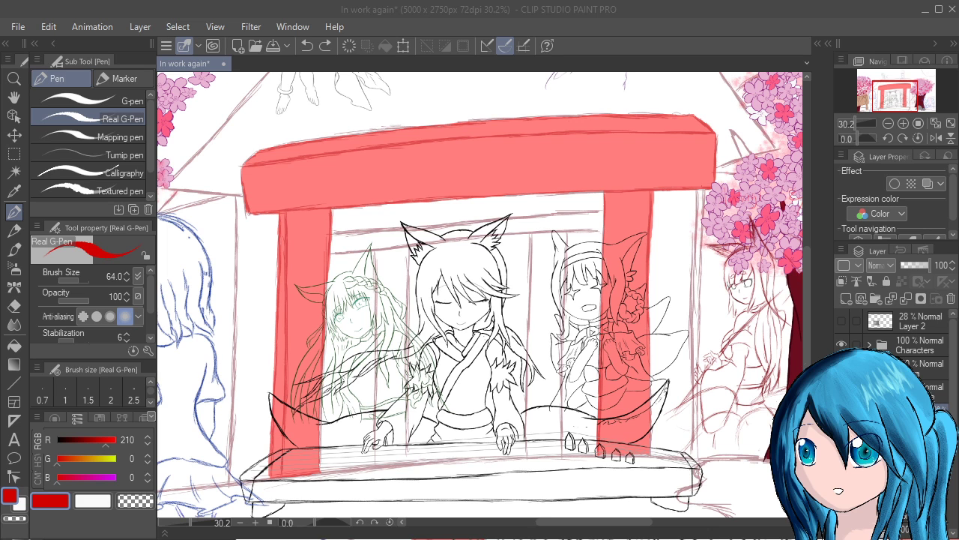
Set the pen colour's red value to 178 and ink the outline of the torii beam's left end
left_click(283, 126)
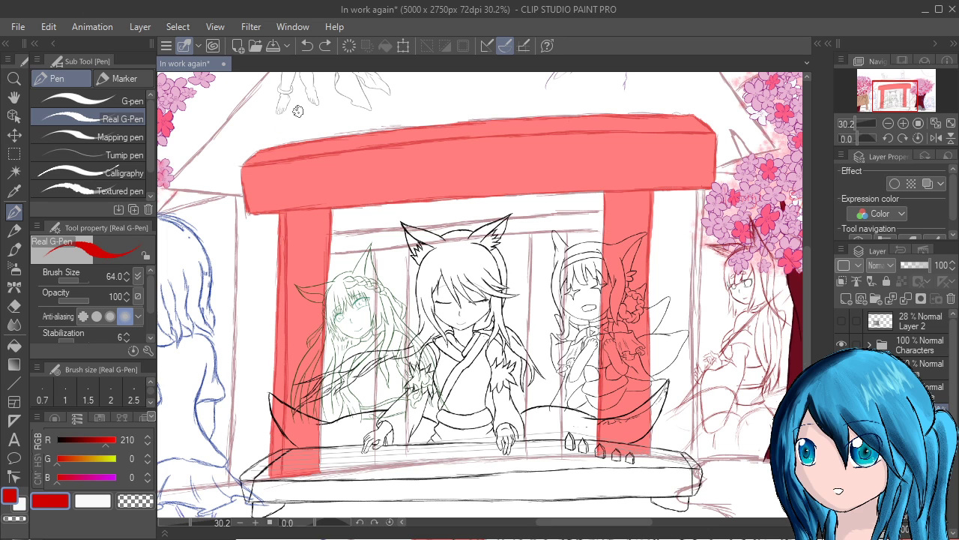
left_click(97, 440)
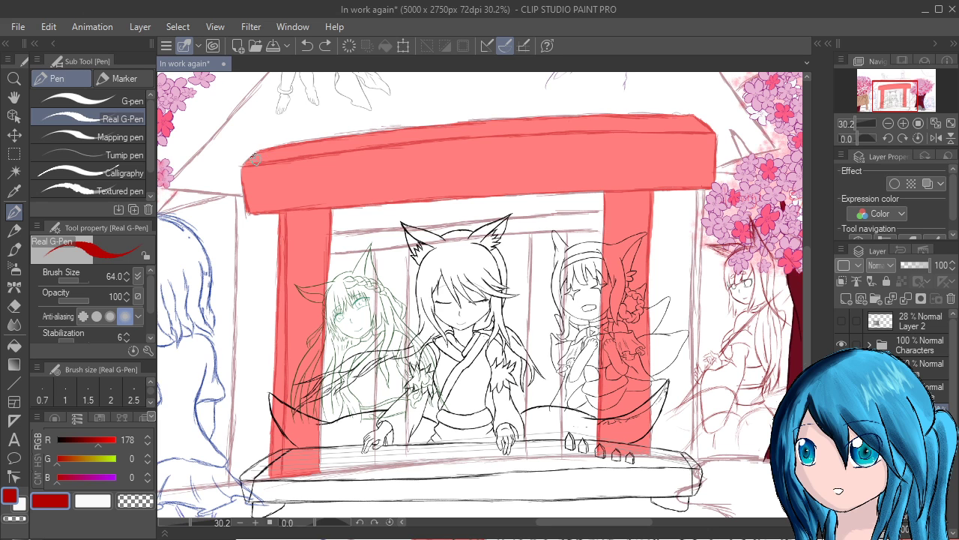
left_click_drag(260, 150, 251, 156)
scroll(289, 153, "up", 2)
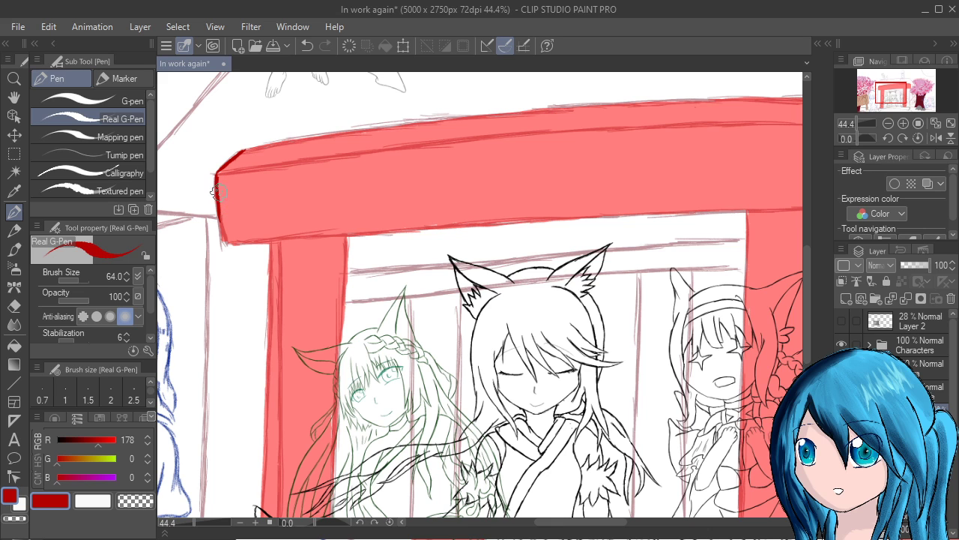
left_click_drag(221, 227, 219, 212)
Ink the left portions of the beam's top edge and of the ridge line just below it
mouse_move(244, 148)
left_mouse_down()
mouse_move(288, 141)
mouse_move(253, 148)
mouse_move(376, 125)
left_mouse_up()
scroll(521, 201, "up", 5)
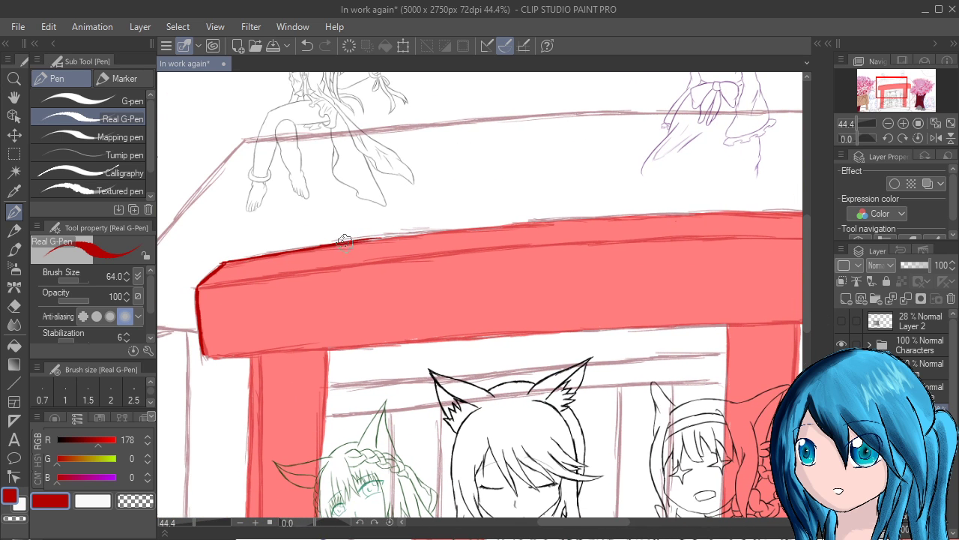
left_click_drag(358, 237, 473, 227)
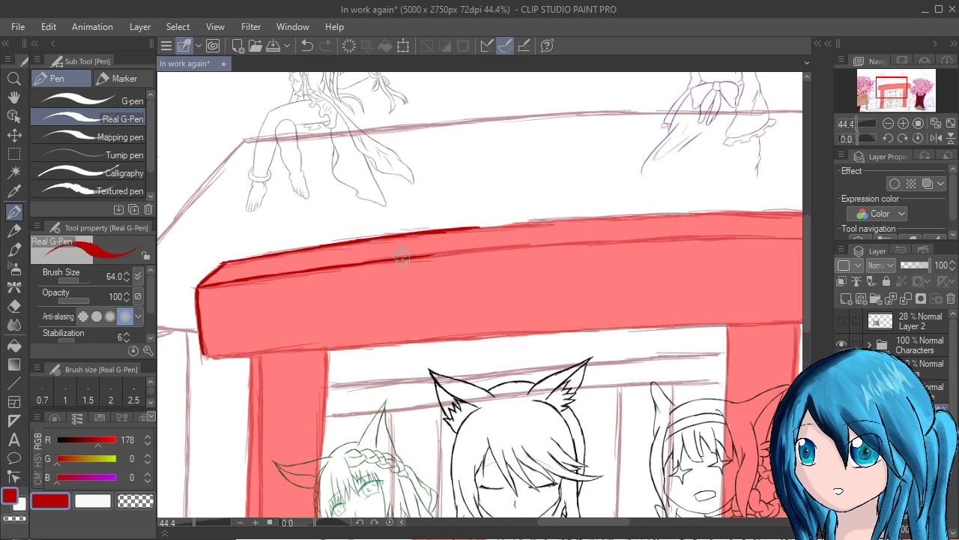
mouse_move(440, 253)
left_mouse_down()
mouse_move(466, 249)
mouse_move(439, 231)
mouse_move(464, 230)
mouse_move(430, 232)
mouse_move(497, 220)
left_mouse_up()
left_click_drag(541, 276, 357, 324)
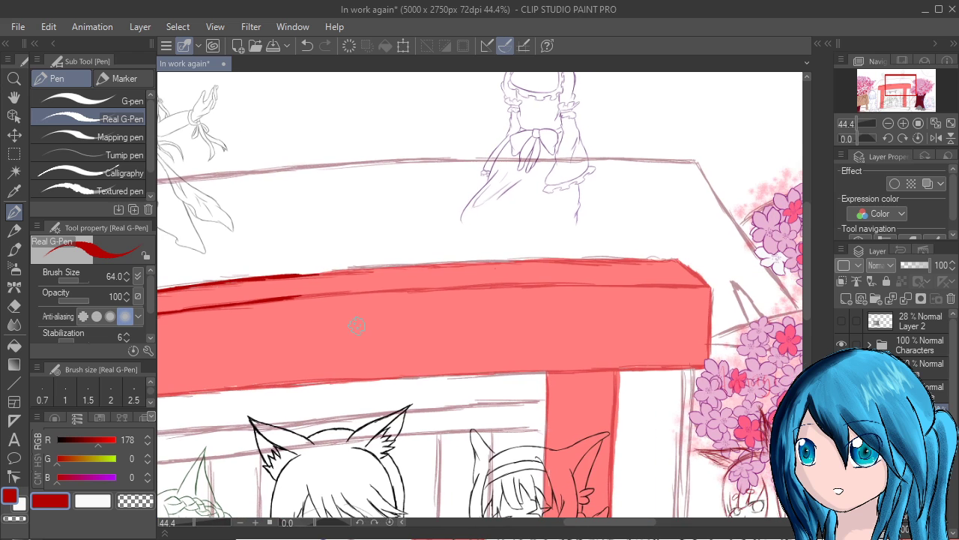
Remove the uneven inked line along the beam's top edge, keeping the left end and the ridge line
left_click_drag(298, 274, 377, 266)
left_click_drag(532, 501, 734, 499)
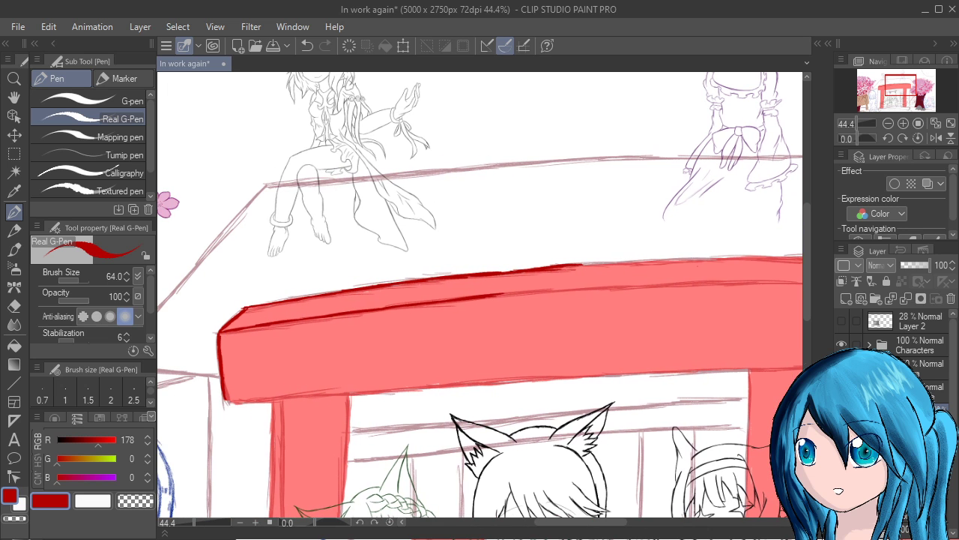
scroll(560, 323, "up", 3)
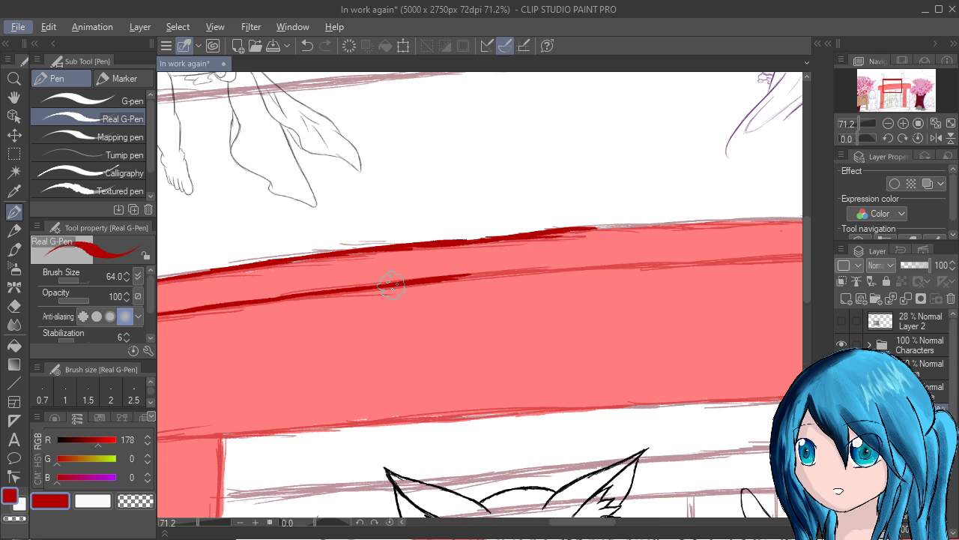
left_click_drag(549, 448, 708, 490)
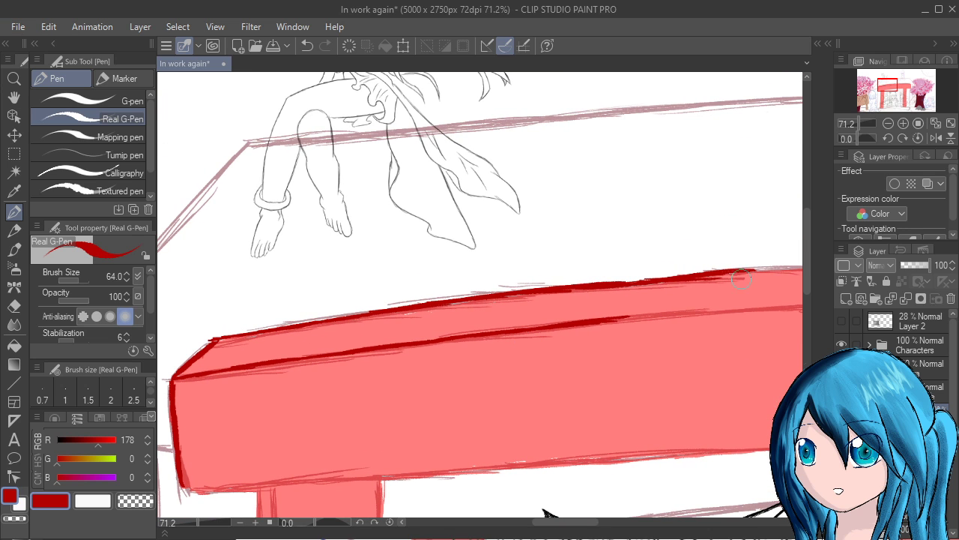
mouse_move(741, 278)
left_mouse_down()
mouse_move(712, 273)
mouse_move(457, 296)
mouse_move(272, 327)
mouse_move(305, 321)
left_mouse_up()
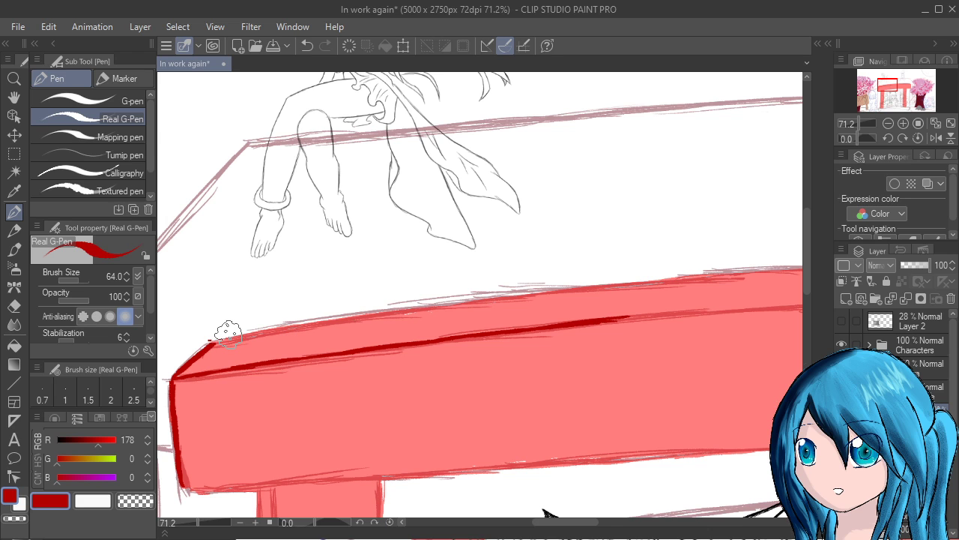
Set the Real G-Pen's brush size to 79 and ink the left part of the beam's top edge again
mouse_move(212, 344)
left_mouse_down()
mouse_move(256, 334)
mouse_move(233, 338)
mouse_move(244, 338)
left_mouse_up()
key("bracketright")
key("bracketright")
key("bracketright")
key("bracketright")
key("bracketright")
key("bracketright")
key("bracketright")
left_click_drag(210, 342, 225, 335)
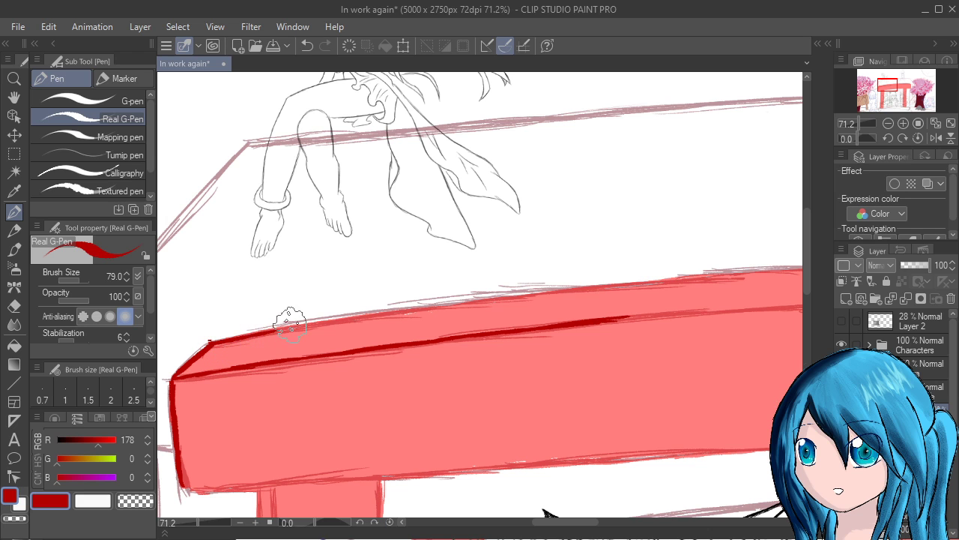
mouse_move(260, 333)
left_mouse_down()
mouse_move(330, 321)
mouse_move(271, 330)
mouse_move(472, 302)
mouse_move(455, 300)
mouse_move(496, 284)
left_mouse_up()
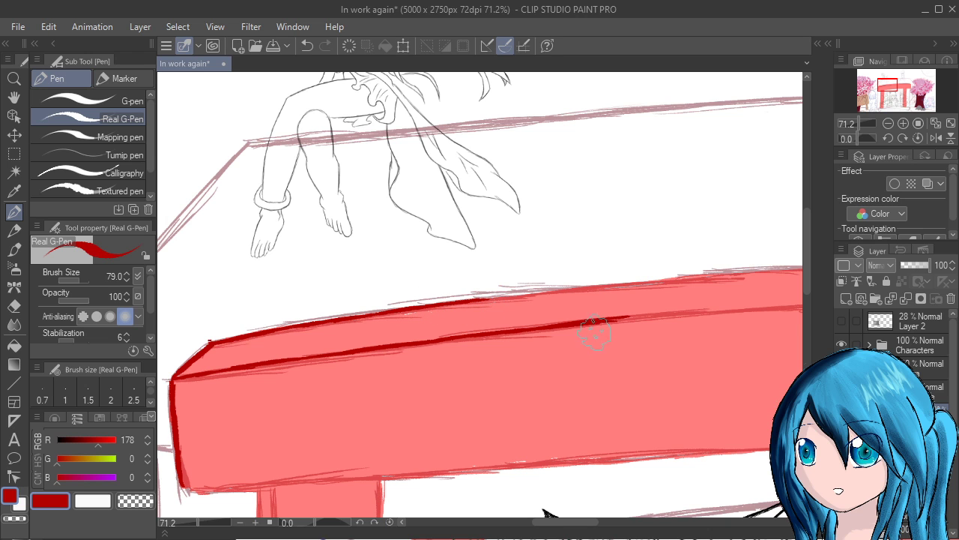
Continue the beam's top edge line towards the middle, undoing and redrawing the uneven strokes
left_click_drag(618, 325, 463, 353)
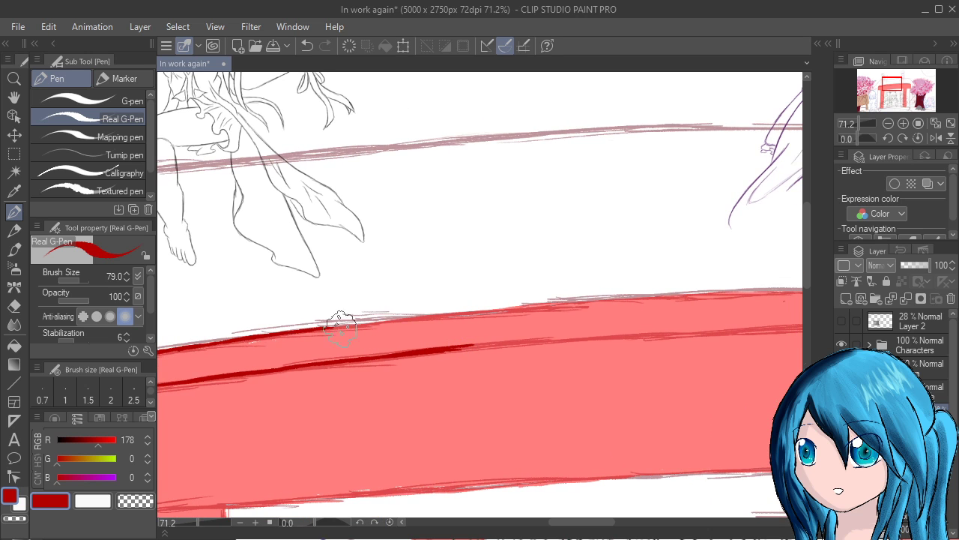
mouse_move(324, 327)
left_mouse_down()
mouse_move(395, 314)
mouse_move(320, 328)
left_mouse_up()
key("ctrl+z")
key("ctrl+z")
left_click_drag(334, 327, 352, 325)
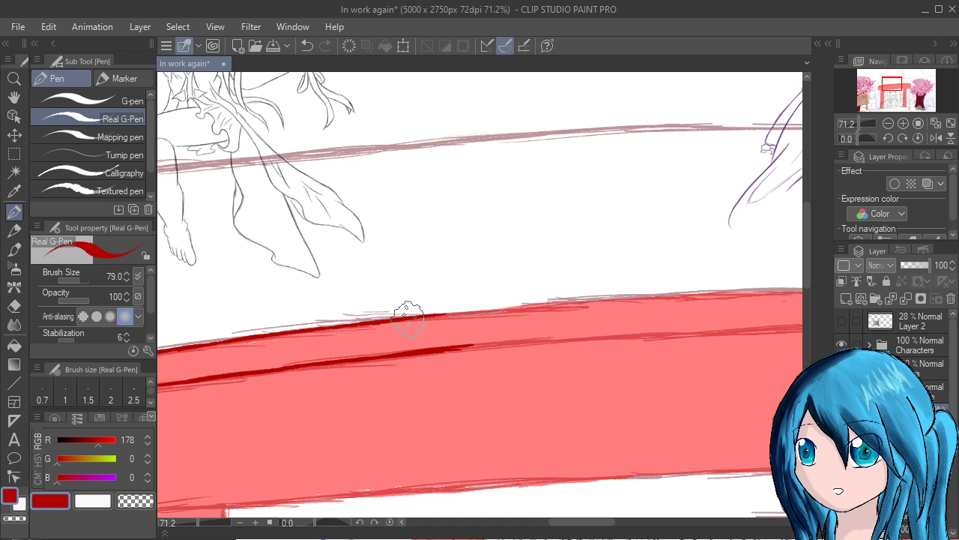
left_click_drag(409, 313, 489, 308)
left_click_drag(760, 491, 617, 494)
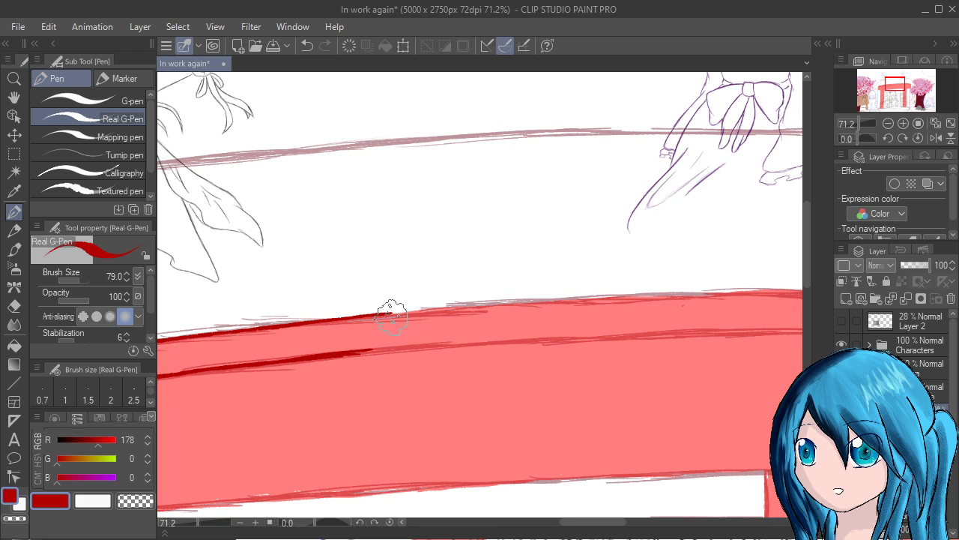
left_click_drag(377, 317, 492, 304)
Lower the opacity of the torii's red fill layer to 36% and reselect the line layer
left_click(916, 437)
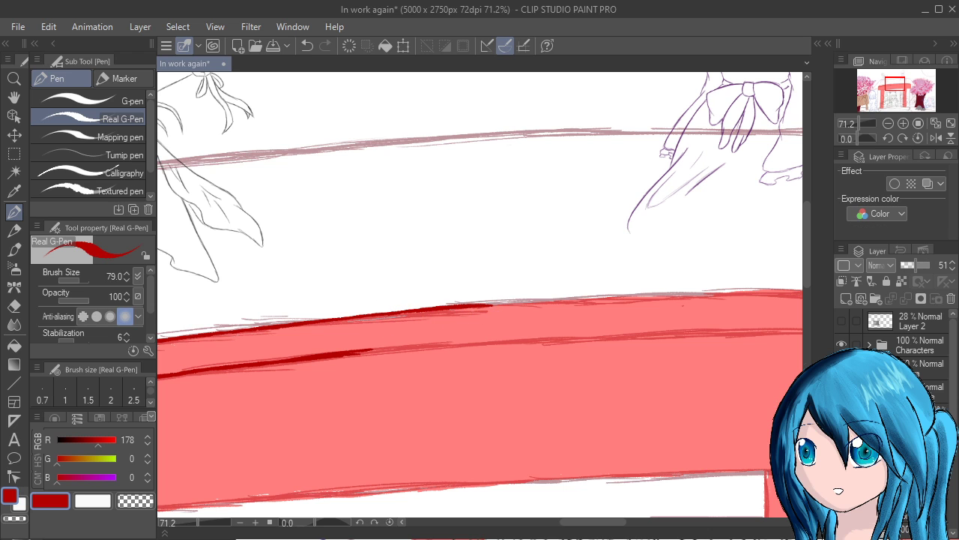
mouse_move(916, 265)
left_mouse_down()
mouse_move(930, 265)
mouse_move(911, 265)
left_mouse_up()
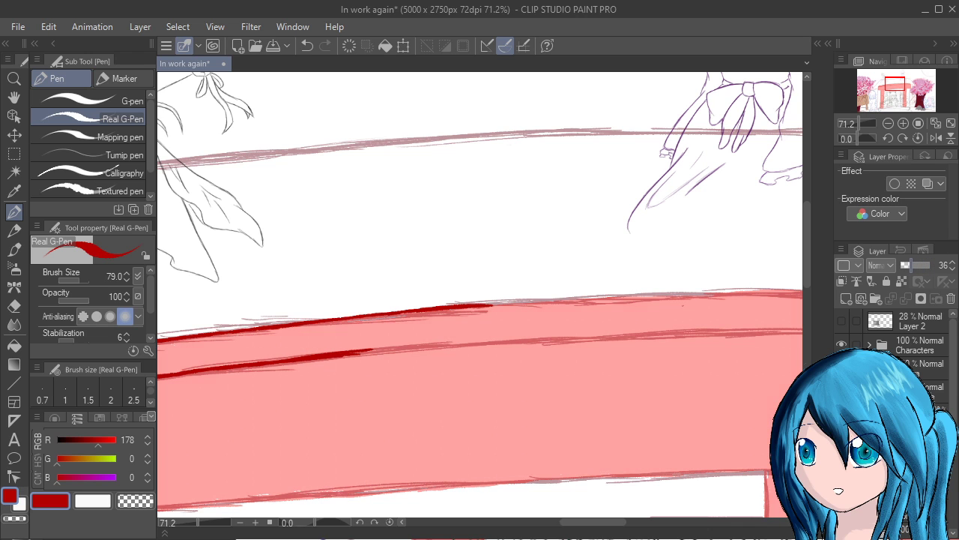
left_click(916, 415)
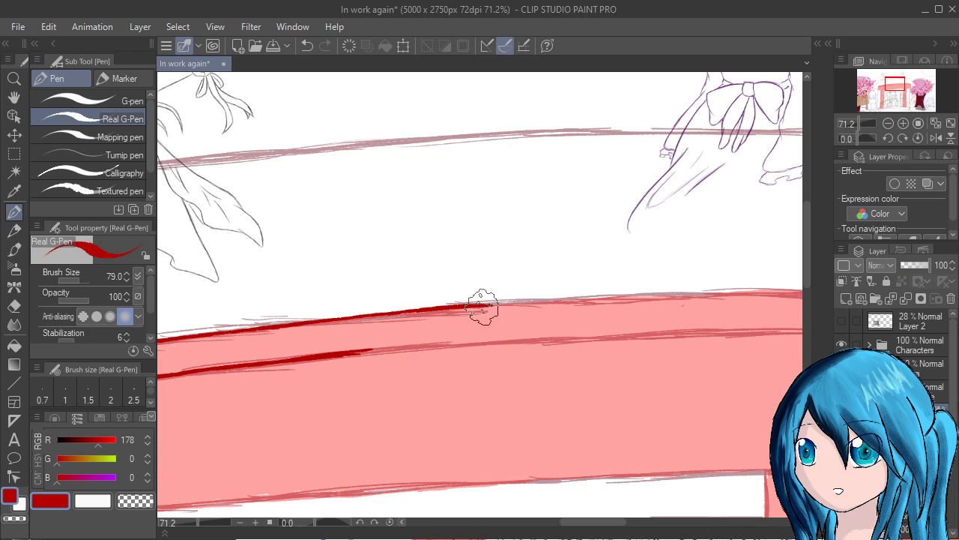
Ink the rest of the beam's top edge from the middle to its right corner, redoing the uneven strokes
left_click_drag(488, 307, 634, 296)
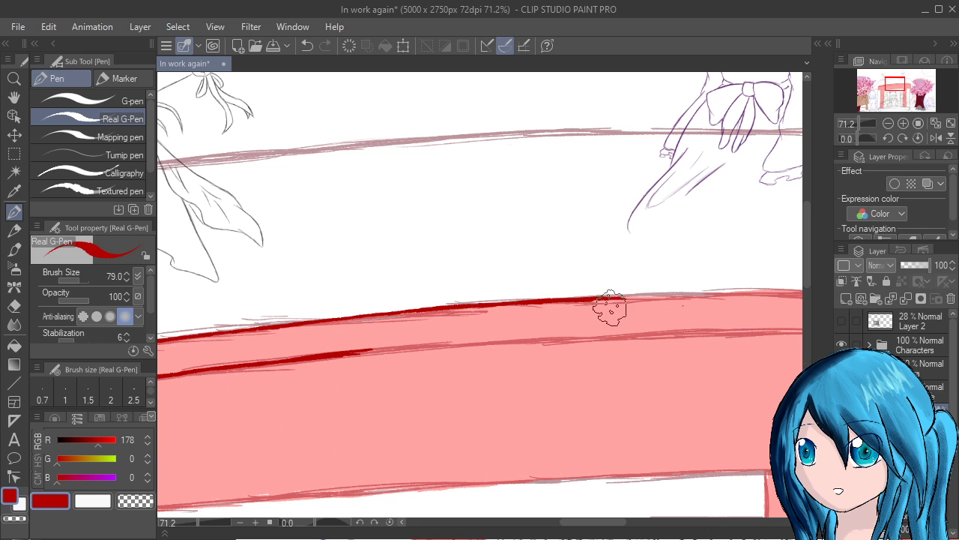
left_click_drag(799, 471, 555, 443)
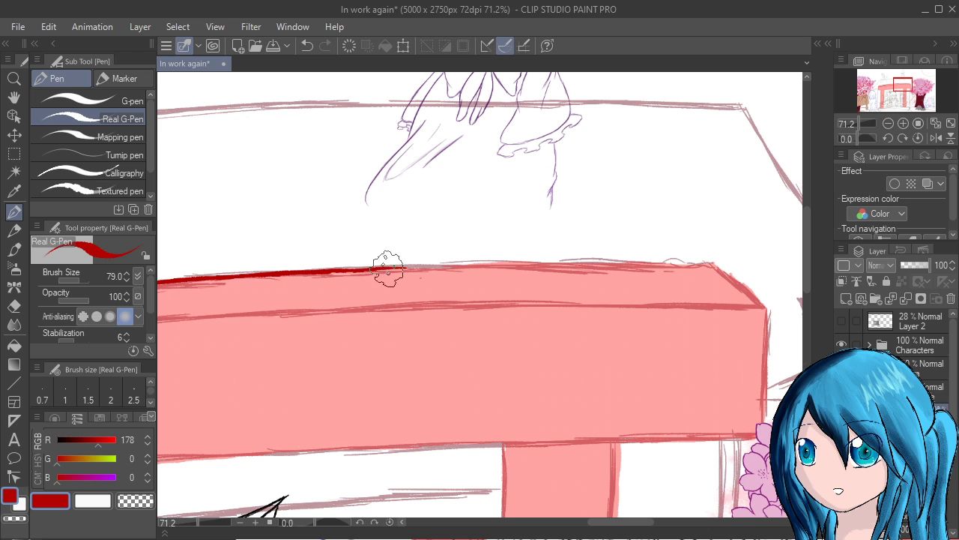
mouse_move(388, 268)
left_mouse_down()
mouse_move(576, 257)
mouse_move(536, 262)
mouse_move(574, 262)
mouse_move(527, 266)
left_mouse_up()
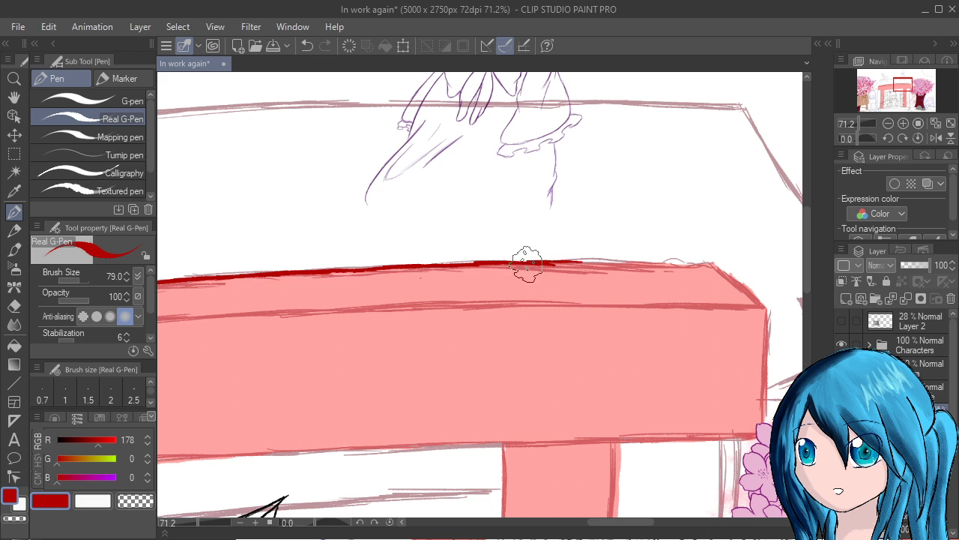
key("ctrl+z")
key("ctrl+z")
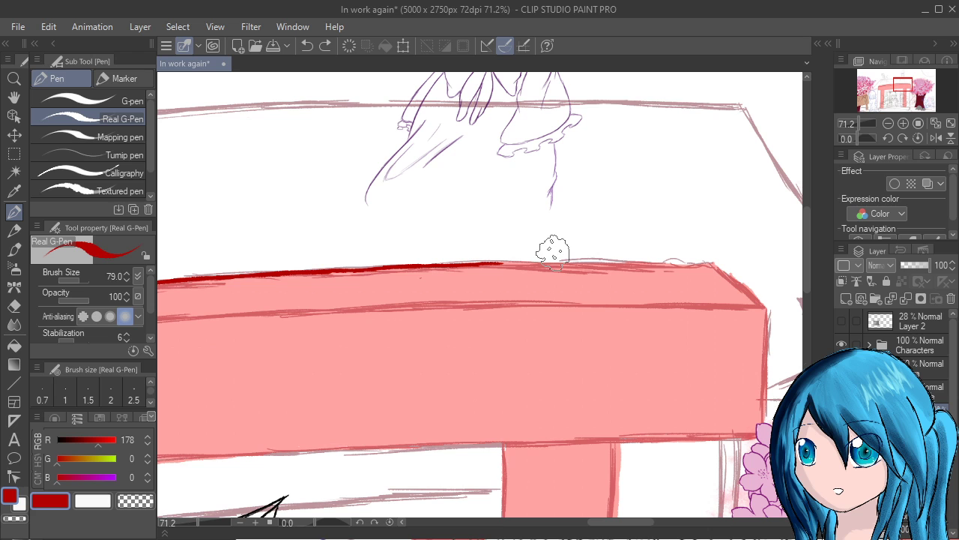
mouse_move(492, 267)
left_mouse_down()
mouse_move(492, 261)
mouse_move(594, 262)
mouse_move(557, 260)
mouse_move(581, 263)
left_mouse_up()
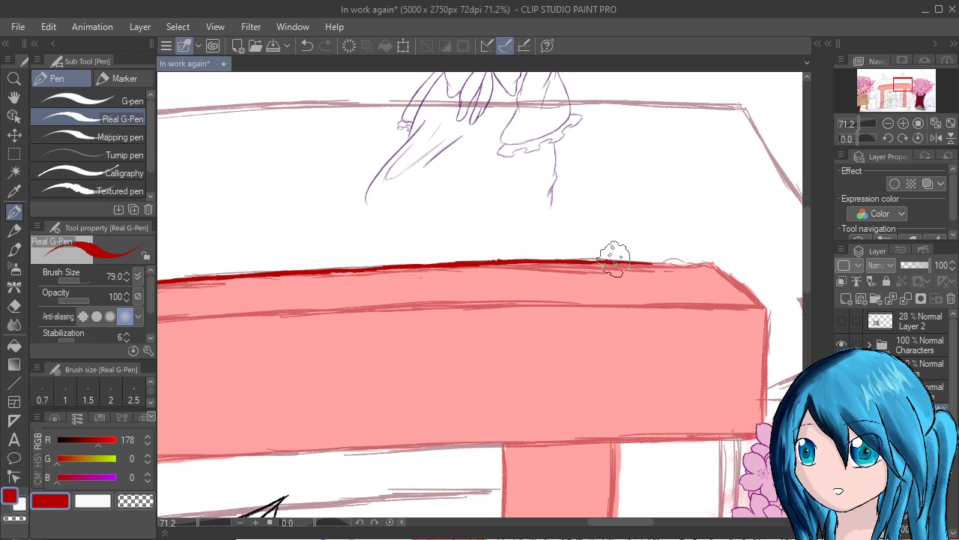
mouse_move(619, 260)
left_mouse_down()
mouse_move(709, 259)
mouse_move(540, 143)
mouse_move(557, 163)
left_mouse_up()
Ink the slanted right corner and the vertical right side of the beam down to the cherry blossoms
key("ctrl+z")
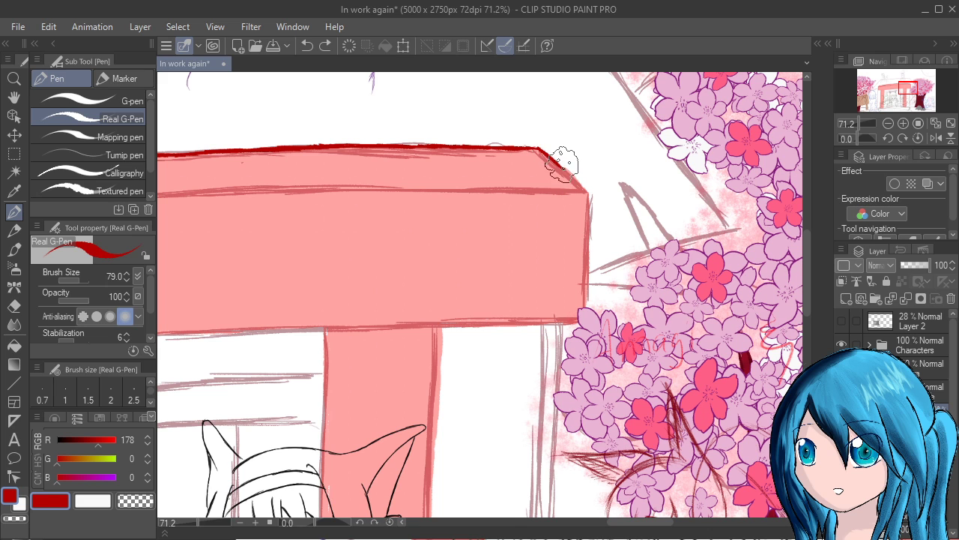
mouse_move(541, 151)
left_mouse_down()
mouse_move(567, 168)
mouse_move(542, 150)
mouse_move(585, 184)
mouse_move(587, 221)
mouse_move(594, 199)
mouse_move(587, 296)
left_mouse_up()
key("ctrl+z")
left_click_drag(588, 246, 585, 298)
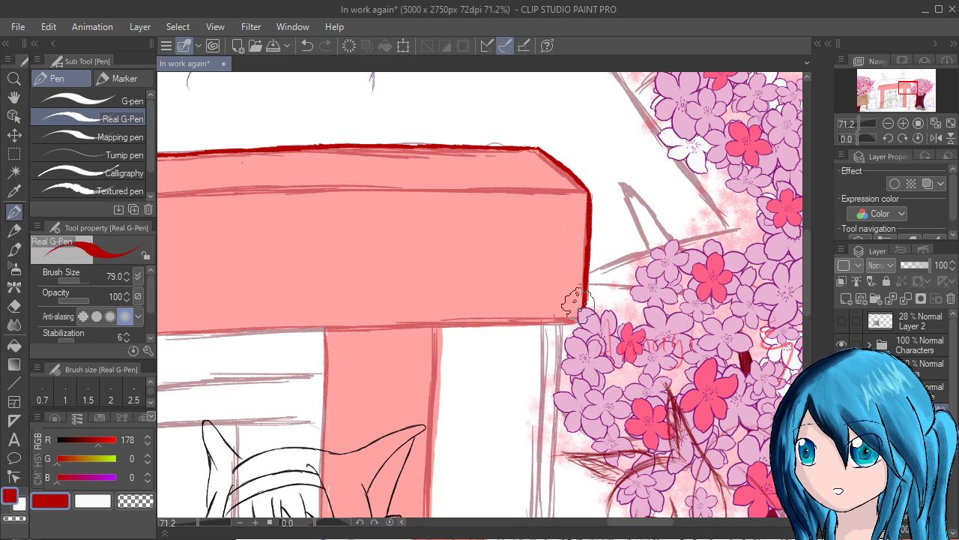
Ink the beam's bottom edge from its right end to the inner side of the right pillar
left_click_drag(472, 390, 561, 359)
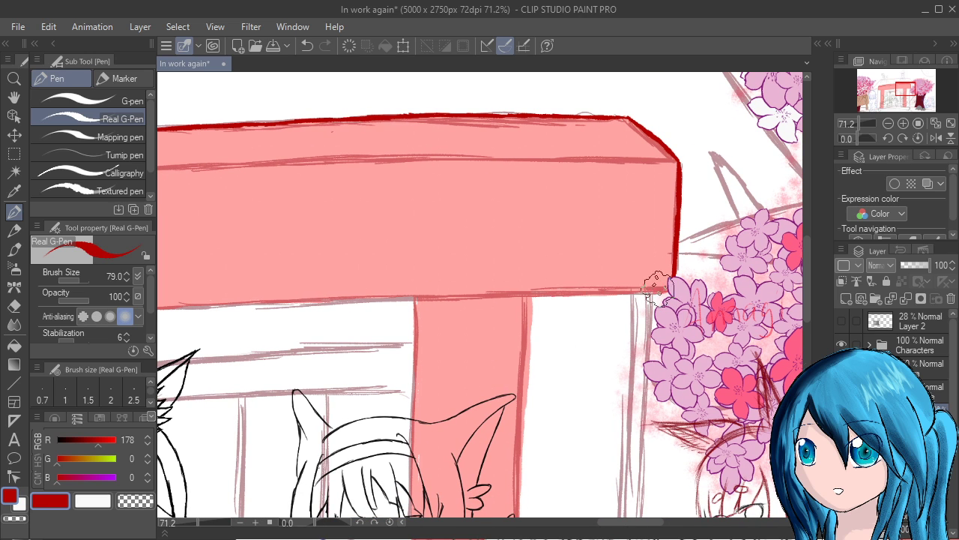
left_click_drag(675, 289, 604, 288)
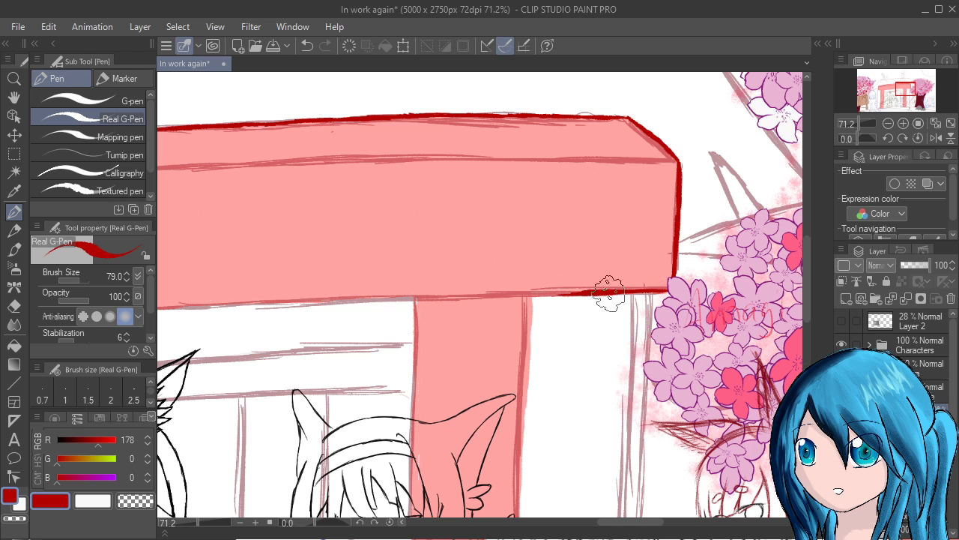
left_click_drag(592, 289, 500, 293)
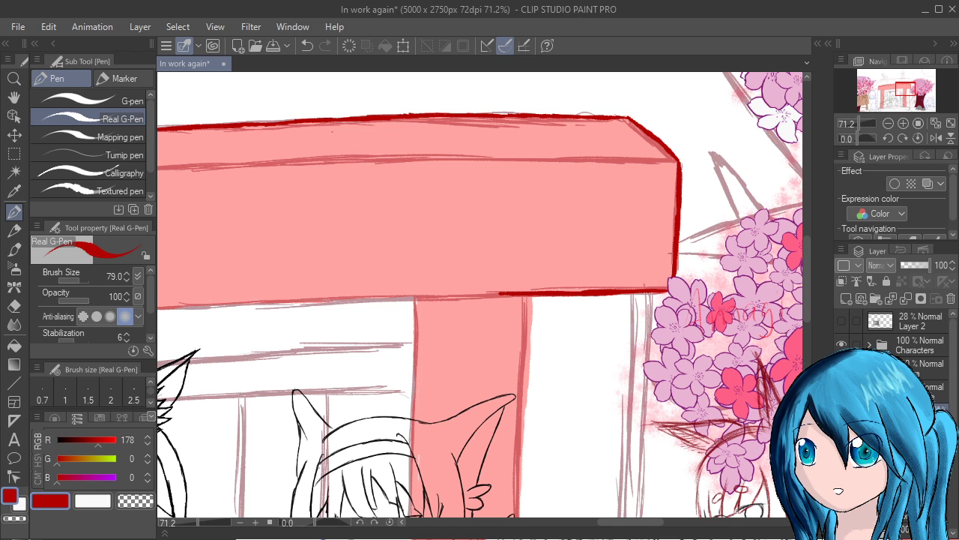
left_click_drag(476, 378, 584, 344)
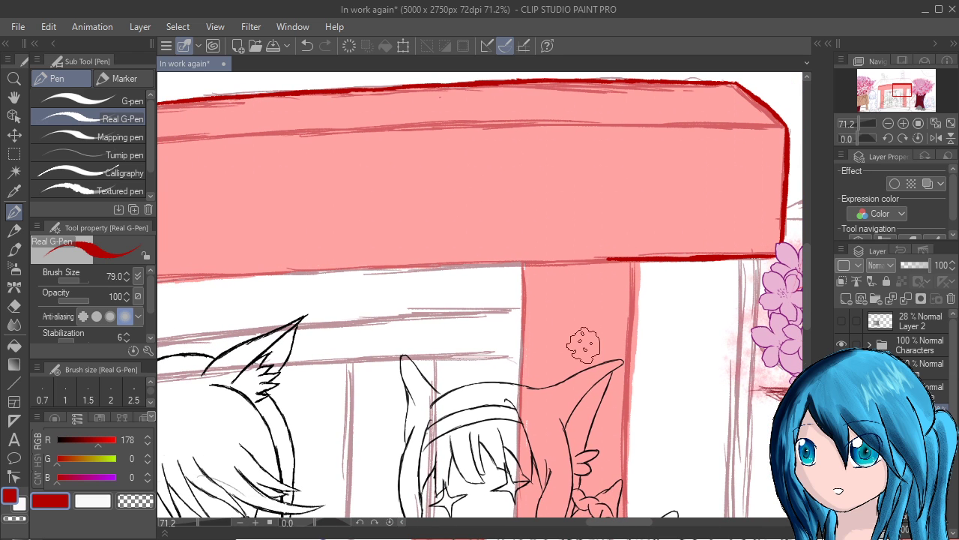
left_click_drag(631, 257, 528, 262)
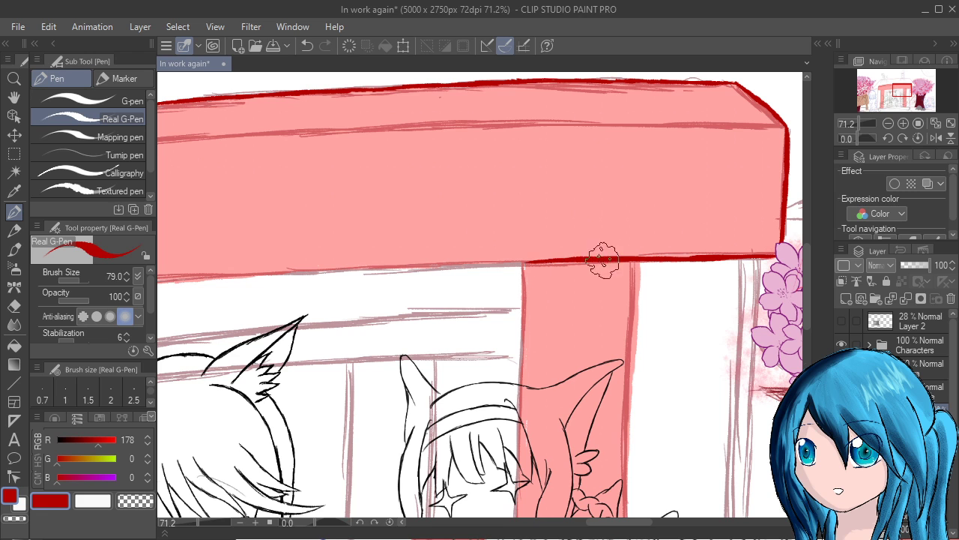
Ink the beam's bottom edge leftward from the right pillar to above the central fox-eared character's left ear
left_click_drag(603, 261, 468, 262)
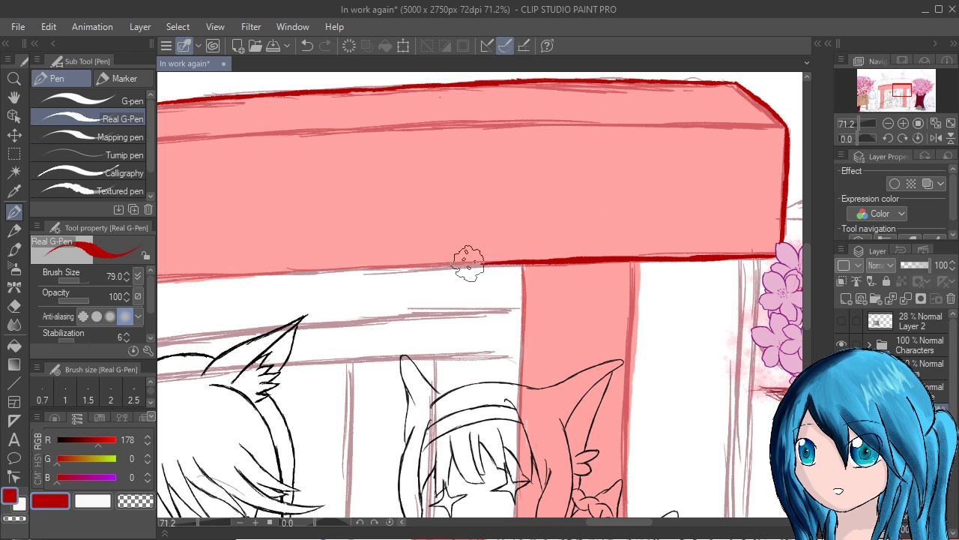
left_click_drag(547, 259, 435, 265)
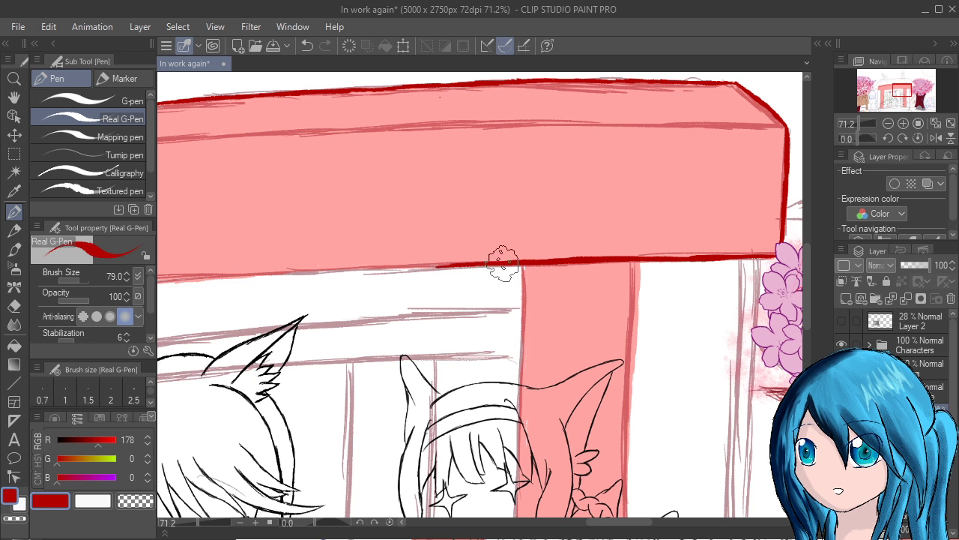
left_click_drag(518, 261, 400, 265)
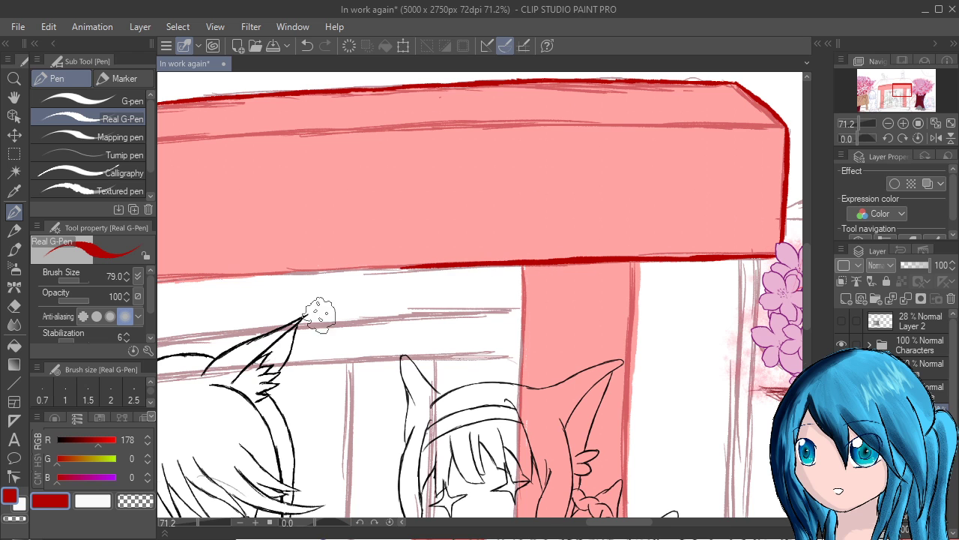
left_click_drag(305, 538, 543, 538)
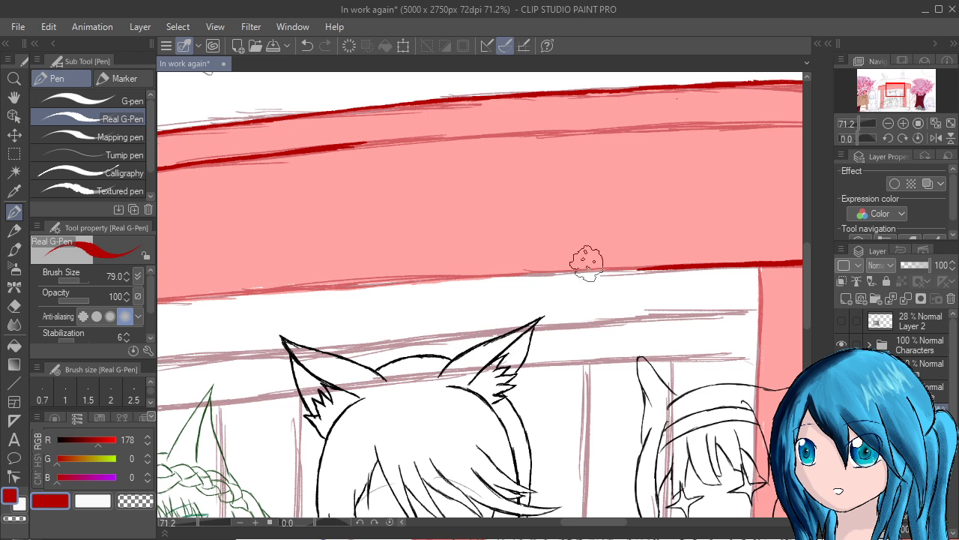
left_click_drag(678, 267, 501, 273)
mouse_move(593, 267)
left_mouse_down()
mouse_move(554, 269)
mouse_move(603, 270)
mouse_move(472, 276)
mouse_move(543, 270)
mouse_move(507, 267)
mouse_move(530, 272)
mouse_move(430, 274)
left_mouse_up()
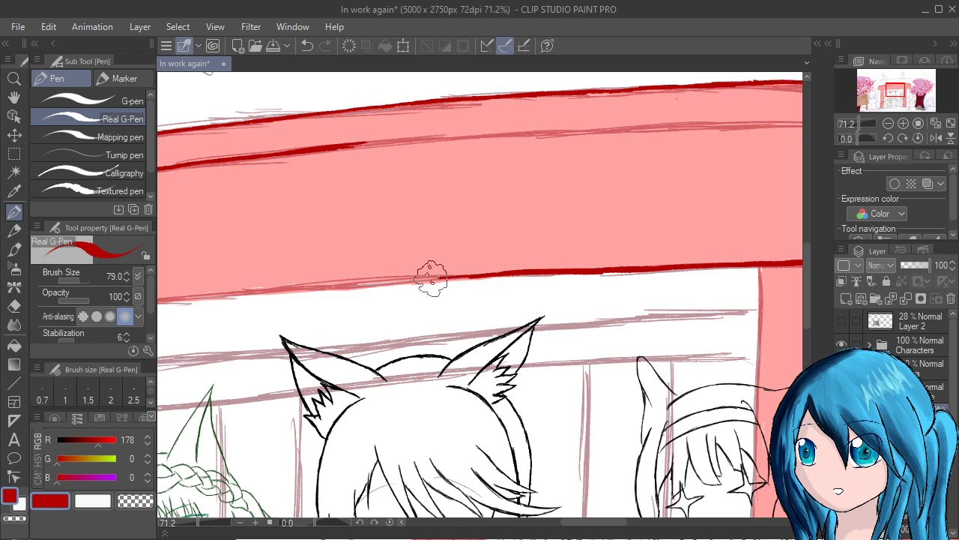
left_click_drag(515, 272, 432, 277)
left_click_drag(501, 271, 371, 283)
left_click_drag(454, 274, 350, 284)
left_click_drag(422, 278, 320, 286)
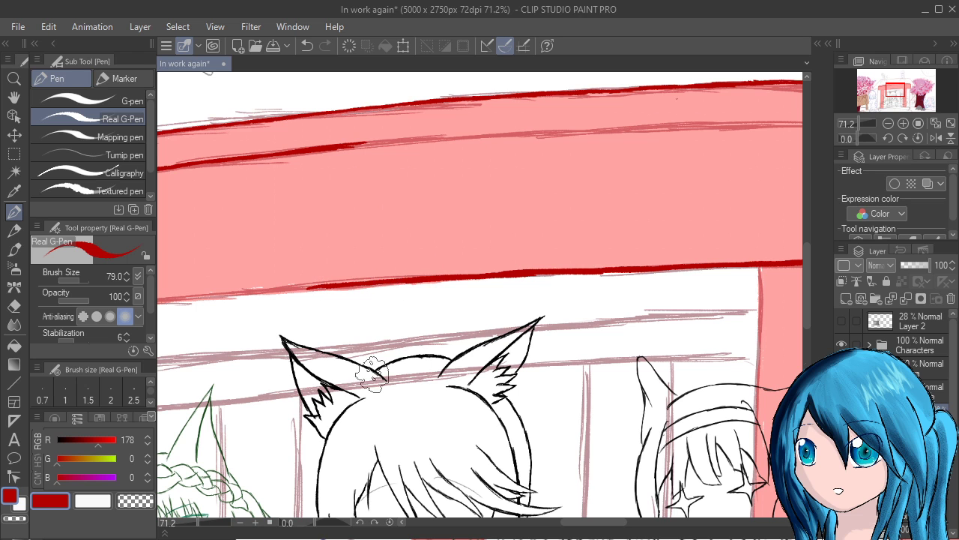
Continue inking the beam's bottom edge from above the central character to the top of the left pillar
mouse_move(332, 378)
left_mouse_down()
mouse_move(489, 334)
mouse_move(539, 332)
left_mouse_up()
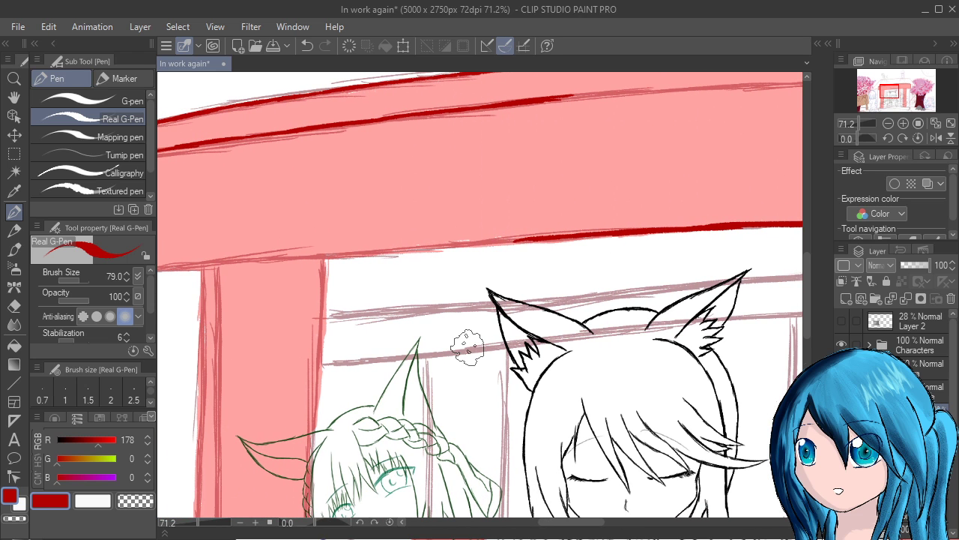
left_click_drag(533, 241, 456, 246)
left_click_drag(518, 240, 420, 246)
left_click_drag(488, 242, 381, 255)
left_click_drag(452, 249, 383, 250)
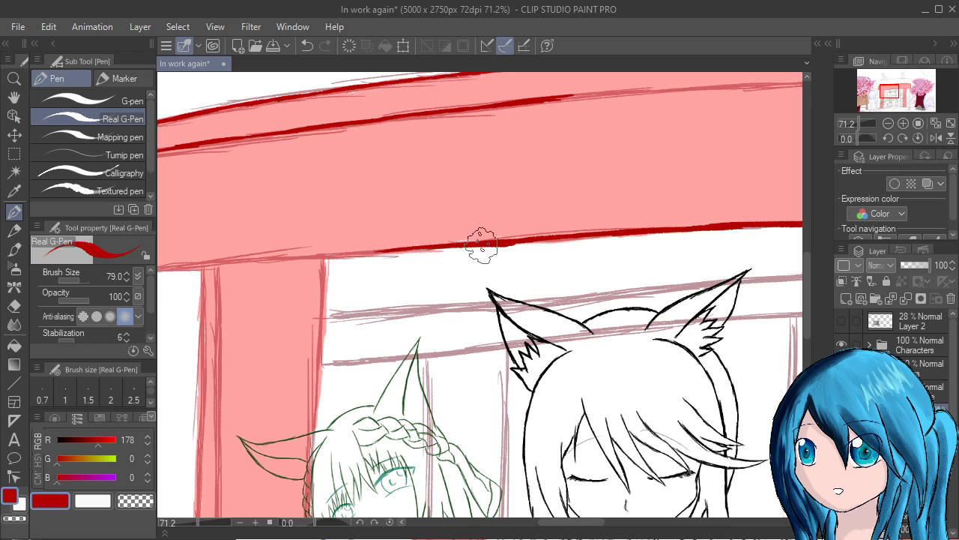
left_click_drag(482, 245, 326, 254)
left_click_drag(440, 247, 300, 256)
left_click_drag(377, 243, 282, 260)
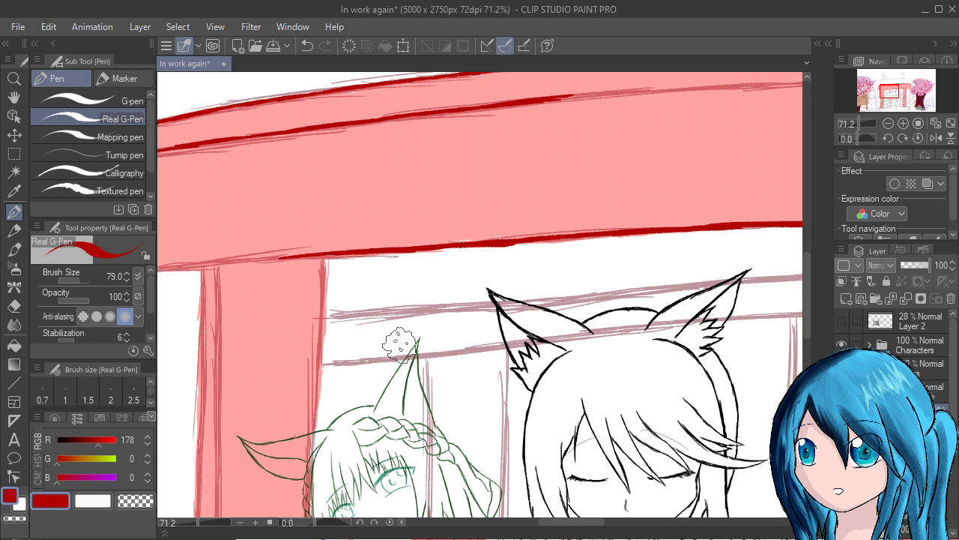
Ink the beam's bottom edge across the left pillar to the lower left corner, redoing the uneven stroke
left_click_drag(358, 336, 571, 320)
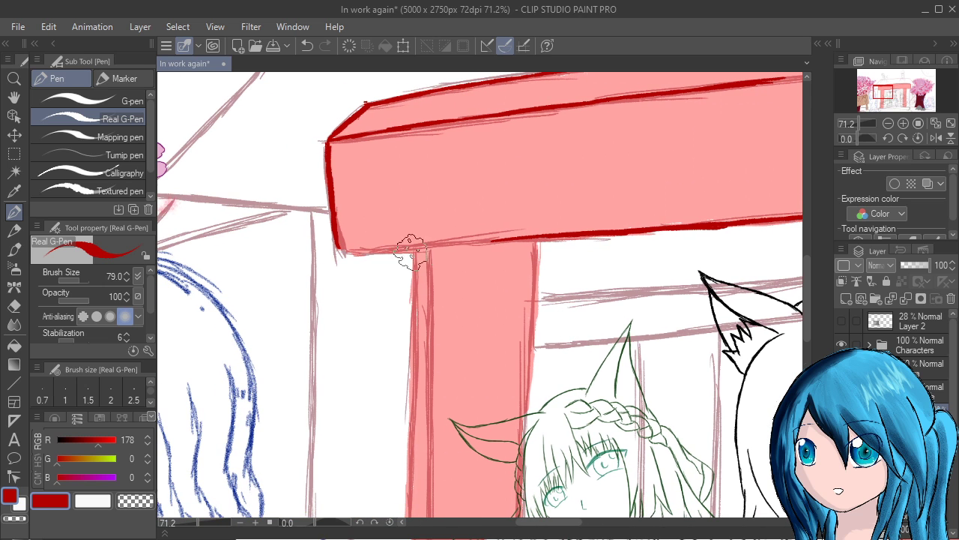
mouse_move(381, 250)
left_mouse_down()
mouse_move(493, 239)
mouse_move(402, 250)
mouse_move(470, 240)
left_mouse_up()
left_click_drag(517, 237, 437, 241)
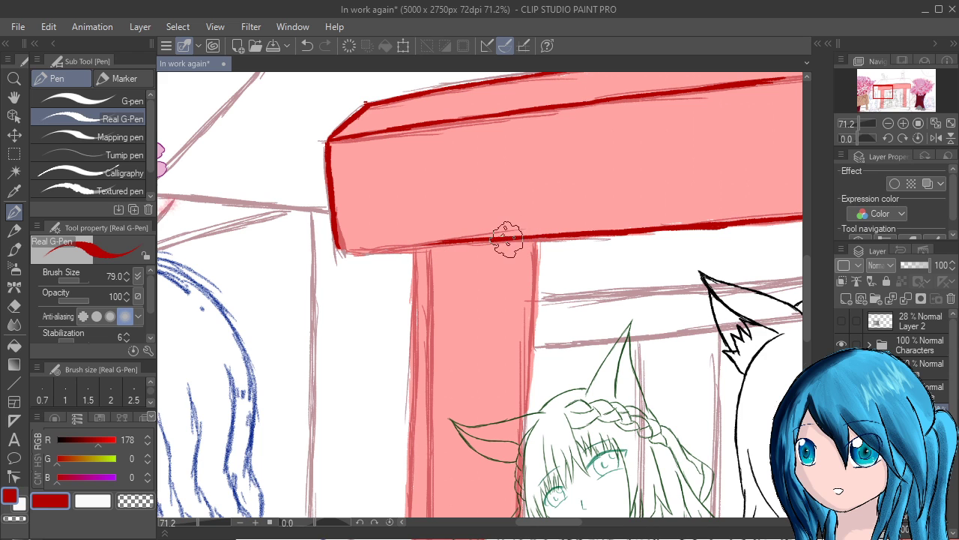
key("ctrl+z")
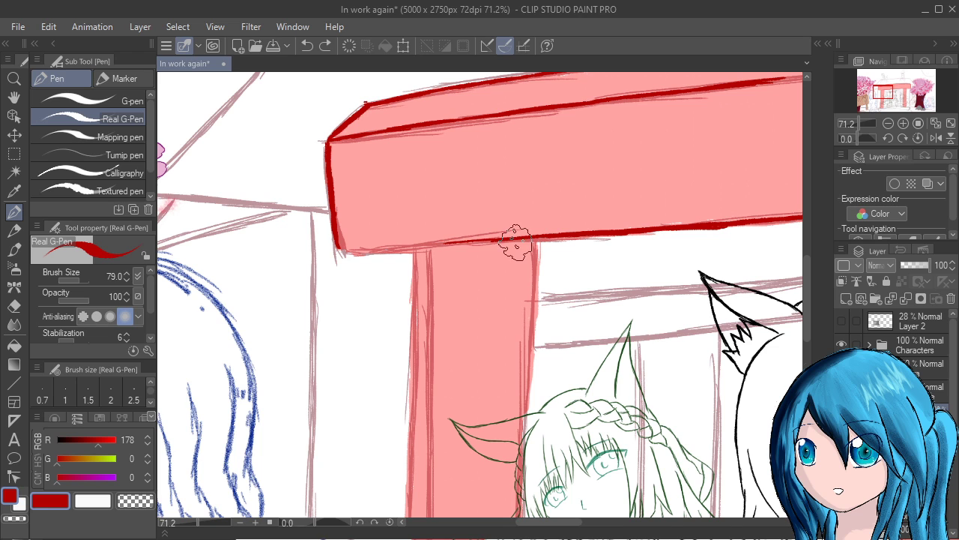
left_click_drag(503, 240, 394, 248)
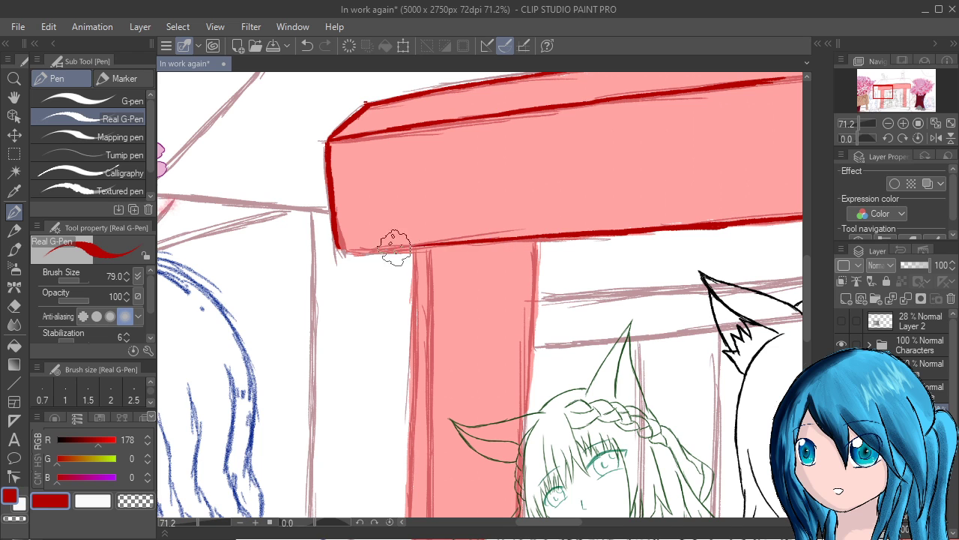
left_click_drag(470, 241, 341, 254)
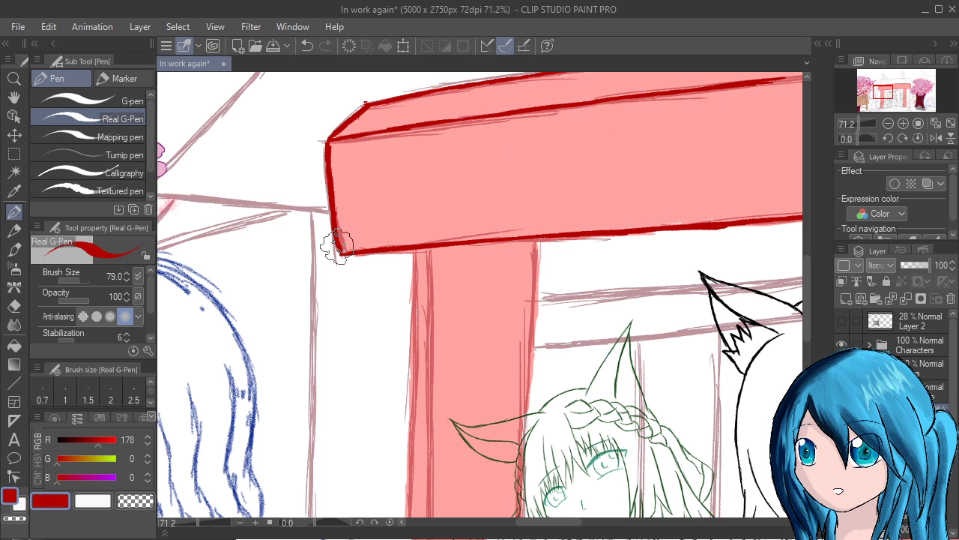
Ink the left pillar's right edge from the beam down to the green-lined girl's head, redoing the uneven strokes
left_click_drag(638, 419, 407, 285)
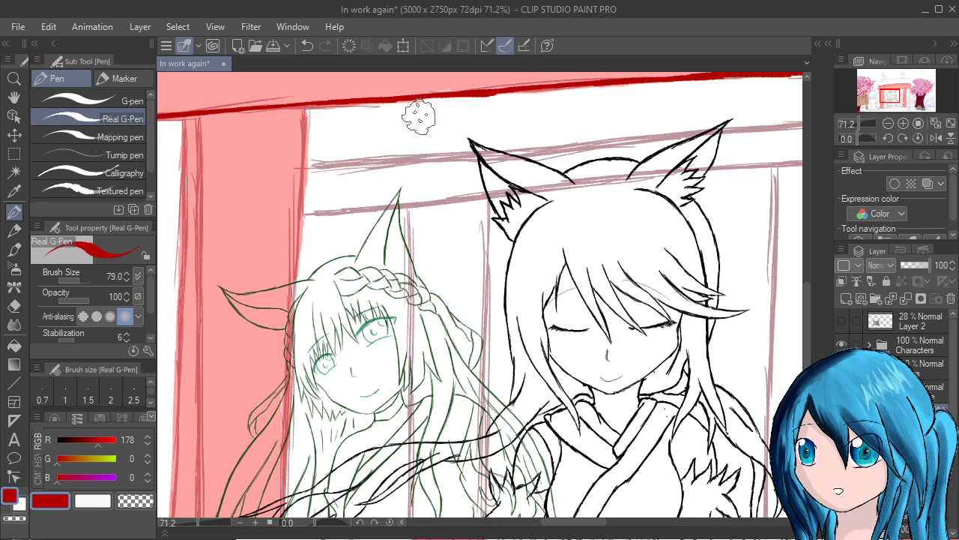
left_click_drag(418, 117, 418, 175)
key("ctrl+z")
left_click_drag(308, 109, 301, 193)
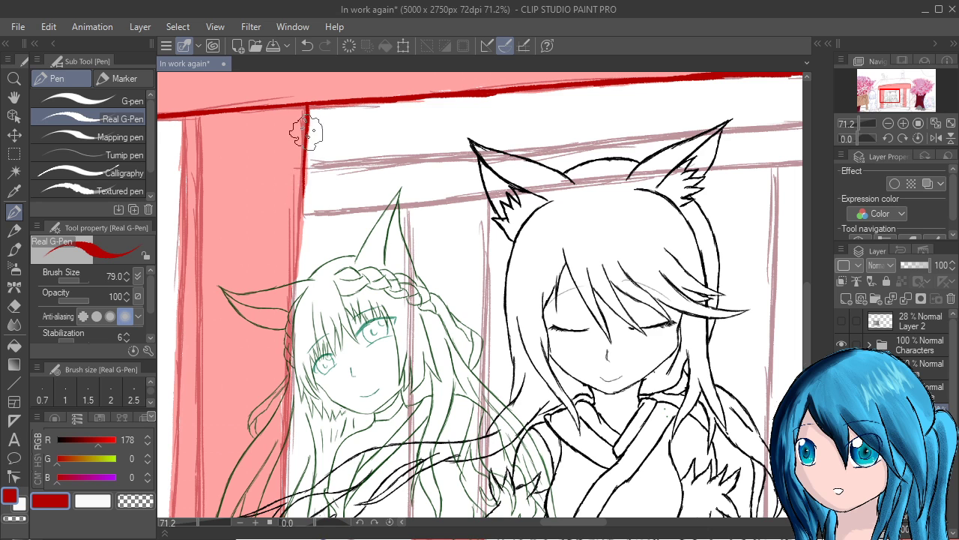
left_click_drag(306, 150, 297, 266)
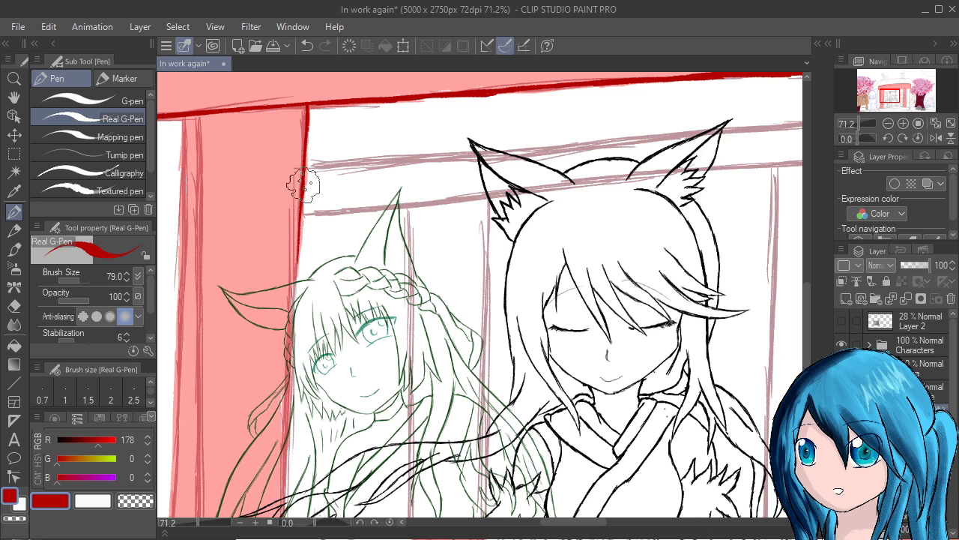
left_click_drag(303, 186, 297, 275)
key("ctrl+z")
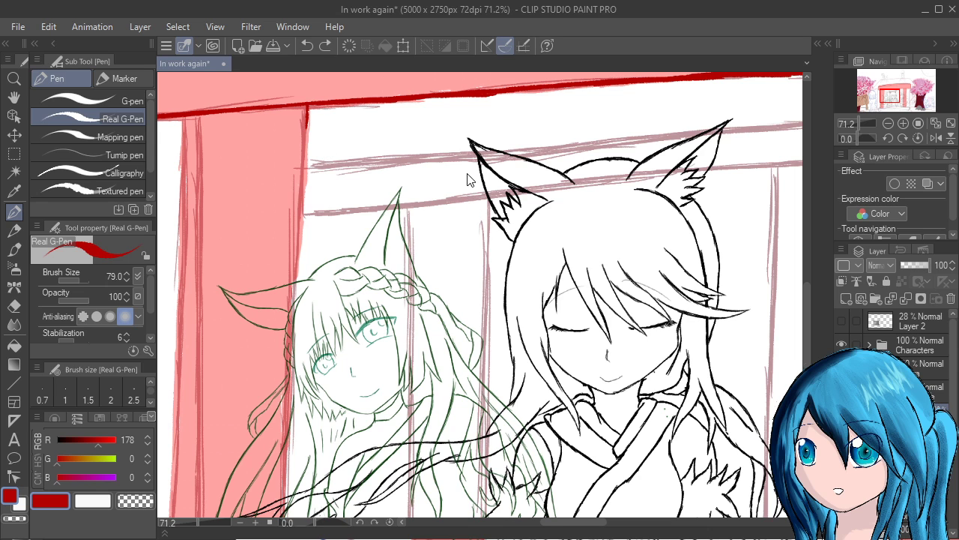
left_click_drag(307, 108, 305, 176)
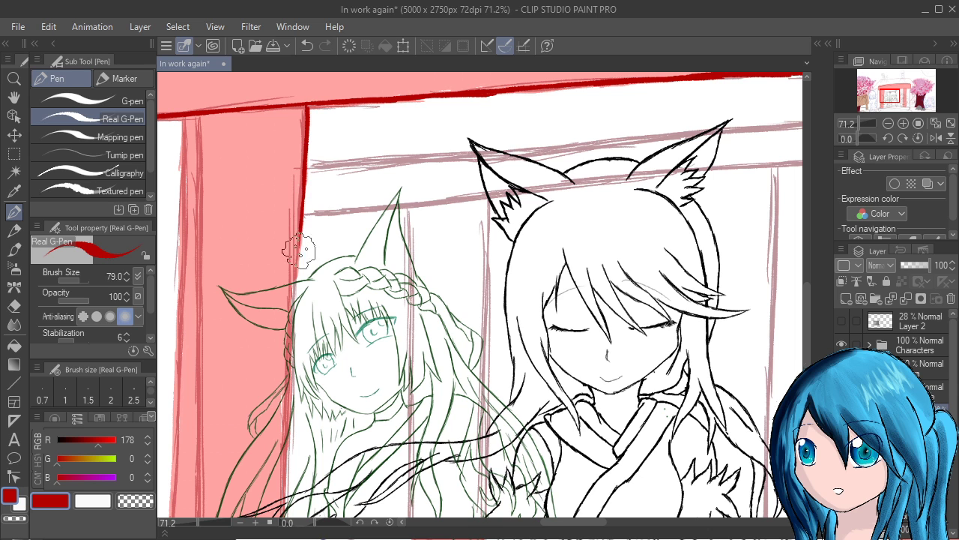
left_click_drag(299, 250, 297, 269)
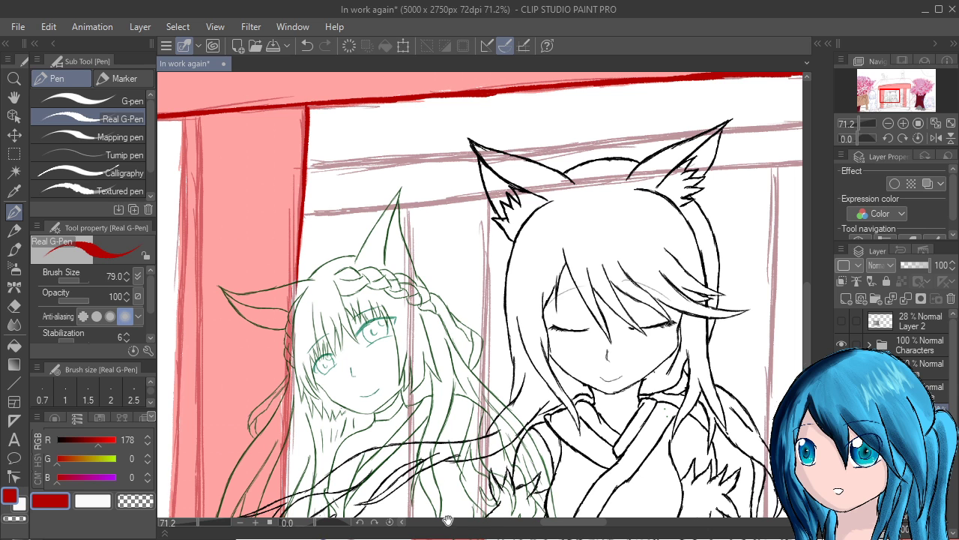
Extend the left pillar's right edge line down past the green-lined girl's face to her shoulder, undoing the stray strokes
scroll(448, 520, "down", 2)
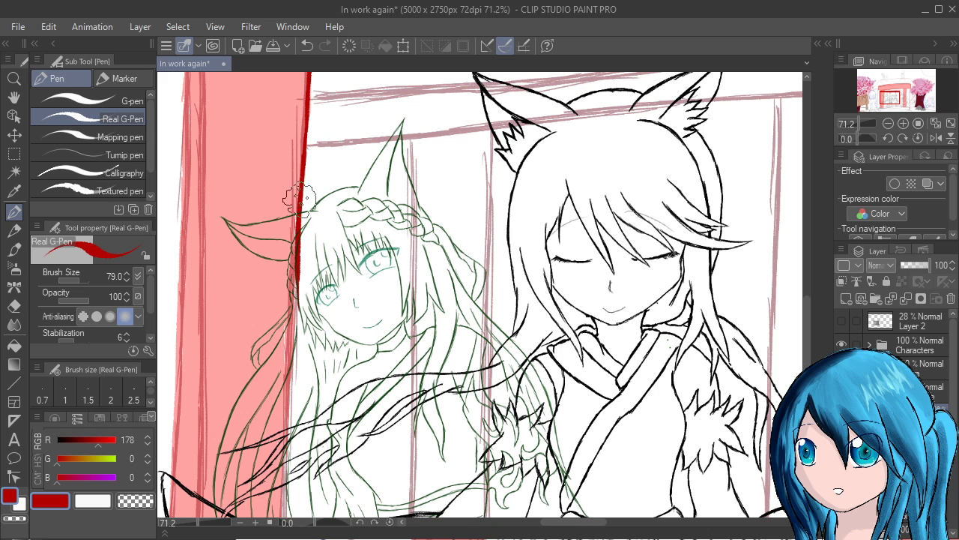
left_click_drag(298, 305, 298, 350)
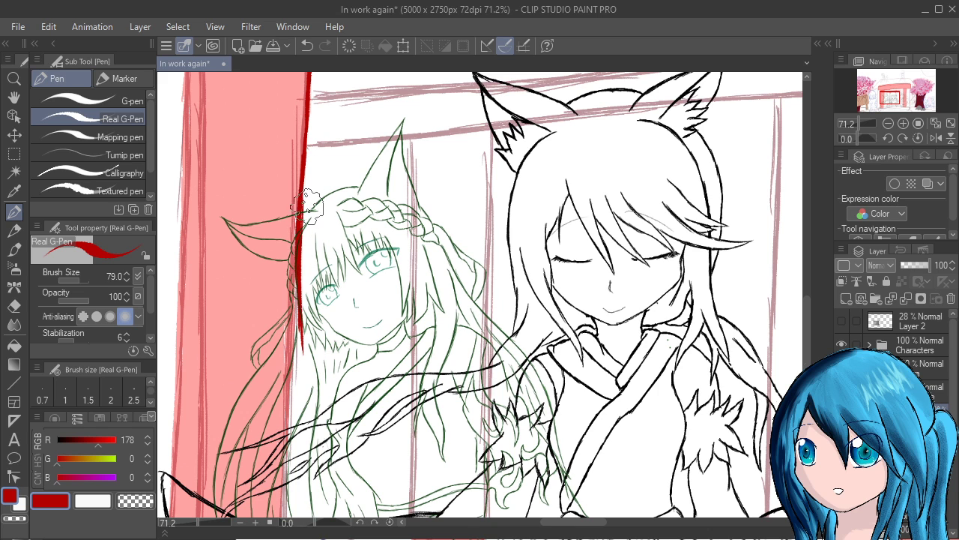
key("ctrl+z")
key("ctrl+z")
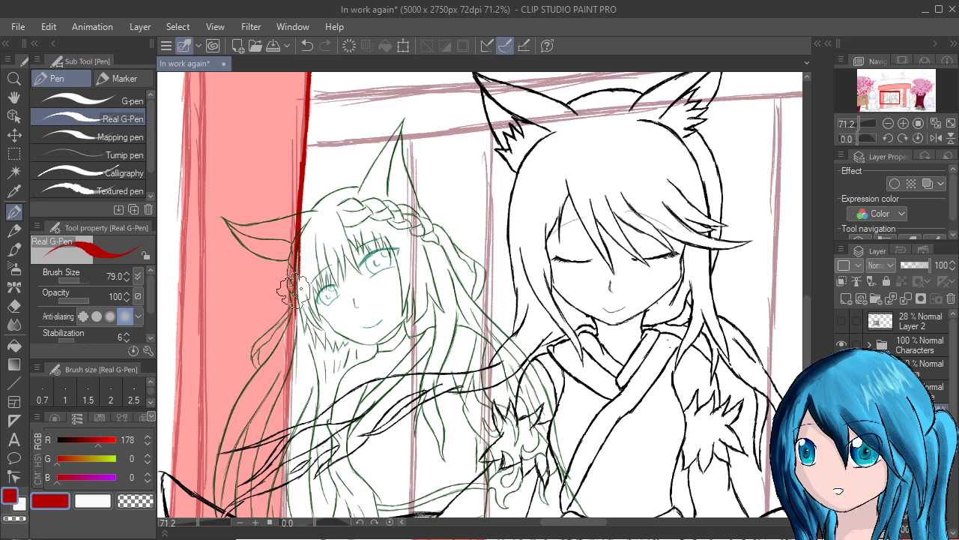
left_click_drag(298, 226, 290, 374)
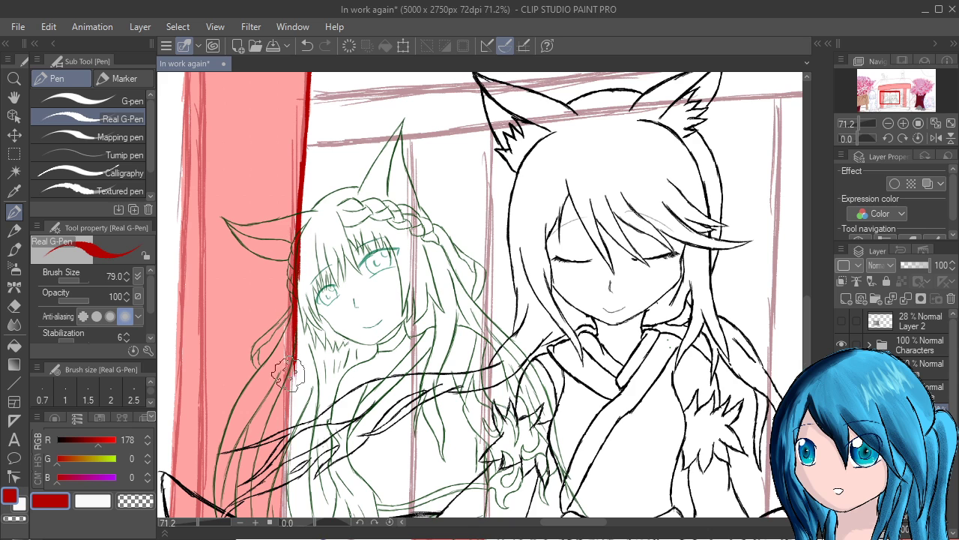
left_click_drag(293, 298, 295, 208)
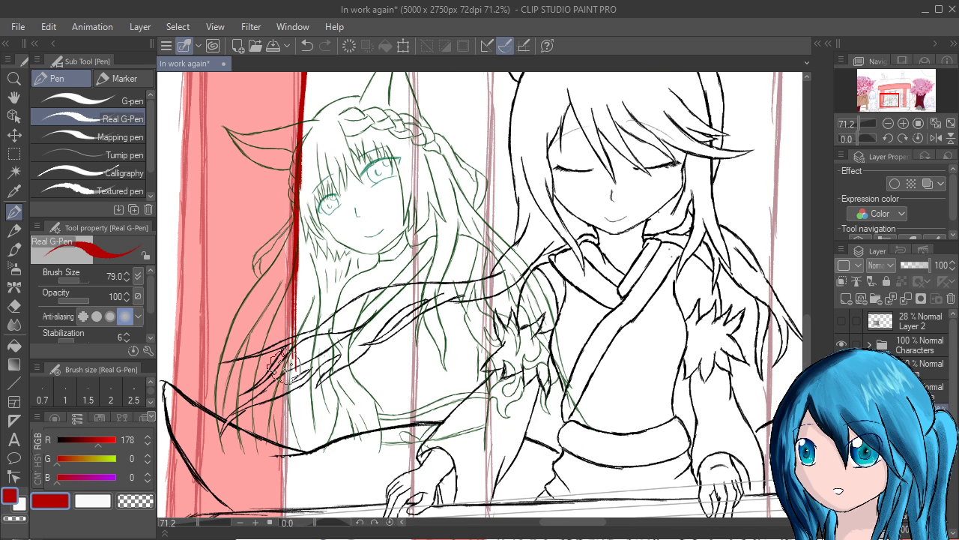
key("ctrl+z")
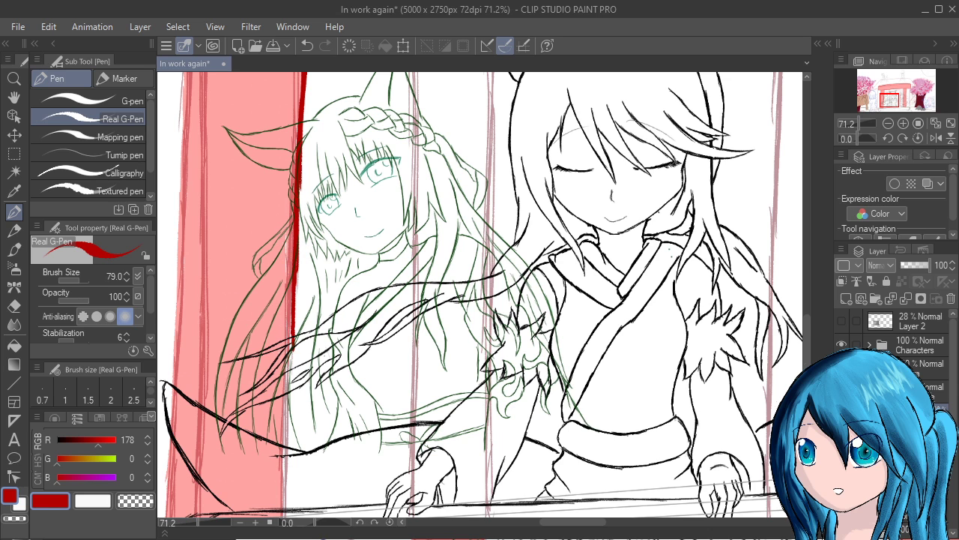
Hide the character layers and ink the rest of the left pillar's right edge down to its base
scroll(300, 277, "down", 2)
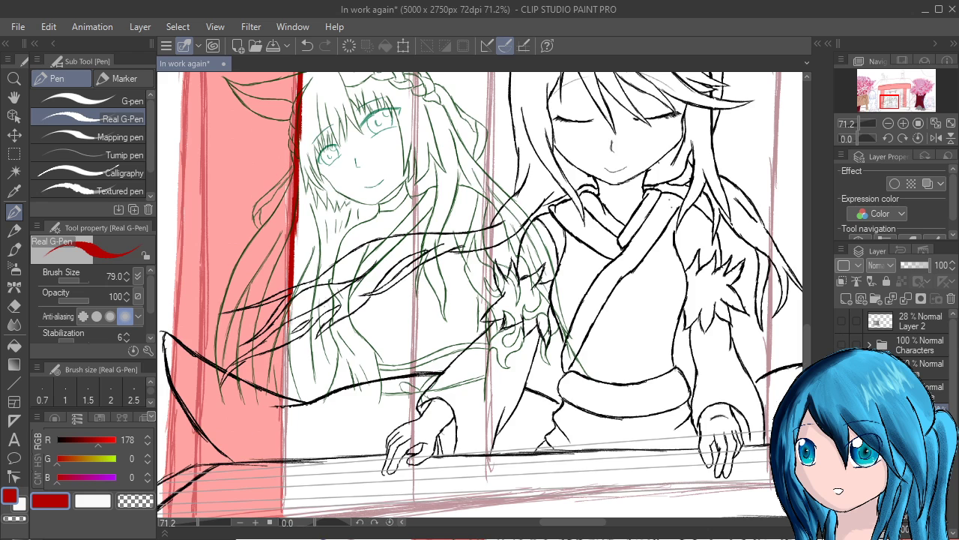
left_click_drag(841, 321, 842, 364)
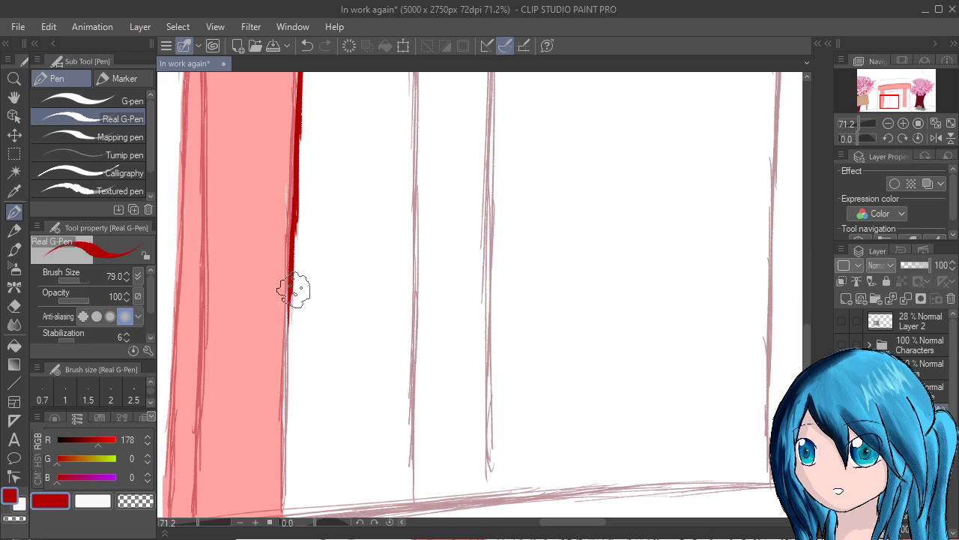
mouse_move(293, 267)
left_mouse_down()
mouse_move(288, 307)
mouse_move(291, 256)
mouse_move(287, 374)
left_mouse_up()
mouse_move(288, 302)
left_mouse_down()
mouse_move(285, 431)
mouse_move(292, 335)
left_mouse_up()
left_click_drag(291, 270, 288, 375)
left_click_drag(290, 309, 288, 400)
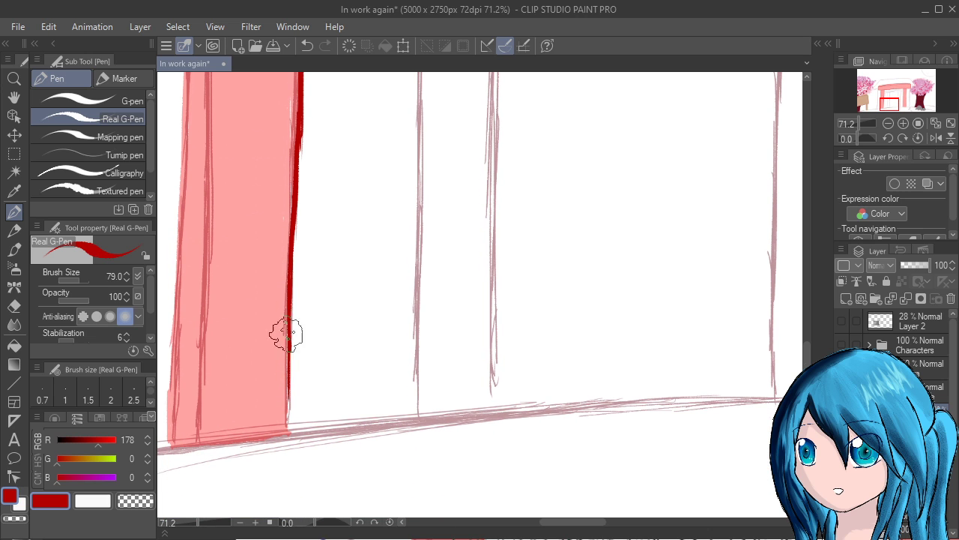
left_click_drag(289, 286, 285, 385)
left_click_drag(289, 313, 285, 420)
left_click_drag(289, 337, 287, 433)
Ink the left pillar's inner vertical line from the beam's bottom edge down to the ground, thickening the thin spots
left_click_drag(438, 360, 459, 538)
left_click_drag(432, 451, 476, 538)
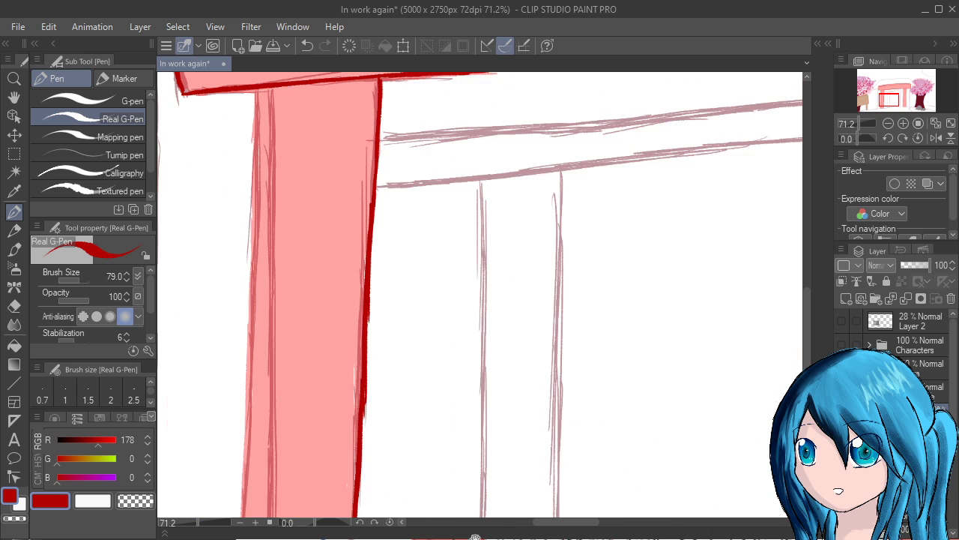
scroll(474, 487, "up", 3)
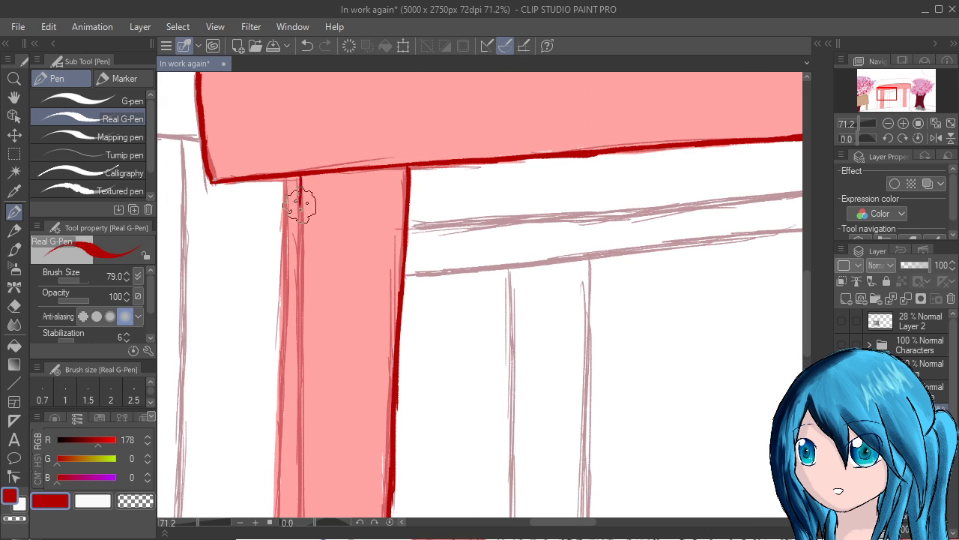
mouse_move(300, 178)
left_mouse_down()
mouse_move(296, 259)
mouse_move(301, 215)
mouse_move(301, 234)
left_mouse_up()
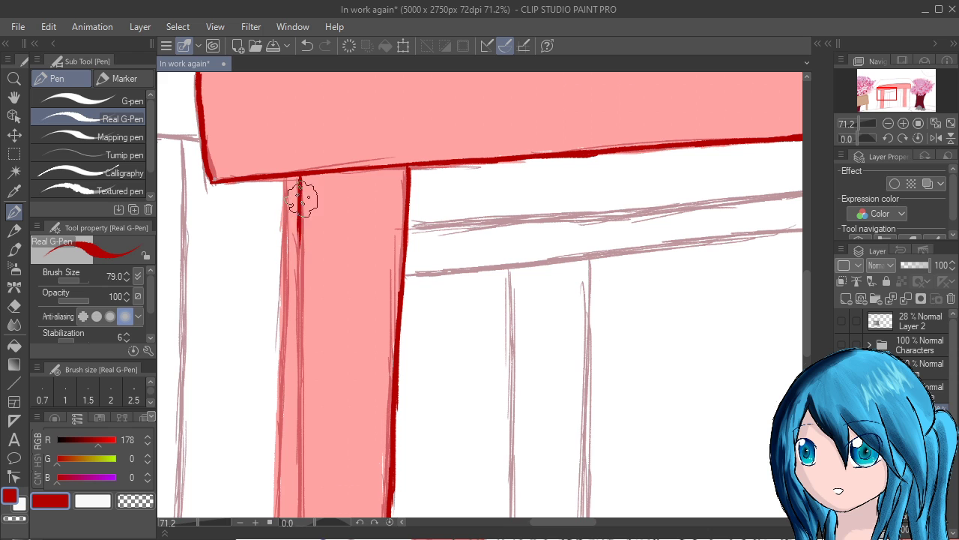
left_click_drag(301, 199, 299, 266)
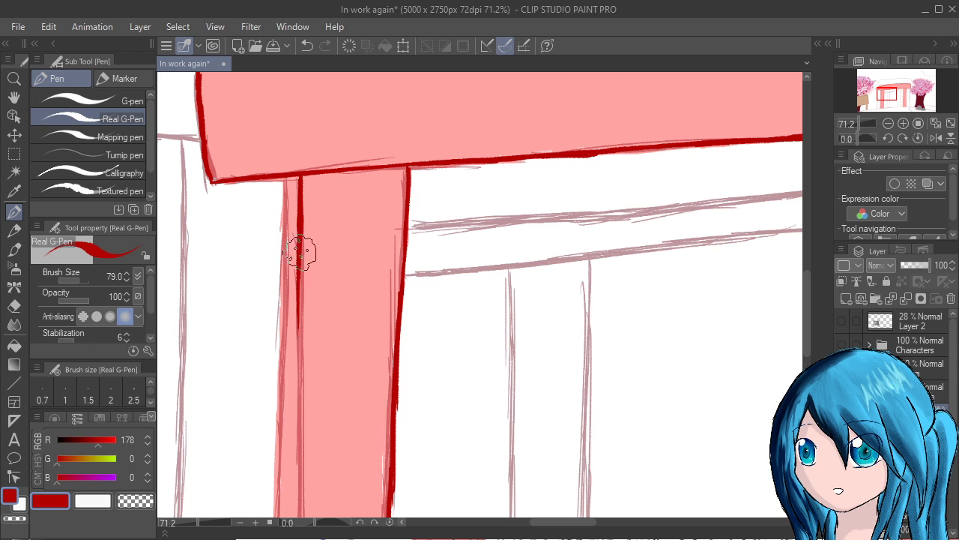
left_click_drag(300, 252, 299, 380)
mouse_move(297, 288)
left_mouse_down()
mouse_move(299, 397)
mouse_move(307, 279)
left_mouse_up()
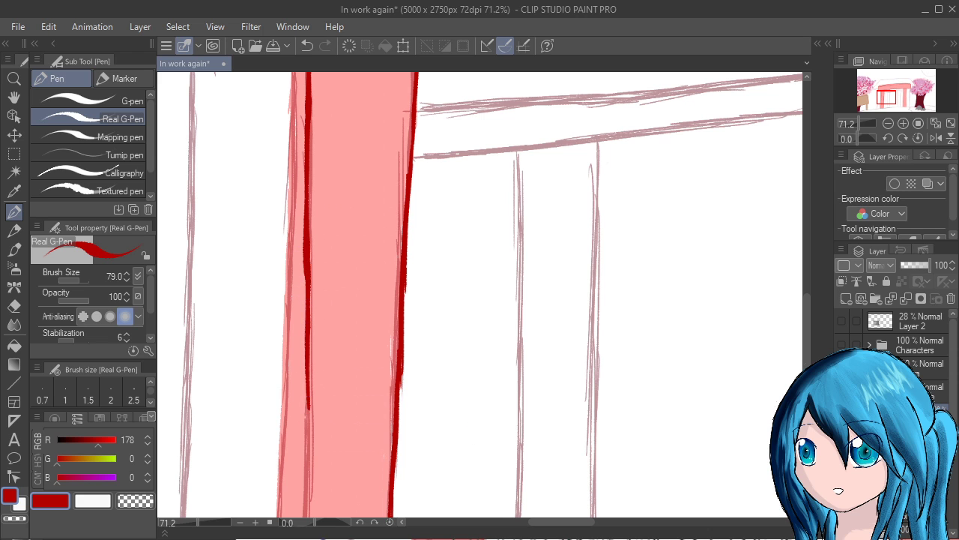
scroll(315, 255, "down", 2)
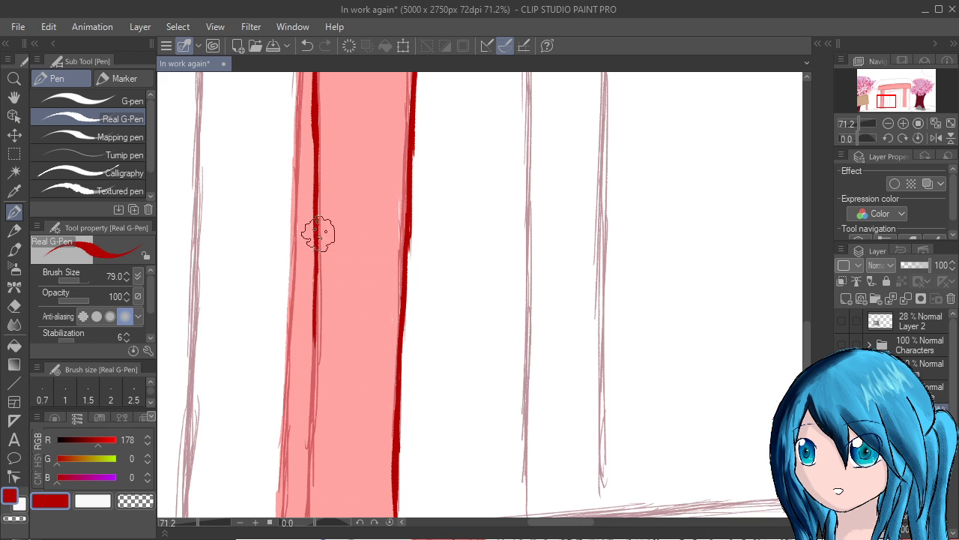
scroll(321, 224, "down", 2)
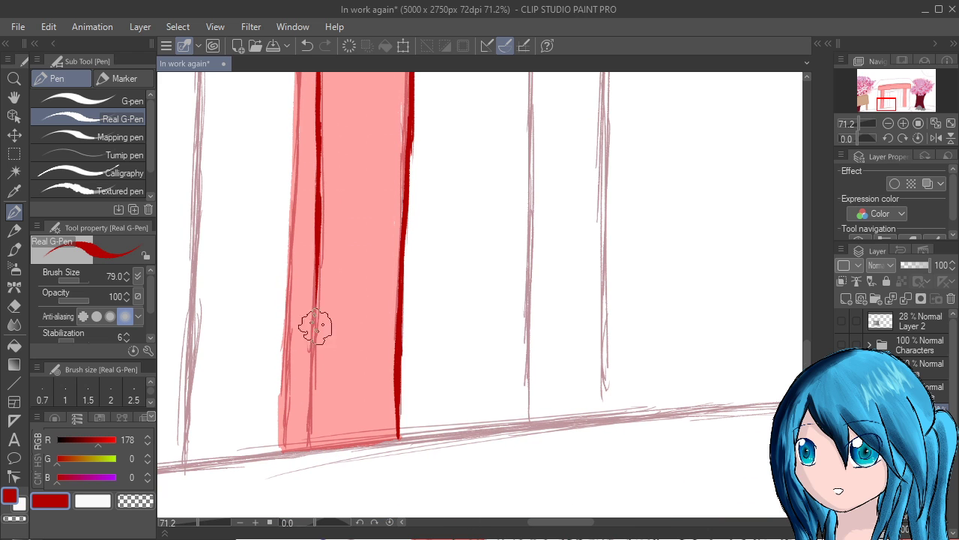
scroll(320, 222, "down", 2)
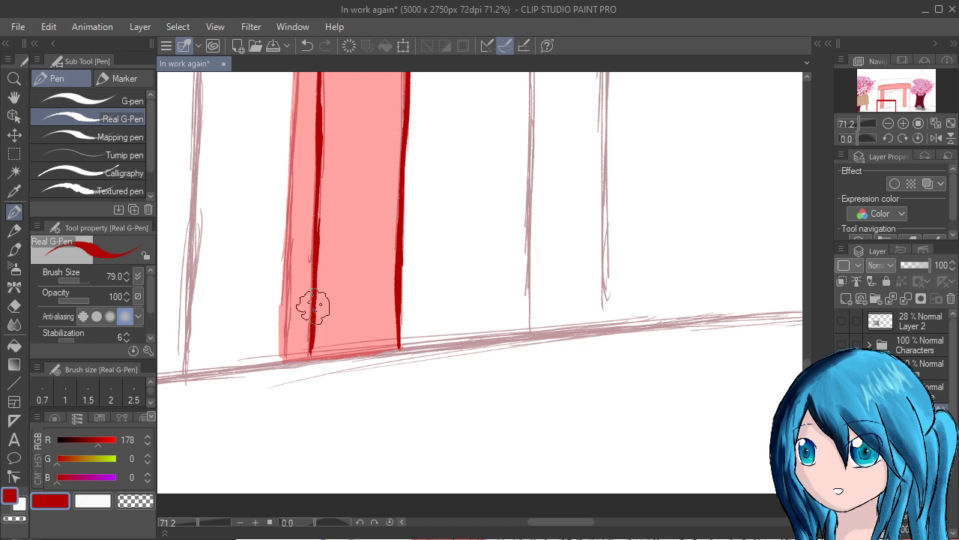
scroll(475, 315, "up", 3)
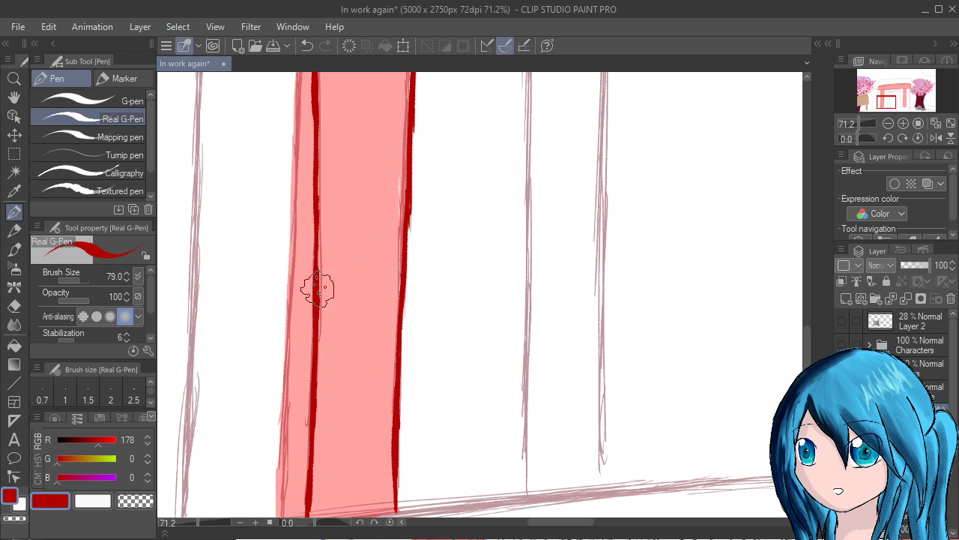
Ink the left pillar's outer left edge from under the beam down to its base on the ground line
left_click_drag(481, 402, 473, 519)
left_click_drag(502, 299, 491, 399)
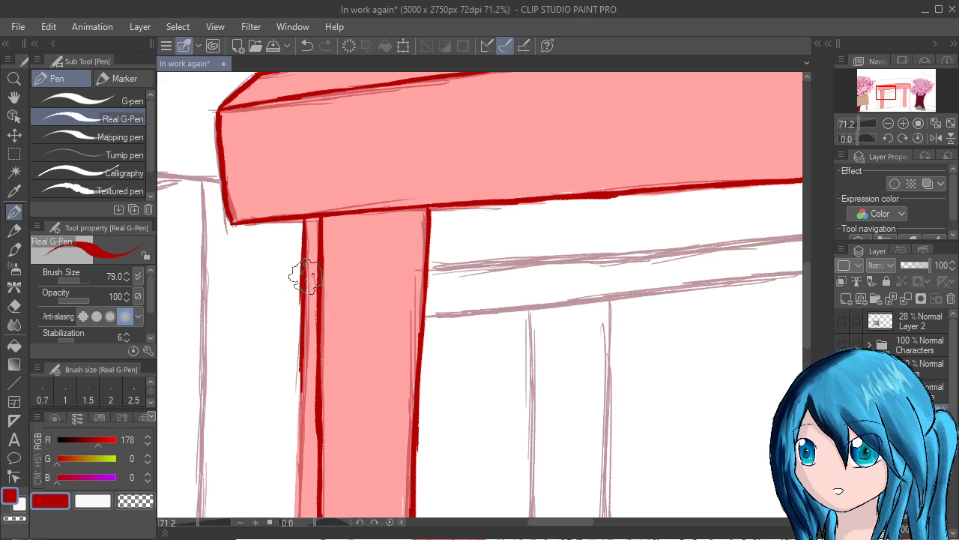
scroll(309, 266, "down", 3)
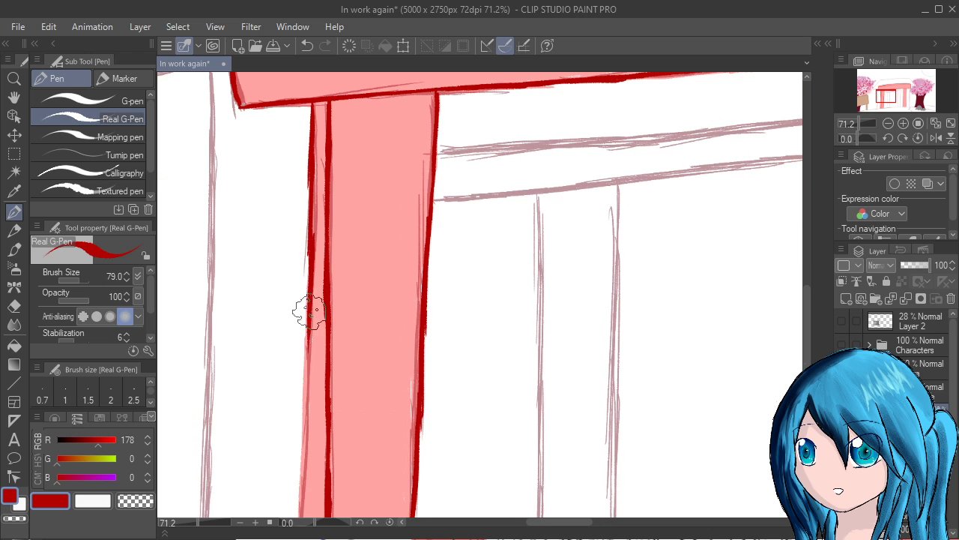
scroll(309, 311, "down", 3)
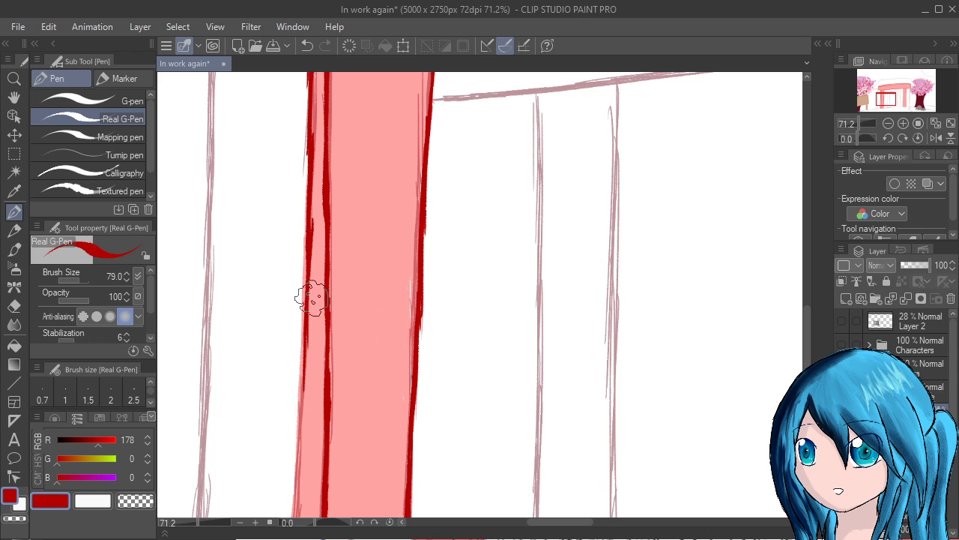
scroll(321, 259, "down", 3)
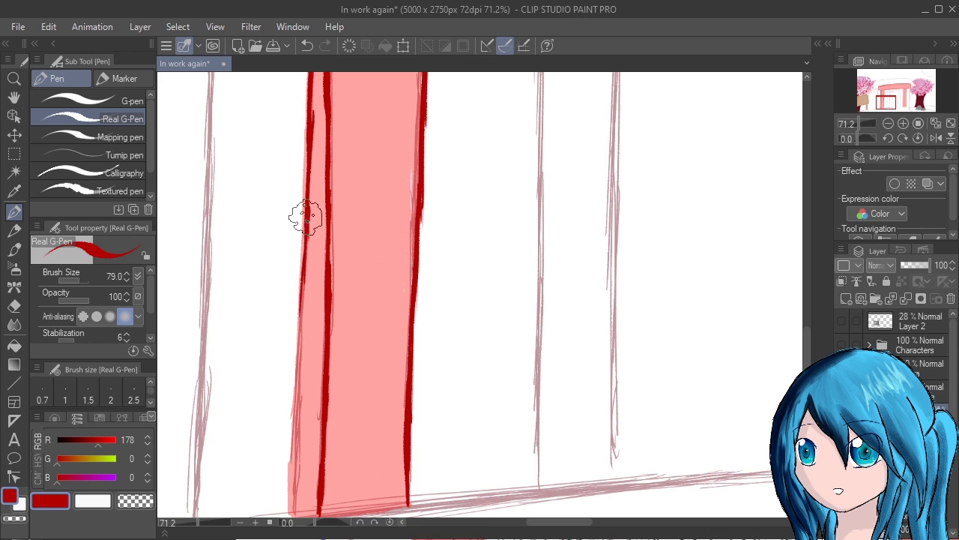
scroll(301, 336, "down", 2)
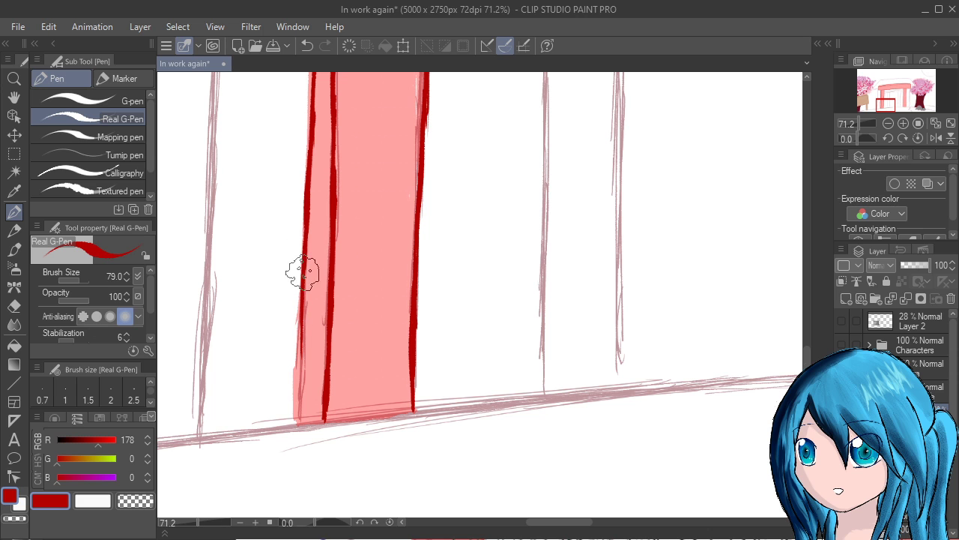
scroll(297, 347, "down", 2)
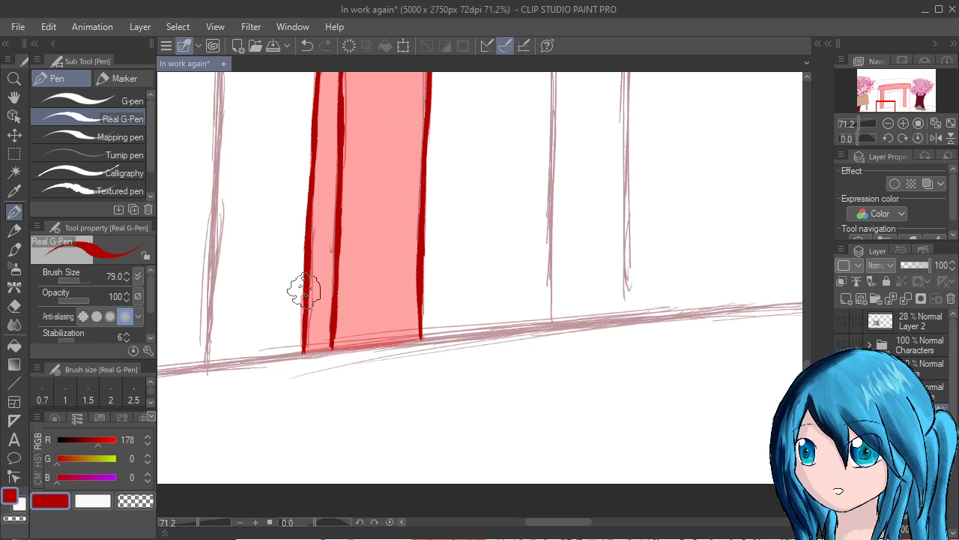
Ink the beam's upper front edge across to its right corner and show the character layers again
scroll(497, 225, "down", 4)
left_click_drag(745, 294, 532, 379)
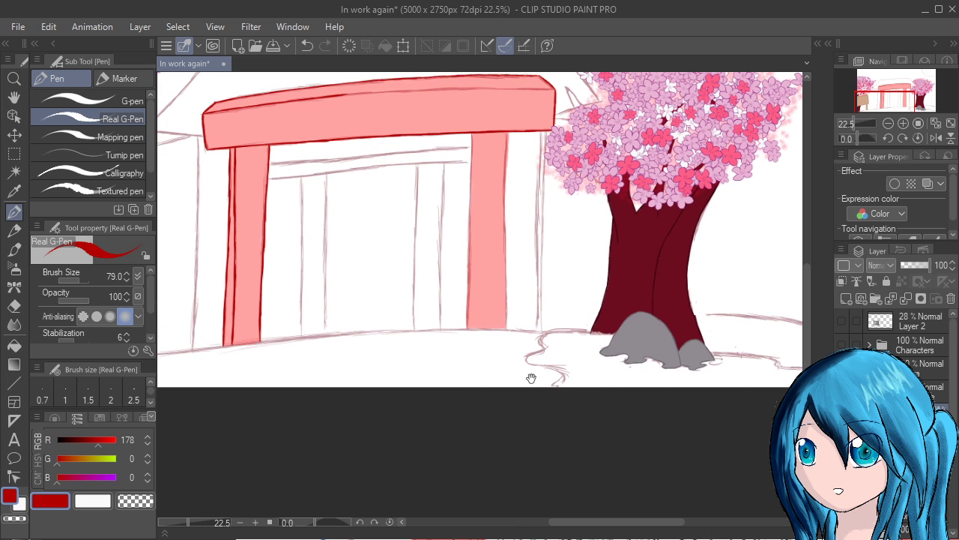
scroll(608, 242, "down", 2)
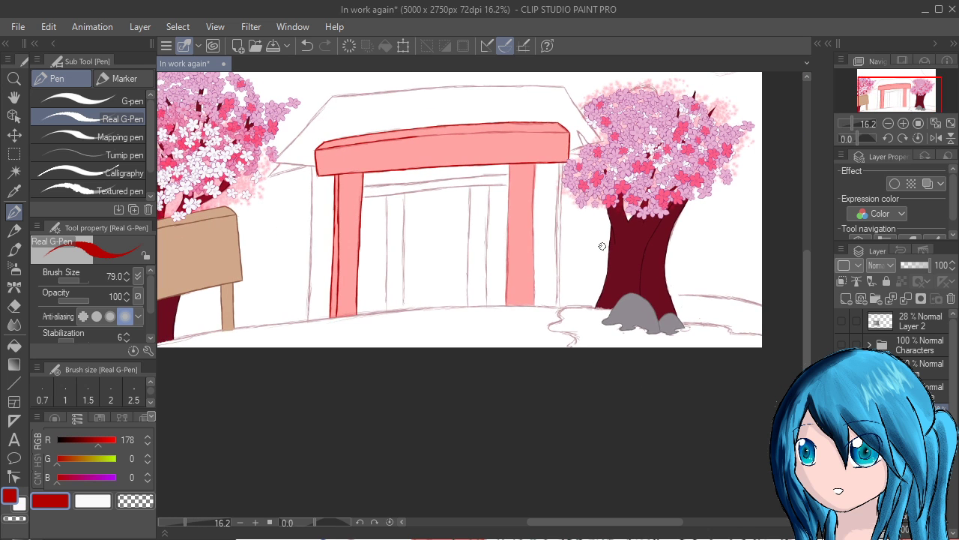
left_click_drag(802, 392, 655, 447)
scroll(377, 291, "up", 5)
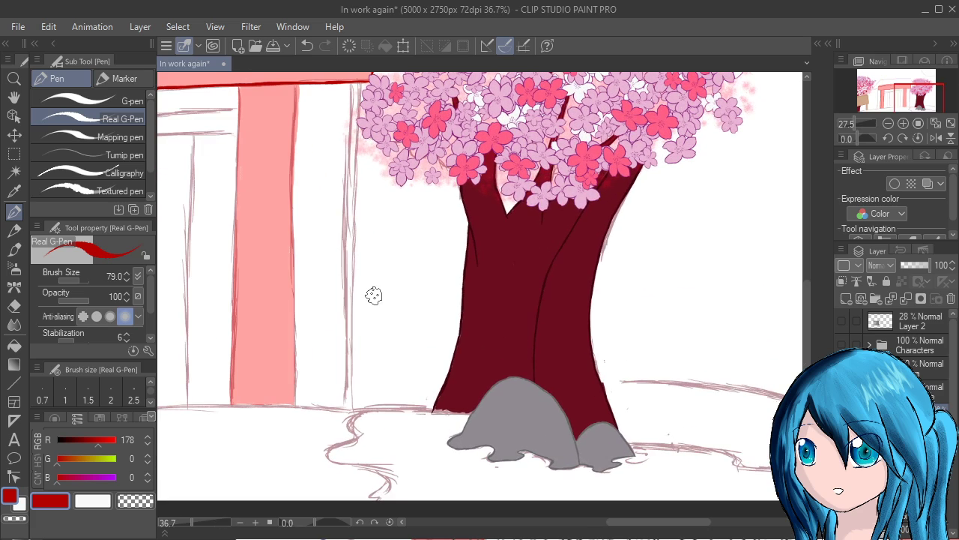
left_click_drag(446, 304, 641, 462)
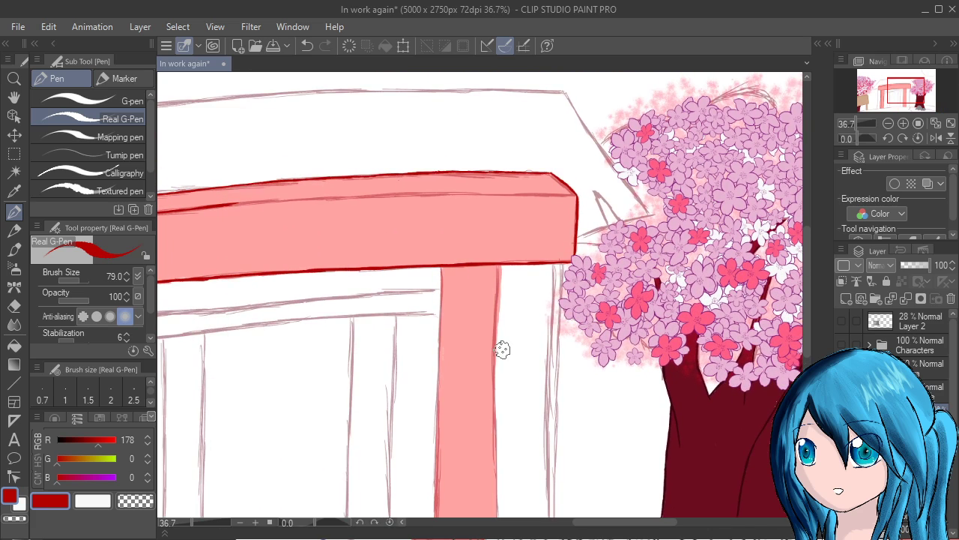
scroll(501, 347, "down", 2)
scroll(439, 338, "up", 3)
left_click_drag(567, 435, 717, 539)
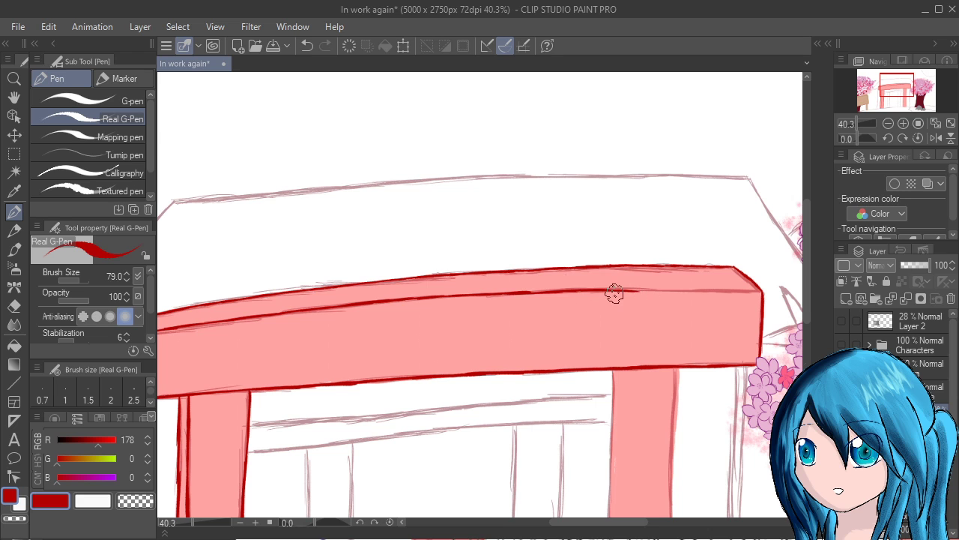
left_click_drag(610, 289, 755, 292)
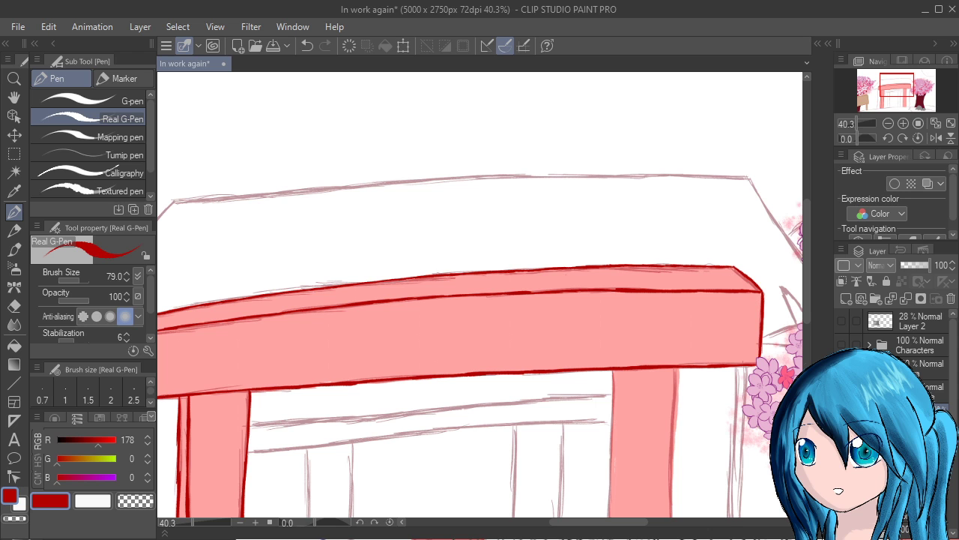
scroll(443, 287, "down", 5)
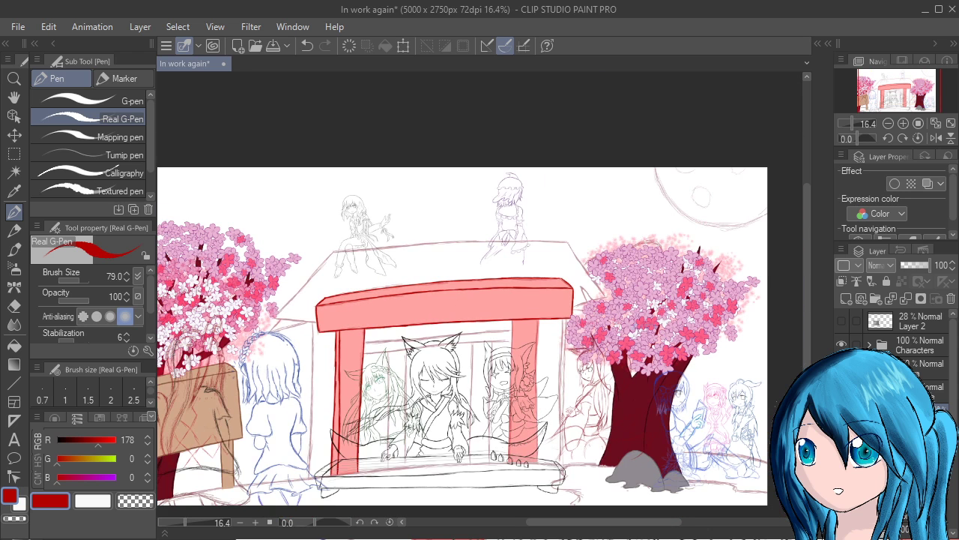
scroll(474, 376, "down", 1)
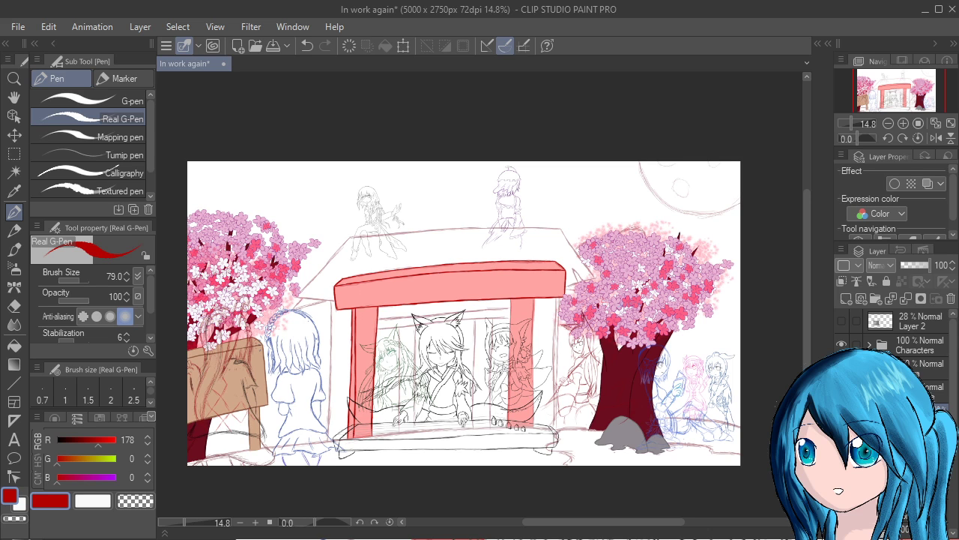
left_click_drag(598, 178, 590, 215)
key("ctrl+z")
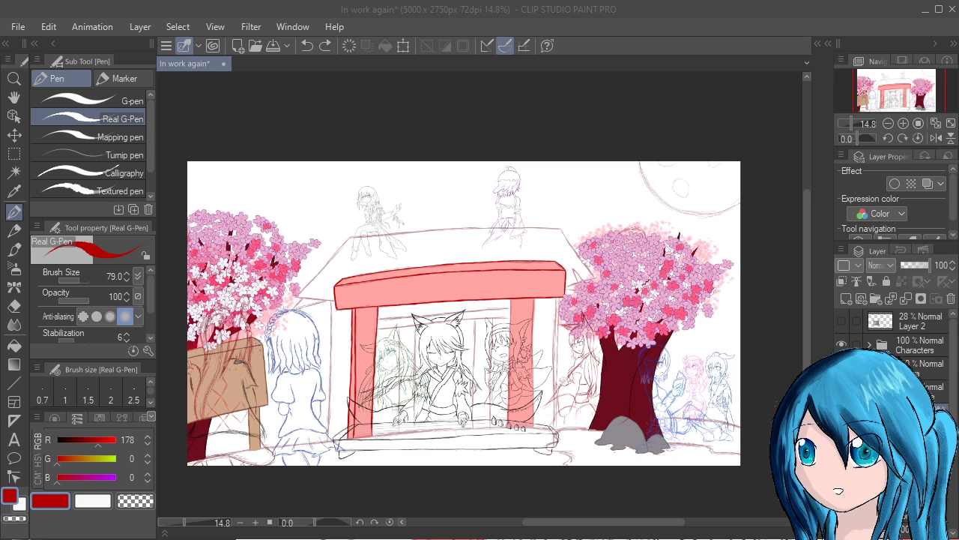
key("alt+Tab")
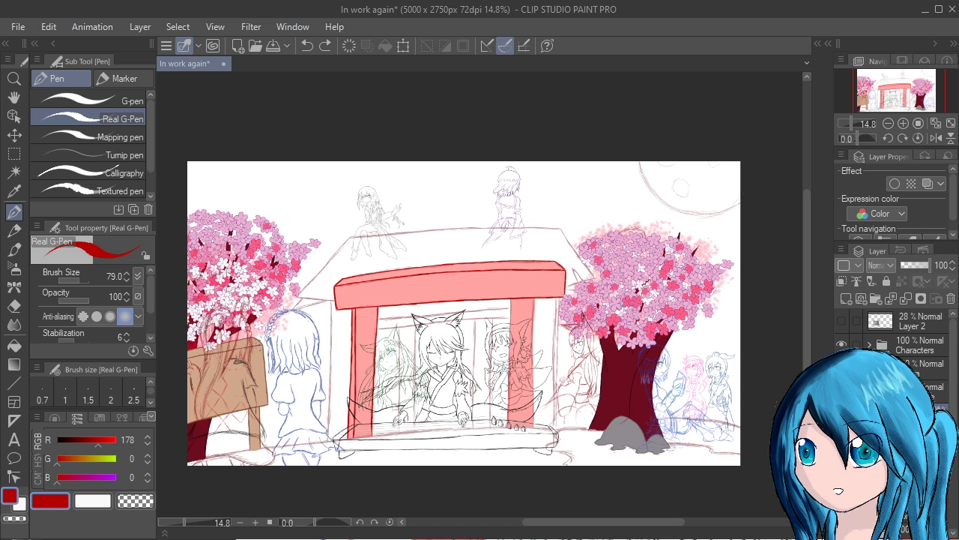
scroll(511, 225, "up", 3)
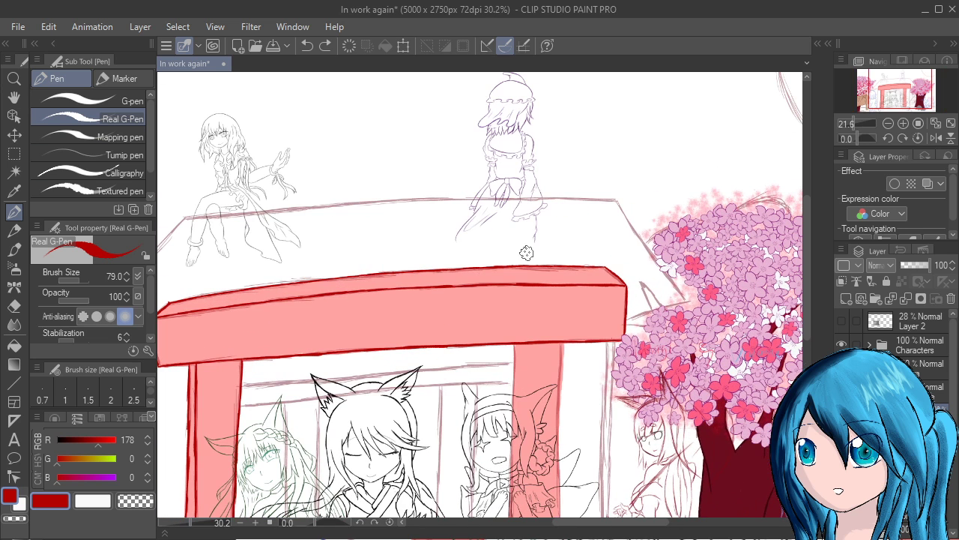
left_click_drag(488, 433, 501, 417)
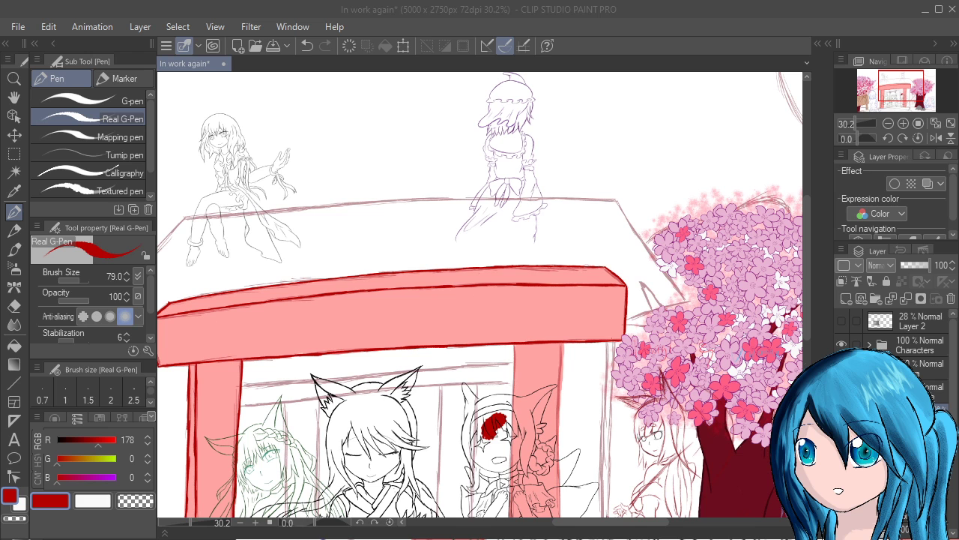
left_click_drag(667, 126, 648, 186)
key("ctrl+z")
left_click_drag(645, 410, 679, 287)
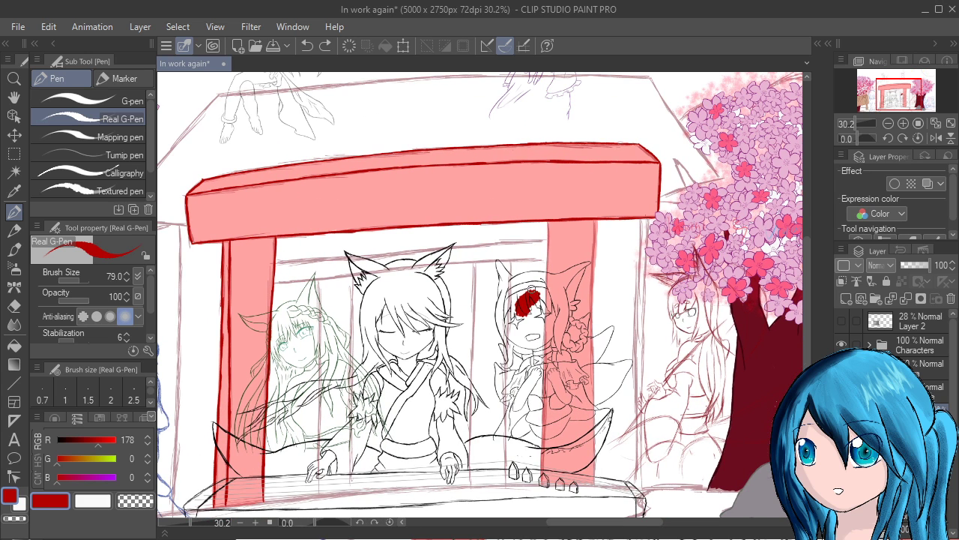
mouse_move(532, 289)
left_mouse_down()
mouse_move(509, 327)
mouse_move(537, 299)
mouse_move(540, 338)
left_mouse_up()
Ink the right pillar's left edge from the beam down past the headband fox girl's face, redoing the uneven stroke
scroll(540, 338, "up", 4)
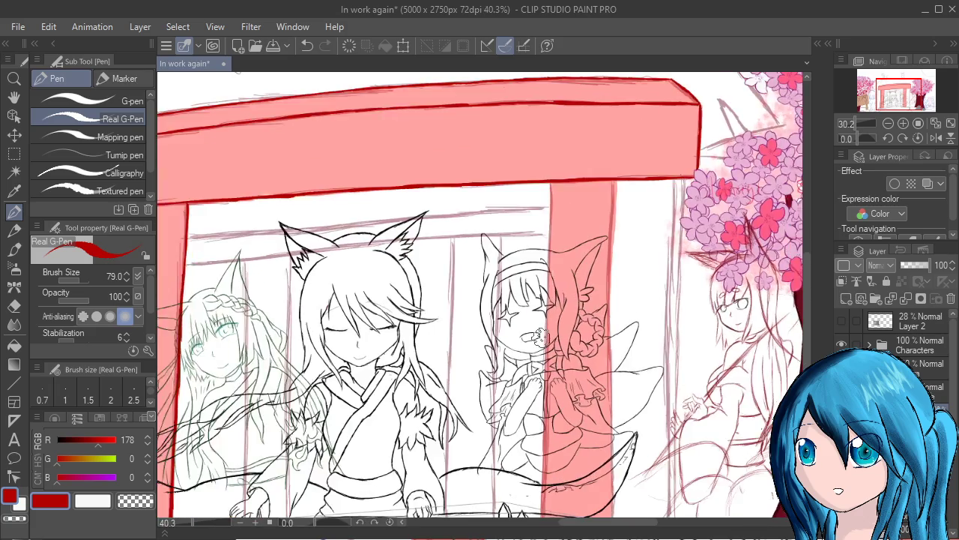
scroll(549, 340, "down", 3)
scroll(547, 339, "up", 4)
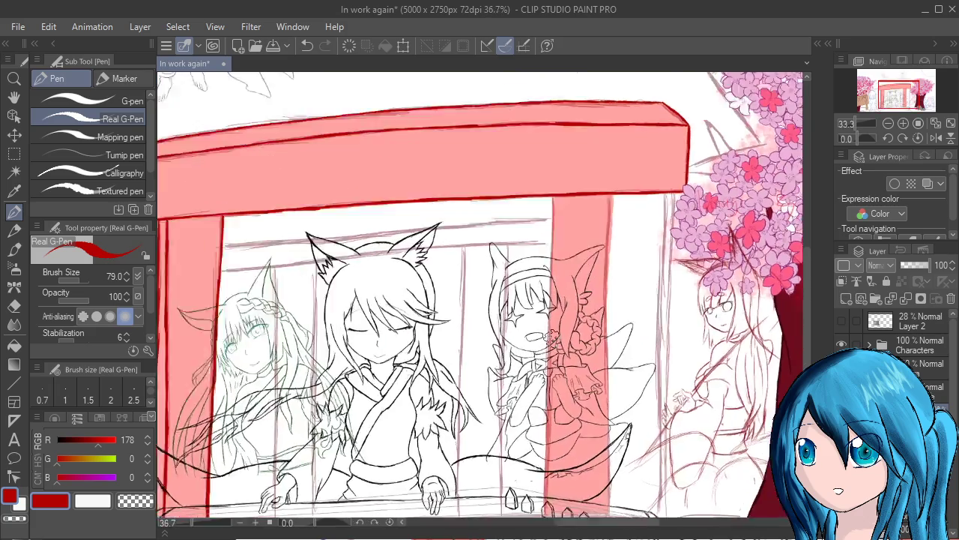
left_click_drag(547, 339, 440, 369)
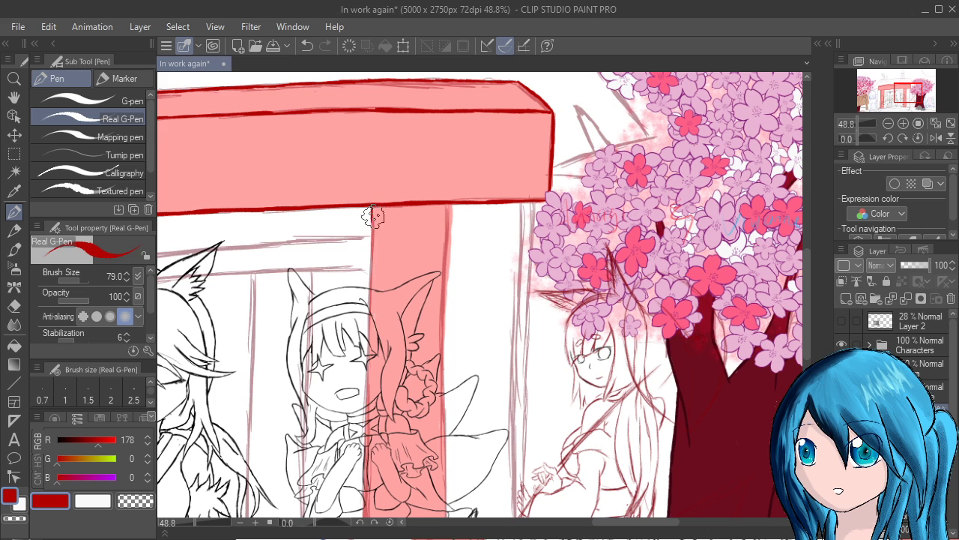
left_click_drag(373, 221, 371, 286)
mouse_move(375, 233)
left_mouse_down()
mouse_move(373, 333)
mouse_move(378, 294)
left_mouse_up()
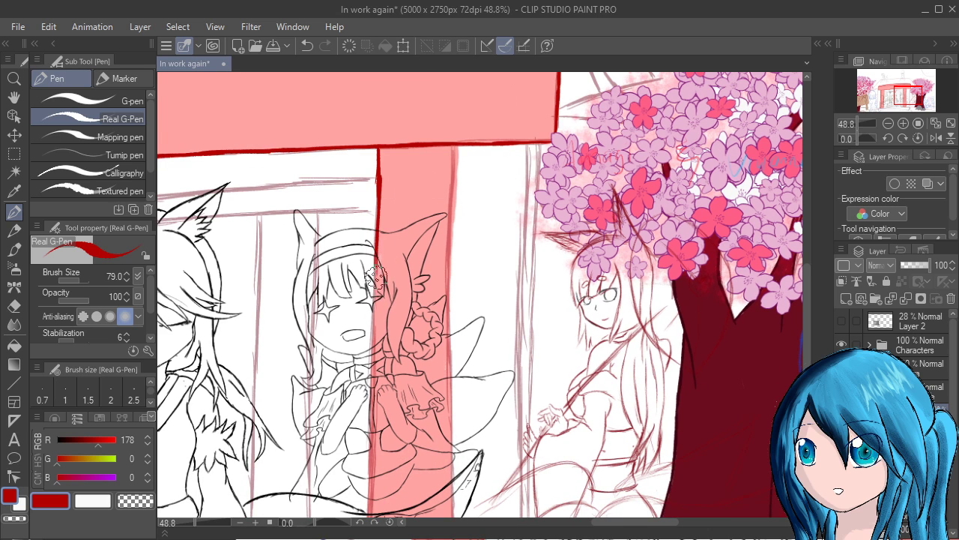
left_click_drag(379, 253, 378, 309)
key("ctrl+z")
left_click_drag(376, 251, 371, 322)
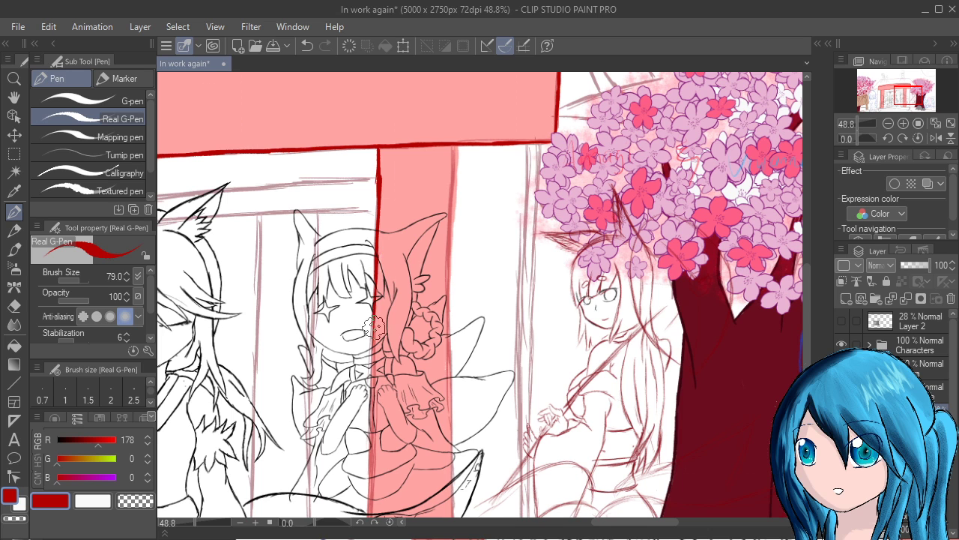
Extend the right pillar's left edge line past the fox girl's hands and dress to the instrument, undoing the stray stroke
left_click_drag(372, 365, 378, 276)
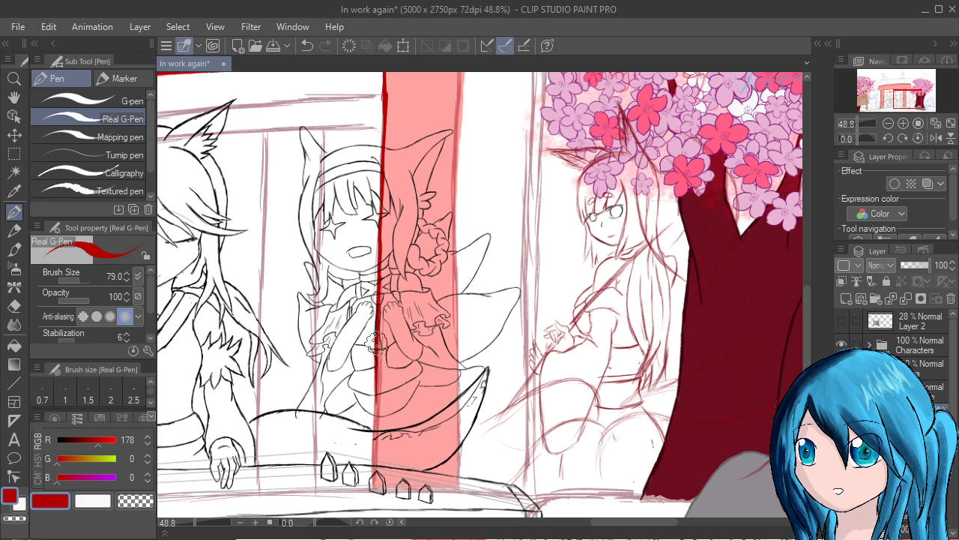
left_click_drag(376, 382, 375, 427)
mouse_move(376, 386)
left_mouse_down()
mouse_move(371, 460)
mouse_move(377, 400)
mouse_move(374, 458)
mouse_move(371, 411)
left_mouse_up()
left_click_drag(370, 361, 370, 402)
key("ctrl+z")
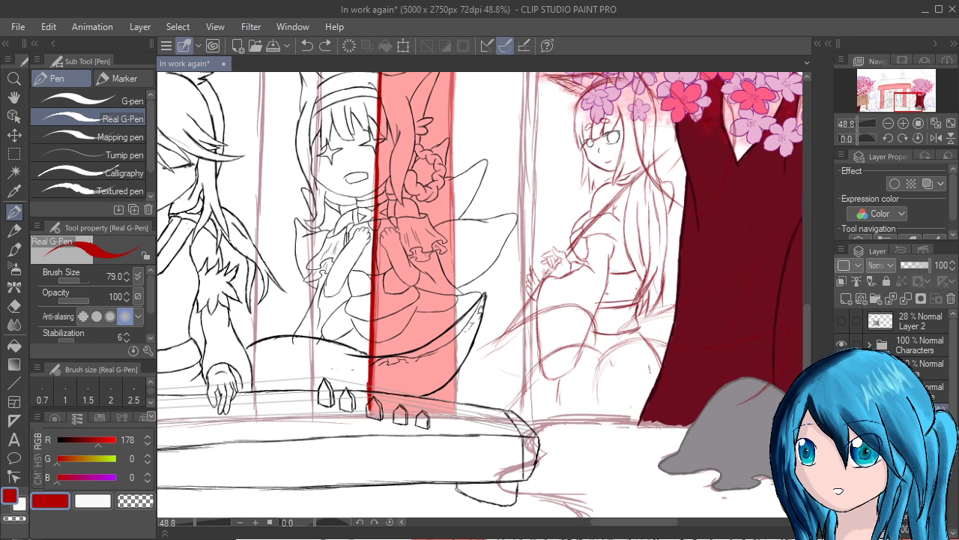
Finish inking the right pillar's left edge down to the instrument, undoing the stray stroke
left_click_drag(375, 361, 372, 410)
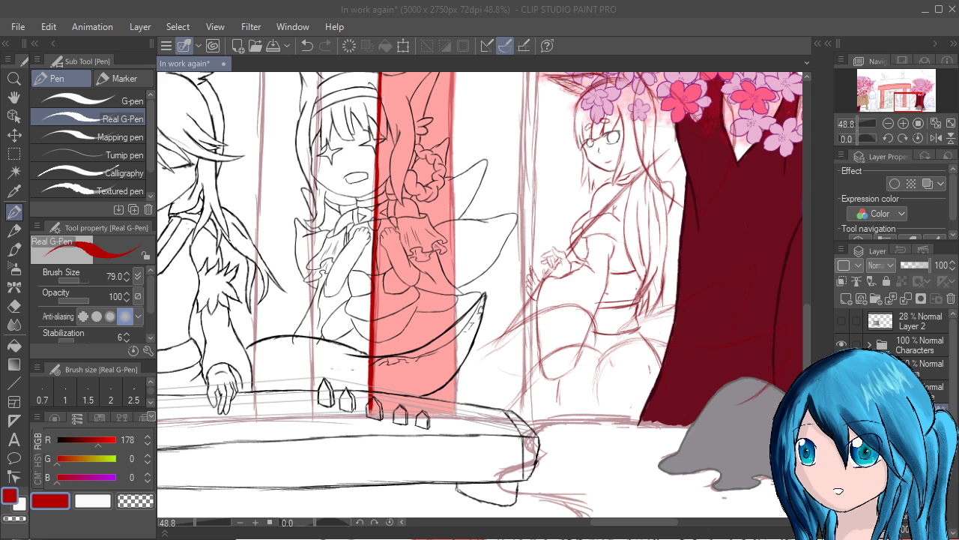
left_click_drag(494, 115, 507, 173)
key("ctrl+z")
Ink the upper part of the right pillar's right edge from under the beam to the fox girl's ear
mouse_move(778, 244)
left_mouse_down()
mouse_move(713, 385)
mouse_move(713, 410)
left_mouse_up()
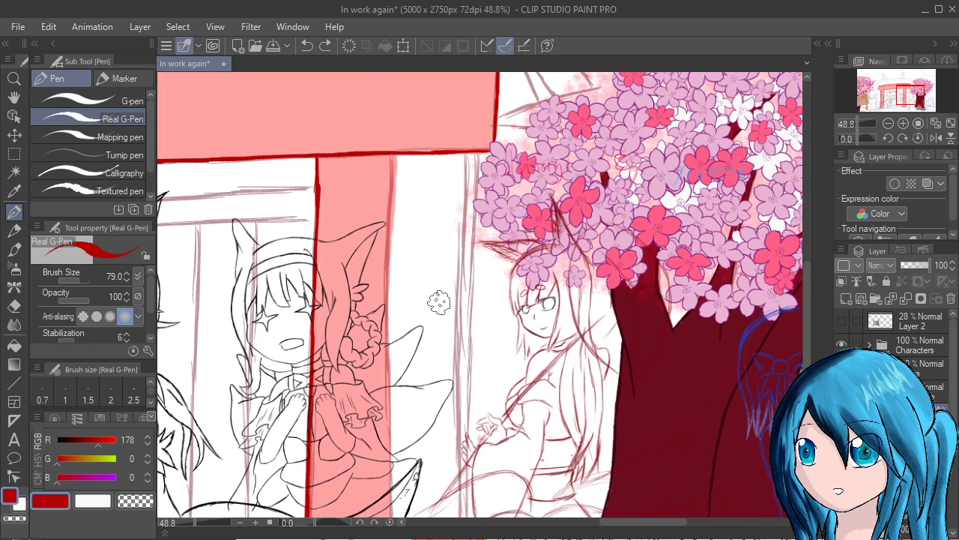
left_click_drag(397, 156, 394, 184)
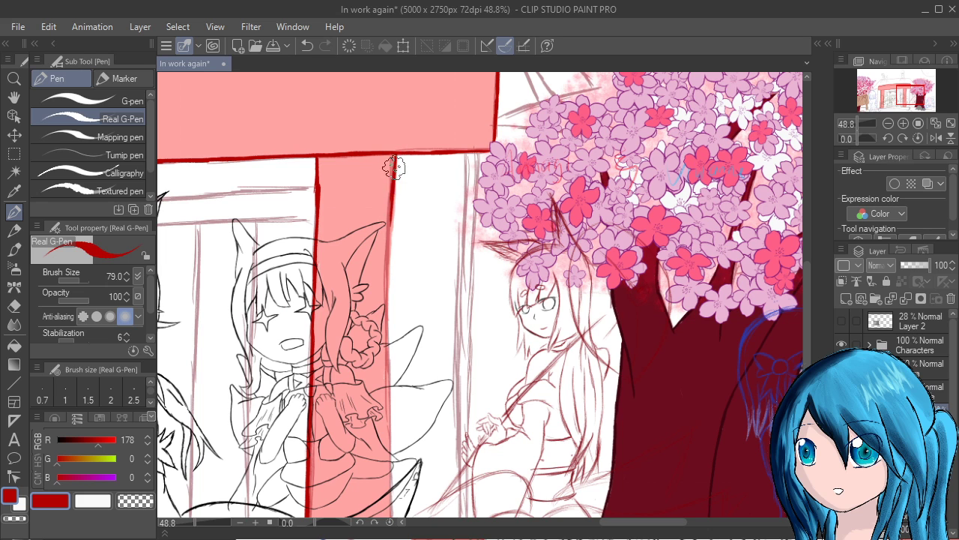
left_click_drag(394, 186, 389, 248)
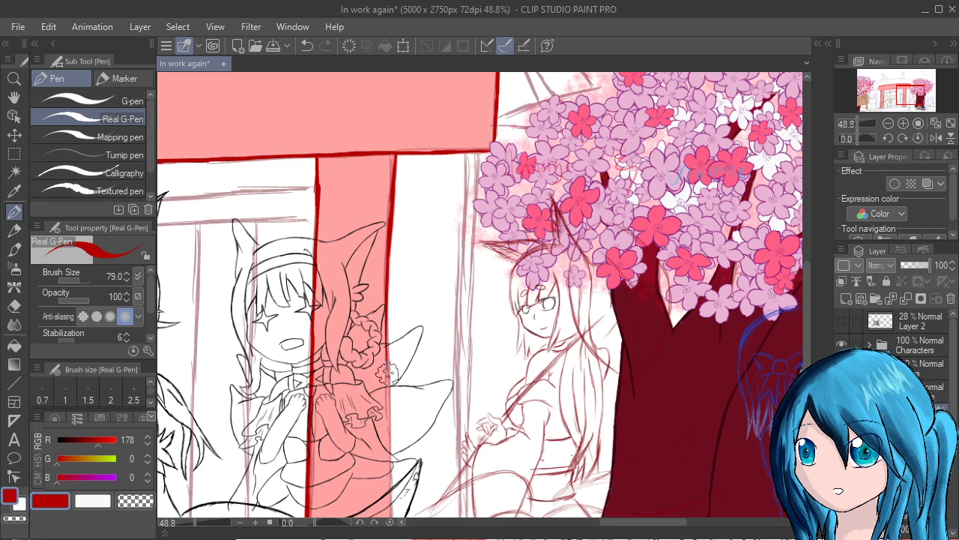
left_click_drag(387, 285, 386, 396)
key("ctrl+z")
left_click_drag(389, 290, 385, 404)
left_click_drag(385, 331, 385, 415)
key("ctrl+z")
key("ctrl+z")
key("ctrl+z")
Extend the right pillar's right edge from the fox girl's ear down past her braided bun to the tails
left_click_drag(387, 296, 386, 364)
left_click_drag(387, 331, 389, 401)
left_click_drag(389, 352, 387, 433)
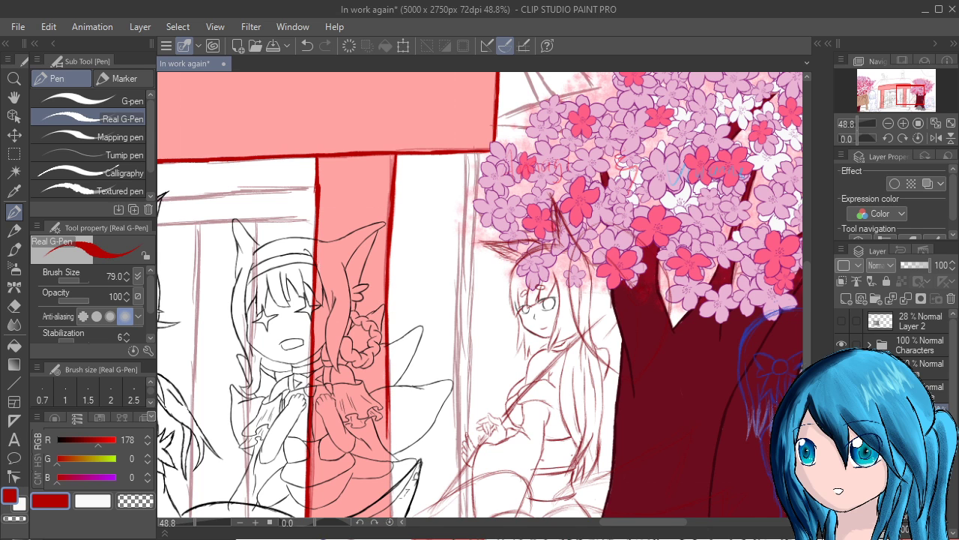
Continue the right pillar's right edge past the fox girl's tails down to the instrument, redoing the uneven strokes
scroll(483, 295, "down", 3)
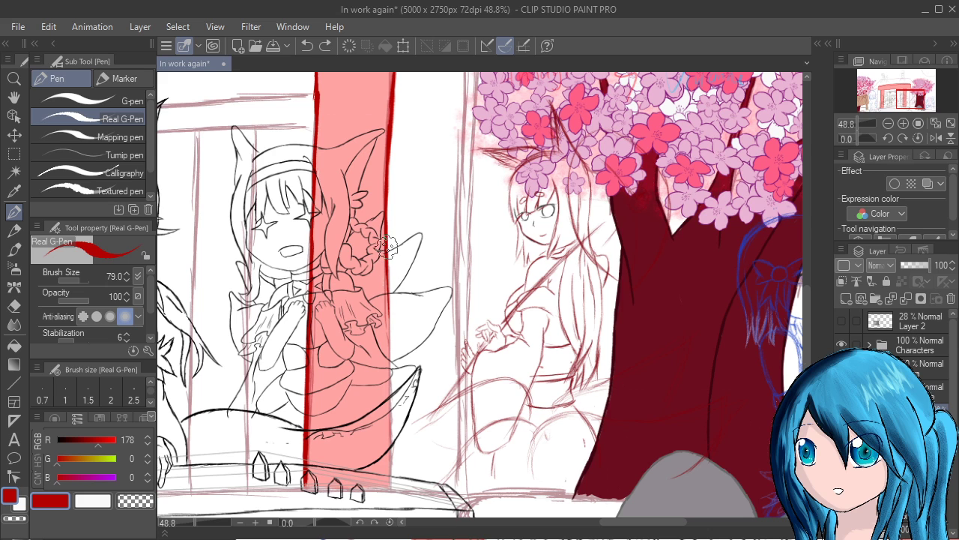
left_click_drag(388, 281, 387, 325)
left_click_drag(386, 230, 386, 296)
left_click_drag(387, 250, 388, 324)
left_click_drag(386, 270, 387, 349)
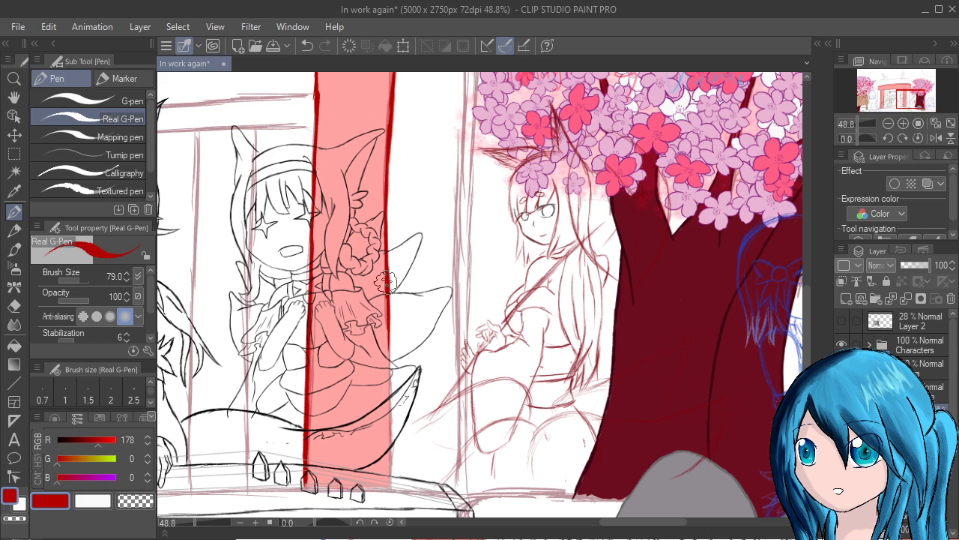
key("ctrl+z")
key("ctrl+z")
key("ctrl+z")
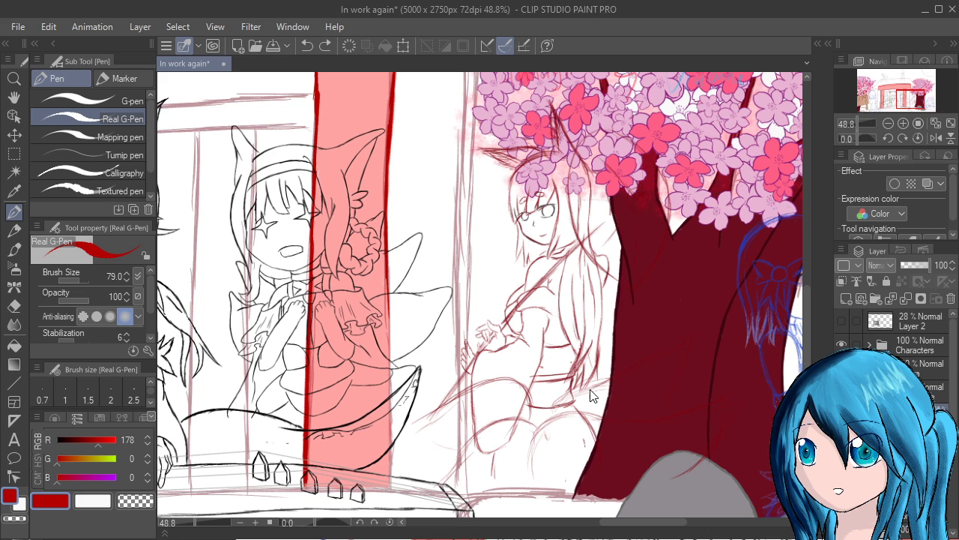
left_click_drag(386, 262, 388, 301)
scroll(387, 241, "down", 2)
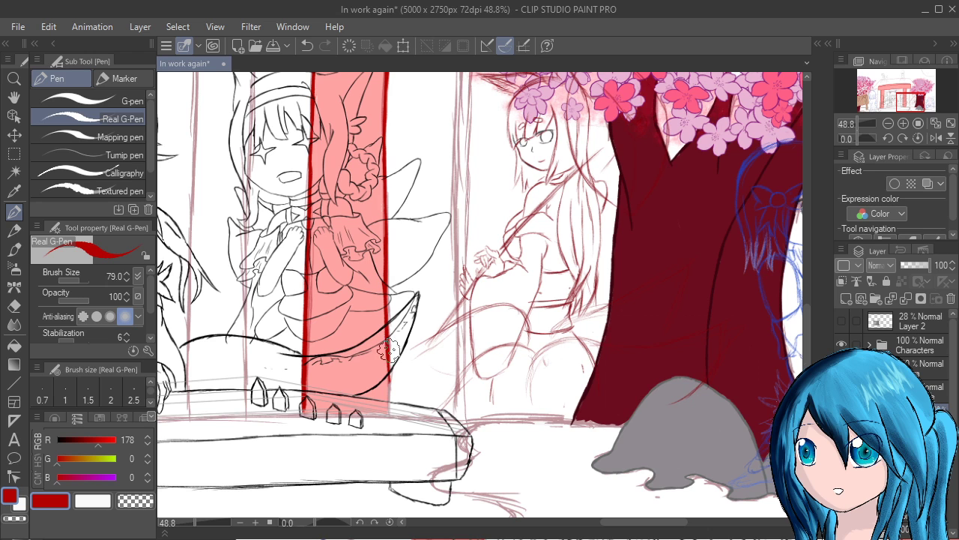
left_click_drag(388, 351, 390, 420)
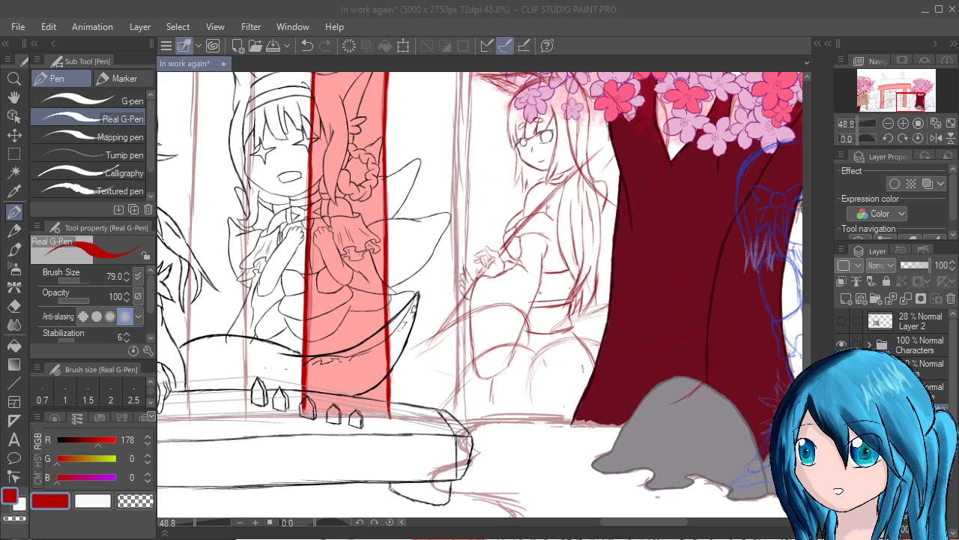
Undo the last stroke and ink the right pillar's bottom edge across its base at the instrument
key("alt+Tab")
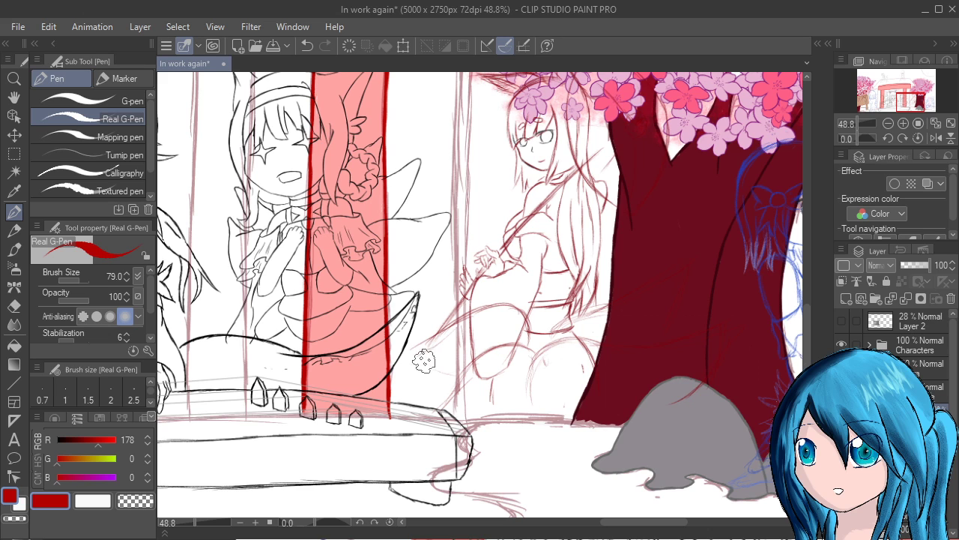
key("ctrl+z")
left_click_drag(307, 409, 309, 412)
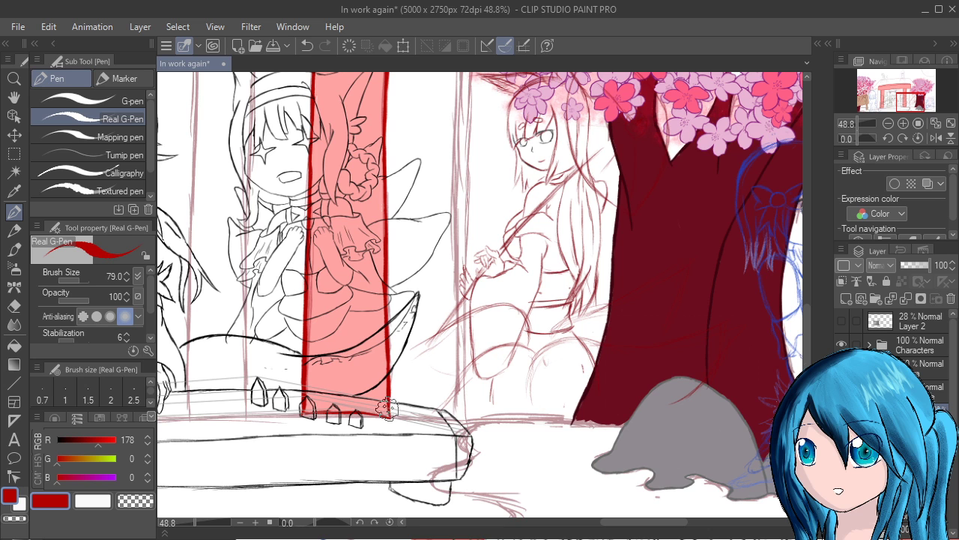
Select the torii gate's translucent fill layer and raise its opacity to 100%
left_click_drag(272, 450, 600, 398)
left_click_drag(255, 403, 472, 395)
left_click_drag(320, 397, 399, 387)
left_click(916, 438)
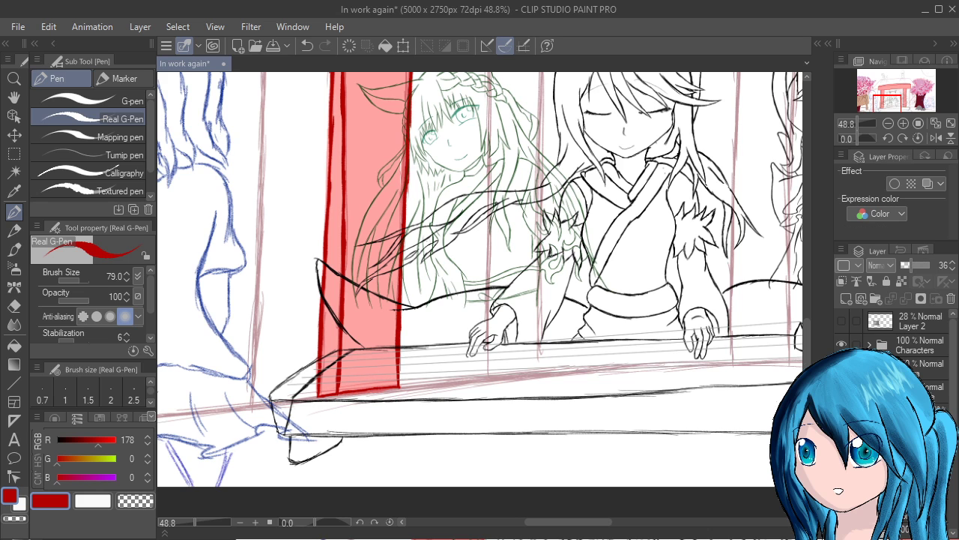
left_click_drag(912, 265, 931, 266)
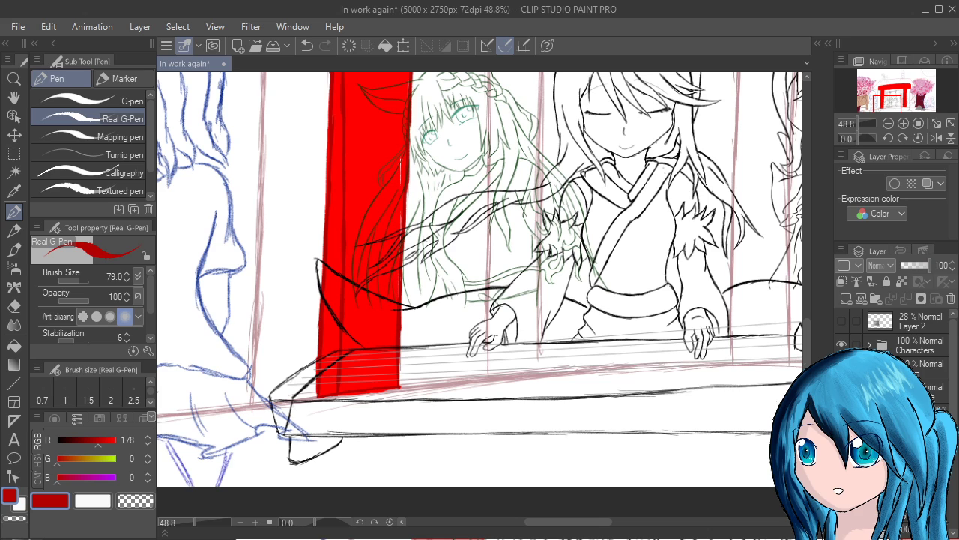
Sample the gate's red fill and adjust the drawing colour to crimson, RGB 223, 32, 71
scroll(700, 377, "up", 2)
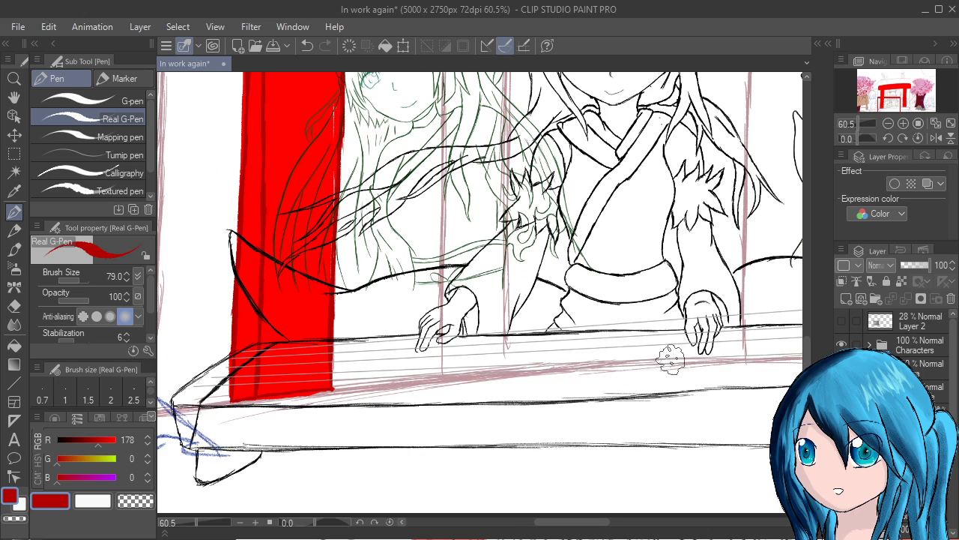
scroll(665, 350, "down", 4)
left_click_drag(794, 341, 698, 505)
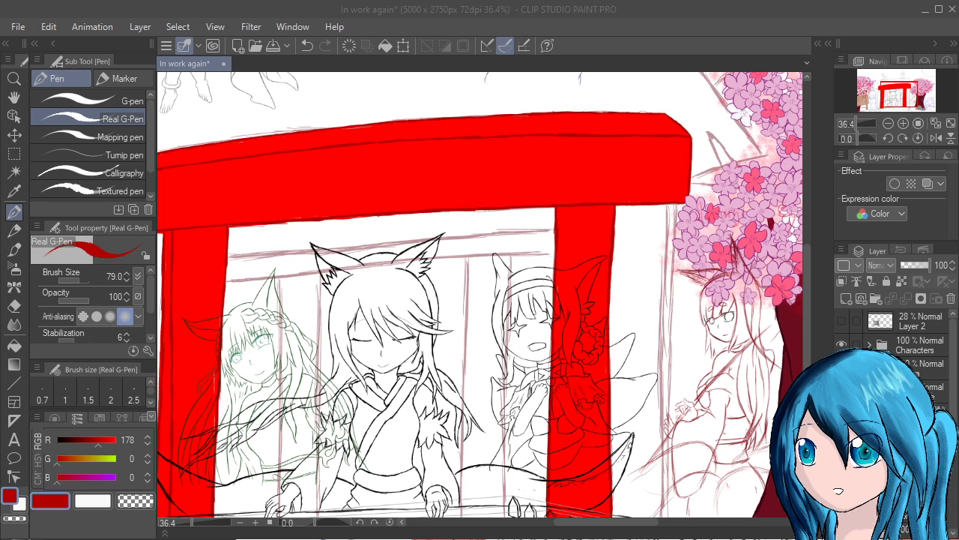
right_click(556, 272)
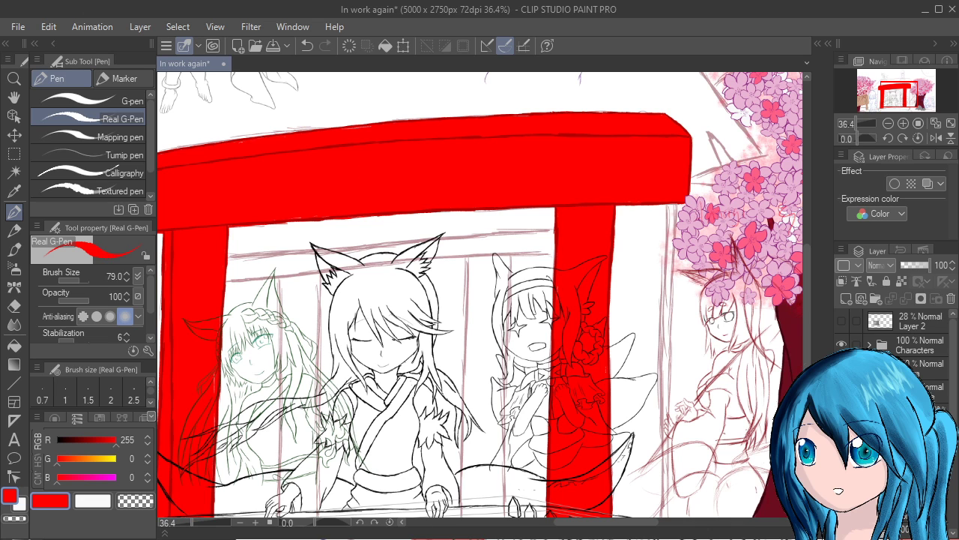
left_click_drag(117, 440, 109, 441)
mouse_move(57, 459)
left_mouse_down()
mouse_move(72, 459)
mouse_move(64, 478)
mouse_move(74, 477)
mouse_move(69, 459)
mouse_move(67, 478)
mouse_move(80, 459)
mouse_move(66, 458)
mouse_move(77, 478)
mouse_move(65, 458)
mouse_move(74, 477)
left_mouse_up()
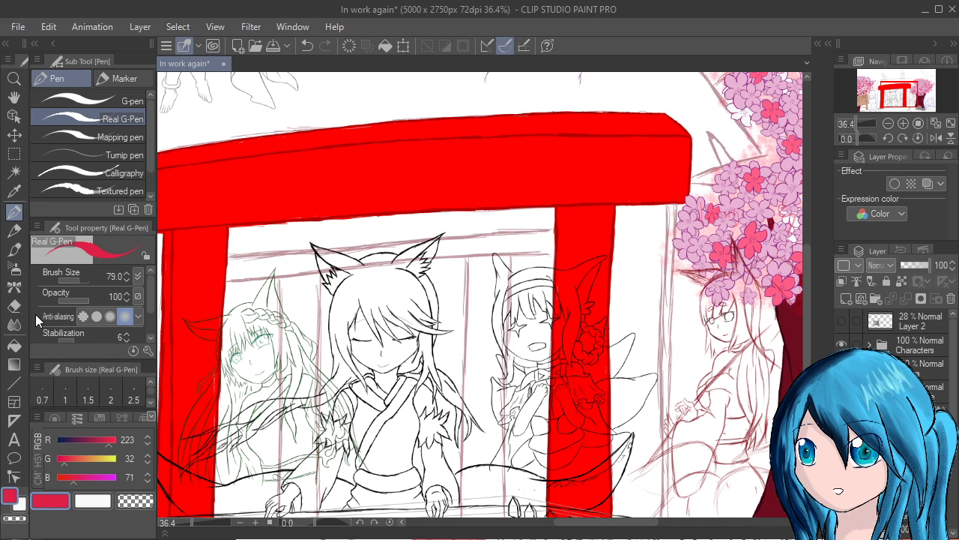
Fill the gate's beam and both pillars with the crimson colour, undoing the extra fill
key("y")
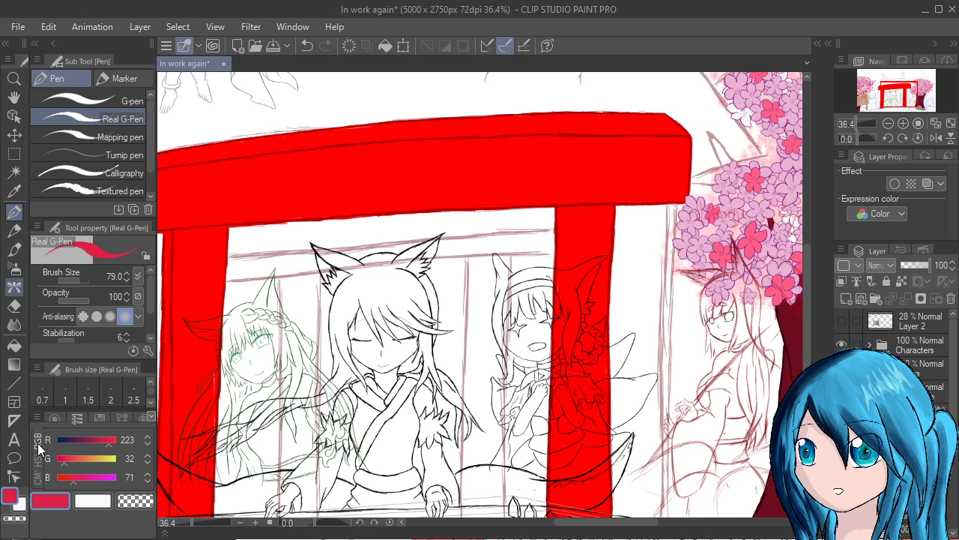
key("g")
left_click(512, 275)
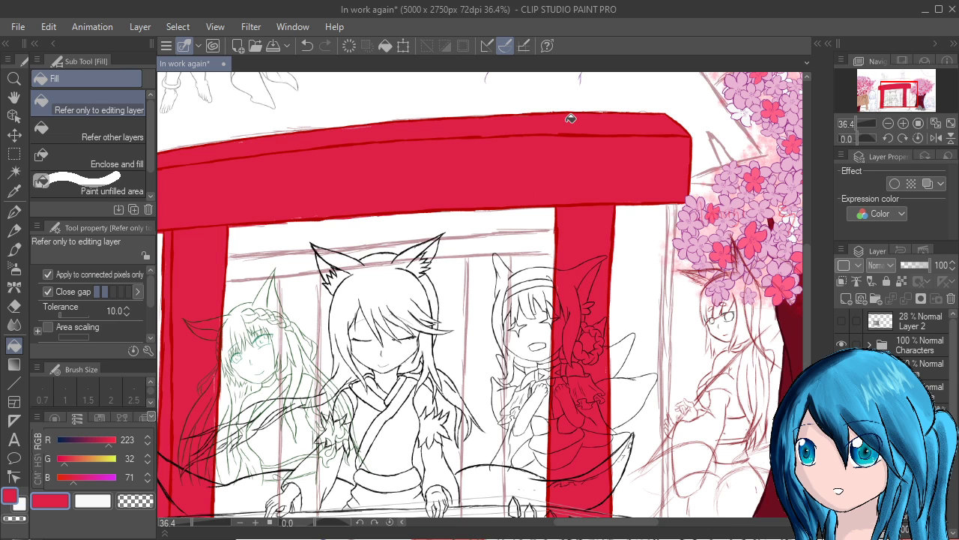
left_click(540, 161)
key("ctrl+z")
scroll(383, 259, "down", 3)
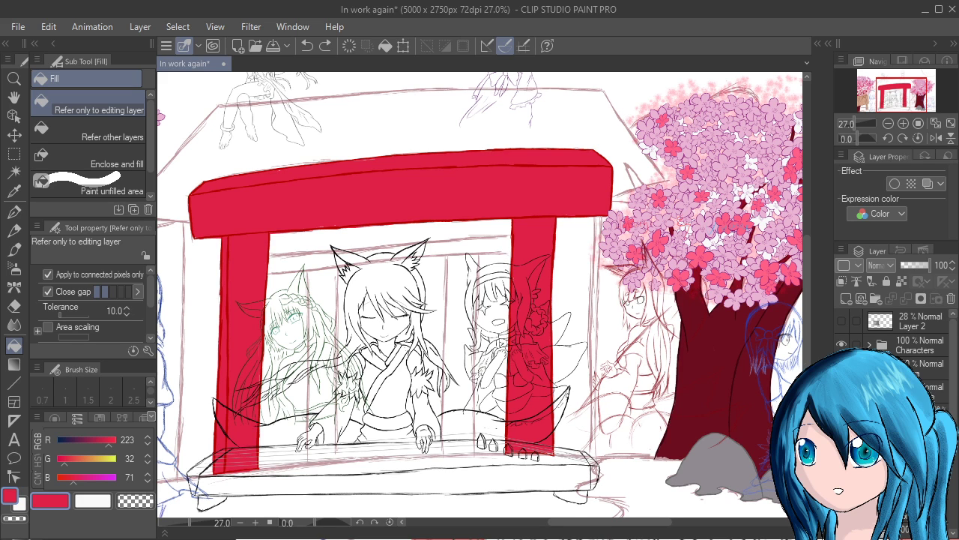
Reselect the gate's fill layer and touch up the lower left pillar with the Calligraphy pen
left_click(926, 409)
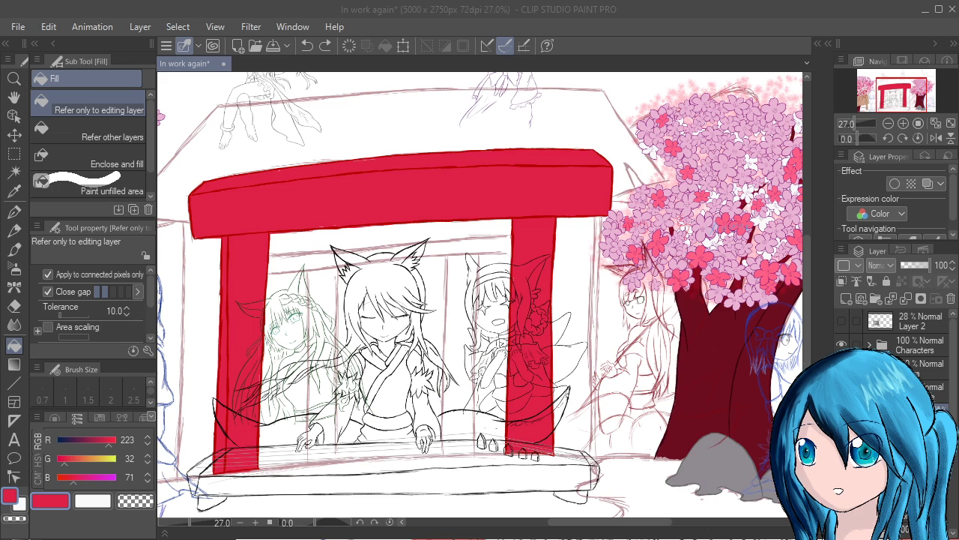
scroll(323, 377, "up", 7)
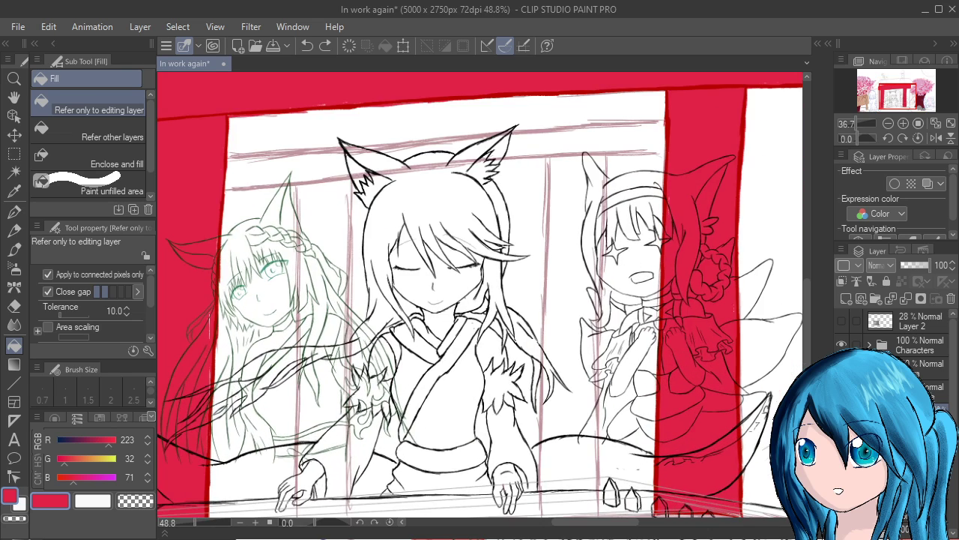
scroll(323, 377, "down", 4)
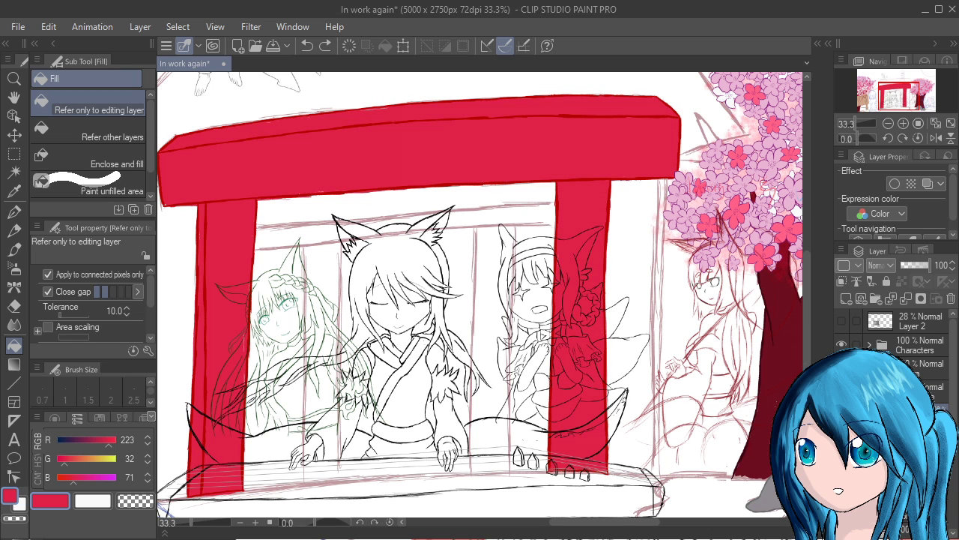
left_click(911, 440)
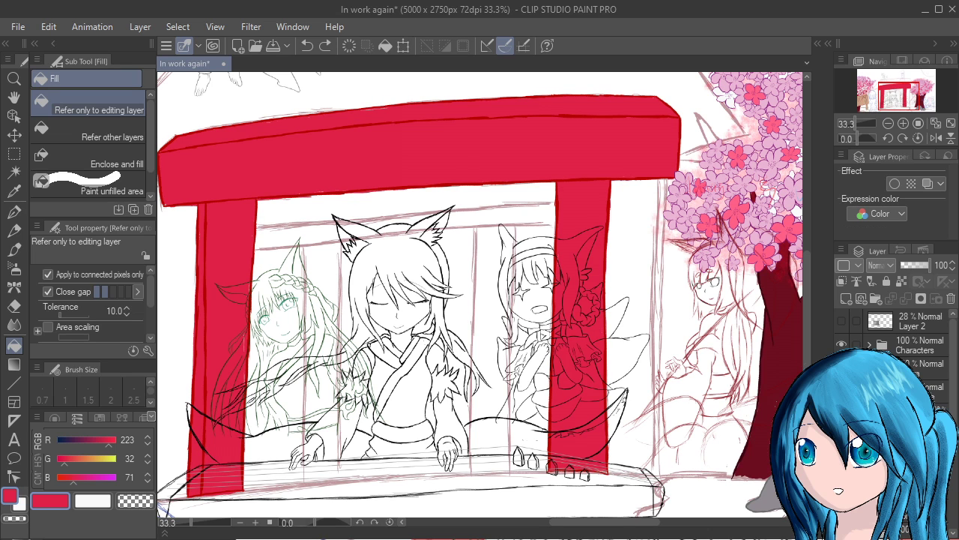
key("p")
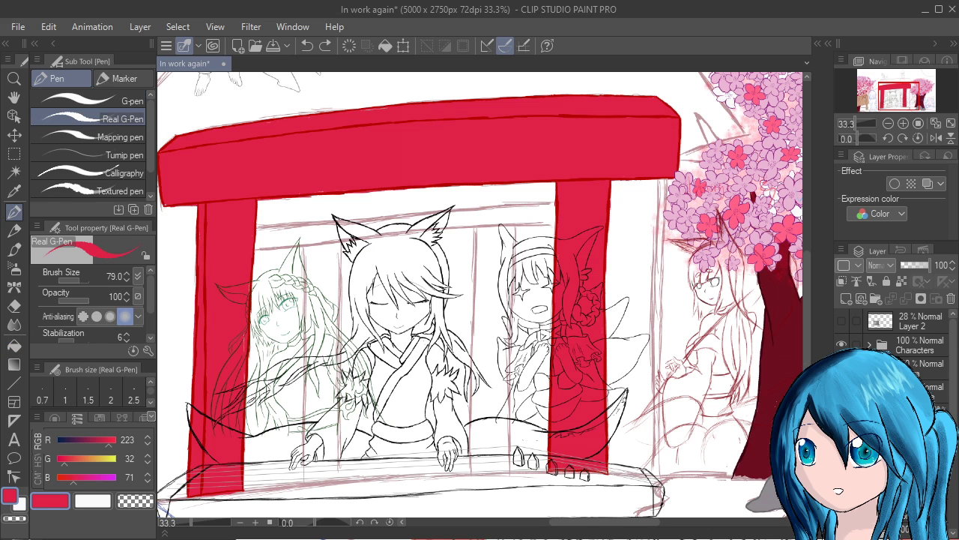
key("period")
key("period")
key("period")
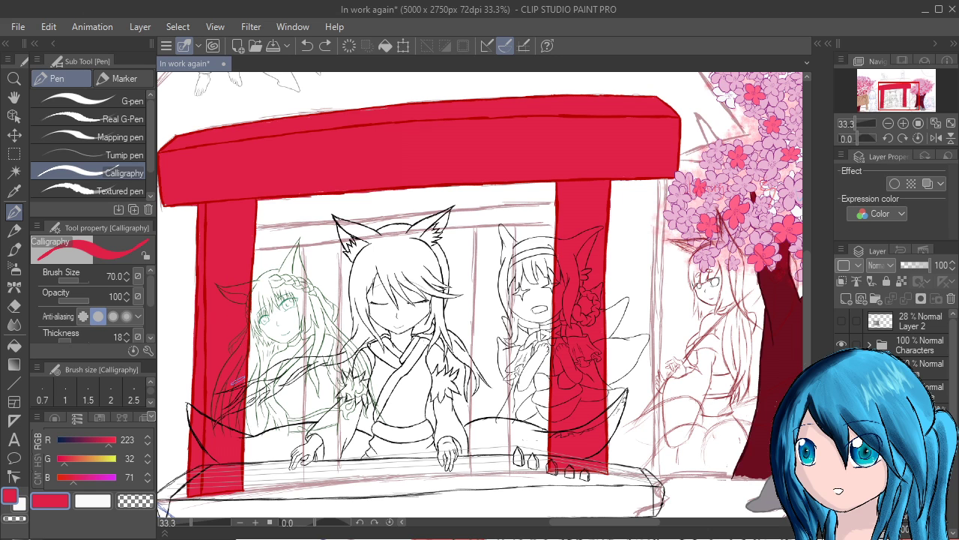
left_click_drag(209, 463, 200, 430)
Touch up gaps in the crimson fill along the torii gate's right pillar with the Real G-Pen
scroll(251, 429, "up", 3)
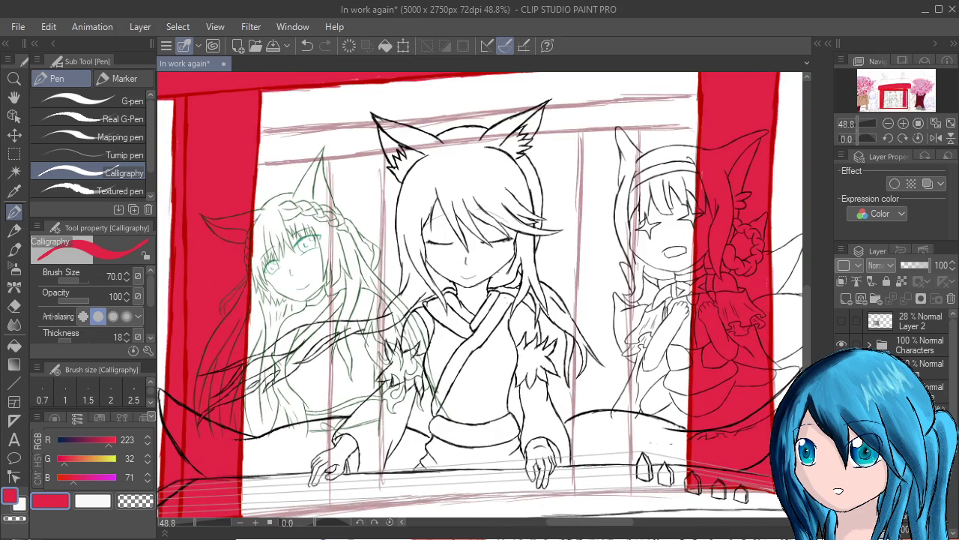
left_click_drag(791, 467, 459, 433)
scroll(459, 434, "up", 5)
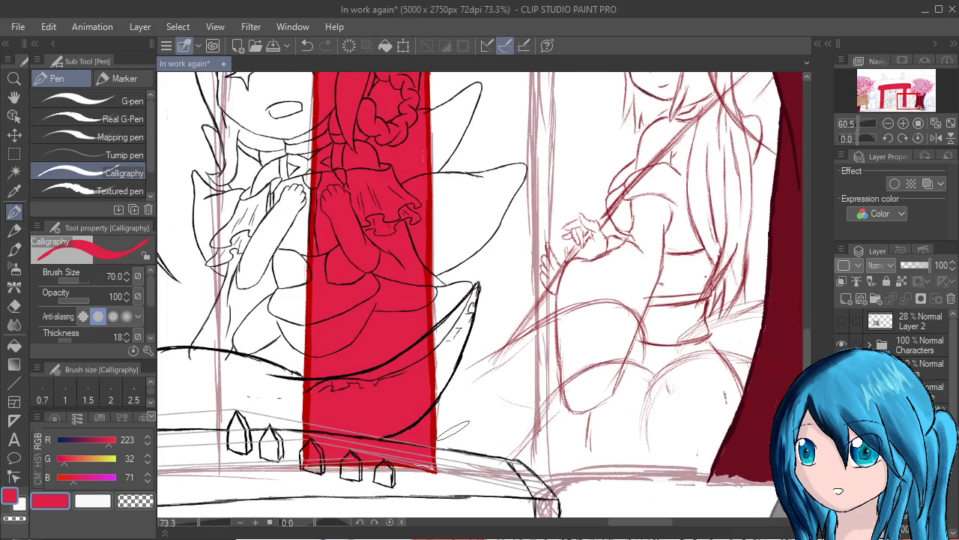
scroll(453, 431, "up", 1)
left_click(120, 118)
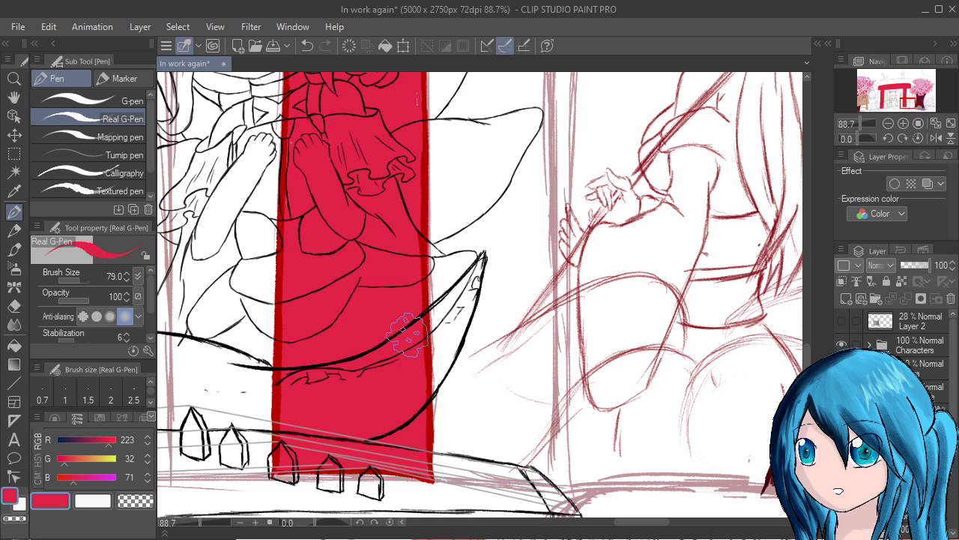
left_click_drag(487, 315, 542, 470)
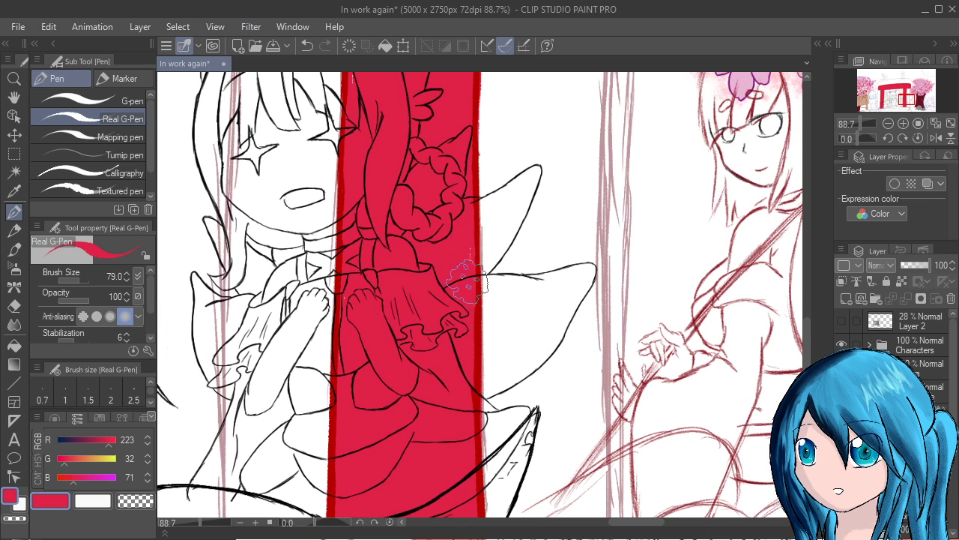
scroll(466, 281, "up", 8)
scroll(466, 282, "left", 2)
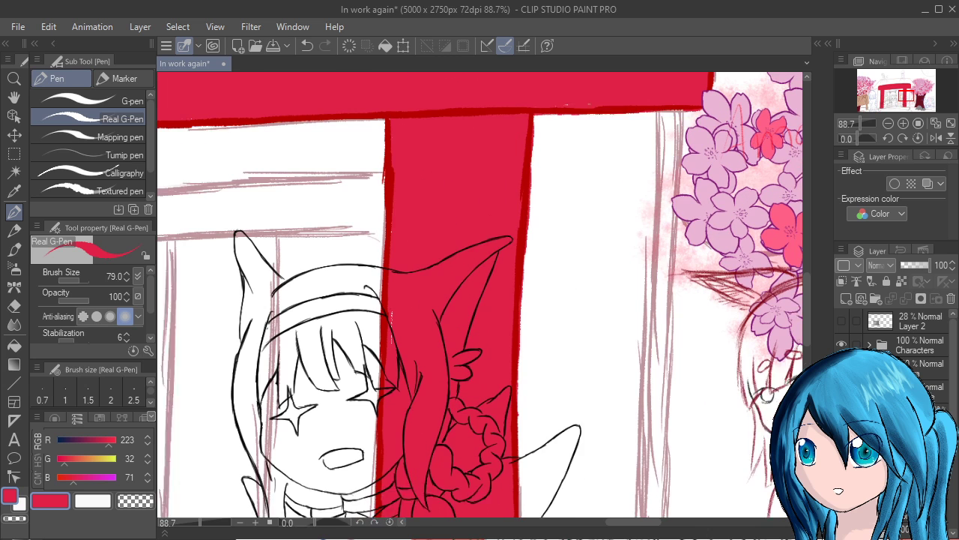
left_click_drag(405, 294, 413, 308)
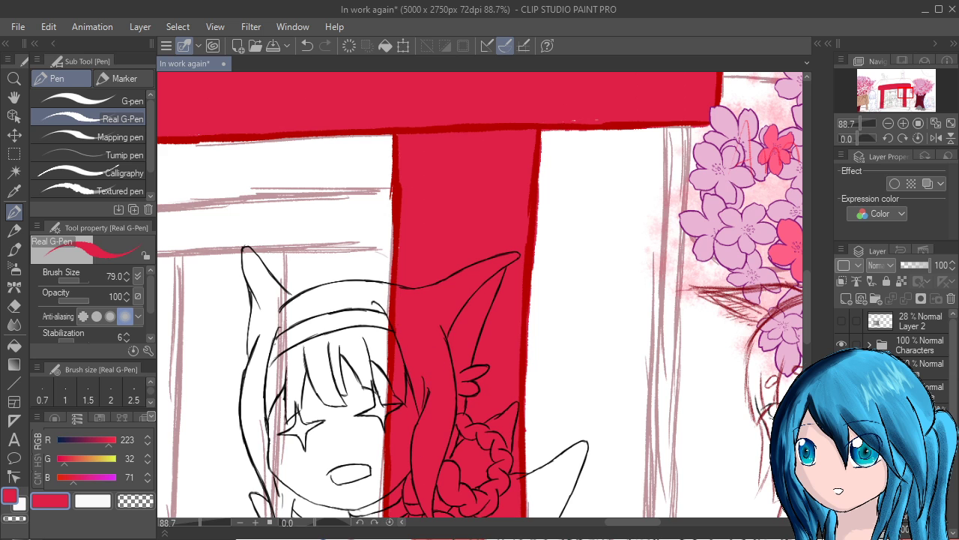
Touch up the crimson fill along the gate's beam with the Real G-Pen, working from its right end to the left
scroll(680, 330, "up", 5)
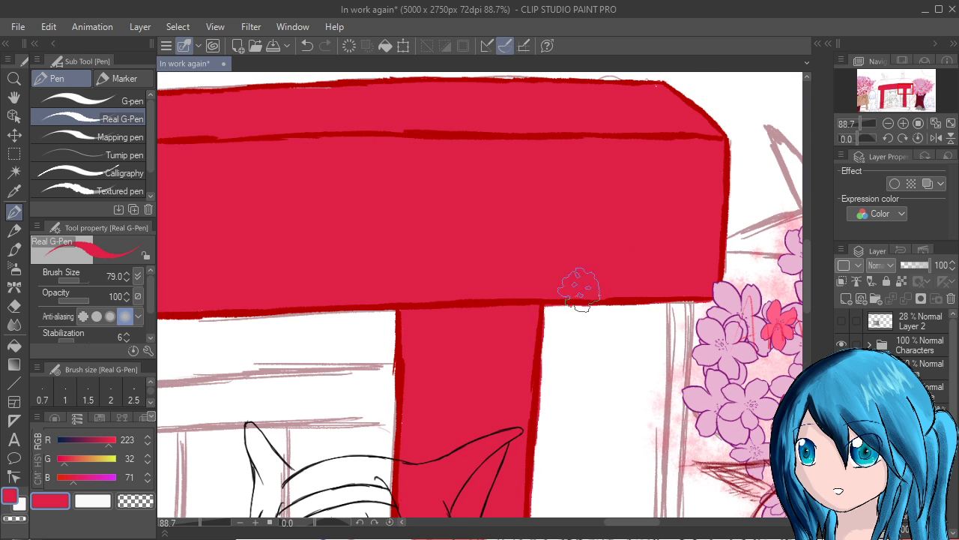
left_click_drag(792, 329, 734, 425)
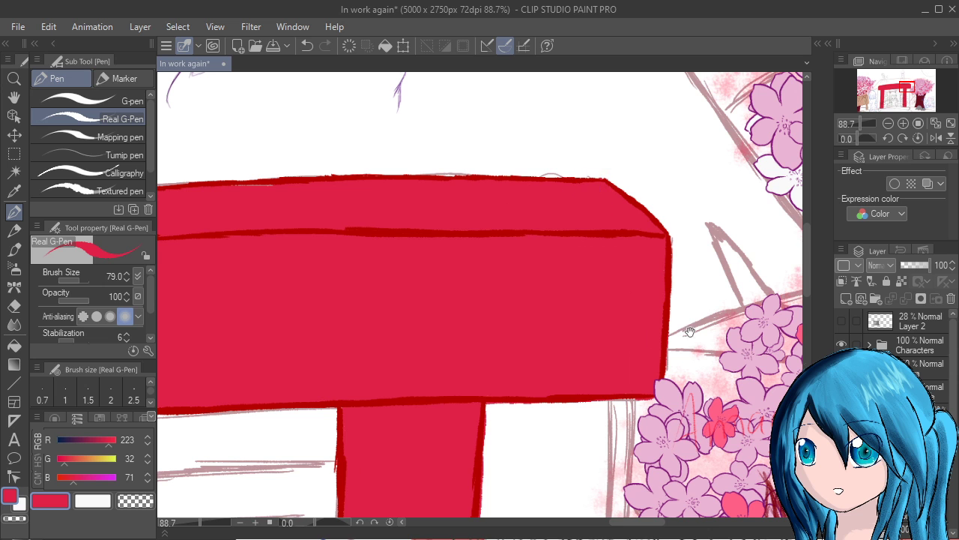
left_click_drag(458, 412, 687, 430)
left_click_drag(544, 488, 737, 452)
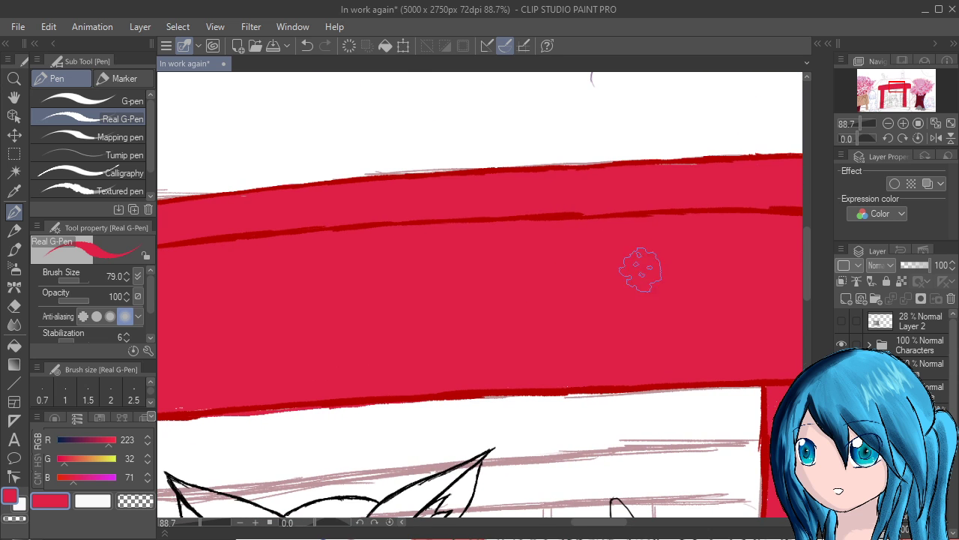
scroll(641, 270, "left", 7)
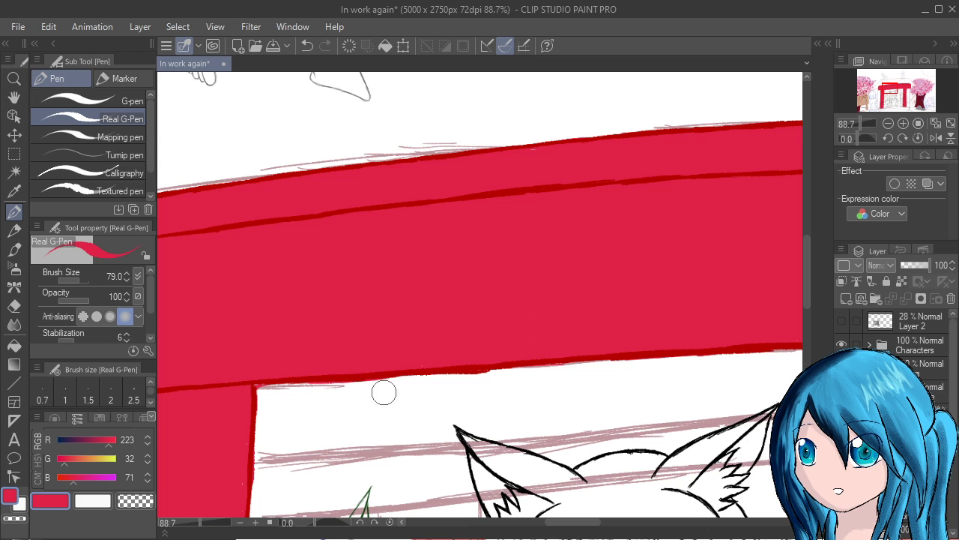
Select the gate's line layer, sample its dark red, and set the layer's blending mode to Multiply
left_click(914, 414)
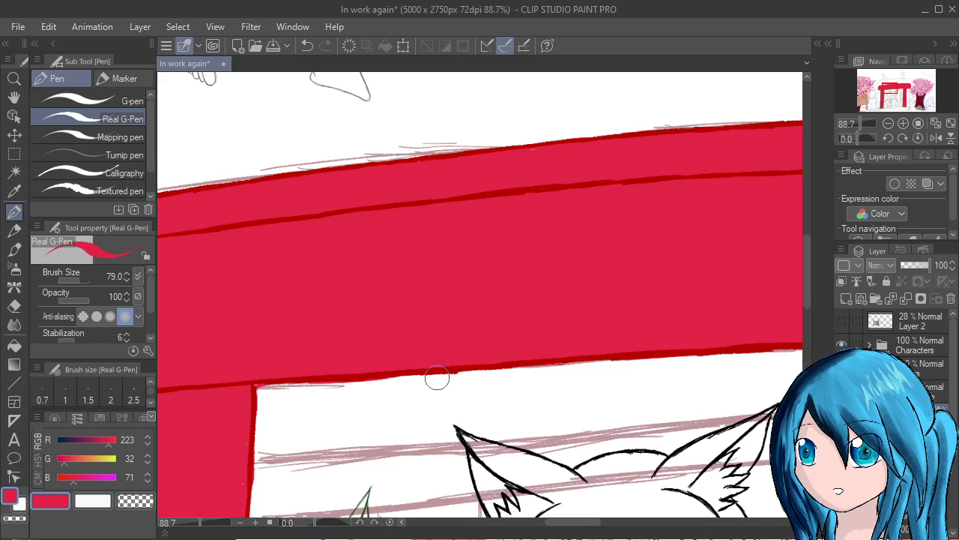
left_click(441, 372, "alt")
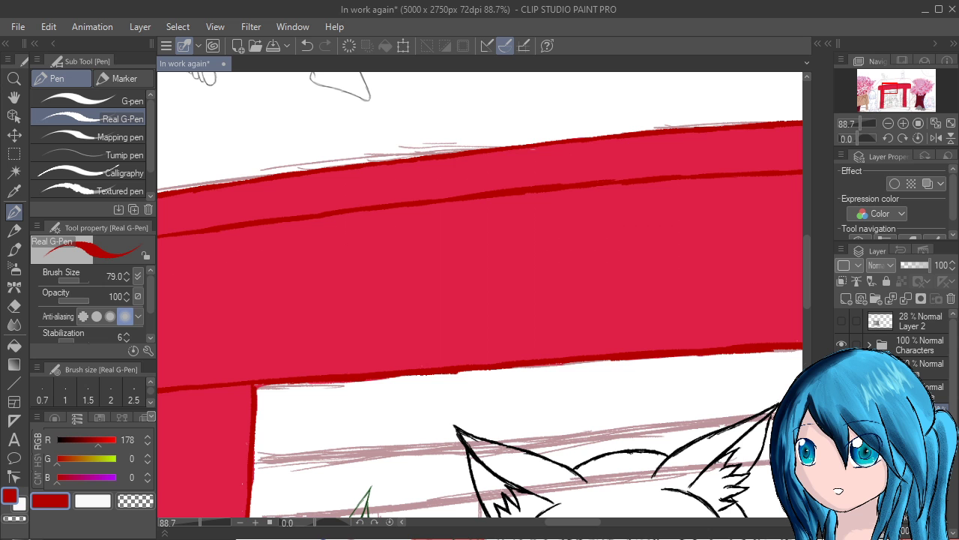
left_click(884, 302)
scroll(693, 328, "down", 3)
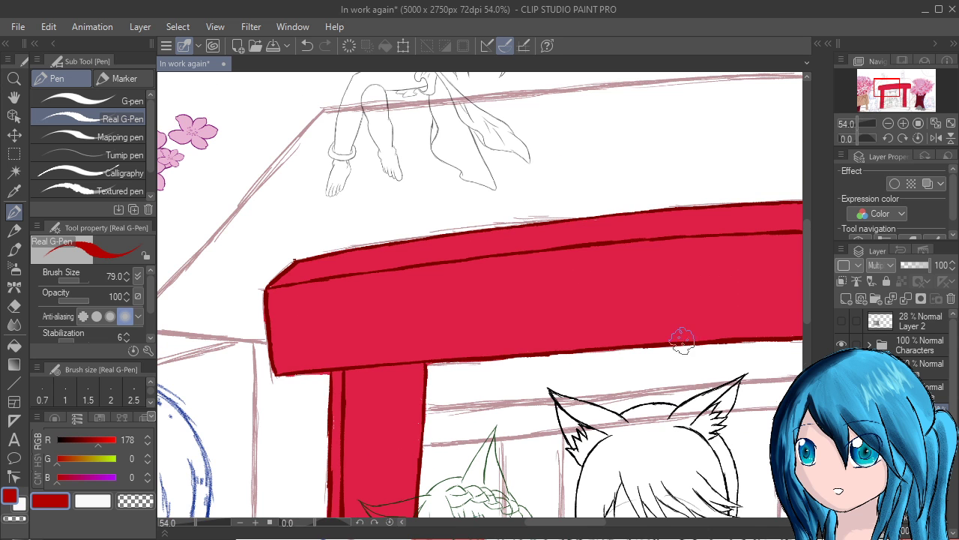
left_click_drag(693, 328, 612, 195)
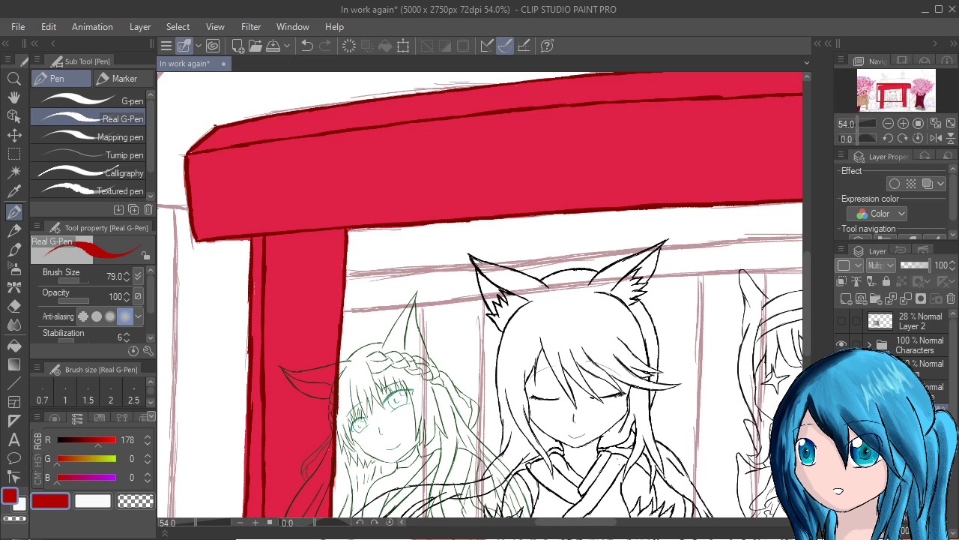
Try Normal blending on the gate's line layer, toggle the lines' visibility to compare, and undo the blending change
left_click(883, 277)
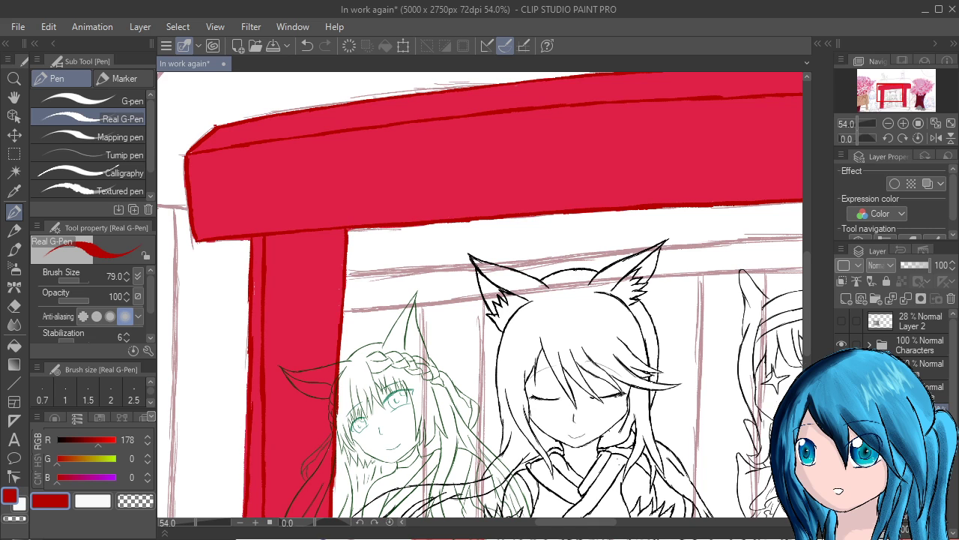
left_click(842, 417)
left_click(842, 417)
left_click(842, 417)
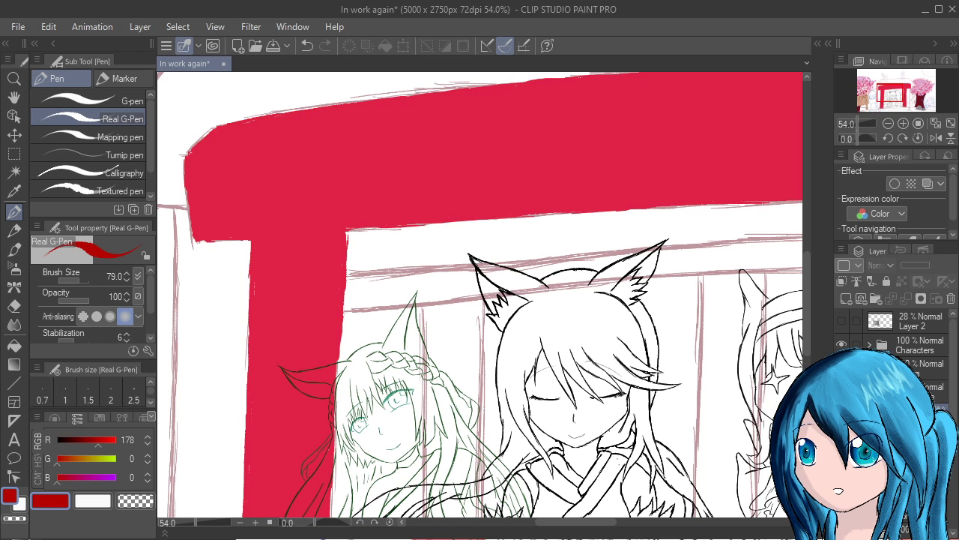
left_click(842, 417)
key("ctrl+z")
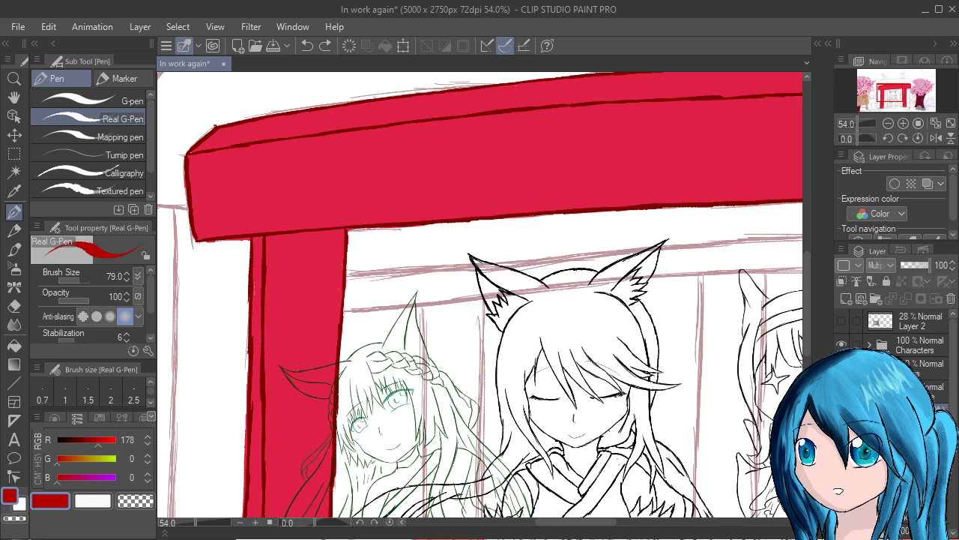
Clip the gate's Multiply line layer to the layer below
left_click(915, 441)
left_click(914, 410)
left_click(842, 281)
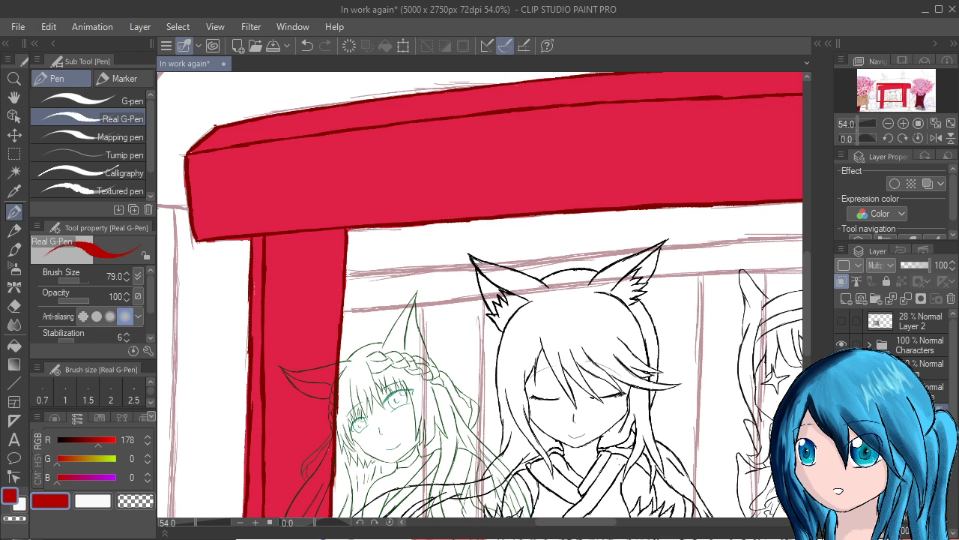
scroll(437, 365, "down", 3)
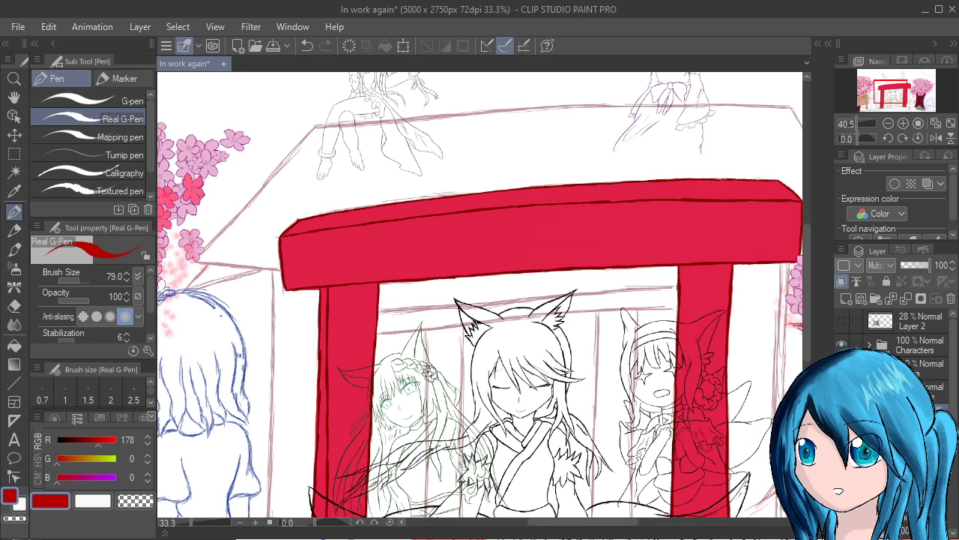
scroll(472, 385, "down", 1)
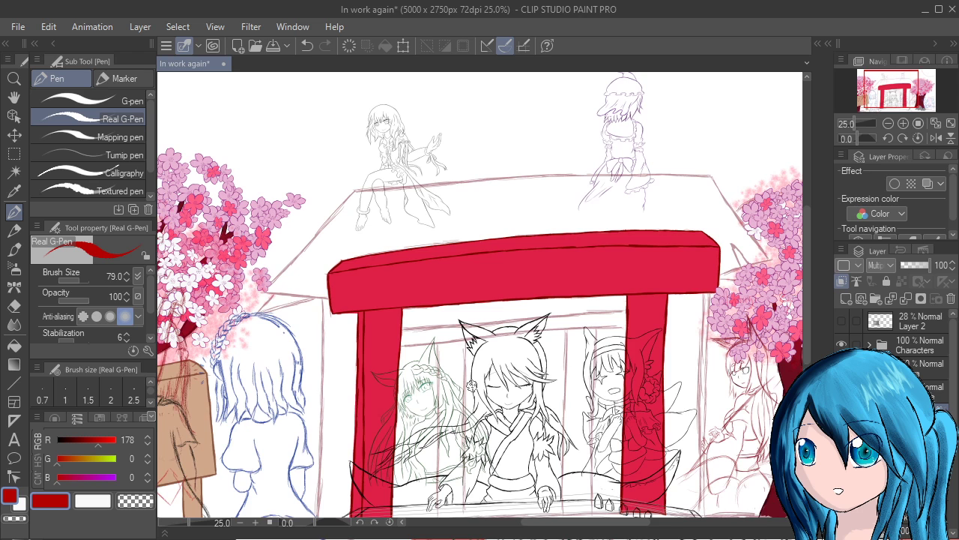
scroll(480, 390, "down", 1)
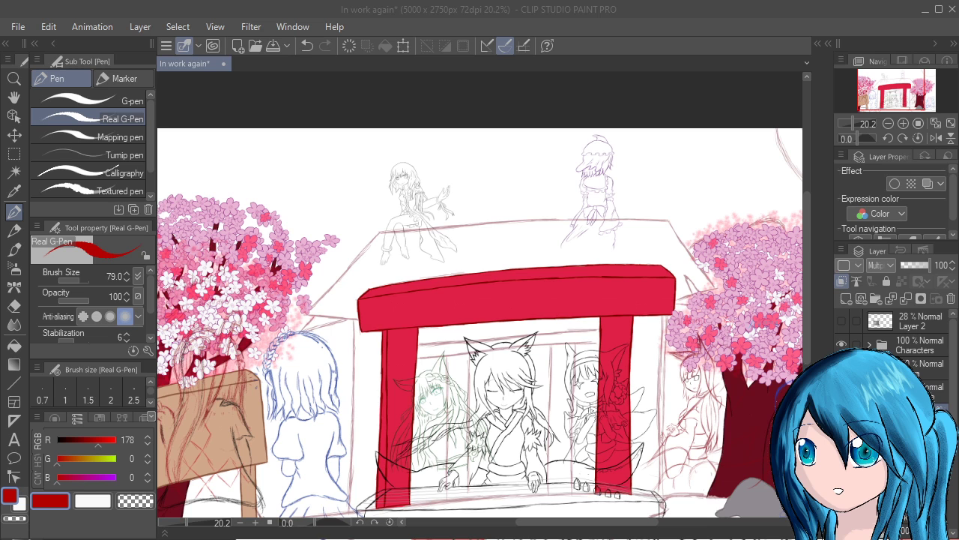
Hide the torii gate's artwork and add a new vector layer
key("alt+Tab")
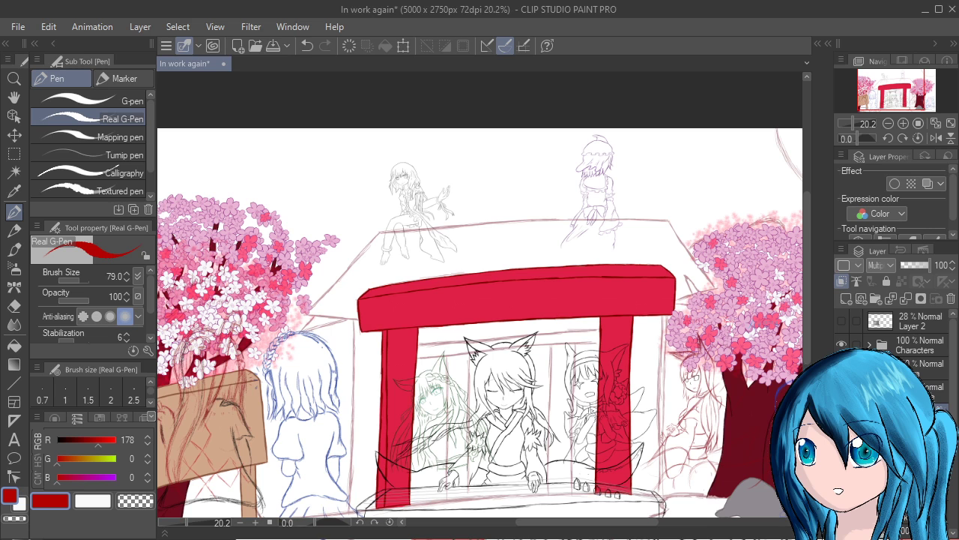
left_click(842, 410)
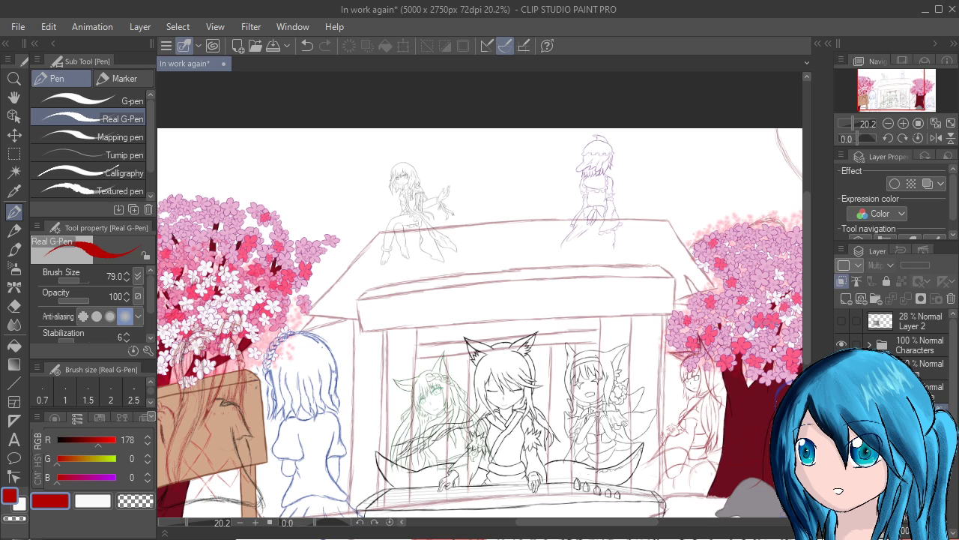
left_click(926, 392)
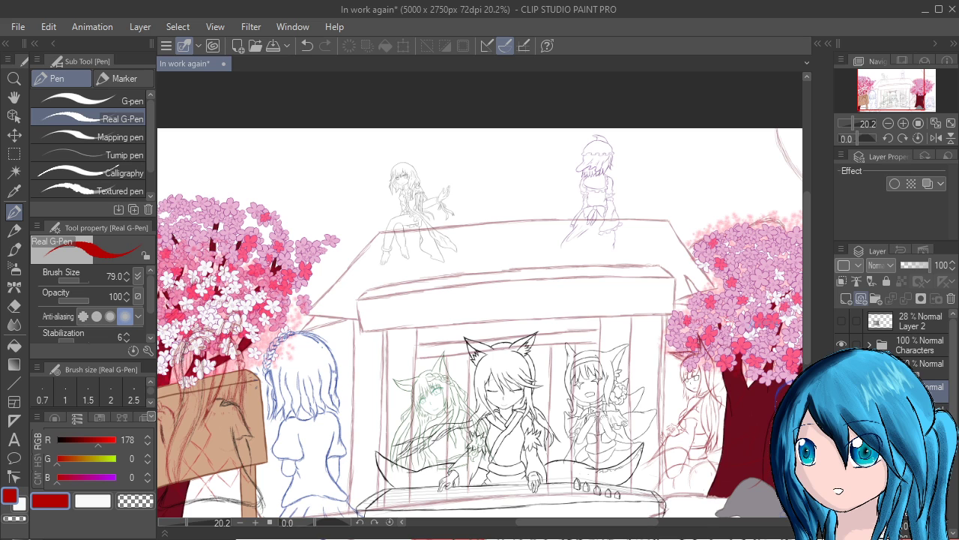
left_click(861, 298)
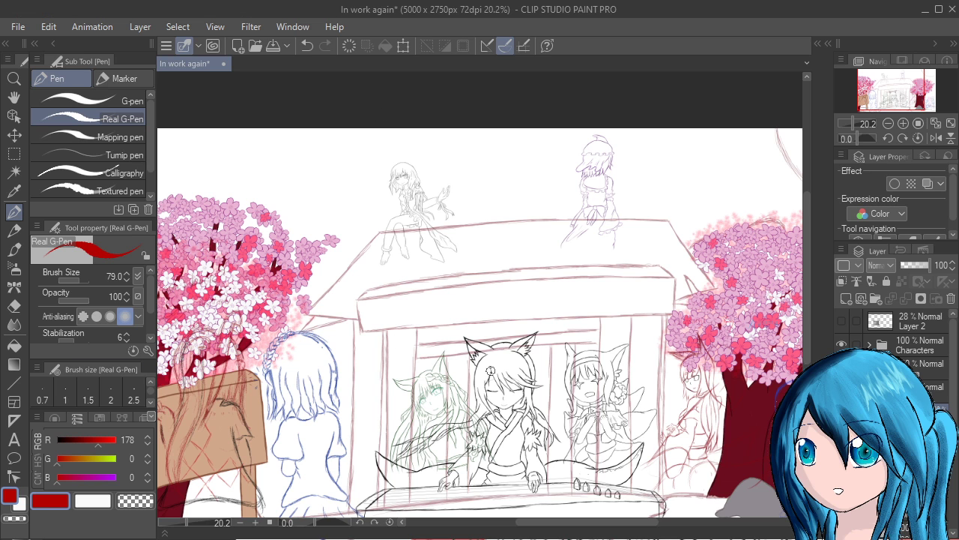
scroll(496, 392, "down", 3)
left_click_drag(469, 476, 411, 341)
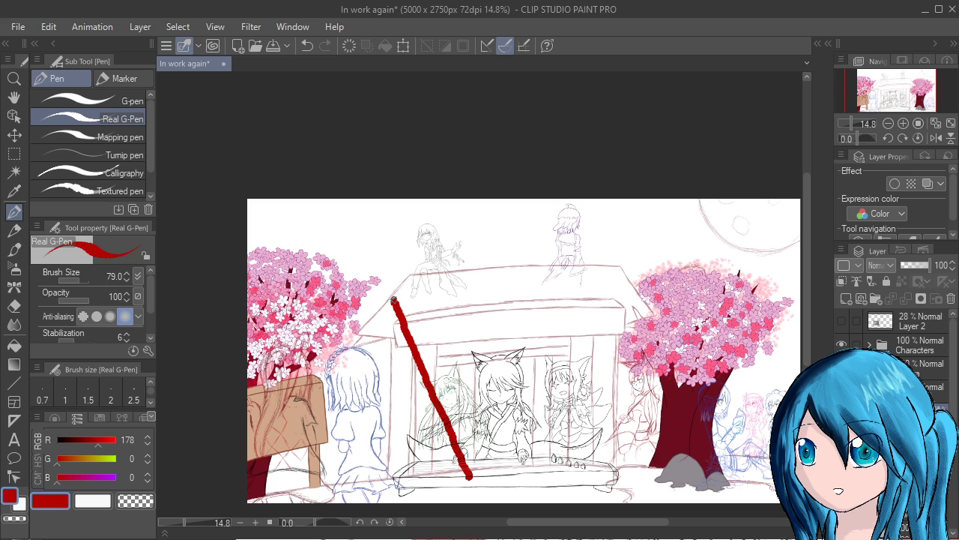
key("ctrl+z")
Set the drawing colour to grass green, RGB 55, 165, 3
left_click_drag(749, 536, 701, 464)
scroll(426, 359, "up", 4)
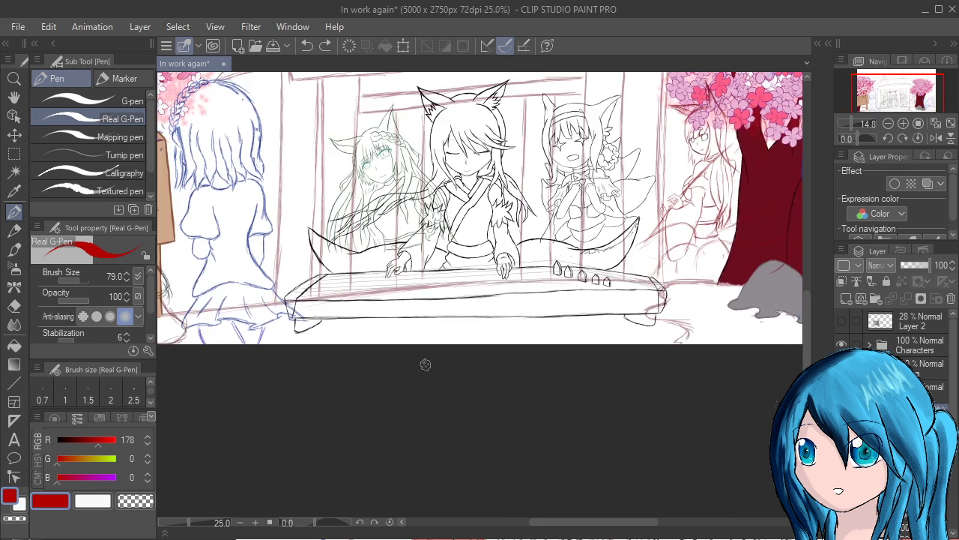
left_click_drag(161, 324, 366, 407)
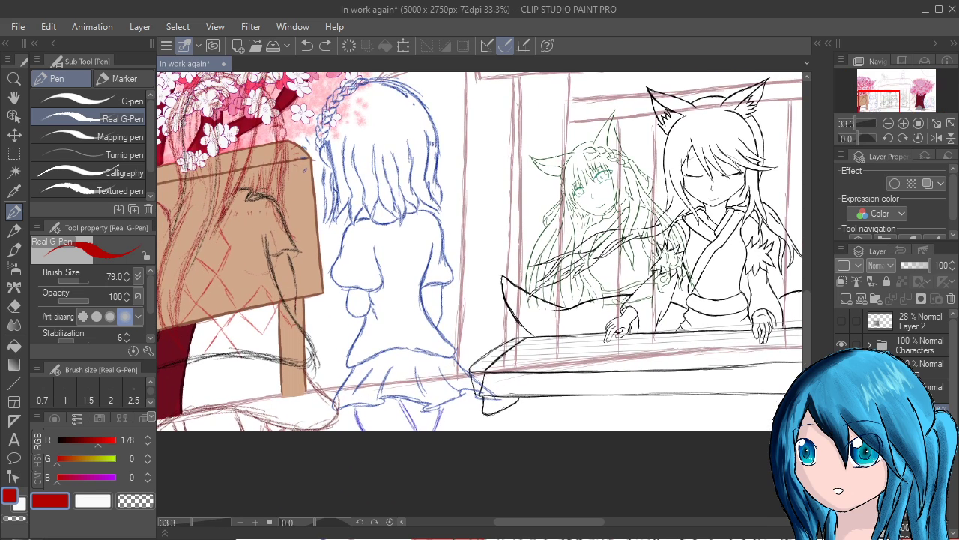
mouse_move(98, 459)
left_mouse_down()
mouse_move(118, 459)
mouse_move(72, 441)
left_mouse_up()
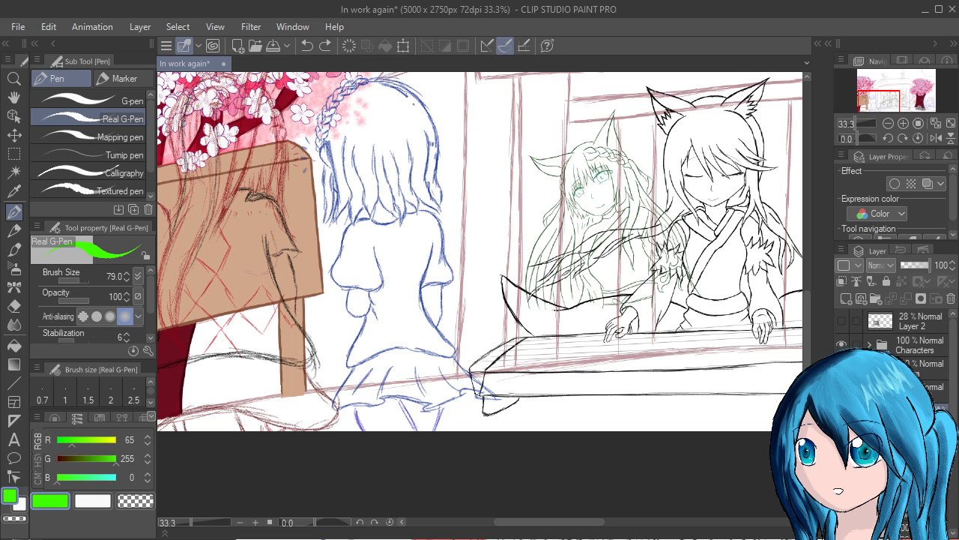
mouse_move(58, 478)
left_mouse_down()
mouse_move(95, 478)
mouse_move(66, 477)
left_mouse_up()
left_click(99, 458)
mouse_move(72, 441)
left_mouse_down()
mouse_move(107, 459)
mouse_move(93, 459)
mouse_move(86, 441)
mouse_move(116, 459)
mouse_move(70, 440)
left_mouse_up()
left_click_drag(65, 478, 58, 478)
mouse_move(105, 460)
left_mouse_down()
mouse_move(58, 440)
mouse_move(69, 441)
left_mouse_up()
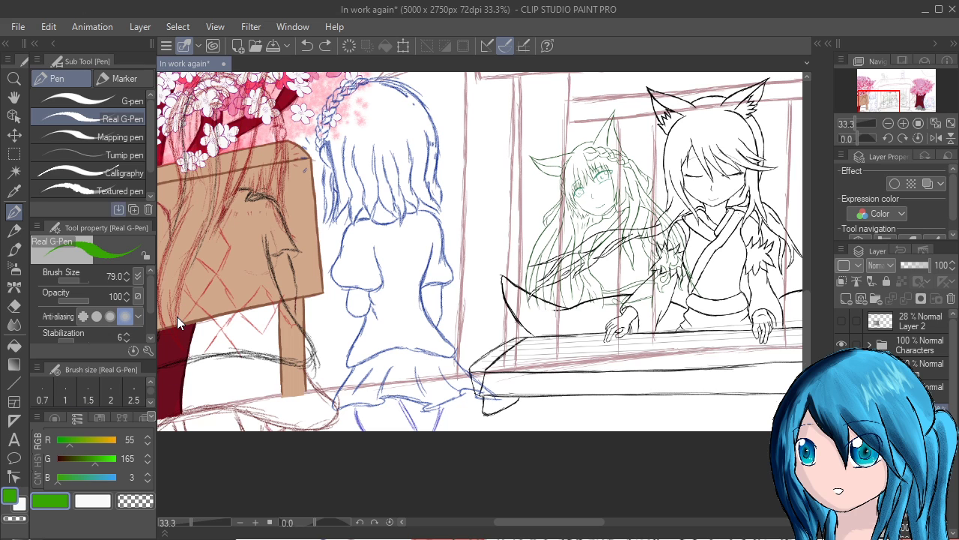
Add a new layer and block in the first green grass strokes below the signboard with the Calligraphy pen at size 70
left_click(118, 172)
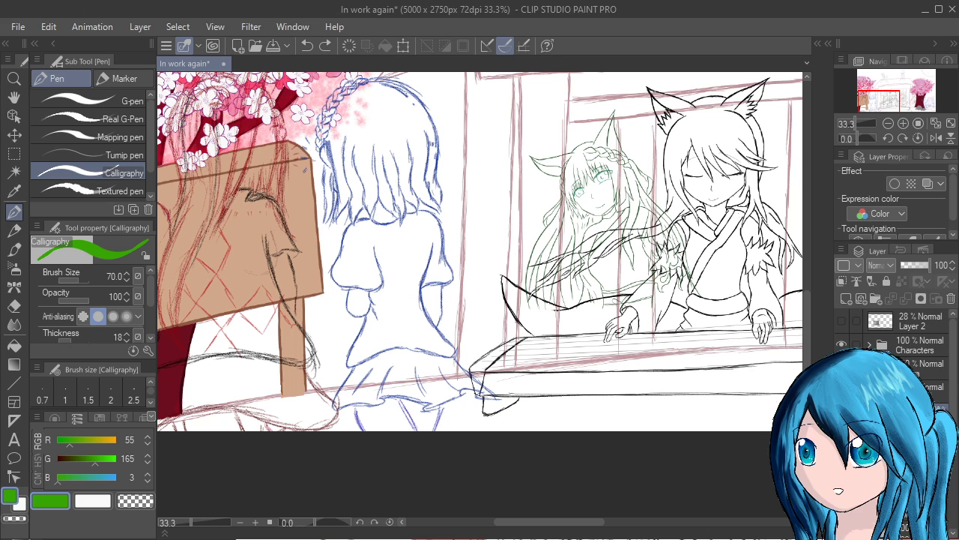
left_click(846, 298)
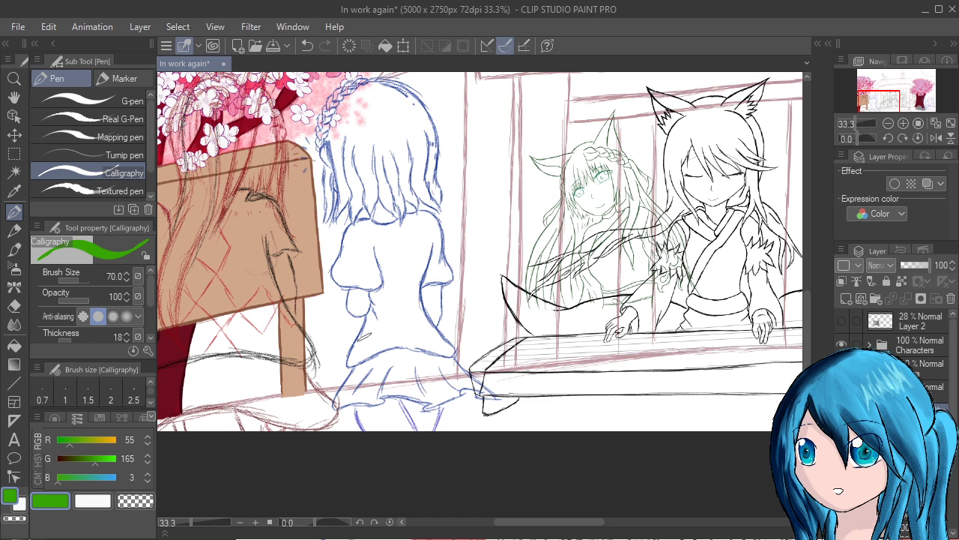
left_click_drag(409, 409, 290, 441)
left_click_drag(375, 360, 300, 376)
left_click_drag(207, 431, 320, 426)
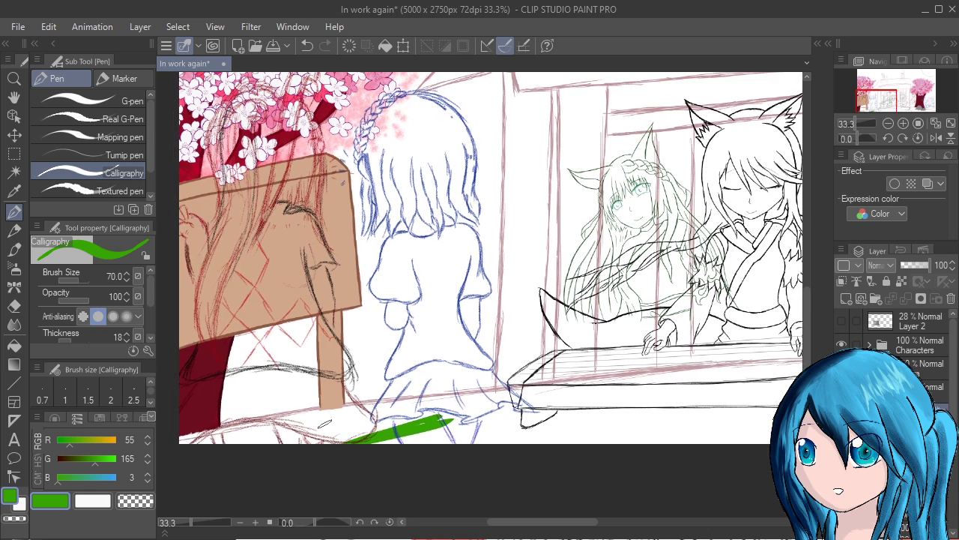
mouse_move(240, 438)
left_mouse_down()
mouse_move(174, 443)
mouse_move(352, 410)
mouse_move(220, 438)
left_mouse_up()
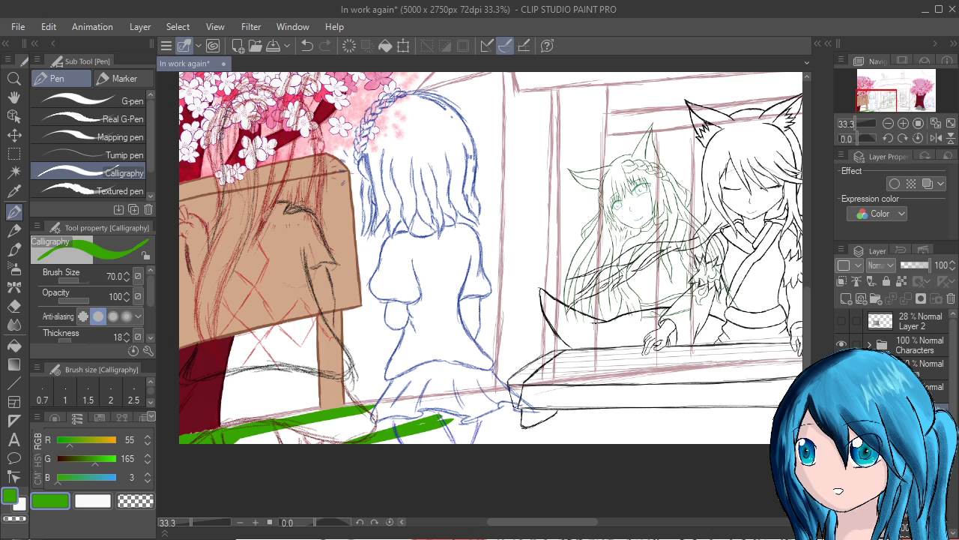
Hide the Characters folder and fill the grass solidly from the left tree trunk past the signboard's post to the shrine's left wall
left_click(842, 345)
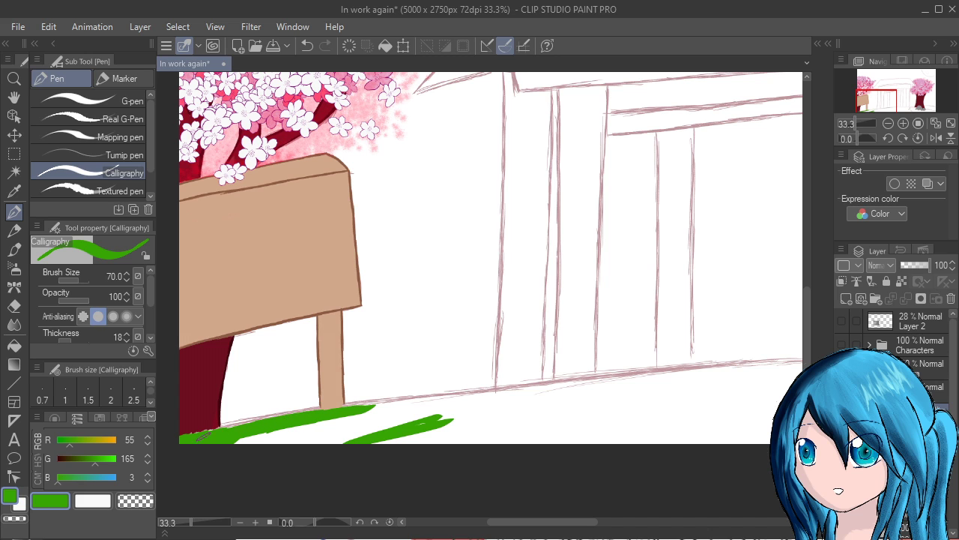
left_click_drag(206, 435, 407, 412)
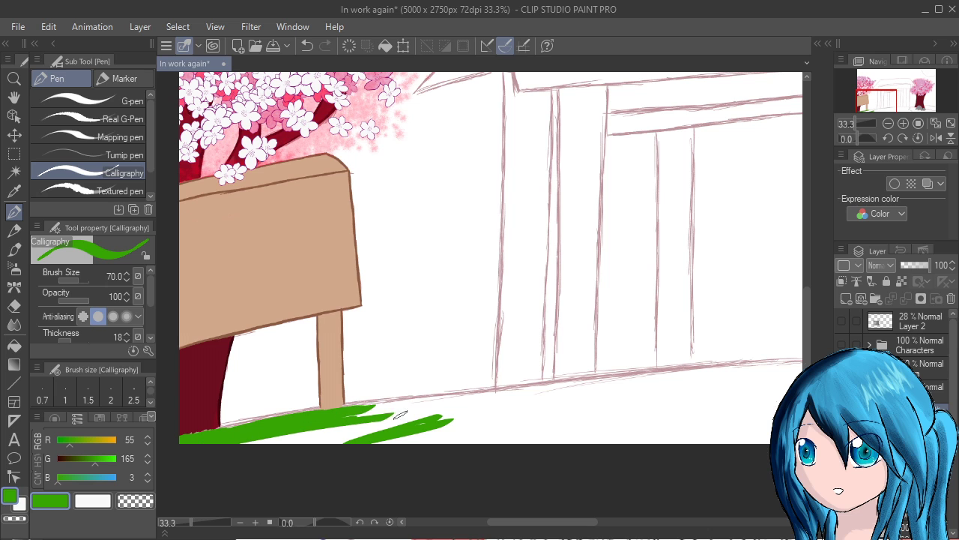
left_click_drag(245, 442, 442, 408)
mouse_move(293, 426)
left_mouse_down()
mouse_move(450, 408)
mouse_move(263, 436)
mouse_move(492, 402)
mouse_move(303, 424)
mouse_move(401, 417)
mouse_move(435, 426)
mouse_move(263, 447)
mouse_move(458, 419)
mouse_move(317, 442)
mouse_move(486, 432)
mouse_move(419, 443)
mouse_move(431, 474)
left_mouse_up()
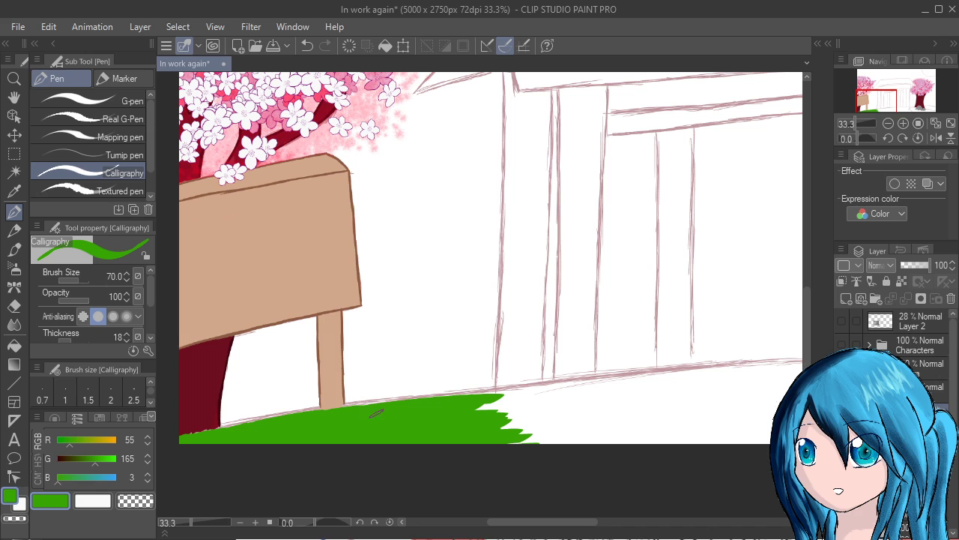
Extend the green grass along the sketched ground line beneath the shrine's left columns
left_click_drag(480, 406, 592, 394)
left_click_drag(523, 398, 623, 385)
left_click_drag(464, 401, 609, 385)
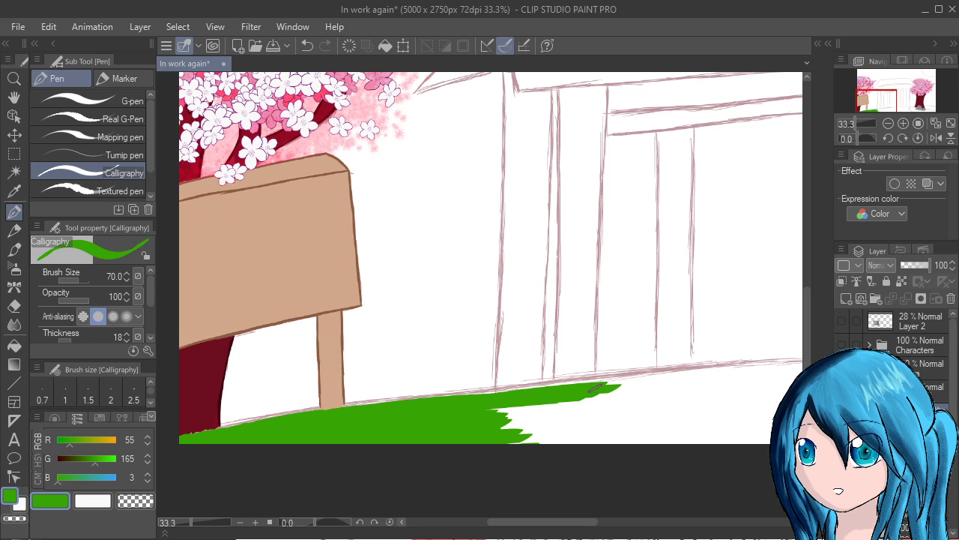
left_click_drag(424, 408, 563, 389)
left_click_drag(346, 412, 583, 403)
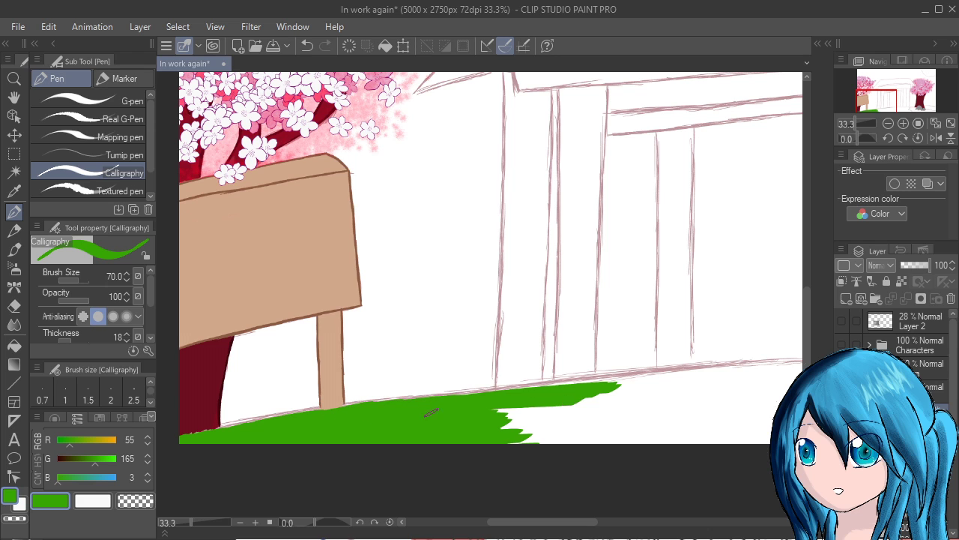
Fill the grass below the ground line down to the canvas's lower edge beneath the shrine's left half
left_click_drag(465, 413, 641, 402)
left_click_drag(495, 416, 663, 401)
left_click_drag(488, 419, 690, 415)
left_click_drag(495, 431, 686, 418)
left_click_drag(547, 431, 687, 420)
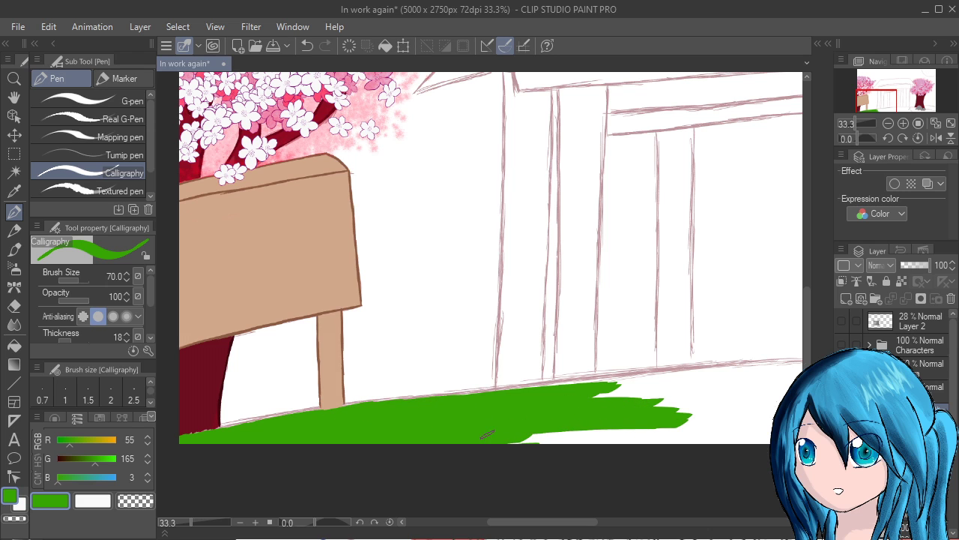
left_click_drag(487, 441, 681, 430)
left_click_drag(498, 442, 726, 440)
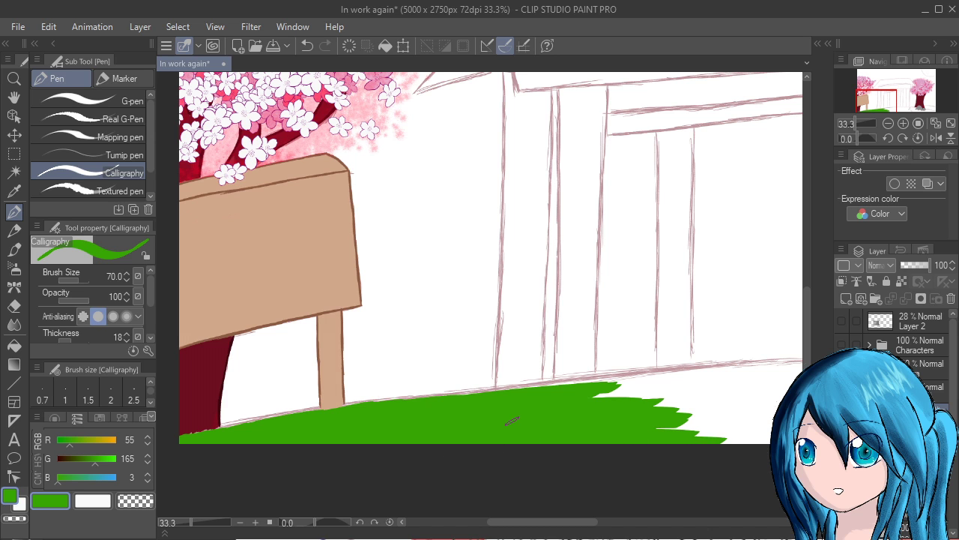
Carry the green grass along the curved ground line and below it towards the right cherry tree
mouse_move(604, 397)
left_mouse_down()
mouse_move(339, 411)
mouse_move(463, 394)
mouse_move(319, 402)
left_mouse_up()
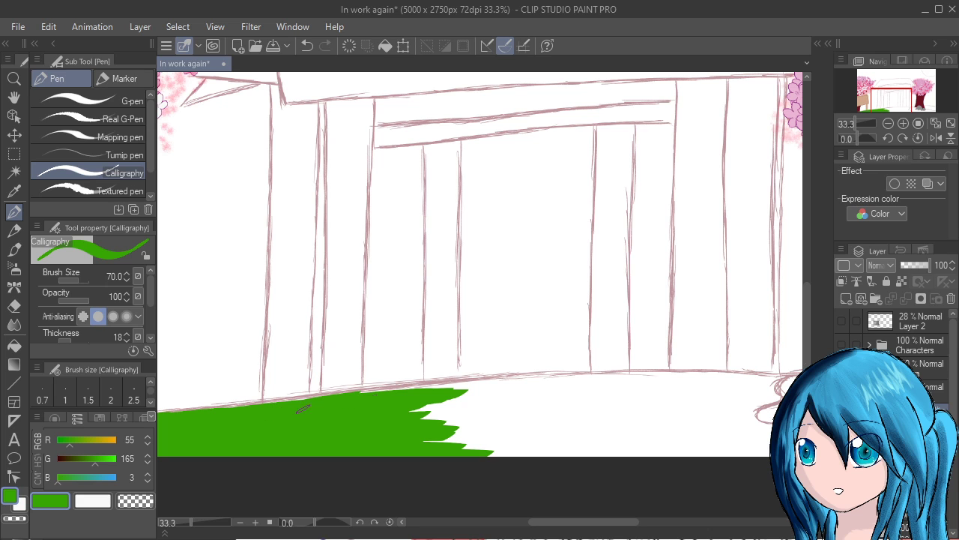
mouse_move(303, 409)
left_mouse_down()
mouse_move(588, 387)
mouse_move(337, 399)
mouse_move(408, 393)
mouse_move(480, 393)
mouse_move(253, 416)
mouse_move(531, 402)
mouse_move(368, 425)
mouse_move(520, 403)
mouse_move(646, 400)
mouse_move(463, 406)
mouse_move(392, 419)
mouse_move(549, 399)
mouse_move(664, 400)
mouse_move(534, 408)
mouse_move(381, 436)
mouse_move(563, 410)
mouse_move(665, 413)
mouse_move(429, 440)
mouse_move(654, 425)
mouse_move(433, 452)
mouse_move(619, 437)
mouse_move(633, 438)
mouse_move(461, 457)
mouse_move(691, 453)
mouse_move(478, 465)
mouse_move(659, 435)
left_mouse_up()
left_click_drag(618, 367, 410, 396)
mouse_move(564, 425)
left_mouse_down()
mouse_move(402, 427)
mouse_move(570, 424)
mouse_move(354, 425)
mouse_move(515, 419)
mouse_move(464, 416)
mouse_move(377, 415)
mouse_move(534, 419)
mouse_move(578, 433)
mouse_move(413, 421)
mouse_move(531, 414)
left_mouse_up()
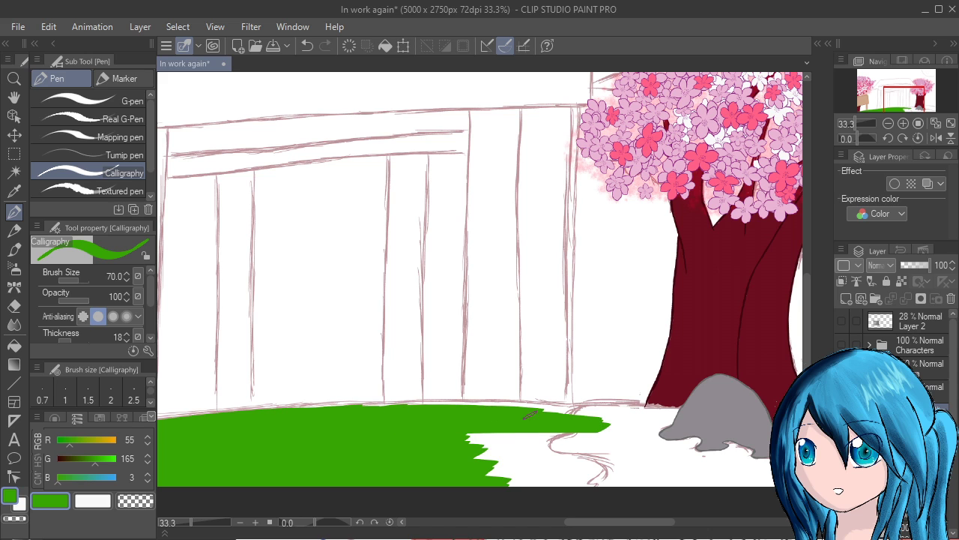
mouse_move(279, 421)
left_mouse_down()
mouse_move(365, 411)
mouse_move(252, 417)
mouse_move(376, 412)
left_mouse_up()
left_click_drag(317, 415, 577, 409)
mouse_move(434, 412)
left_mouse_down()
mouse_move(562, 415)
mouse_move(452, 408)
mouse_move(384, 419)
left_mouse_up()
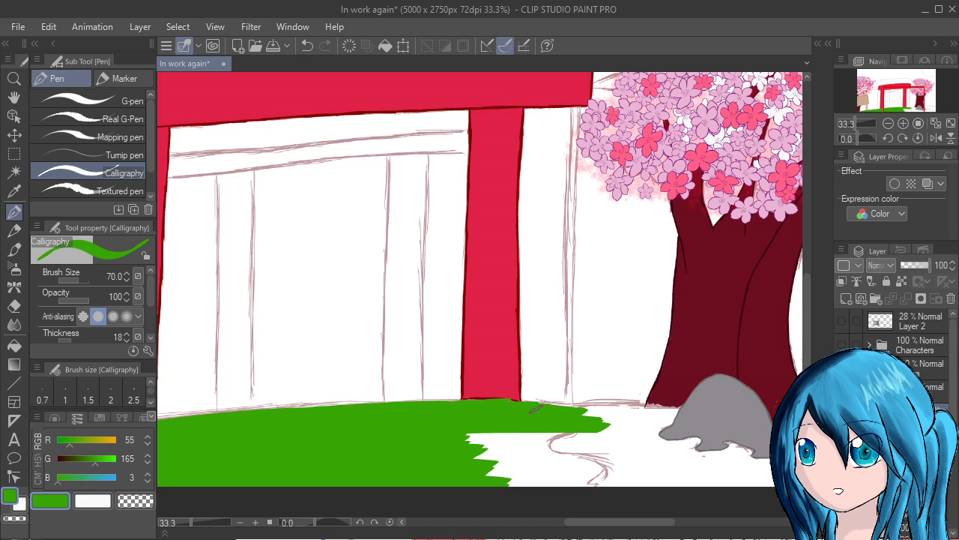
Show the torii gate, refine the grass edge at its right pillar and fill the grass past the sketched wavy bank
mouse_move(519, 410)
left_mouse_down()
mouse_move(578, 412)
mouse_move(491, 406)
left_mouse_up()
left_click_drag(314, 414, 305, 410)
left_click_drag(504, 412, 502, 418)
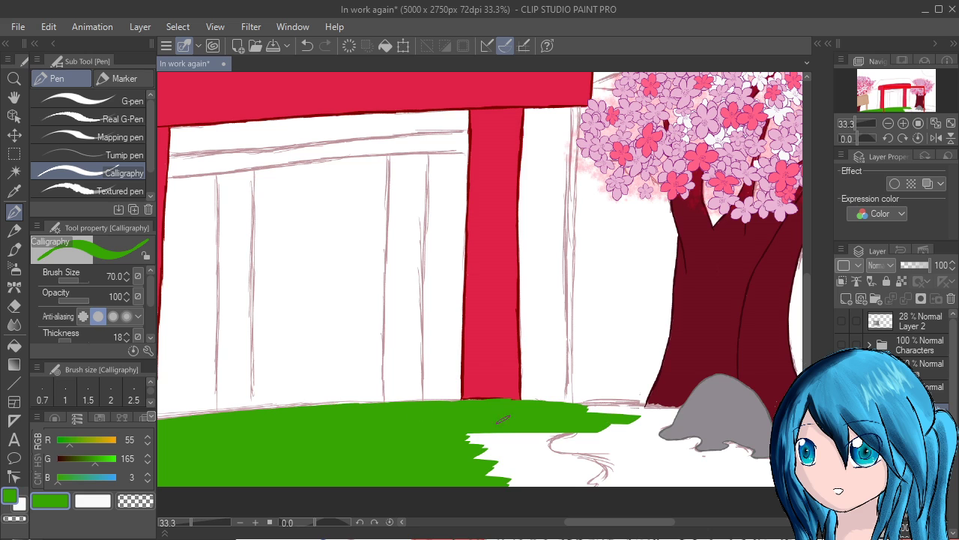
mouse_move(430, 428)
left_mouse_down()
mouse_move(454, 440)
mouse_move(459, 457)
mouse_move(622, 474)
mouse_move(633, 484)
mouse_move(607, 495)
left_mouse_up()
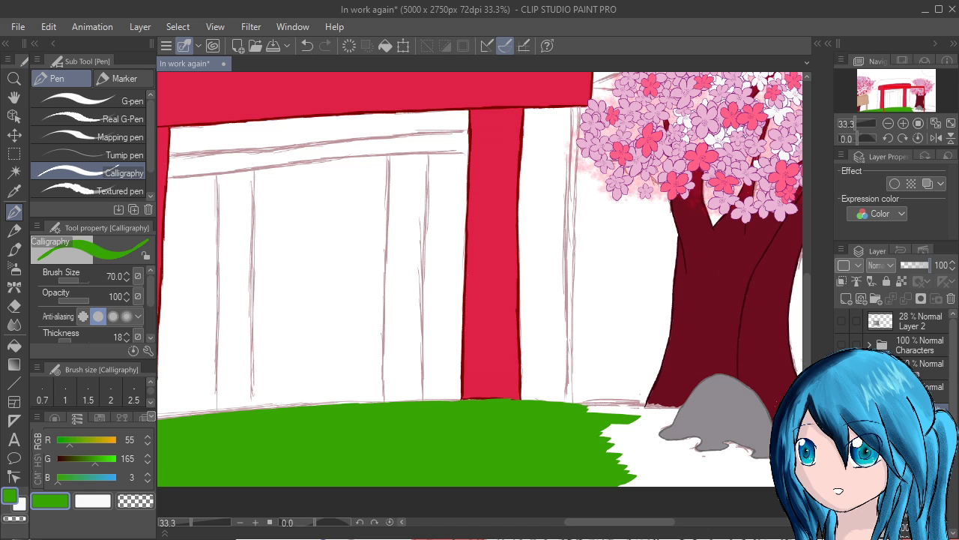
Lower the grass layer's opacity to 36 and erase the green beyond the sketched wavy bank
left_click_drag(930, 265, 912, 265)
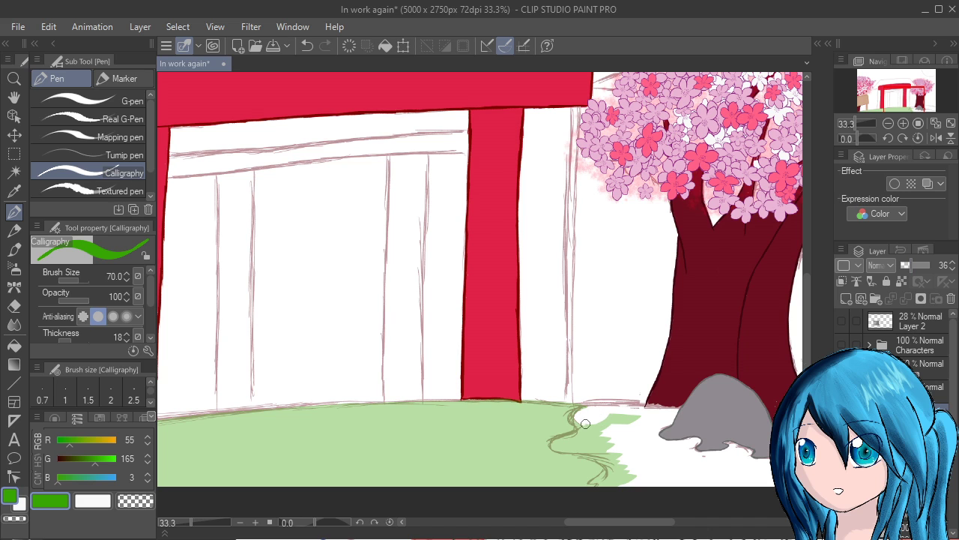
mouse_move(585, 425)
left_mouse_down()
mouse_move(632, 416)
mouse_move(601, 422)
mouse_move(623, 412)
mouse_move(605, 427)
mouse_move(617, 426)
mouse_move(585, 442)
left_mouse_up()
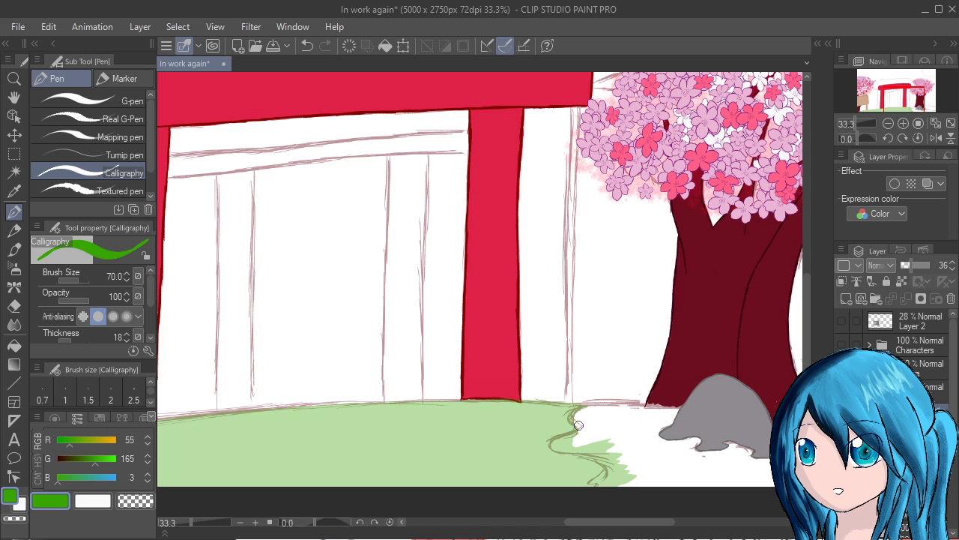
left_click_drag(585, 444, 569, 444)
mouse_move(553, 447)
left_mouse_down()
mouse_move(611, 446)
mouse_move(600, 446)
mouse_move(605, 467)
mouse_move(627, 479)
mouse_move(603, 478)
mouse_move(621, 479)
left_mouse_up()
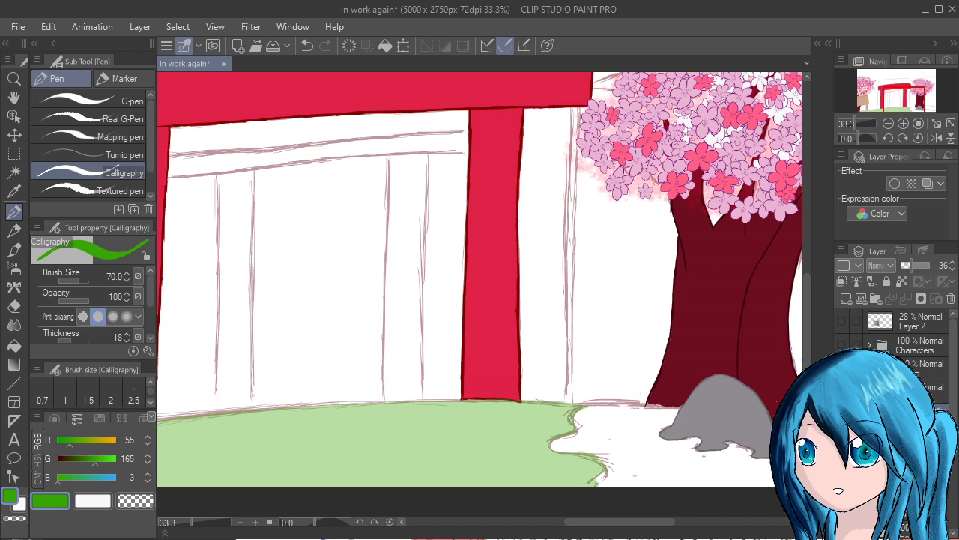
Set the drawing colour to dark green, RGB 23, 100, 3, and choose the Real G-Pen
left_click_drag(622, 450, 365, 392)
left_click_drag(480, 299, 419, 323)
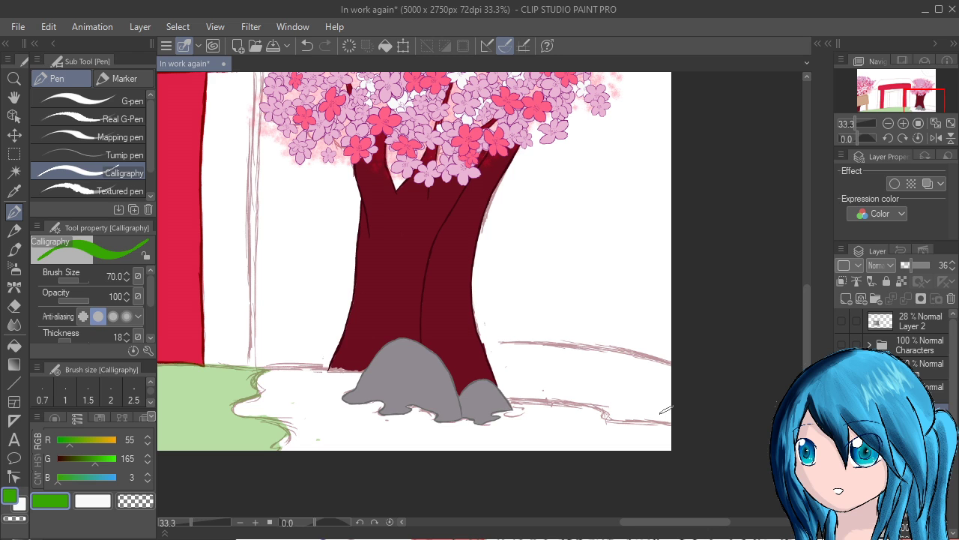
left_click_drag(344, 322, 562, 297)
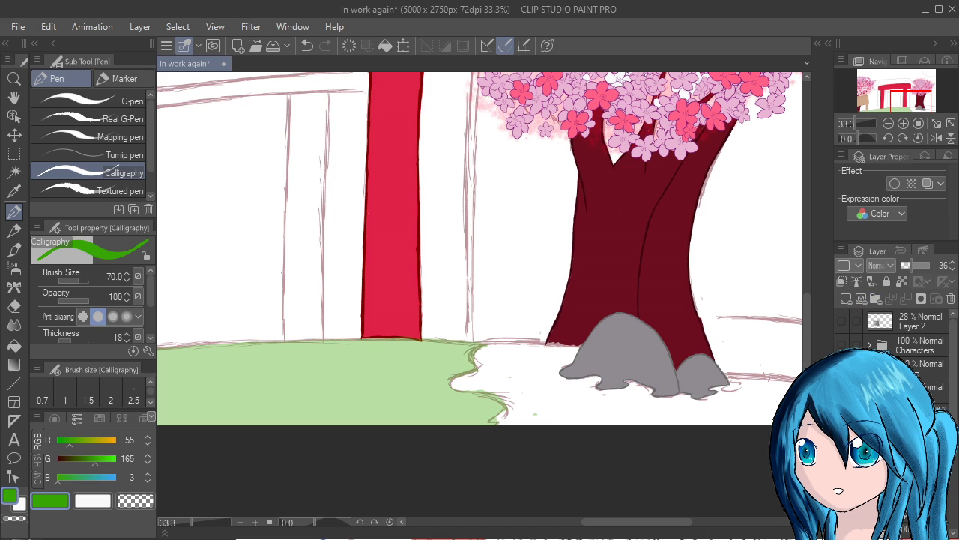
left_click_drag(69, 441, 63, 441)
left_click_drag(95, 459, 85, 459)
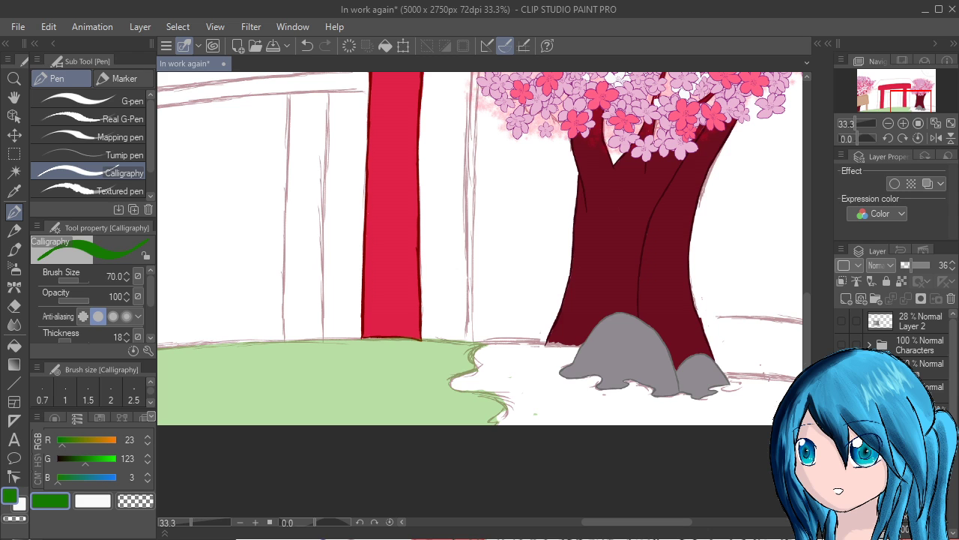
left_click_drag(85, 458, 80, 459)
left_click(112, 118)
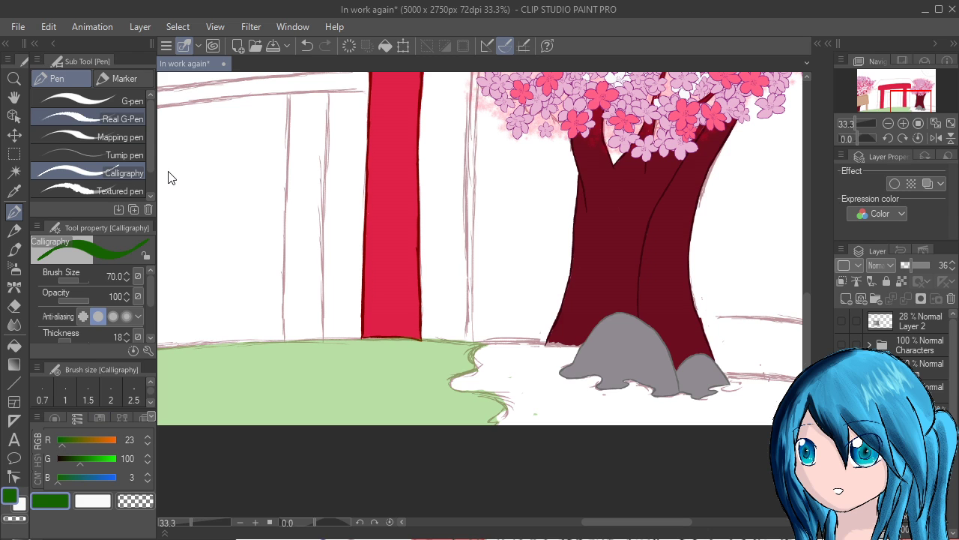
Rotate the canvas to -75 degrees and add a new layer for the grass outline
left_click_drag(170, 388, 479, 391)
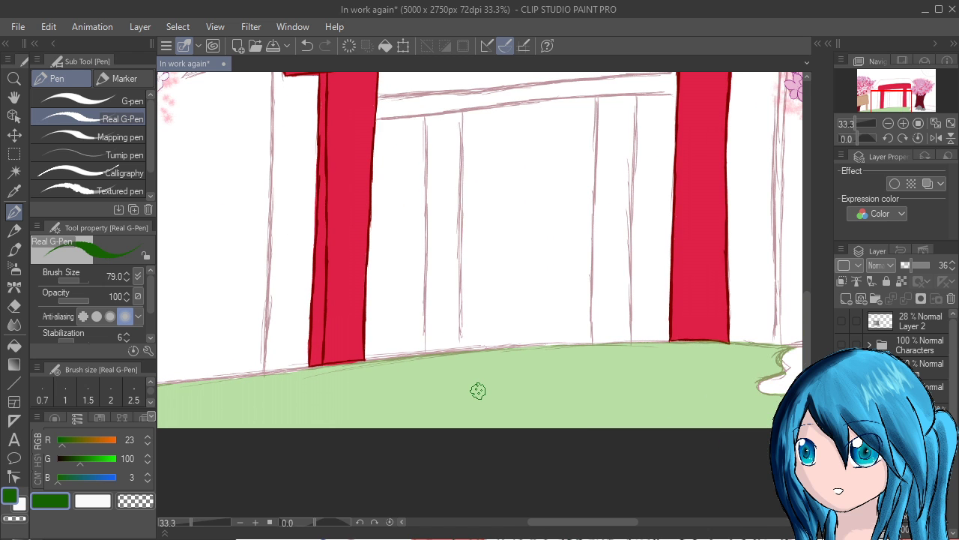
left_click(903, 138)
left_click(903, 138)
left_click(889, 138)
left_click(888, 137)
left_click(888, 138)
left_click(889, 138)
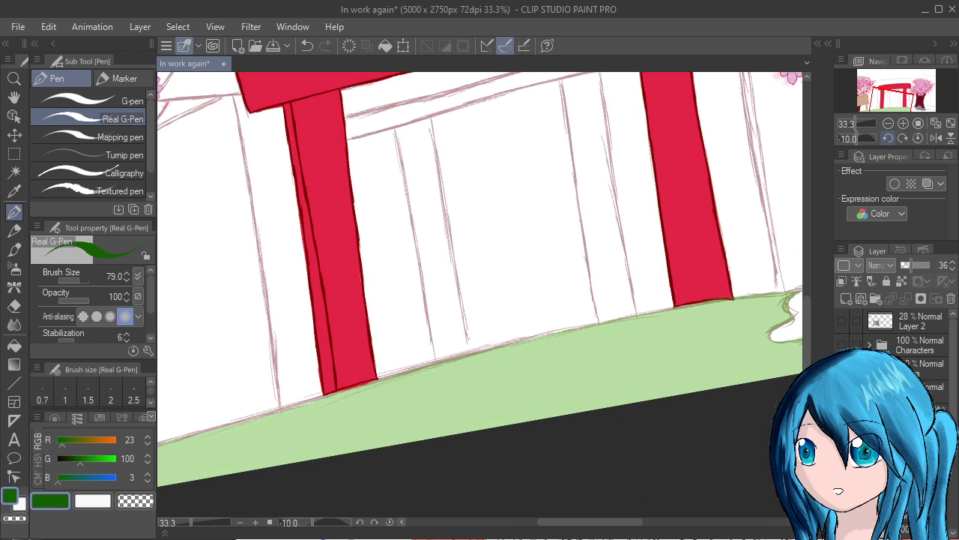
left_click(888, 138)
left_click(888, 137)
left_click(887, 138)
left_click(888, 138)
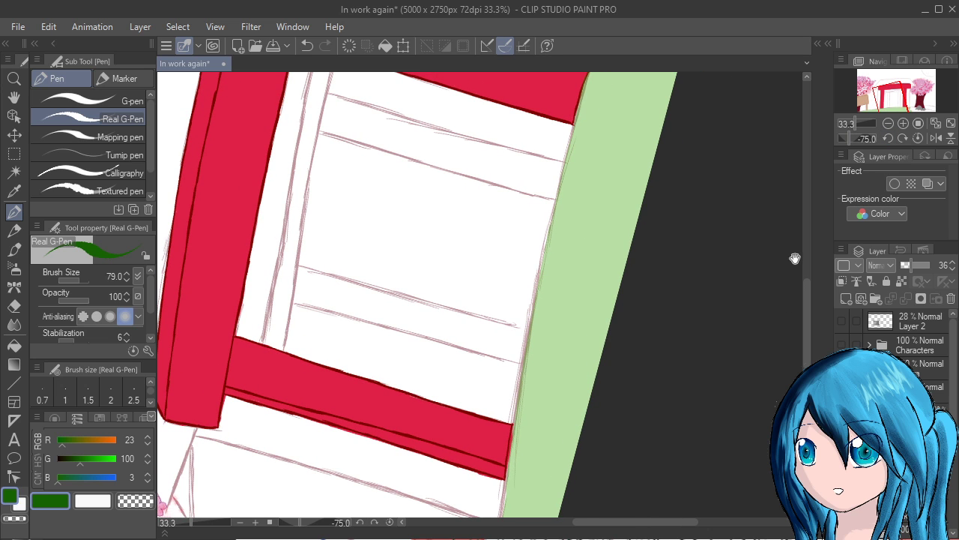
left_click_drag(726, 334, 587, 461)
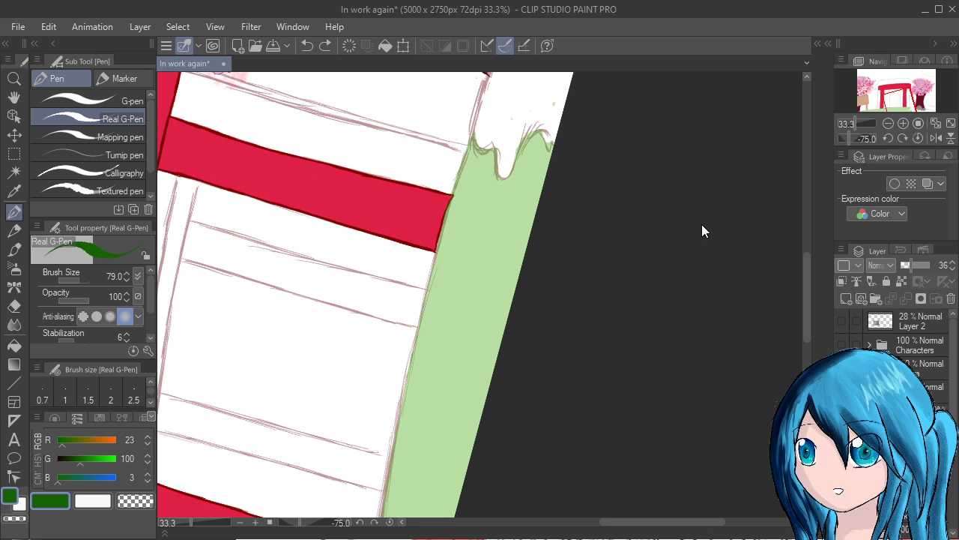
key("ctrl+shift+n")
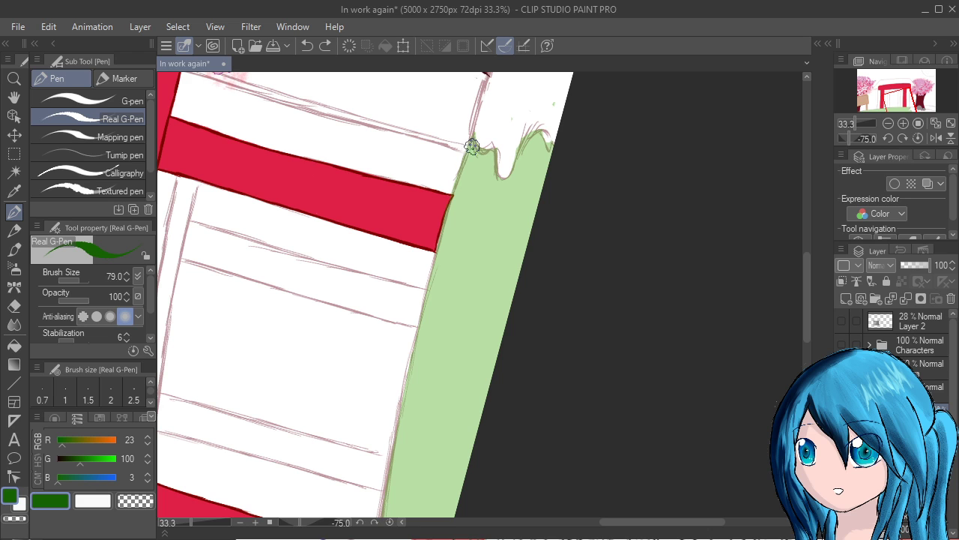
Outline the grass's upper edge in dark green from the wavy bank past the gate's right pillar towards the middle
mouse_move(473, 142)
left_mouse_down()
mouse_move(448, 201)
mouse_move(463, 166)
mouse_move(430, 281)
mouse_move(447, 184)
mouse_move(435, 237)
left_mouse_up()
left_click_drag(449, 183, 415, 292)
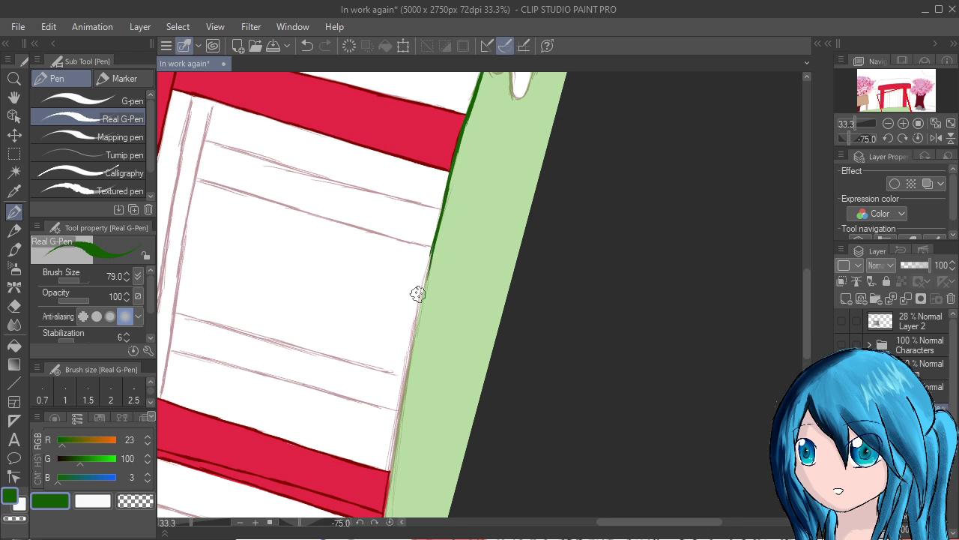
left_click_drag(439, 220, 422, 305)
left_click_drag(434, 241, 413, 347)
left_click_drag(632, 515, 651, 409)
left_click_drag(445, 176, 432, 229)
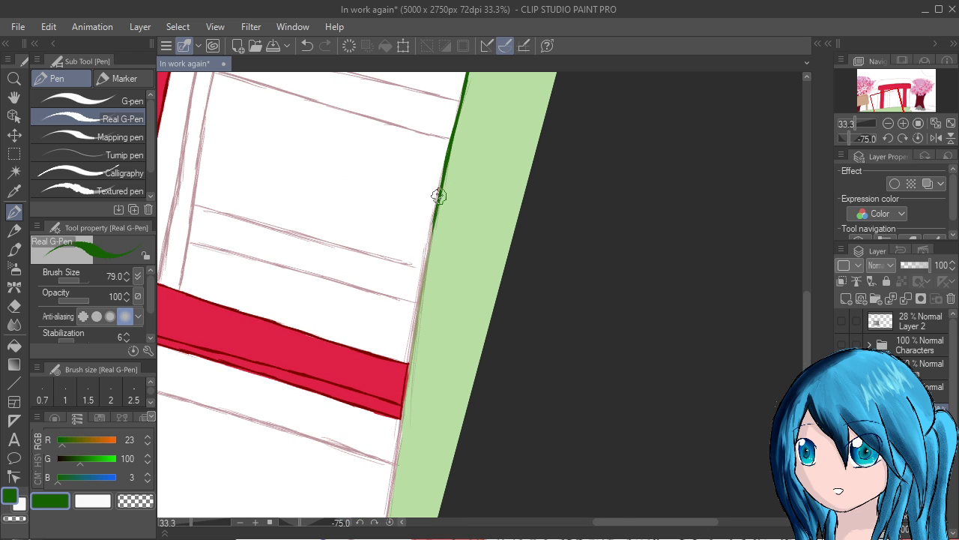
Continue the dark green grass outline from the middle of the gate past its left pillar
left_click_drag(439, 196, 426, 266)
left_click_drag(431, 213, 420, 293)
left_click_drag(430, 240, 416, 321)
left_click_drag(426, 257, 408, 364)
left_click_drag(421, 279, 410, 367)
left_click_drag(418, 311, 408, 386)
left_click_drag(414, 327, 406, 401)
mouse_move(416, 321)
left_mouse_down()
mouse_move(409, 361)
mouse_move(423, 279)
mouse_move(413, 342)
left_mouse_up()
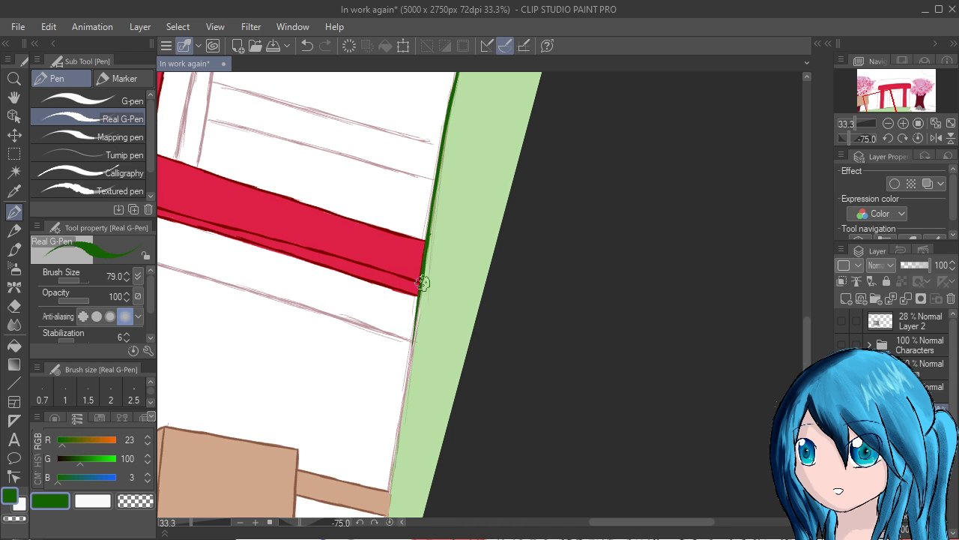
left_click_drag(422, 283, 405, 391)
Extend the dark green grass outline from the gate's left pillar to the foot of the signboard's post
left_click_drag(628, 486, 651, 390)
left_click_drag(439, 234, 427, 308)
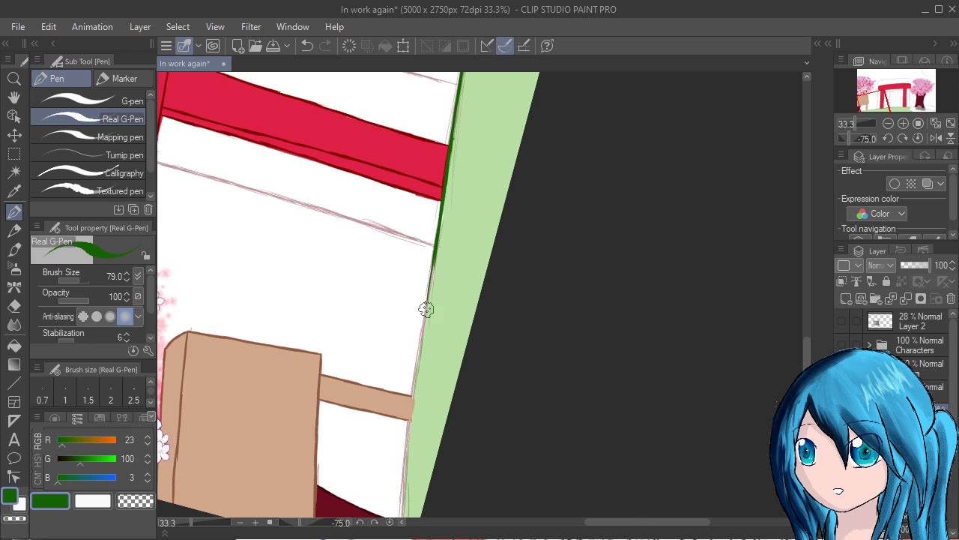
mouse_move(435, 255)
left_mouse_down()
mouse_move(413, 343)
mouse_move(422, 328)
left_mouse_up()
left_click_drag(431, 281, 415, 379)
left_click_drag(424, 325, 413, 400)
left_click_drag(417, 352, 411, 378)
mouse_move(423, 329)
left_mouse_down()
mouse_move(408, 432)
mouse_move(420, 325)
left_mouse_up()
left_click_drag(430, 280, 420, 347)
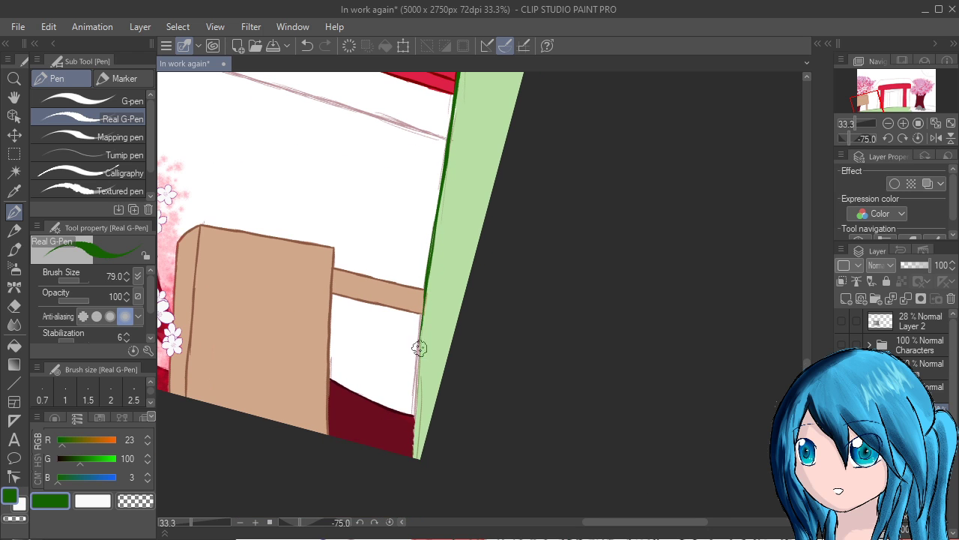
Finish the grass outline from the signboard's post to the canvas's left edge and reset the canvas rotation
left_click_drag(424, 306, 417, 370)
left_click_drag(420, 327, 414, 419)
left_click_drag(416, 368, 414, 428)
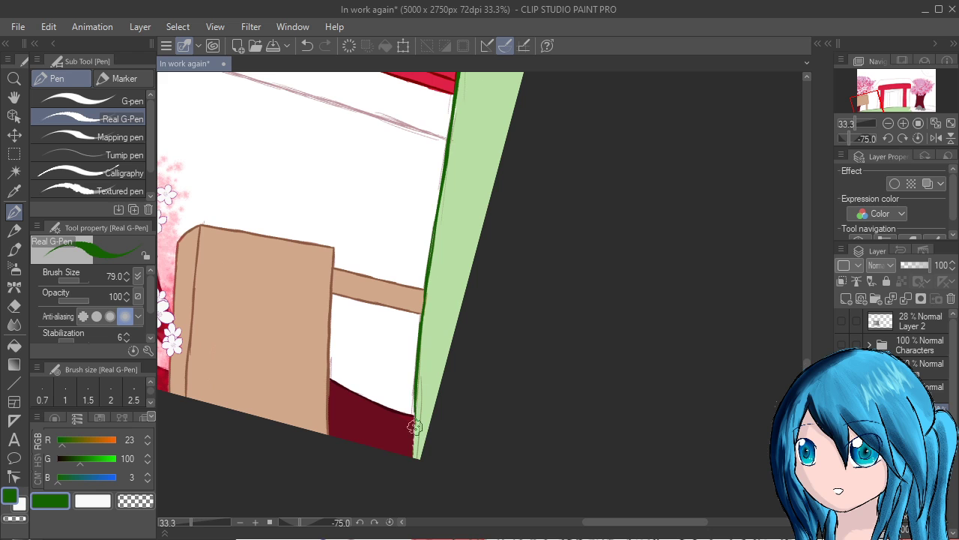
left_click_drag(416, 373, 415, 451)
left_click_drag(415, 401, 414, 465)
left_click(918, 138)
left_click_drag(757, 323, 307, 322)
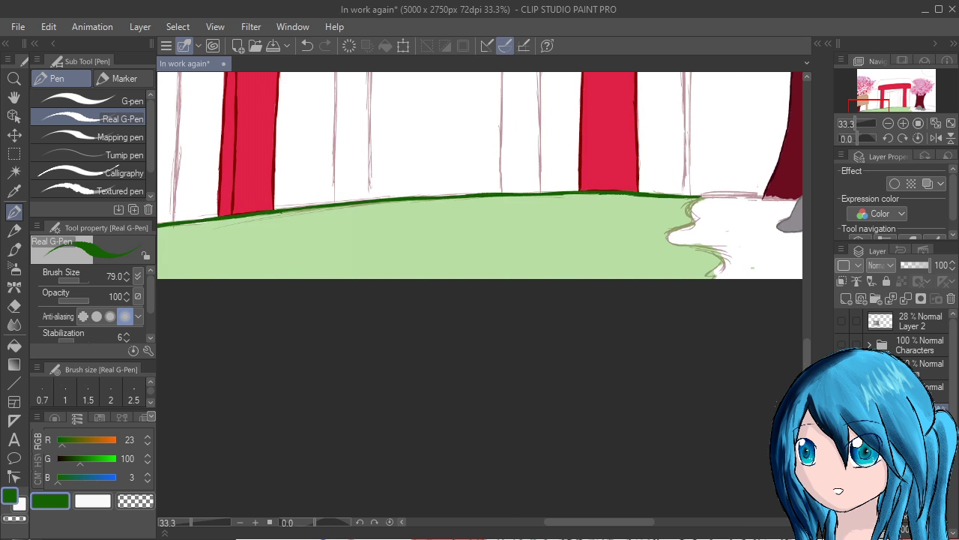
Outline the upper edge of the grassy rise from the tree trunk to the canvas's right edge in dark green
left_click_drag(798, 405, 667, 459)
left_click_drag(901, 430, 789, 536)
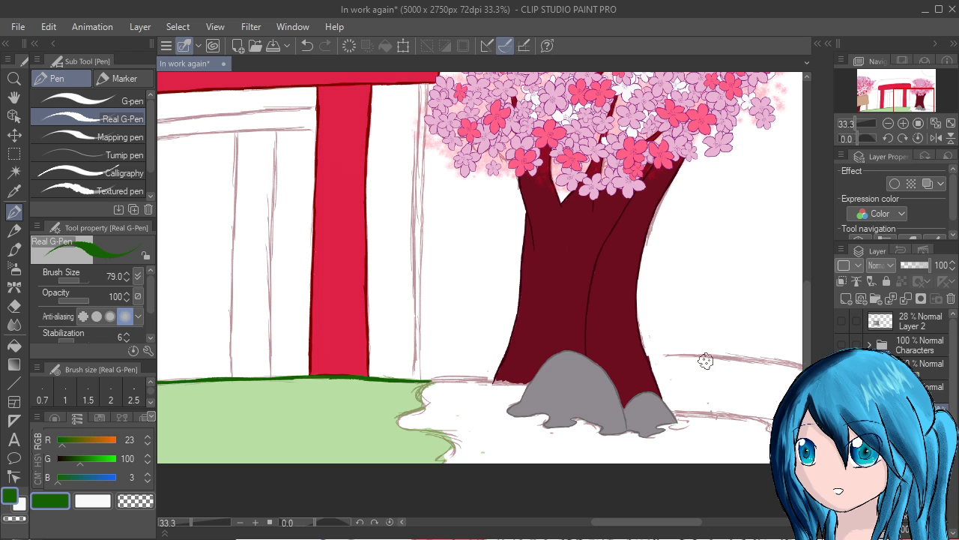
left_click_drag(722, 359, 621, 357)
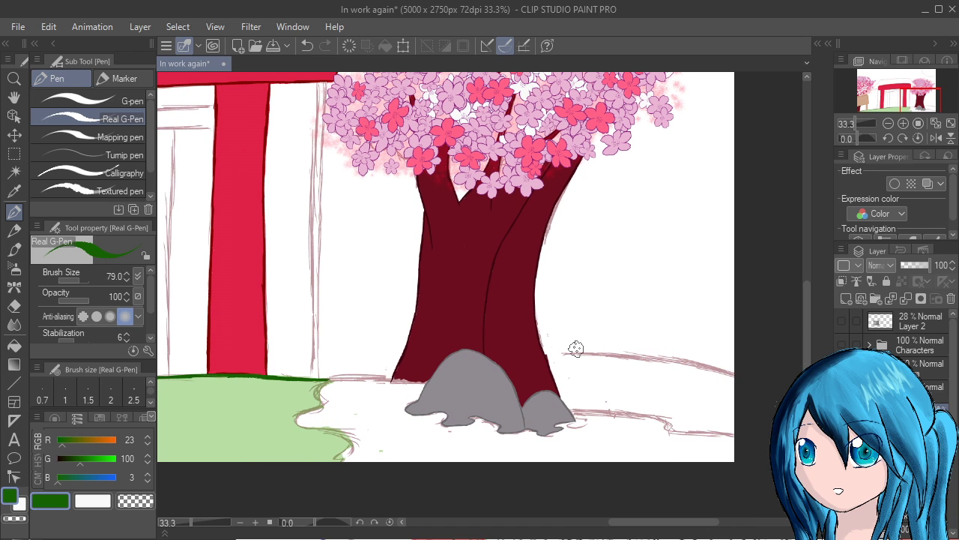
left_click_drag(554, 355, 662, 362)
left_click_drag(596, 356, 733, 375)
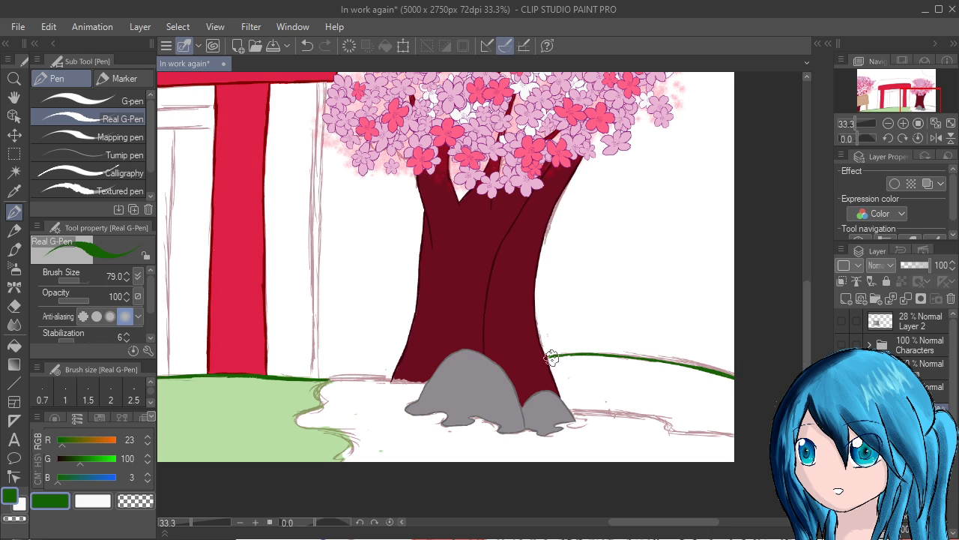
left_click_drag(552, 357, 570, 357)
Restore the grass fill layer to 100% opacity and sample its green for the Calligraphy pen
left_click(918, 436)
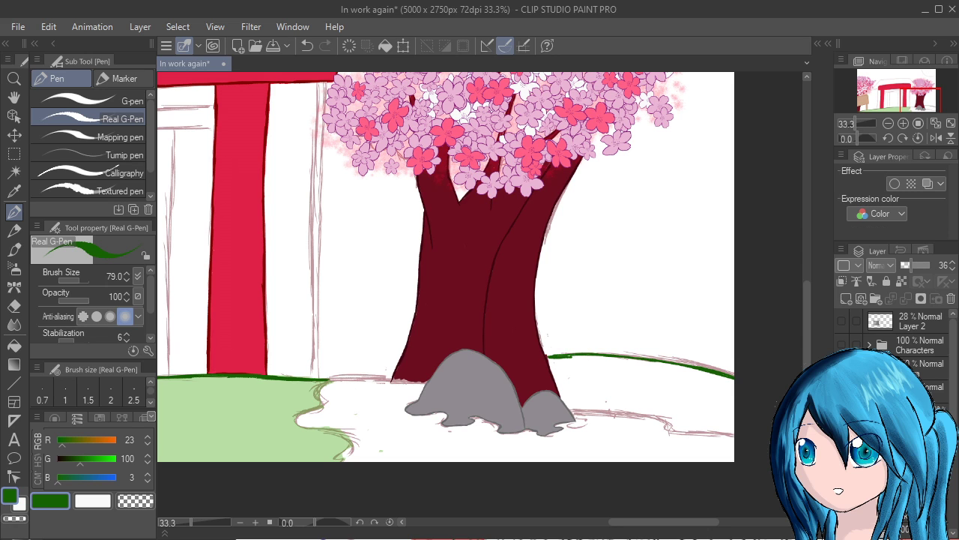
left_click_drag(912, 266, 931, 265)
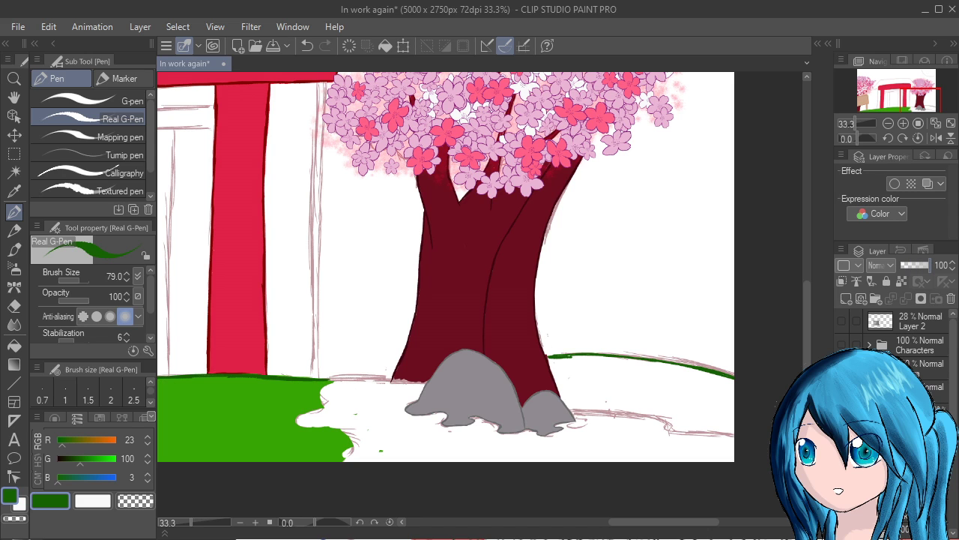
left_click(242, 423, "alt")
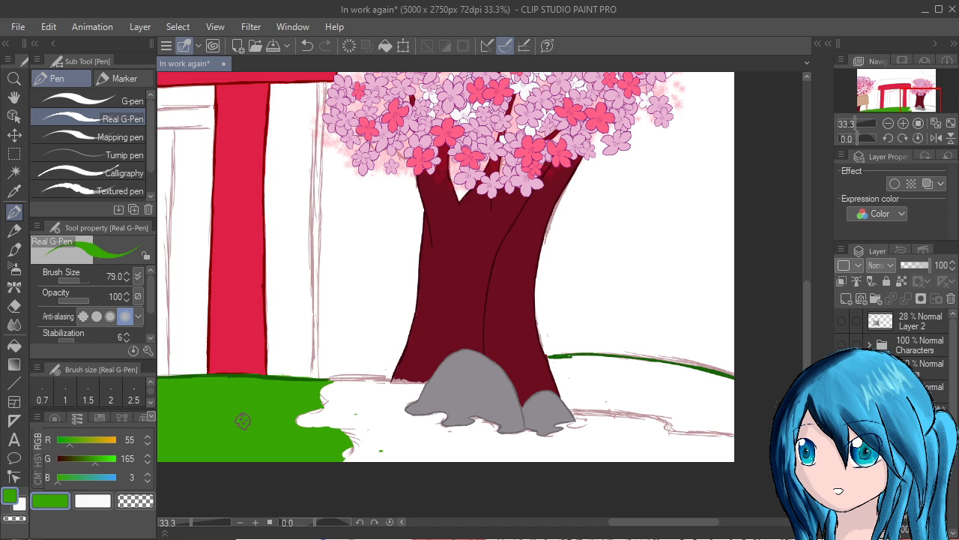
left_click(120, 173)
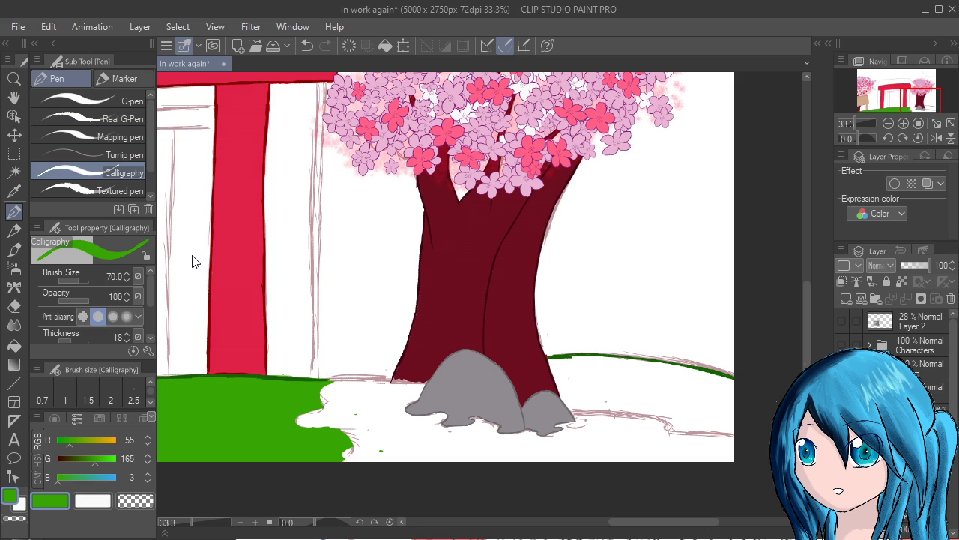
Paint the grassy rise between the tree and the canvas's right edge solid green, following the sketch's lower edge
mouse_move(622, 366)
left_mouse_down()
mouse_move(654, 373)
mouse_move(586, 372)
mouse_move(592, 364)
mouse_move(589, 375)
mouse_move(569, 363)
mouse_move(612, 371)
left_mouse_up()
scroll(626, 354, "up", 2)
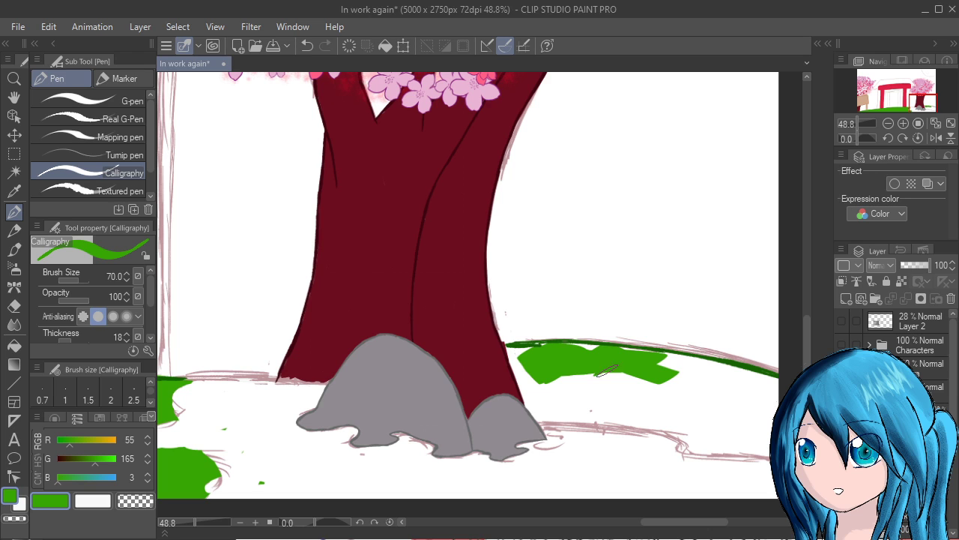
mouse_move(573, 374)
left_mouse_down()
mouse_move(587, 395)
mouse_move(617, 388)
left_mouse_up()
mouse_move(572, 418)
left_mouse_down()
mouse_move(731, 426)
mouse_move(667, 423)
left_mouse_up()
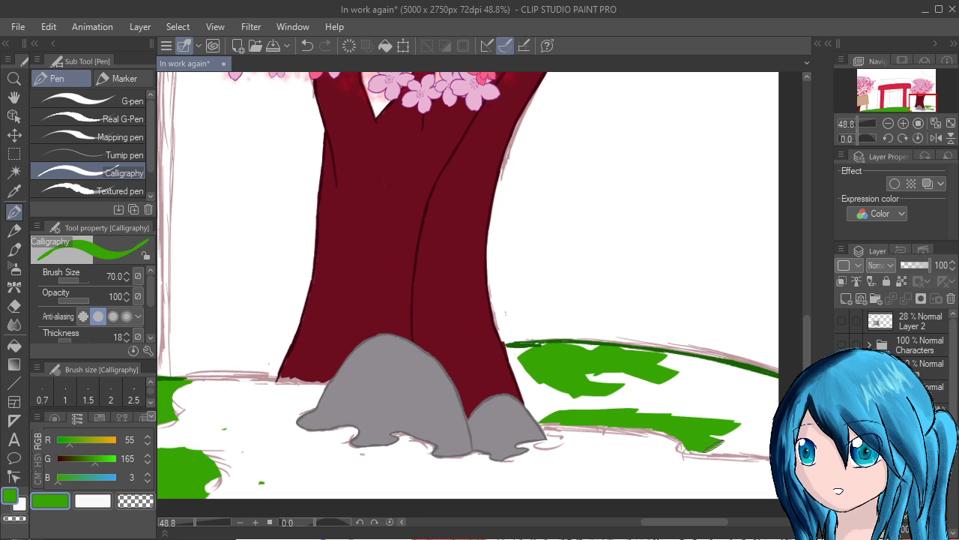
mouse_move(692, 442)
left_mouse_down()
mouse_move(769, 452)
mouse_move(716, 435)
left_mouse_up()
mouse_move(568, 390)
left_mouse_down()
mouse_move(737, 413)
mouse_move(587, 402)
mouse_move(717, 420)
left_mouse_up()
mouse_move(634, 393)
left_mouse_down()
mouse_move(701, 396)
mouse_move(624, 384)
mouse_move(693, 390)
mouse_move(640, 386)
left_mouse_up()
mouse_move(572, 360)
left_mouse_down()
mouse_move(620, 353)
mouse_move(635, 371)
mouse_move(637, 361)
mouse_move(682, 377)
mouse_move(732, 377)
mouse_move(639, 361)
mouse_move(734, 375)
mouse_move(663, 363)
mouse_move(690, 375)
mouse_move(680, 376)
mouse_move(757, 386)
mouse_move(718, 373)
mouse_move(755, 382)
mouse_move(720, 393)
left_mouse_up()
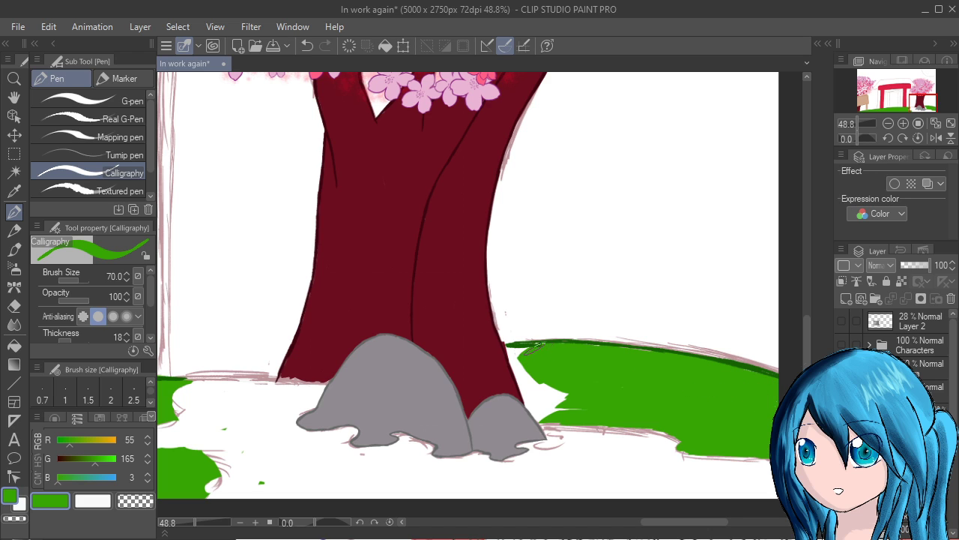
Fill the remaining white gaps in the grass beside the tree trunk and the smaller rock
mouse_move(533, 354)
left_mouse_down()
mouse_move(552, 392)
mouse_move(560, 386)
left_mouse_up()
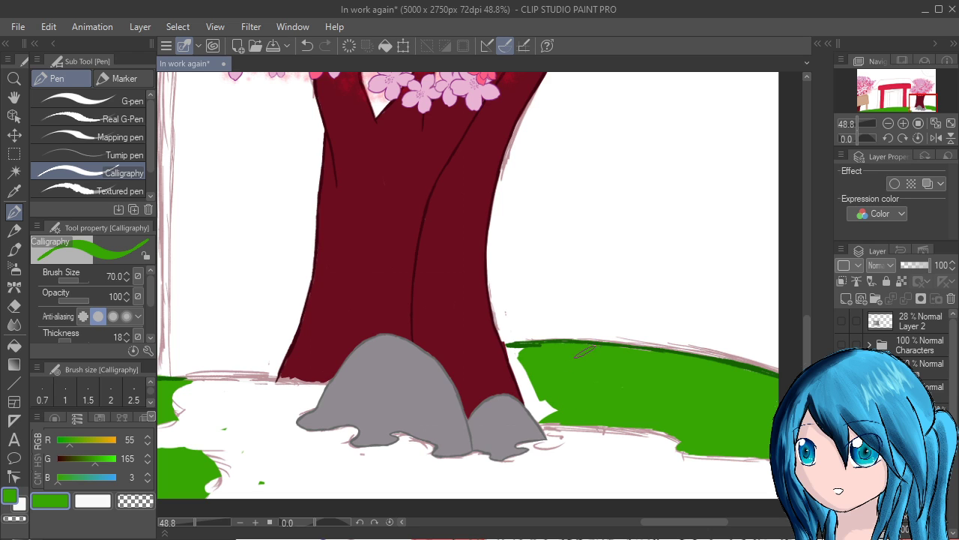
mouse_move(517, 353)
left_mouse_down()
mouse_move(528, 379)
mouse_move(554, 375)
mouse_move(532, 371)
mouse_move(540, 402)
left_mouse_up()
scroll(543, 397, "up", 5)
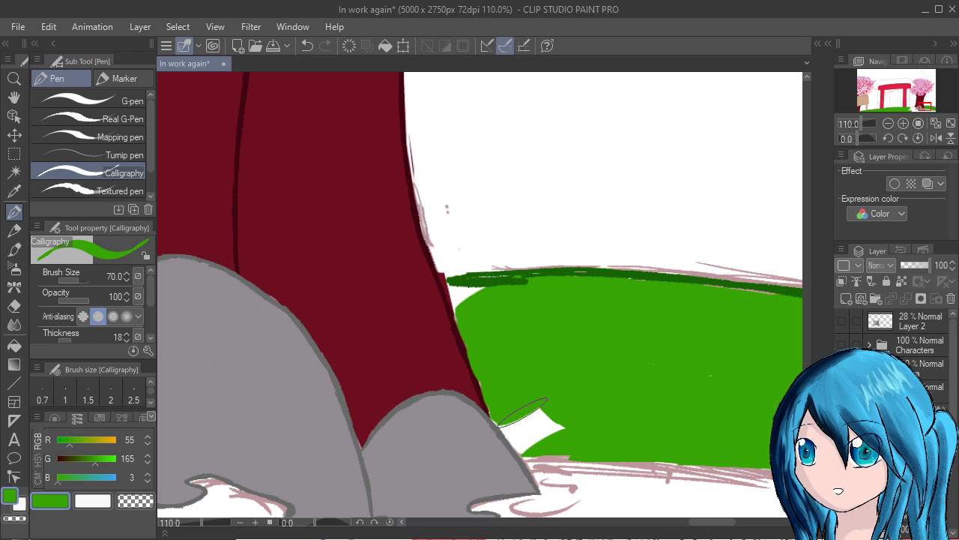
left_click_drag(527, 419, 539, 435)
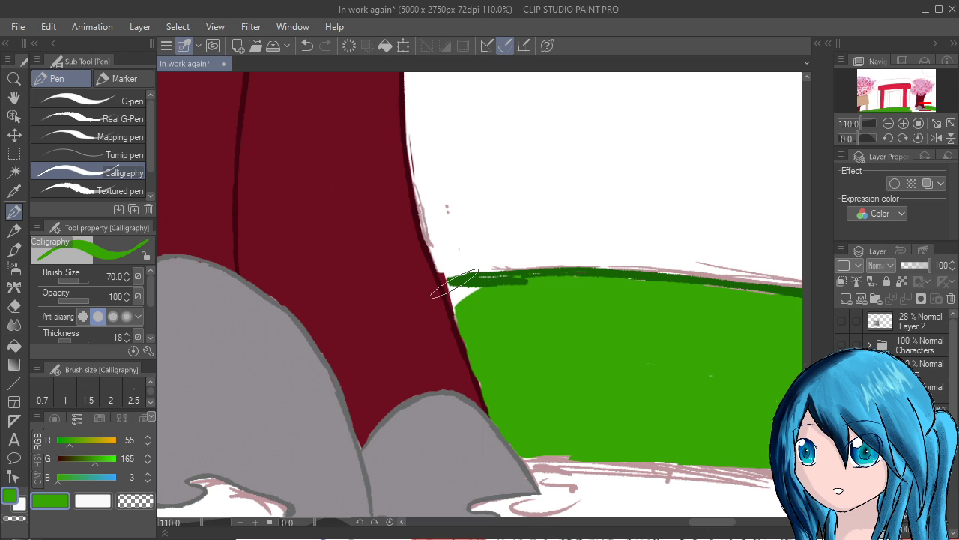
Thicken the dark green outline beside the trunk with the Real G-Pen on the outline layer and undo the stray stroke across the grass
left_click(120, 119)
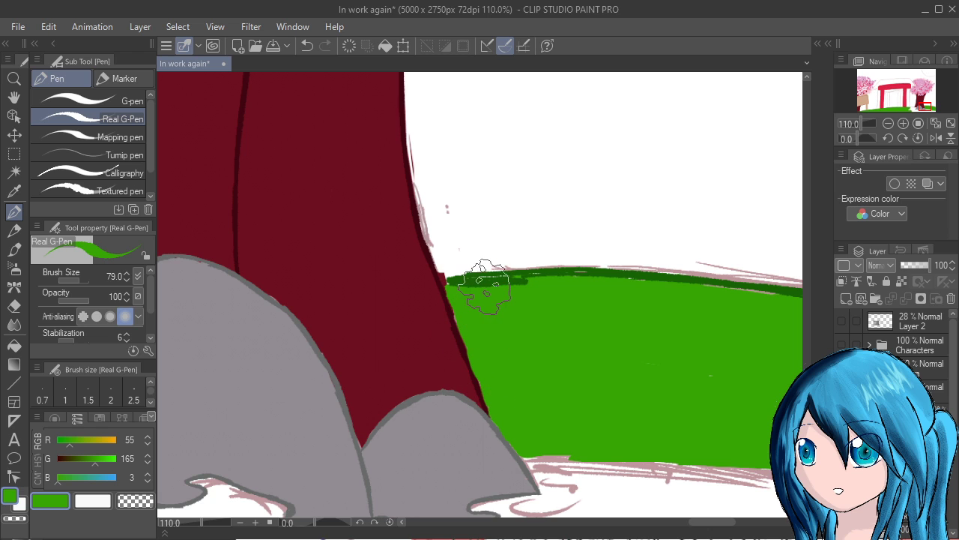
left_click(916, 413)
left_click(487, 277, "alt")
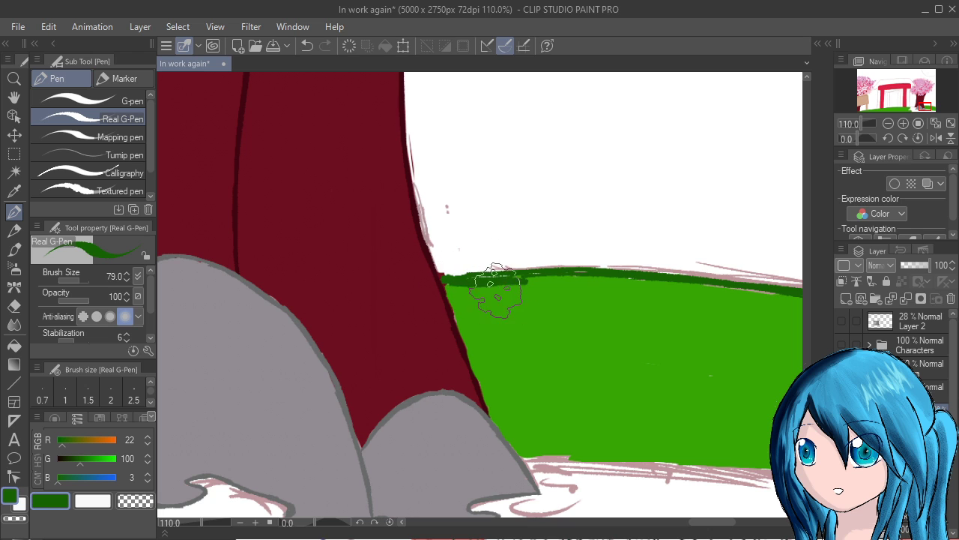
mouse_move(487, 278)
left_mouse_down()
mouse_move(560, 275)
mouse_move(478, 274)
mouse_move(642, 274)
mouse_move(581, 273)
mouse_move(788, 296)
mouse_move(744, 311)
left_mouse_up()
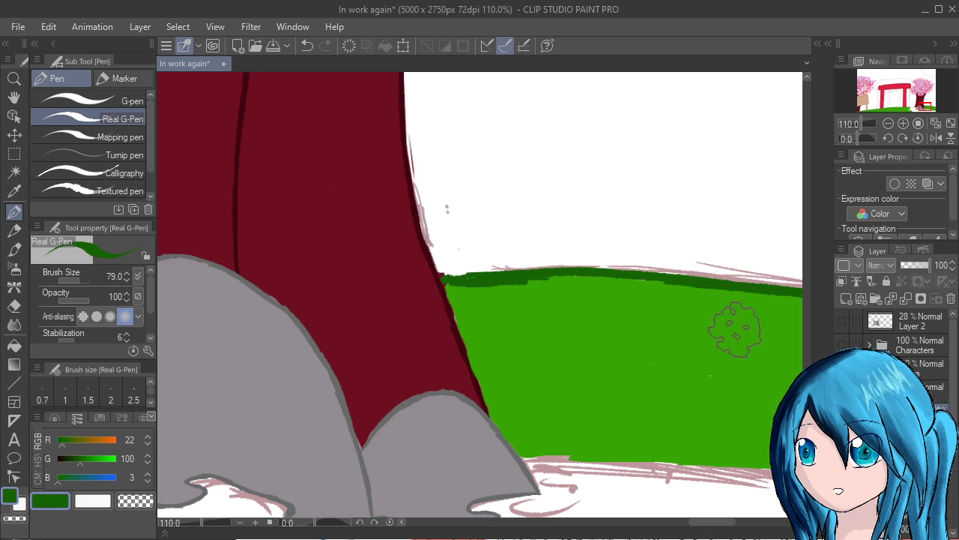
left_click_drag(709, 345, 483, 348)
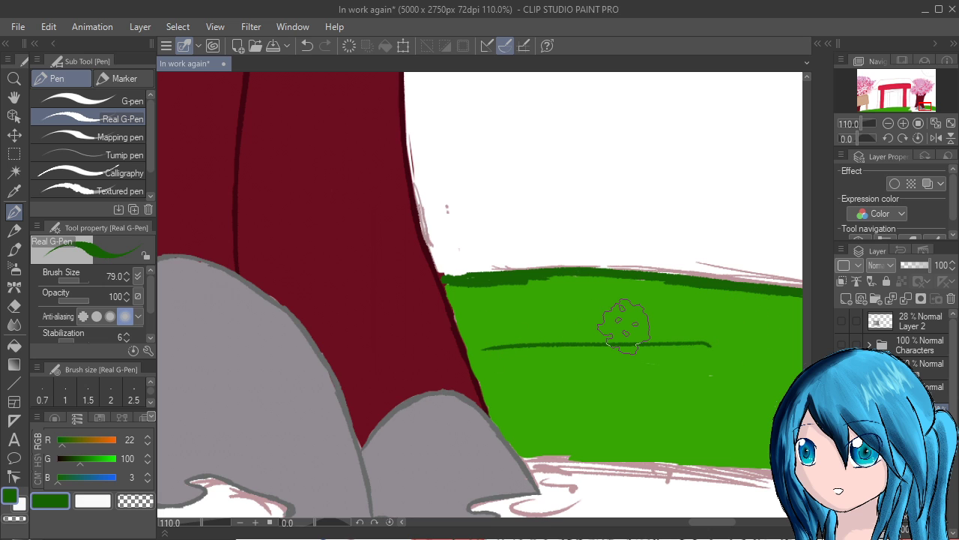
key("ctrl+z")
Touch up the dark green outline of the grassy rise towards the canvas's right edge
mouse_move(765, 337)
left_mouse_down()
mouse_move(647, 332)
mouse_move(497, 346)
left_mouse_up()
left_click_drag(679, 360, 578, 318)
left_click_drag(632, 298, 655, 313)
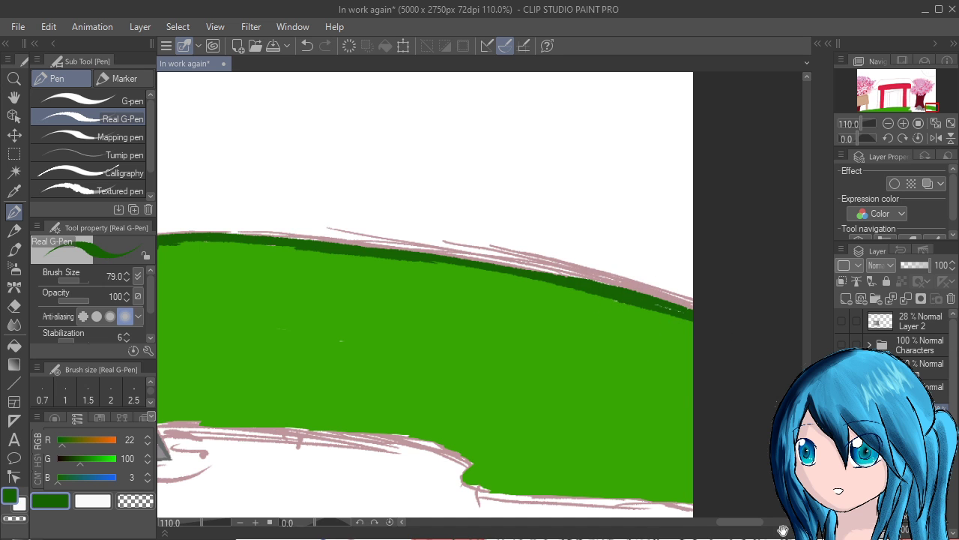
left_click_drag(437, 365, 578, 339)
scroll(592, 351, "down", 3)
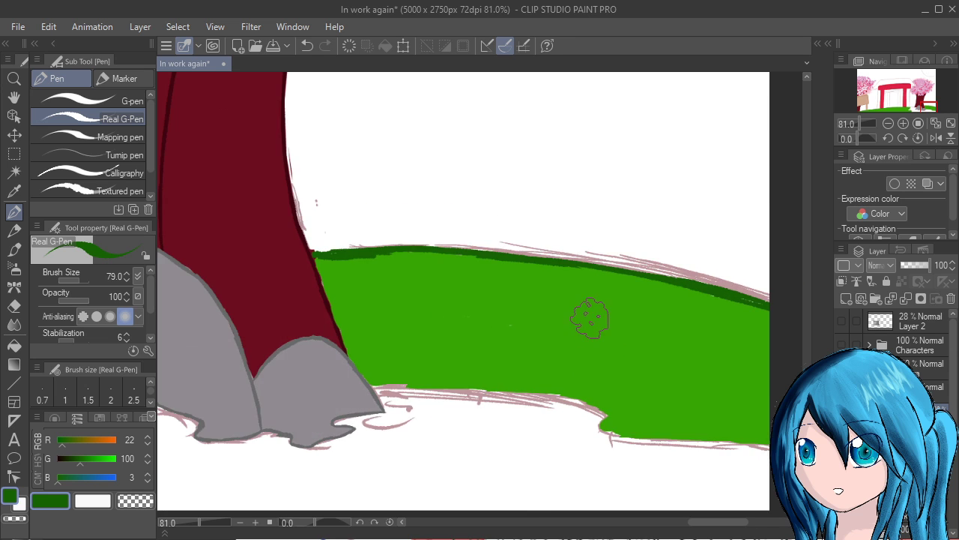
scroll(590, 319, "down", 4)
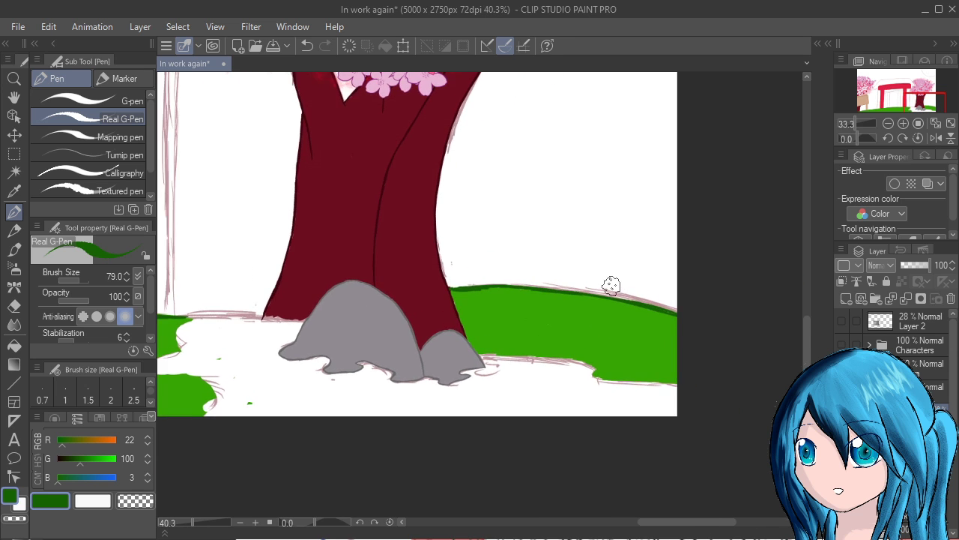
Brighten the sampled grass green to RGB 52, 194, 3 and test it with a Calligraphy stroke on the grass
left_click_drag(402, 503, 940, 506)
left_click_drag(728, 497, 774, 493)
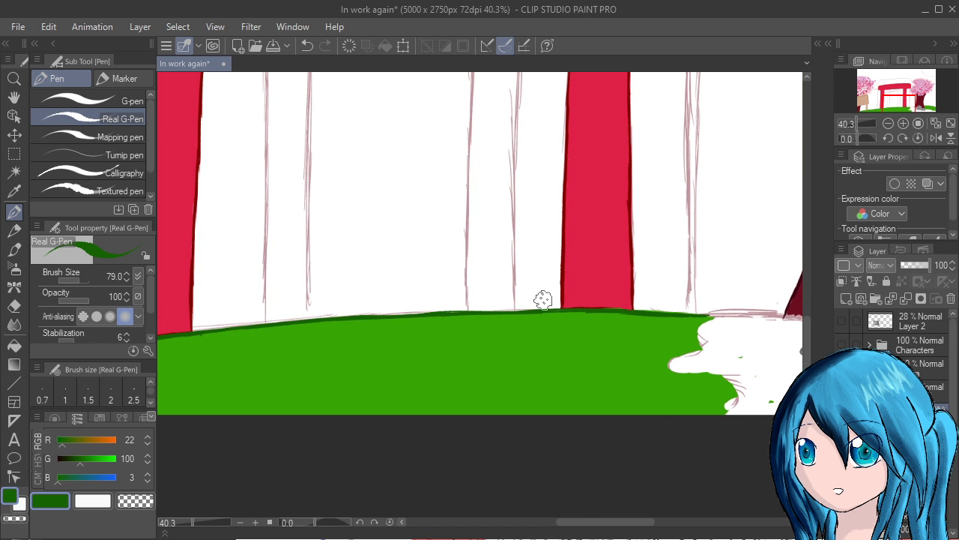
left_click(529, 368, "alt")
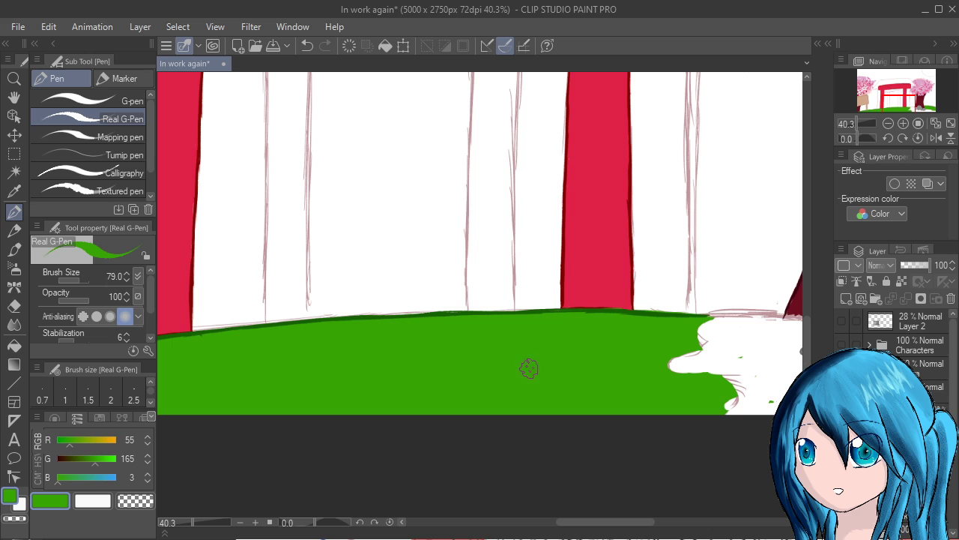
left_click_drag(95, 459, 103, 459)
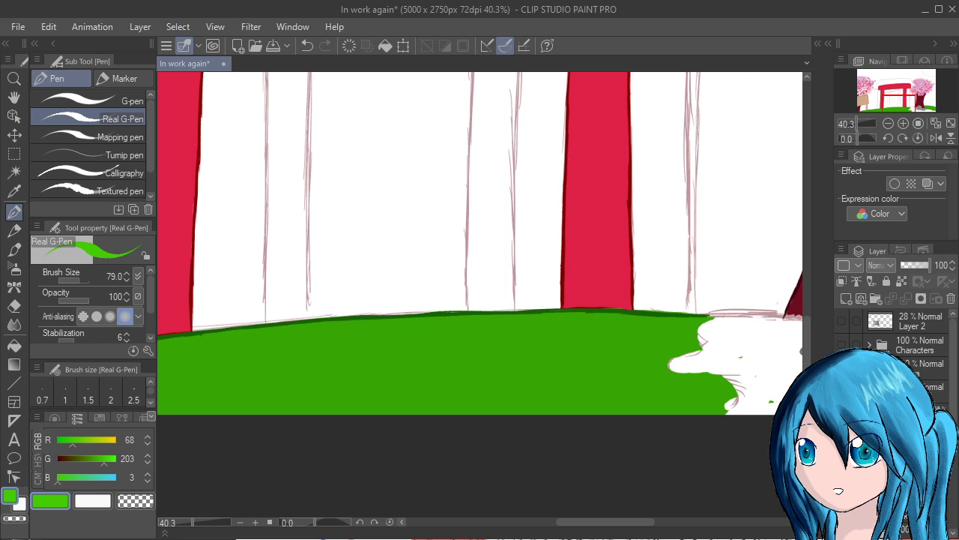
left_click_drag(69, 440, 69, 440)
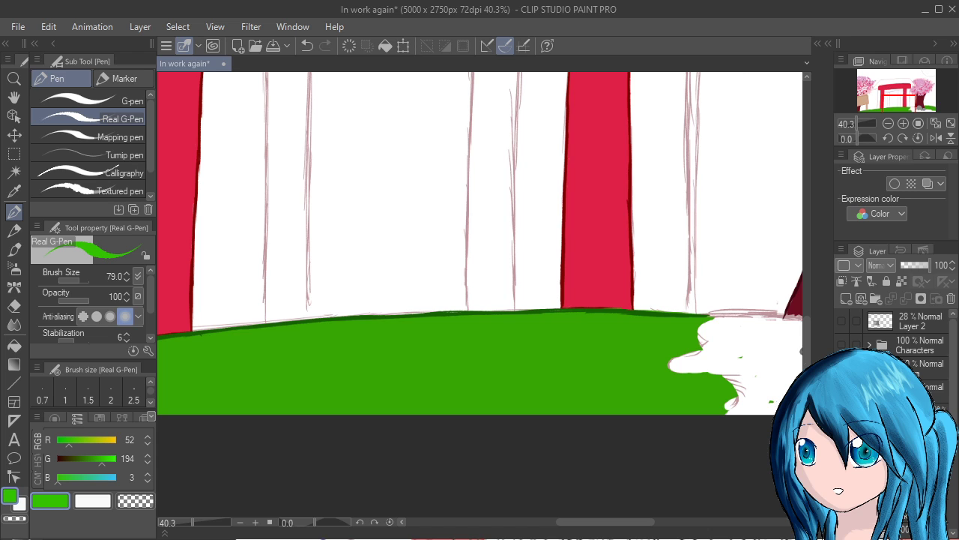
left_click(97, 172)
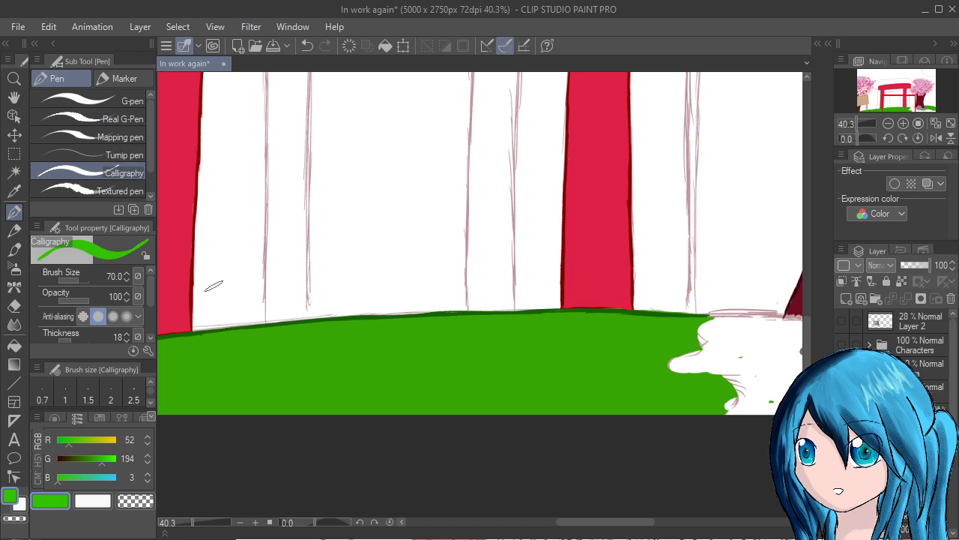
left_click_drag(282, 358, 331, 384)
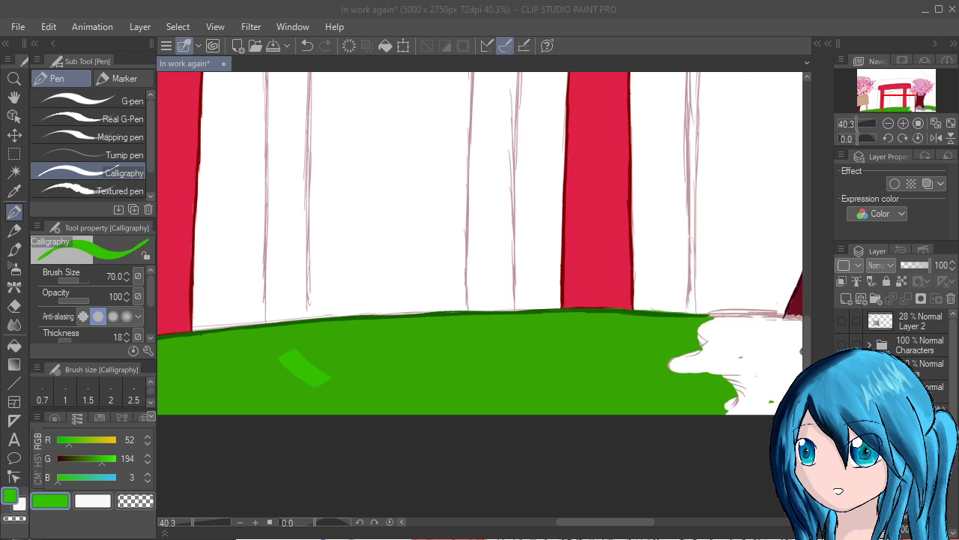
Fill the main grass area and the grassy rise beyond the tree with the brighter green
left_click(14, 346)
left_click(375, 365)
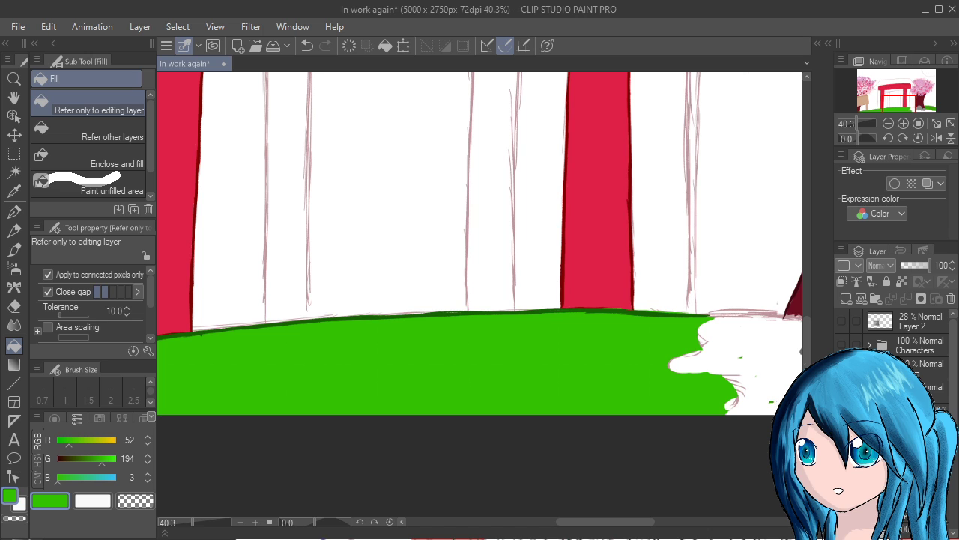
left_click_drag(636, 352, 377, 345)
left_click_drag(697, 338, 486, 364)
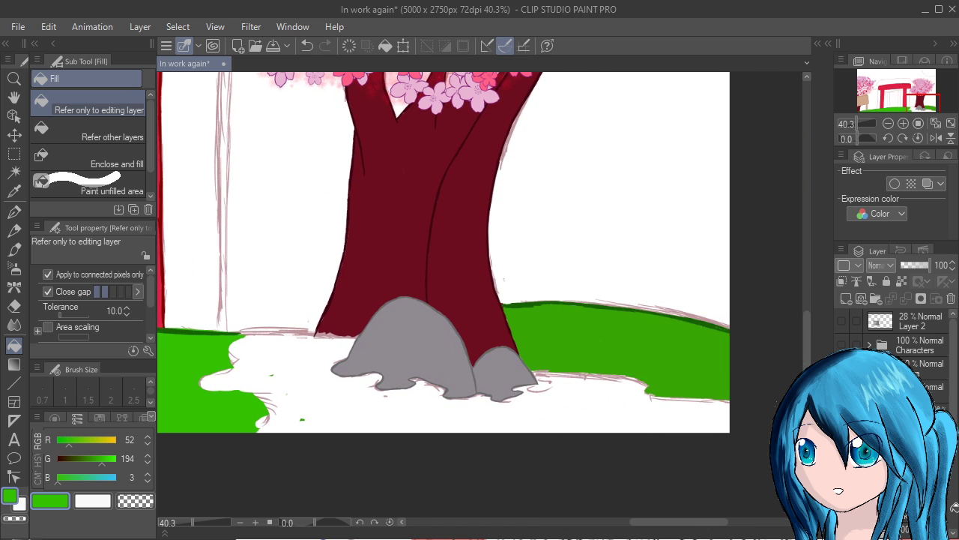
left_click(637, 338)
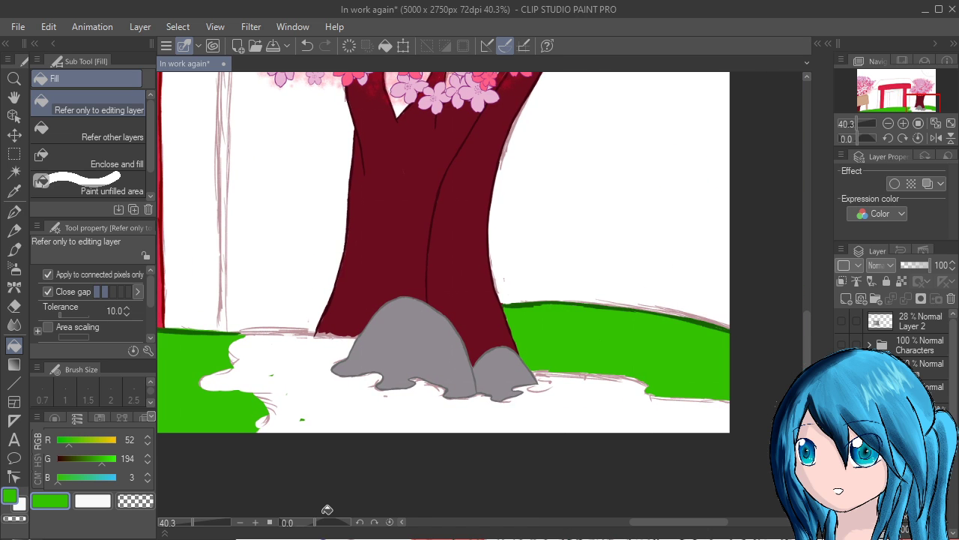
Undo a fill attempted on the white ground and clean up the stray green specks there with the pen
left_click(360, 407)
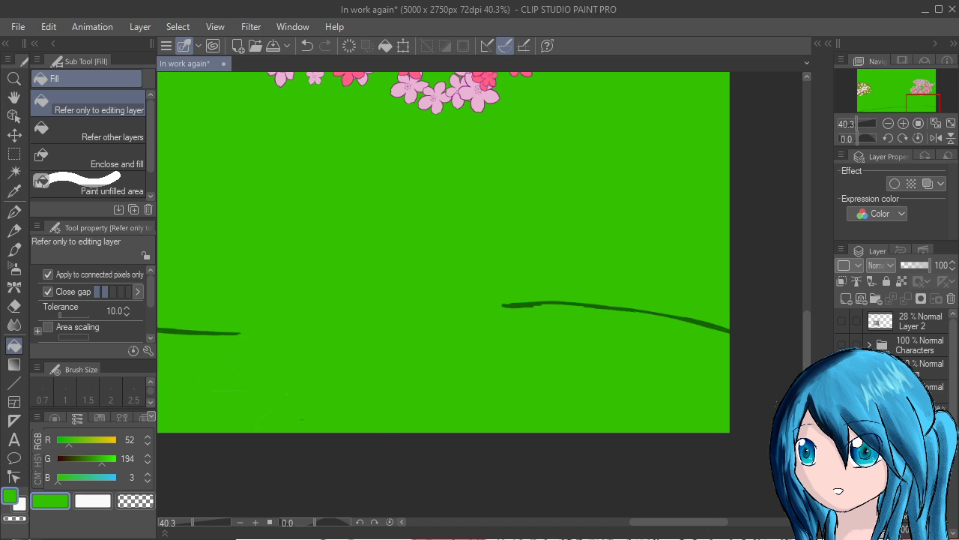
key("ctrl+z")
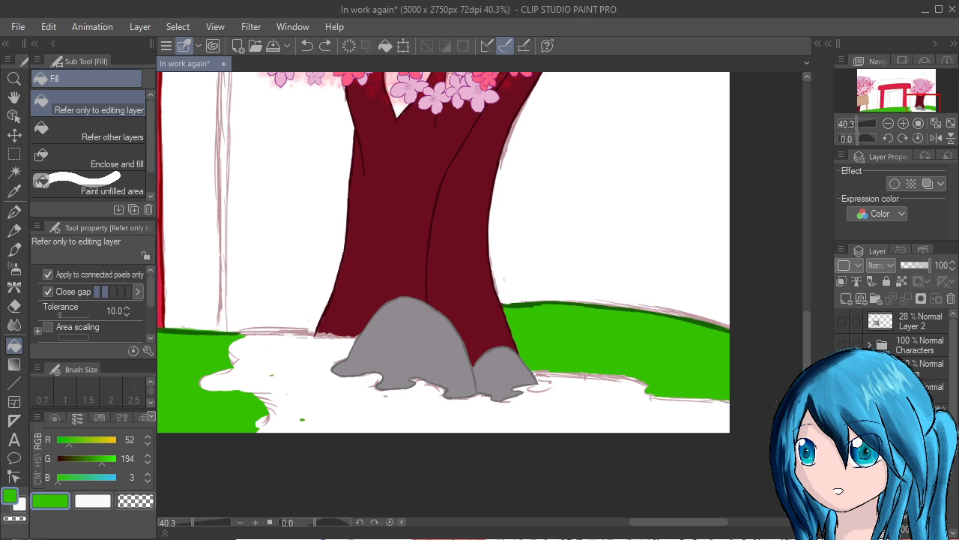
key("p")
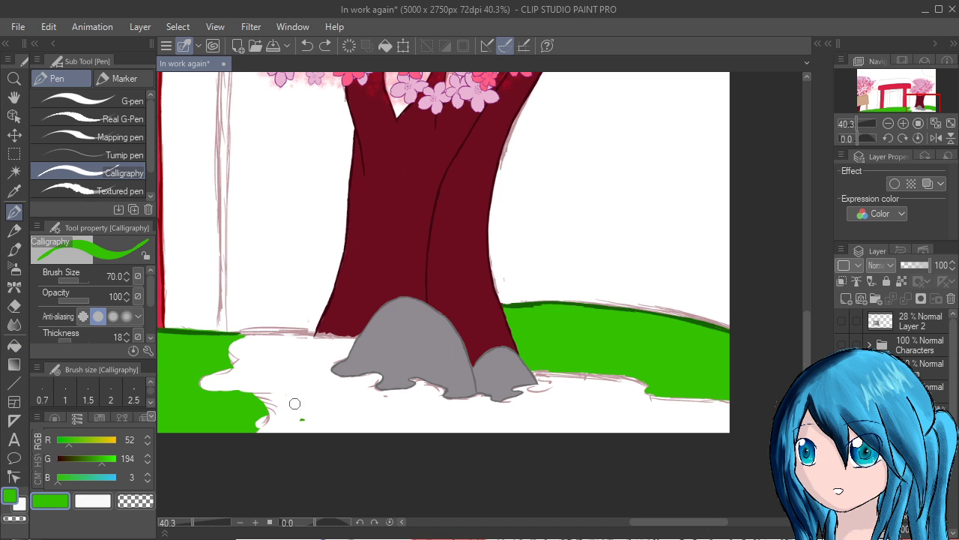
left_click(387, 411)
scroll(543, 373, "down", 3)
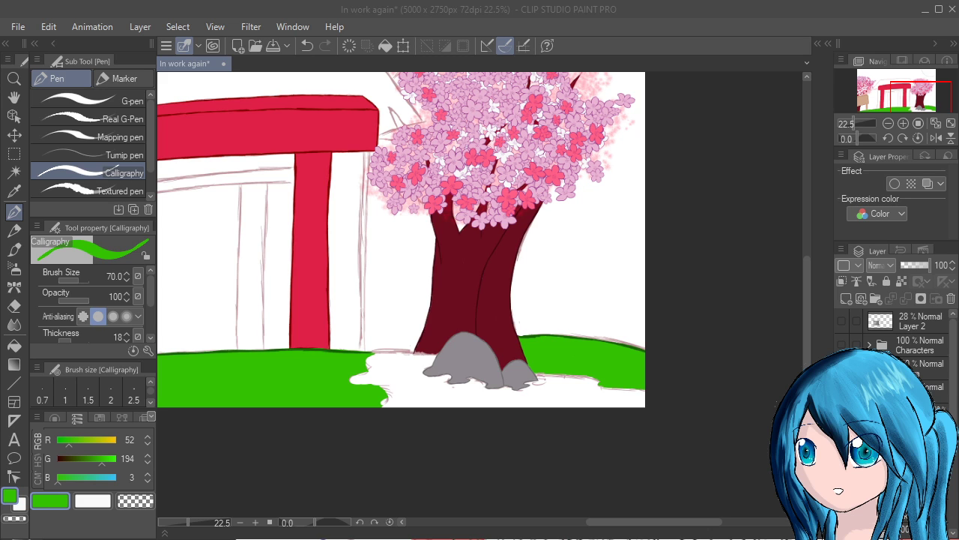
left_click(318, 360)
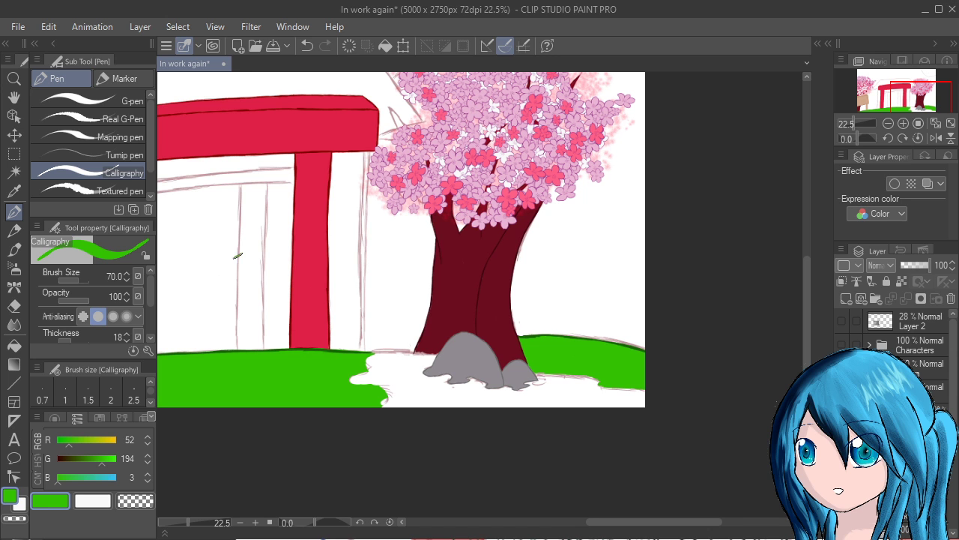
left_click_drag(352, 401, 675, 480)
scroll(501, 321, "down", 3)
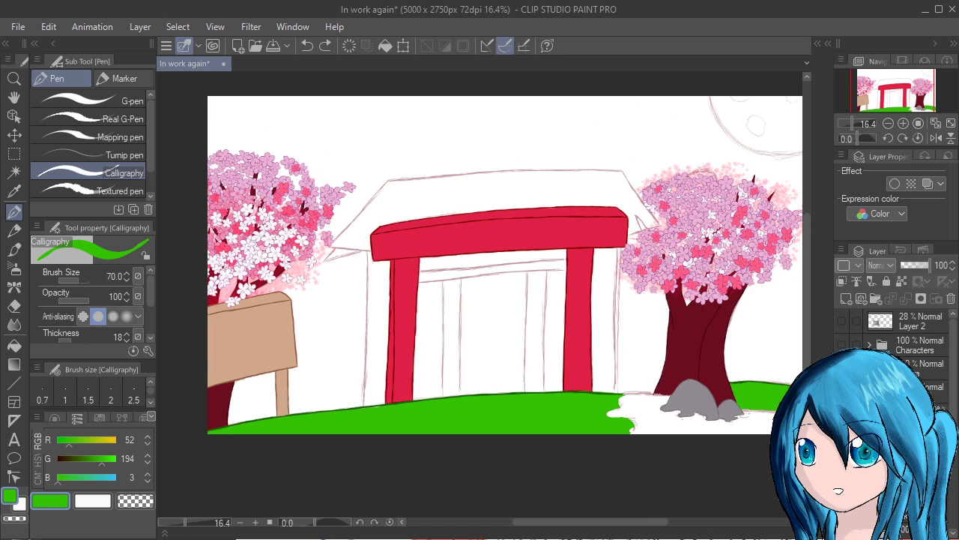
Select a background layer below the characters folder and add a new layer folder there
left_click_drag(502, 320, 406, 330)
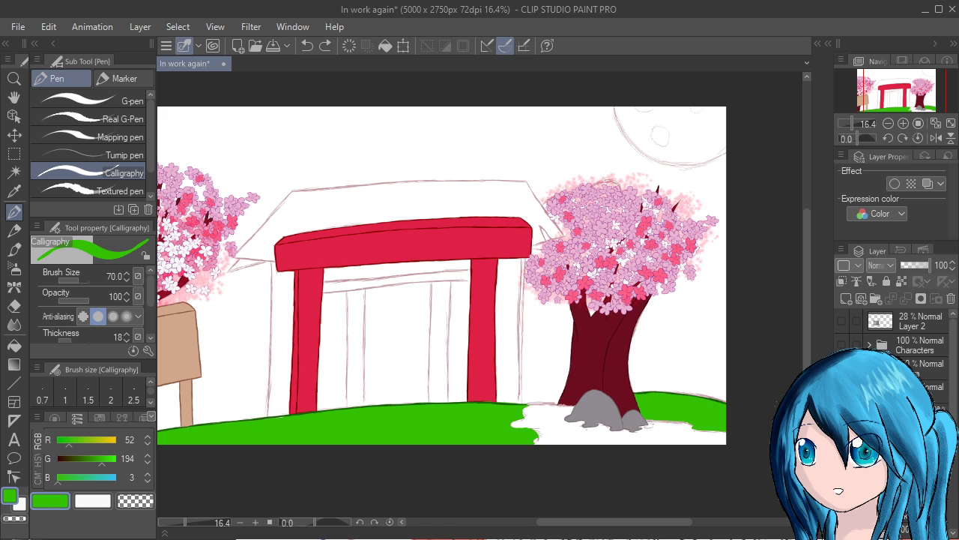
scroll(697, 390, "up", 3)
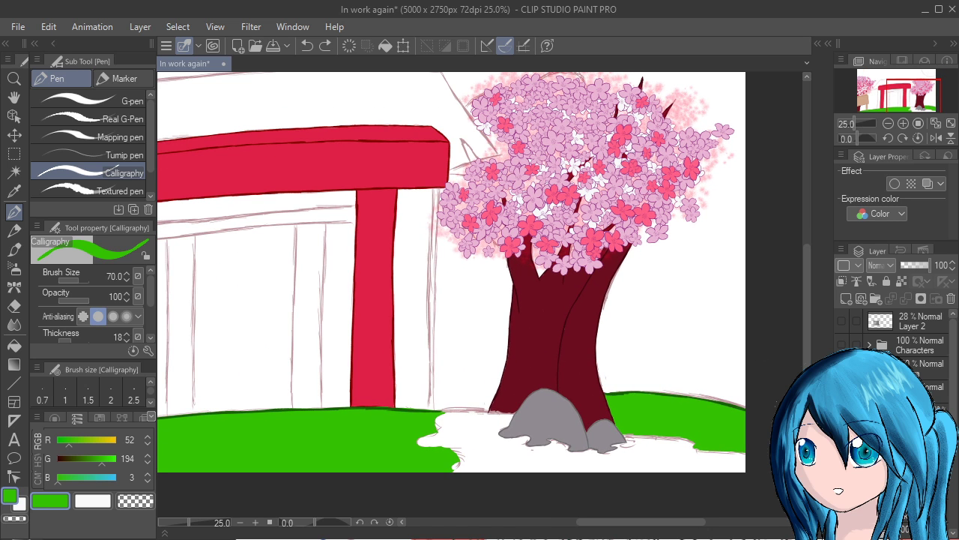
left_click(933, 391)
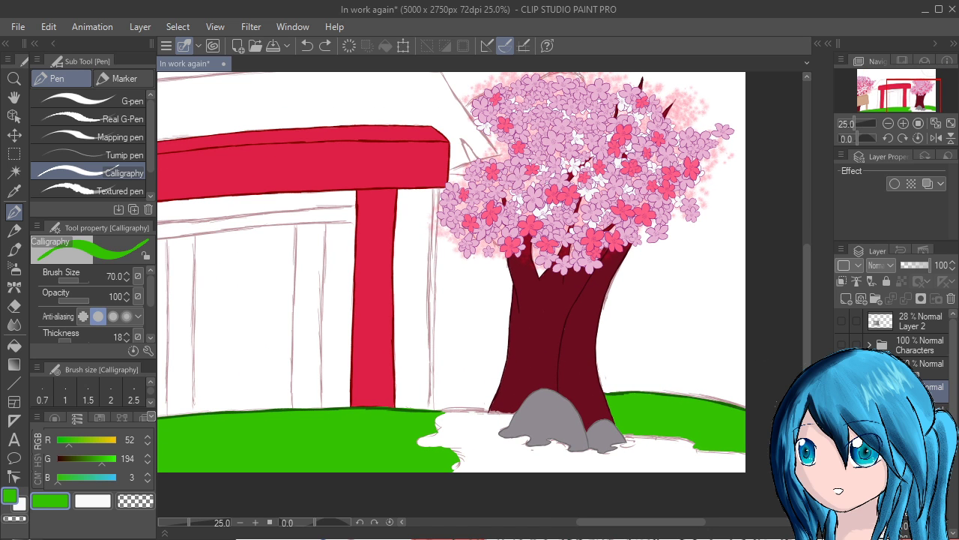
left_click(875, 298)
scroll(558, 341, "up", 1)
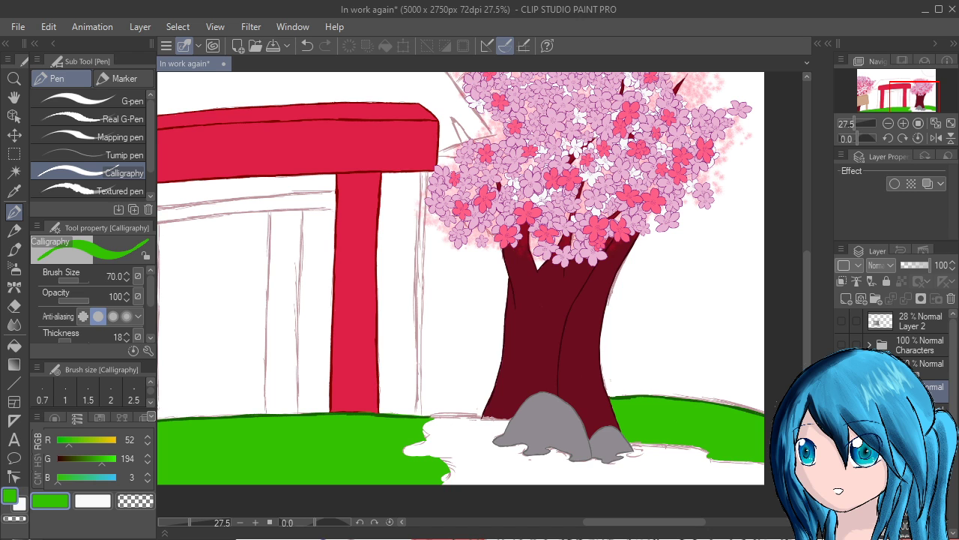
scroll(648, 428, "up", 2)
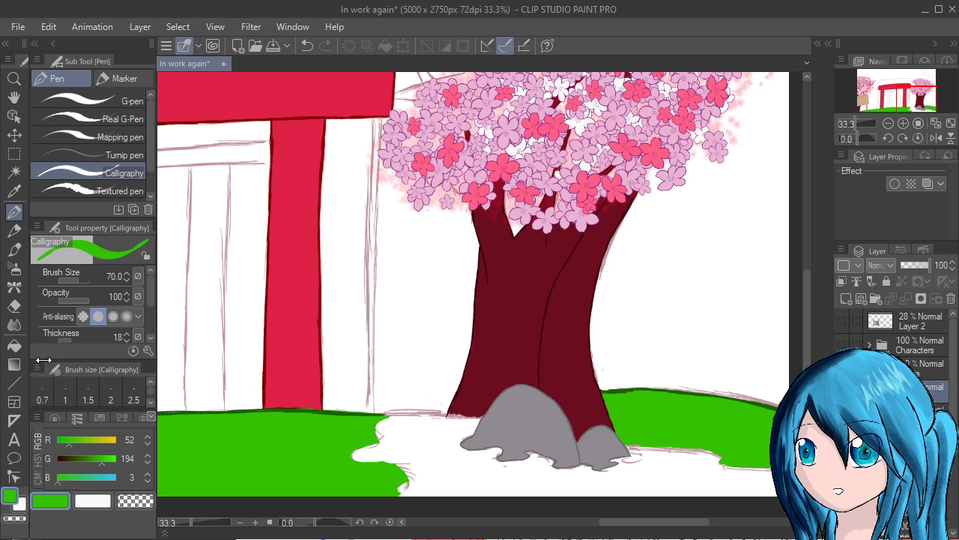
left_click(14, 153)
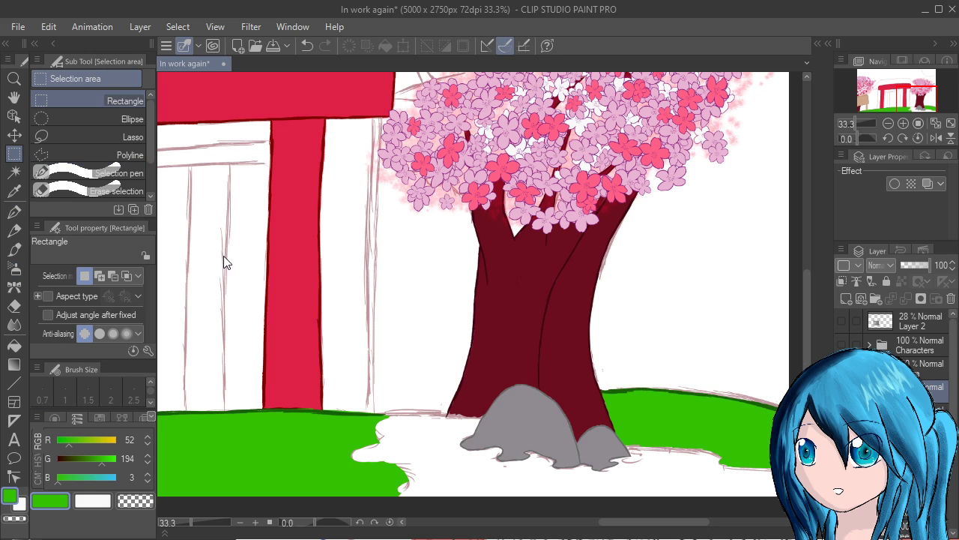
left_click_drag(151, 151, 153, 186)
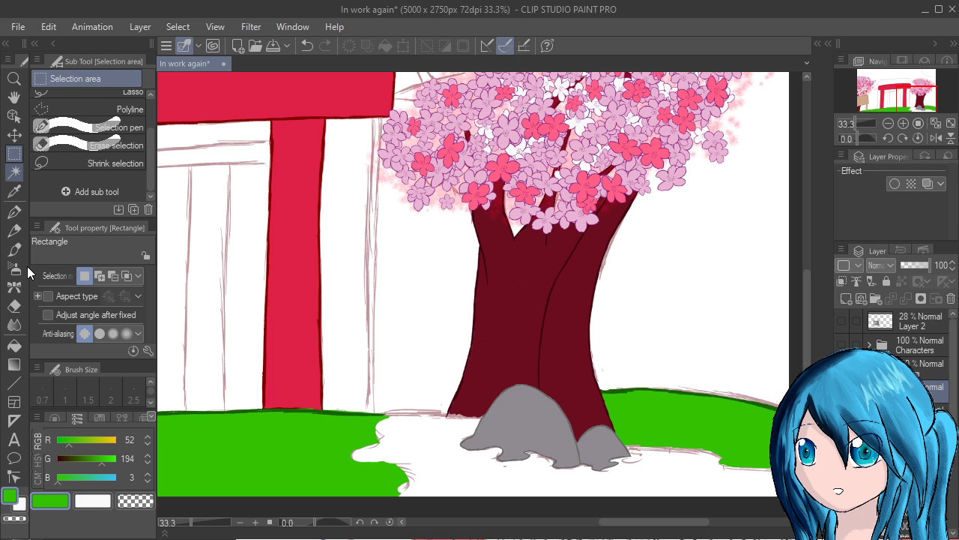
key("w")
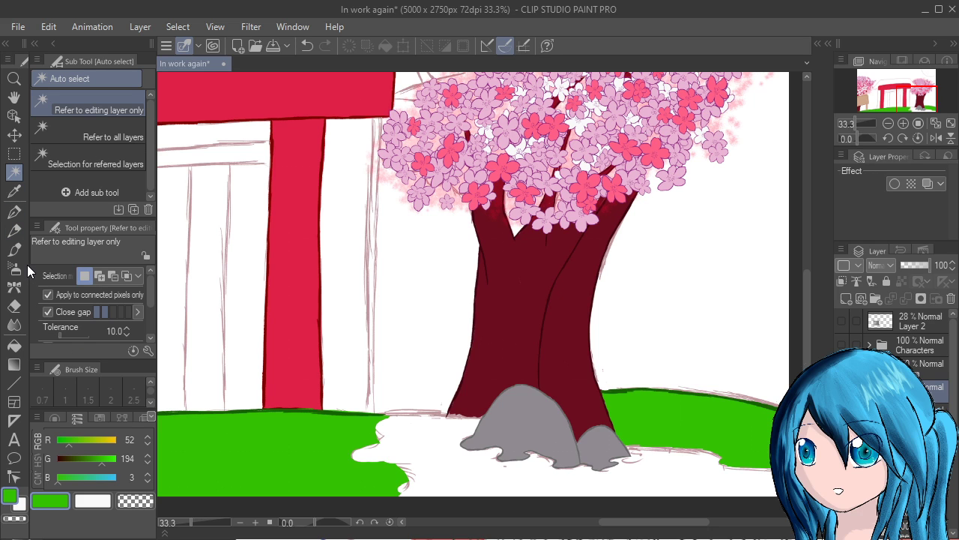
left_click(14, 212)
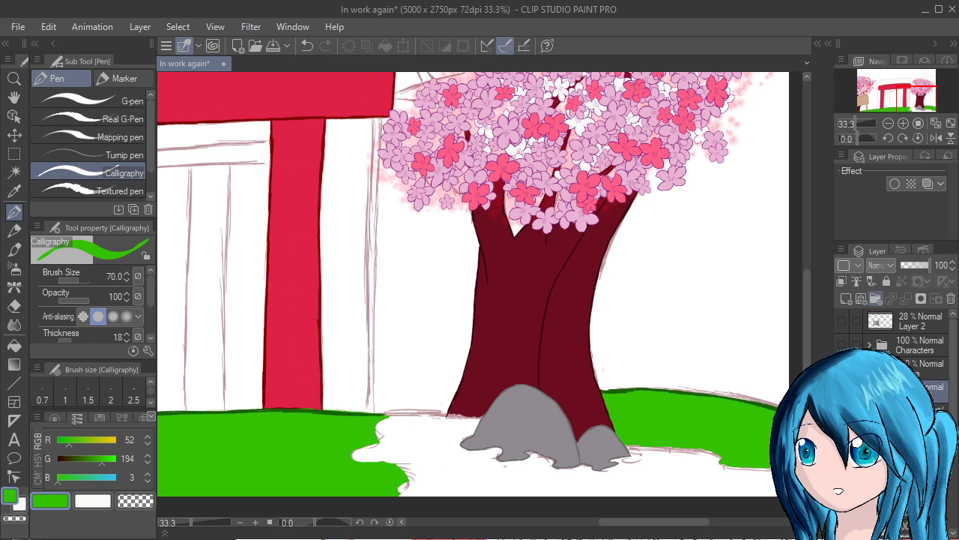
Add a new raster layer and set the drawing color to blue, RGB 36, 36, 255
left_click(847, 298)
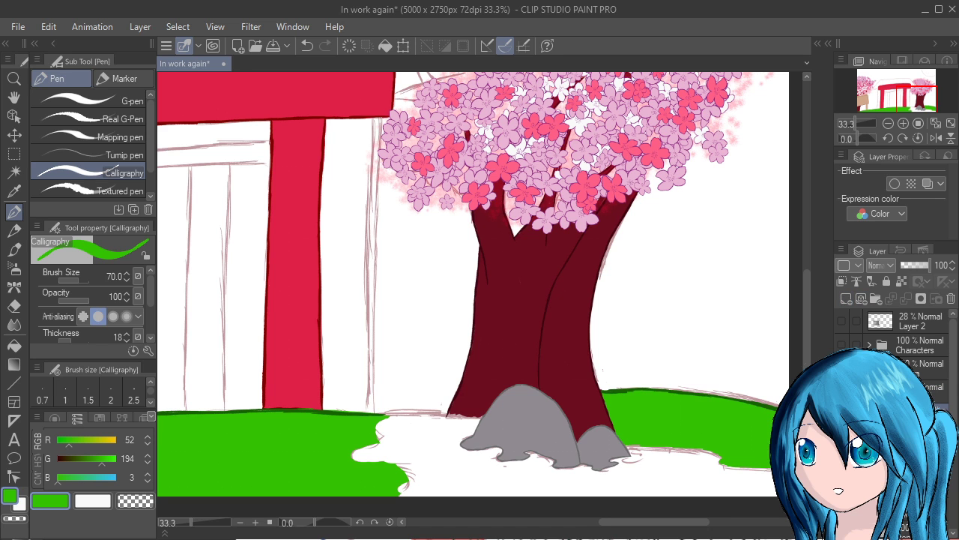
scroll(441, 382, "up", 2)
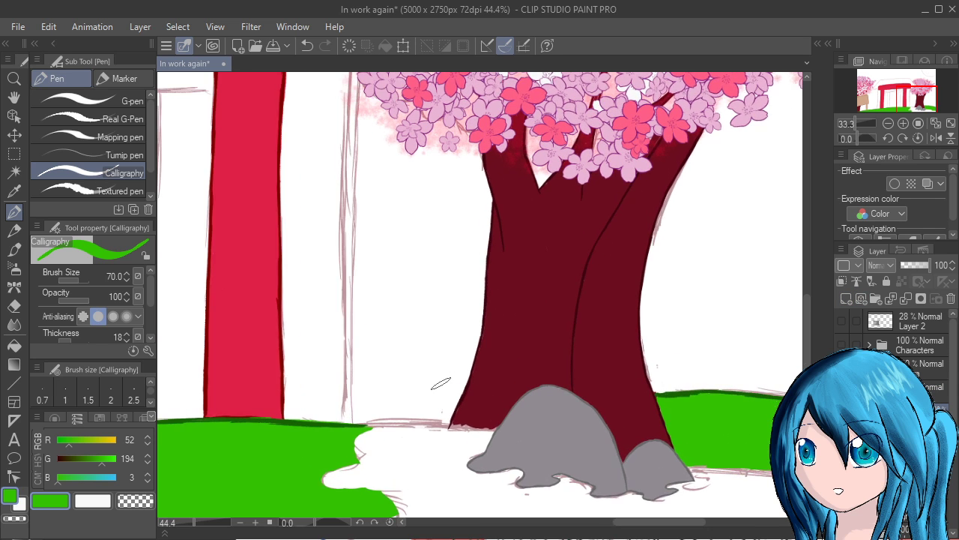
left_click_drag(449, 454, 504, 330)
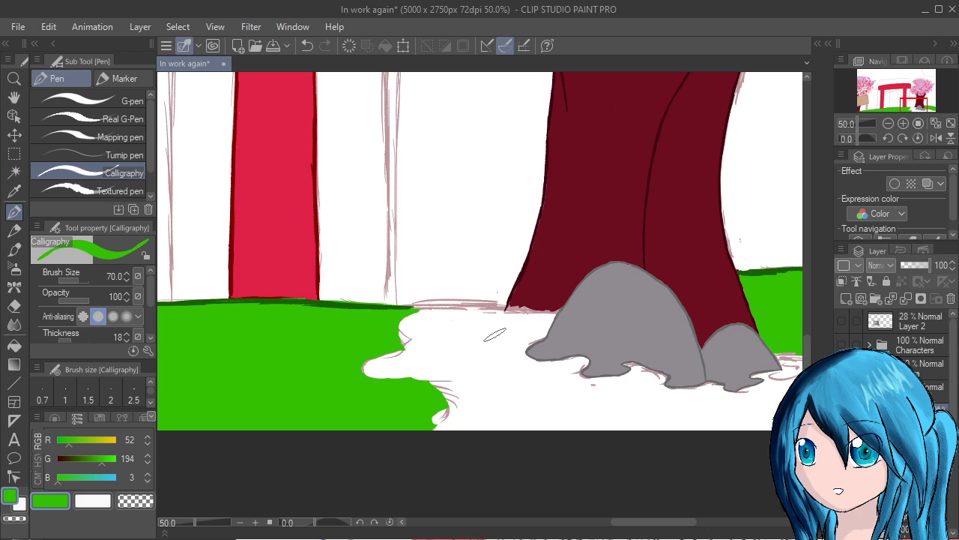
mouse_move(59, 477)
left_mouse_down()
mouse_move(116, 478)
mouse_move(56, 441)
mouse_move(65, 458)
left_mouse_up()
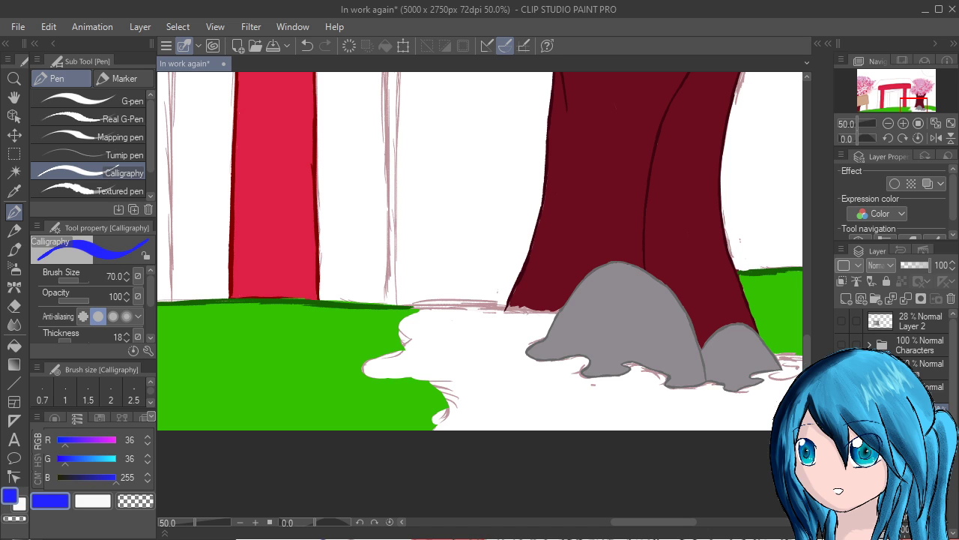
Draw a blue Real G-Pen line from the end of the main grass outline to the tree trunk's base
left_click(122, 135)
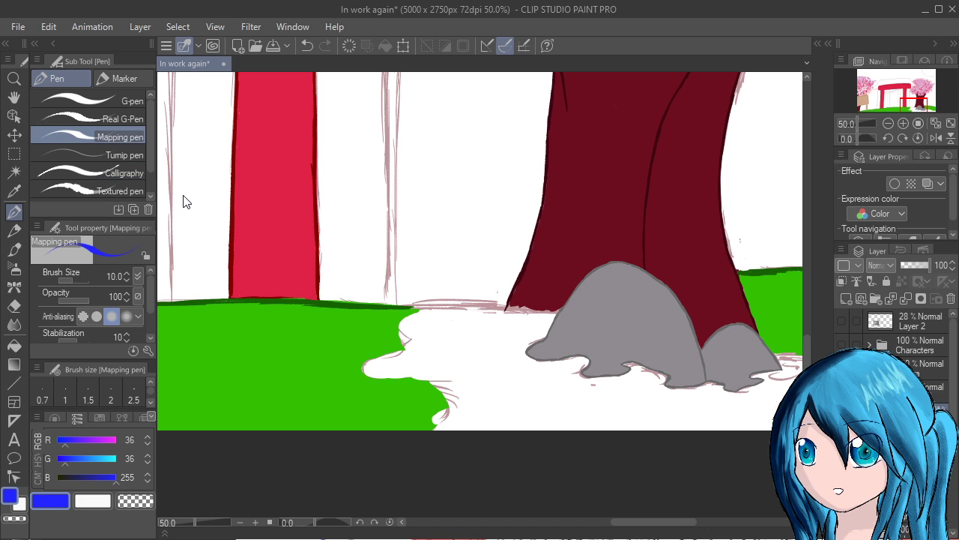
left_click(122, 119)
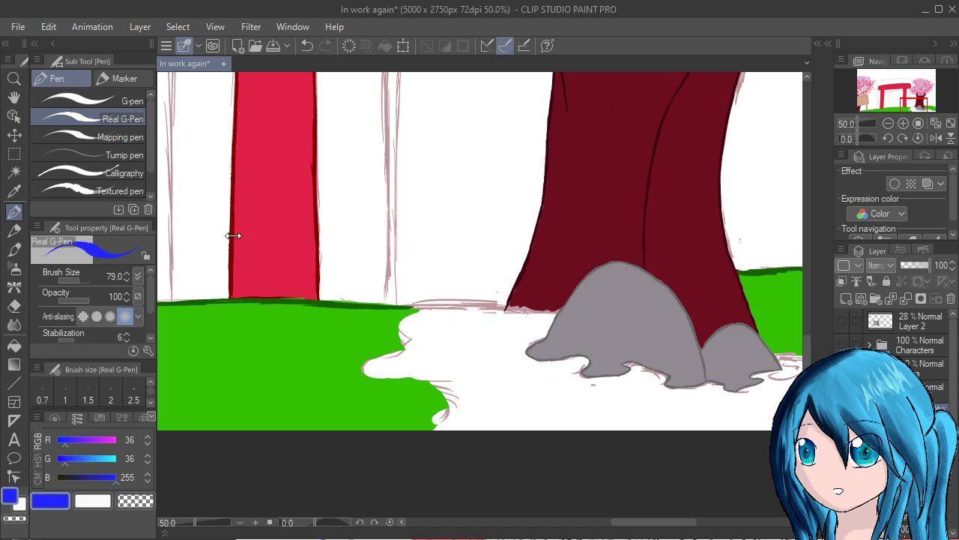
key("period")
key("comma")
left_click_drag(415, 306, 505, 311)
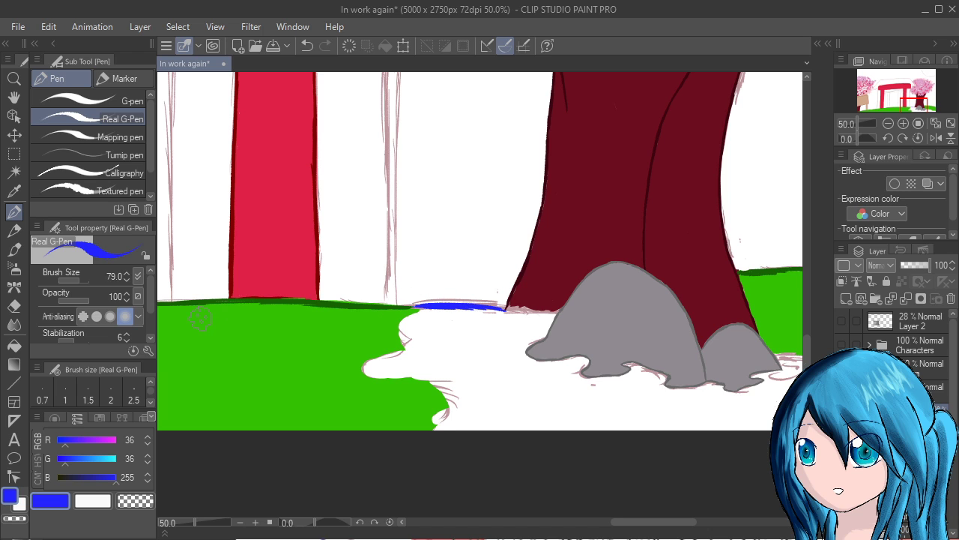
Set the brush size to 120 and continue the blue outline along the main grass's jagged edge to the canvas's lower edge
scroll(120, 390, "down", 5)
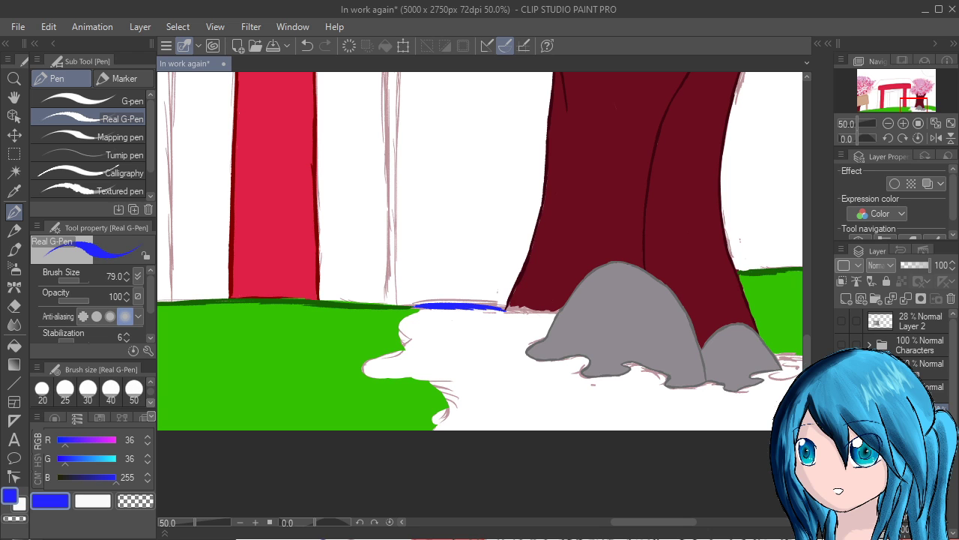
scroll(110, 389, "up", 4)
left_click(134, 388)
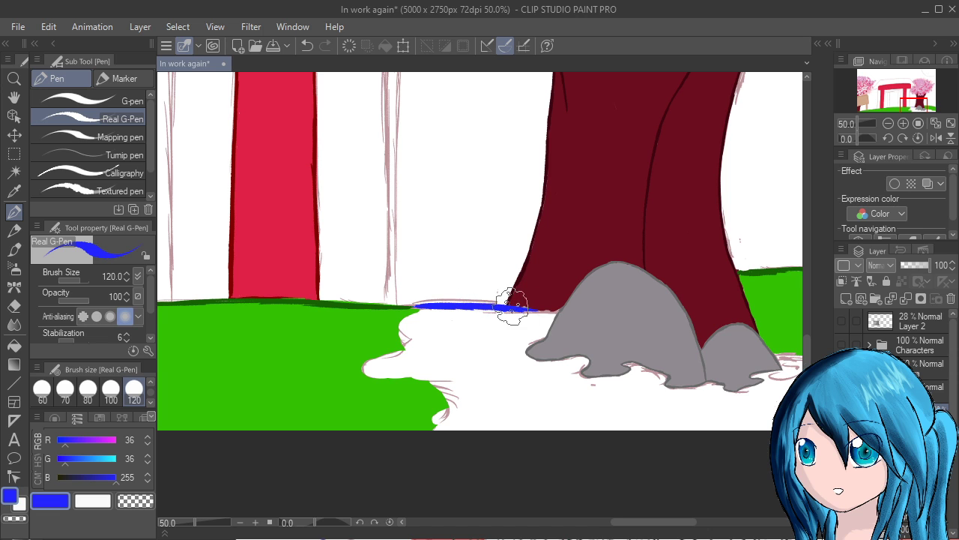
mouse_move(510, 305)
left_mouse_down()
mouse_move(555, 310)
mouse_move(407, 301)
mouse_move(423, 308)
mouse_move(409, 313)
mouse_move(408, 346)
mouse_move(389, 362)
left_mouse_up()
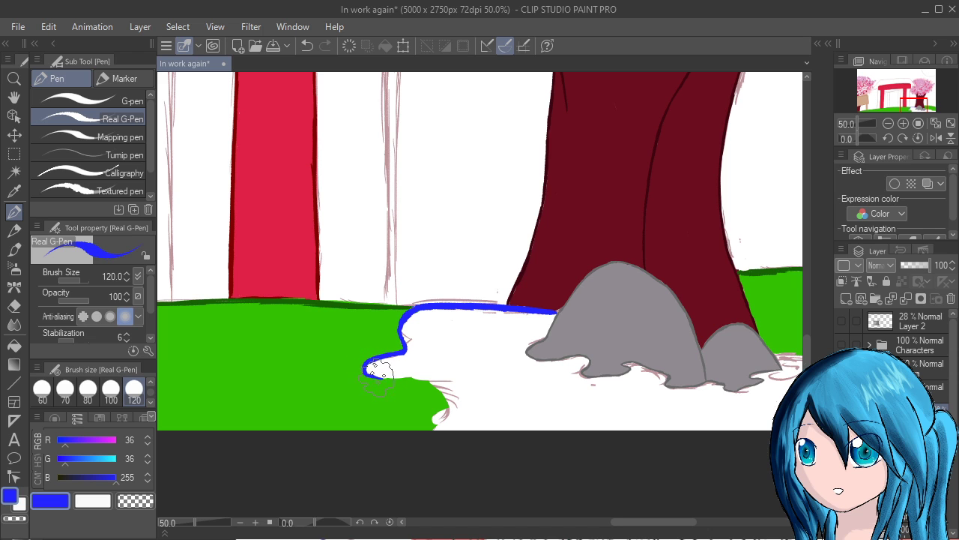
mouse_move(390, 371)
left_mouse_down()
mouse_move(436, 385)
mouse_move(448, 406)
mouse_move(437, 416)
left_mouse_up()
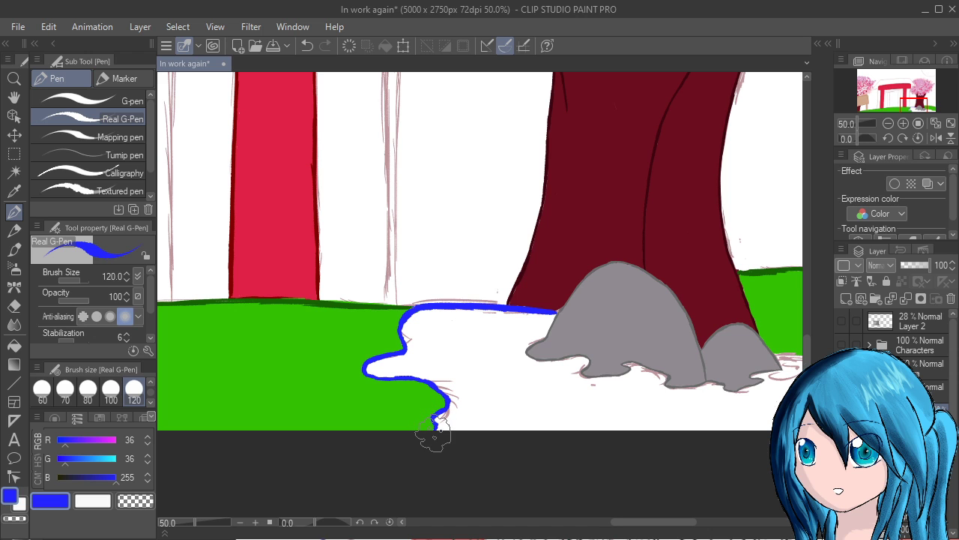
Outline the lower edge of the grassy rise beyond the tree in blue, from the small rock to the canvas edge
left_click_drag(671, 421, 513, 417)
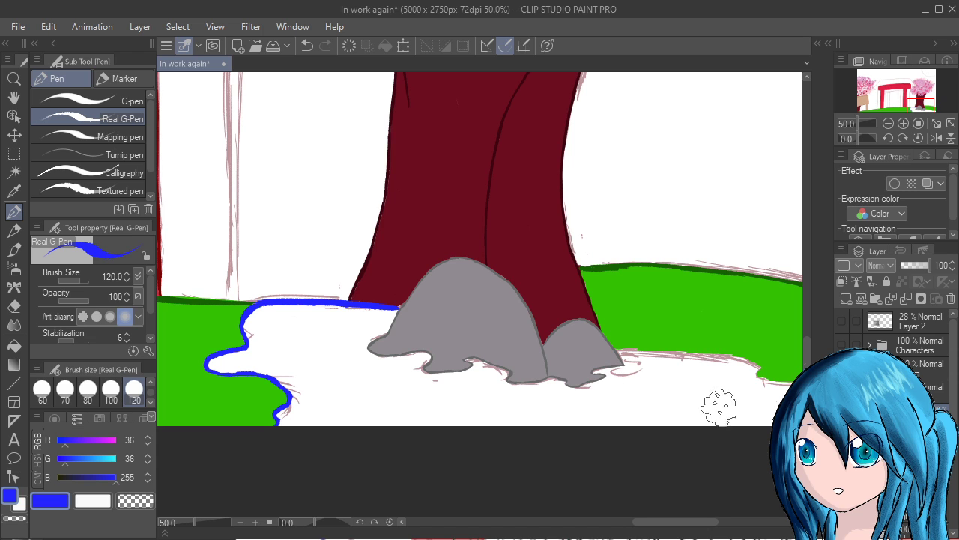
left_click_drag(723, 402, 603, 375)
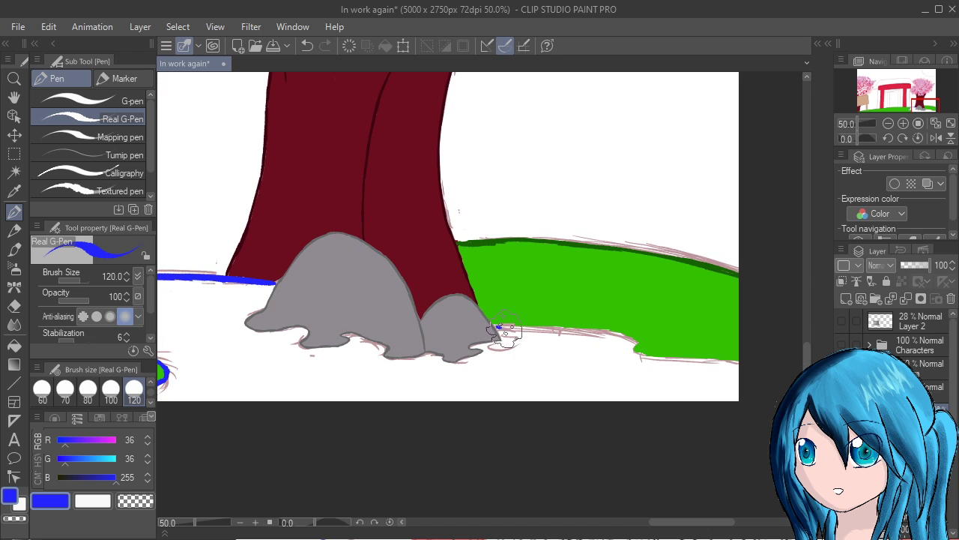
mouse_move(501, 329)
left_mouse_down()
mouse_move(606, 332)
mouse_move(580, 333)
left_mouse_up()
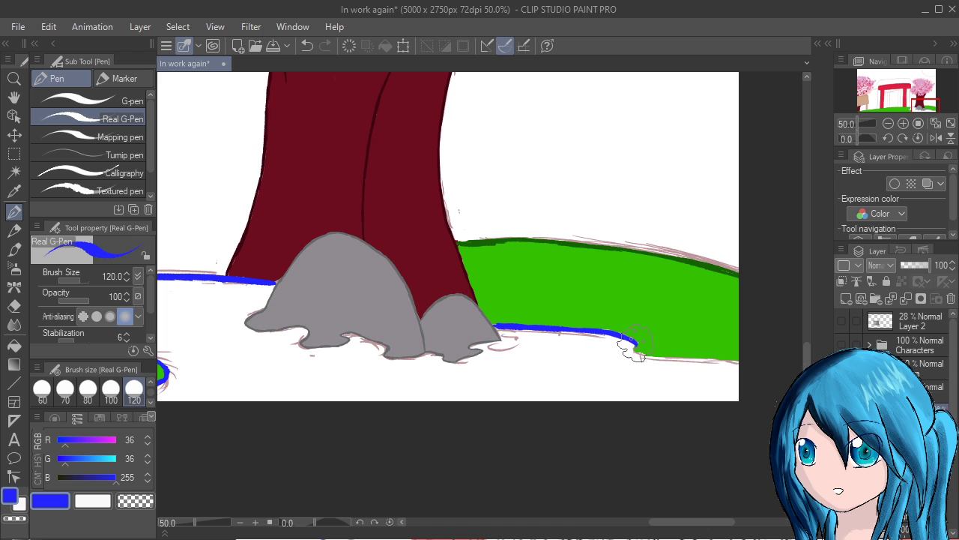
mouse_move(630, 346)
left_mouse_down()
mouse_move(654, 349)
mouse_move(637, 342)
mouse_move(646, 356)
mouse_move(705, 354)
left_mouse_up()
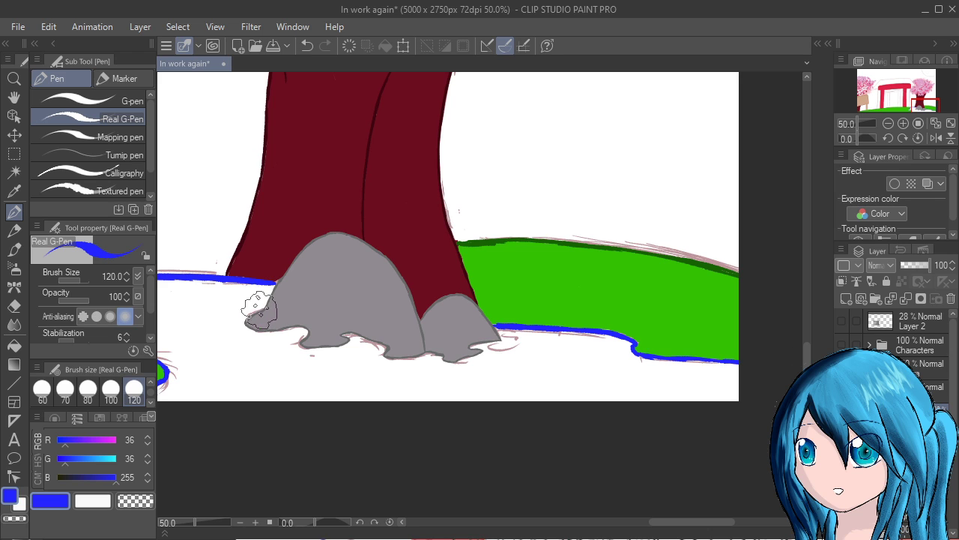
Trace the wavy base of both rocks in blue and join it to the blue line under the grassy rise
mouse_move(261, 311)
left_mouse_down()
mouse_move(244, 323)
mouse_move(260, 334)
mouse_move(254, 330)
mouse_move(298, 328)
mouse_move(305, 337)
mouse_move(304, 328)
mouse_move(299, 343)
mouse_move(316, 349)
left_mouse_up()
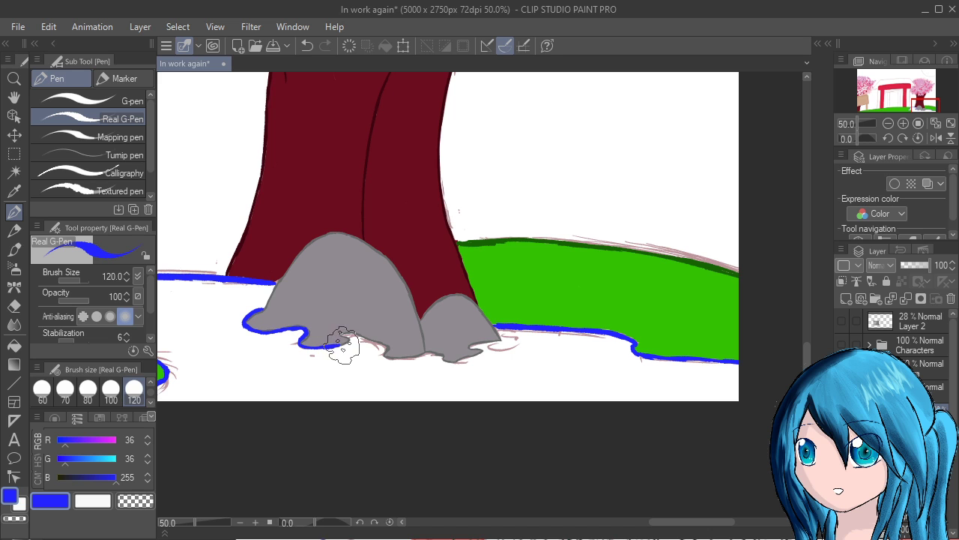
scroll(354, 331, "up", 5)
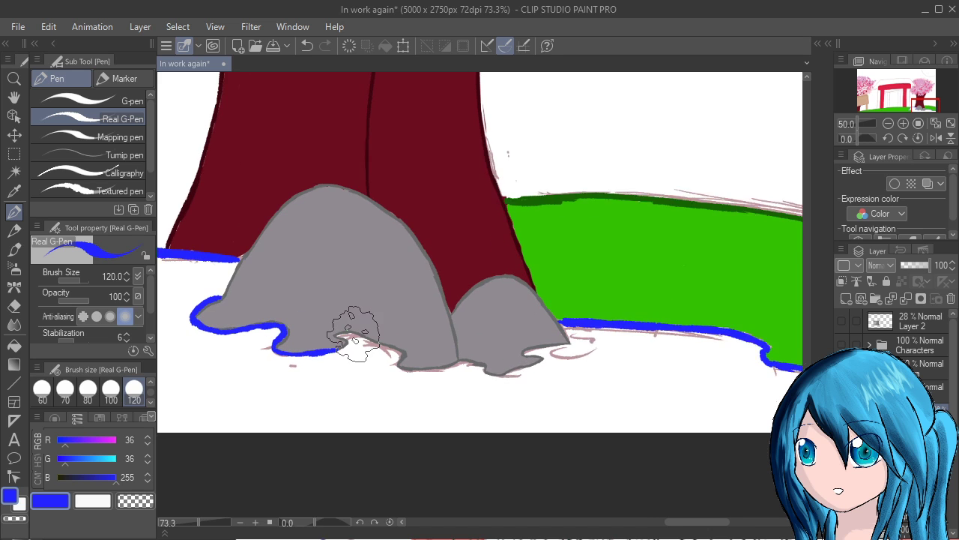
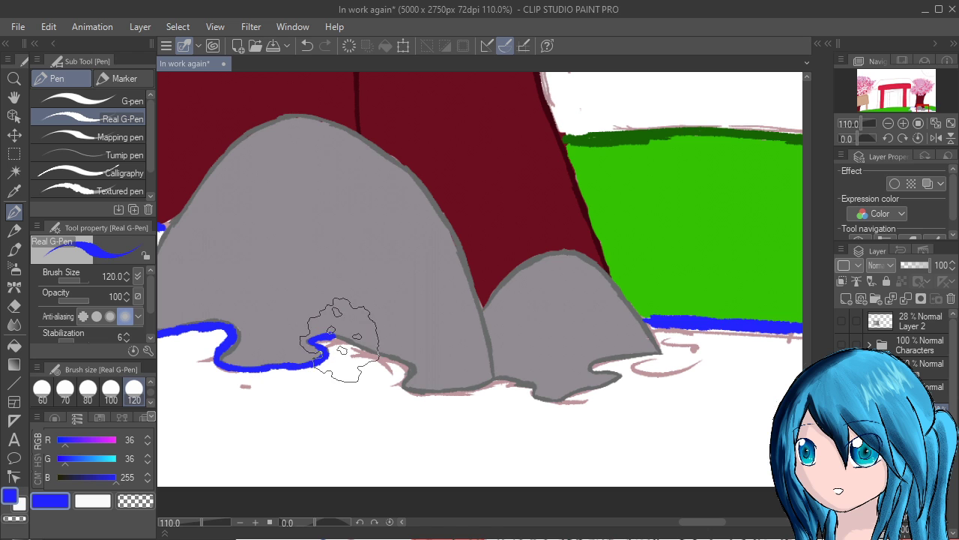
mouse_move(336, 339)
left_mouse_down()
mouse_move(375, 362)
mouse_move(362, 348)
mouse_move(405, 363)
mouse_move(377, 355)
mouse_move(411, 373)
mouse_move(400, 363)
mouse_move(401, 383)
mouse_move(410, 378)
mouse_move(404, 365)
mouse_move(400, 383)
mouse_move(409, 373)
mouse_move(415, 394)
mouse_move(405, 387)
mouse_move(419, 394)
mouse_move(422, 379)
mouse_move(452, 387)
mouse_move(423, 404)
mouse_move(409, 392)
mouse_move(502, 382)
mouse_move(493, 382)
mouse_move(544, 401)
mouse_move(534, 396)
mouse_move(585, 399)
mouse_move(626, 377)
mouse_move(611, 364)
mouse_move(595, 367)
mouse_move(629, 377)
mouse_move(661, 356)
left_mouse_up()
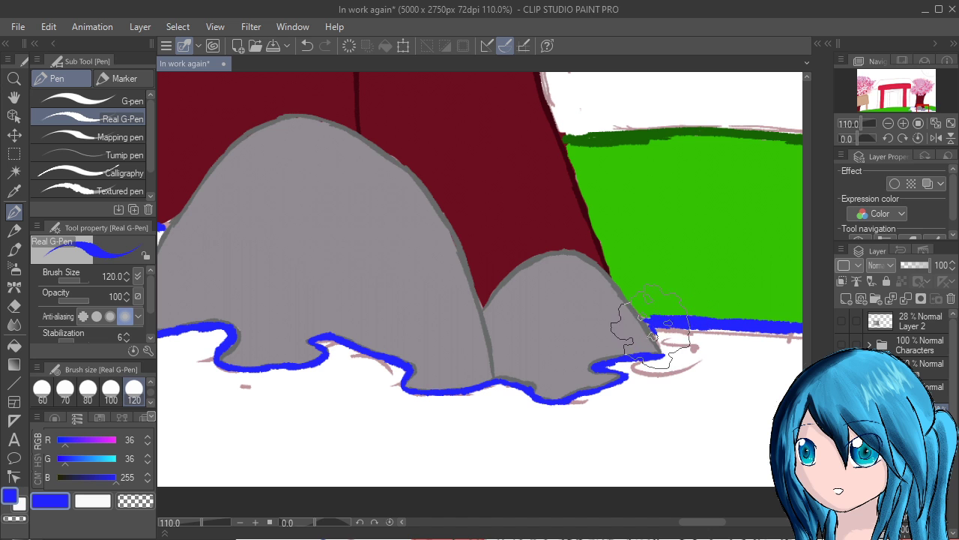
mouse_move(651, 328)
left_mouse_down()
mouse_move(665, 346)
mouse_move(648, 346)
mouse_move(671, 356)
mouse_move(652, 344)
mouse_move(657, 337)
left_mouse_up()
Switch to a lower layer and test a pale lavender, RGB 216, 203, 229, below the rocks with Real G-Pen and Calligraphy strokes
left_click(913, 438)
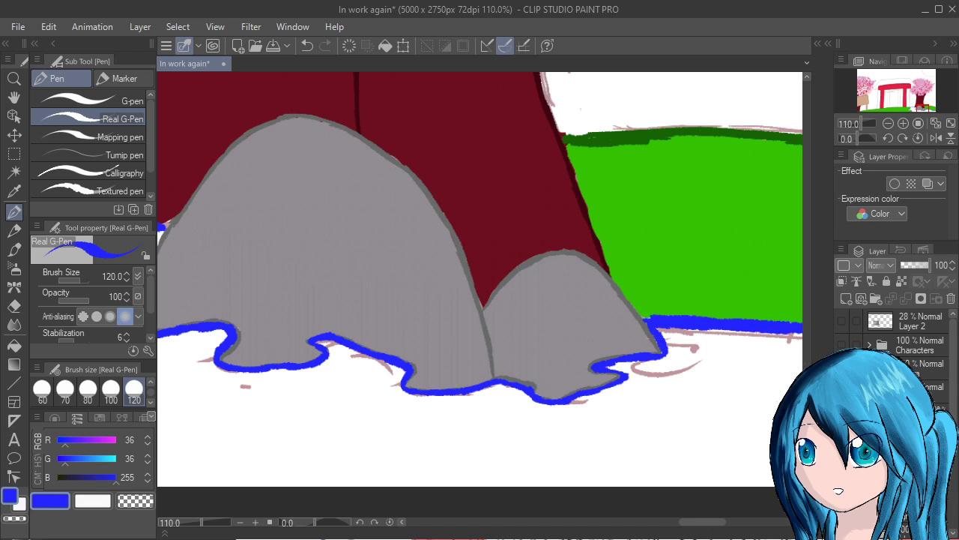
left_click(105, 459)
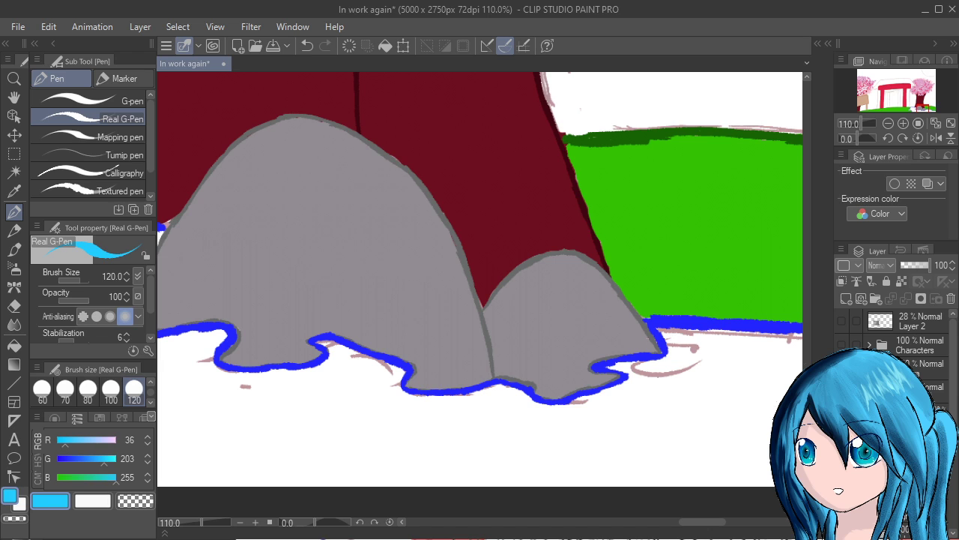
left_click_drag(65, 441, 106, 441)
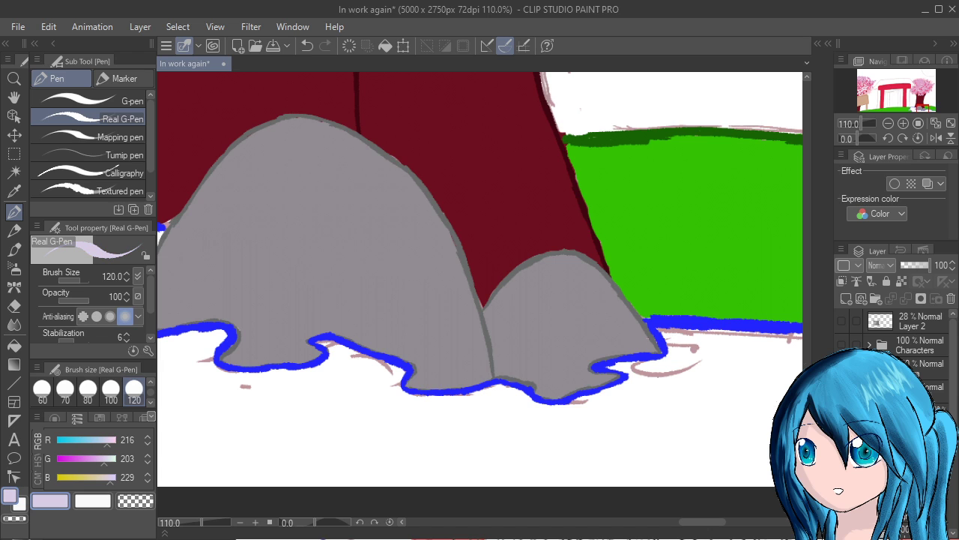
left_click_drag(262, 424, 337, 430)
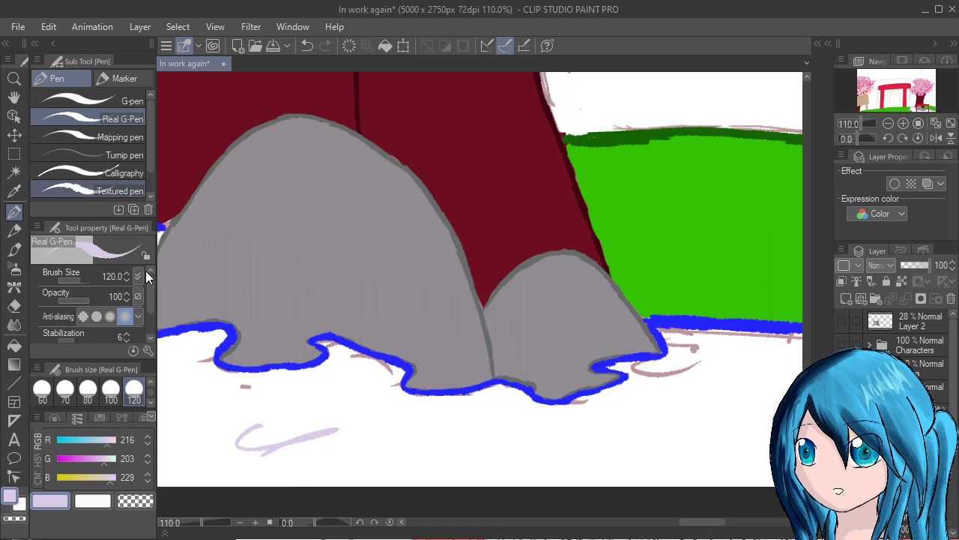
left_click(113, 173)
mouse_move(258, 405)
left_mouse_down()
mouse_move(258, 442)
mouse_move(251, 416)
mouse_move(345, 490)
left_mouse_up()
Change the color to pale cyan, RGB 213, 255, 255, and paint it over the lavender patch with the Calligraphy pen
left_click(100, 459)
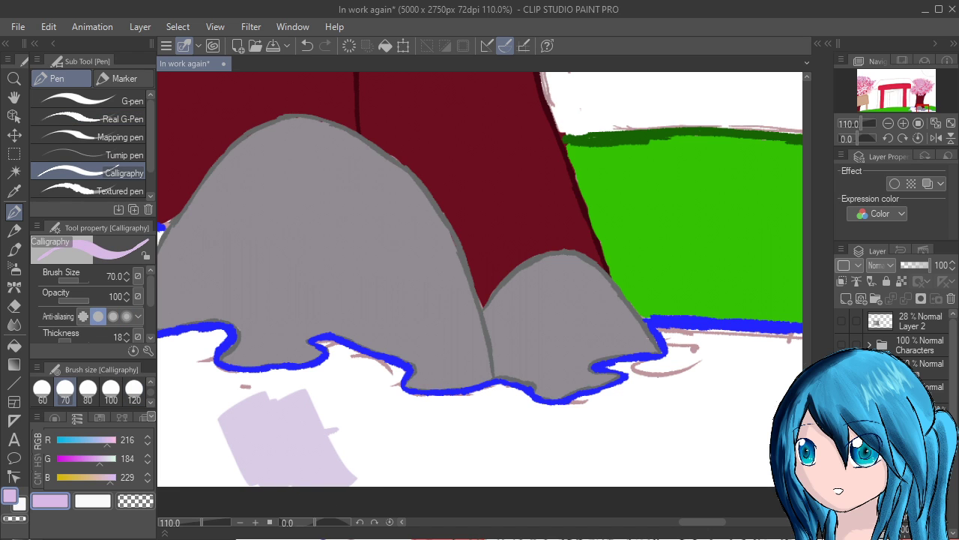
left_click(95, 477)
mouse_move(107, 440)
left_mouse_down()
mouse_move(117, 440)
mouse_move(117, 478)
mouse_move(95, 459)
mouse_move(116, 459)
mouse_move(108, 440)
left_mouse_up()
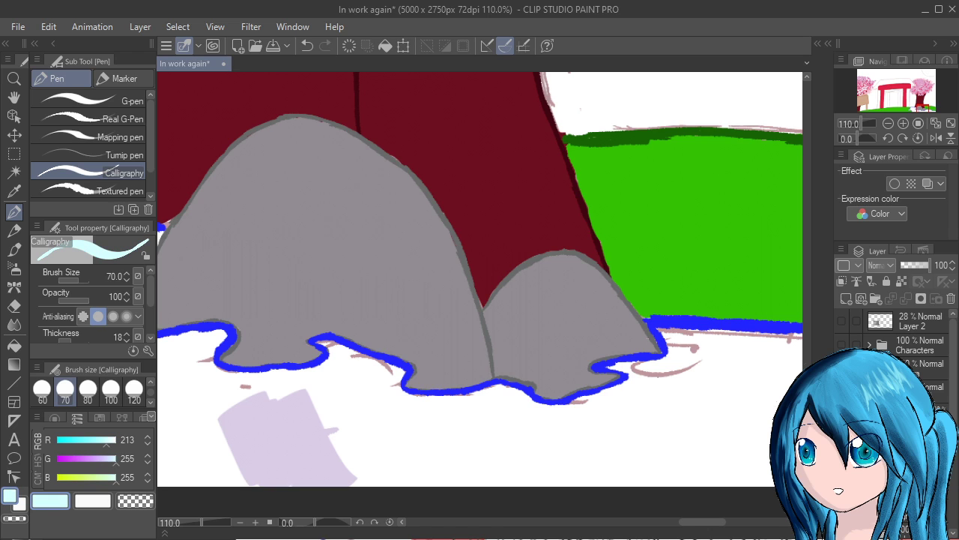
mouse_move(253, 411)
left_mouse_down()
mouse_move(239, 442)
mouse_move(250, 449)
mouse_move(253, 396)
mouse_move(283, 471)
mouse_move(268, 439)
mouse_move(321, 454)
mouse_move(338, 443)
left_mouse_up()
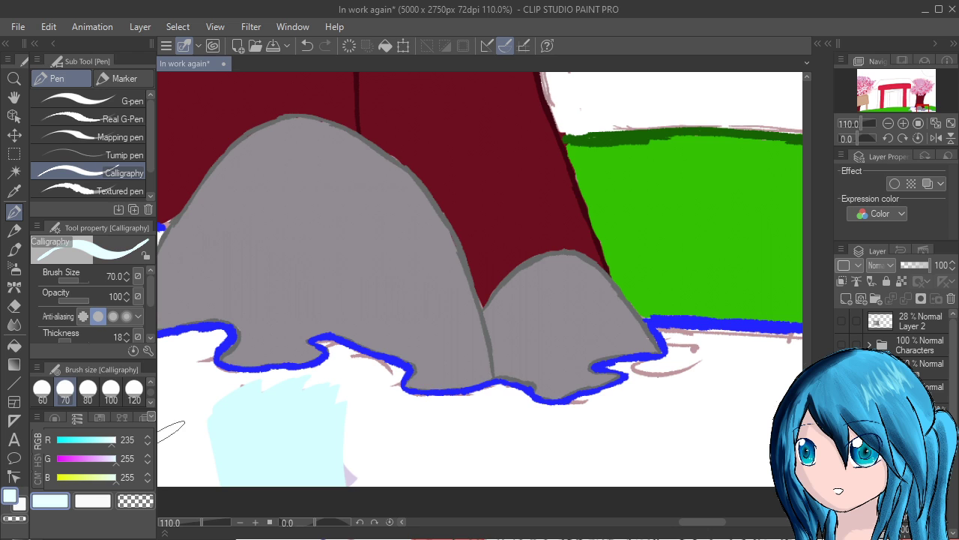
Lighten the color to RGB 241, 255, 255 and paint it over the cyan patch and the water beside the small rock
mouse_move(170, 431)
left_mouse_down()
mouse_move(246, 408)
mouse_move(255, 491)
mouse_move(224, 400)
mouse_move(243, 471)
mouse_move(233, 452)
mouse_move(260, 393)
mouse_move(260, 461)
left_mouse_up()
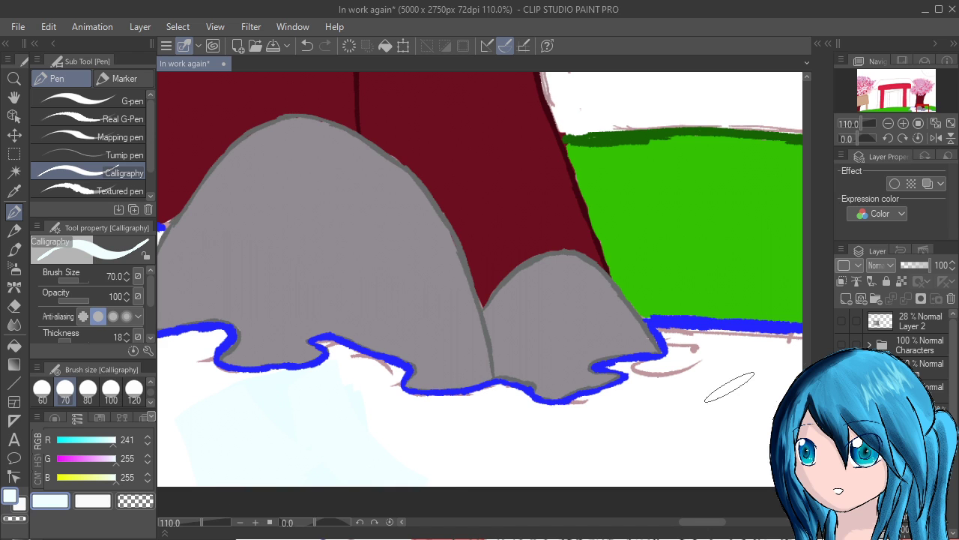
mouse_move(729, 387)
left_mouse_down()
mouse_move(709, 355)
mouse_move(689, 368)
left_mouse_up()
left_click_drag(678, 335, 754, 346)
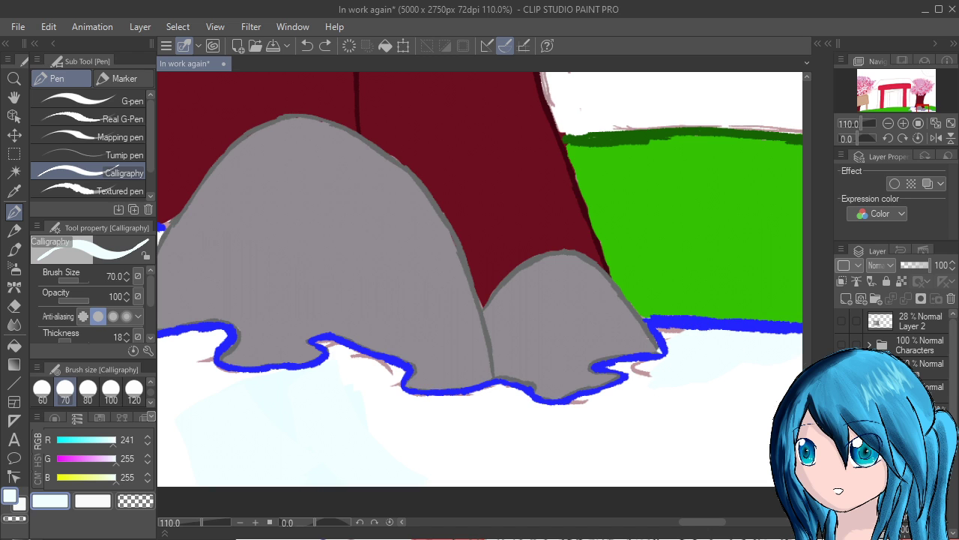
key("ctrl+z")
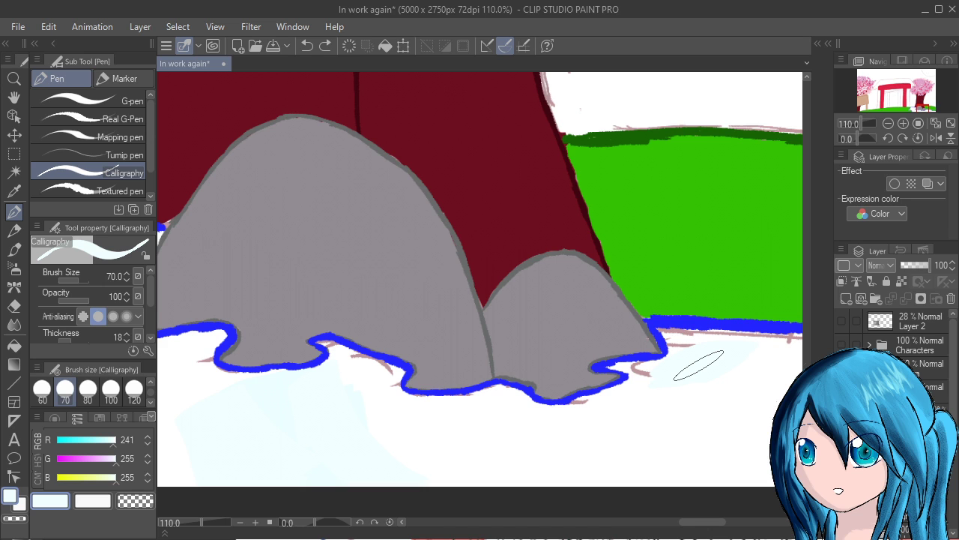
Paint the pale cyan along the inner side of the blue outline by the grass bank before the large rock
left_click_drag(300, 420, 578, 390)
left_click_drag(341, 471, 460, 514)
scroll(460, 513, "left", 3)
scroll(460, 513, "up", 1)
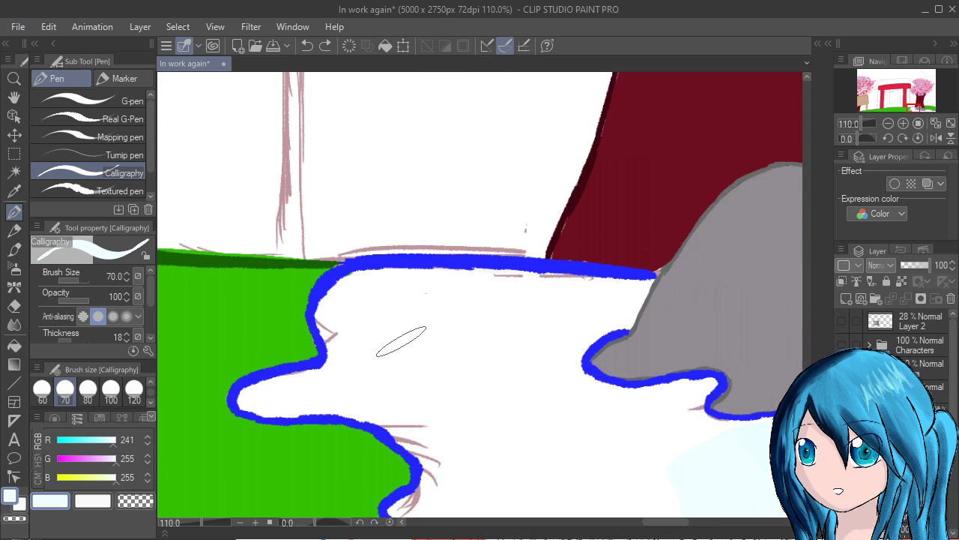
mouse_move(343, 281)
left_mouse_down()
mouse_move(338, 322)
mouse_move(340, 305)
mouse_move(345, 344)
left_mouse_up()
key("ctrl+z")
mouse_move(350, 302)
left_mouse_down()
mouse_move(351, 335)
mouse_move(340, 308)
left_mouse_up()
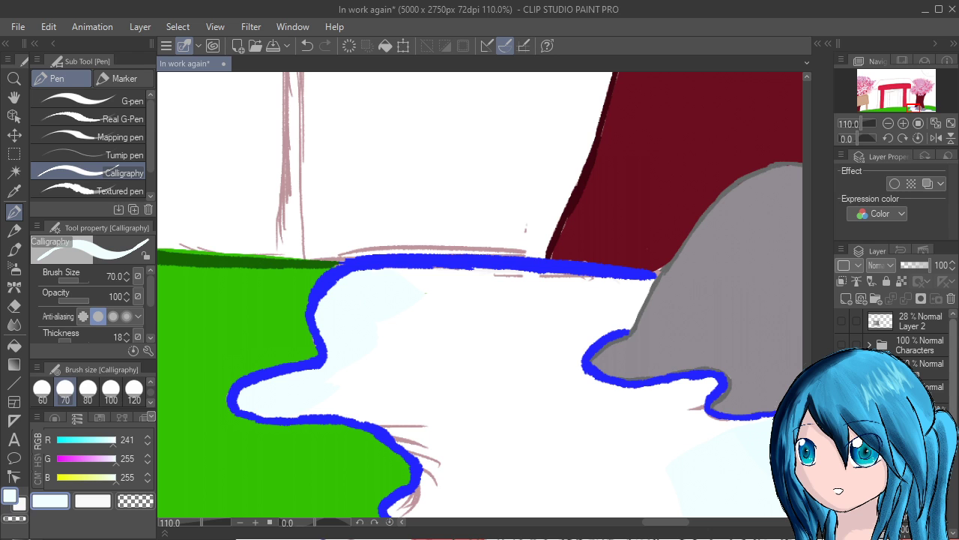
Hide the white background layer at the end of the layer stack
scroll(892, 352, "down", 3)
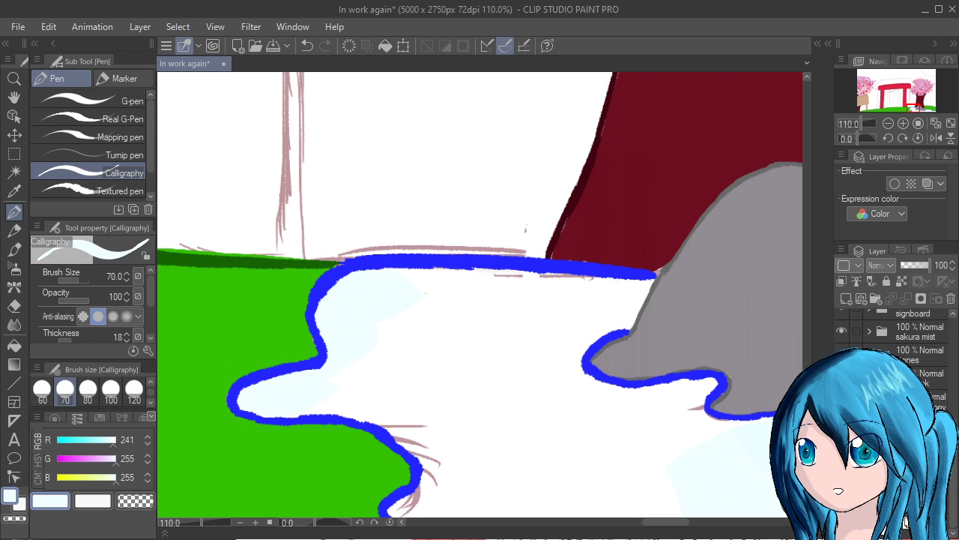
left_click(841, 522)
scroll(892, 352, "up", 4)
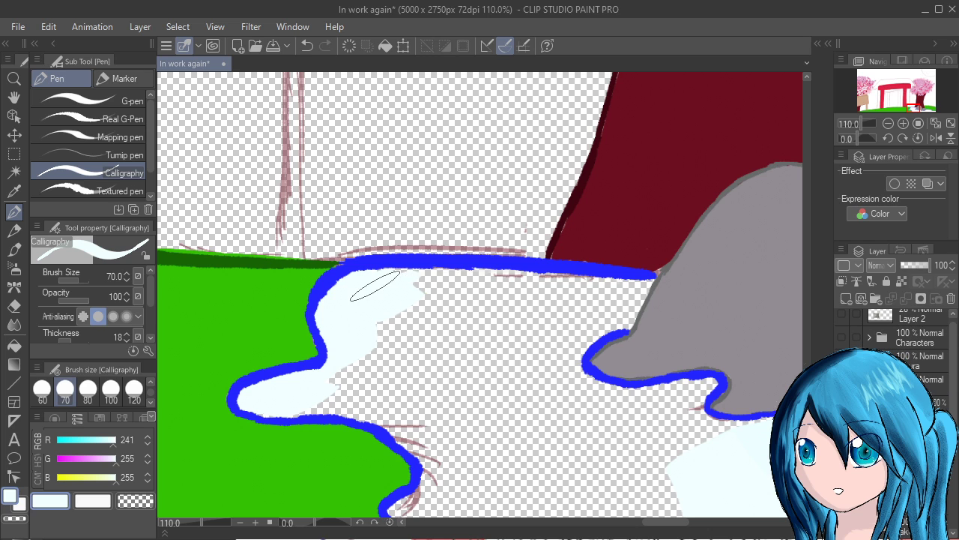
Fill the water between the grass bank and the large rock with pale cyan using the Calligraphy pen
mouse_move(372, 285)
left_mouse_down()
mouse_move(450, 278)
mouse_move(402, 281)
mouse_move(544, 291)
mouse_move(394, 280)
mouse_move(603, 293)
mouse_move(408, 313)
mouse_move(497, 310)
mouse_move(403, 332)
mouse_move(453, 345)
mouse_move(375, 347)
mouse_move(357, 367)
mouse_move(367, 381)
mouse_move(345, 399)
mouse_move(420, 378)
mouse_move(354, 399)
mouse_move(412, 424)
mouse_move(439, 459)
mouse_move(401, 508)
mouse_move(587, 507)
left_mouse_up()
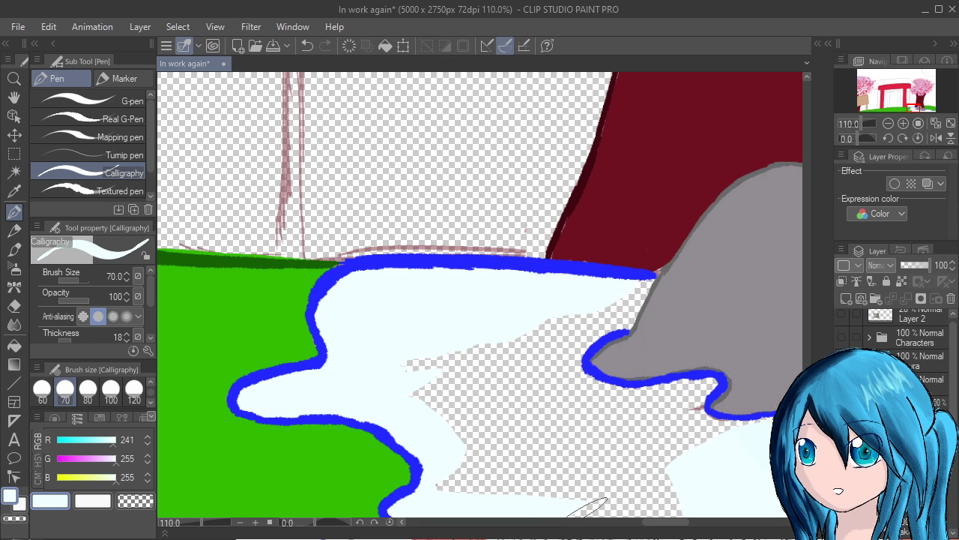
left_click_drag(413, 336, 444, 486)
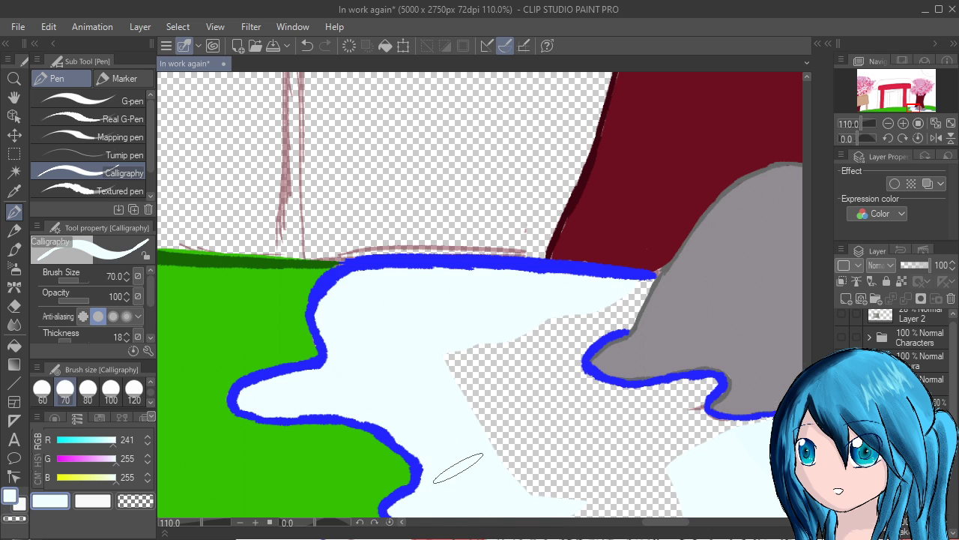
mouse_move(443, 343)
left_mouse_down()
mouse_move(548, 470)
mouse_move(481, 368)
mouse_move(539, 496)
mouse_move(500, 427)
mouse_move(498, 362)
mouse_move(545, 457)
mouse_move(575, 491)
left_mouse_up()
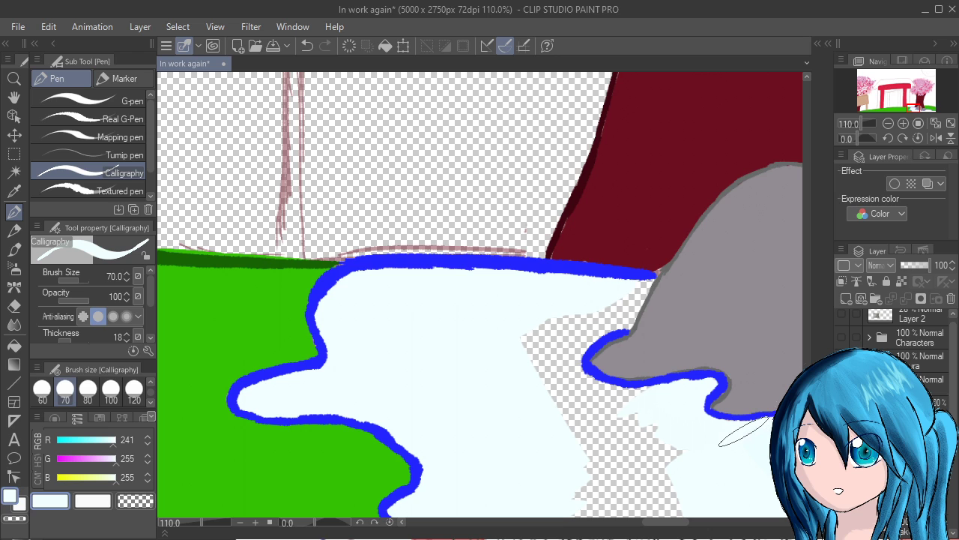
mouse_move(651, 425)
left_mouse_down()
mouse_move(566, 417)
mouse_move(533, 317)
mouse_move(552, 379)
mouse_move(537, 329)
mouse_move(570, 387)
mouse_move(565, 310)
mouse_move(576, 355)
mouse_move(551, 410)
mouse_move(589, 446)
left_mouse_up()
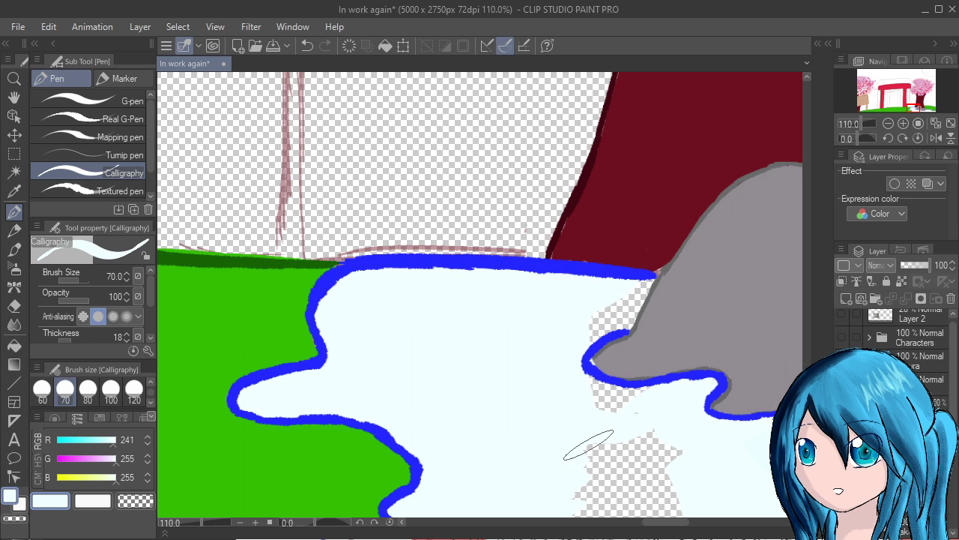
key("ctrl+z")
key("ctrl+z")
mouse_move(557, 320)
left_mouse_down()
mouse_move(557, 393)
mouse_move(572, 396)
mouse_move(559, 401)
mouse_move(588, 397)
mouse_move(568, 381)
mouse_move(625, 427)
mouse_move(573, 386)
mouse_move(651, 422)
left_mouse_up()
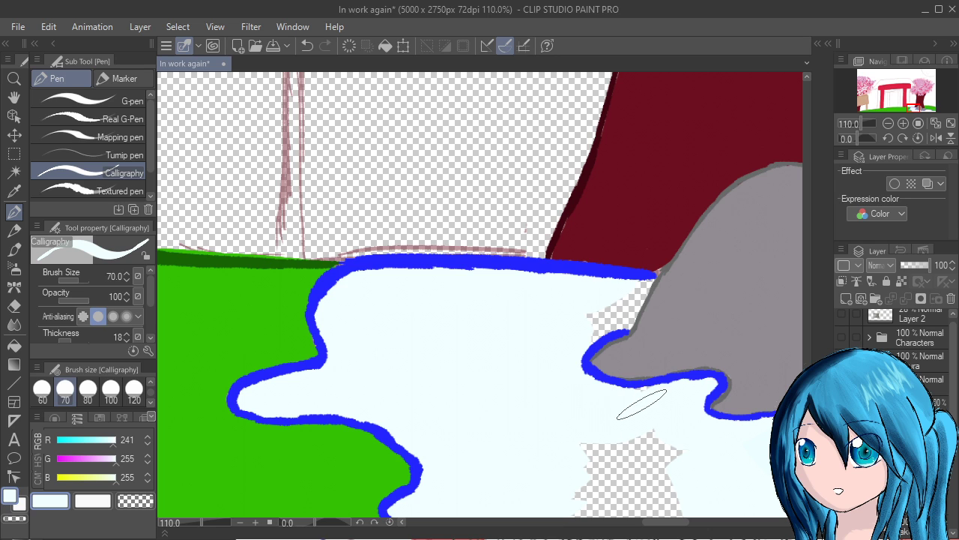
Close the remaining gaps along the canvas's lower edge and against the large rock, finishing with the Real G-Pen
mouse_move(651, 407)
left_mouse_down()
mouse_move(635, 458)
mouse_move(590, 510)
mouse_move(595, 457)
mouse_move(631, 442)
mouse_move(662, 461)
mouse_move(665, 499)
mouse_move(650, 436)
mouse_move(613, 416)
mouse_move(654, 443)
mouse_move(609, 431)
left_mouse_up()
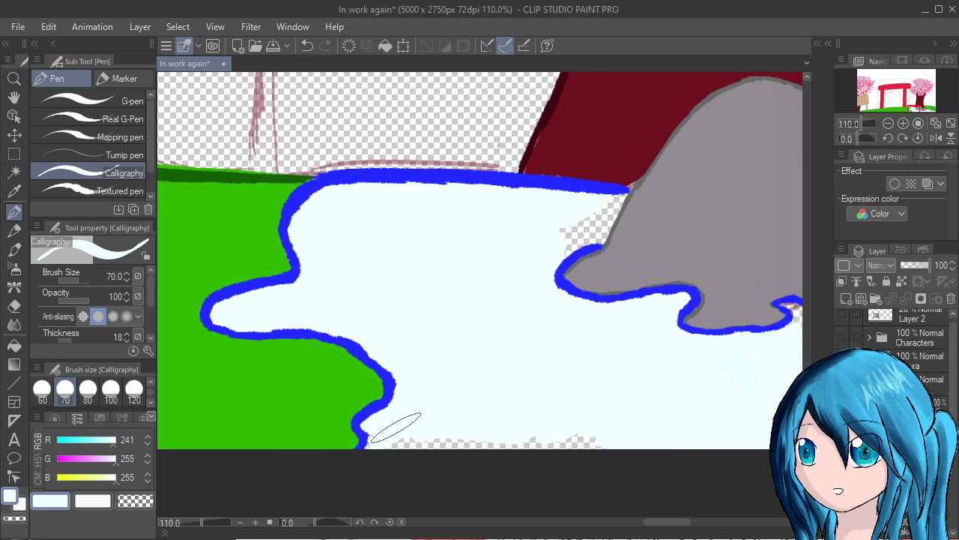
mouse_move(422, 439)
left_mouse_down()
mouse_move(512, 447)
mouse_move(661, 440)
left_mouse_up()
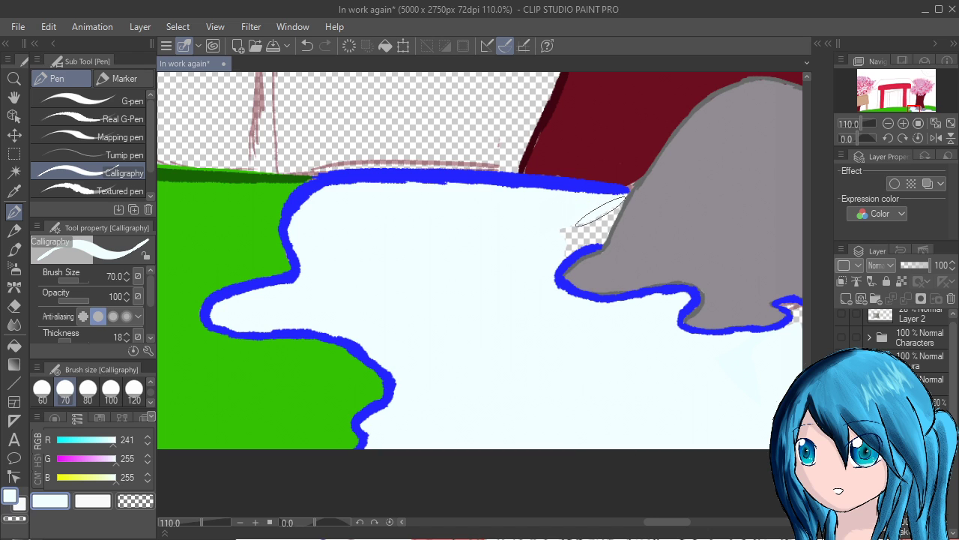
mouse_move(600, 213)
left_mouse_down()
mouse_move(563, 250)
mouse_move(576, 247)
left_mouse_up()
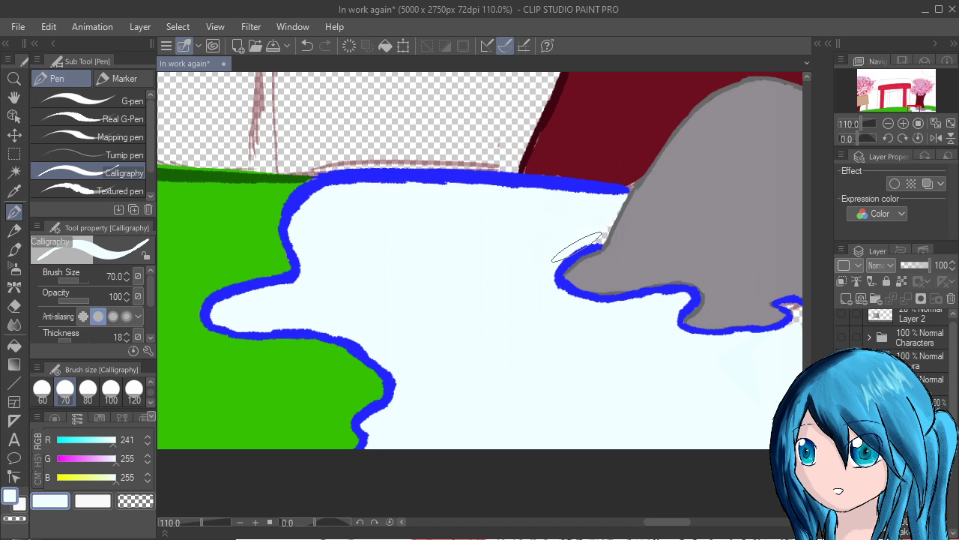
left_click(122, 118)
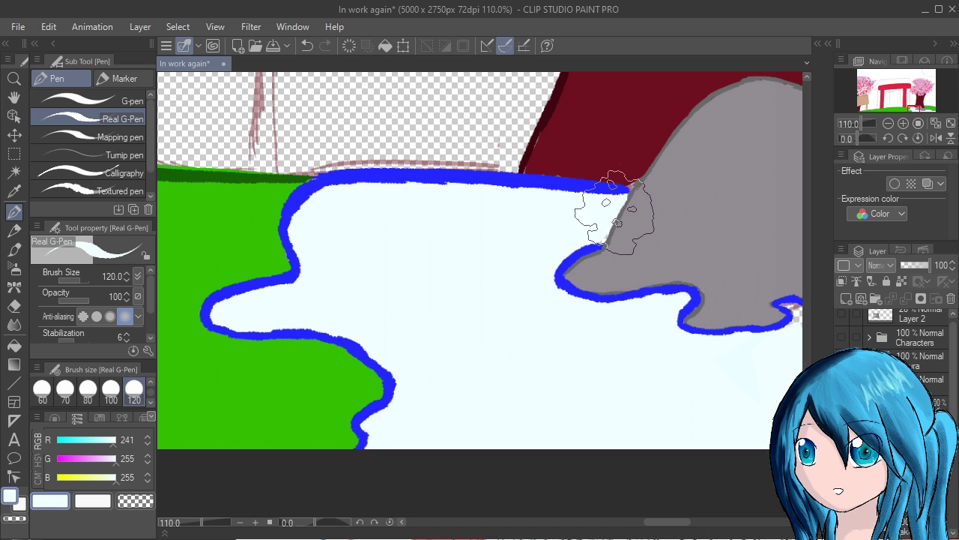
scroll(615, 214, "up", 5)
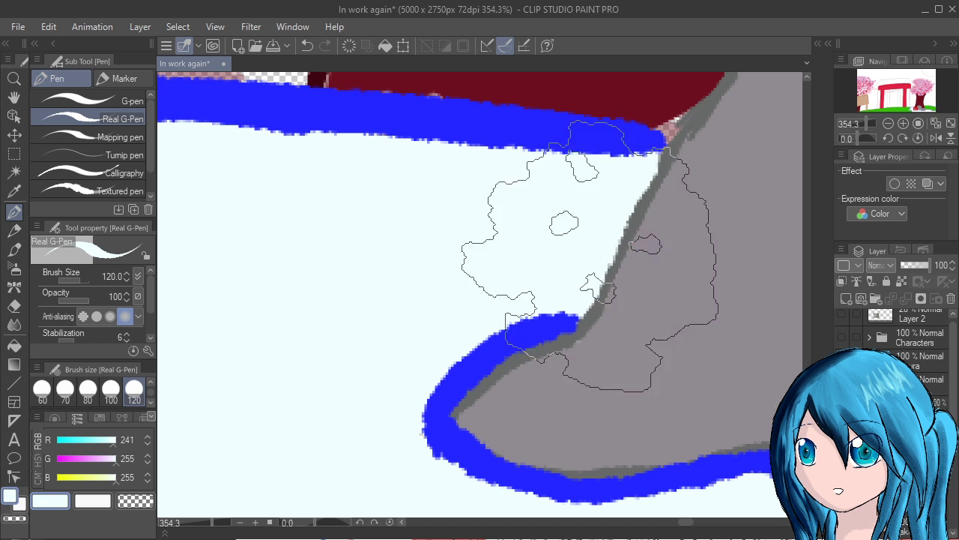
scroll(615, 289, "down", 4)
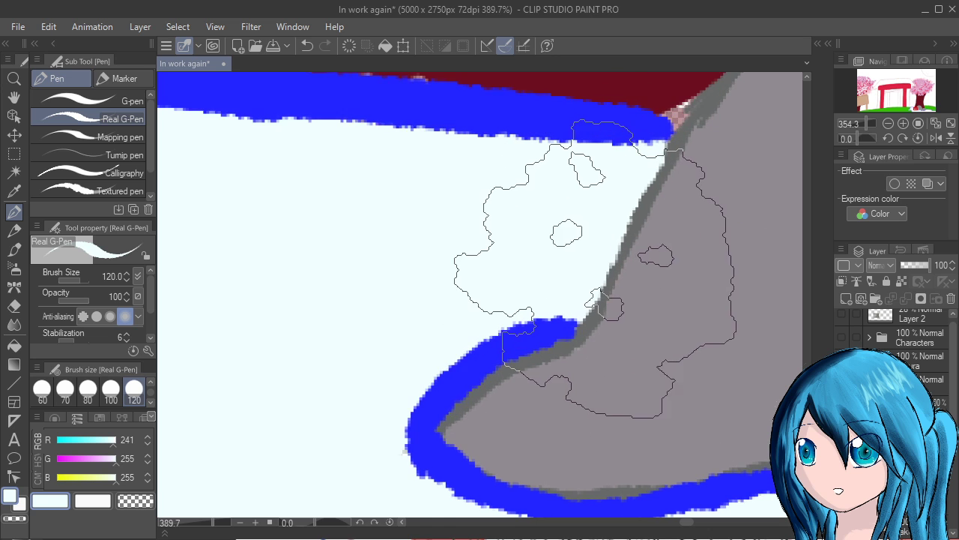
scroll(645, 308, "down", 1)
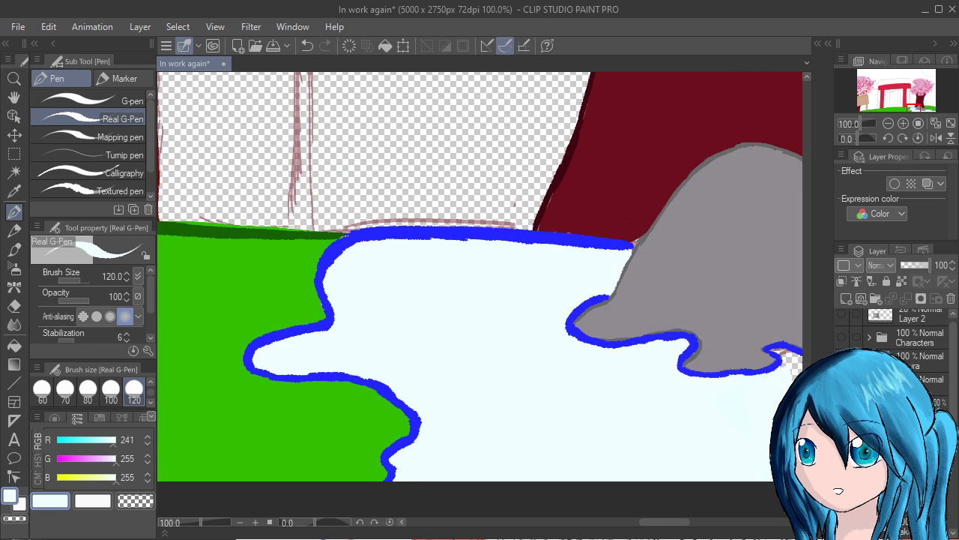
Paint pale cyan into the water notch under the large rock's wavy base with the Real G-Pen at size 120
left_click_drag(796, 514, 449, 473)
scroll(525, 300, "up", 4)
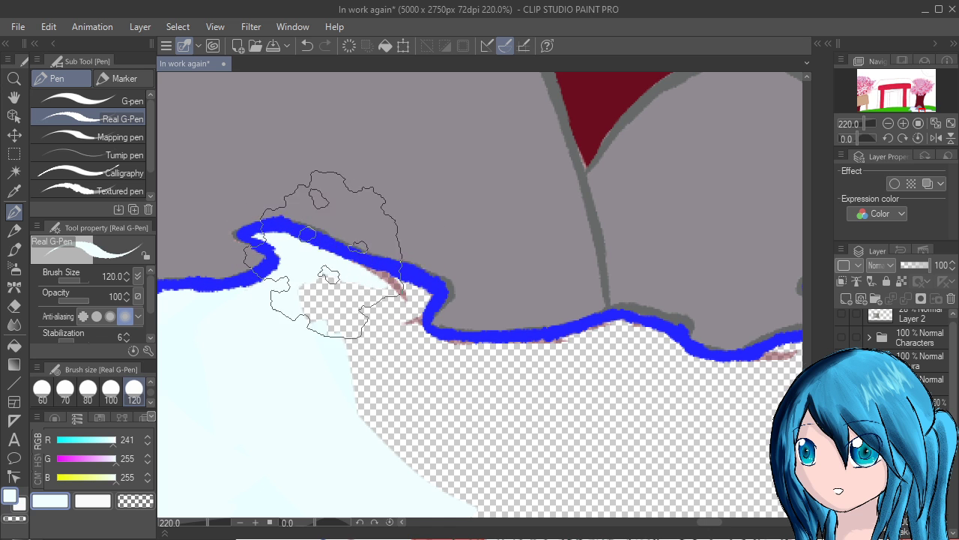
mouse_move(325, 255)
left_mouse_down()
mouse_move(417, 290)
mouse_move(394, 285)
left_mouse_up()
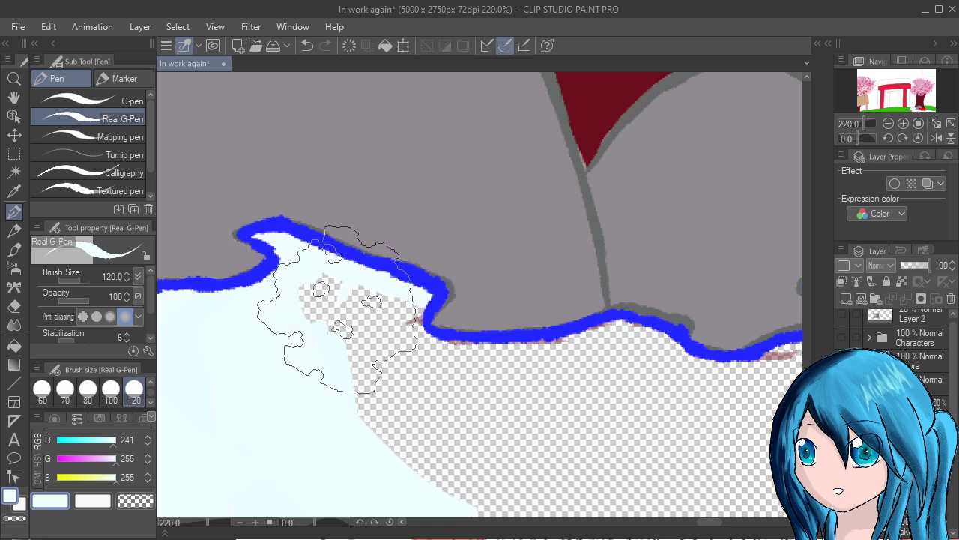
mouse_move(338, 309)
left_mouse_down()
mouse_move(300, 336)
mouse_move(342, 289)
mouse_move(325, 325)
mouse_move(350, 327)
left_mouse_up()
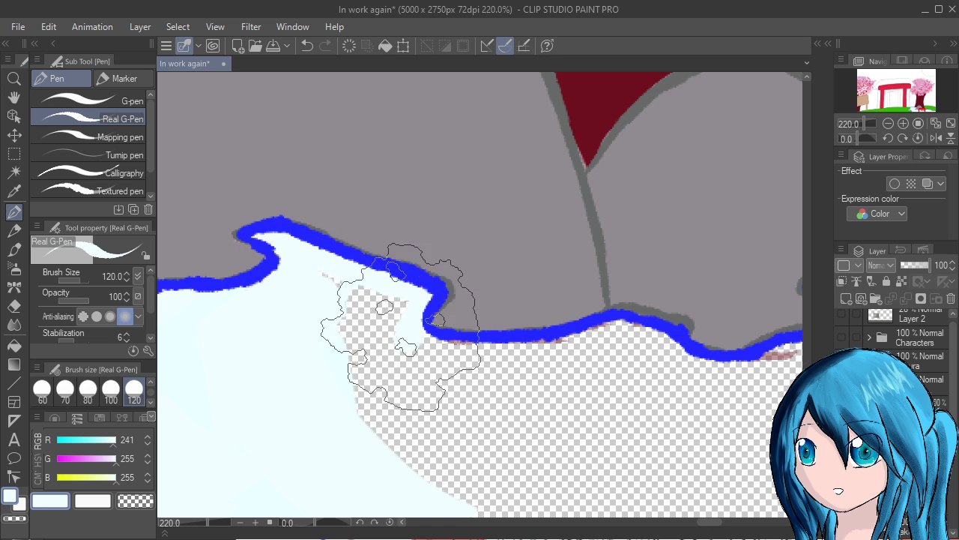
left_click_drag(402, 331, 400, 317)
left_click_drag(321, 279, 330, 283)
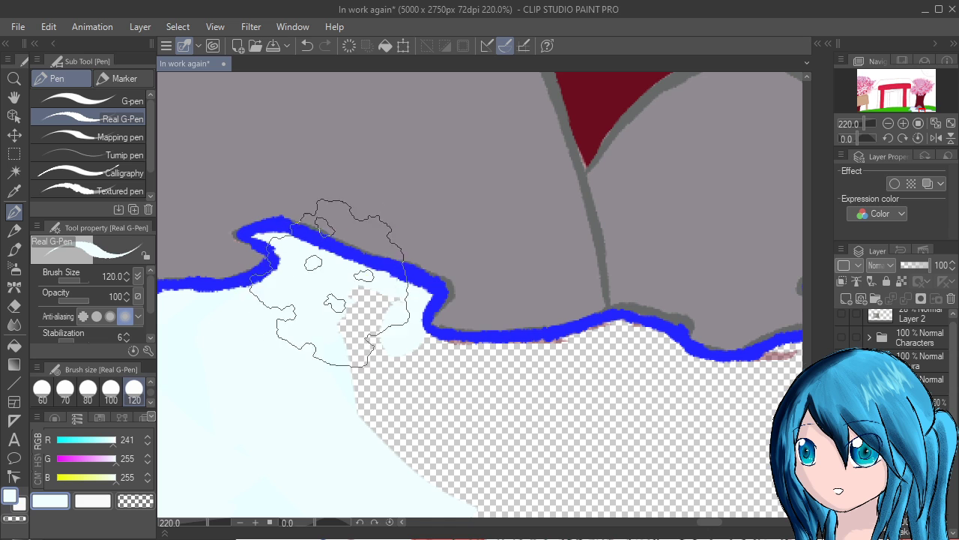
Extend the pale cyan below both rocks and past the small rock with the Calligraphy pen at size 70
left_click(123, 172)
mouse_move(343, 317)
left_mouse_down()
mouse_move(373, 340)
mouse_move(367, 373)
mouse_move(495, 487)
mouse_move(407, 386)
mouse_move(435, 421)
mouse_move(613, 483)
mouse_move(429, 435)
mouse_move(564, 489)
mouse_move(665, 505)
left_mouse_up()
mouse_move(399, 371)
left_mouse_down()
mouse_move(392, 377)
mouse_move(396, 368)
mouse_move(457, 377)
mouse_move(578, 349)
mouse_move(509, 384)
mouse_move(533, 407)
mouse_move(654, 467)
mouse_move(610, 446)
mouse_move(454, 413)
left_mouse_up()
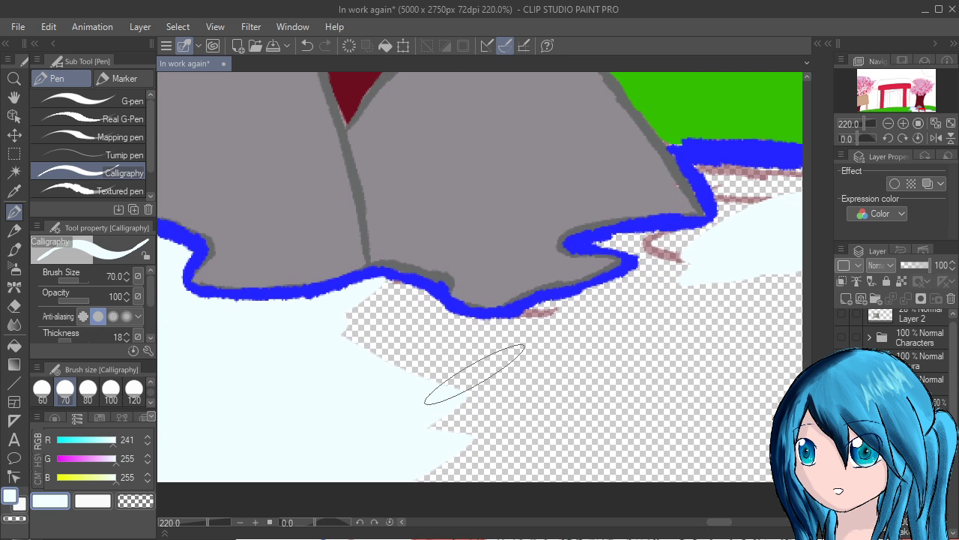
mouse_move(475, 375)
left_mouse_down()
mouse_move(322, 325)
mouse_move(375, 315)
mouse_move(562, 390)
mouse_move(493, 342)
mouse_move(427, 355)
mouse_move(599, 300)
mouse_move(696, 371)
mouse_move(586, 383)
mouse_move(701, 392)
mouse_move(620, 426)
mouse_move(669, 425)
left_mouse_up()
mouse_move(724, 458)
left_mouse_down()
mouse_move(571, 424)
mouse_move(490, 423)
left_mouse_up()
mouse_move(439, 240)
left_mouse_down()
mouse_move(376, 270)
mouse_move(418, 289)
mouse_move(535, 252)
mouse_move(366, 341)
mouse_move(569, 226)
mouse_move(447, 310)
mouse_move(607, 281)
mouse_move(479, 293)
mouse_move(524, 193)
left_mouse_up()
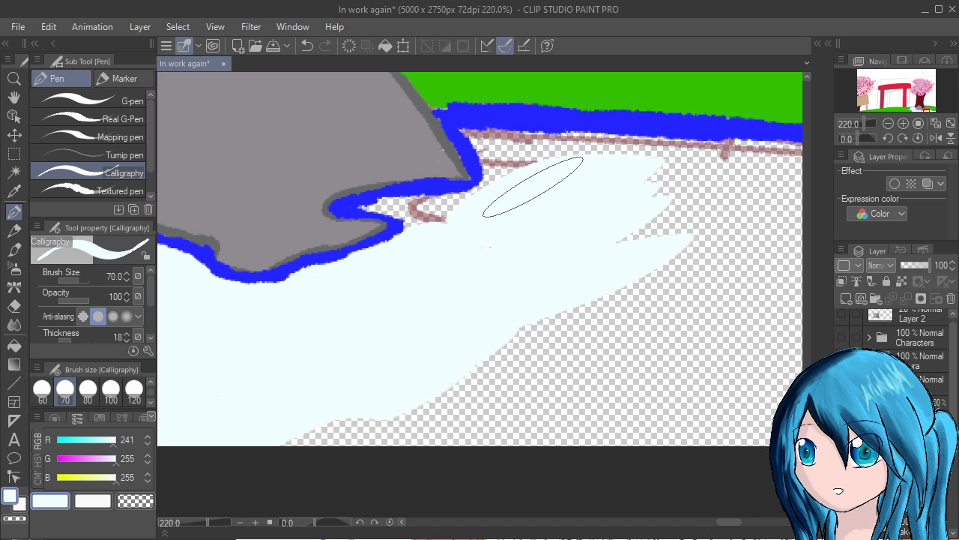
Fill the small rock's notch and the corner where it meets the grassy rise with the Real G-Pen
left_click(123, 119)
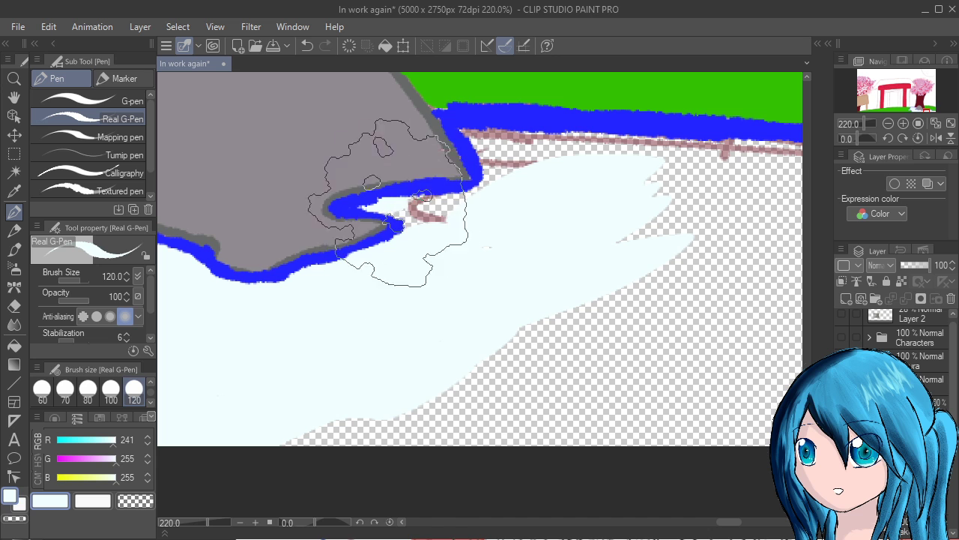
mouse_move(396, 206)
left_mouse_down()
mouse_move(470, 199)
mouse_move(454, 218)
left_mouse_up()
key("ctrl+z")
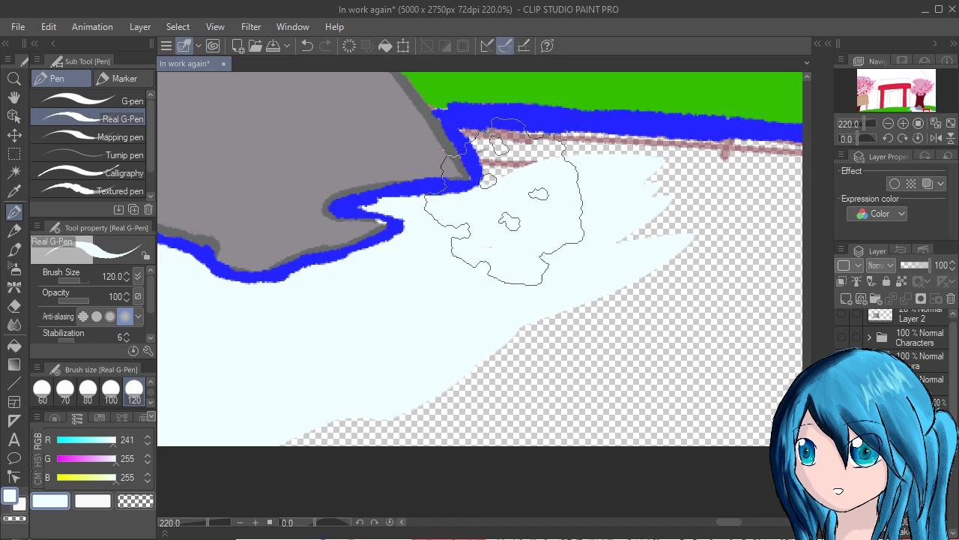
left_click_drag(485, 153, 508, 195)
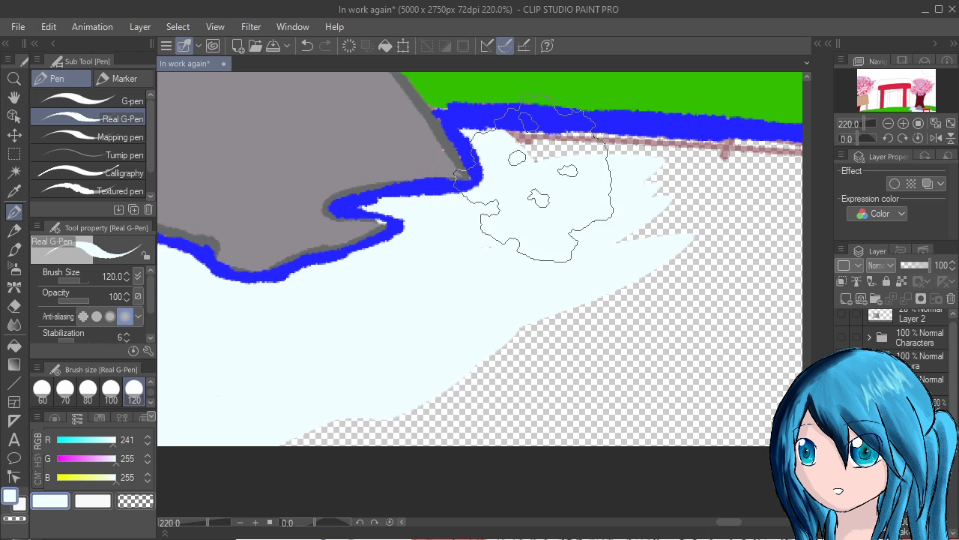
Fill the rest of the water under the grassy rise out to the canvas edge with the Calligraphy pen
left_click(113, 172)
mouse_move(519, 169)
left_mouse_down()
mouse_move(568, 164)
mouse_move(528, 139)
mouse_move(547, 153)
mouse_move(706, 176)
mouse_move(799, 206)
mouse_move(619, 222)
mouse_move(783, 299)
left_mouse_up()
mouse_move(290, 407)
left_mouse_down()
mouse_move(707, 439)
mouse_move(776, 431)
left_mouse_up()
left_click_drag(575, 385, 317, 387)
left_click_drag(224, 364, 348, 381)
mouse_move(207, 380)
left_mouse_down()
mouse_move(356, 263)
mouse_move(264, 347)
mouse_move(287, 321)
mouse_move(428, 372)
mouse_move(475, 439)
mouse_move(368, 383)
mouse_move(395, 350)
mouse_move(621, 215)
mouse_move(491, 172)
mouse_move(450, 172)
mouse_move(660, 183)
mouse_move(731, 205)
mouse_move(748, 221)
mouse_move(710, 269)
mouse_move(561, 267)
mouse_move(407, 293)
mouse_move(609, 407)
mouse_move(581, 446)
mouse_move(340, 437)
left_mouse_up()
mouse_move(487, 416)
left_mouse_down()
mouse_move(571, 412)
mouse_move(517, 428)
mouse_move(547, 386)
mouse_move(545, 347)
mouse_move(589, 335)
mouse_move(495, 319)
mouse_move(624, 306)
mouse_move(465, 305)
mouse_move(668, 298)
mouse_move(600, 279)
mouse_move(435, 273)
mouse_move(466, 253)
mouse_move(484, 220)
mouse_move(535, 268)
left_mouse_up()
left_click_drag(795, 504, 579, 528)
mouse_move(539, 334)
left_mouse_down()
mouse_move(447, 317)
mouse_move(561, 316)
mouse_move(551, 347)
mouse_move(739, 413)
mouse_move(600, 407)
mouse_move(499, 441)
mouse_move(578, 407)
left_mouse_up()
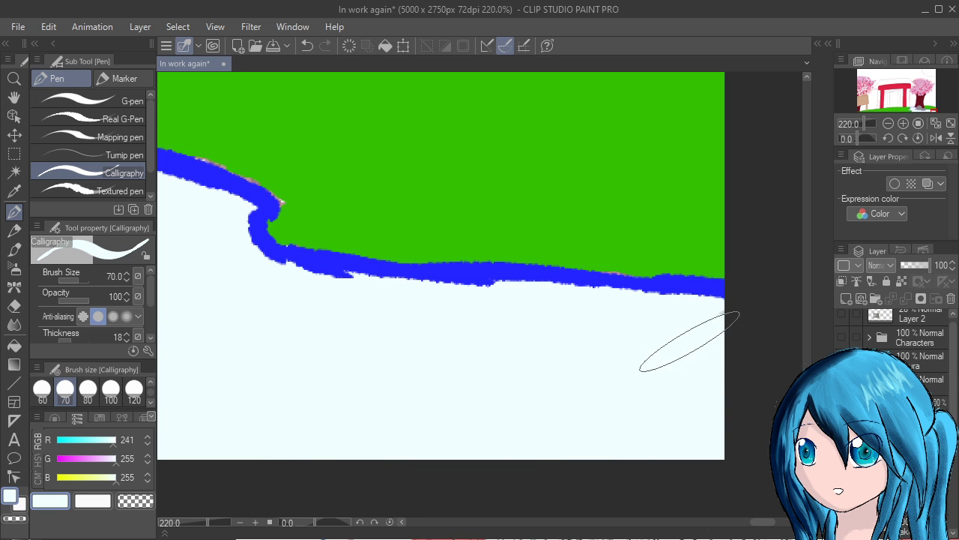
Touch up the small gap under the blue line beside the small rock with the Real G-Pen
left_click_drag(428, 505, 662, 539)
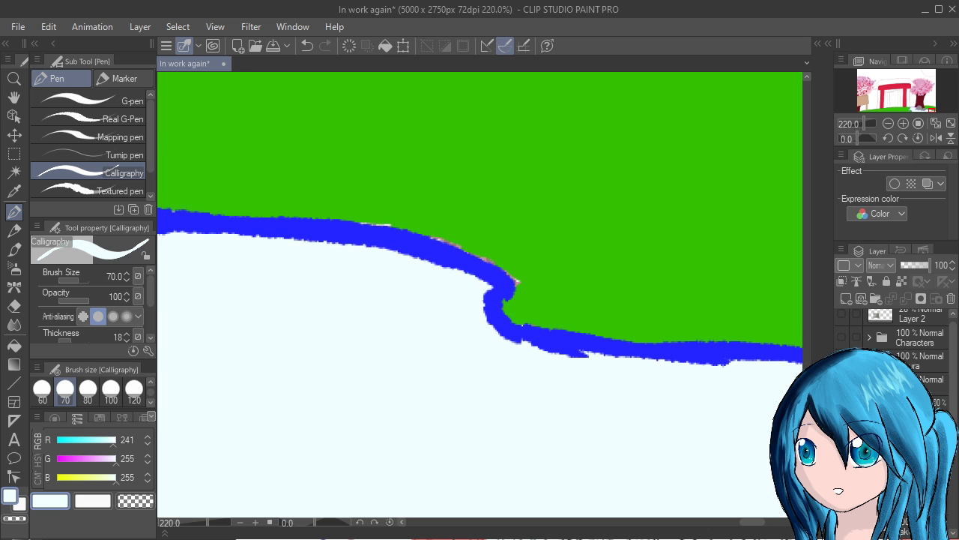
left_click_drag(351, 486, 919, 539)
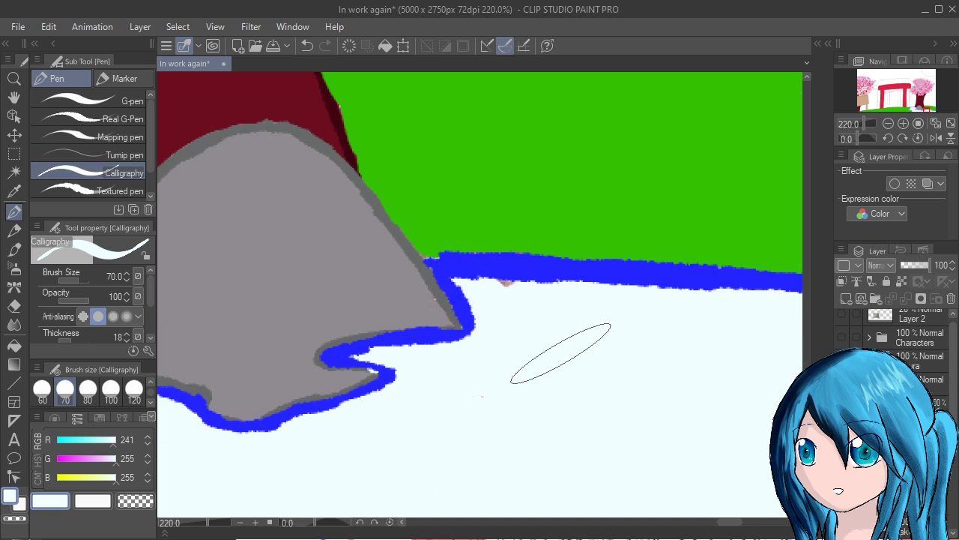
left_click(120, 118)
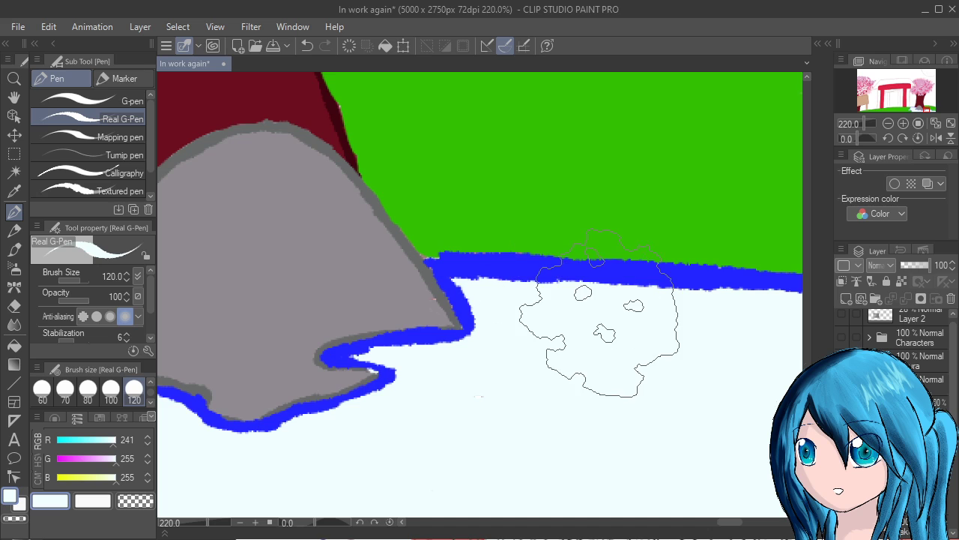
scroll(599, 315, "down", 7)
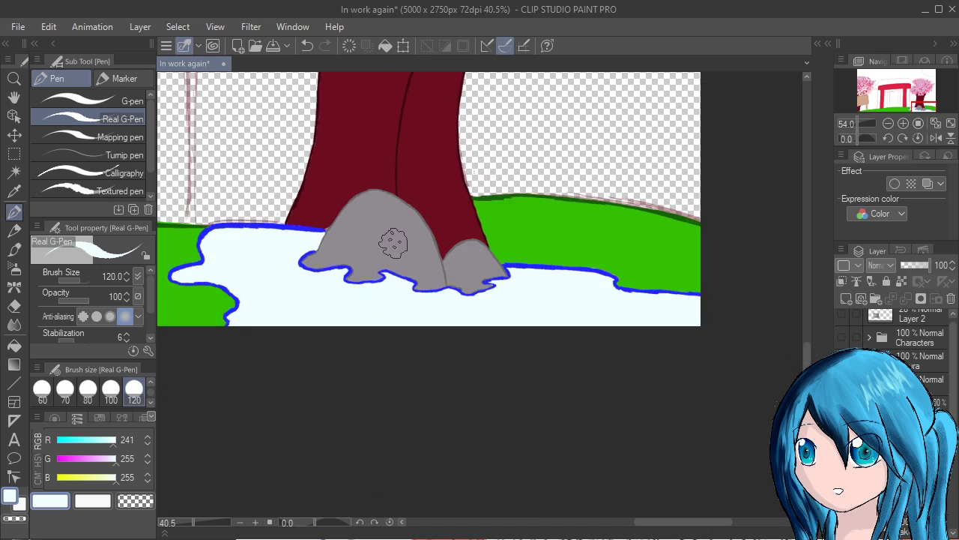
left_click_drag(241, 172, 616, 437)
scroll(598, 435, "down", 2)
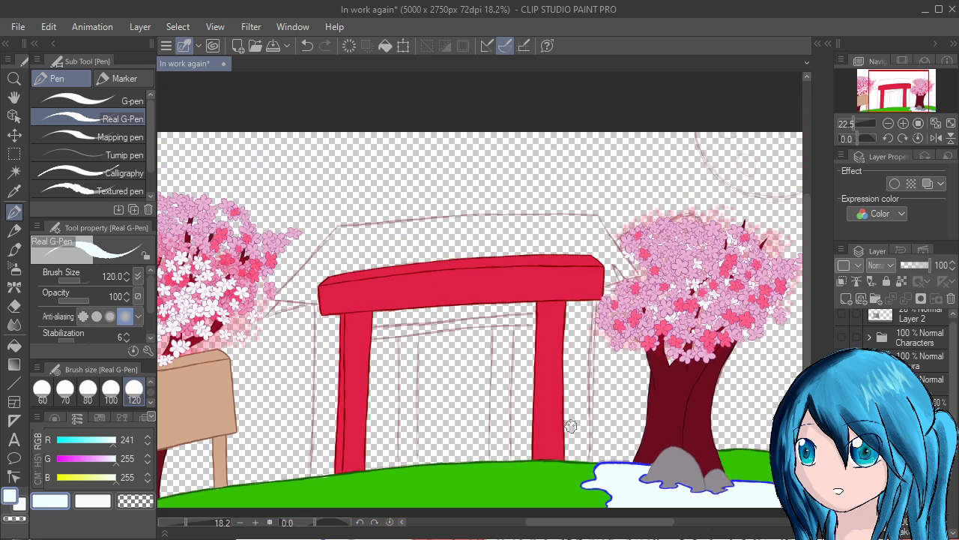
scroll(899, 375, "down", 3)
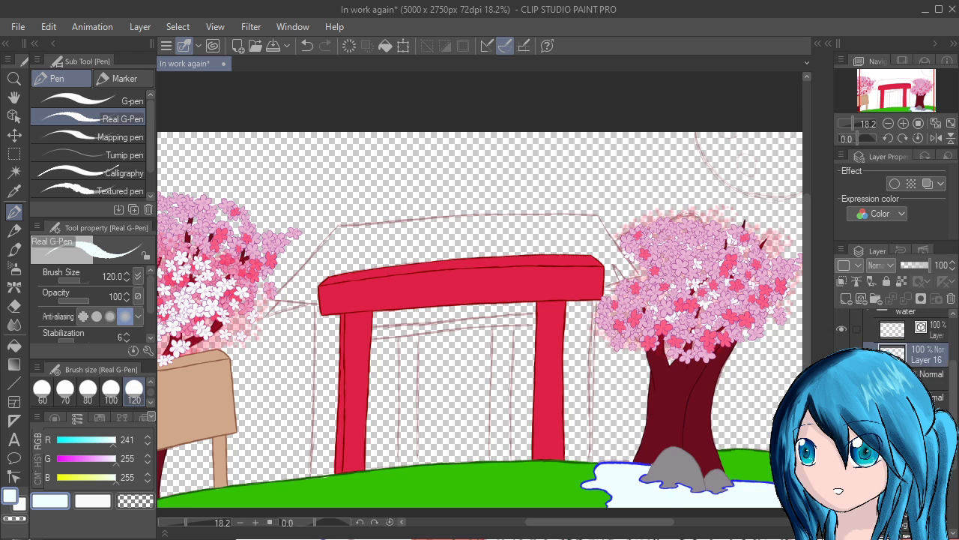
Show the white paper again and add a new raster layer above the green ground's layer
left_click(842, 523)
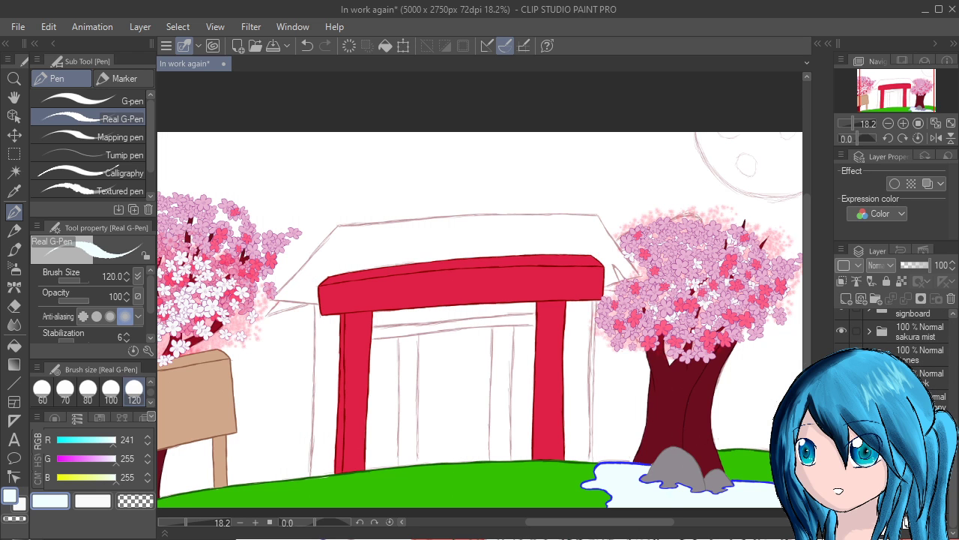
scroll(672, 431, "up", 1)
scroll(672, 431, "up", 1)
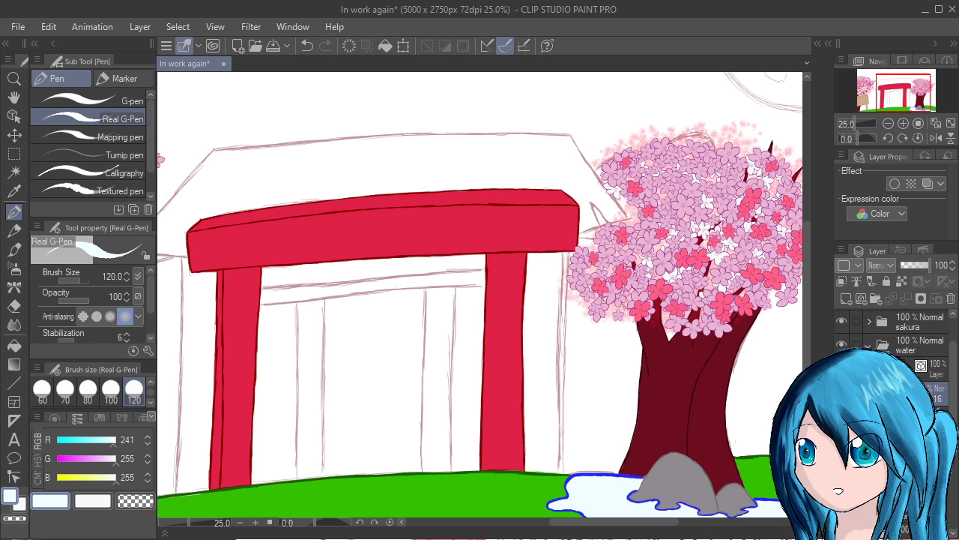
left_click(842, 415)
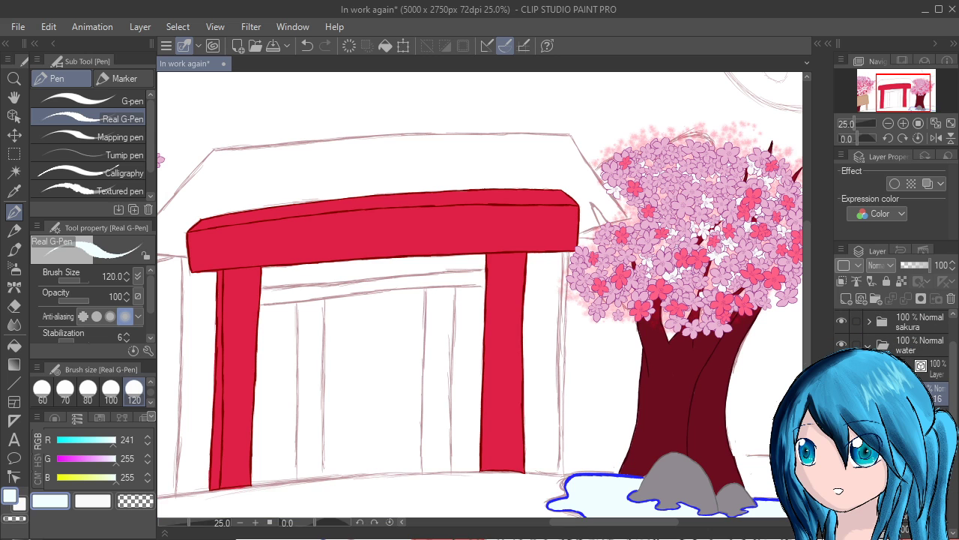
left_click(842, 415)
left_click(914, 417)
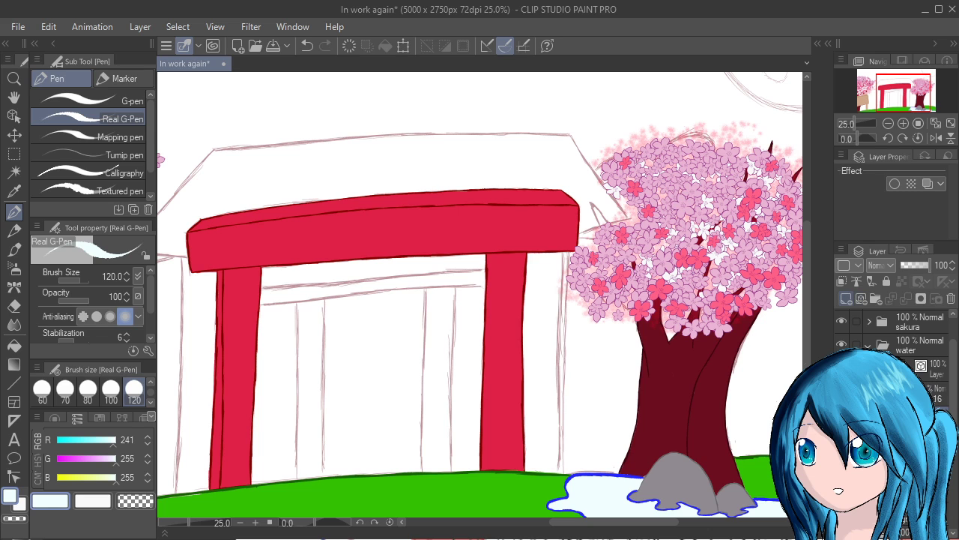
left_click(846, 298)
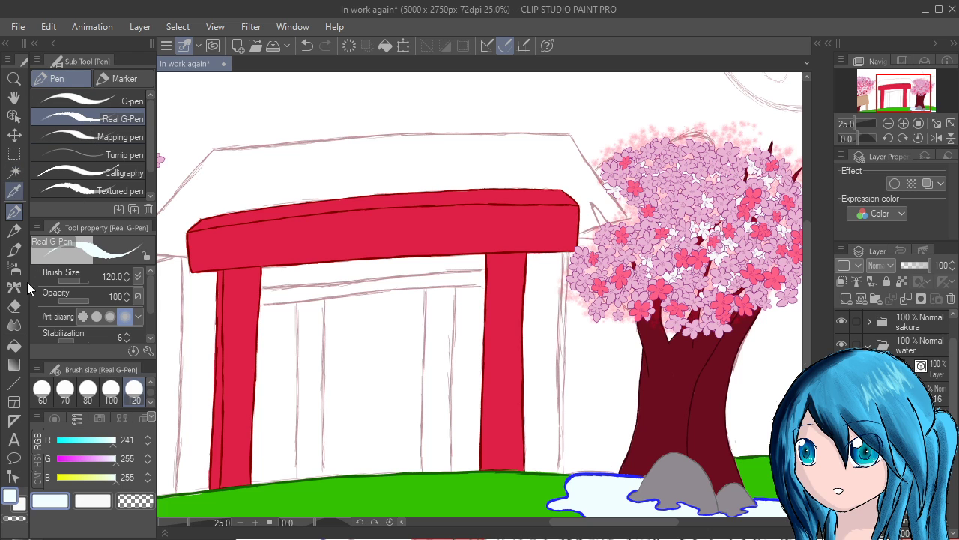
Select the 草ざっくり grass brush from the watercolor brushes
left_click(14, 249)
left_click(112, 105)
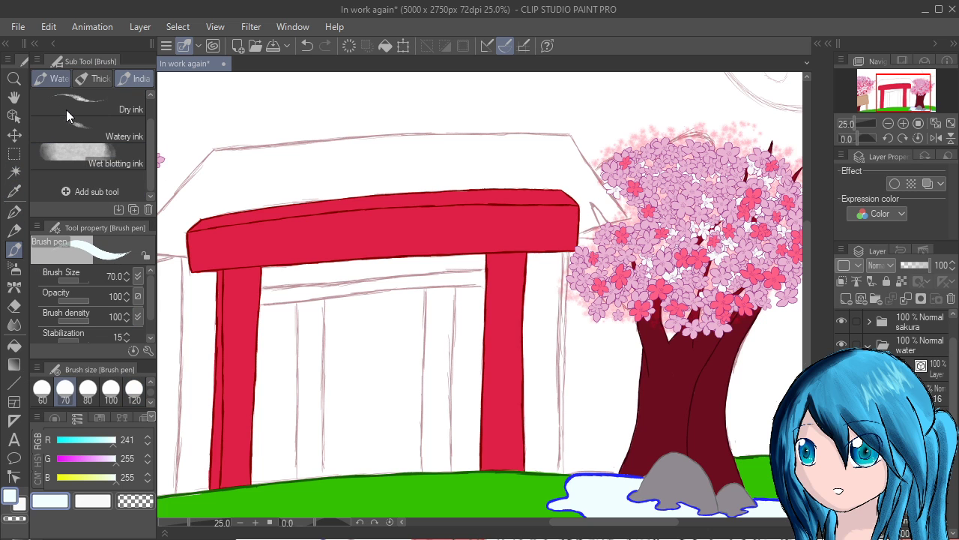
left_click(54, 78)
left_click(135, 78)
left_click(53, 78)
scroll(113, 160, "down", 2)
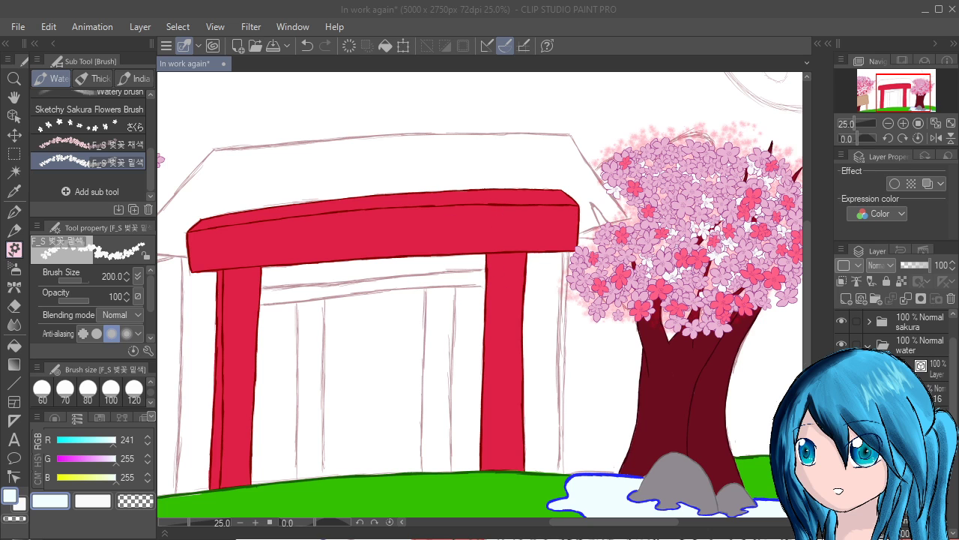
left_click(90, 178)
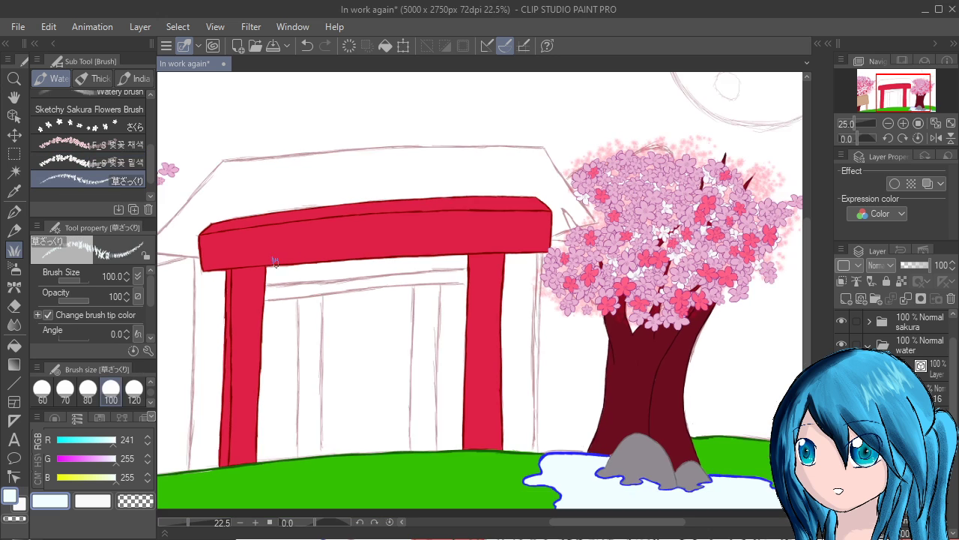
Sample the ground's green for the grass brush and undo the test stroke at size 100
scroll(289, 274, "down", 3)
scroll(470, 330, "up", 4)
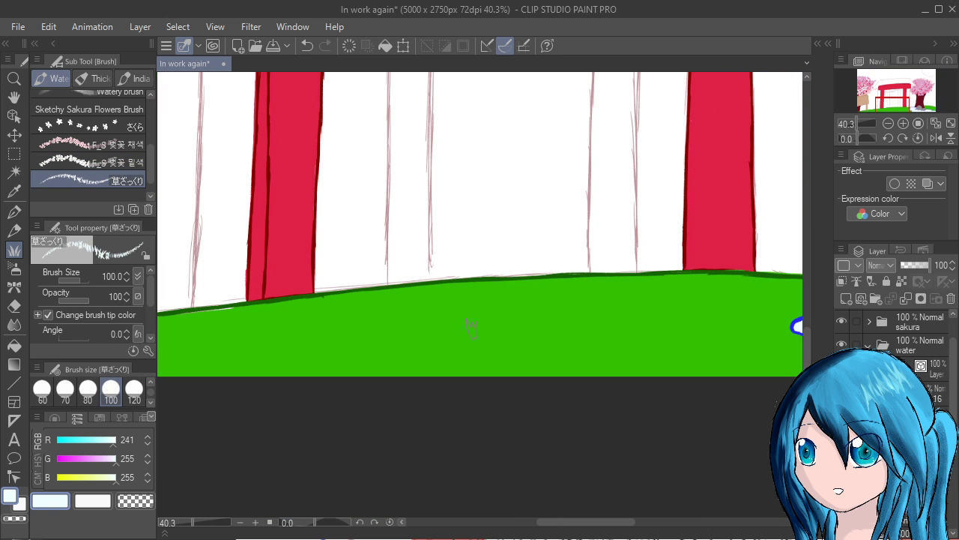
left_click(470, 328, "alt")
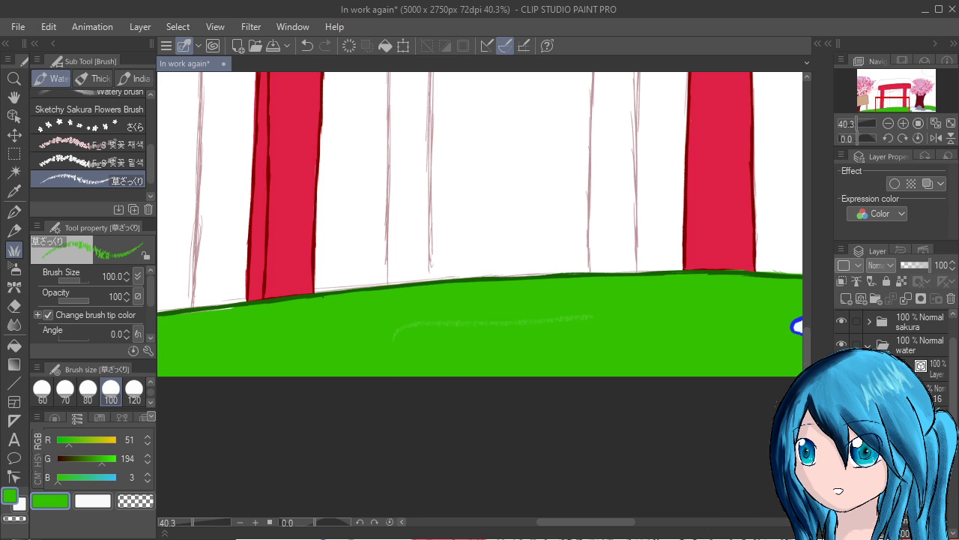
key("ctrl+z")
Try a grass stroke across the ground below the gate at brush size 300 and undo it
left_click(151, 401)
left_click(134, 388)
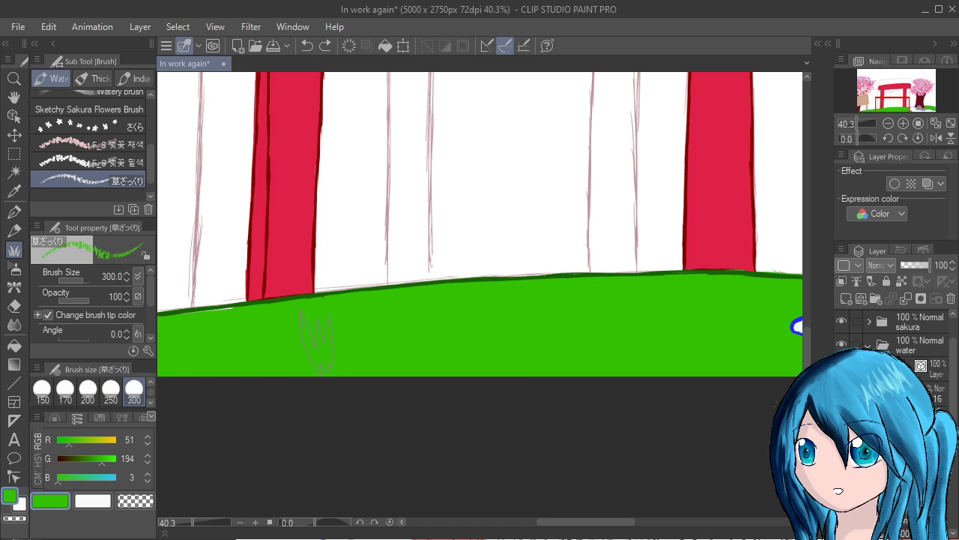
left_click_drag(307, 343, 611, 334)
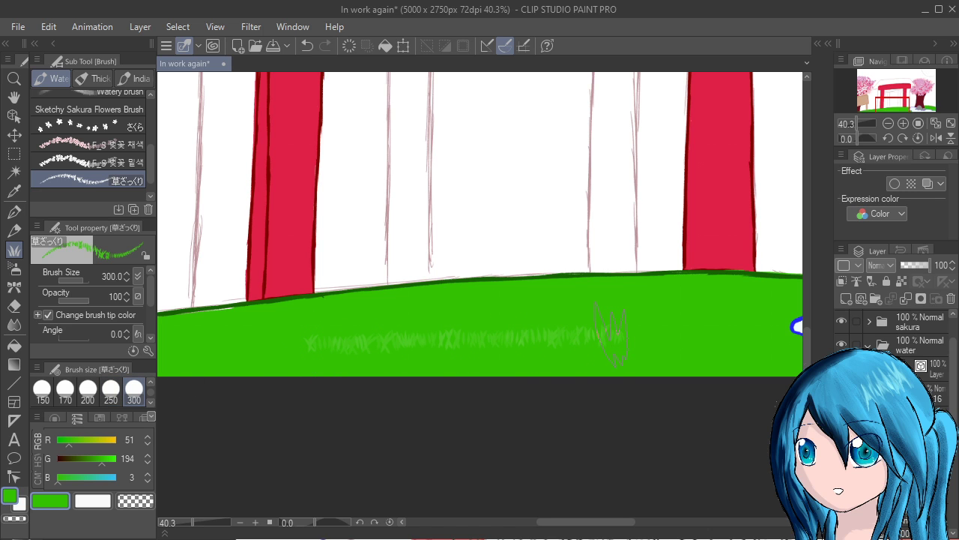
key("ctrl+z")
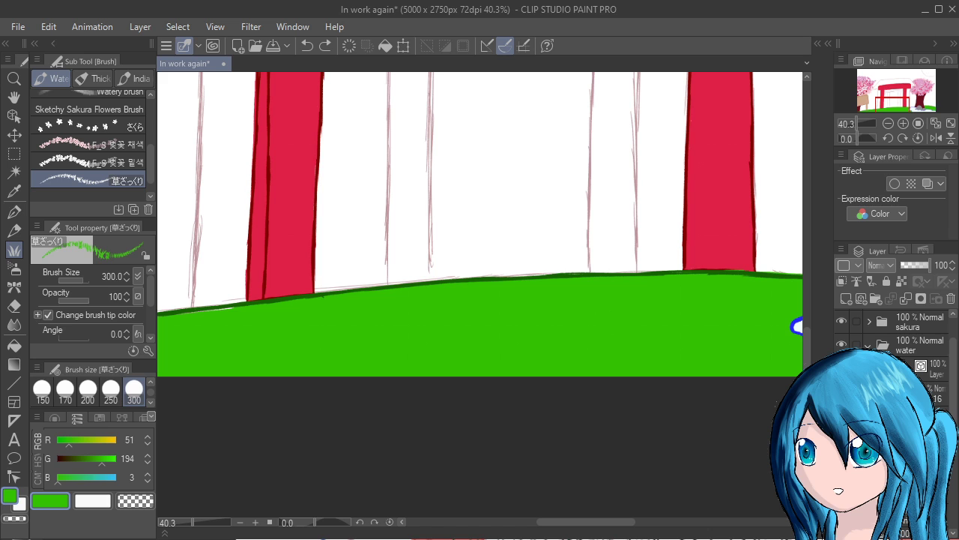
Darken the brush green to a G value of 148, test rows of grass below the gate, and undo them
left_click(91, 458)
left_click_drag(252, 349, 548, 330)
mouse_move(308, 358)
left_mouse_down()
mouse_move(576, 348)
mouse_move(481, 341)
mouse_move(218, 356)
mouse_move(384, 330)
mouse_move(447, 308)
mouse_move(227, 330)
mouse_move(498, 300)
mouse_move(378, 388)
left_mouse_up()
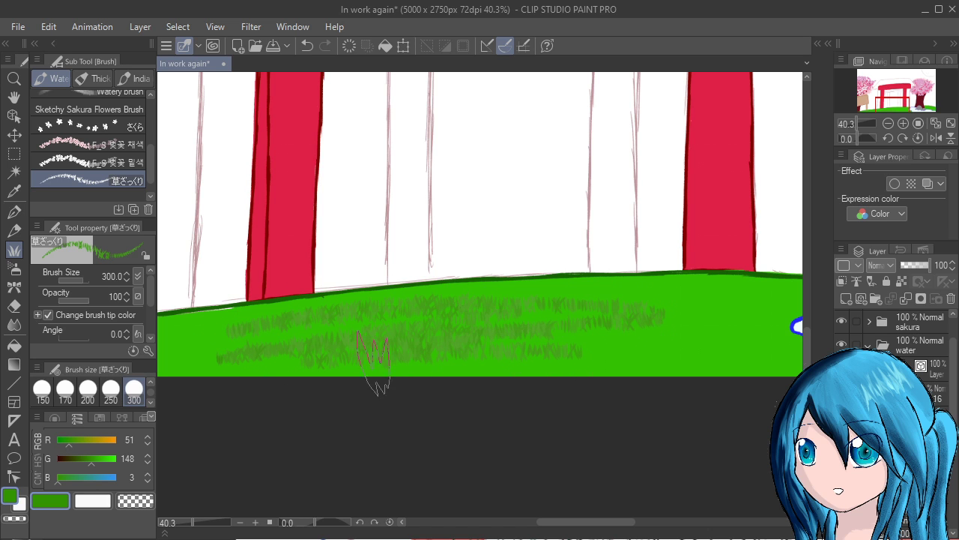
key("ctrl+z")
key("ctrl+z")
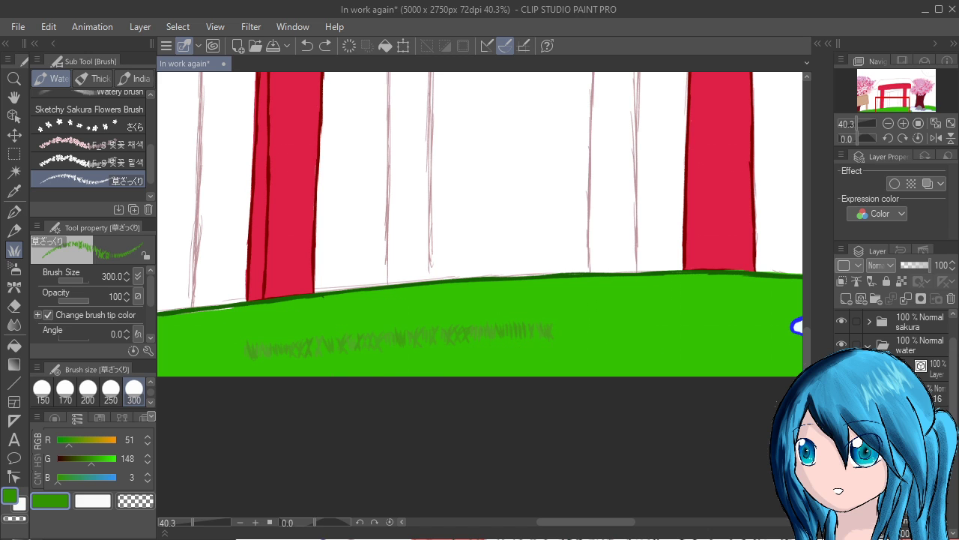
key("ctrl+z")
Set the grass brush to size 800 and paint a row of blades on the ground below the gate
left_click(151, 402)
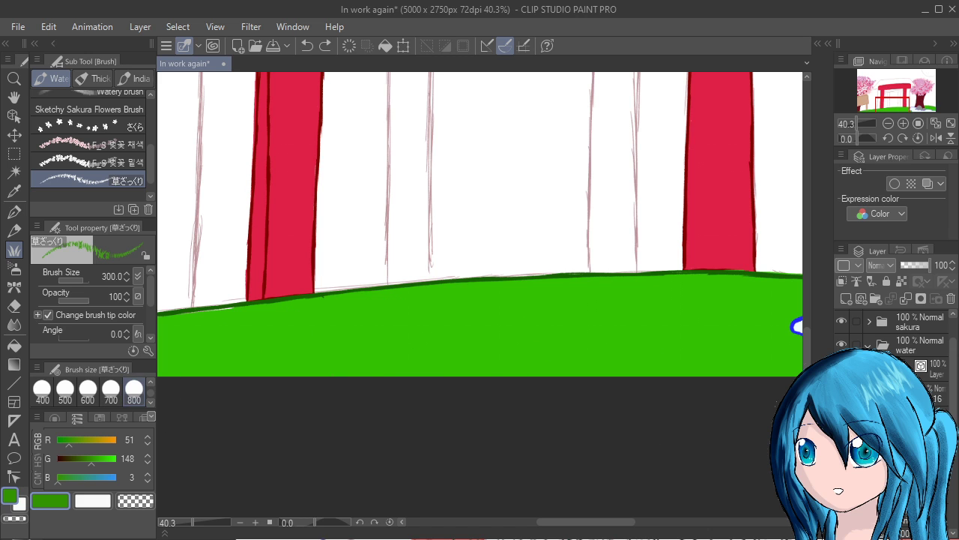
left_click(134, 390)
mouse_move(292, 361)
left_mouse_down()
mouse_move(349, 347)
mouse_move(652, 349)
left_mouse_up()
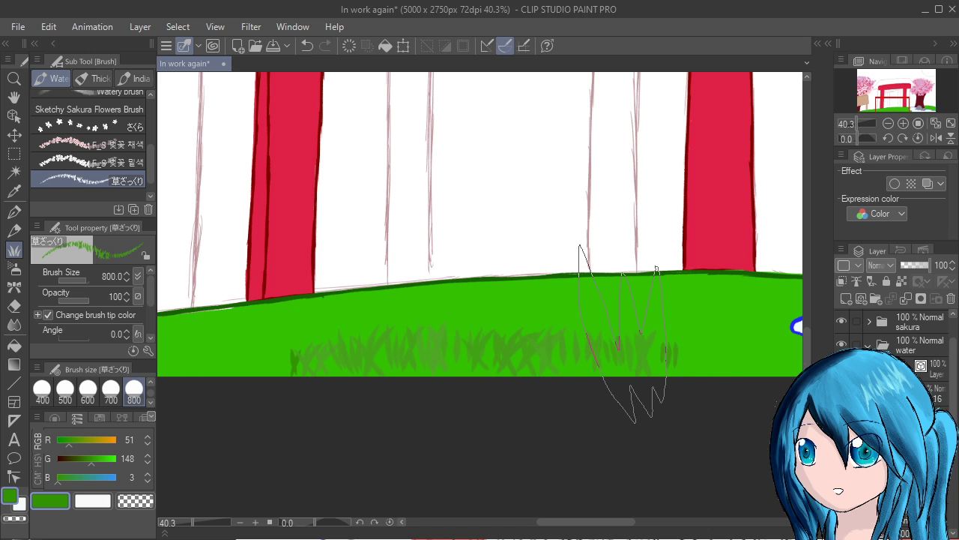
scroll(633, 356, "down", 1)
scroll(612, 393, "up", 1)
left_click_drag(594, 415, 607, 497)
scroll(589, 494, "up", 2)
scroll(538, 374, "down", 1)
scroll(540, 373, "down", 1)
left_click_drag(541, 384, 616, 400)
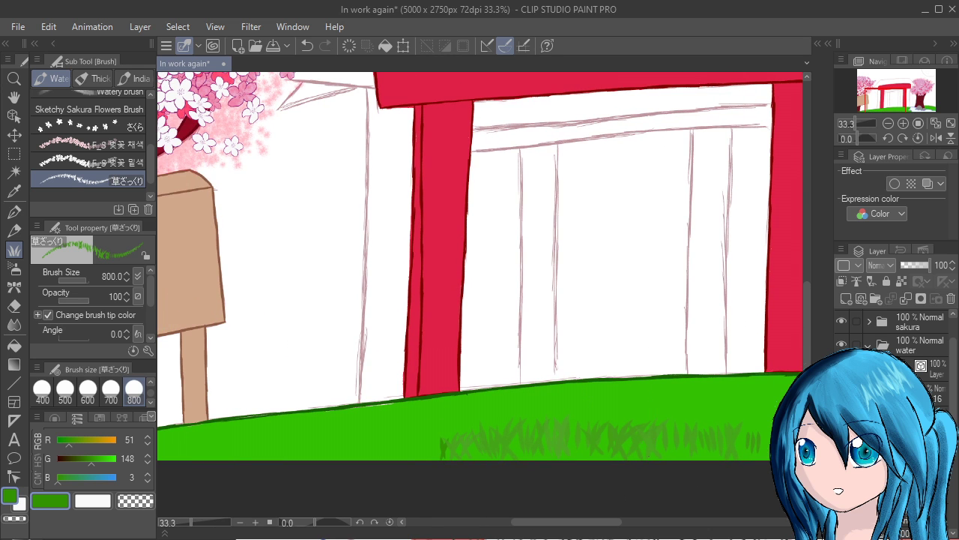
Try covering the ground from the signboard to the gate with overlapping size 800 grass strokes, undoing them
mouse_move(240, 407)
left_mouse_down()
mouse_move(380, 372)
mouse_move(334, 428)
mouse_move(286, 432)
left_mouse_up()
key("ctrl+z")
left_click_drag(339, 414, 496, 392)
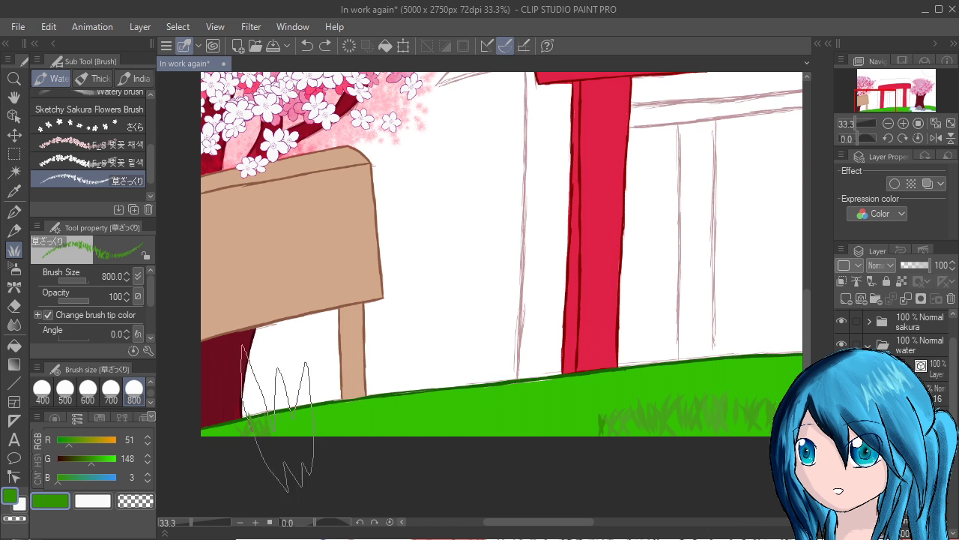
mouse_move(277, 418)
left_mouse_down()
mouse_move(438, 385)
mouse_move(353, 414)
mouse_move(480, 410)
mouse_move(420, 429)
mouse_move(553, 421)
left_mouse_up()
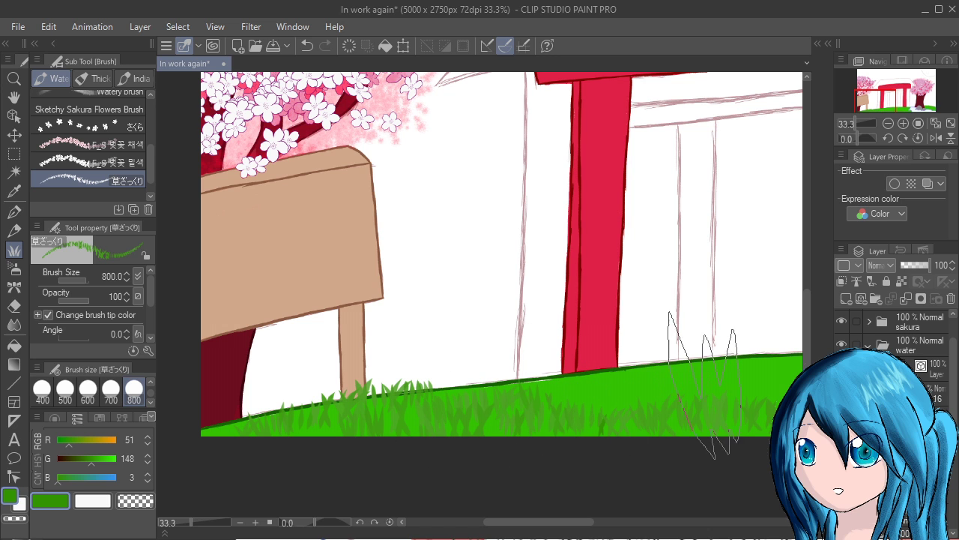
left_click_drag(723, 394, 611, 408)
left_click_drag(507, 412, 541, 413)
left_click_drag(660, 409, 503, 431)
key("ctrl+z")
key("ctrl+z")
key("ctrl+z")
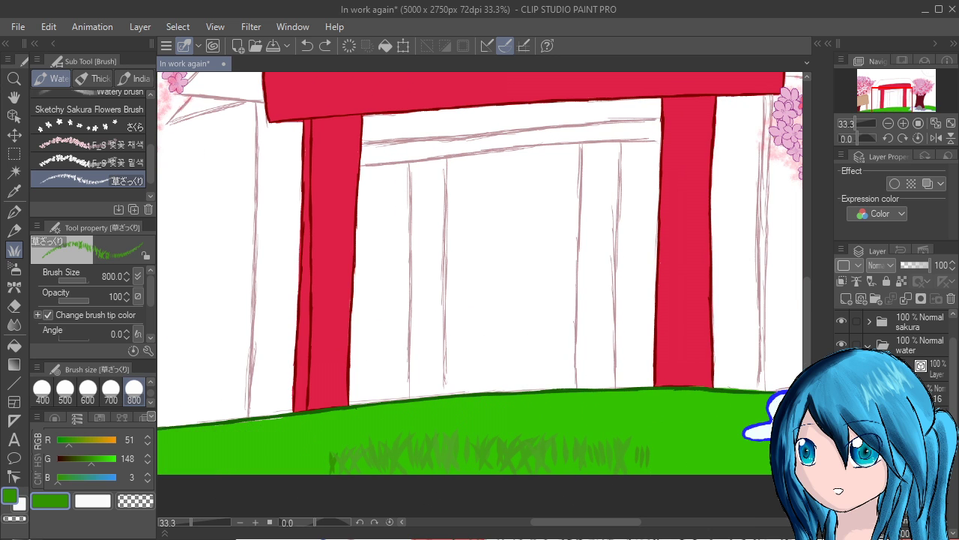
Undo the row of blades below the gate and try a slanted grass stroke in its place
left_click_drag(381, 479, 491, 363)
key("ctrl+z")
key("ctrl+z")
left_click_drag(649, 325, 375, 369)
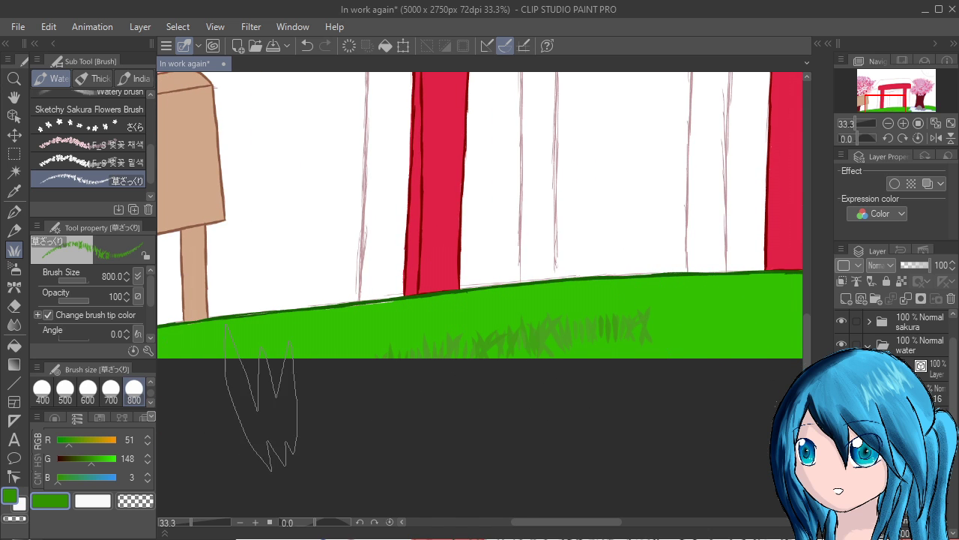
left_click_drag(261, 398, 399, 415)
key("ctrl+z")
Paint rows of dark green grass from the signboard post across the ground beneath the gate
mouse_move(729, 309)
left_mouse_down()
mouse_move(438, 354)
mouse_move(281, 397)
left_mouse_up()
mouse_move(555, 324)
left_mouse_down()
mouse_move(449, 320)
mouse_move(255, 362)
left_mouse_up()
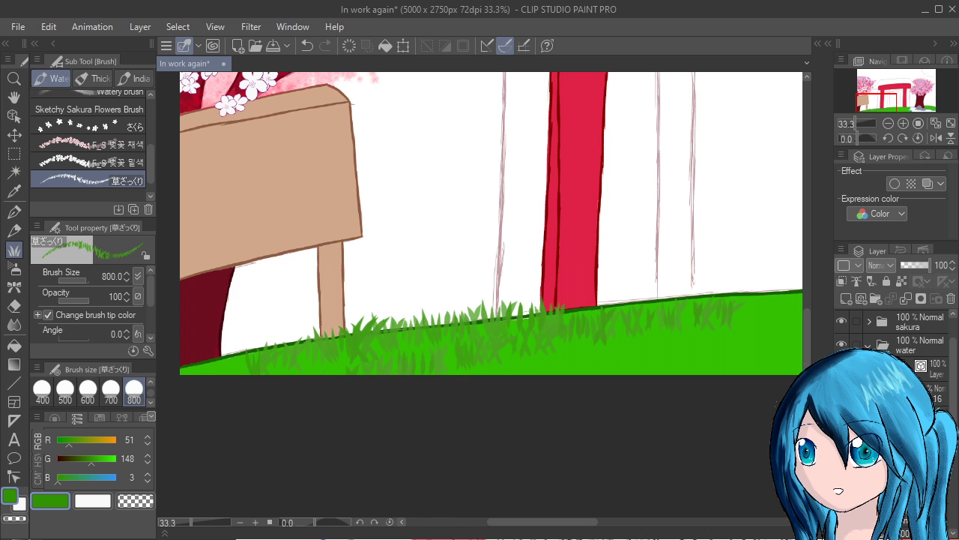
left_click_drag(771, 328, 491, 365)
left_click_drag(646, 344, 283, 408)
left_click_drag(647, 381, 334, 428)
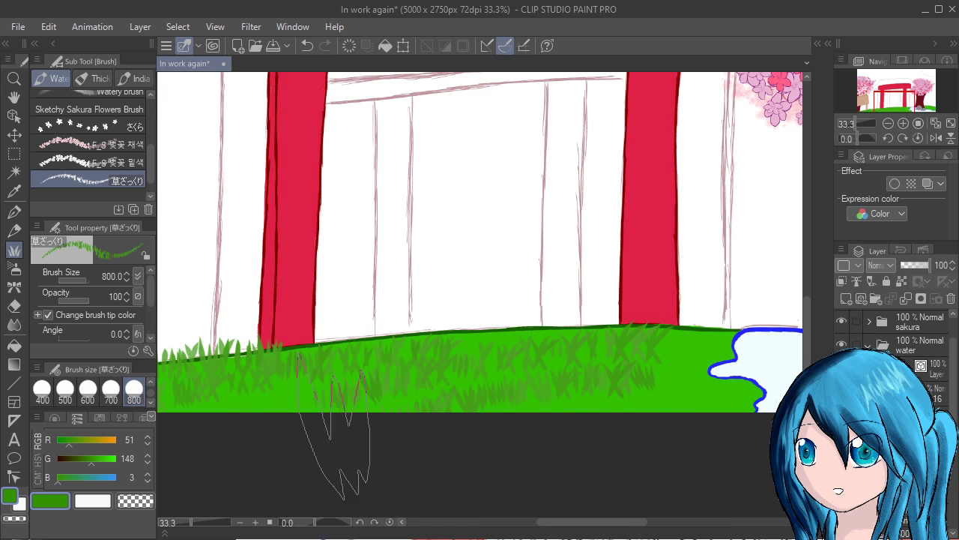
left_click_drag(352, 383, 233, 402)
Try grass blades over the crest by the right pillar and across the lower ground, undoing these strokes
mouse_move(651, 330)
left_mouse_down()
mouse_move(504, 333)
mouse_move(501, 359)
left_mouse_up()
left_click_drag(678, 374, 363, 434)
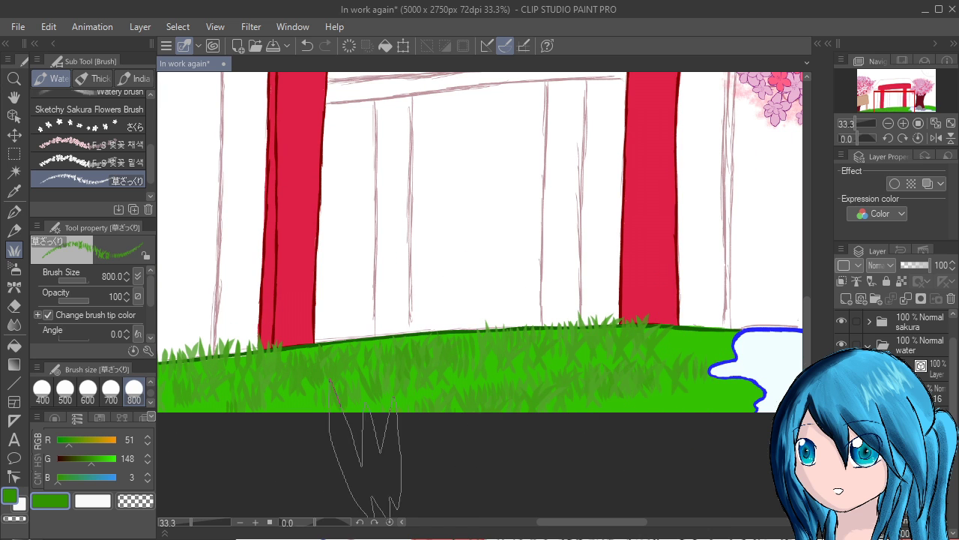
key("ctrl+z")
key("ctrl+z")
left_click_drag(702, 329, 258, 427)
key("ctrl+z")
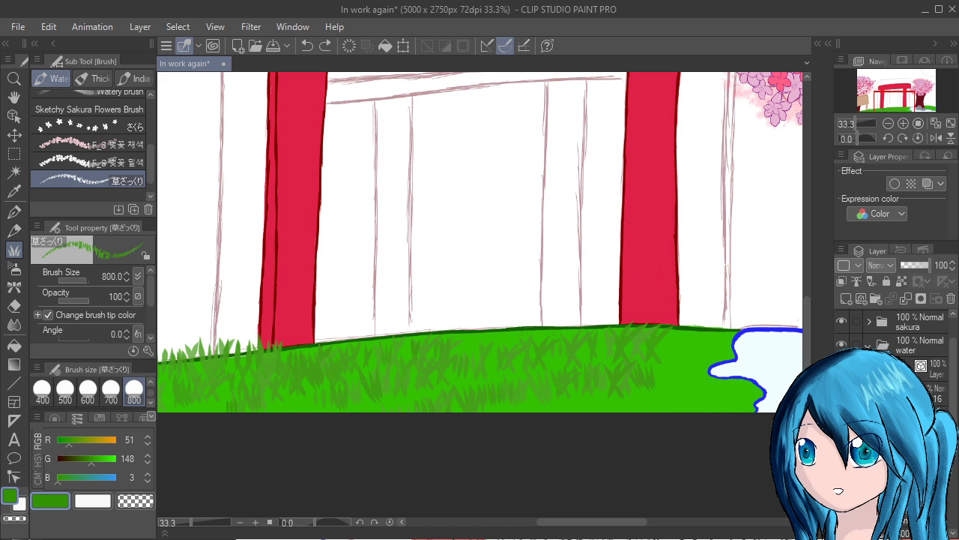
Fill the ground up to the water's edge with grass and add blades over the crest between the gate pillars
left_click_drag(745, 389, 508, 428)
left_click_drag(719, 341, 598, 363)
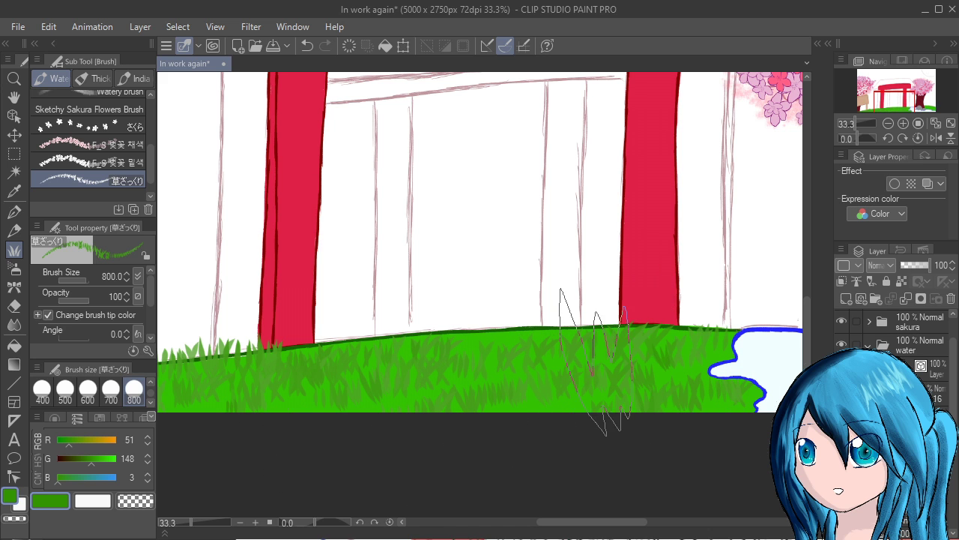
left_click_drag(521, 327, 381, 353)
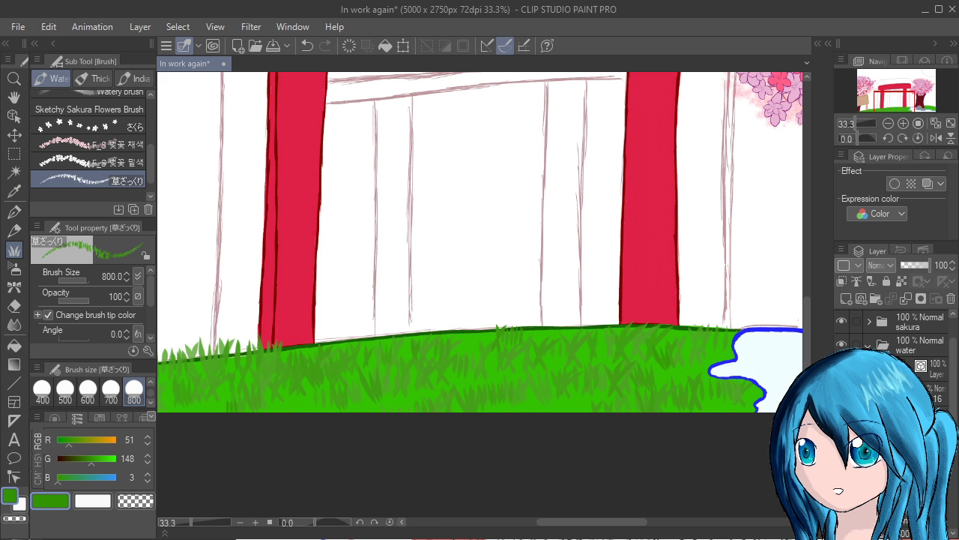
key("ctrl+z")
left_click_drag(580, 321, 480, 328)
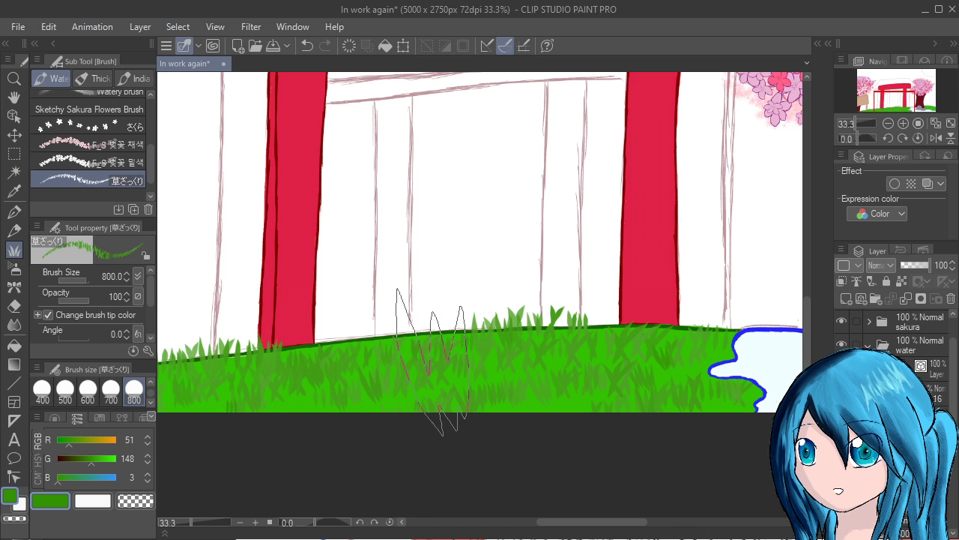
Set the grass brush to size 300 and paint a row of blades on the rise beside the right tree
scroll(449, 375, "right", 6)
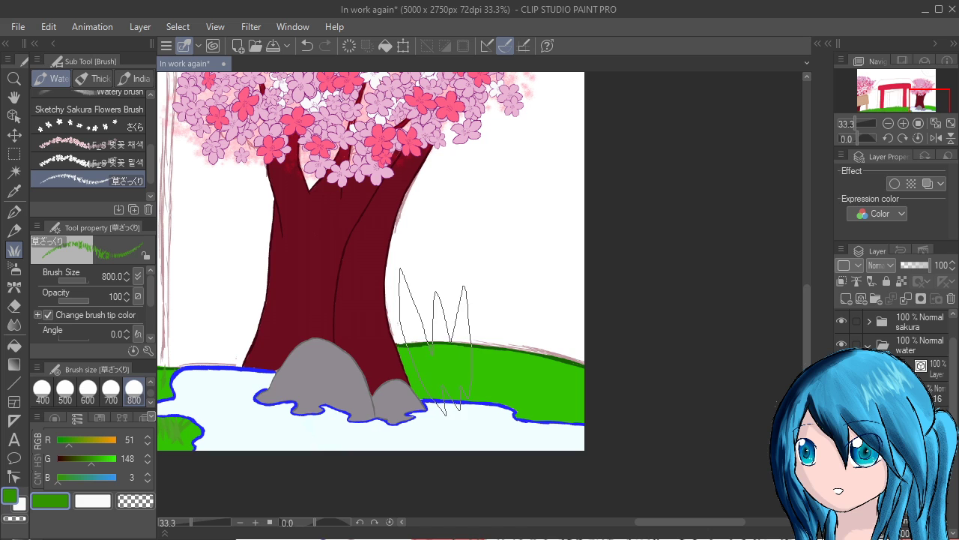
scroll(135, 390, "up", 1)
left_click(134, 390)
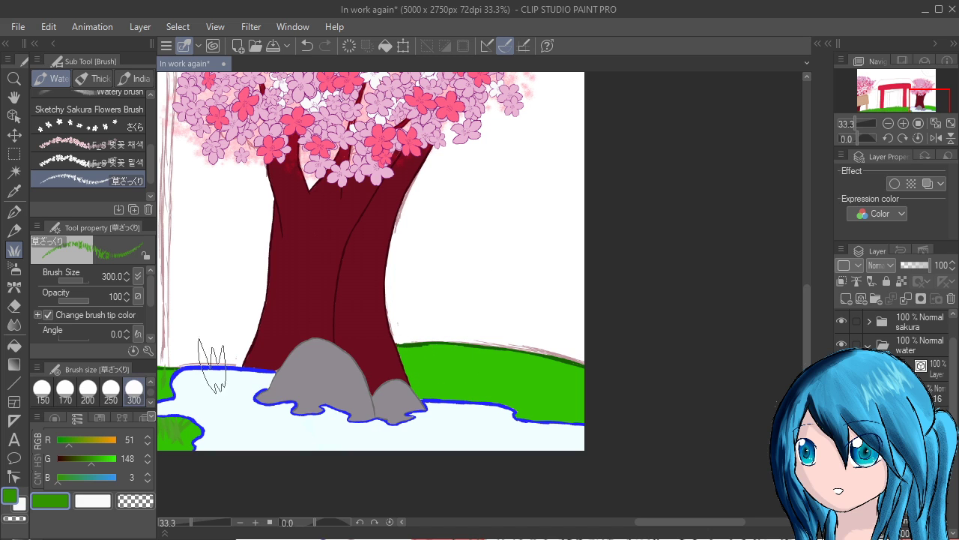
left_click_drag(479, 367, 525, 371)
key("ctrl+z")
left_click_drag(425, 351, 600, 361)
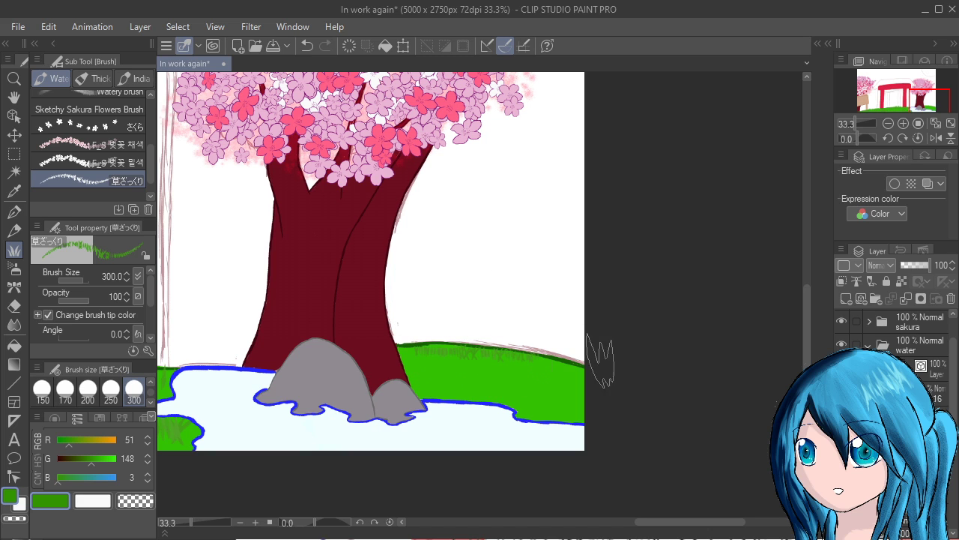
Try more rows of grass over the rise beside the right tree and undo all strokes there
left_click_drag(434, 354, 627, 387)
key("ctrl+z")
key("ctrl+z")
mouse_move(432, 353)
left_mouse_down()
mouse_move(490, 350)
mouse_move(466, 366)
mouse_move(432, 348)
mouse_move(518, 371)
mouse_move(455, 363)
mouse_move(463, 361)
mouse_move(451, 376)
mouse_move(438, 368)
mouse_move(533, 386)
left_mouse_up()
key("ctrl+z")
key("ctrl+z")
key("ctrl+z")
key("ctrl+z")
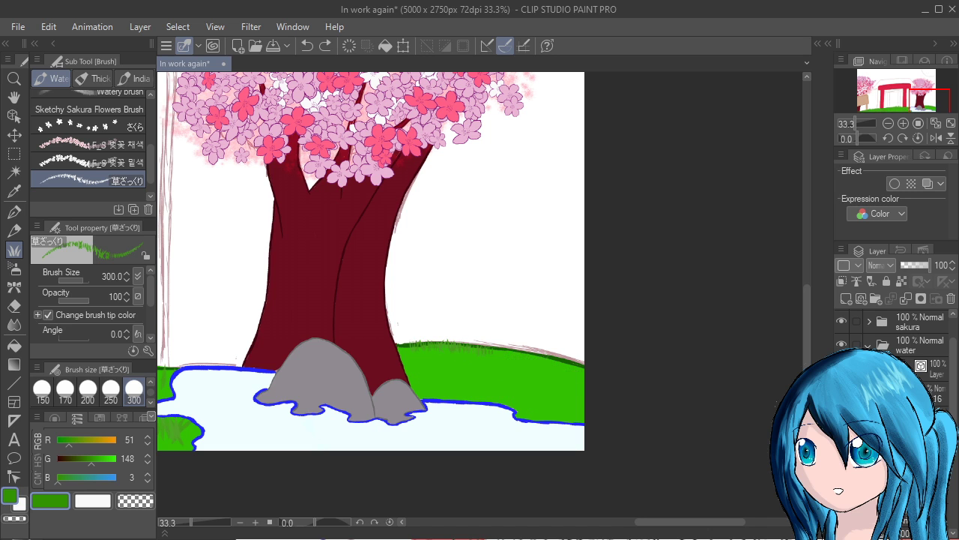
Cover the rise beside the right tree with rows of size 300 grass and add blades over its crest
left_click_drag(412, 352, 524, 367)
left_click_drag(442, 386, 551, 388)
left_click_drag(480, 353, 608, 387)
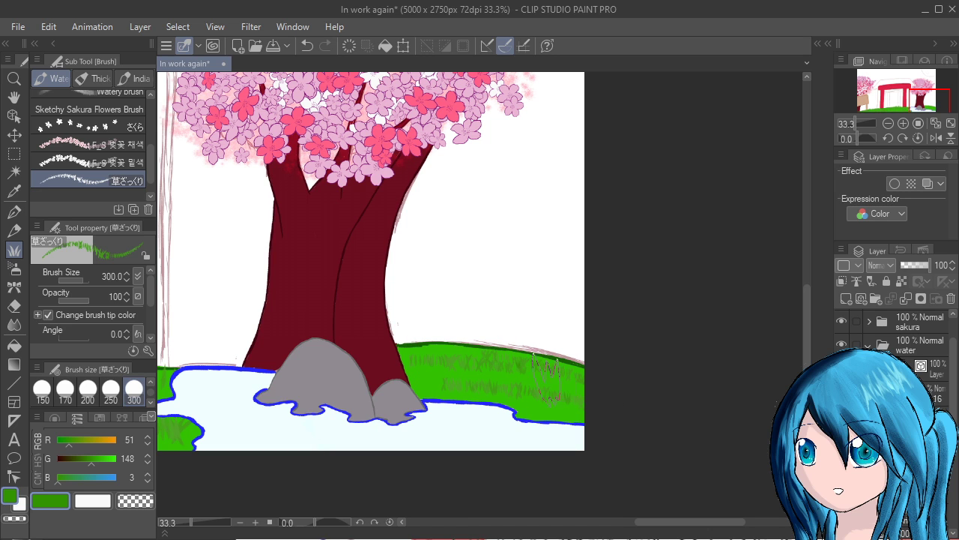
left_click_drag(481, 381, 608, 396)
left_click_drag(429, 368, 540, 373)
left_click_drag(467, 344, 586, 360)
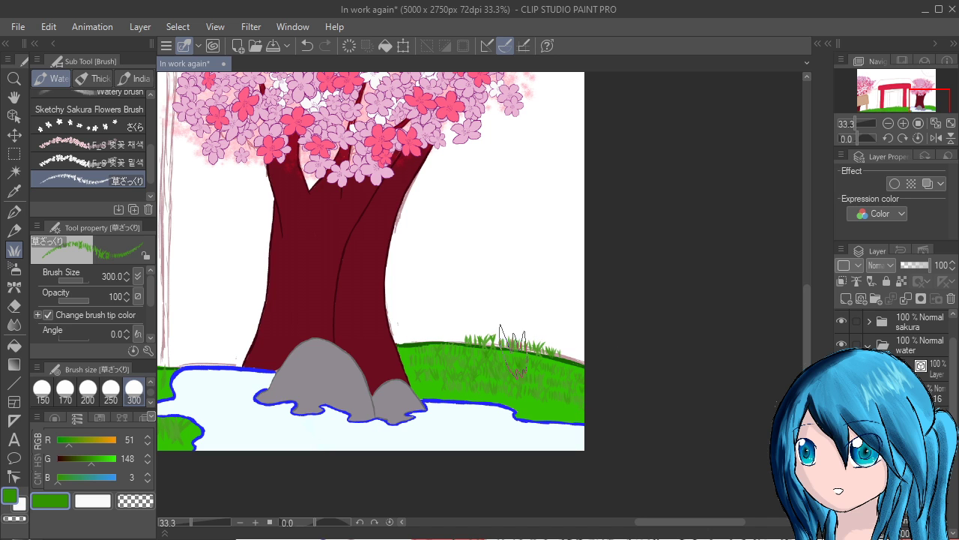
Paint grass blades along the crest of the rise beside the right tree and at the trunk's base next to the rock
mouse_move(432, 341)
left_mouse_down()
mouse_move(404, 333)
mouse_move(477, 341)
left_mouse_up()
left_click_drag(562, 351, 582, 358)
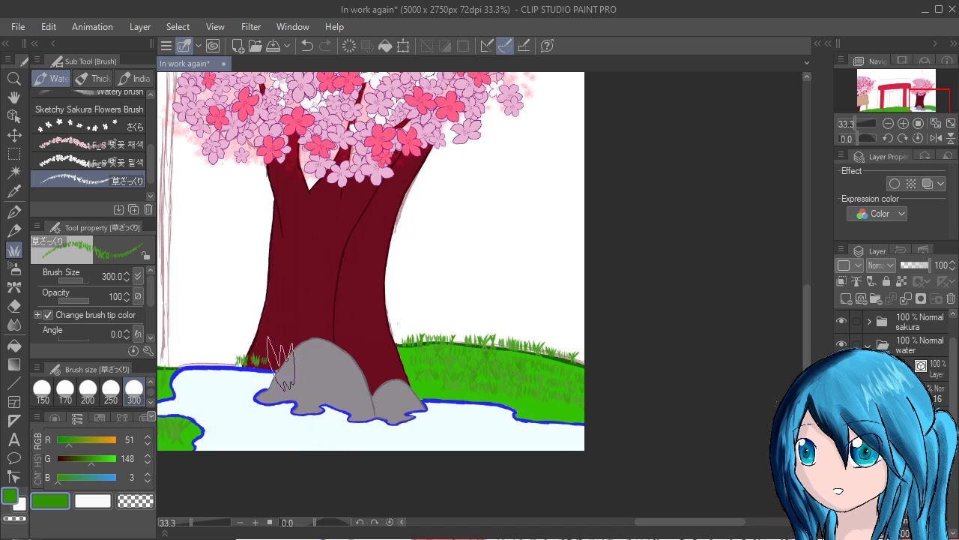
left_click_drag(279, 367, 247, 364)
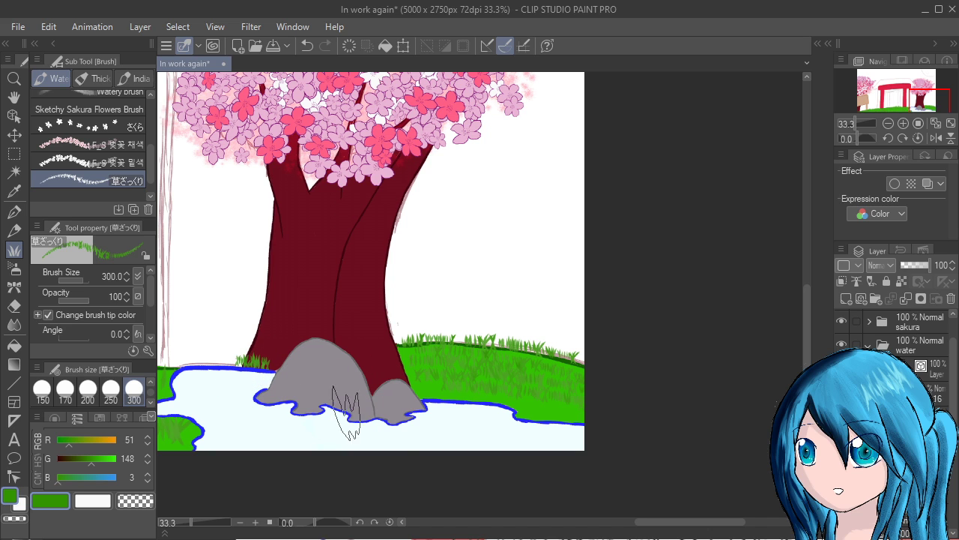
Set the grass brush to size 500 and paint blades around the left tree's trunk and along the crest near the signboard post
left_click_drag(328, 417, 698, 404)
scroll(479, 255, "left", 10)
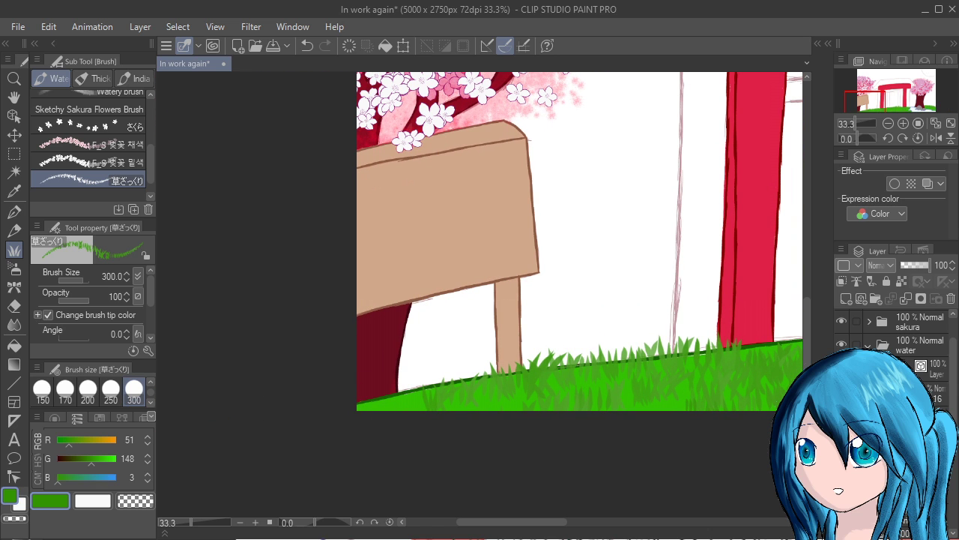
left_click(151, 405)
left_click(66, 387)
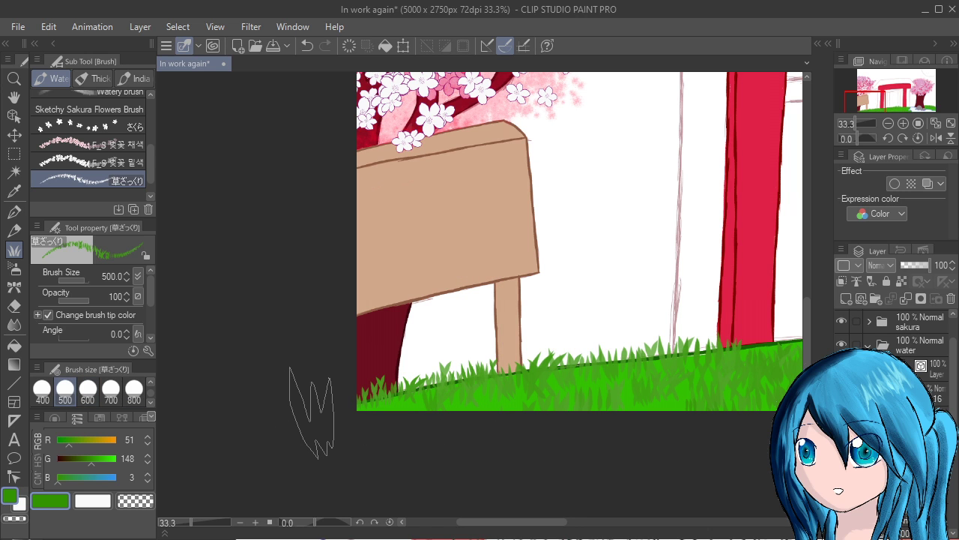
scroll(710, 386, "down", 4)
left_click_drag(714, 396, 262, 404)
scroll(538, 381, "down", 2)
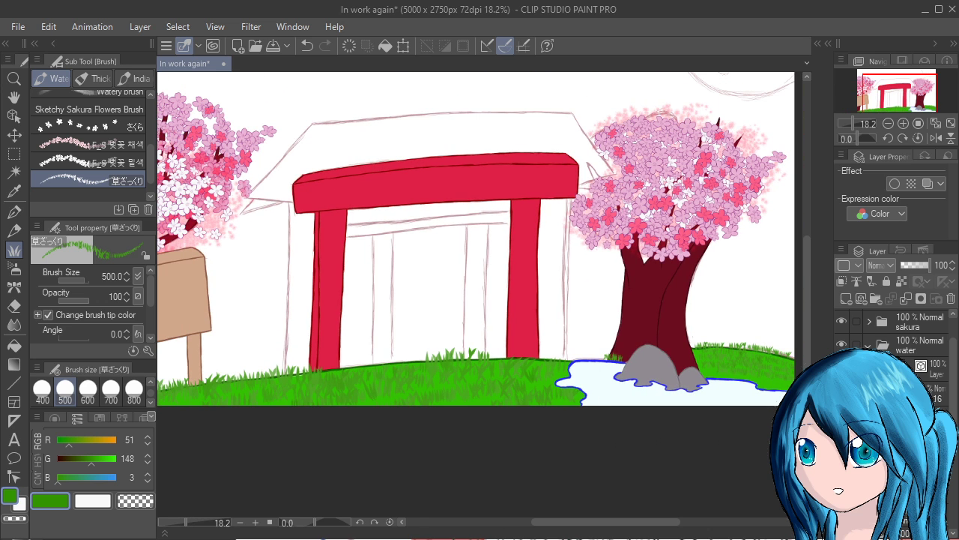
scroll(542, 374, "down", 2)
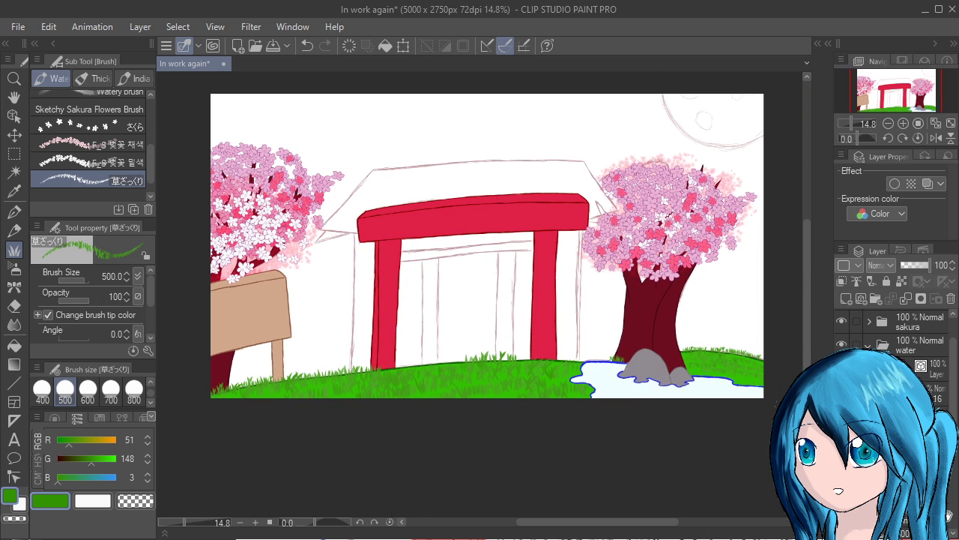
left_click_drag(608, 349, 577, 369)
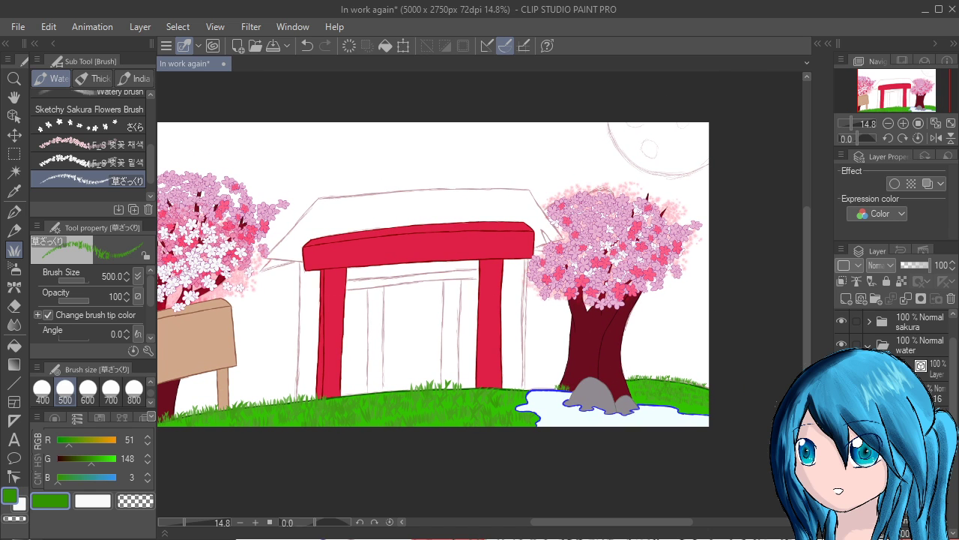
Make the Characters layer folder visible over the shrine scene
scroll(896, 330, "up", 2)
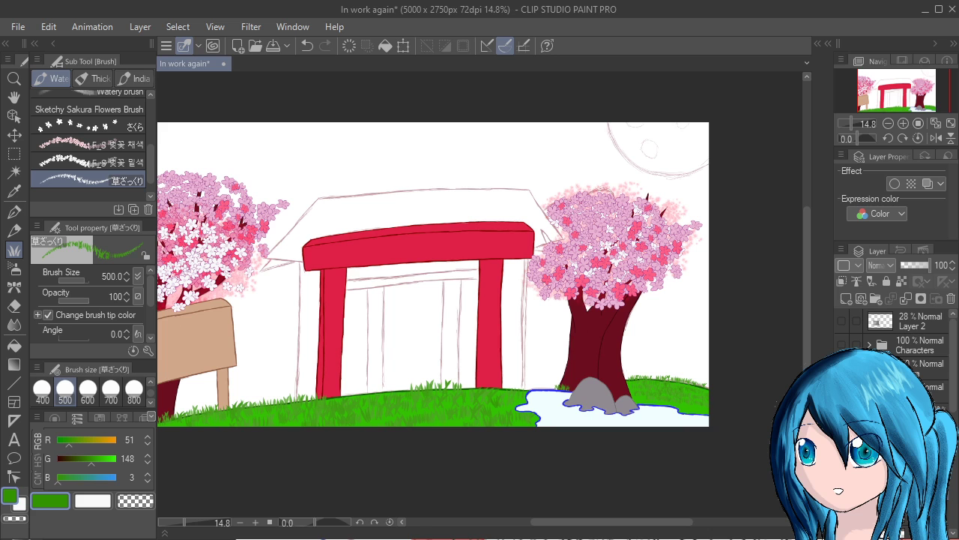
left_click(881, 266)
left_click(842, 345)
left_click(842, 345)
left_click(842, 345)
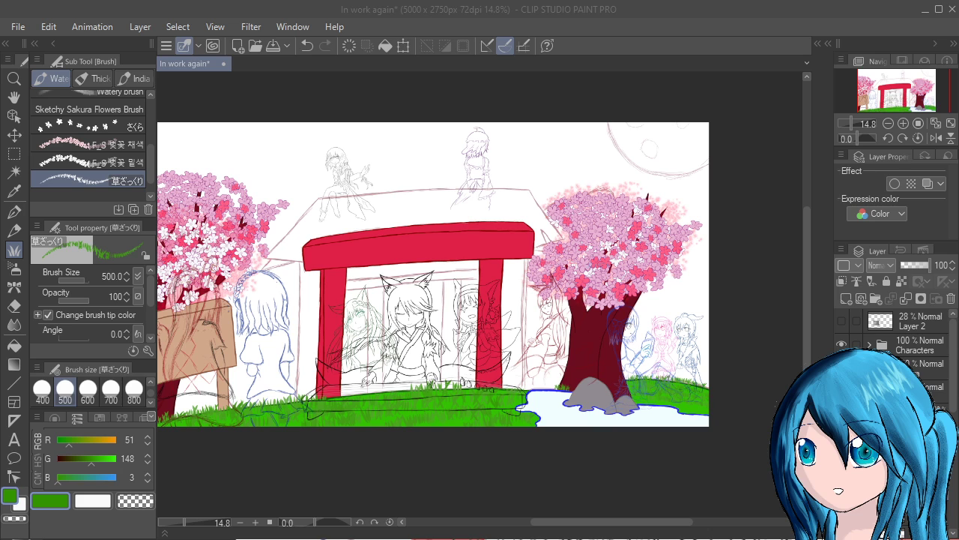
key("alt+Tab")
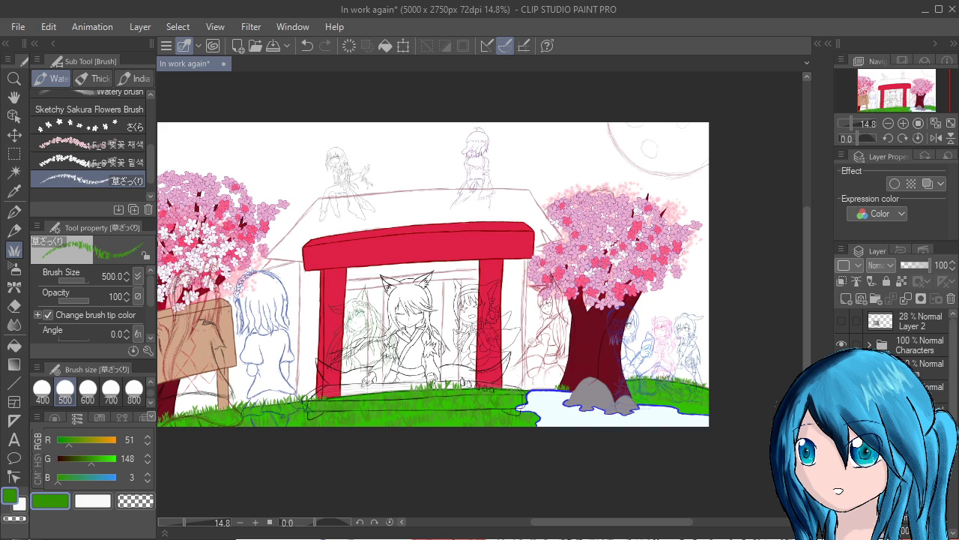
Add a new layer folder to the layer stack
left_click(920, 412)
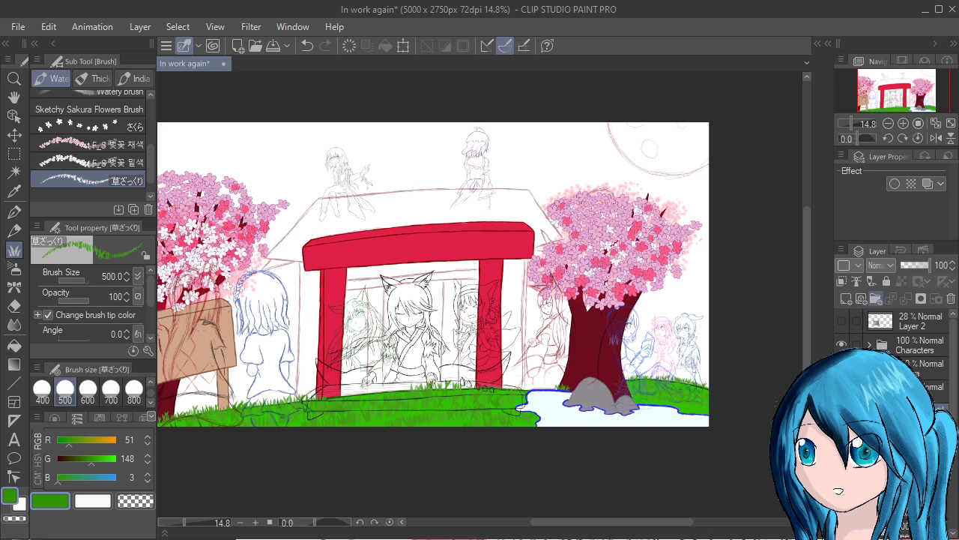
left_click(876, 299)
left_click_drag(916, 345, 916, 368)
scroll(896, 353, "down", 1)
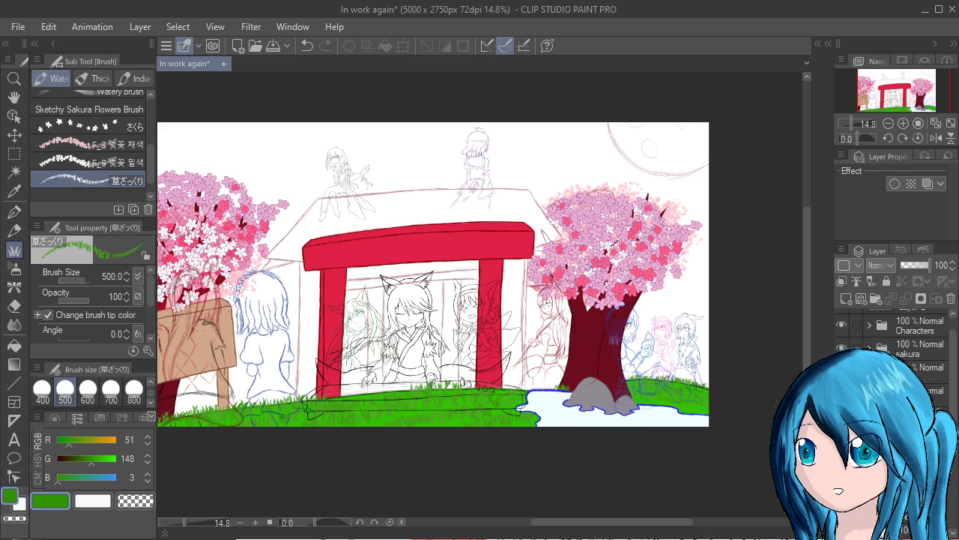
scroll(895, 345, "up", 1)
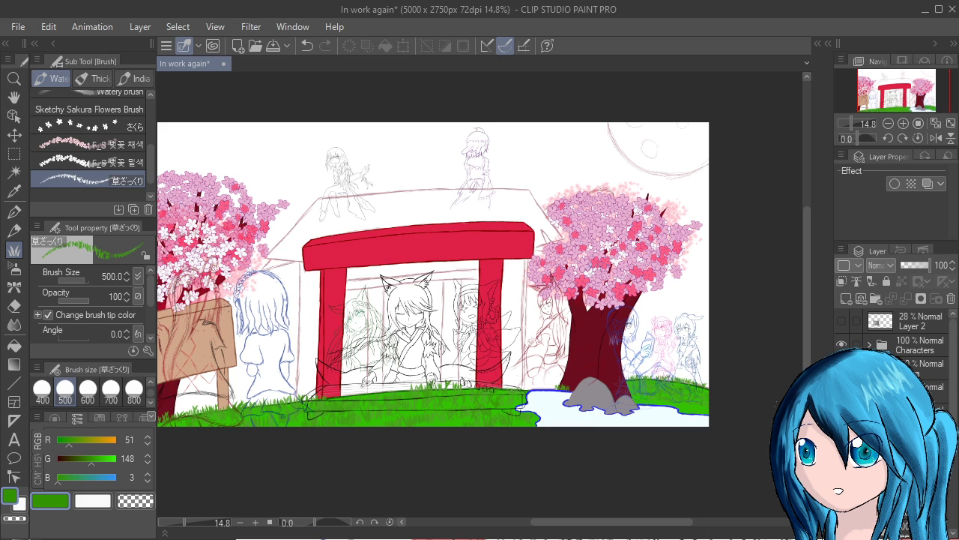
scroll(895, 345, "down", 1)
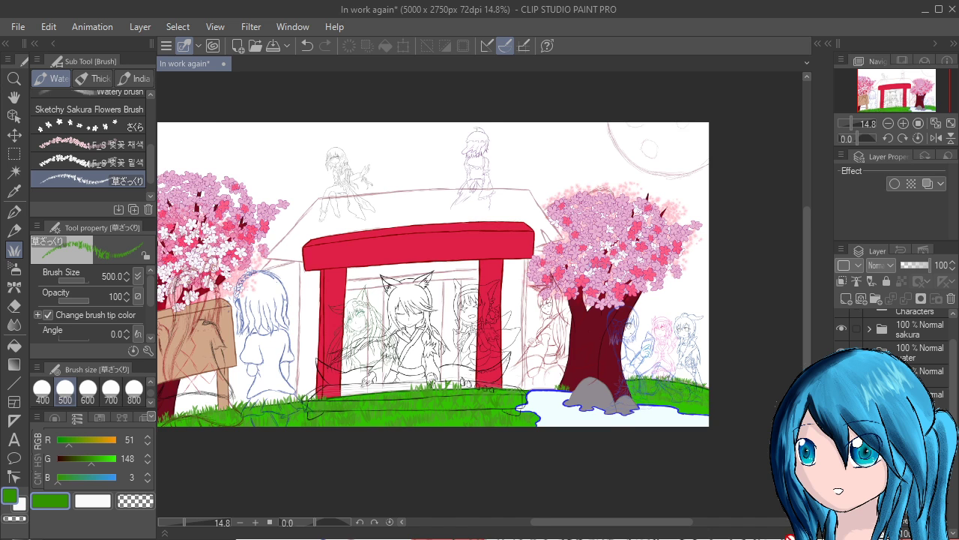
scroll(511, 355, "up", 5)
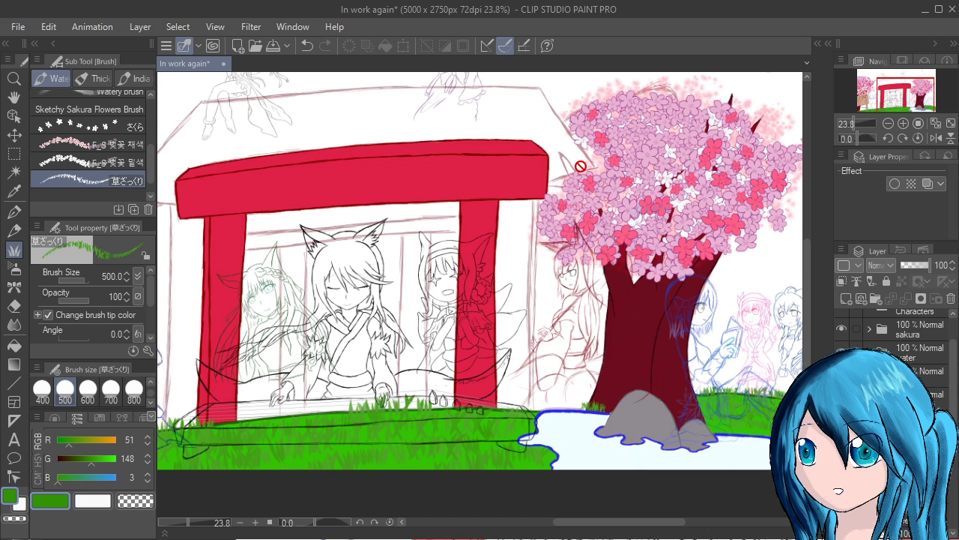
Set the drawing color to a violet of RGB 100, 61, 252 and add a new vector layer
mouse_move(68, 442)
left_mouse_down()
mouse_move(117, 442)
mouse_move(115, 460)
left_mouse_up()
mouse_move(58, 479)
left_mouse_down()
mouse_move(115, 479)
mouse_move(99, 460)
mouse_move(74, 460)
mouse_move(98, 442)
left_mouse_up()
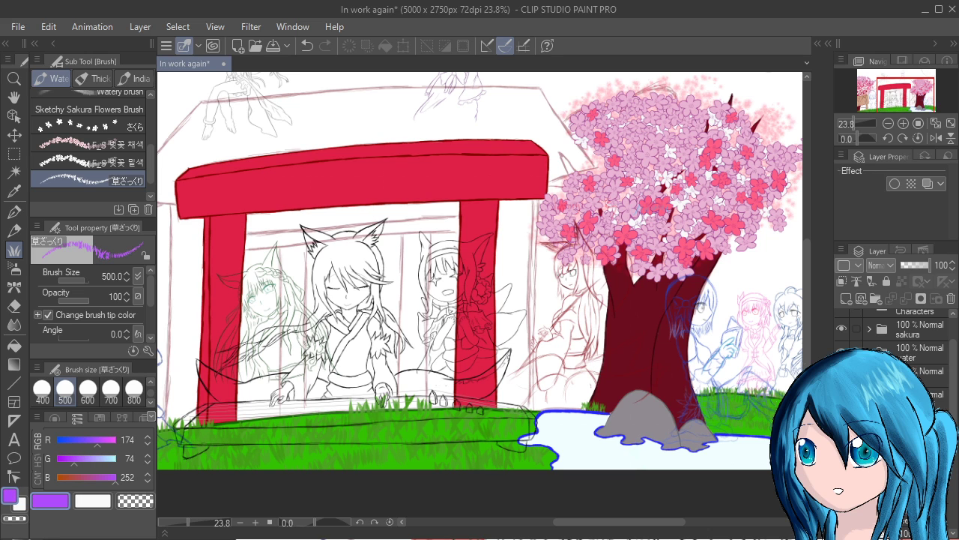
left_click(87, 440)
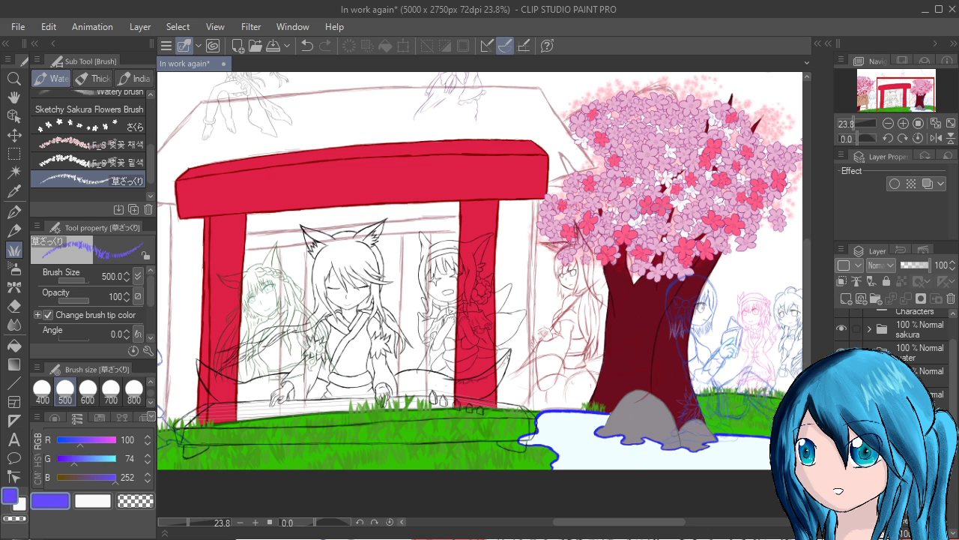
mouse_move(74, 460)
left_mouse_down()
mouse_move(107, 461)
mouse_move(71, 461)
left_mouse_up()
scroll(445, 388, "up", 2)
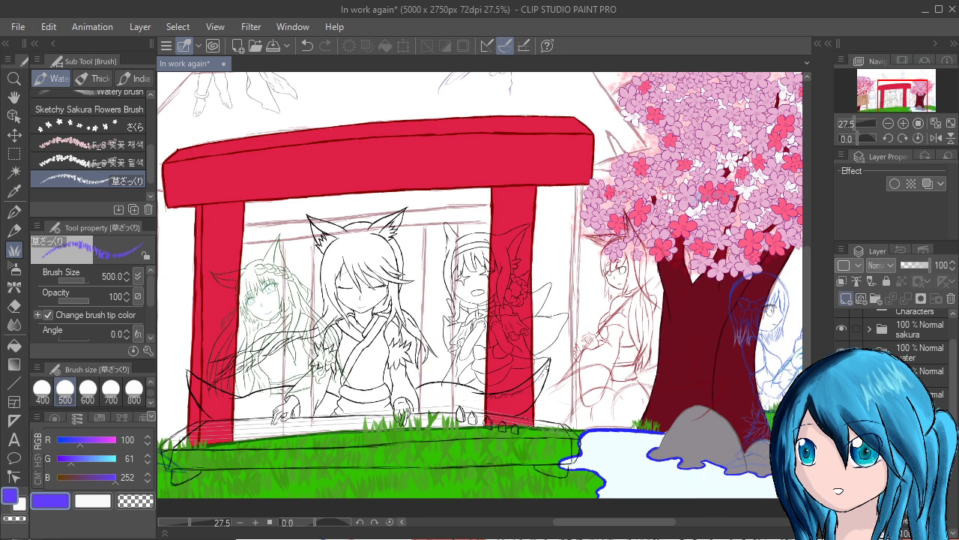
left_click(847, 298)
left_click(861, 298)
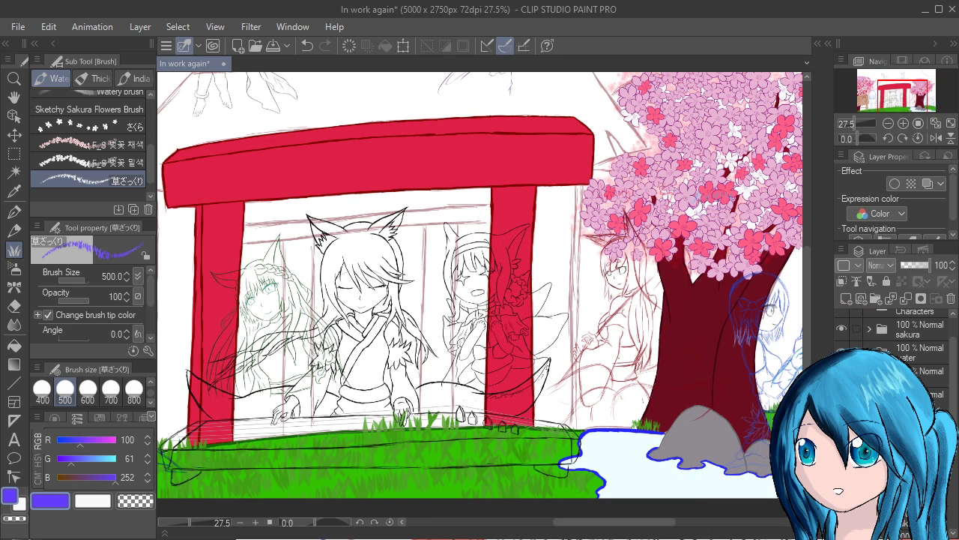
left_click_drag(608, 370, 766, 479)
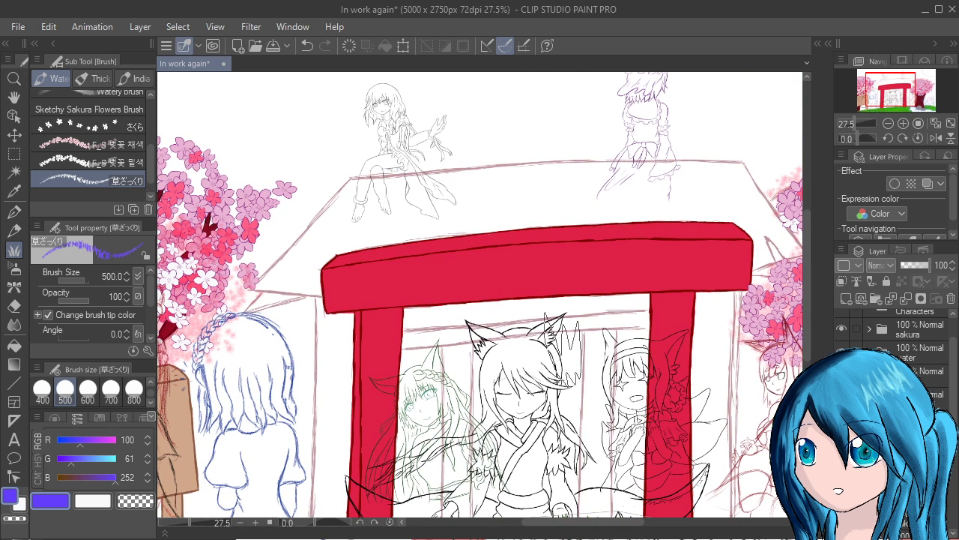
scroll(90, 150, "up", 3)
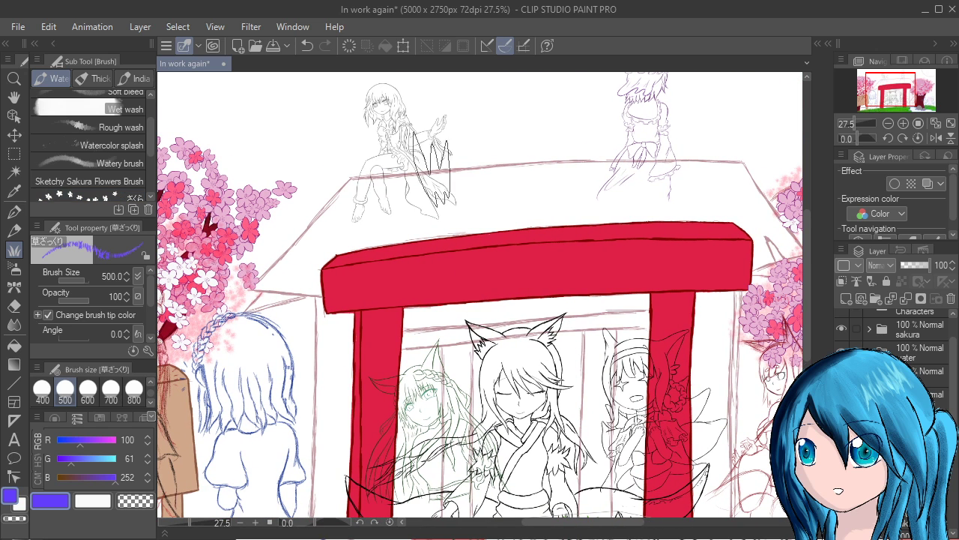
left_click_drag(427, 153, 622, 150)
key("ctrl+z")
key("ctrl+z")
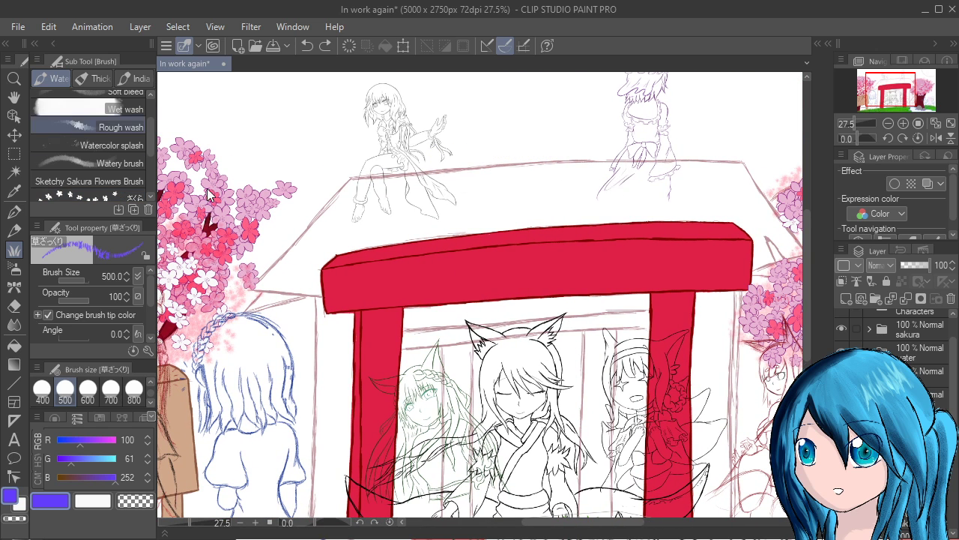
scroll(113, 173, "up", 3)
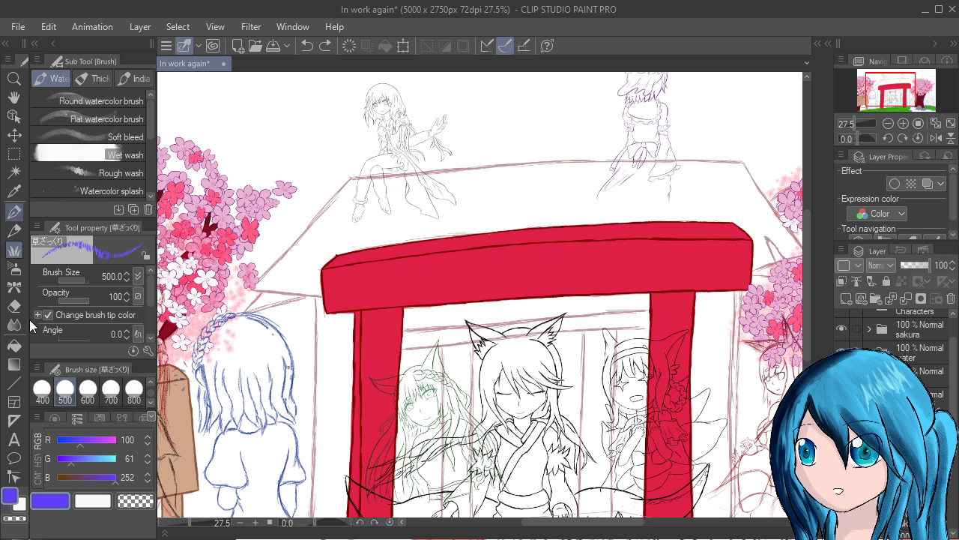
Ink the shrine roof's left sloping edge with the Real G-Pen at size 120, undoing the last stroke near the blossoms
left_click(15, 229)
left_click(15, 212)
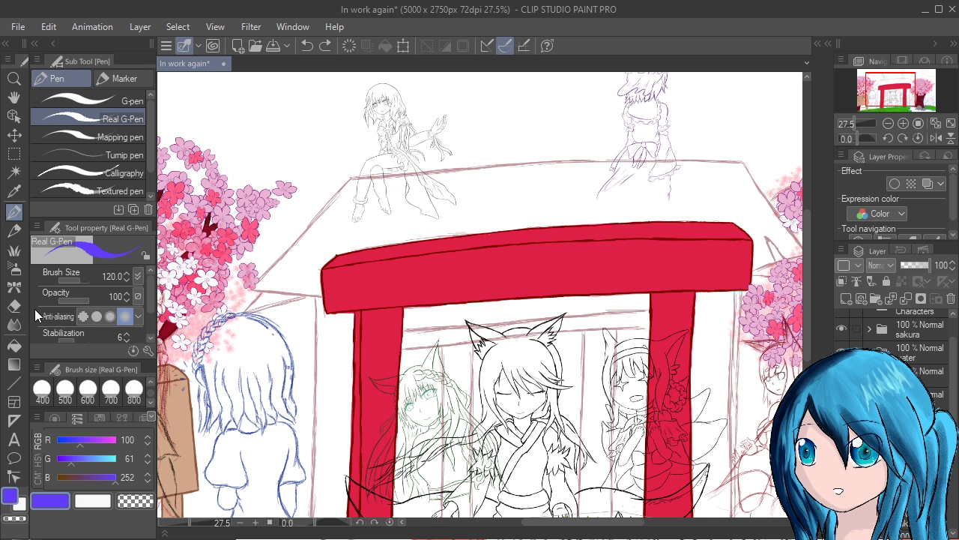
left_click_drag(335, 177, 251, 236)
scroll(251, 236, "up", 2)
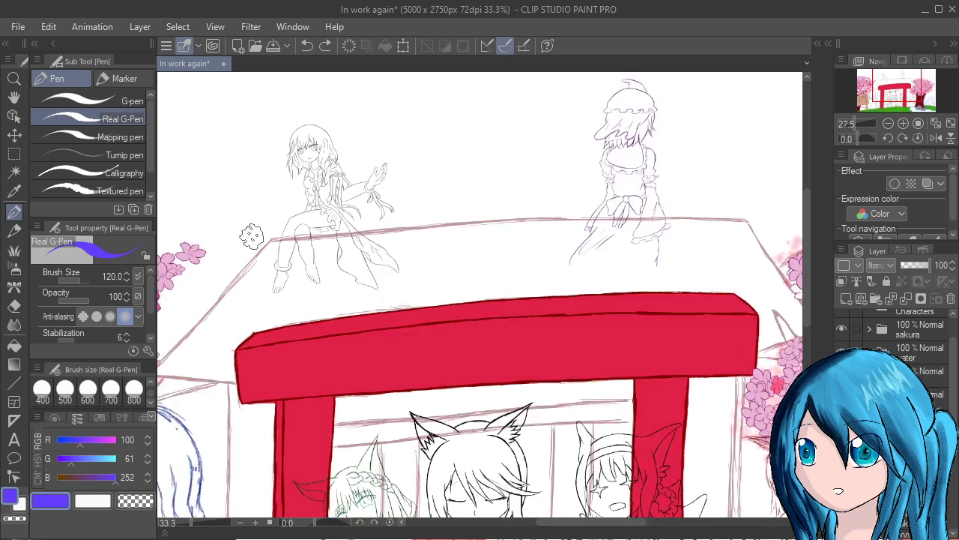
left_click_drag(303, 353, 464, 294)
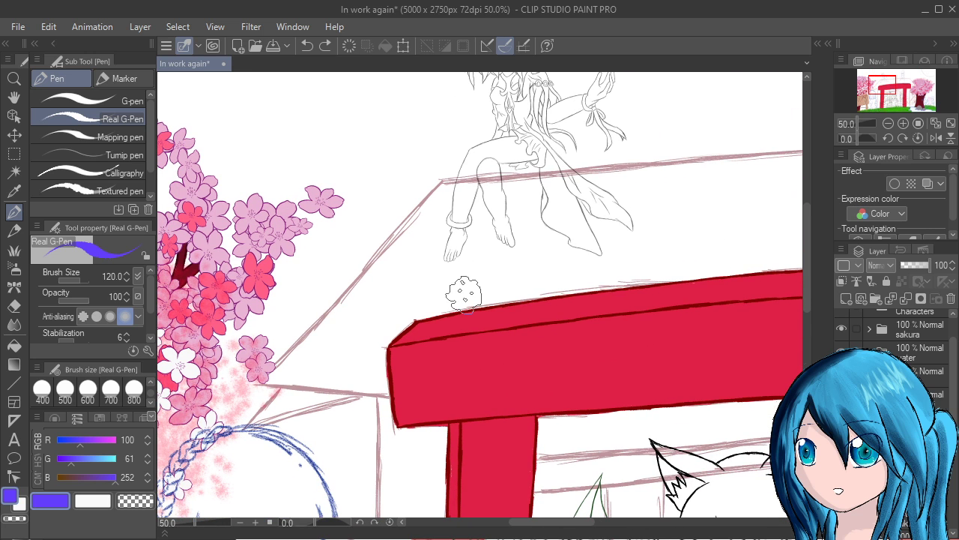
mouse_move(423, 201)
left_mouse_down()
mouse_move(441, 180)
mouse_move(390, 229)
mouse_move(437, 180)
mouse_move(388, 246)
left_mouse_up()
mouse_move(413, 215)
left_mouse_down()
mouse_move(377, 253)
mouse_move(398, 216)
mouse_move(343, 274)
mouse_move(347, 287)
mouse_move(377, 253)
mouse_move(300, 325)
mouse_move(349, 289)
mouse_move(293, 349)
left_mouse_up()
mouse_move(352, 289)
left_mouse_down()
mouse_move(271, 371)
mouse_move(299, 342)
left_mouse_up()
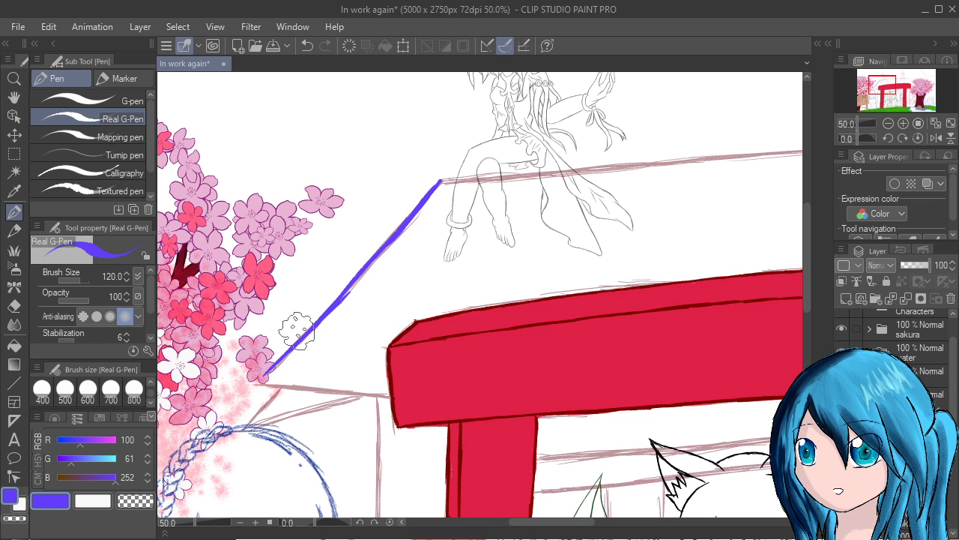
key("ctrl+z")
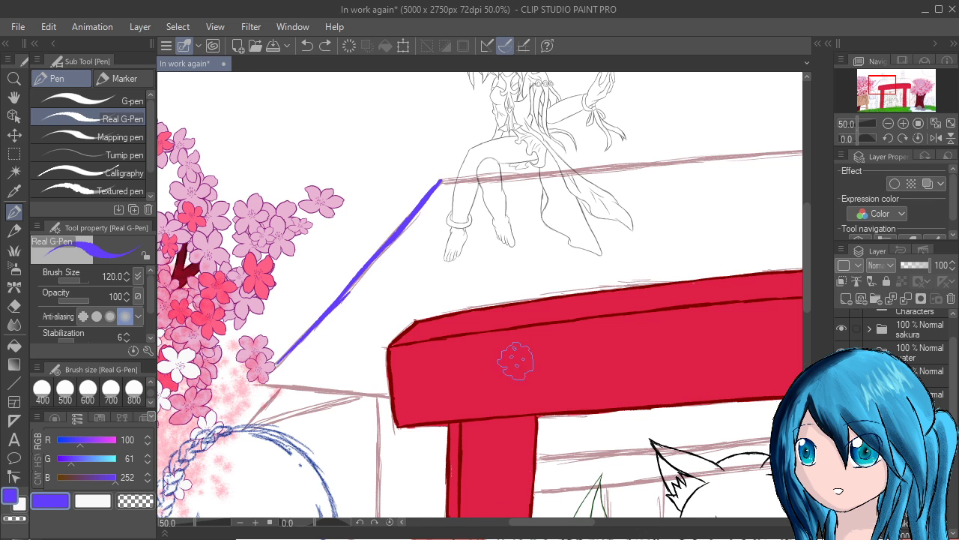
Hide and show the sakura layers to check which blossoms they hold next to the roof edge
scroll(516, 361, "down", 3)
mouse_move(515, 361)
left_mouse_down()
mouse_move(483, 227)
mouse_move(511, 240)
left_mouse_up()
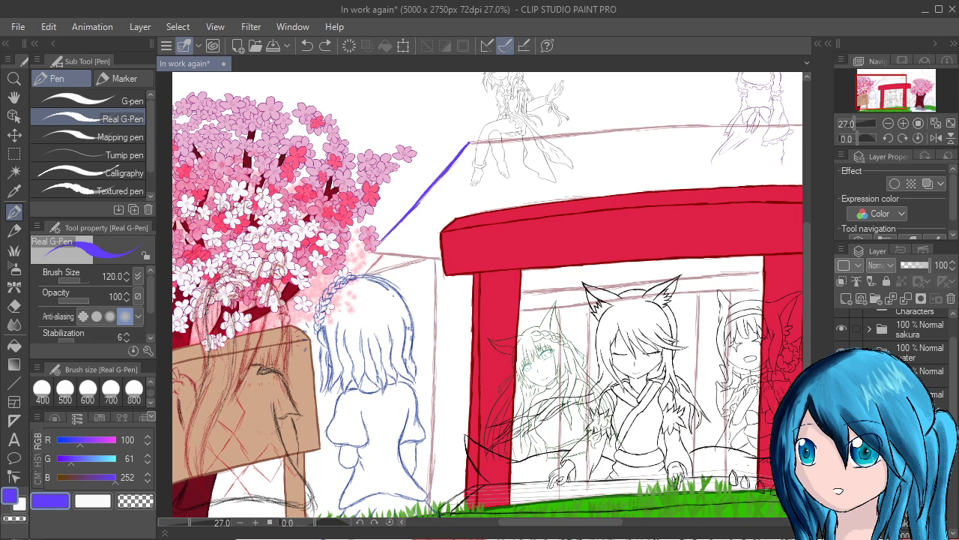
left_click(919, 329)
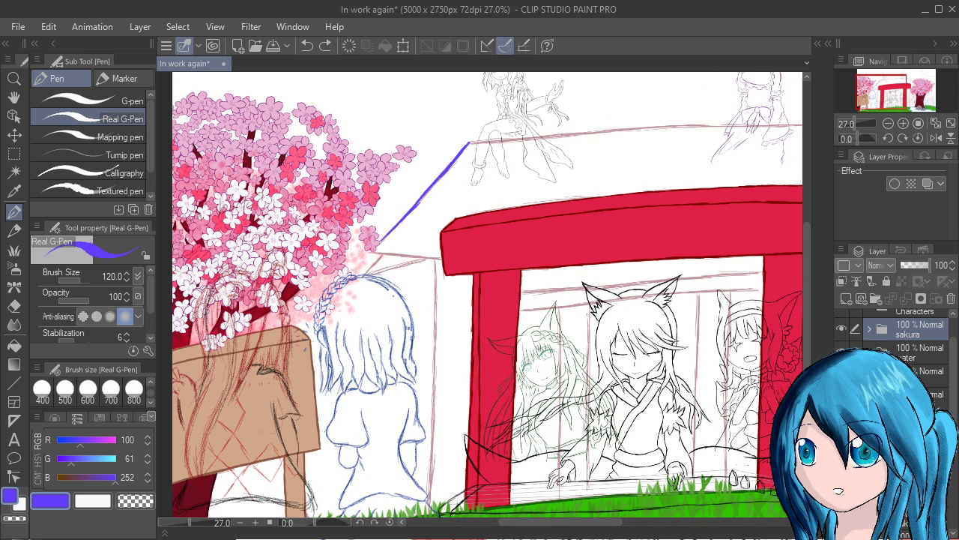
left_click(841, 328)
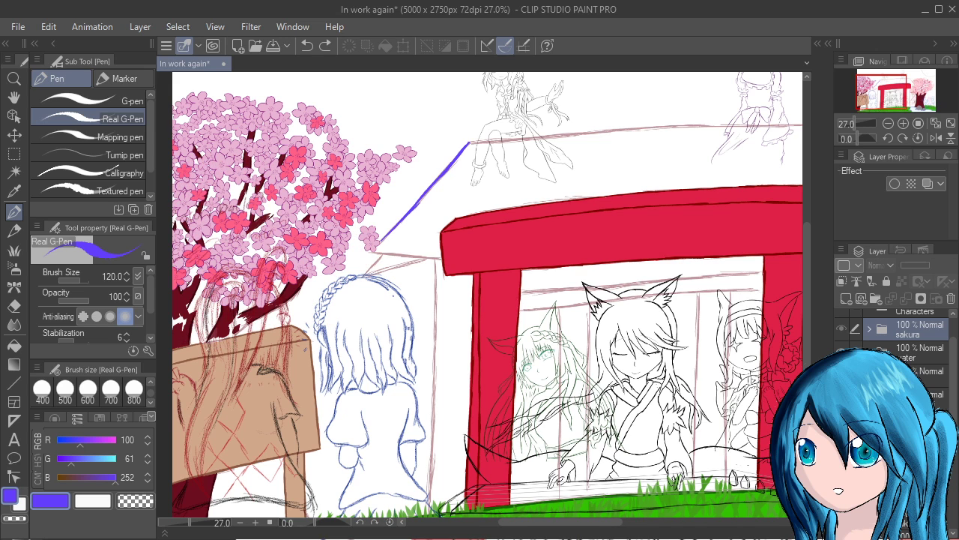
left_click(841, 328)
scroll(896, 337, "down", 1)
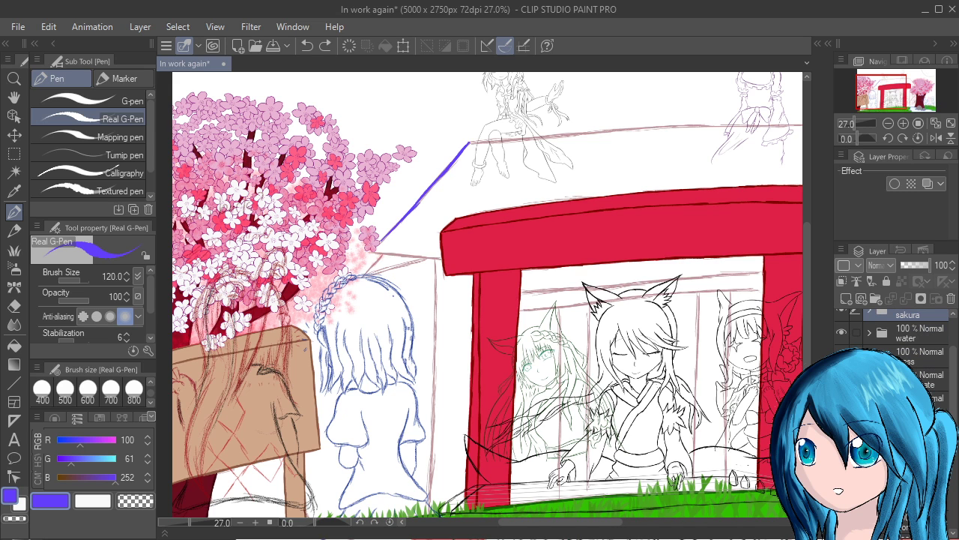
left_click(841, 311)
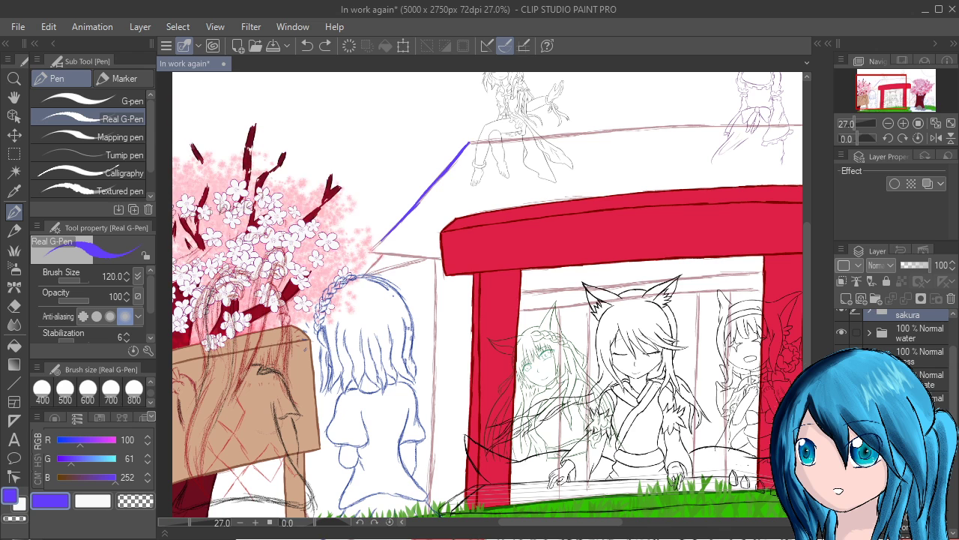
left_click(841, 310)
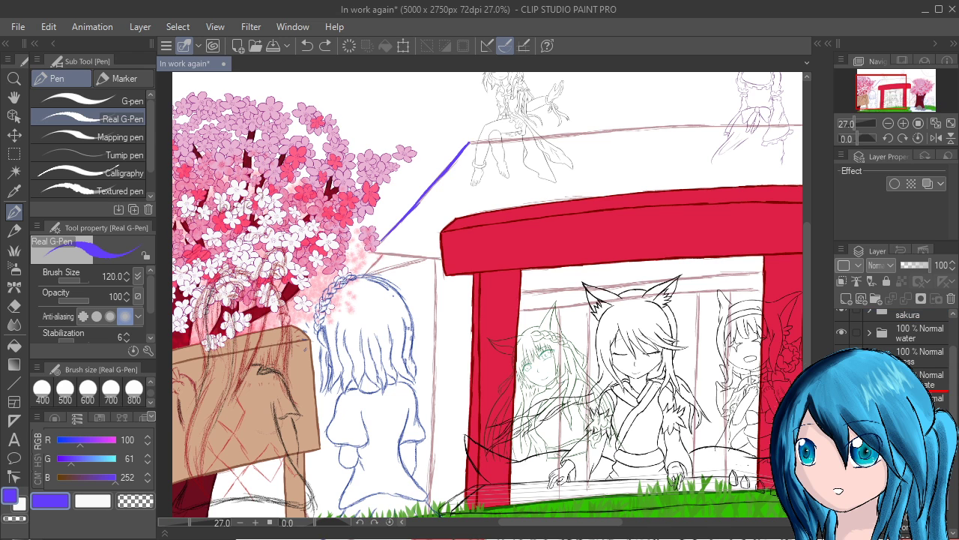
scroll(896, 337, "up", 1)
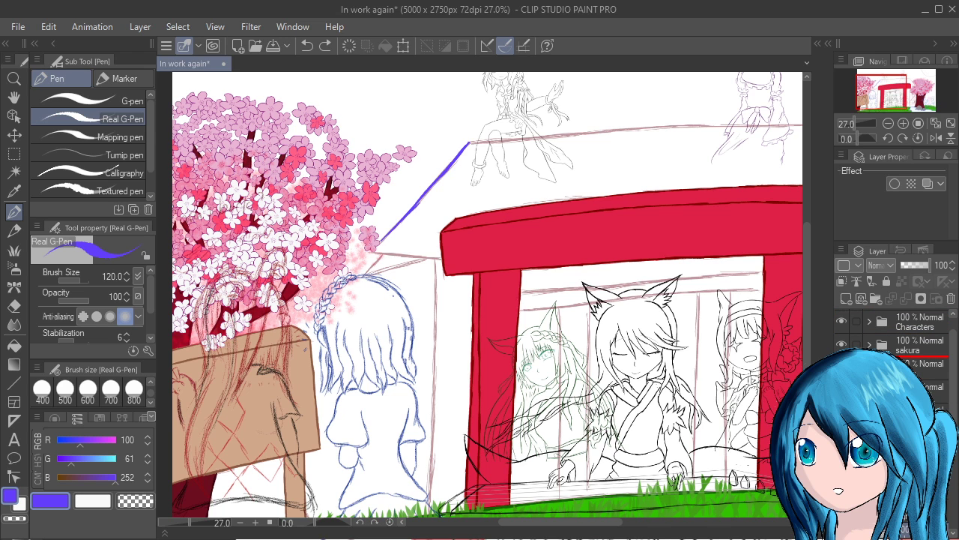
Ink the roof's lower left eave in violet, running from the cherry blossoms to the left end of the torii beam
left_click_drag(914, 358, 914, 356)
scroll(617, 278, "up", 2)
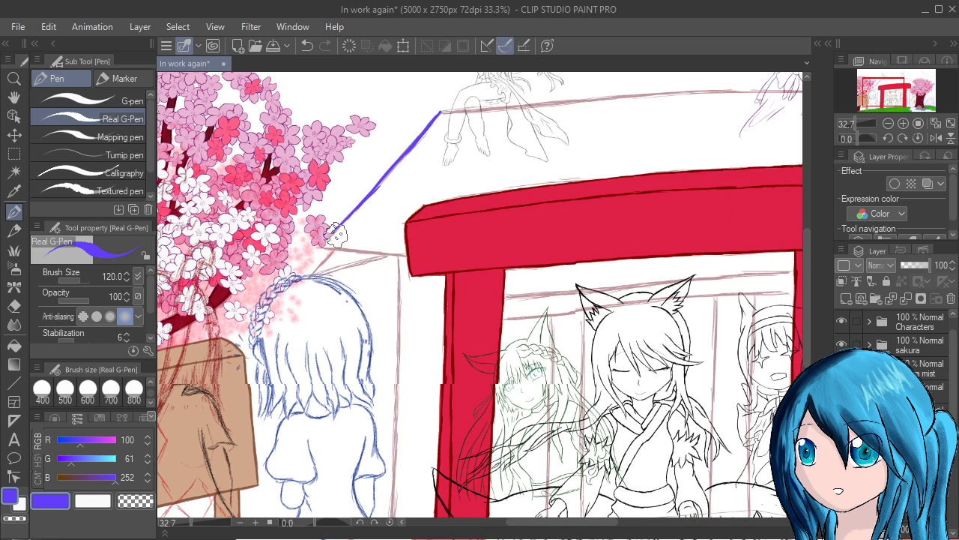
scroll(336, 235, "up", 2)
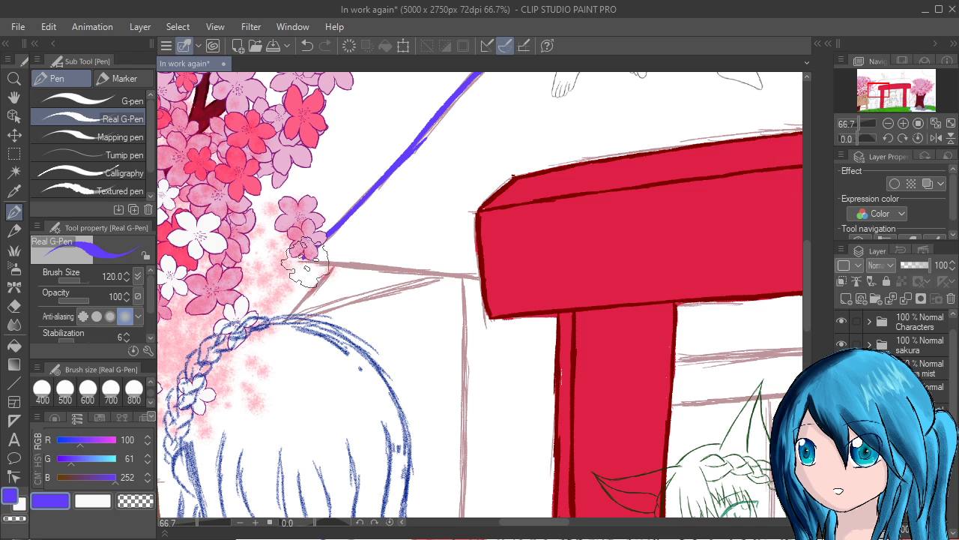
left_click_drag(303, 259, 479, 277)
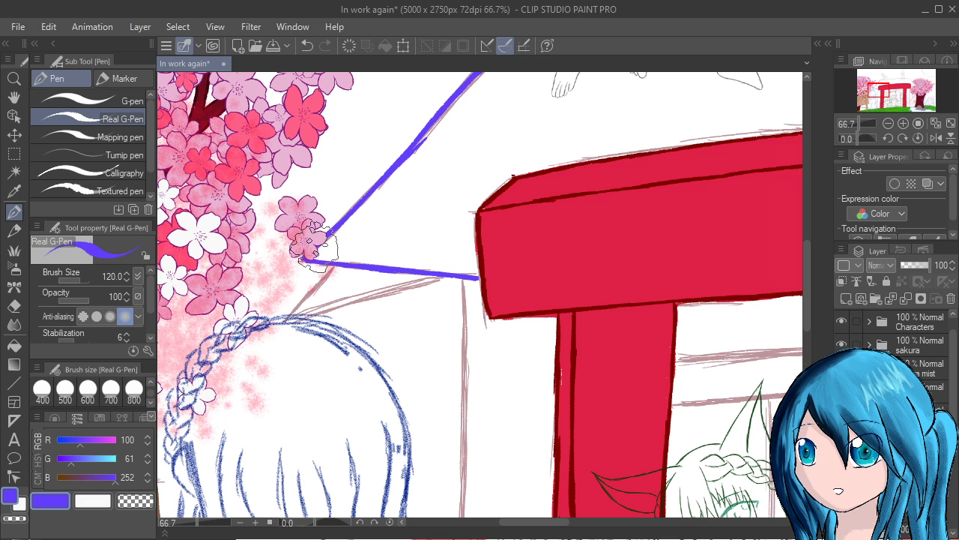
Touch up the middle of the roof's left sloping edge with a short violet stroke, undoing the uneven attempts
left_click_drag(457, 156, 345, 274)
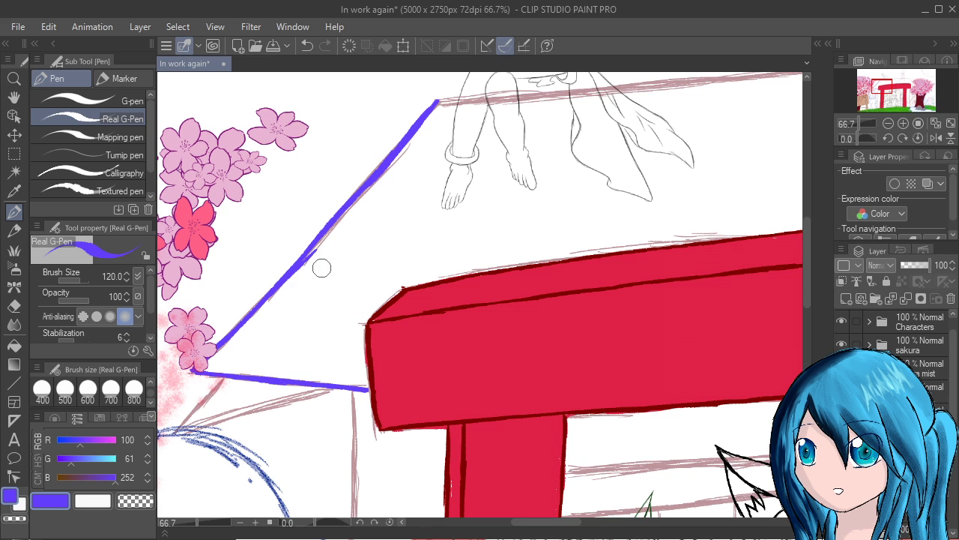
key("ctrl+z")
key("ctrl+z")
left_click_drag(290, 273, 306, 253)
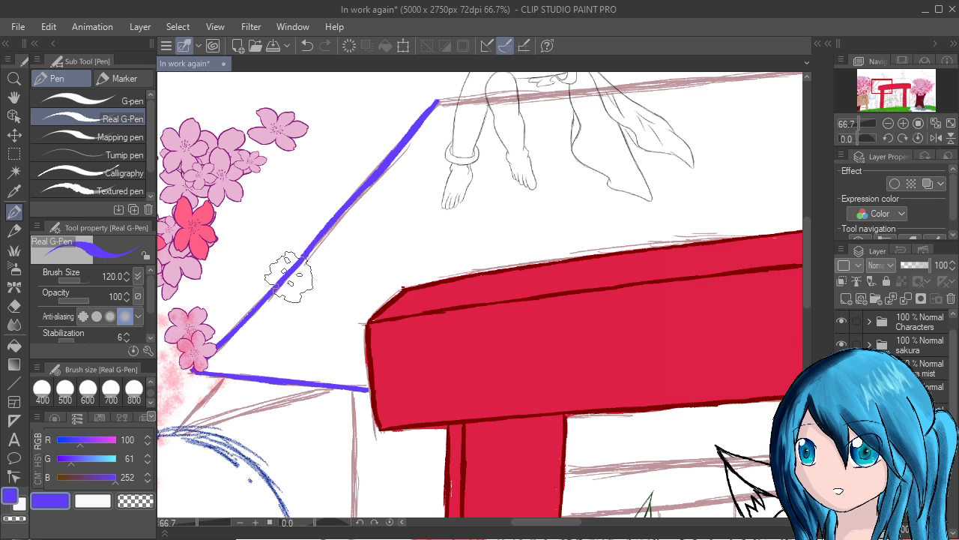
Ink the roof's top ridge in violet from the left peak to the right corner, redoing the strokes that stray from the sketch
mouse_move(820, 310)
left_mouse_down()
mouse_move(802, 326)
mouse_move(779, 507)
left_mouse_up()
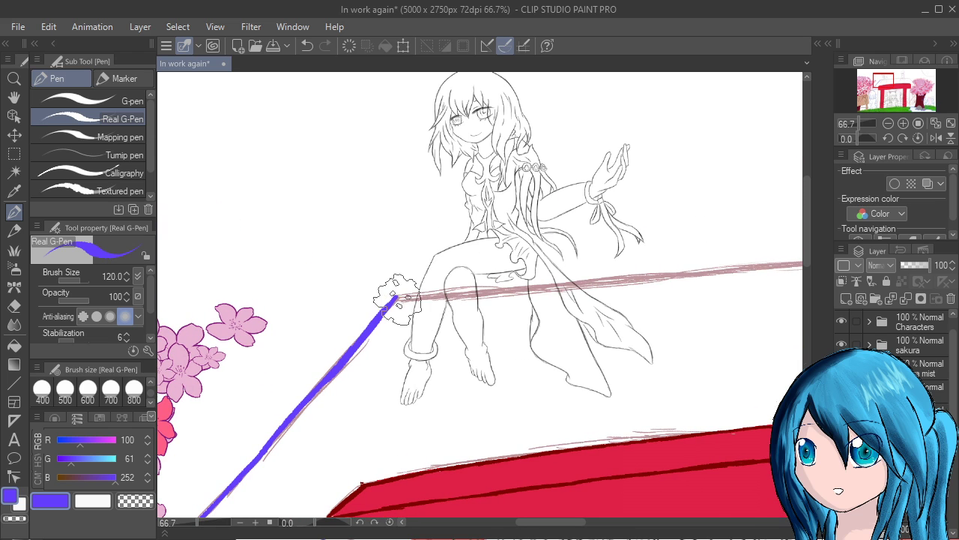
left_click_drag(395, 298, 592, 282)
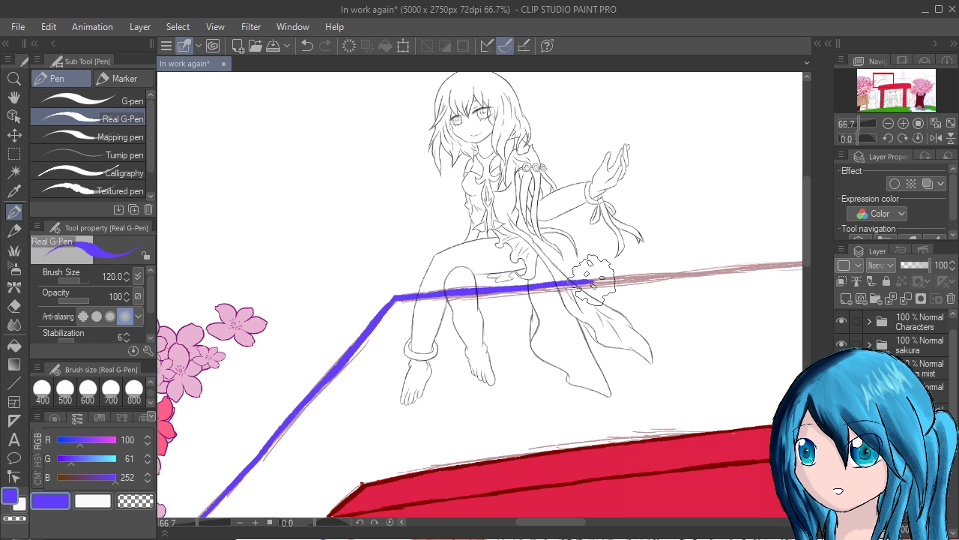
mouse_move(613, 313)
left_mouse_down()
mouse_move(539, 524)
mouse_move(311, 329)
mouse_move(329, 329)
mouse_move(263, 333)
mouse_move(505, 308)
left_mouse_up()
mouse_move(440, 317)
left_mouse_down()
mouse_move(504, 324)
mouse_move(470, 315)
mouse_move(502, 314)
mouse_move(465, 319)
mouse_move(535, 312)
left_mouse_up()
key("ctrl+z")
left_click_drag(469, 315, 539, 311)
mouse_move(539, 313)
left_mouse_down()
mouse_move(429, 330)
mouse_move(635, 327)
mouse_move(534, 336)
mouse_move(638, 335)
mouse_move(506, 351)
mouse_move(553, 350)
mouse_move(487, 351)
mouse_move(647, 356)
left_mouse_up()
key("ctrl+z")
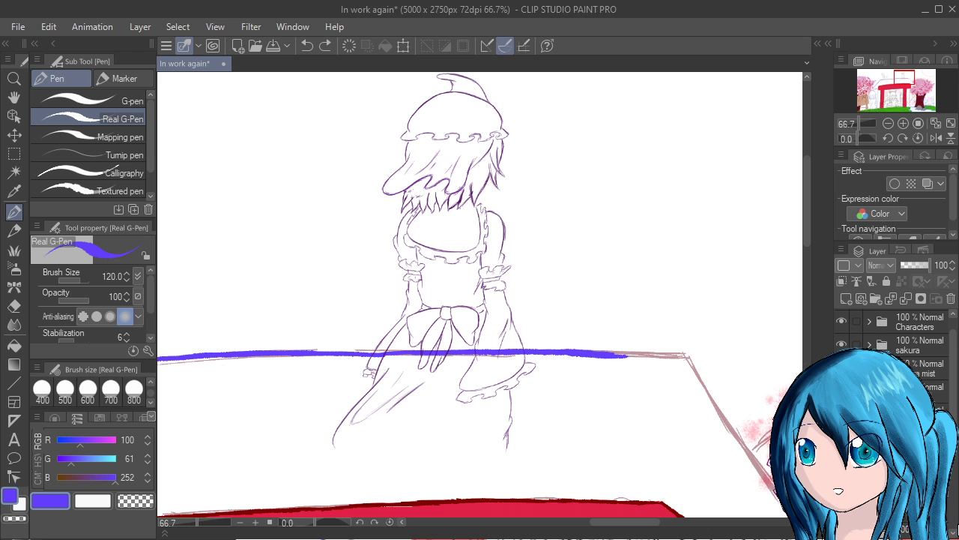
left_click_drag(585, 352, 682, 356)
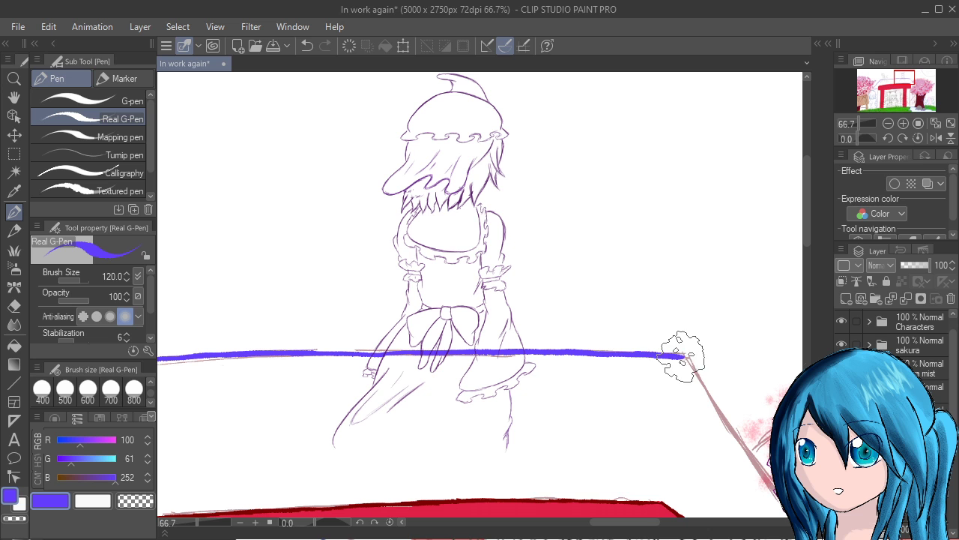
Ink the roof's right sloping edge in violet from the ridge corner down to its tip among the blossoms
mouse_move(733, 379)
left_mouse_down()
mouse_move(529, 291)
mouse_move(441, 221)
left_mouse_up()
left_click_drag(394, 199, 426, 257)
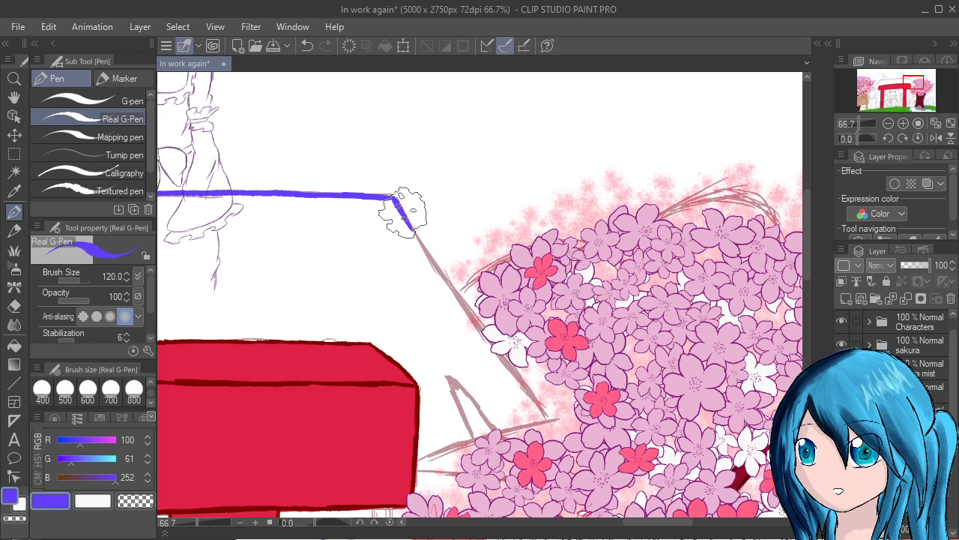
left_click_drag(394, 199, 436, 269)
mouse_move(429, 255)
left_mouse_down()
mouse_move(539, 416)
mouse_move(656, 361)
left_mouse_up()
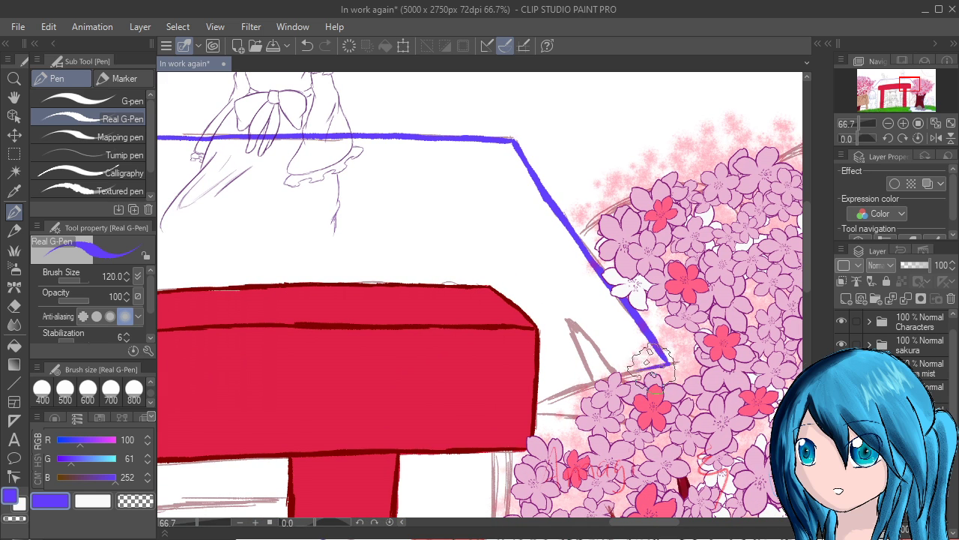
Ink the lower right eave from the roof tip back to the torii beam, and undo the stray stroke above the roof
mouse_move(669, 365)
left_mouse_down()
mouse_move(599, 373)
mouse_move(637, 358)
mouse_move(551, 400)
left_mouse_up()
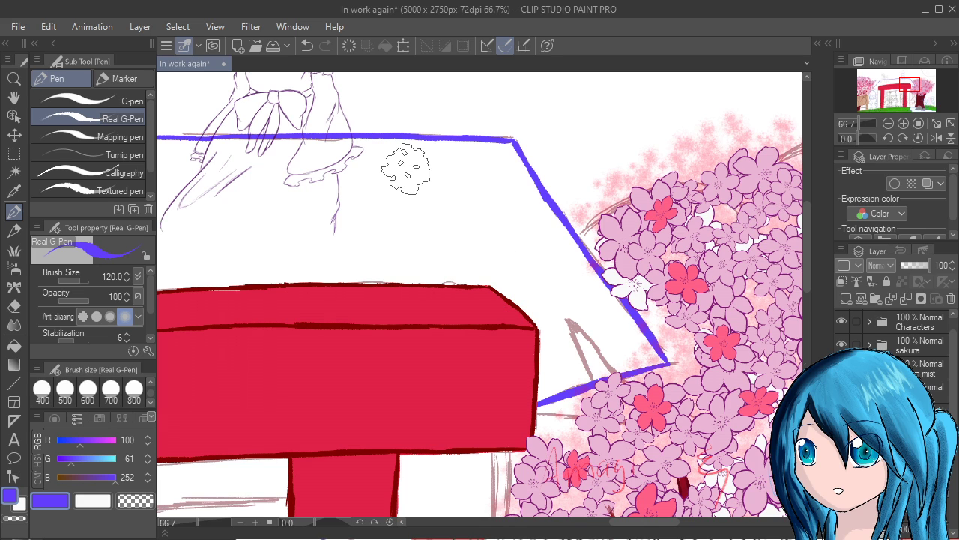
left_click_drag(596, 112, 592, 140)
key("ctrl+z")
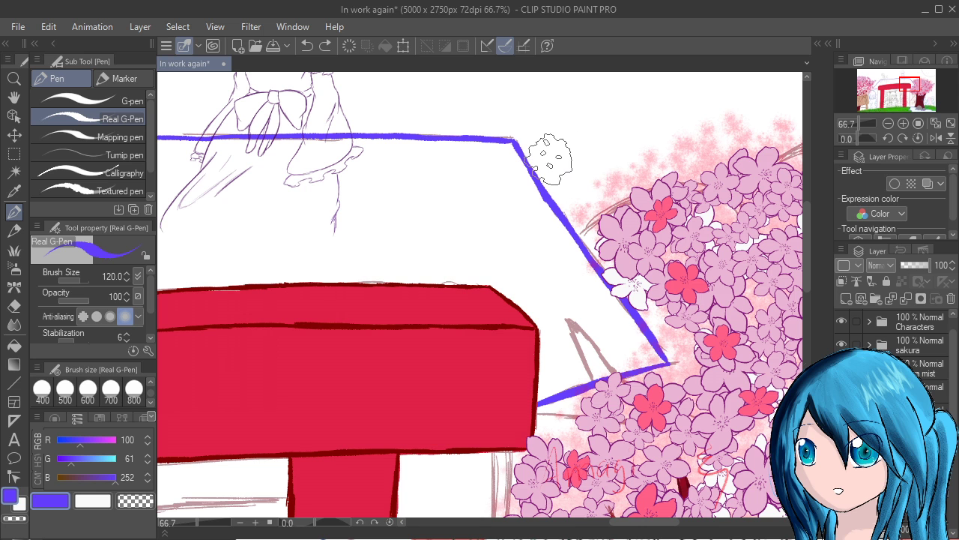
left_click_drag(750, 354, 918, 375)
left_click_drag(686, 409, 952, 302)
left_click_drag(728, 439, 955, 493)
scroll(653, 289, "down", 1)
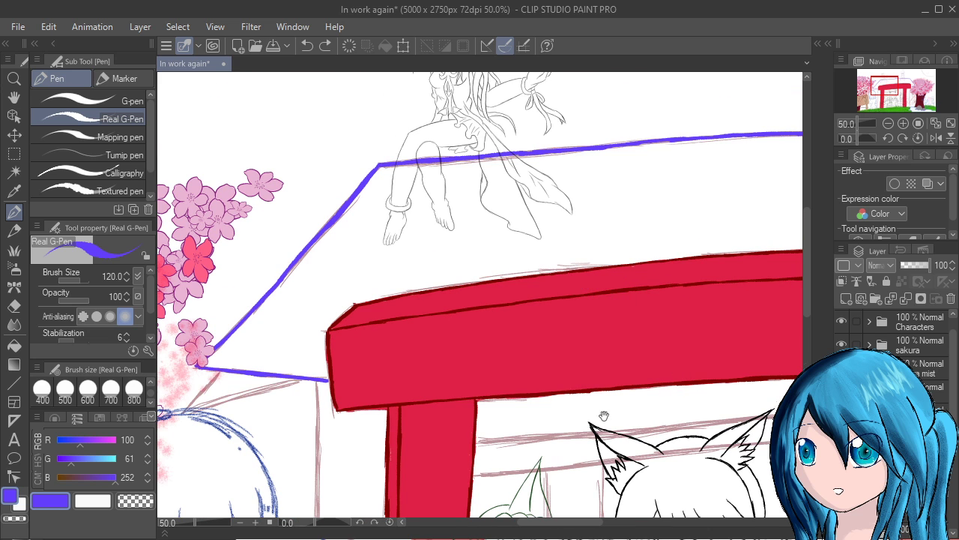
mouse_move(446, 516)
left_mouse_down()
mouse_move(465, 460)
mouse_move(453, 521)
mouse_move(414, 523)
mouse_move(416, 503)
left_mouse_up()
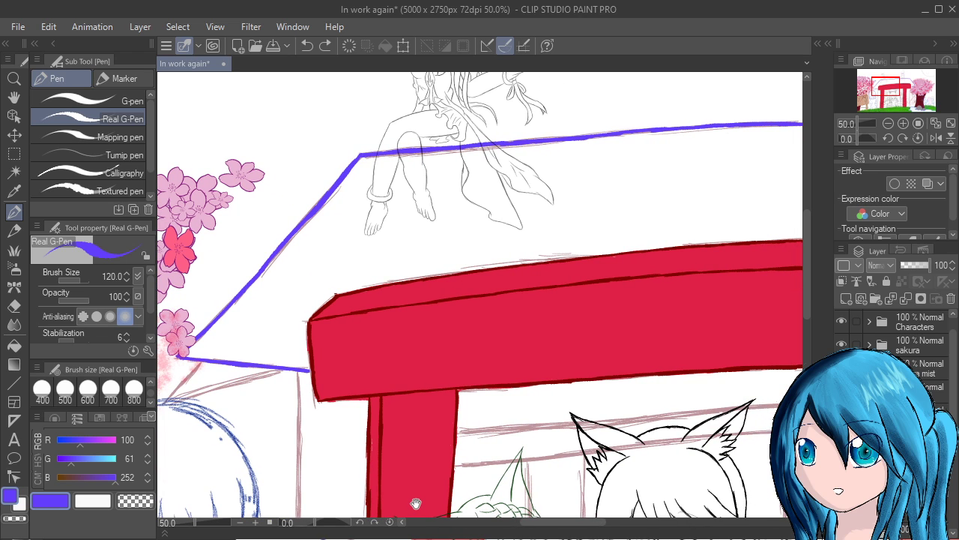
Switch to the roof's fill layer and paint a test patch beside its left slanted edge with the Calligraphy pen in RGB 74, 142, 252
left_click(910, 450)
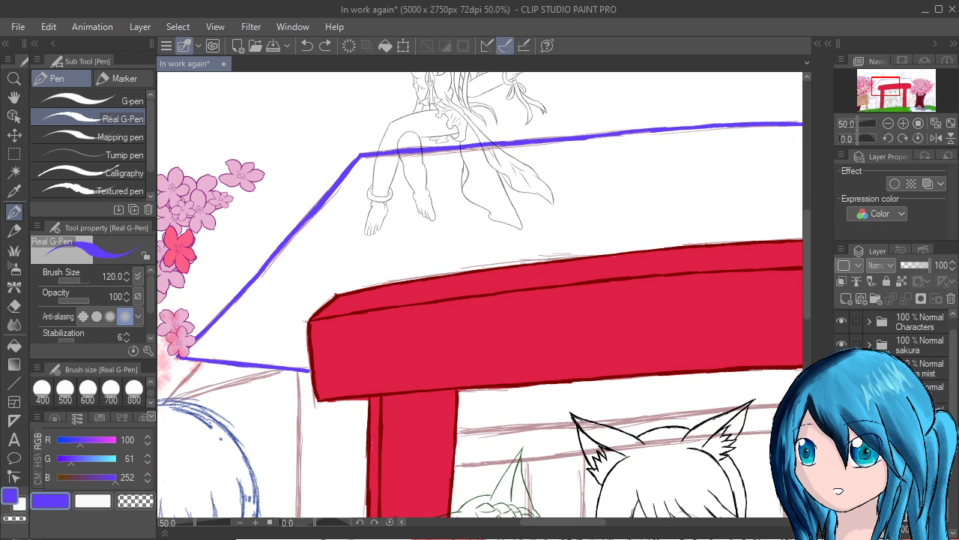
left_click(90, 458)
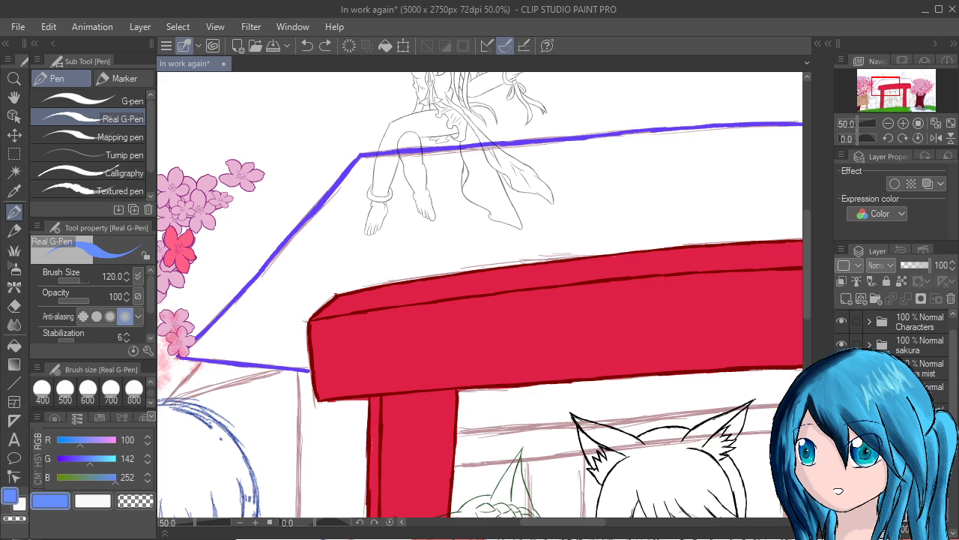
left_click(74, 440)
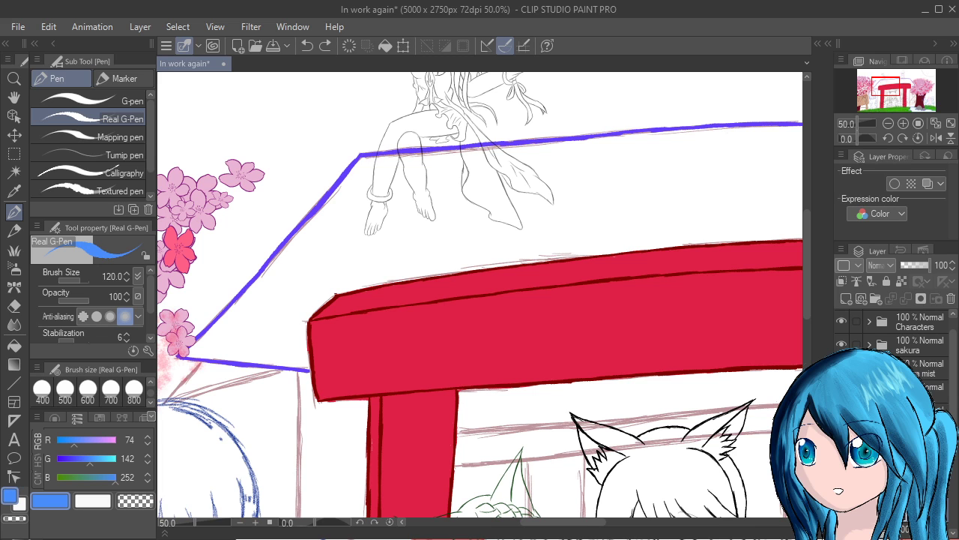
left_click(113, 172)
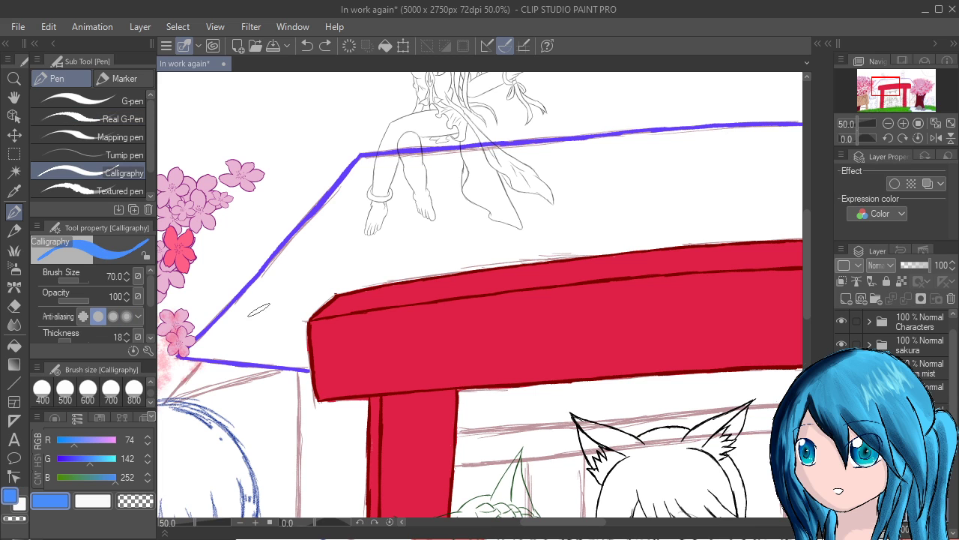
mouse_move(258, 310)
left_mouse_down()
mouse_move(243, 302)
mouse_move(269, 274)
mouse_move(193, 343)
mouse_move(241, 301)
left_mouse_up()
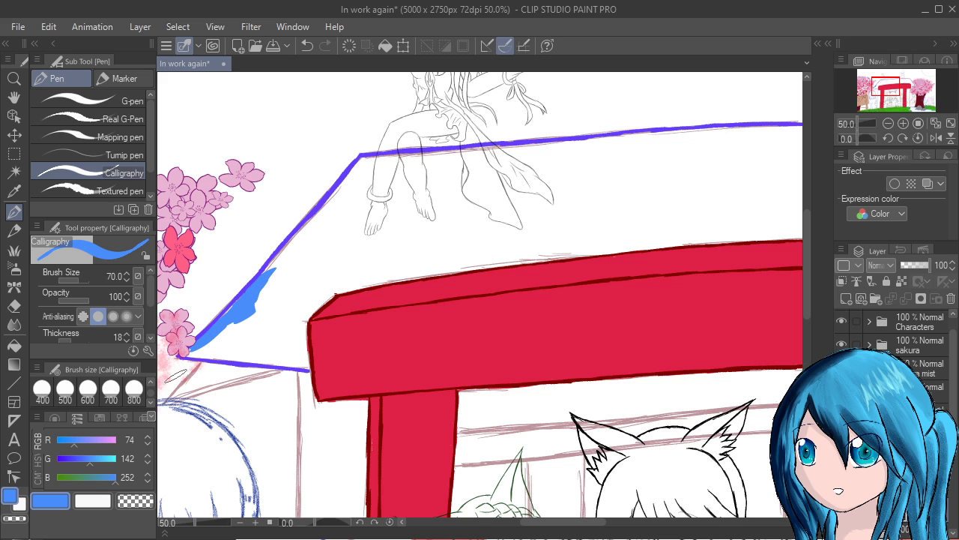
Try RGB 74, 94, 252 and RGB 74, 184, 252 over the test patch, lengthening it up the slanted edge
left_click(82, 459)
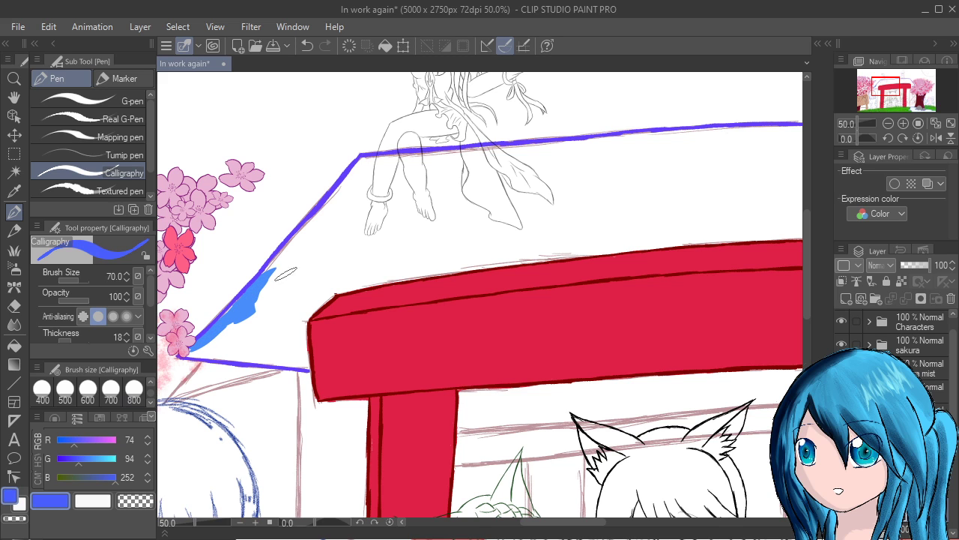
left_click_drag(286, 275, 235, 318)
mouse_move(234, 319)
left_mouse_down()
mouse_move(284, 267)
mouse_move(231, 316)
mouse_move(250, 291)
left_mouse_up()
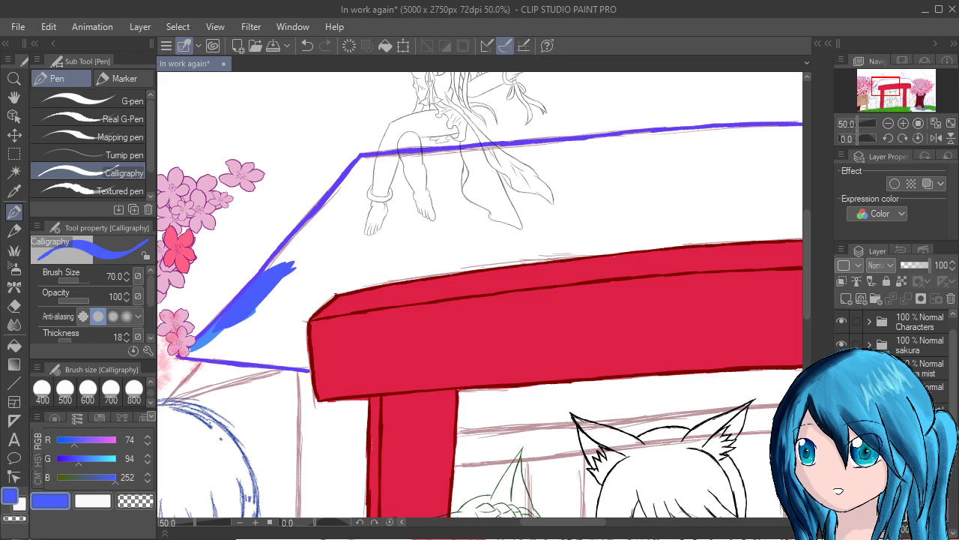
left_click(100, 458)
mouse_move(296, 258)
left_mouse_down()
mouse_move(230, 320)
mouse_move(242, 296)
mouse_move(235, 309)
mouse_move(312, 239)
left_mouse_up()
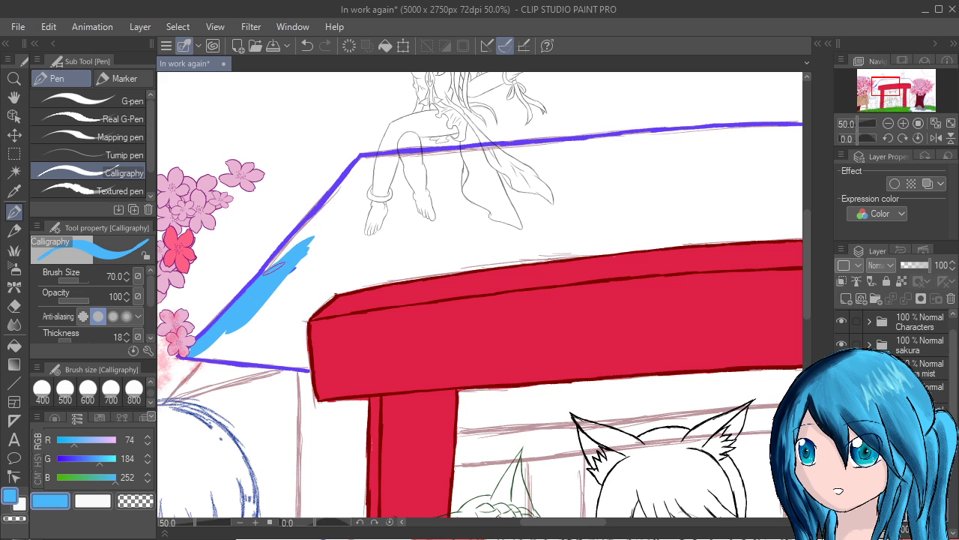
left_click_drag(260, 284, 327, 218)
Try the muted tones RGB 74, 184, 197 and RGB 74, 142, 197 over the strip along the slanted edge
left_click(104, 476)
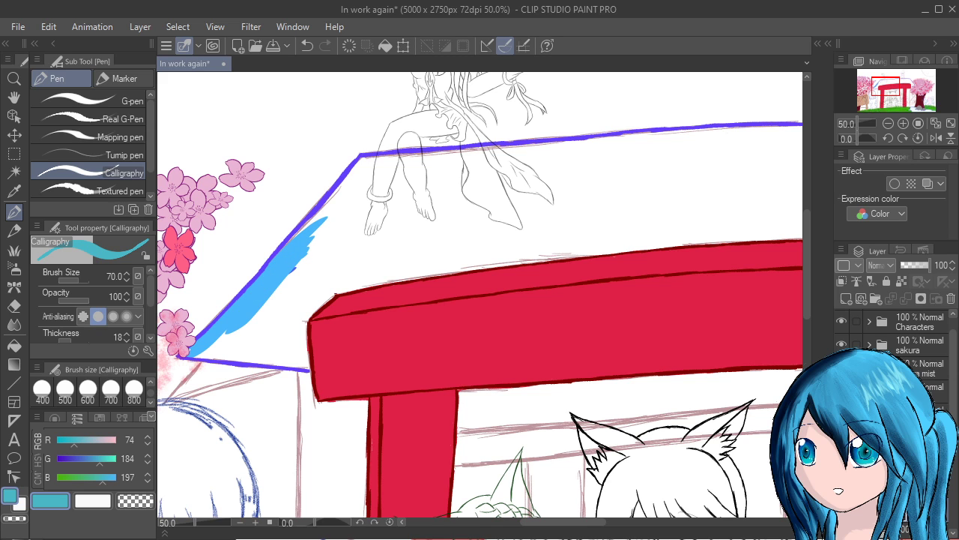
mouse_move(296, 259)
left_mouse_down()
mouse_move(326, 225)
mouse_move(277, 273)
mouse_move(282, 255)
mouse_move(225, 318)
left_mouse_up()
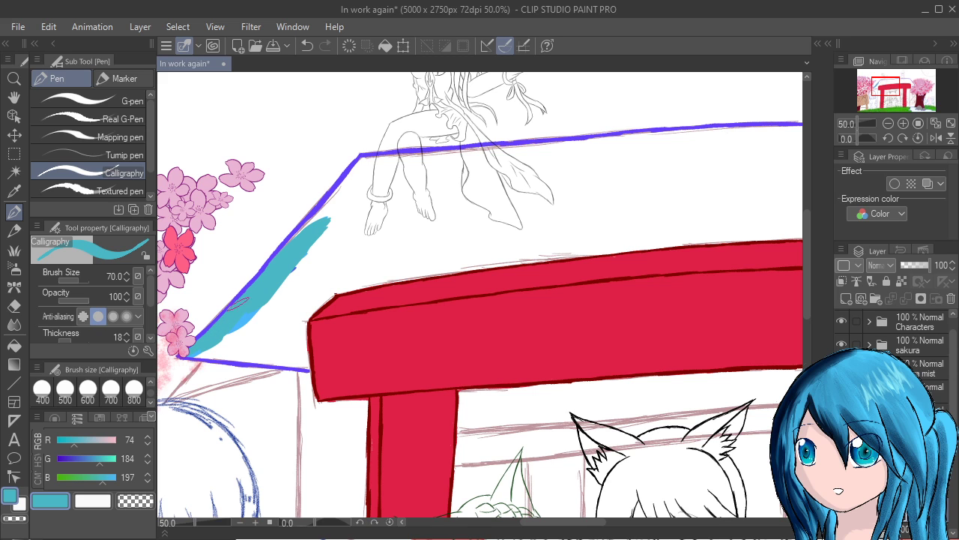
left_click_drag(317, 222, 263, 277)
left_click(90, 458)
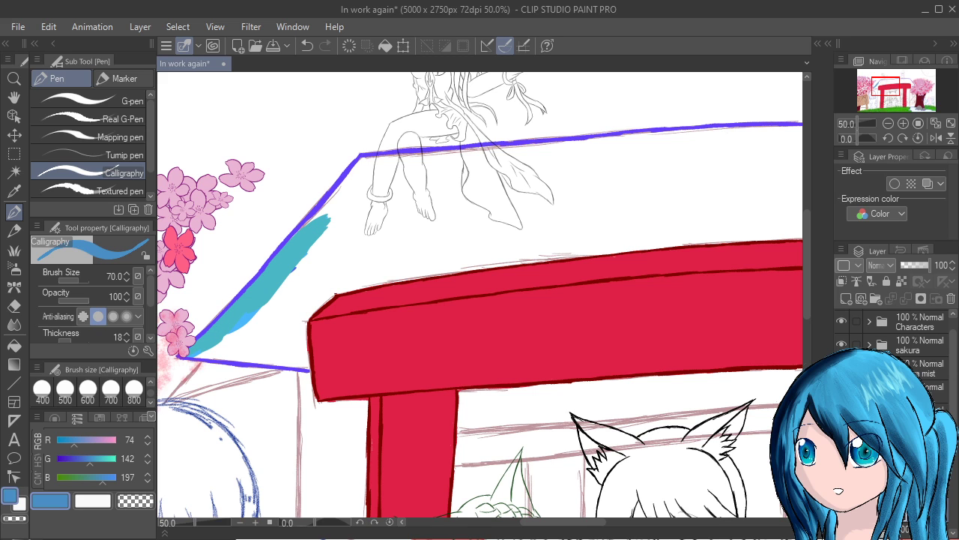
left_click_drag(314, 238, 259, 285)
mouse_move(324, 219)
left_mouse_down()
mouse_move(283, 255)
mouse_move(345, 212)
mouse_move(217, 336)
left_mouse_up()
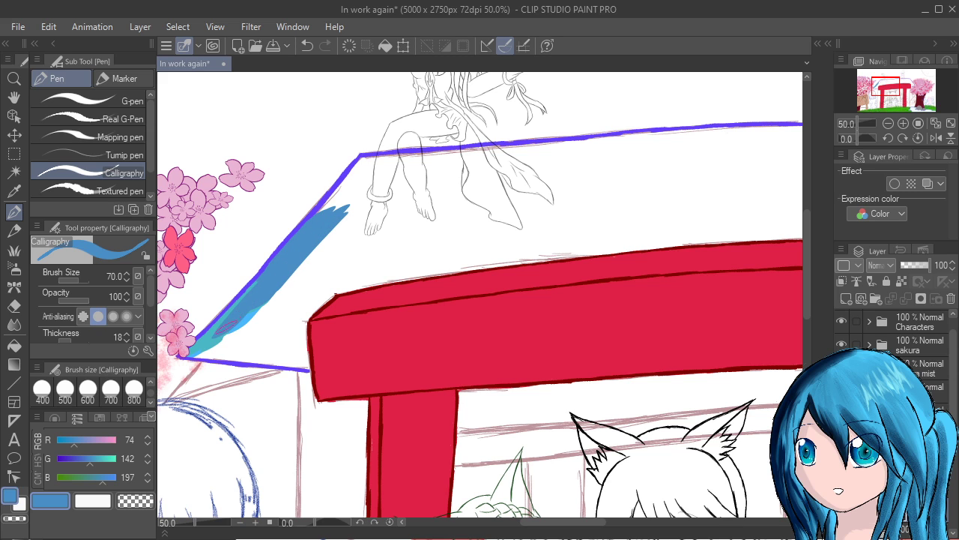
Sample a colour from the strip, and try RGB 100, 148, 252 and RGB 100, 132, 252 over it
left_click(233, 299, "alt")
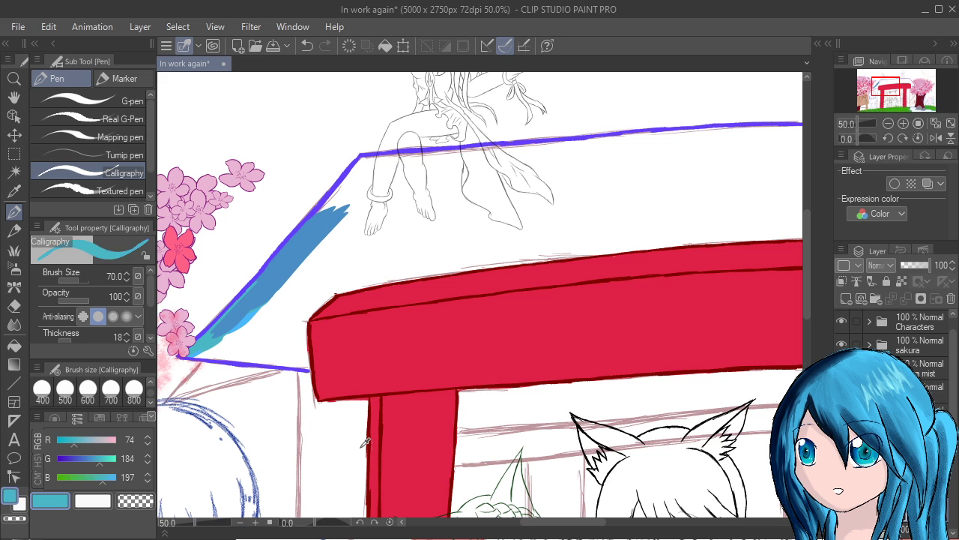
left_click(91, 458)
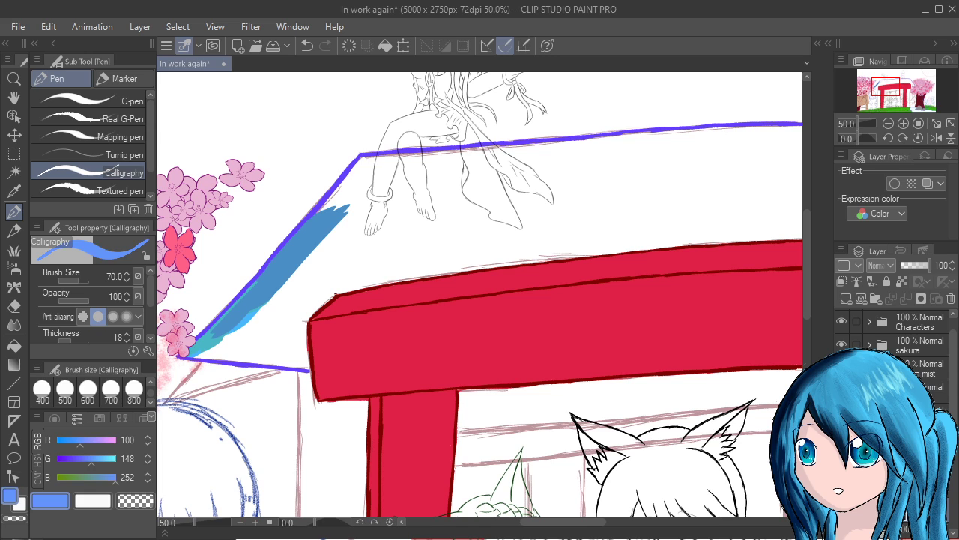
left_click_drag(304, 244, 251, 301)
left_click_drag(334, 210, 254, 303)
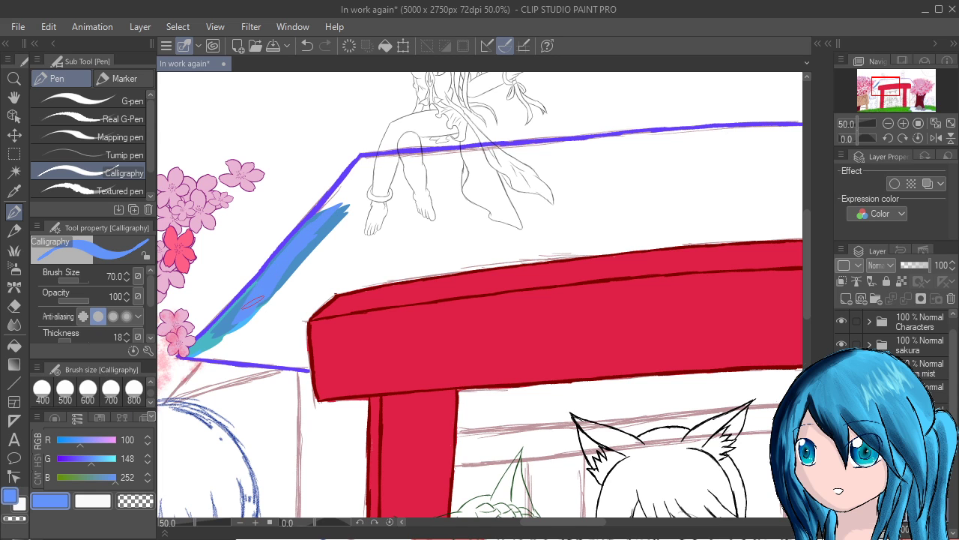
left_click(88, 458)
left_click_drag(341, 206, 270, 279)
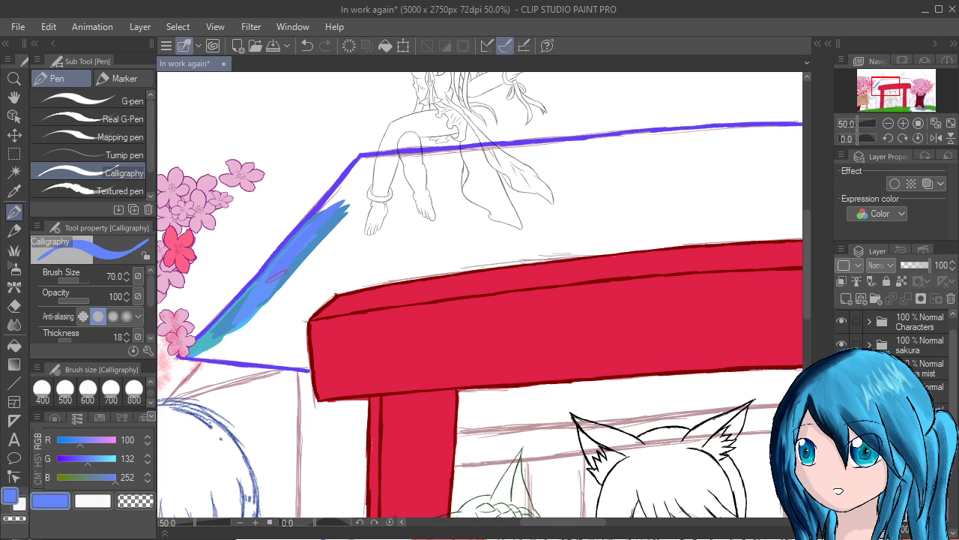
Try the lavender blue RGB 139, 155, 252 along the whole test strip
left_click(90, 440)
left_click(93, 458)
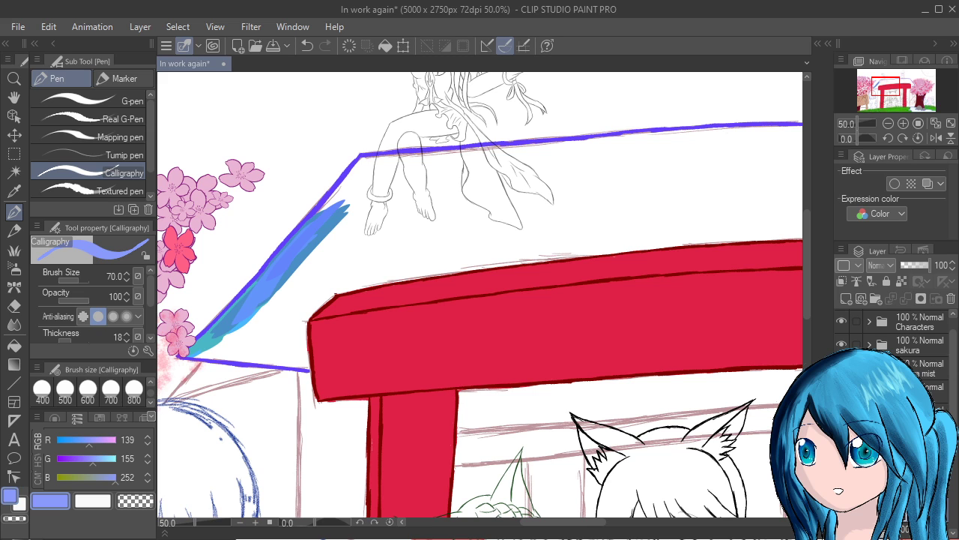
left_click_drag(333, 214, 215, 335)
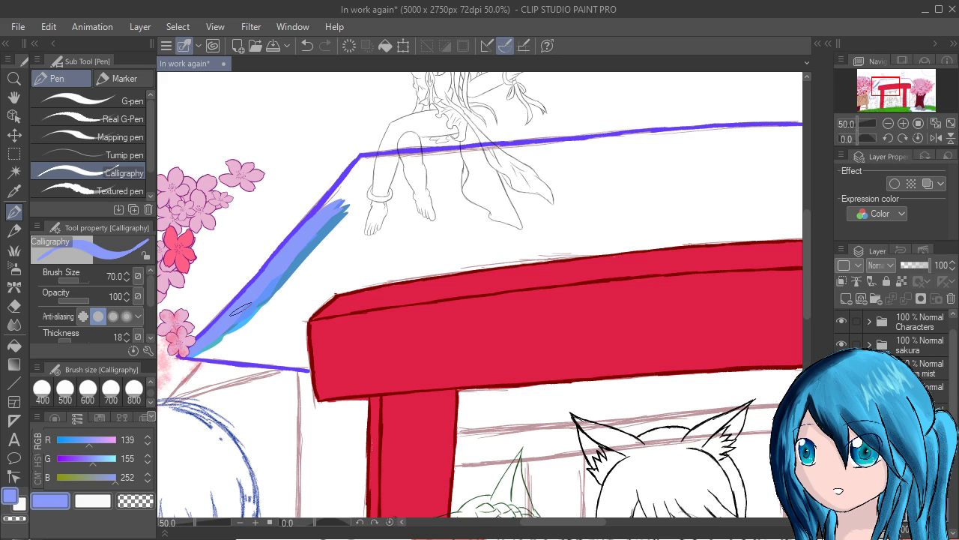
Try a deeper blue with green 94 and blue 252 over the upper part of the test strip
left_click(77, 440)
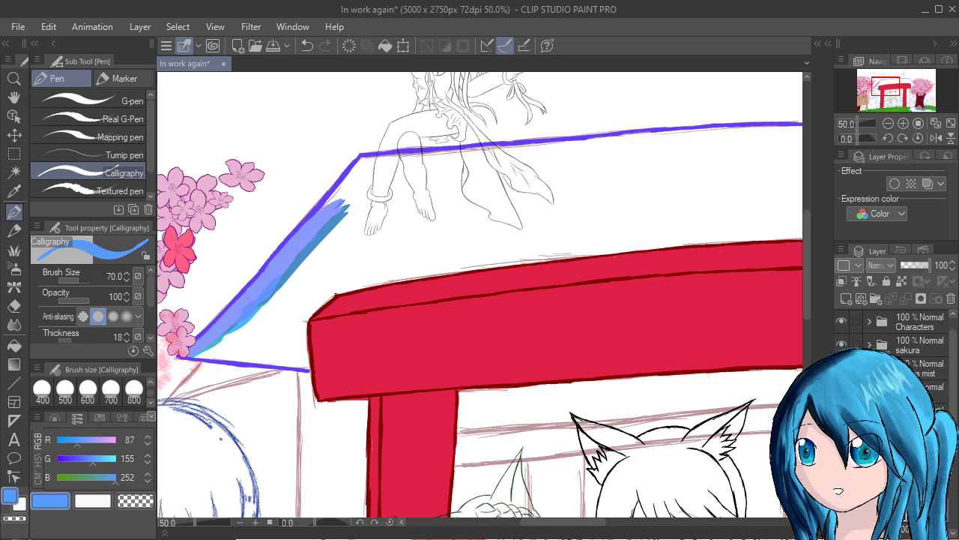
left_click(79, 459)
left_click(70, 441)
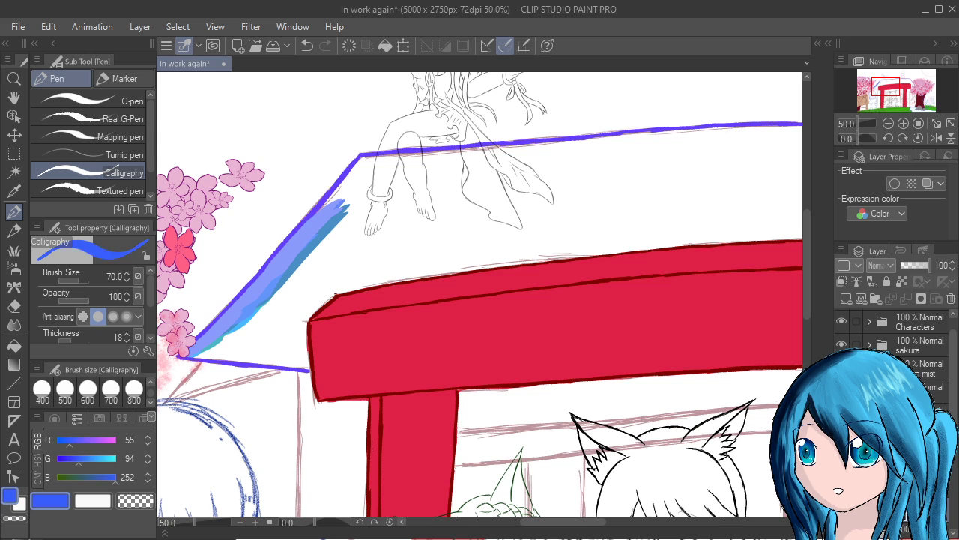
left_click_drag(341, 210, 270, 277)
left_click_drag(338, 195, 260, 291)
Set the colour to RGB 61, 155, 252 and paint over the test strip along the roof's left slanted edge up to its corner
left_click(93, 459)
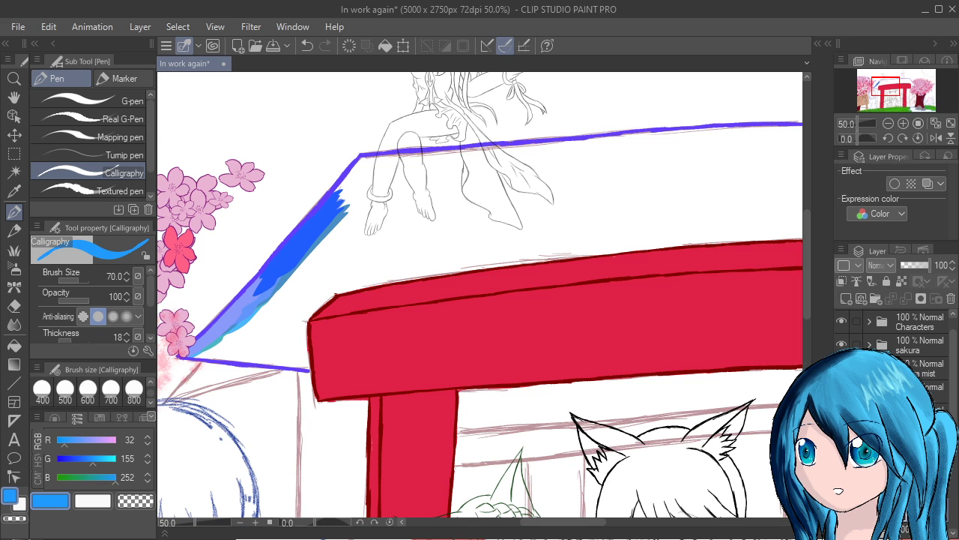
left_click(71, 441)
left_click_drag(341, 193, 294, 246)
left_click_drag(334, 199, 289, 255)
mouse_move(353, 180)
left_mouse_down()
mouse_move(261, 293)
mouse_move(300, 239)
mouse_move(250, 301)
left_mouse_up()
Fill the roof's left end in blue from the slanted edge to the lower outline and the end of the red beam
left_click_drag(294, 246, 218, 335)
left_click_drag(273, 266, 217, 325)
mouse_move(256, 289)
left_mouse_down()
mouse_move(196, 351)
mouse_move(298, 257)
mouse_move(335, 218)
mouse_move(270, 285)
mouse_move(372, 161)
mouse_move(333, 247)
mouse_move(278, 319)
left_mouse_up()
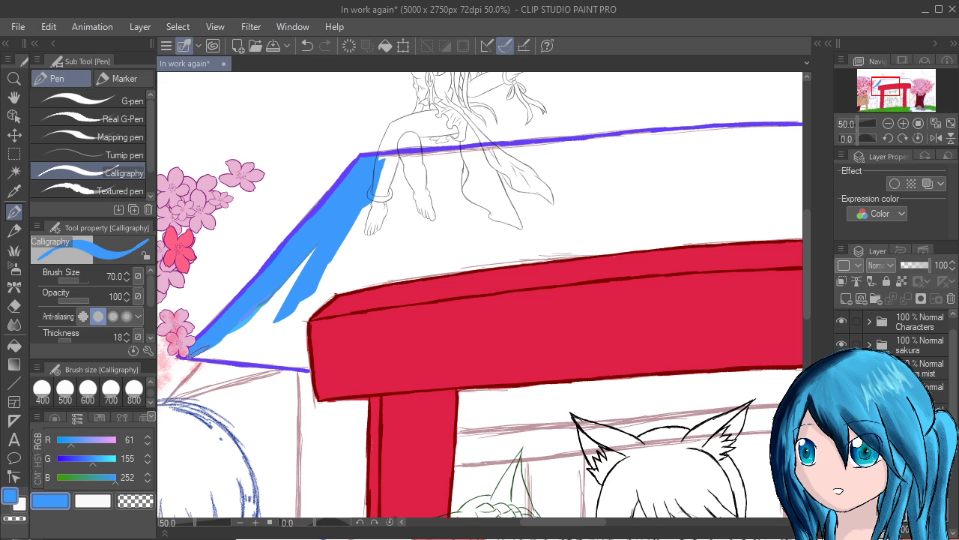
mouse_move(192, 351)
left_mouse_down()
mouse_move(230, 349)
mouse_move(270, 317)
mouse_move(270, 303)
mouse_move(330, 237)
mouse_move(274, 295)
mouse_move(339, 228)
mouse_move(237, 340)
left_mouse_up()
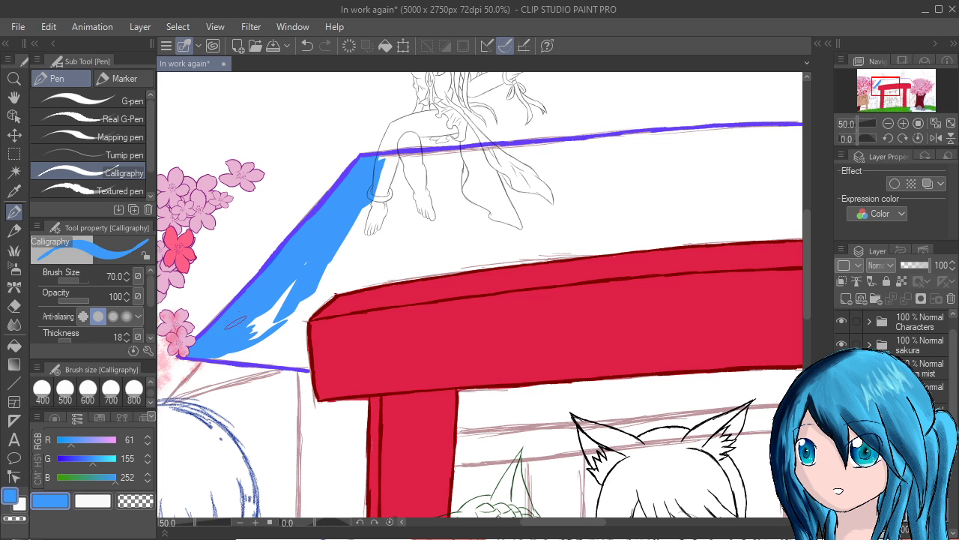
mouse_move(217, 356)
left_mouse_down()
mouse_move(275, 348)
mouse_move(254, 346)
mouse_move(327, 364)
mouse_move(295, 360)
mouse_move(310, 357)
mouse_move(256, 329)
mouse_move(311, 355)
mouse_move(258, 319)
mouse_move(320, 338)
mouse_move(285, 291)
mouse_move(337, 308)
mouse_move(292, 274)
mouse_move(359, 301)
mouse_move(326, 271)
mouse_move(379, 308)
left_mouse_up()
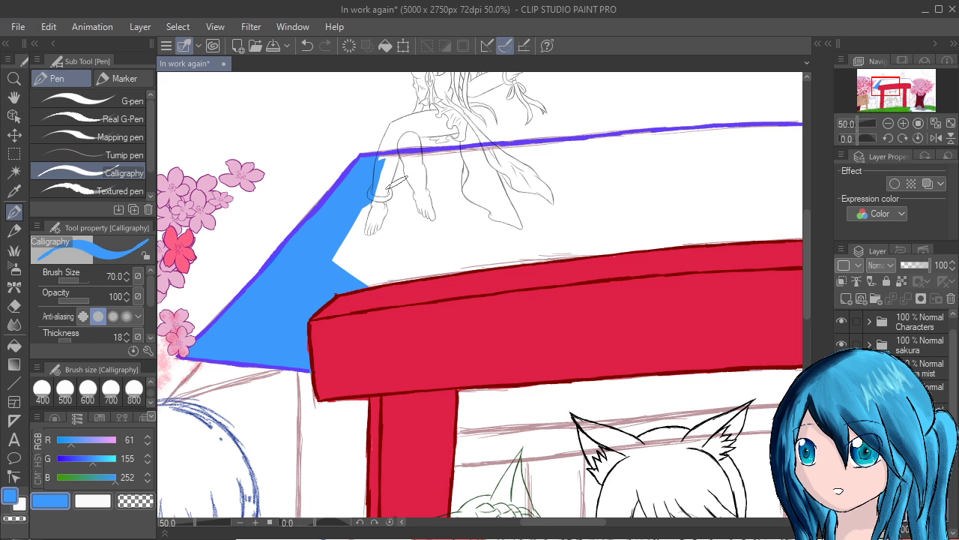
Paint a blue band under the roof's upper outline from the left corner to the right corner
mouse_move(378, 163)
left_mouse_down()
mouse_move(473, 164)
mouse_move(375, 159)
left_mouse_up()
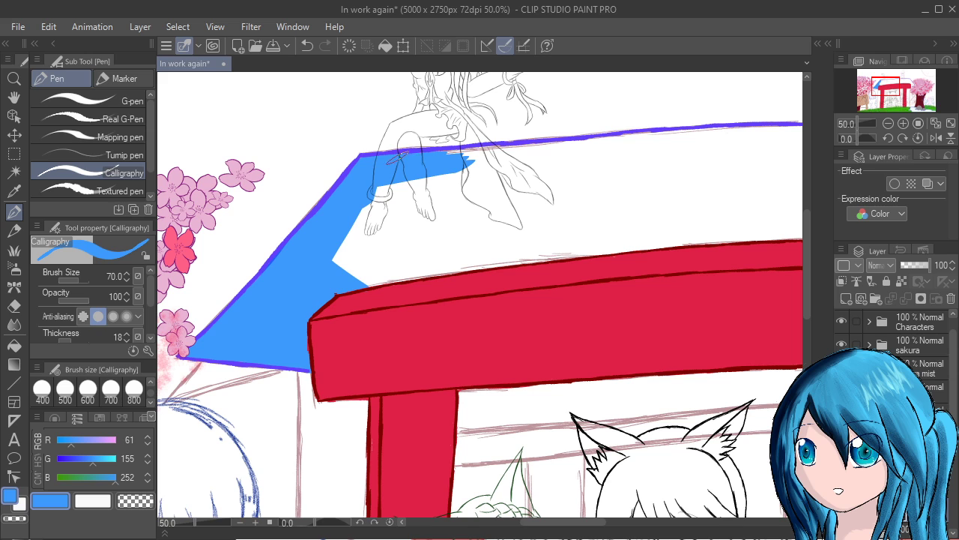
mouse_move(449, 159)
left_mouse_down()
mouse_move(499, 149)
mouse_move(433, 157)
mouse_move(644, 142)
left_mouse_up()
left_click_drag(791, 304, 631, 360)
mouse_move(594, 202)
left_mouse_down()
mouse_move(405, 206)
mouse_move(464, 192)
mouse_move(757, 190)
mouse_move(704, 184)
mouse_move(579, 210)
mouse_move(652, 210)
left_mouse_up()
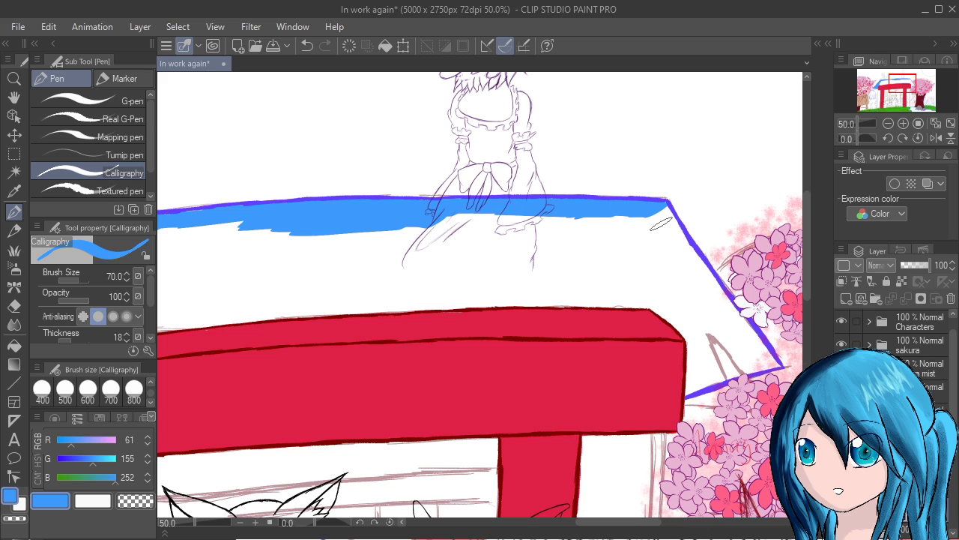
Fill the roof's right end in blue between the right slanted outline, the lower outline and the end of the red beam
mouse_move(655, 209)
left_mouse_down()
mouse_move(673, 245)
mouse_move(684, 245)
mouse_move(667, 229)
mouse_move(766, 352)
left_mouse_up()
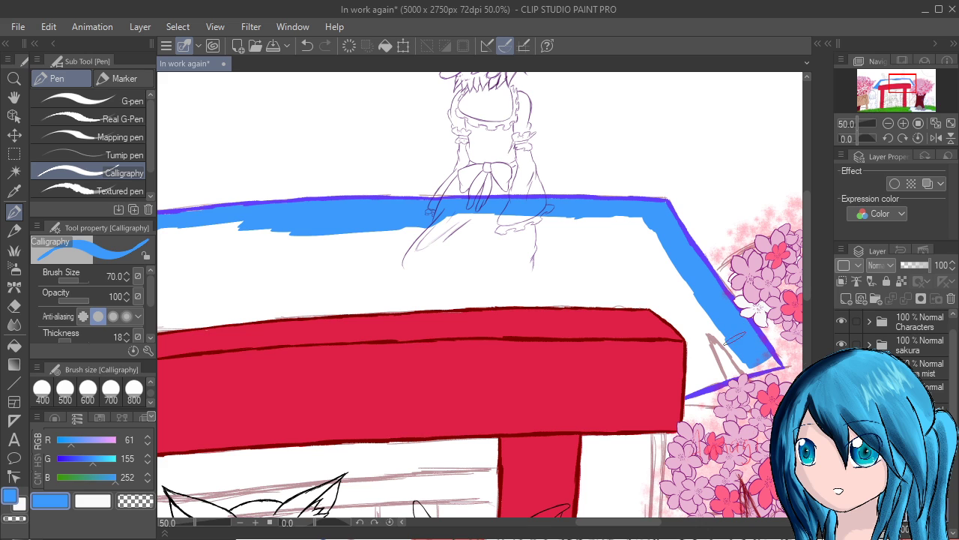
mouse_move(692, 383)
left_mouse_down()
mouse_move(694, 358)
mouse_move(681, 353)
mouse_move(662, 309)
mouse_move(642, 298)
left_mouse_up()
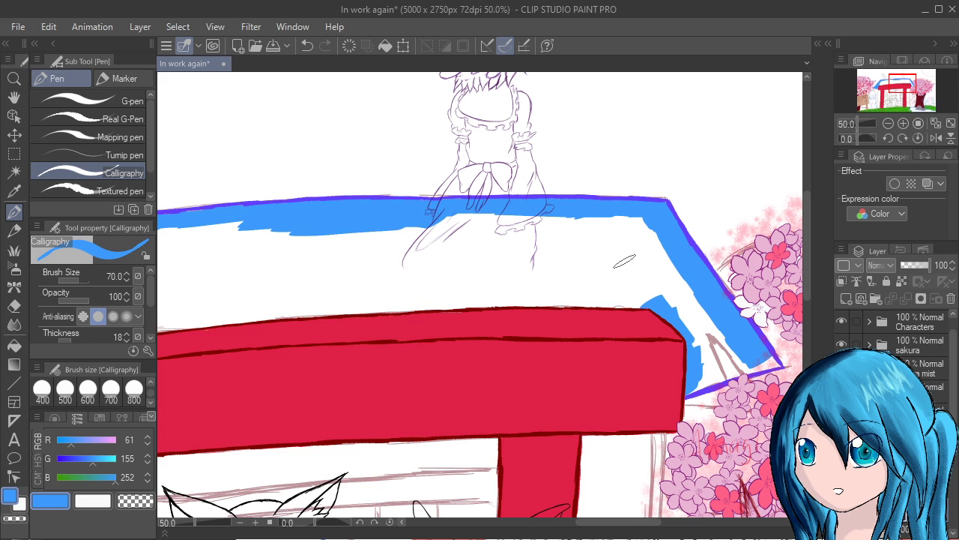
left_click_drag(624, 261, 679, 321)
mouse_move(615, 220)
left_mouse_down()
mouse_move(659, 300)
mouse_move(651, 306)
mouse_move(645, 270)
mouse_move(685, 300)
mouse_move(710, 353)
mouse_move(701, 338)
mouse_move(711, 349)
mouse_move(739, 342)
mouse_move(727, 364)
mouse_move(704, 375)
mouse_move(753, 366)
mouse_move(727, 374)
left_mouse_up()
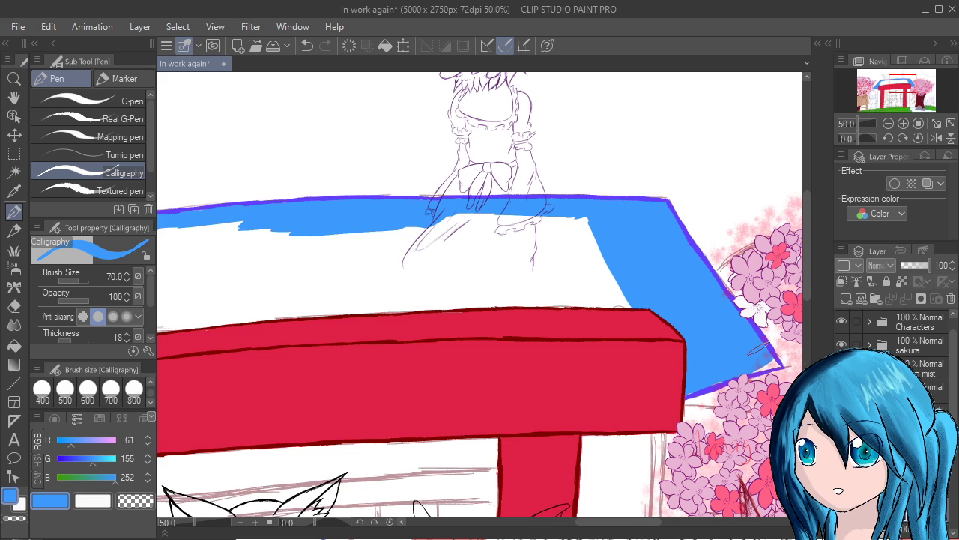
Widen the blue fill downward below the figure seated on the roof, working leftward from the filled right end
left_click_drag(599, 234, 405, 230)
left_click_drag(529, 225, 352, 226)
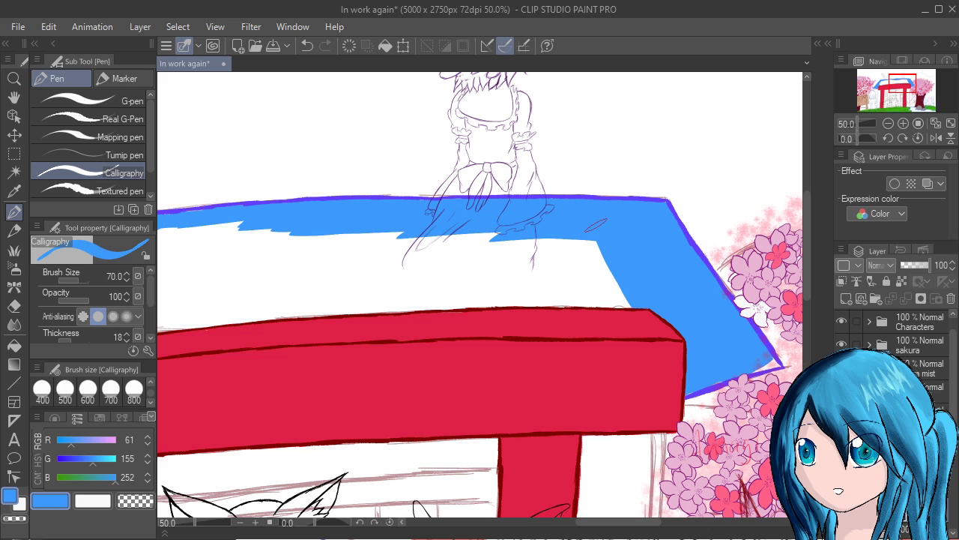
left_click_drag(596, 229, 420, 238)
mouse_move(420, 238)
left_mouse_down()
mouse_move(330, 258)
mouse_move(579, 247)
mouse_move(281, 267)
left_mouse_up()
left_click_drag(281, 267, 441, 242)
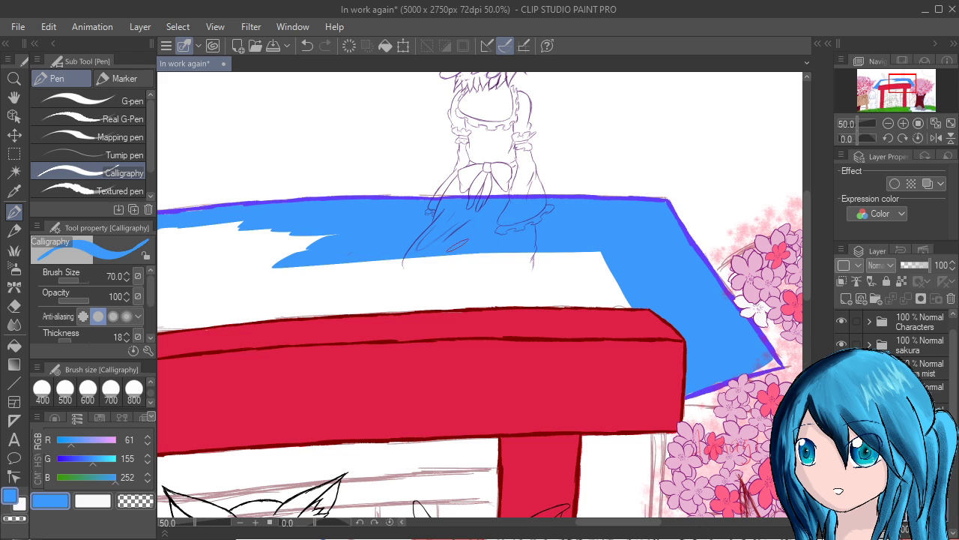
mouse_move(559, 248)
left_mouse_down()
mouse_move(310, 266)
mouse_move(642, 265)
left_mouse_up()
mouse_move(641, 265)
left_mouse_down()
mouse_move(251, 293)
mouse_move(639, 261)
left_mouse_up()
left_click_drag(639, 261, 246, 291)
left_click_drag(247, 291, 609, 274)
left_click_drag(608, 274, 556, 269)
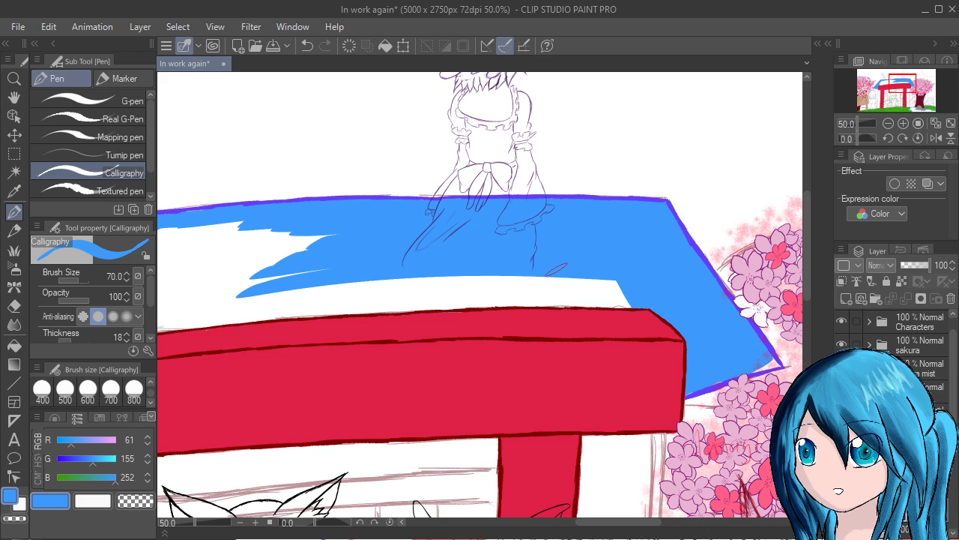
Paint blue down to the beam's upper edge in the white area left of the seated figure
left_click_drag(357, 309, 228, 309)
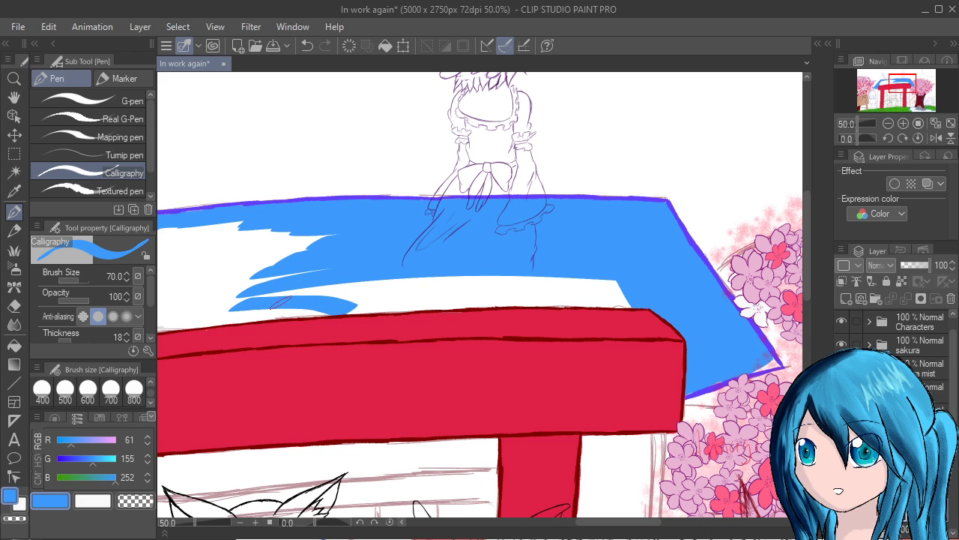
mouse_move(402, 286)
left_mouse_down()
mouse_move(204, 306)
mouse_move(194, 316)
left_mouse_up()
mouse_move(359, 304)
left_mouse_down()
mouse_move(439, 297)
mouse_move(204, 324)
left_mouse_up()
left_click_drag(330, 314, 219, 327)
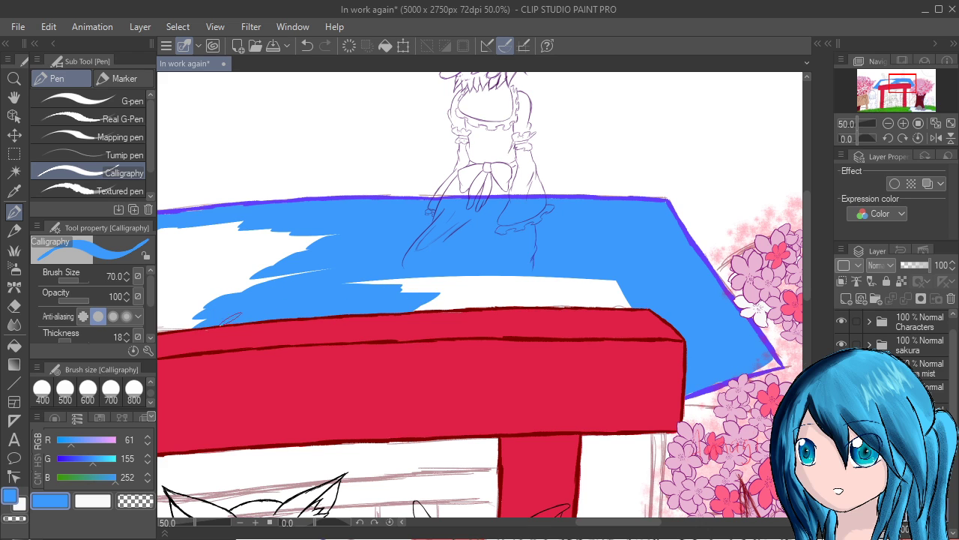
Close the remaining white gap above the beam between the middle patch and the roof's filled right end
mouse_move(502, 308)
left_mouse_down()
mouse_move(367, 313)
mouse_move(576, 300)
left_mouse_up()
left_click_drag(576, 300, 276, 304)
mouse_move(276, 304)
left_mouse_down()
mouse_move(530, 293)
mouse_move(314, 300)
left_mouse_up()
left_click_drag(313, 300, 608, 280)
left_click_drag(609, 281, 388, 302)
mouse_move(559, 286)
left_mouse_down()
mouse_move(622, 289)
mouse_move(637, 304)
left_mouse_up()
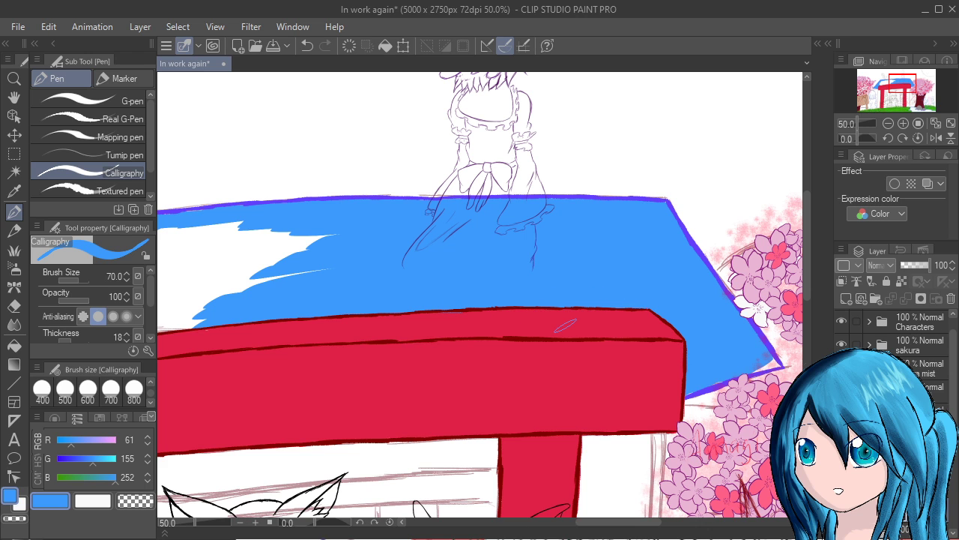
Fill the remaining white area of the roof in blue, from below the left seated figure down to the red beam
mouse_move(490, 504)
left_mouse_down()
mouse_move(669, 526)
mouse_move(767, 520)
left_mouse_up()
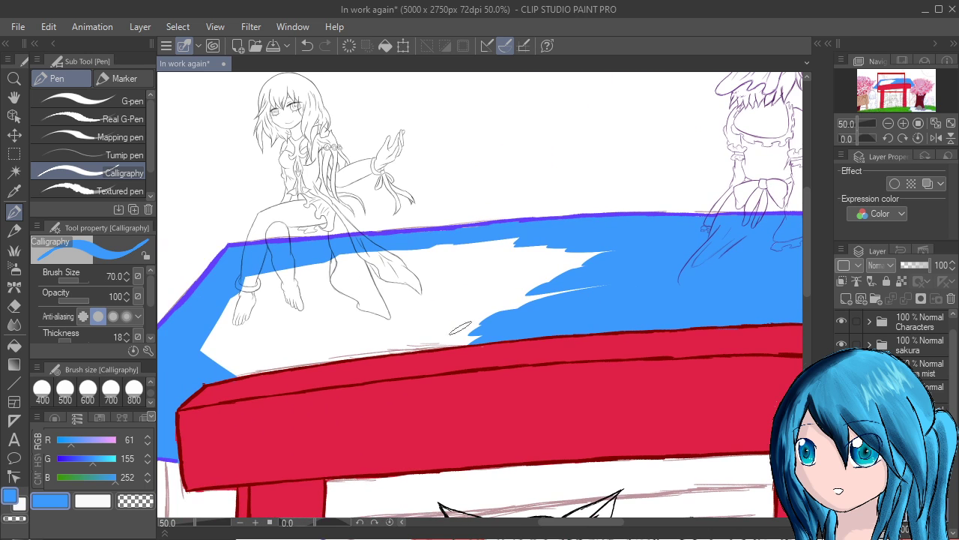
mouse_move(479, 330)
left_mouse_down()
mouse_move(218, 361)
mouse_move(232, 368)
left_mouse_up()
mouse_move(464, 346)
left_mouse_down()
mouse_move(306, 362)
mouse_move(336, 325)
mouse_move(202, 357)
mouse_move(315, 322)
mouse_move(210, 342)
mouse_move(232, 321)
mouse_move(314, 301)
mouse_move(240, 303)
mouse_move(307, 288)
mouse_move(223, 299)
mouse_move(329, 262)
mouse_move(528, 241)
mouse_move(307, 279)
mouse_move(300, 297)
mouse_move(628, 258)
mouse_move(303, 331)
mouse_move(594, 295)
mouse_move(559, 311)
mouse_move(387, 328)
left_mouse_up()
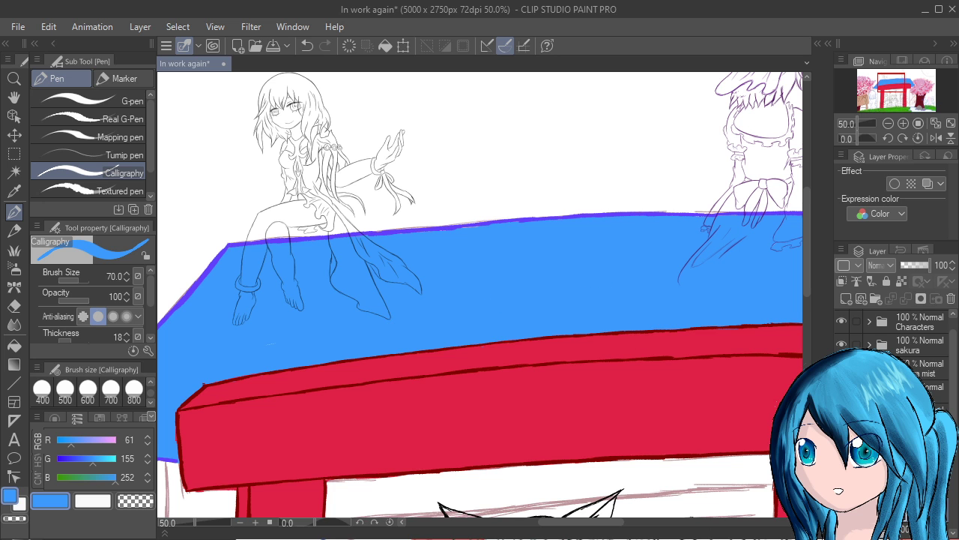
Switch to the Real G-Pen and fill the remaining white tip at the roof's lower right corner in blue
left_click_drag(795, 507, 550, 527)
left_click_drag(751, 512, 574, 534)
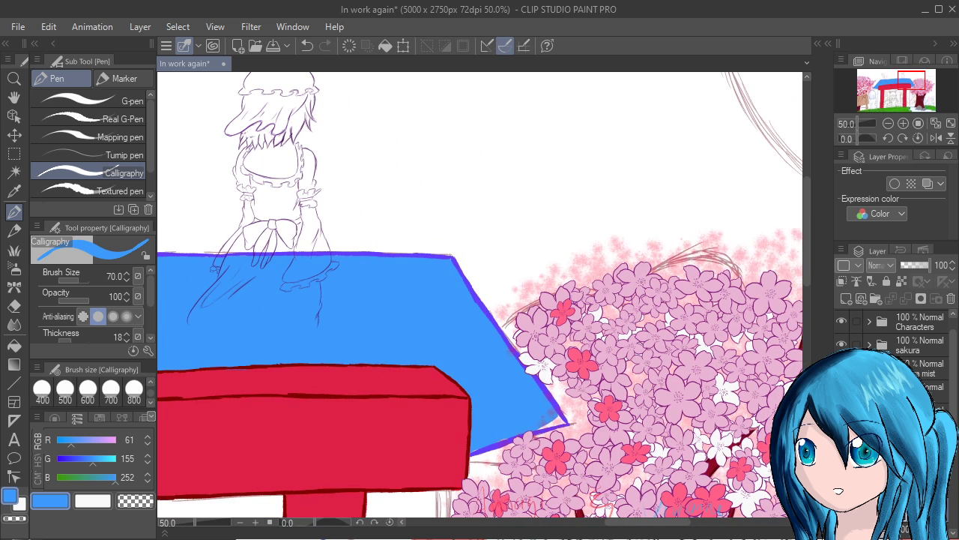
left_click(120, 136)
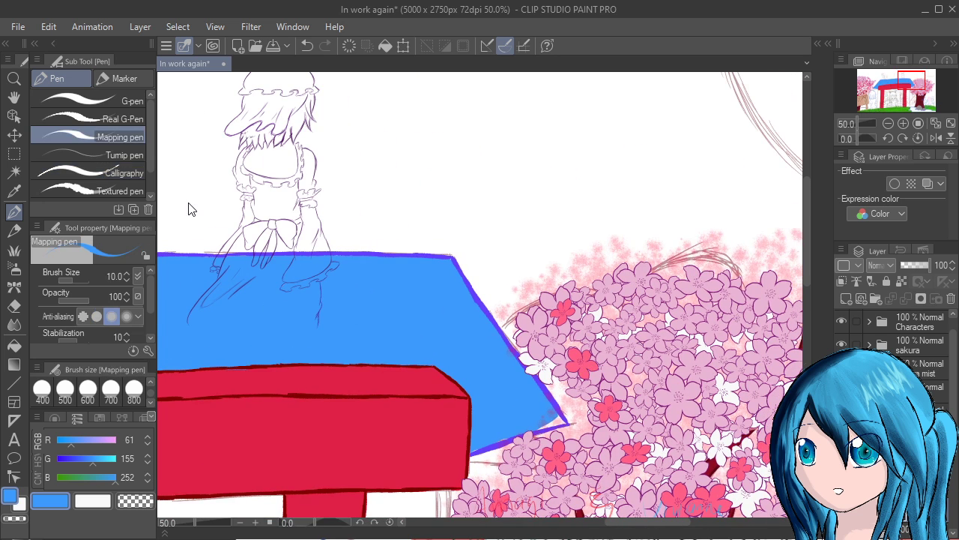
scroll(590, 436, "up", 4)
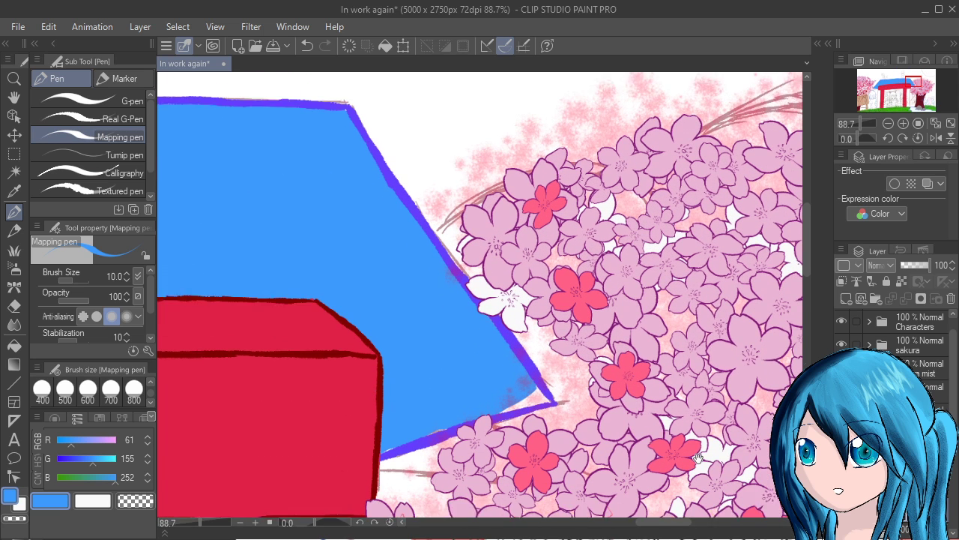
left_click_drag(698, 458, 698, 421)
left_click(112, 119)
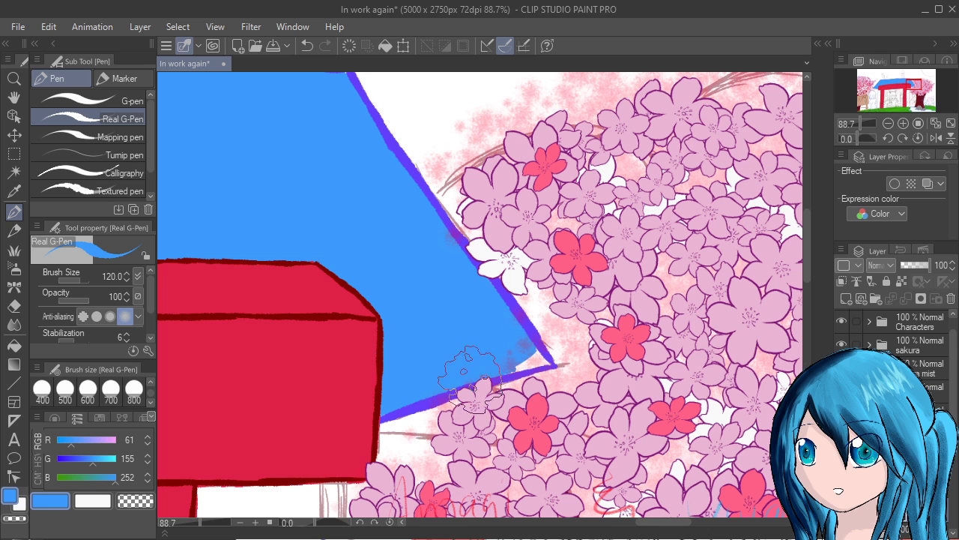
mouse_move(507, 368)
left_mouse_down()
mouse_move(539, 363)
mouse_move(521, 356)
mouse_move(531, 362)
mouse_move(524, 347)
mouse_move(541, 361)
left_mouse_up()
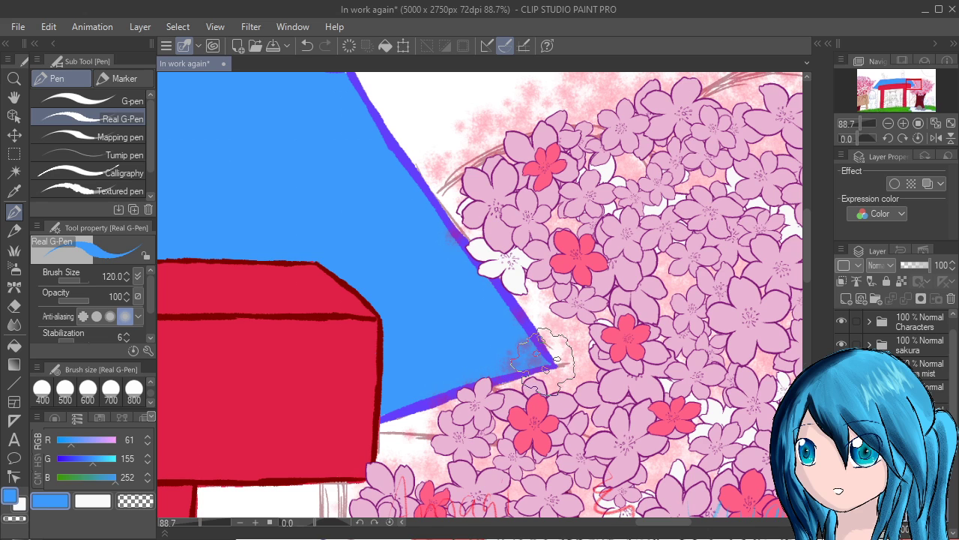
scroll(541, 361, "down", 4)
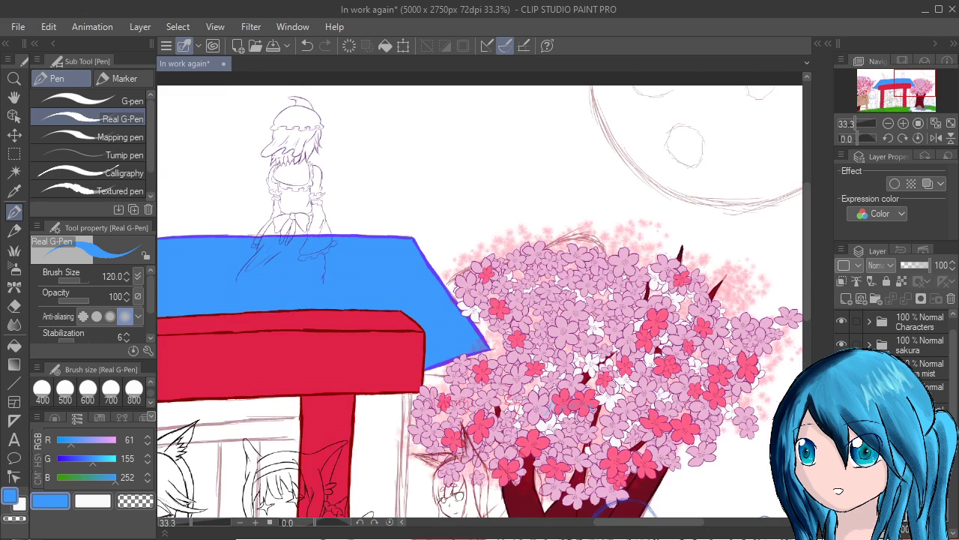
Look over the whole illustration, including the blue roof and the sketched building lines behind the torii gate
scroll(666, 385, "down", 1)
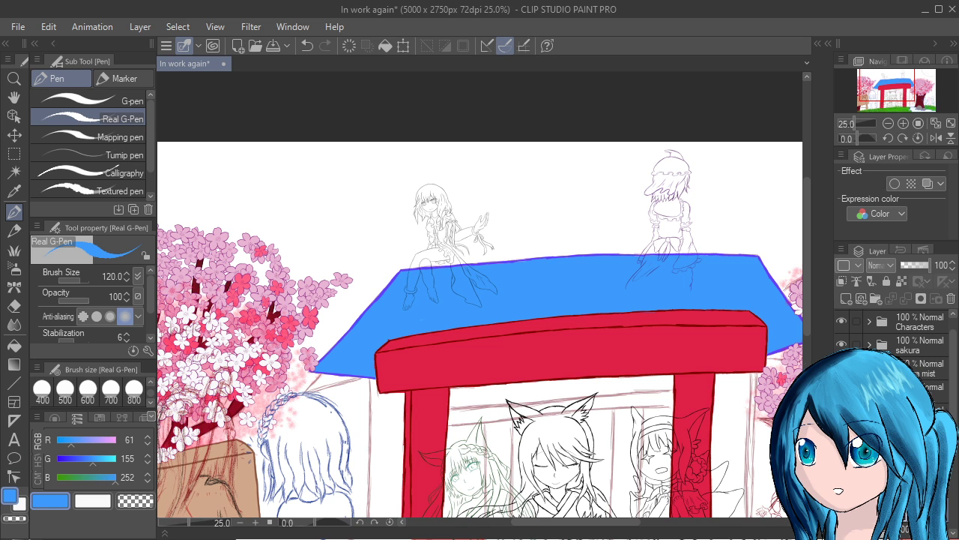
scroll(566, 382, "down", 3)
mouse_move(625, 434)
left_mouse_down()
mouse_move(587, 383)
mouse_move(482, 318)
mouse_move(466, 292)
mouse_move(476, 309)
left_mouse_up()
key("ctrl+z")
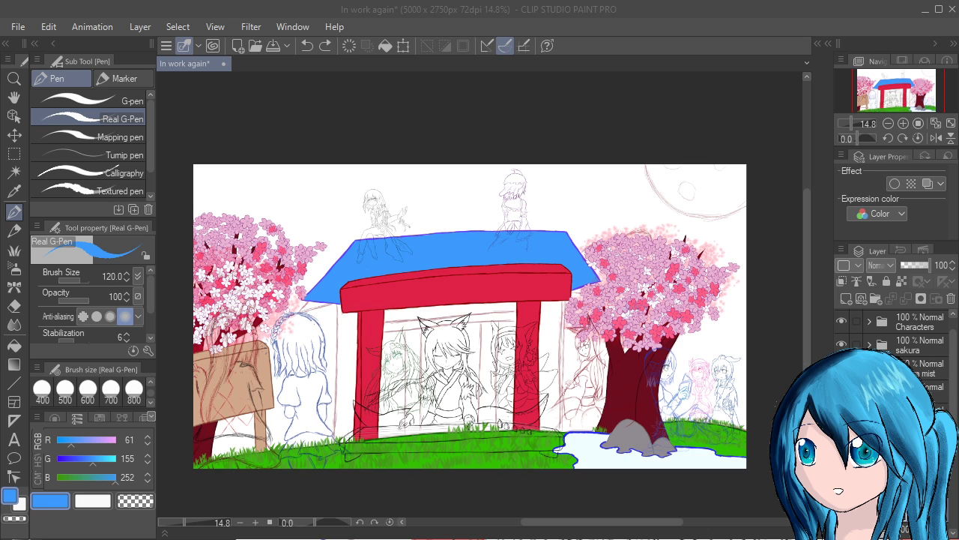
key("alt+Tab")
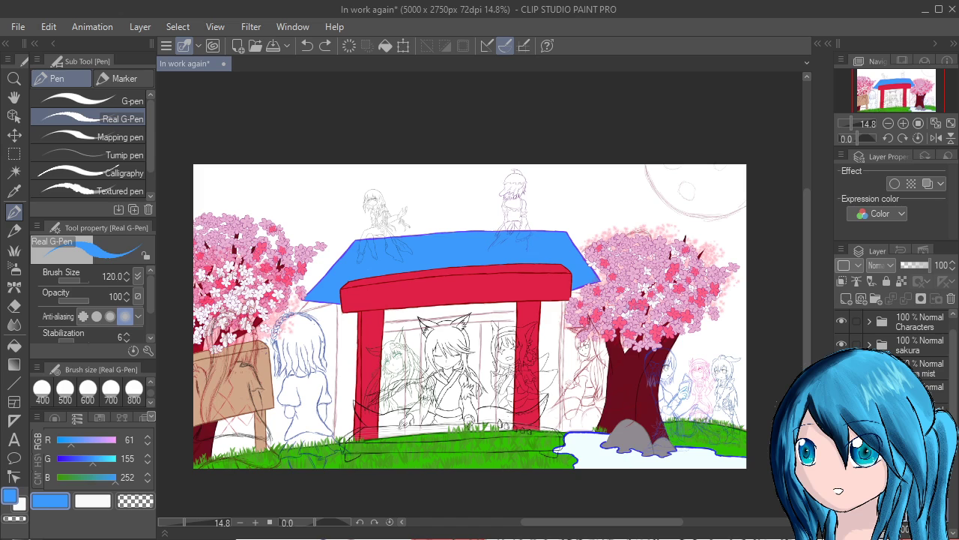
scroll(567, 263, "up", 3)
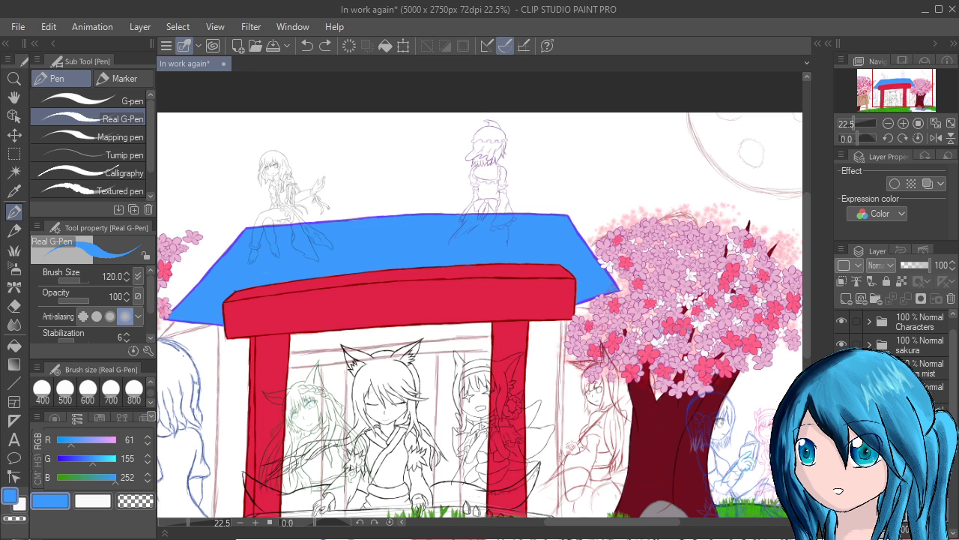
scroll(477, 327, "up", 2)
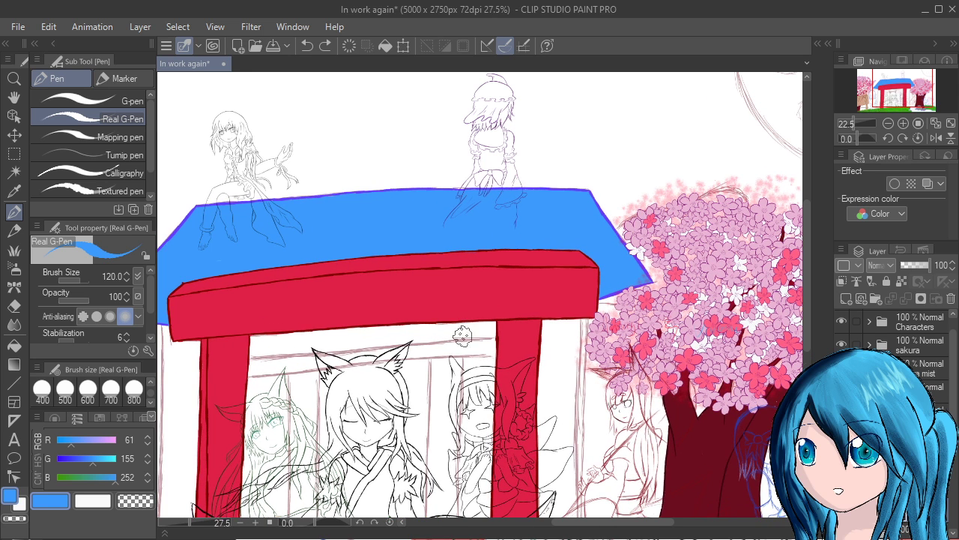
scroll(321, 255, "up", 2)
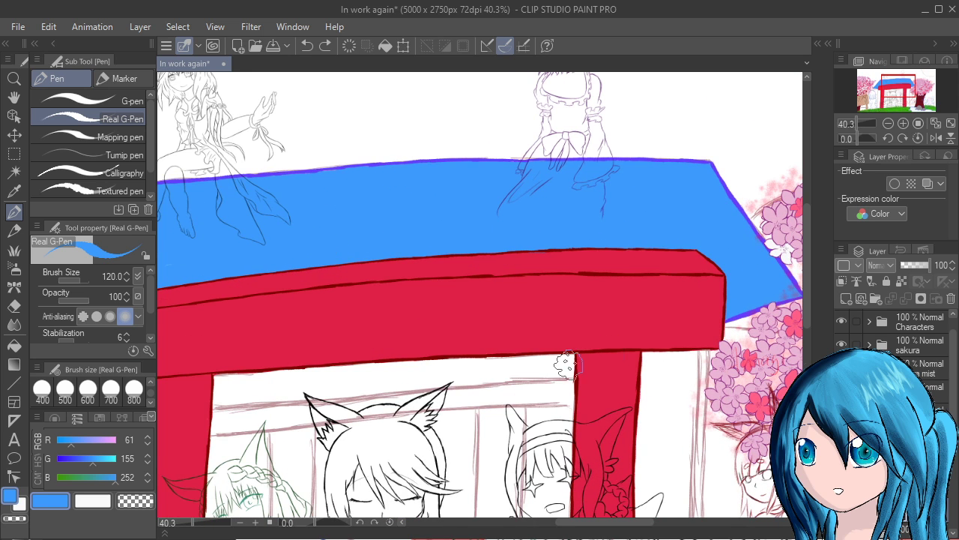
scroll(568, 367, "down", 1)
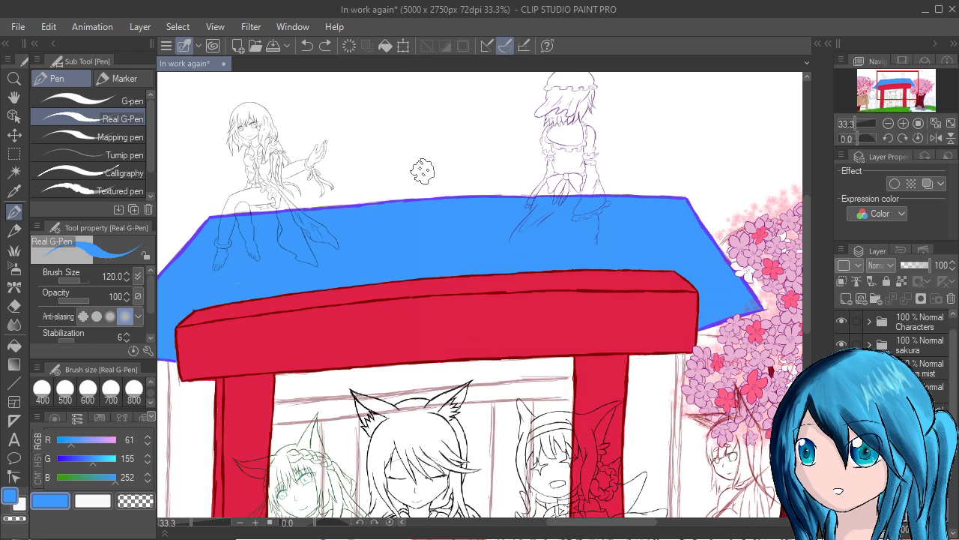
left_click(424, 154)
key("ctrl+z")
left_click_drag(419, 414, 440, 239)
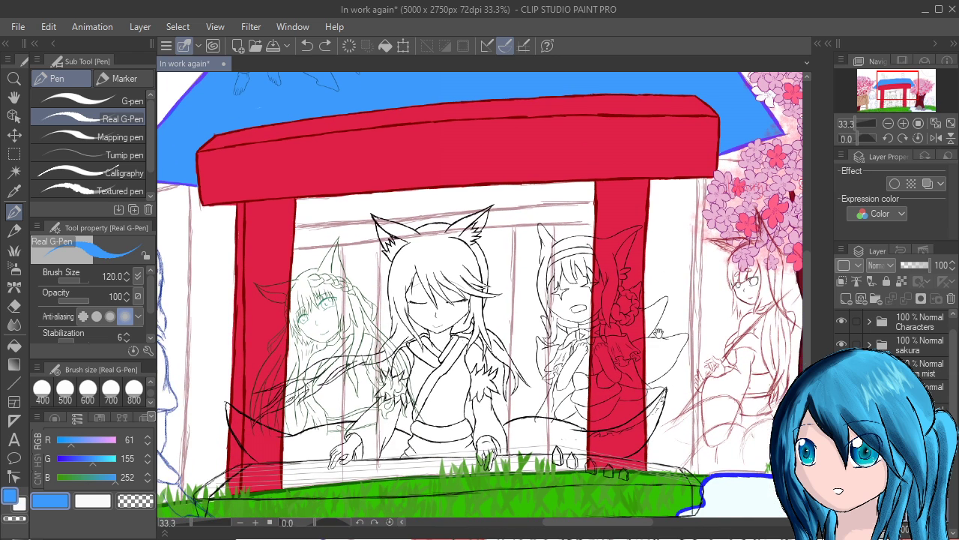
scroll(441, 242, "down", 1)
scroll(443, 243, "up", 2)
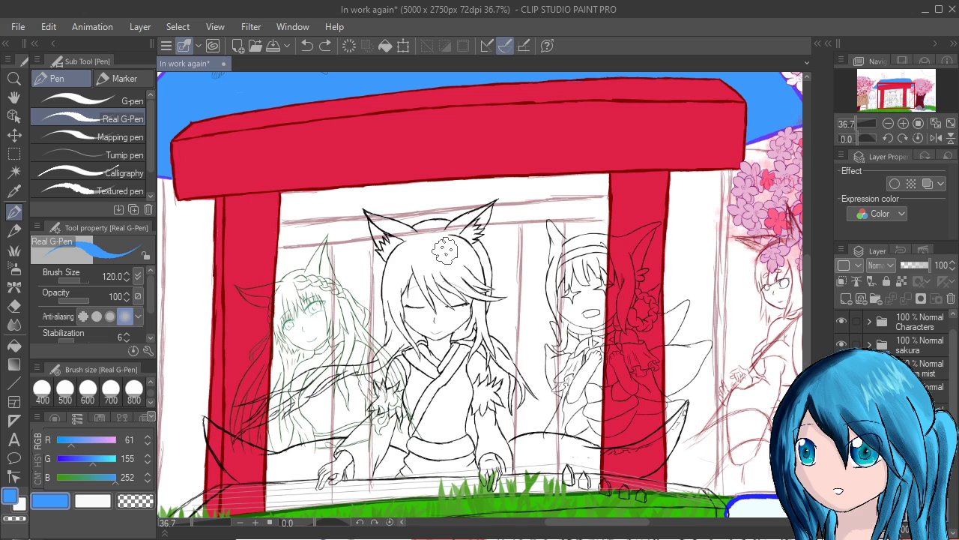
Add a new vector layer for the line art of the building behind the torii gate
scroll(899, 353, "down", 2)
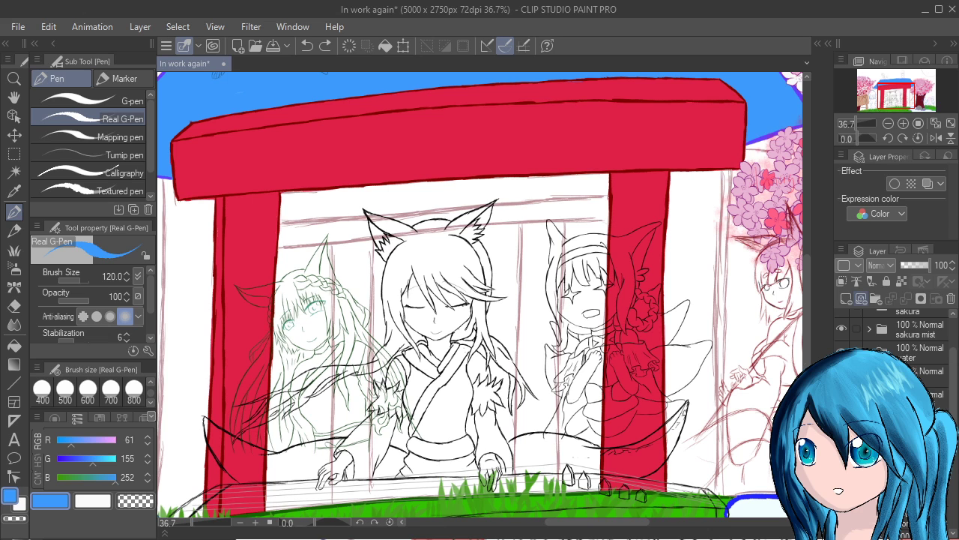
left_click(861, 298)
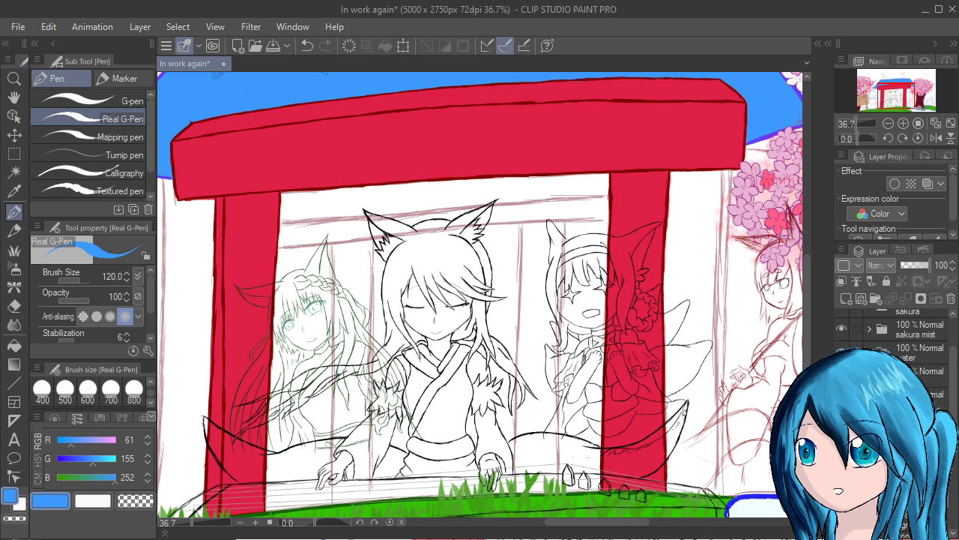
Mix an orange-brown of RGB 197, 126, 45 and try it on a line along the upper sketched crossbar between the gate posts
left_click(98, 441)
left_click(85, 459)
left_click(75, 458)
left_click(75, 478)
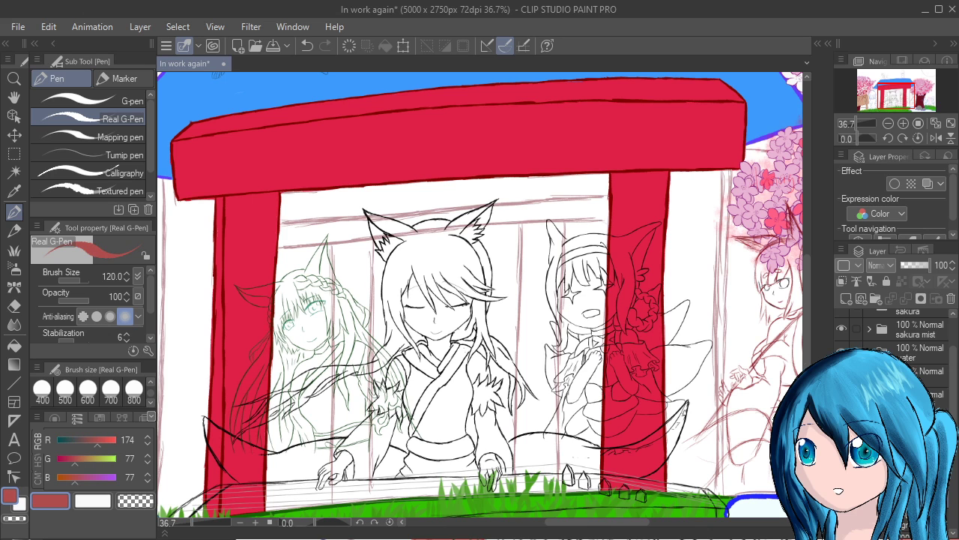
left_click(105, 458)
left_click(76, 441)
left_click(62, 441)
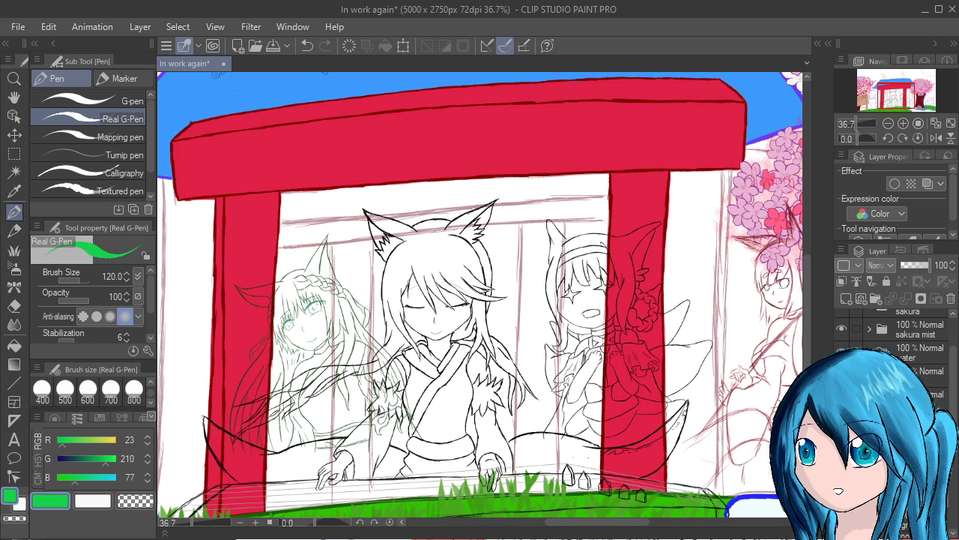
left_click(112, 441)
left_click(96, 458)
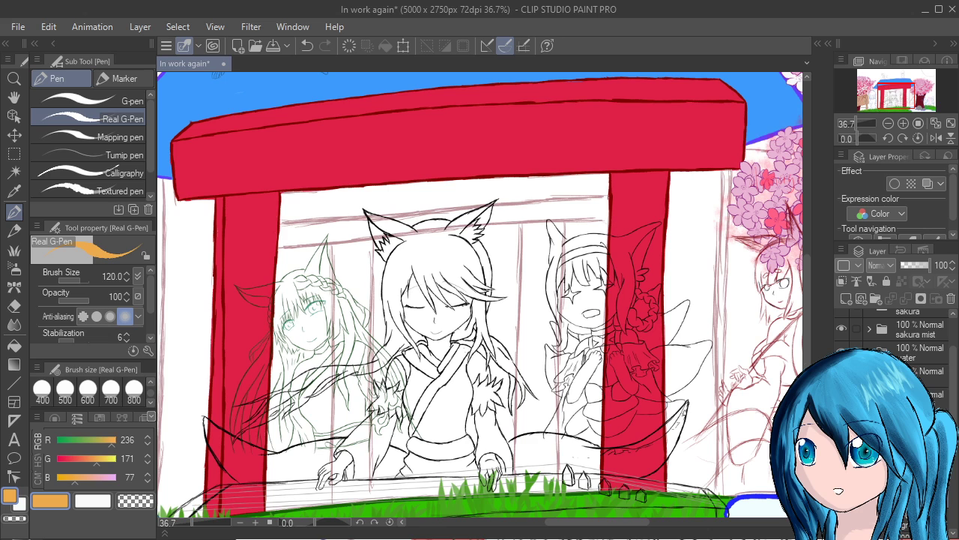
left_click(108, 441)
left_click(102, 440)
left_click(69, 478)
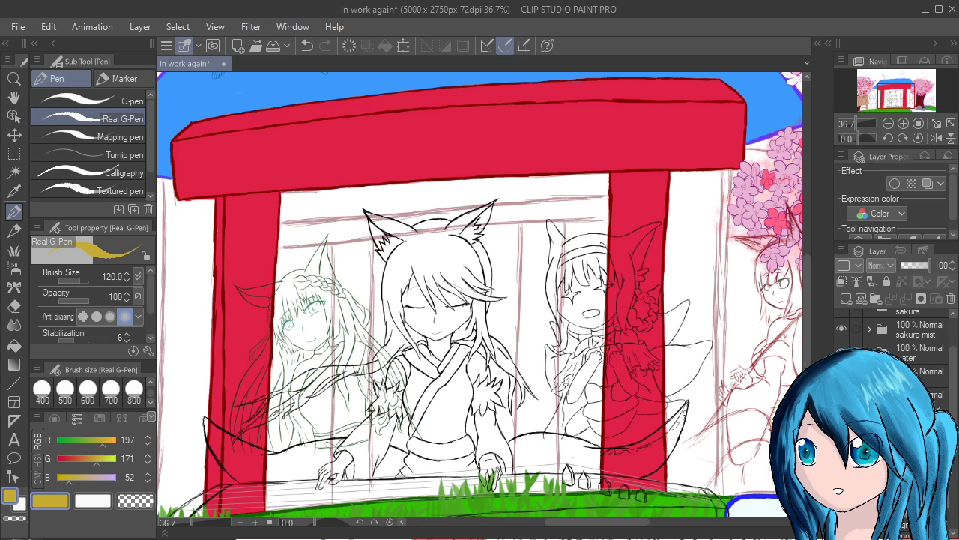
left_click(67, 477)
left_click(92, 459)
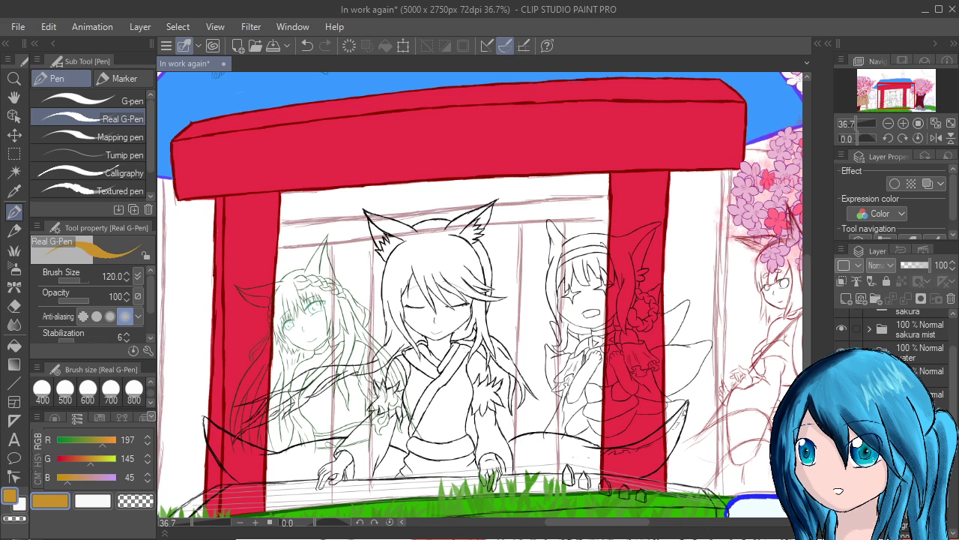
left_click(87, 459)
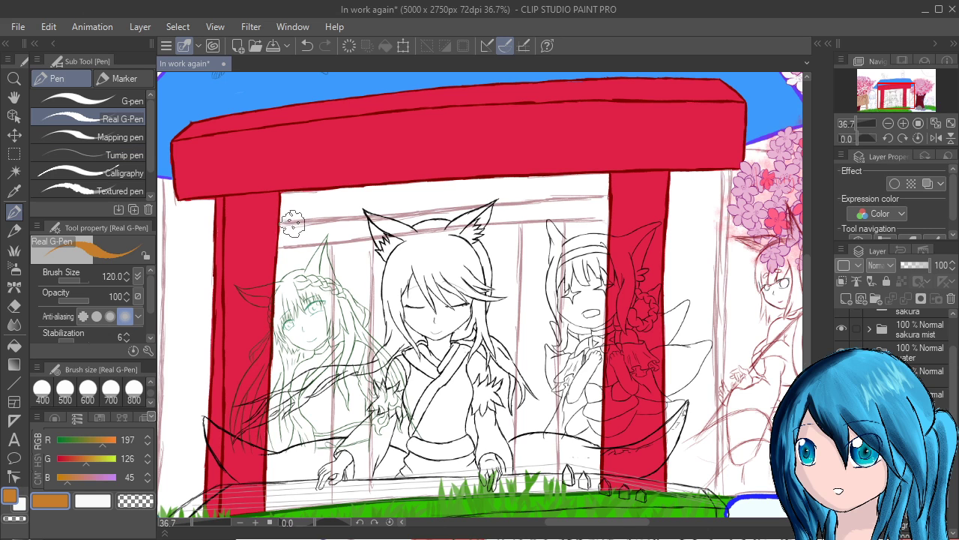
mouse_move(274, 222)
left_mouse_down()
mouse_move(592, 200)
mouse_move(559, 200)
left_mouse_up()
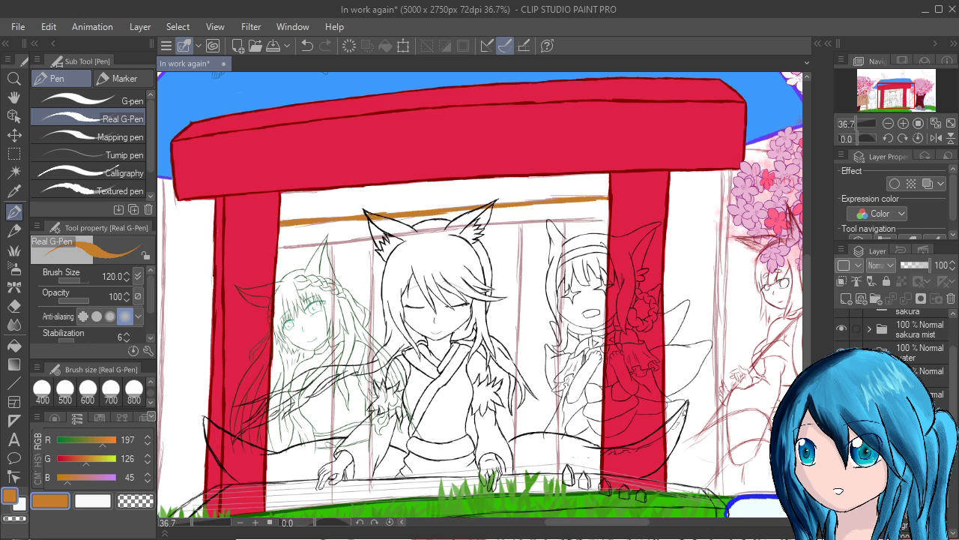
Set the drawing colour to RGB 148, 55, 45 and draw the left part of the upper crossbar line, starting at the left gate post
mouse_move(86, 460)
left_mouse_down()
mouse_move(70, 459)
mouse_move(92, 440)
left_mouse_up()
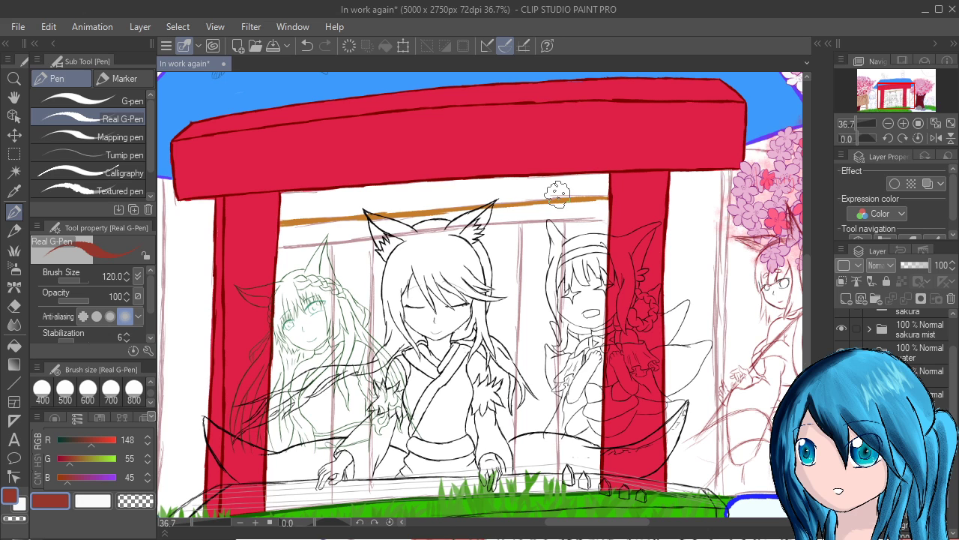
mouse_move(277, 226)
left_mouse_down()
mouse_move(409, 215)
mouse_move(274, 223)
mouse_move(415, 210)
mouse_move(313, 218)
mouse_move(272, 222)
mouse_move(611, 200)
left_mouse_up()
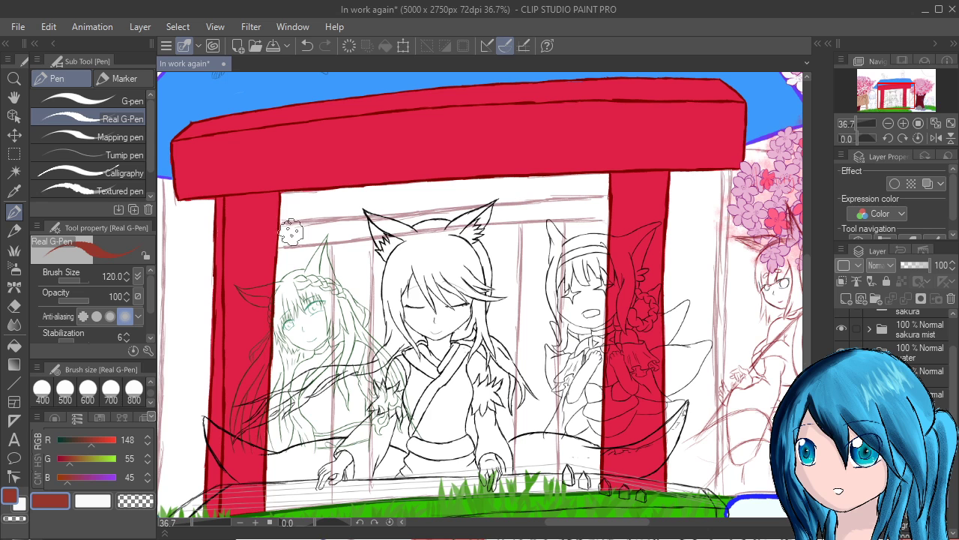
left_click_drag(278, 225, 454, 212)
mouse_move(372, 217)
left_mouse_down()
mouse_move(501, 202)
mouse_move(433, 210)
mouse_move(494, 202)
mouse_move(440, 210)
mouse_move(484, 203)
left_mouse_up()
left_click_drag(390, 212, 500, 209)
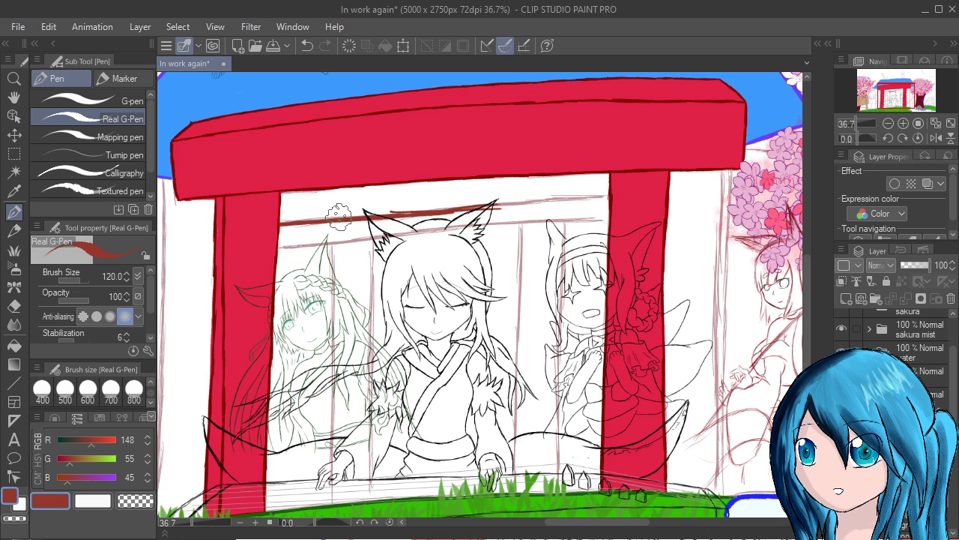
key("ctrl+z")
key("ctrl+z")
key("ctrl+z")
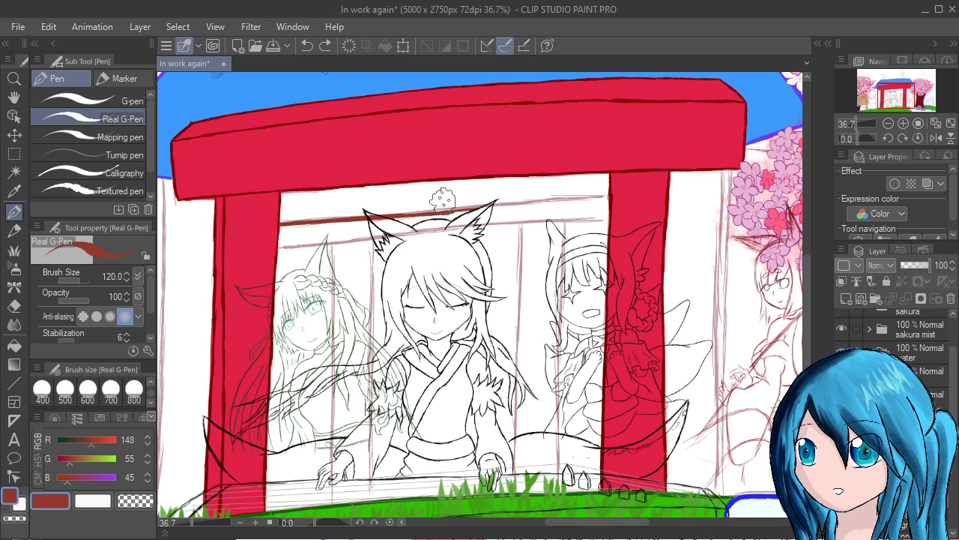
Extend the upper crossbar line to the right gate post and trace the lower crossbar line beneath it between the posts
left_click_drag(432, 213, 491, 206)
left_click_drag(454, 209, 609, 193)
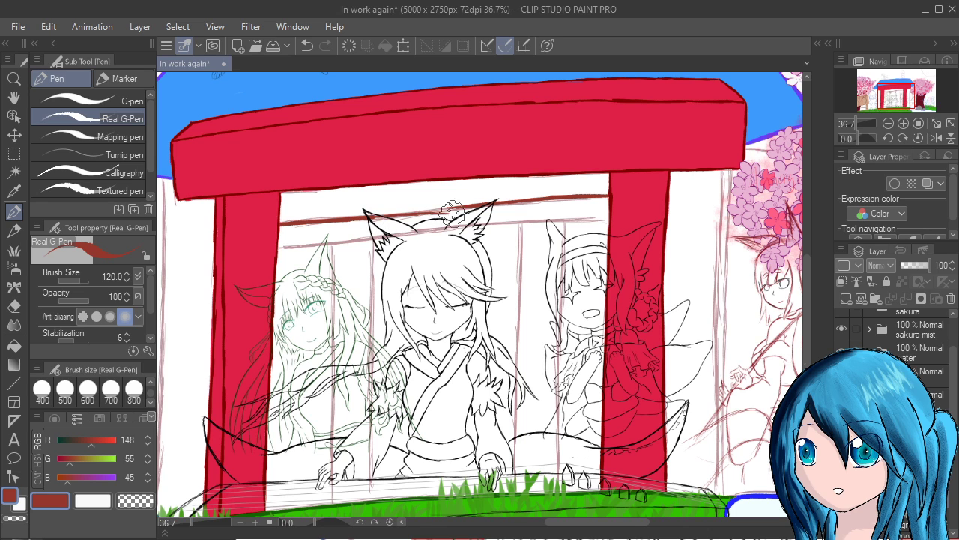
left_click_drag(405, 212, 452, 208)
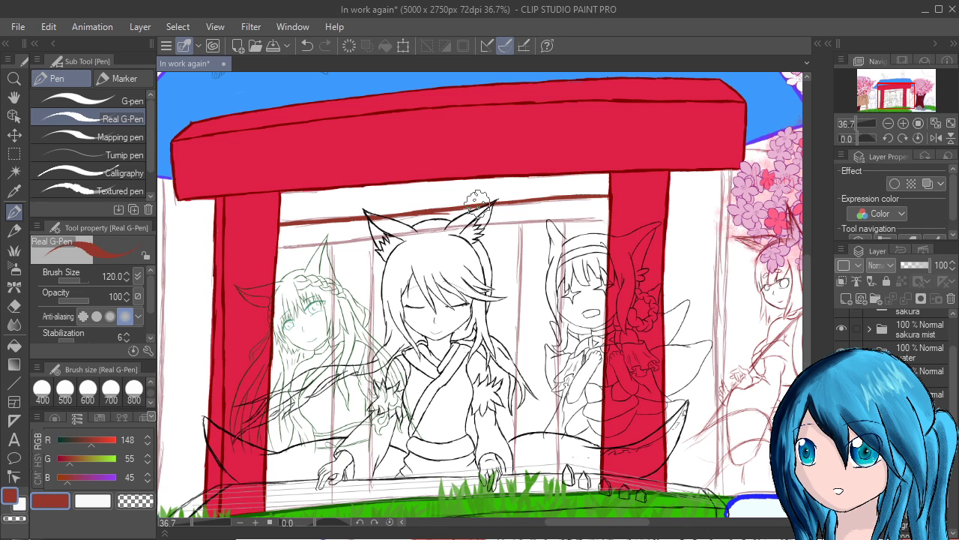
mouse_move(288, 248)
left_mouse_down()
mouse_move(380, 238)
mouse_move(315, 245)
left_mouse_up()
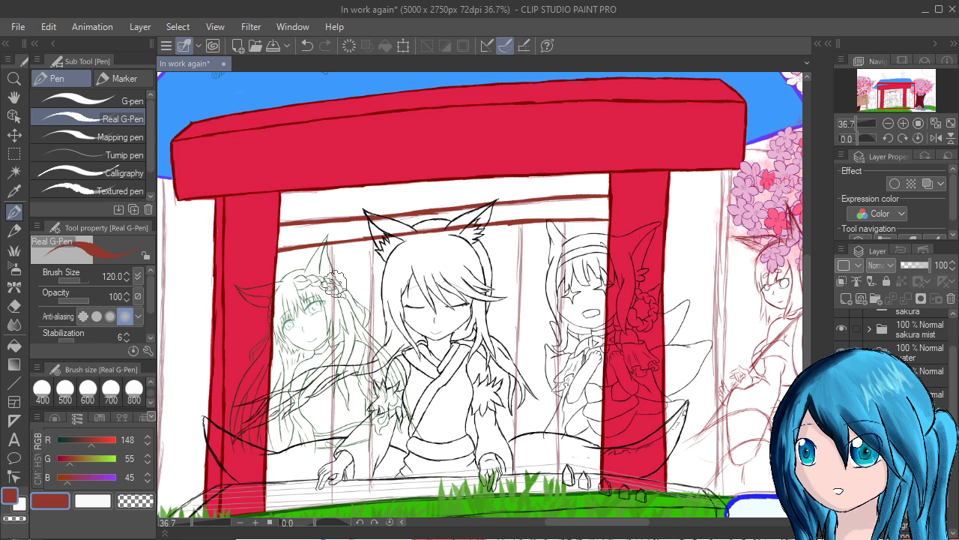
Trace the leftmost vertical wall line between the posts, from the lower crossbar down to the grass, in the same reddish brown
left_click_drag(333, 246, 332, 311)
left_click_drag(333, 262, 334, 357)
left_click_drag(333, 272, 334, 396)
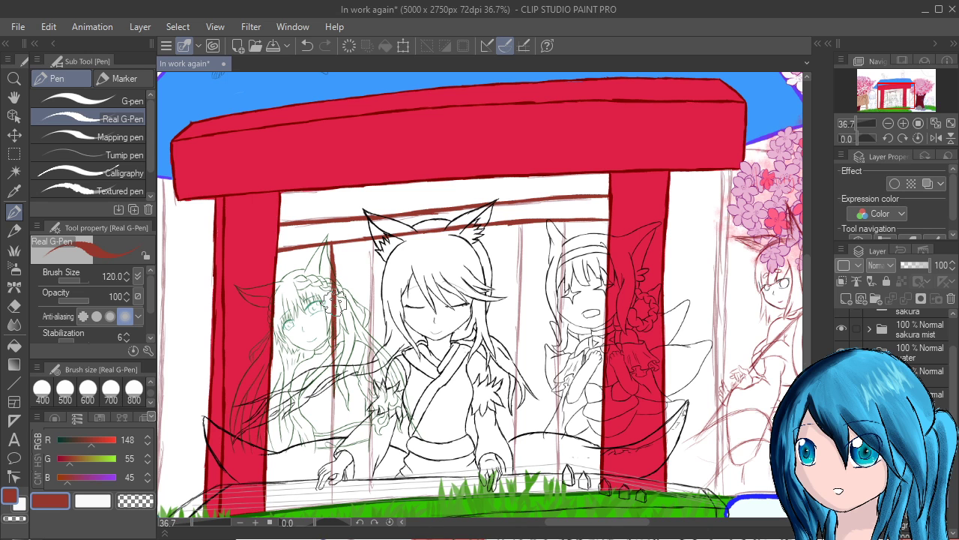
left_click_drag(334, 307, 336, 414)
left_click_drag(334, 346, 332, 497)
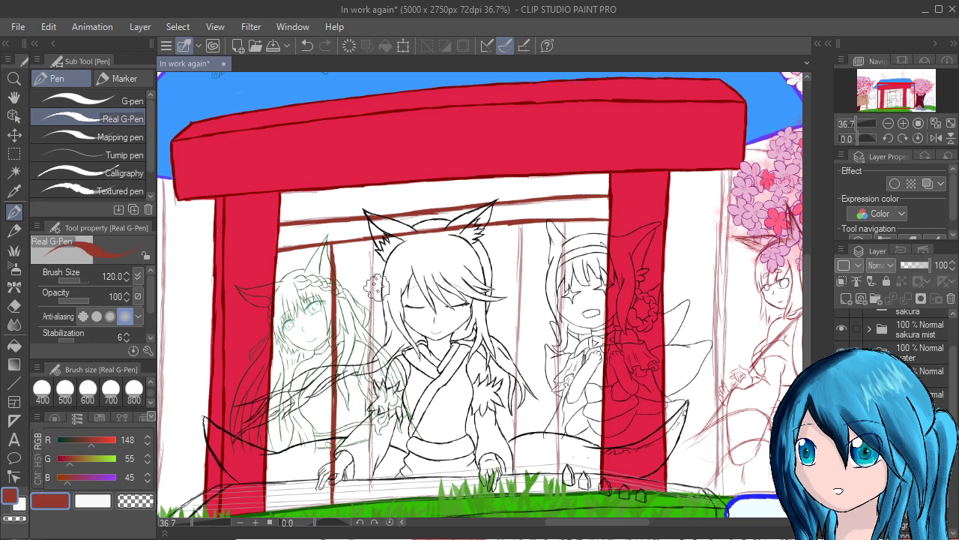
Trace the second vertical wall line between the posts, from the lower crossbar down to the grass, in the same reddish brown
left_click_drag(374, 240, 372, 323)
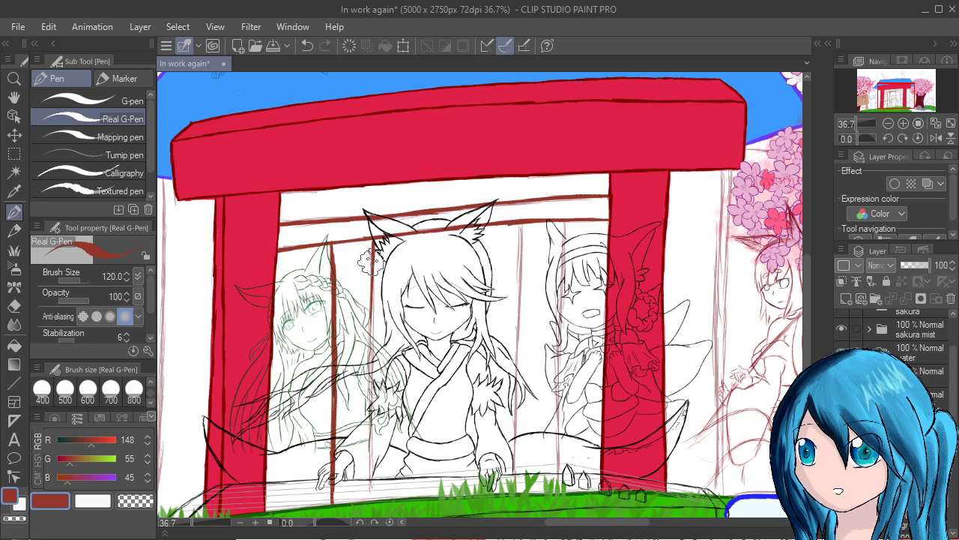
left_click_drag(373, 246, 371, 346)
left_click_drag(370, 270, 372, 370)
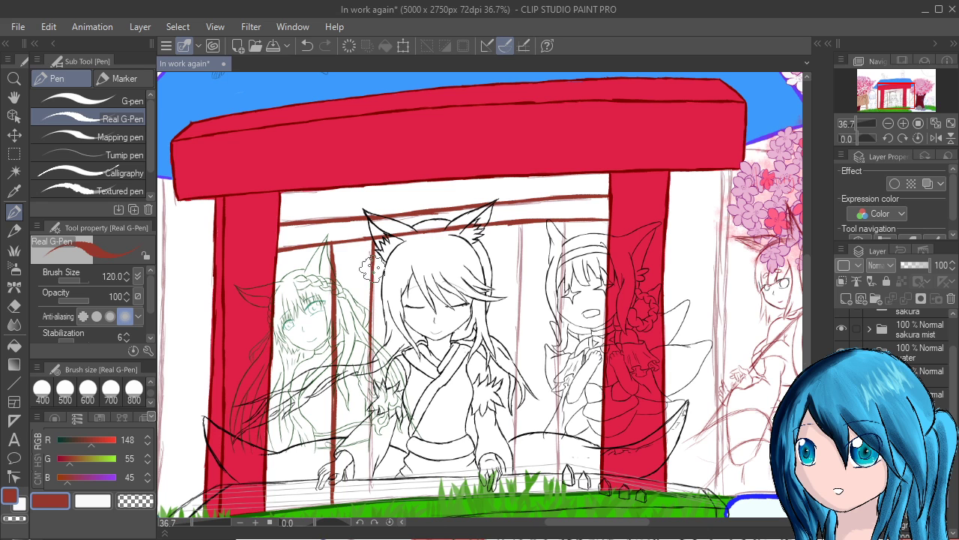
left_click_drag(371, 282, 371, 410)
left_click_drag(371, 333, 370, 416)
left_click_drag(369, 351, 370, 463)
left_click_drag(369, 391, 369, 502)
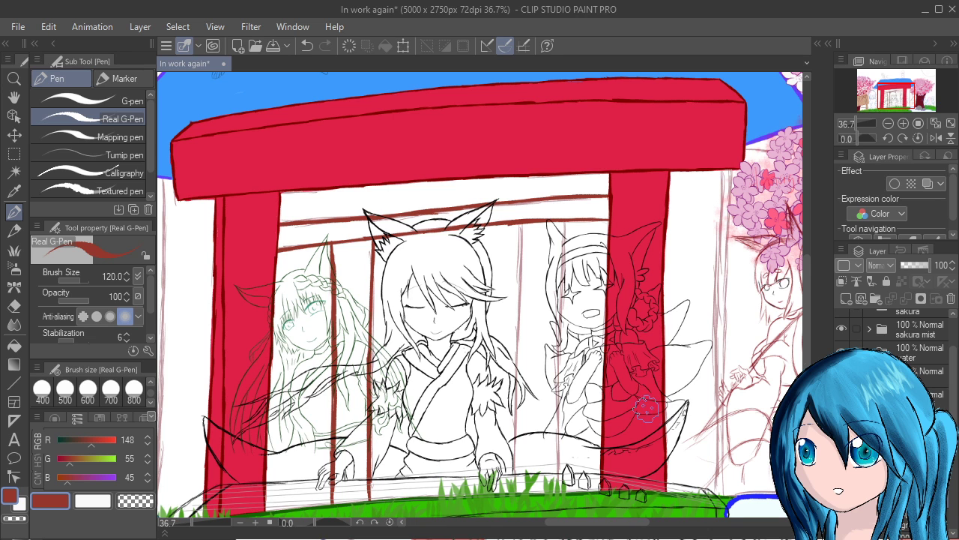
Trace the two vertical wall lines on the right side of the central figure, from the lower crossbar down to the grass
left_click_drag(646, 409, 552, 381)
mouse_move(426, 208)
left_mouse_down()
mouse_move(428, 194)
mouse_move(417, 454)
left_mouse_up()
mouse_move(468, 216)
left_mouse_down()
mouse_move(472, 193)
mouse_move(458, 282)
mouse_move(463, 377)
left_mouse_up()
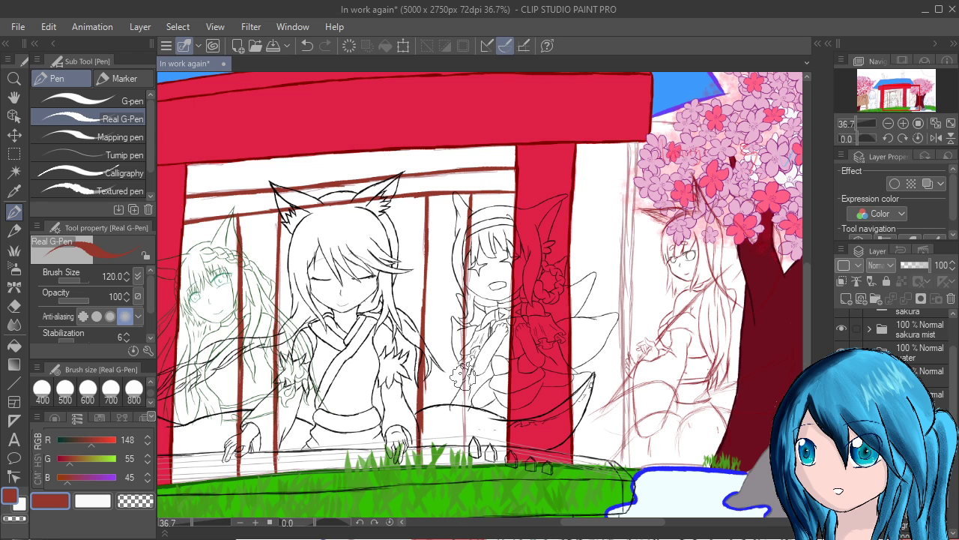
left_click_drag(463, 260, 460, 386)
left_click_drag(462, 322, 465, 443)
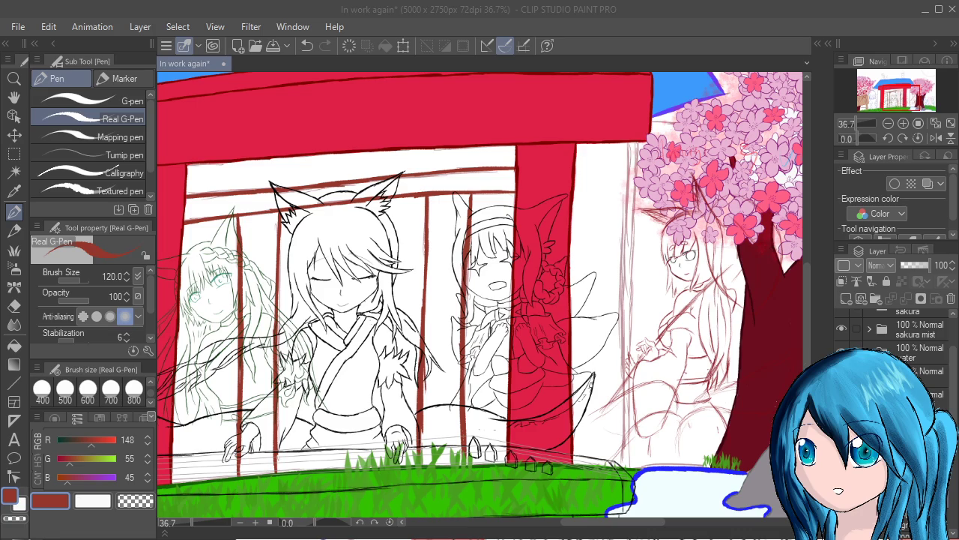
Add a new raster layer clipped to the roof's outline layer
scroll(625, 325, "down", 2)
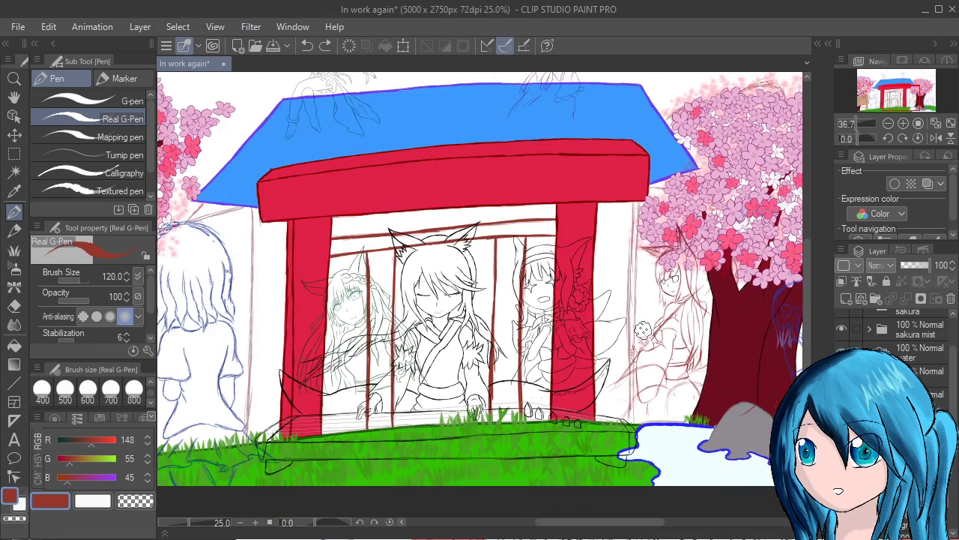
scroll(675, 425, "up", 2)
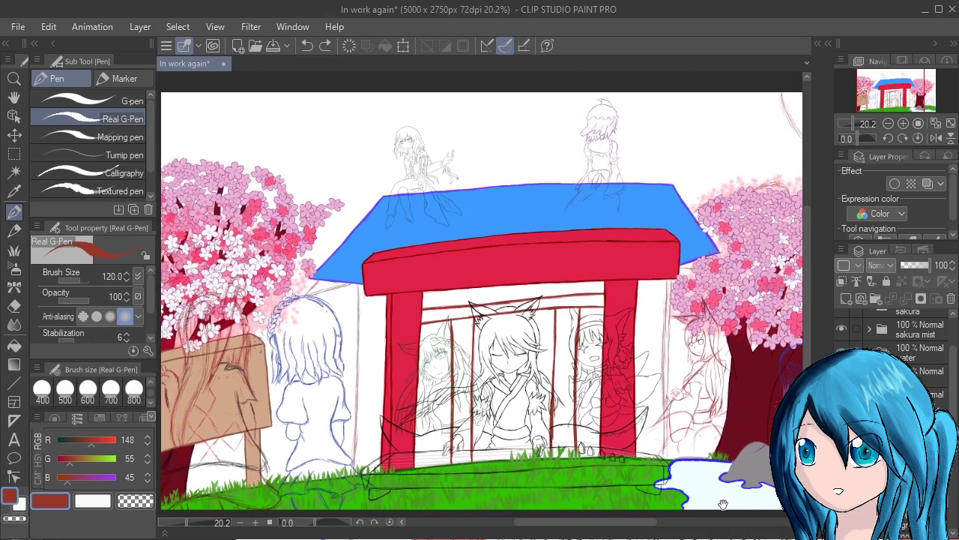
scroll(524, 375, "up", 2)
scroll(525, 375, "down", 2)
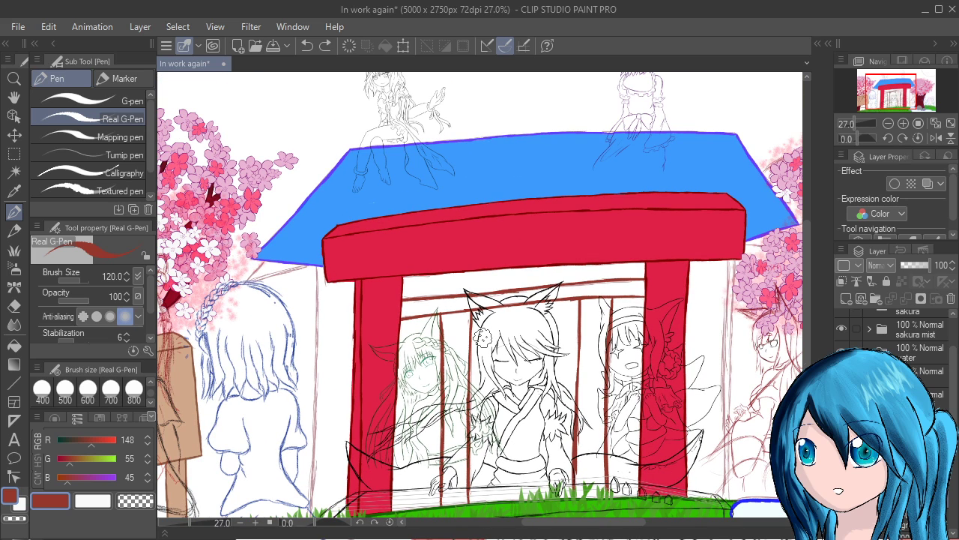
key("ctrl+z")
left_click(847, 299)
left_click(842, 281)
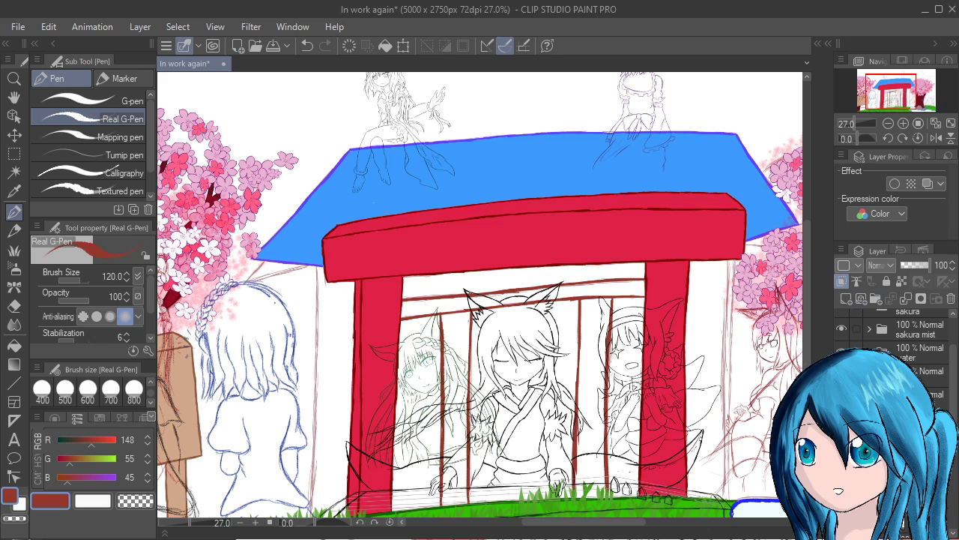
Recolour the roof's blue outline in reddish brown, RGB 148, 55, 45, with the Calligraphy pen along all of its visible edges
left_click(105, 173)
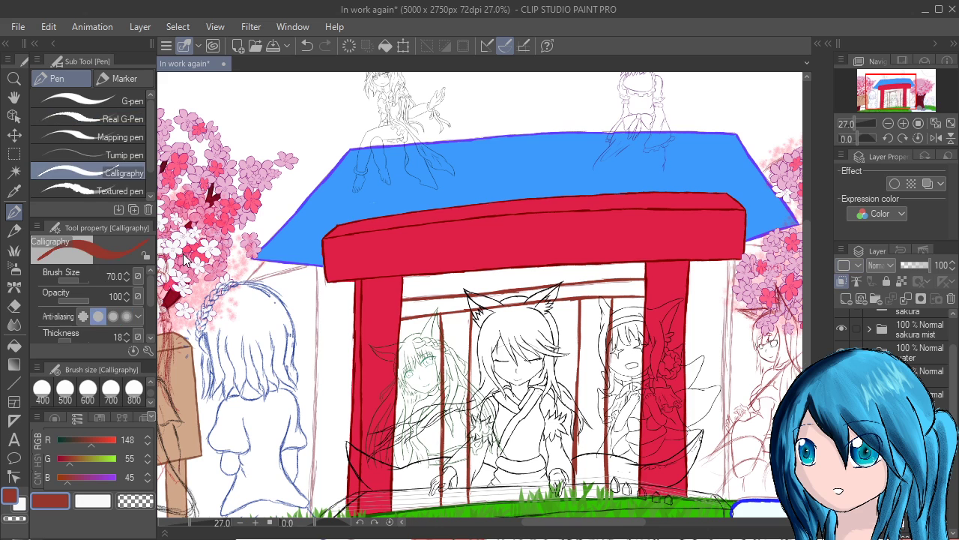
mouse_move(350, 149)
left_mouse_down()
mouse_move(307, 223)
mouse_move(302, 216)
mouse_move(283, 238)
mouse_move(287, 215)
mouse_move(263, 245)
mouse_move(302, 263)
left_mouse_up()
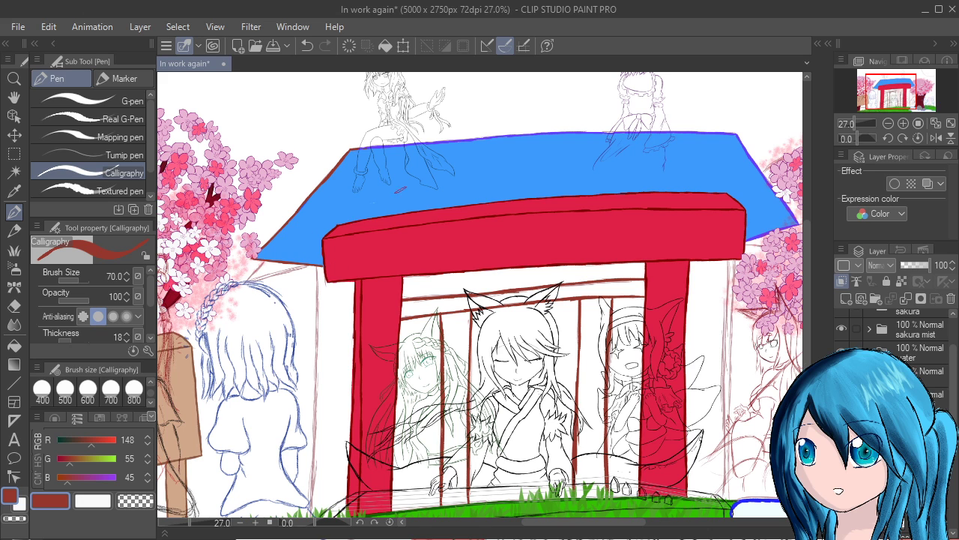
left_click_drag(352, 150, 391, 144)
left_click_drag(527, 132, 596, 133)
mouse_move(695, 132)
left_mouse_down()
mouse_move(743, 130)
mouse_move(729, 135)
mouse_move(753, 144)
mouse_move(739, 131)
mouse_move(766, 178)
left_mouse_up()
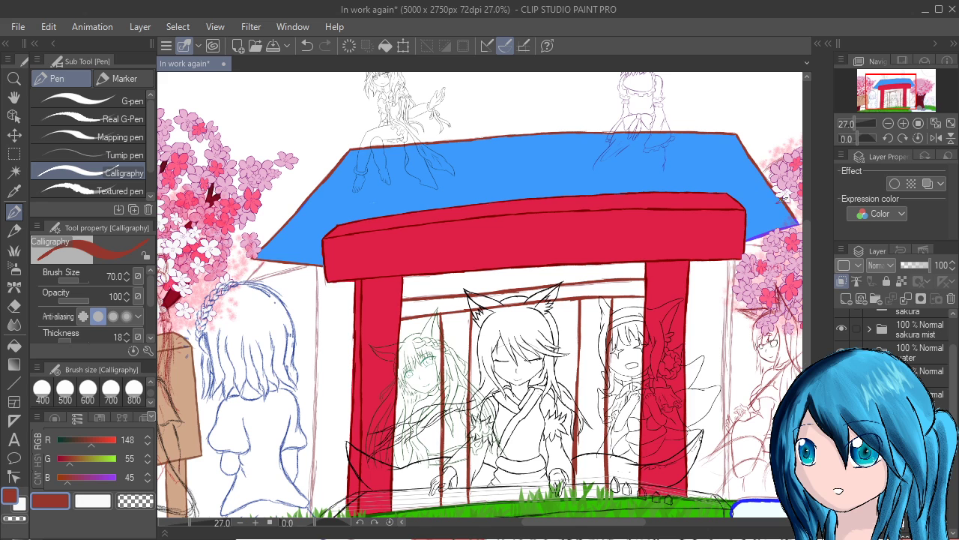
left_click_drag(749, 246, 779, 229)
Try an olive fill of RGB 148, 132, 45 on the roof's flat colour layer
left_click(905, 524)
key("g")
left_click(88, 459)
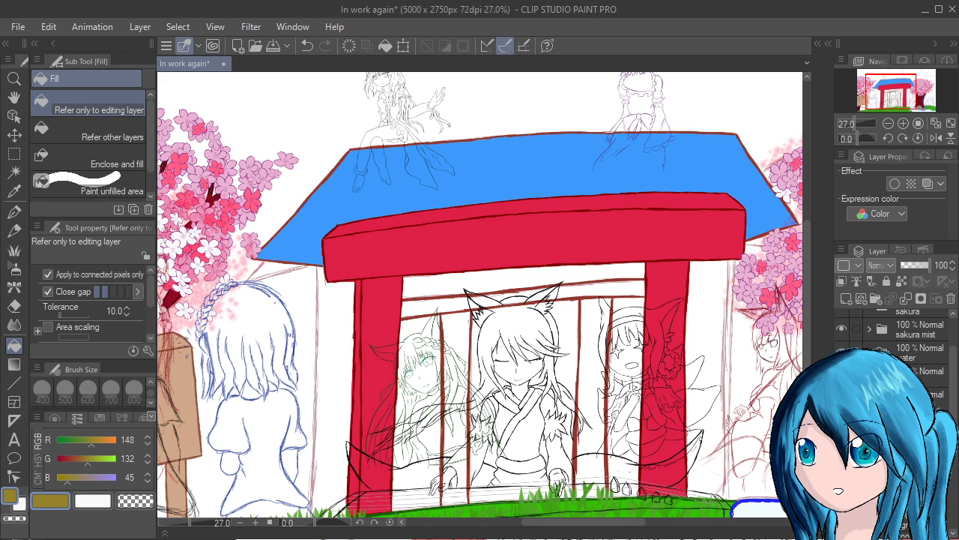
left_click(709, 245)
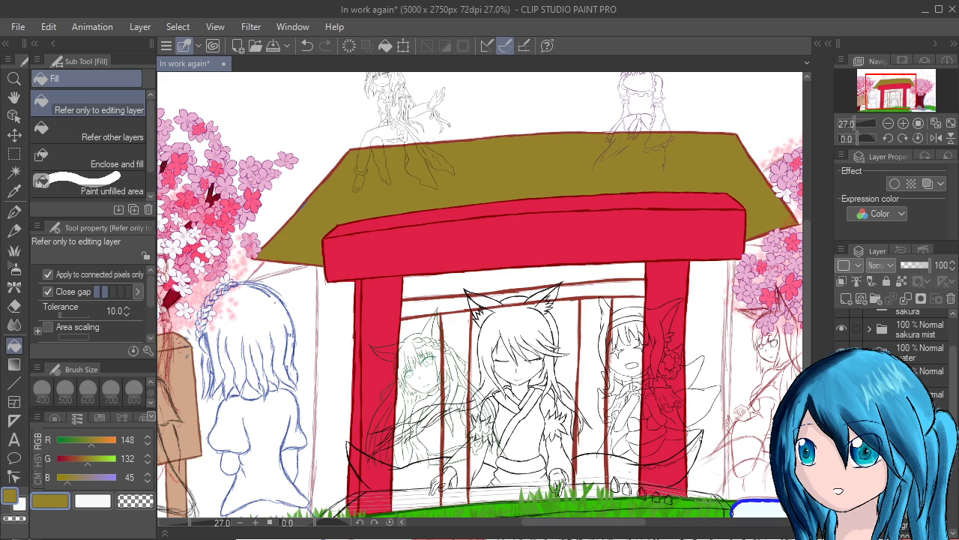
Adjust the fill colour to an orange-brown of RGB 174, 107, 68 and fill the whole roof with it
left_click_drag(88, 458, 92, 478)
left_click(764, 240)
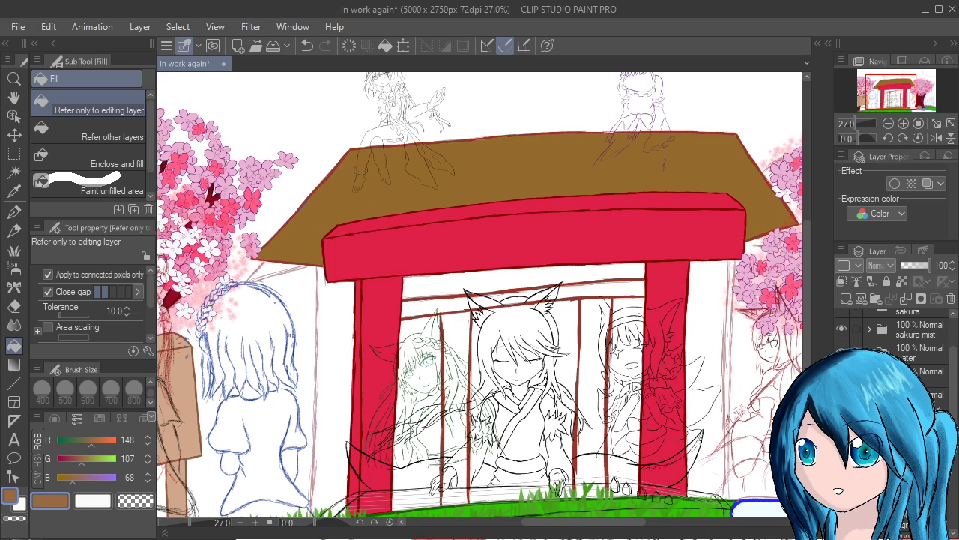
left_click(735, 250)
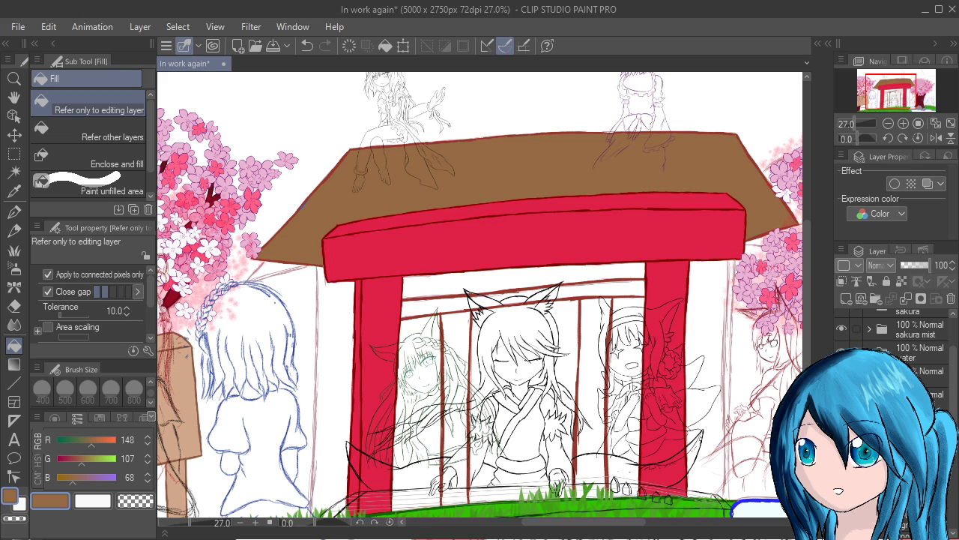
left_click_drag(91, 440, 104, 440)
left_click(772, 247)
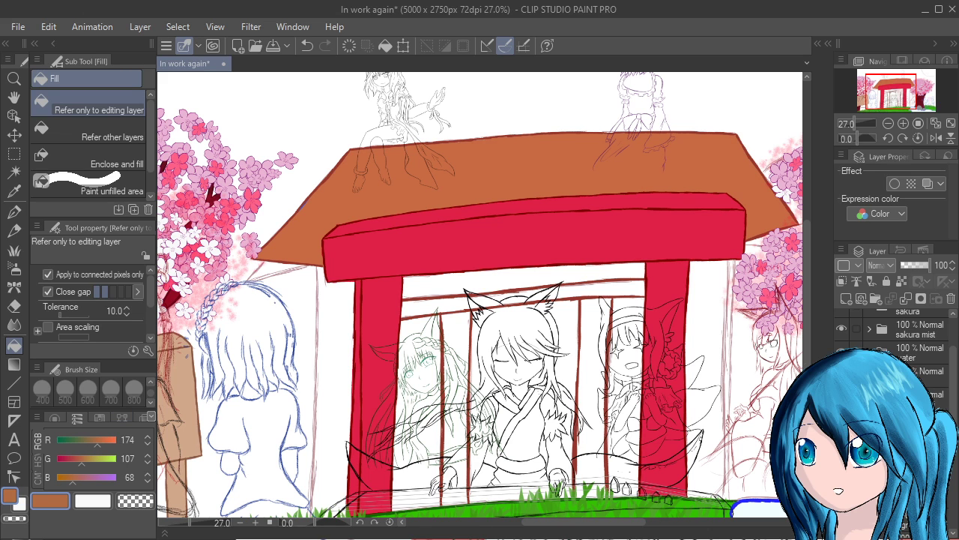
left_click(775, 231)
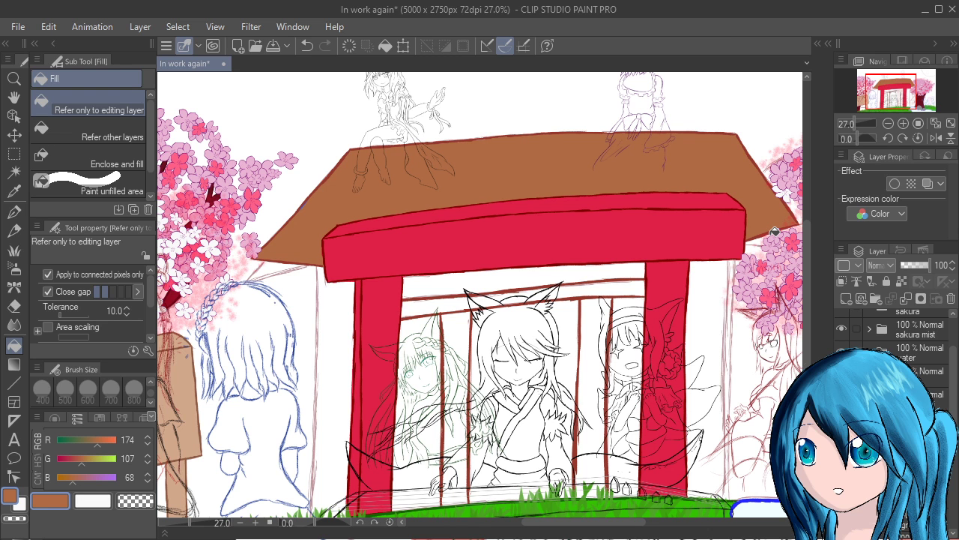
Switch back to the Calligraphy pen and add a raster layer beneath the building's line art for its flat colour
scroll(774, 231, "up", 6)
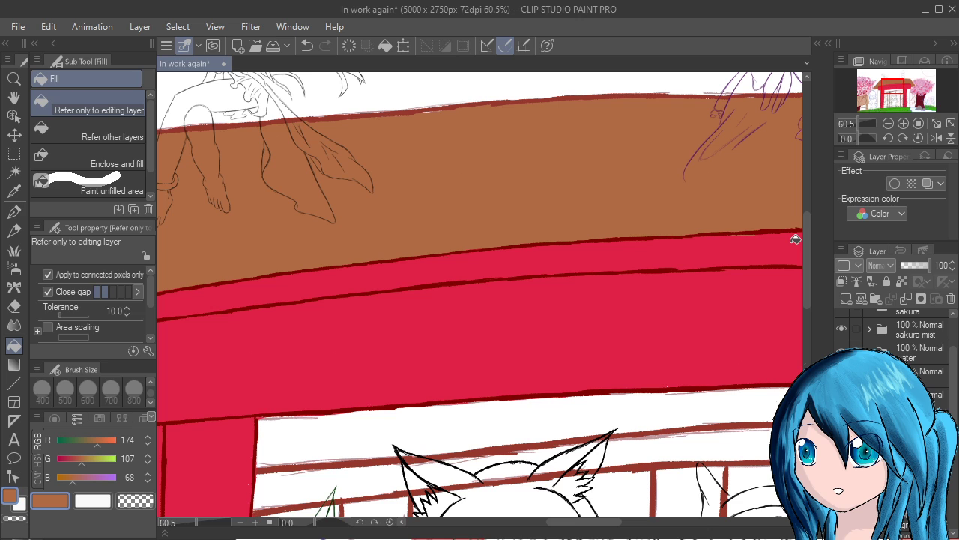
key("p")
key("p")
key("p")
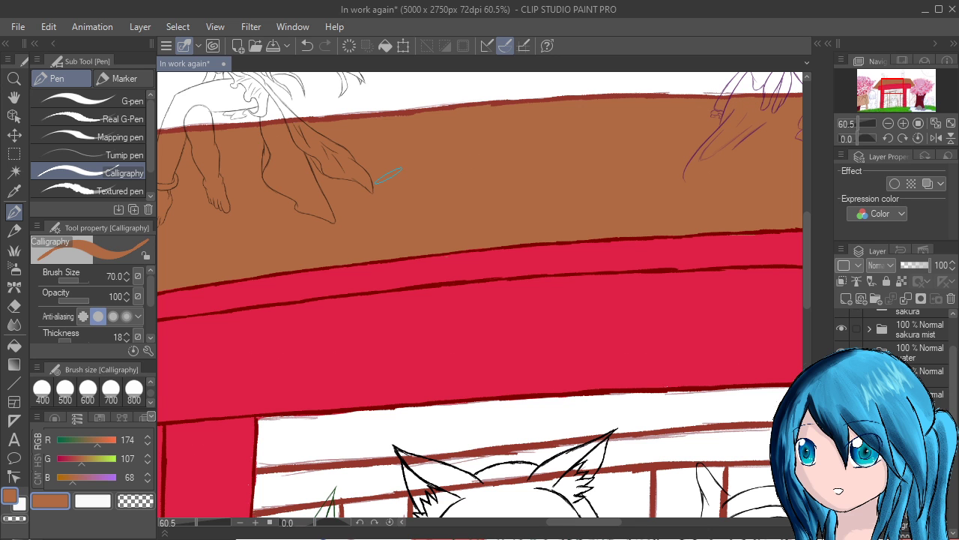
scroll(388, 178, "down", 2)
left_click(914, 450)
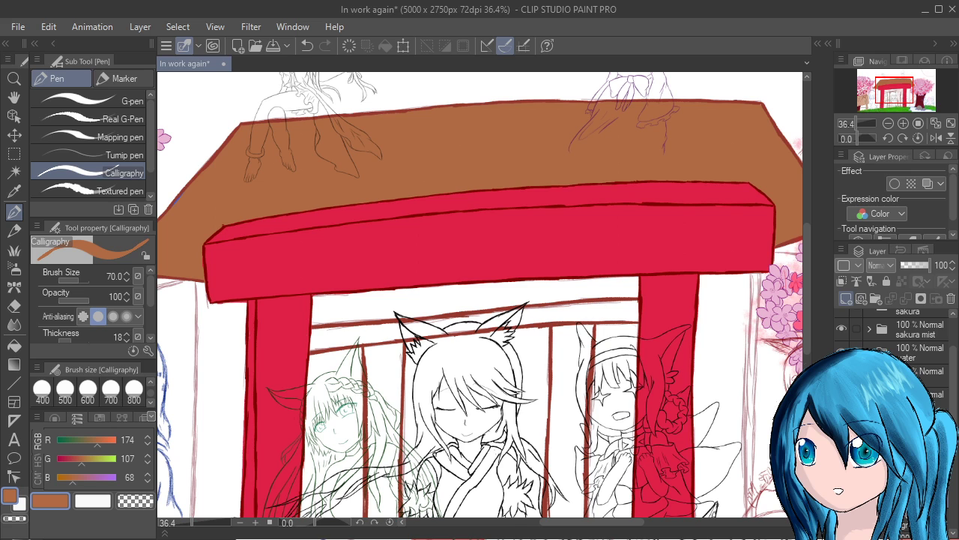
scroll(907, 375, "down", 2)
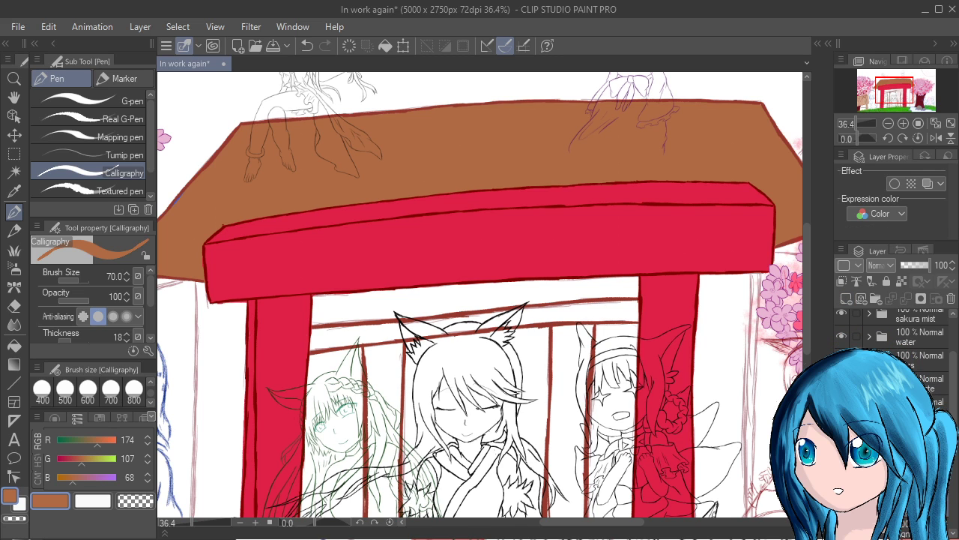
left_click(914, 450)
left_click(914, 472)
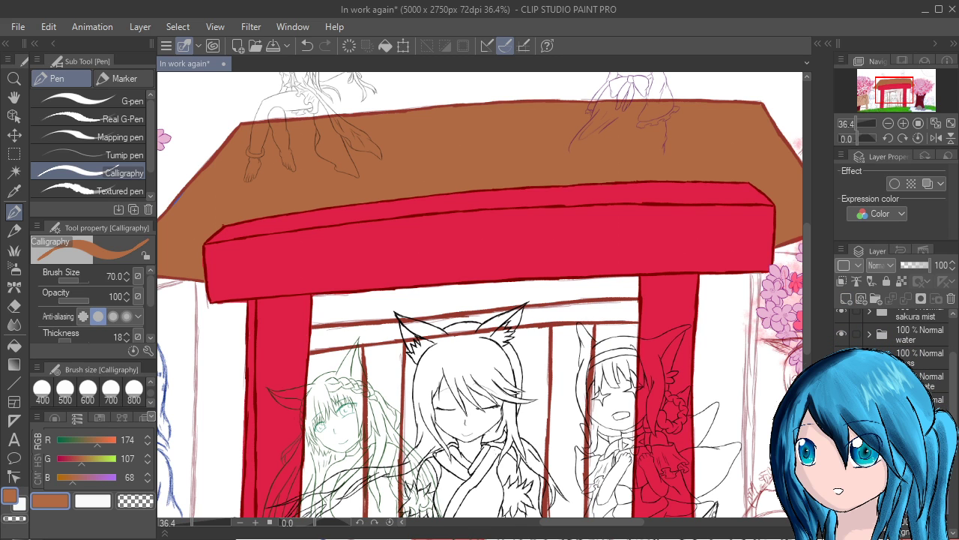
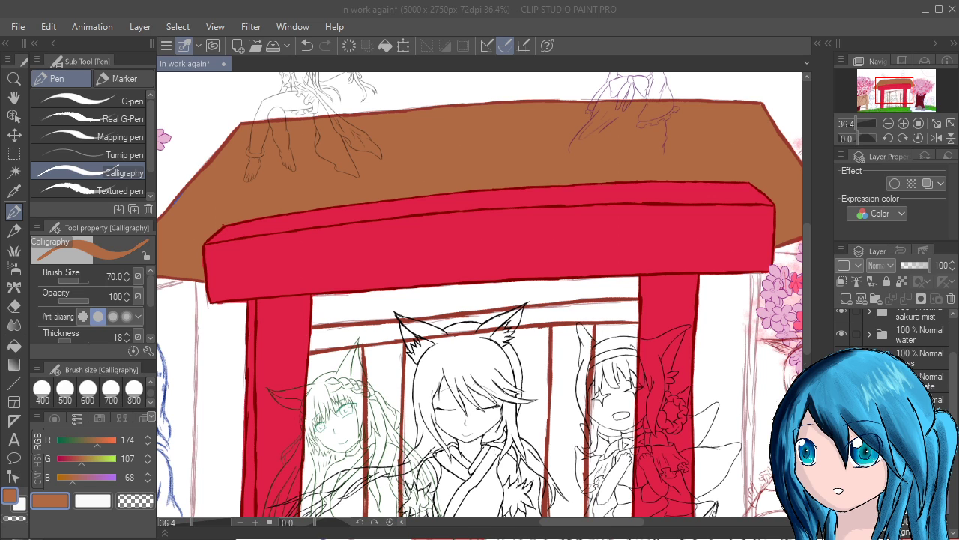
Paint the band between the gate posts orange-brown, from the red beam down to the lower crossbar line
mouse_move(322, 312)
left_mouse_down()
mouse_move(354, 287)
mouse_move(301, 314)
mouse_move(459, 284)
mouse_move(339, 315)
mouse_move(489, 291)
mouse_move(300, 333)
left_mouse_up()
mouse_move(479, 304)
left_mouse_down()
mouse_move(600, 277)
mouse_move(464, 285)
left_mouse_up()
mouse_move(596, 278)
left_mouse_down()
mouse_move(403, 311)
mouse_move(630, 284)
mouse_move(587, 284)
mouse_move(501, 298)
mouse_move(636, 293)
mouse_move(512, 306)
mouse_move(619, 305)
mouse_move(488, 314)
mouse_move(617, 307)
mouse_move(334, 334)
mouse_move(425, 323)
mouse_move(366, 330)
left_mouse_up()
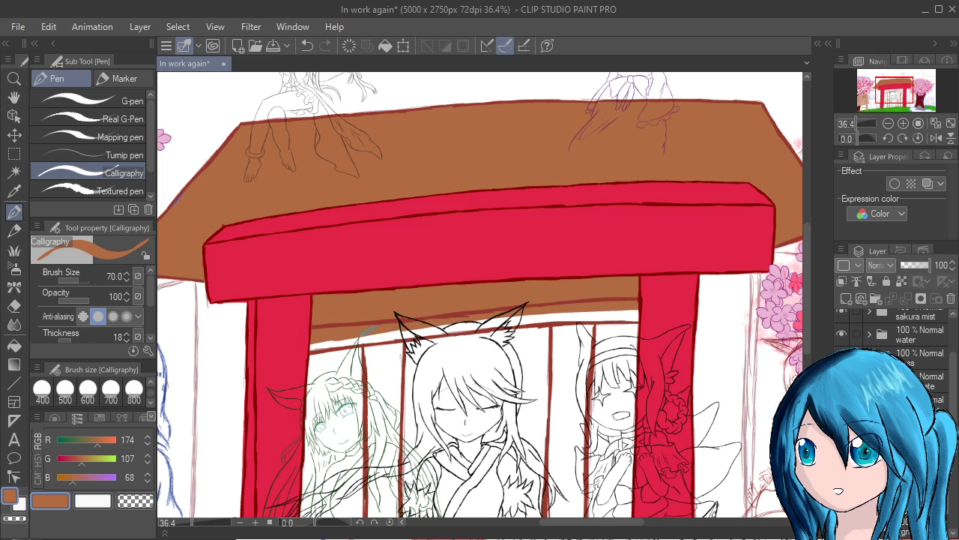
left_click_drag(305, 342, 383, 331)
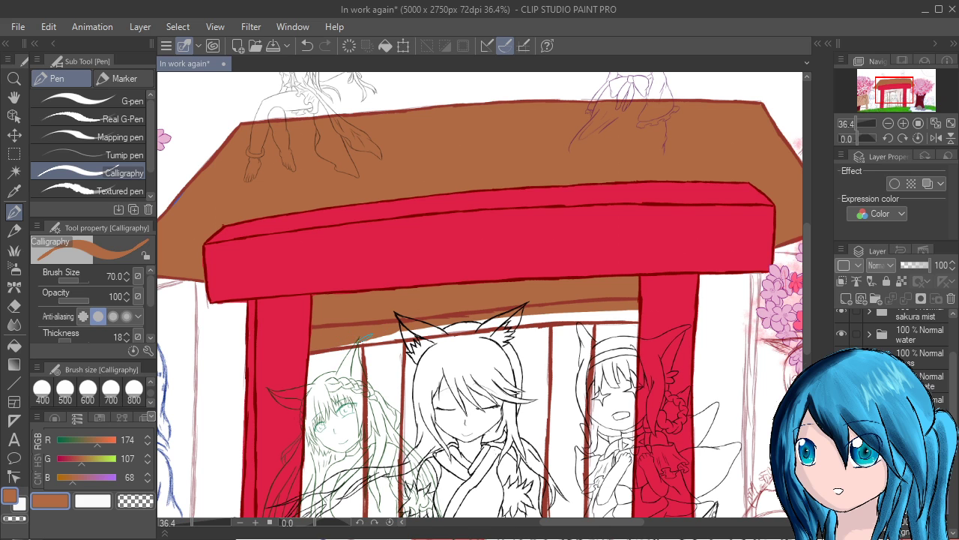
mouse_move(360, 341)
left_mouse_down()
mouse_move(513, 319)
mouse_move(444, 331)
left_mouse_up()
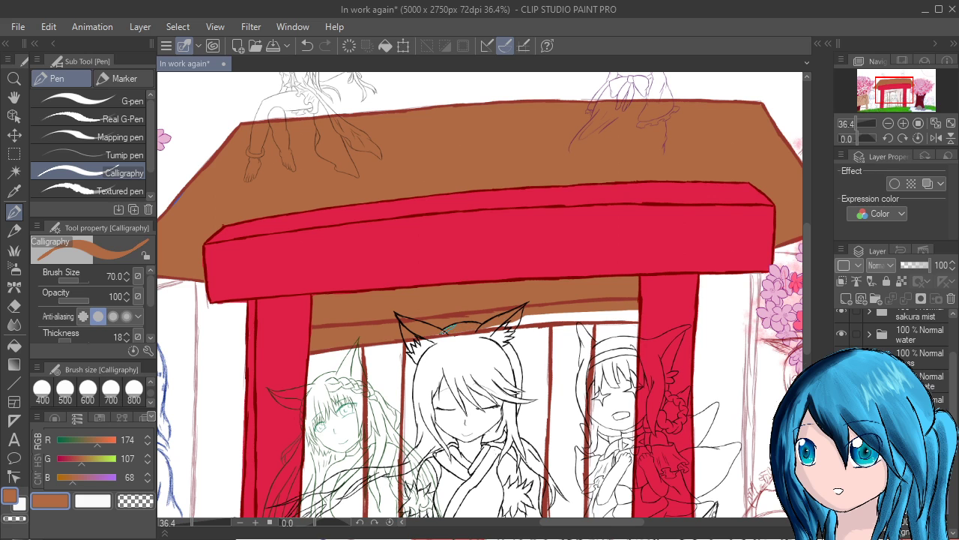
mouse_move(507, 318)
left_mouse_down()
mouse_move(612, 311)
mouse_move(596, 307)
mouse_move(627, 317)
mouse_move(585, 309)
mouse_move(610, 317)
left_mouse_up()
left_click_drag(611, 317, 642, 316)
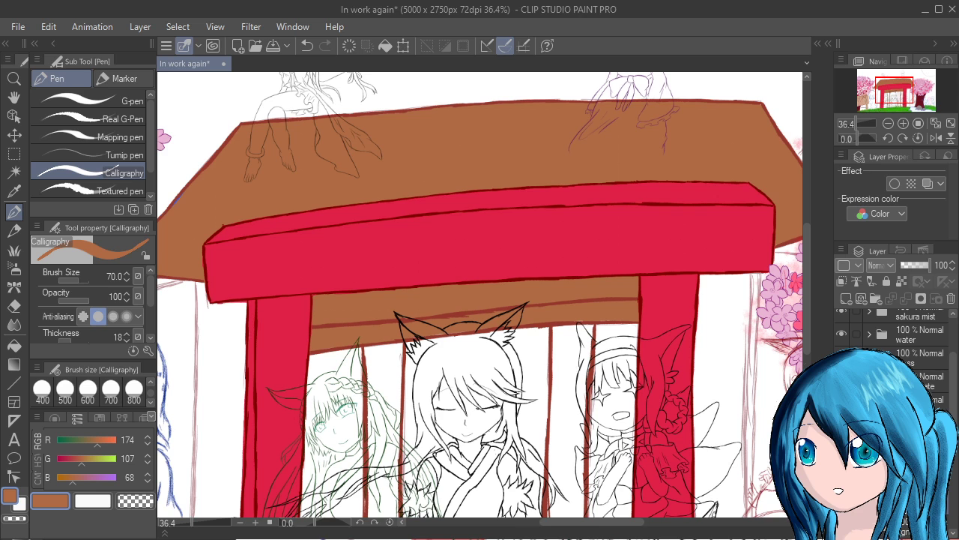
Paint the left wooden pillar orange-brown between its two vertical lines, from the lower crossbar to the grass
scroll(569, 267, "down", 5)
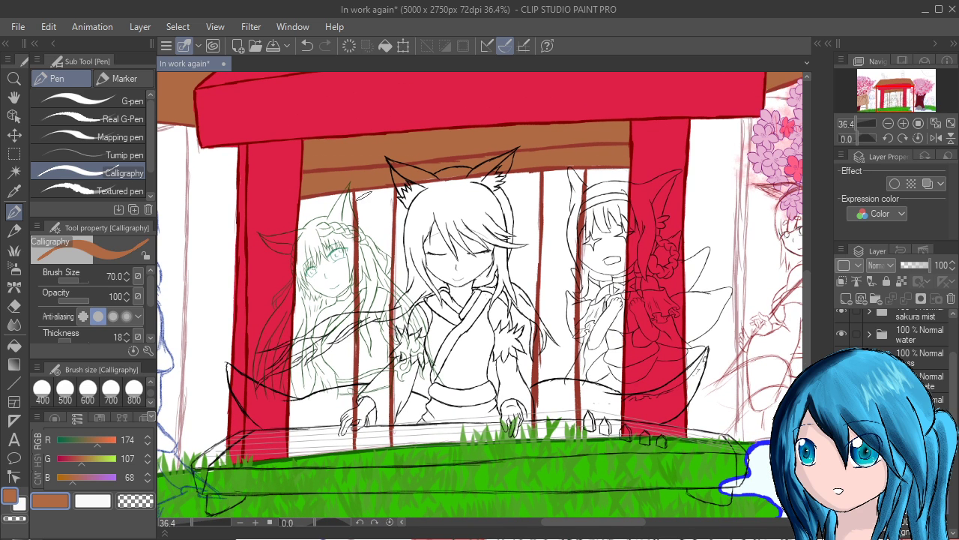
left_click_drag(365, 188, 369, 287)
left_click_drag(389, 167, 384, 275)
mouse_move(387, 194)
left_mouse_down()
mouse_move(383, 278)
mouse_move(364, 346)
mouse_move(366, 322)
left_mouse_up()
mouse_move(376, 234)
left_mouse_down()
mouse_move(362, 462)
mouse_move(373, 455)
mouse_move(376, 375)
mouse_move(380, 423)
mouse_move(375, 304)
mouse_move(384, 403)
left_mouse_up()
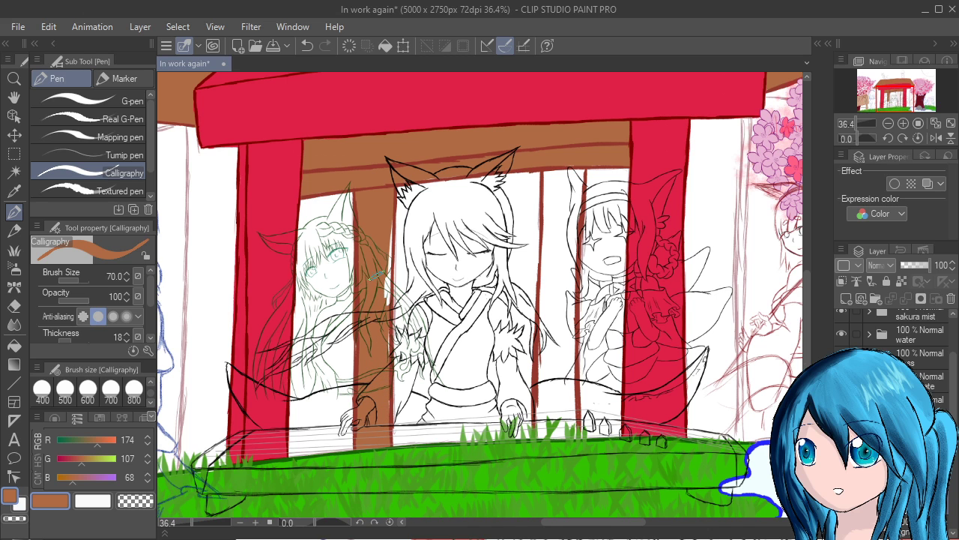
mouse_move(378, 275)
left_mouse_down()
mouse_move(377, 234)
mouse_move(372, 343)
mouse_move(379, 321)
mouse_move(381, 255)
left_mouse_up()
left_click_drag(388, 333, 389, 354)
Touch up the crossbar colour above the central figure's head and paint the right wooden pillar orange-brown down to the grass
left_click_drag(454, 161, 439, 171)
mouse_move(562, 174)
left_mouse_down()
mouse_move(561, 199)
mouse_move(547, 174)
mouse_move(570, 225)
mouse_move(577, 169)
mouse_move(581, 225)
mouse_move(567, 214)
mouse_move(553, 278)
mouse_move(547, 251)
mouse_move(571, 285)
mouse_move(549, 349)
mouse_move(544, 423)
mouse_move(553, 436)
mouse_move(556, 317)
mouse_move(556, 370)
left_mouse_up()
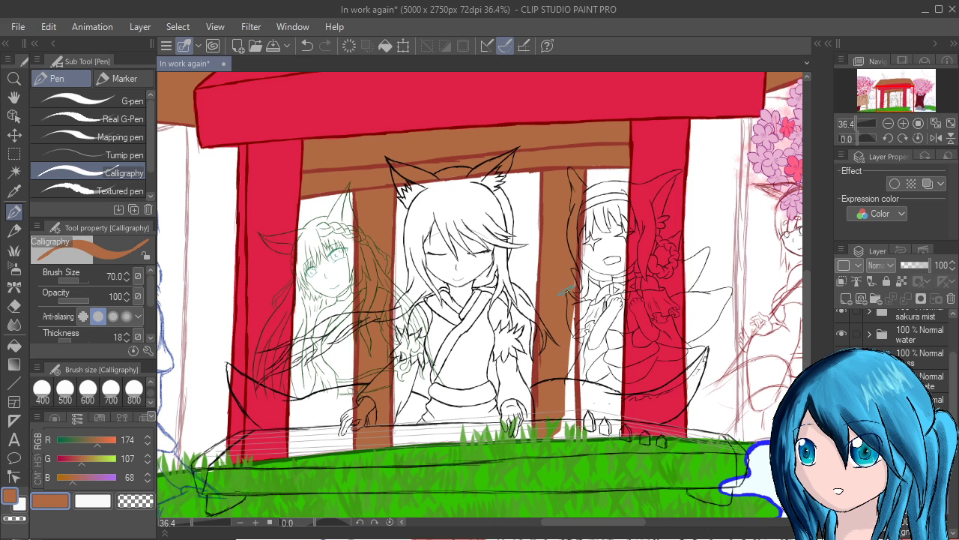
mouse_move(567, 291)
left_mouse_down()
mouse_move(561, 447)
mouse_move(561, 403)
left_mouse_up()
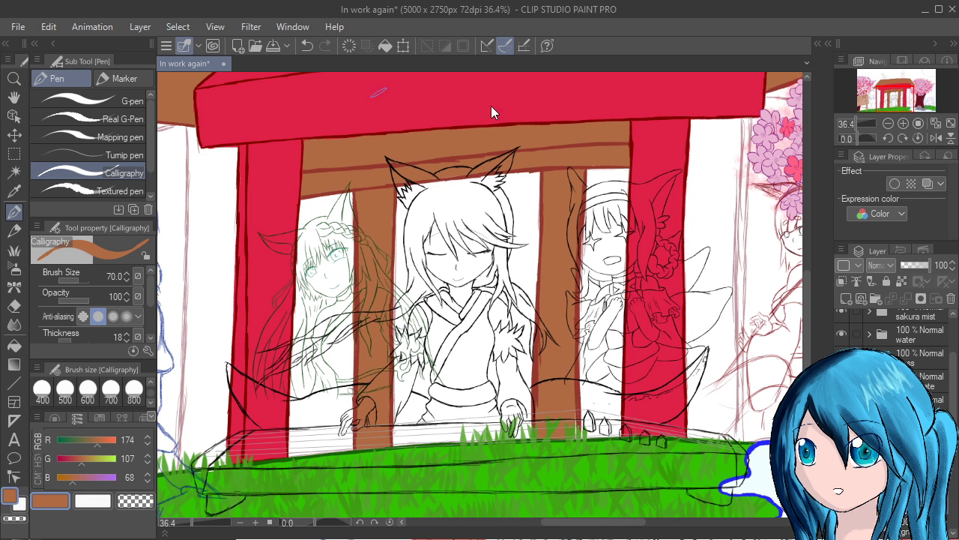
scroll(482, 280, "up", 3)
scroll(483, 280, "down", 3)
scroll(480, 279, "down", 5)
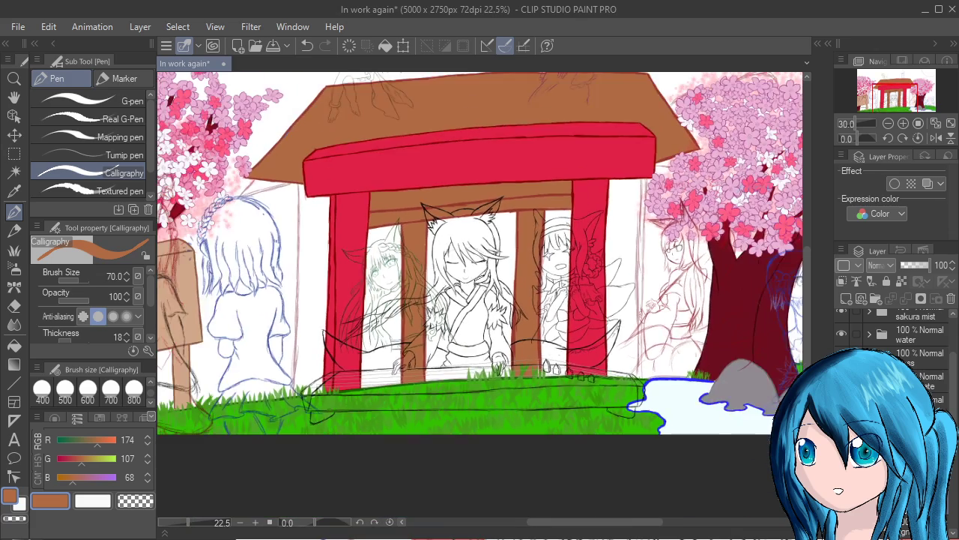
scroll(652, 284, "down", 1)
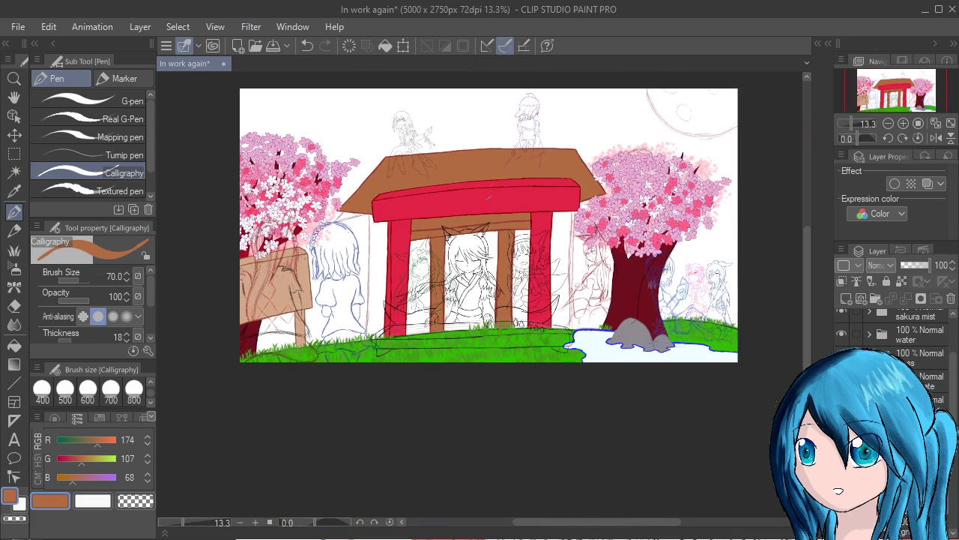
left_click_drag(731, 263, 764, 429)
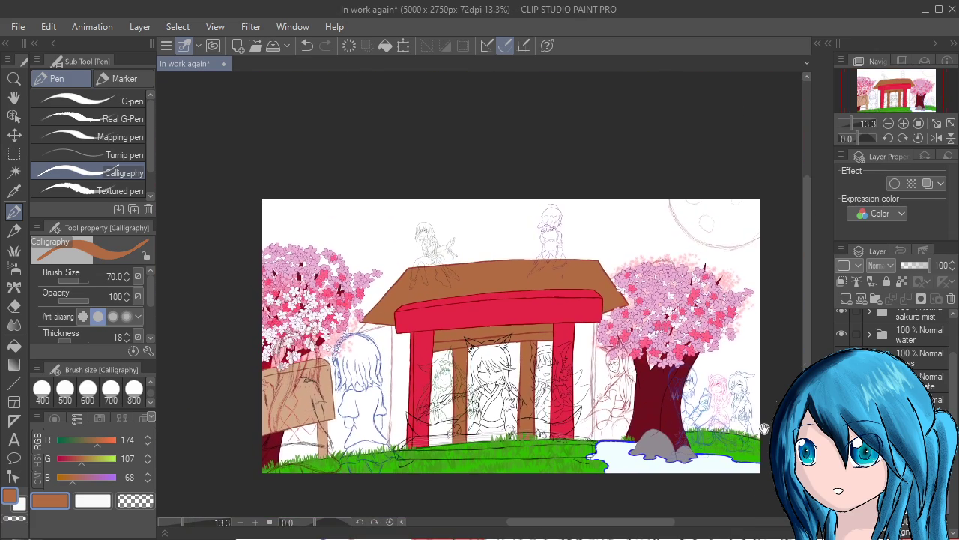
Examine the painted roof, red gate and wooden pillars, from the whole canvas to a closer view
scroll(514, 295, "up", 3)
scroll(556, 309, "down", 2)
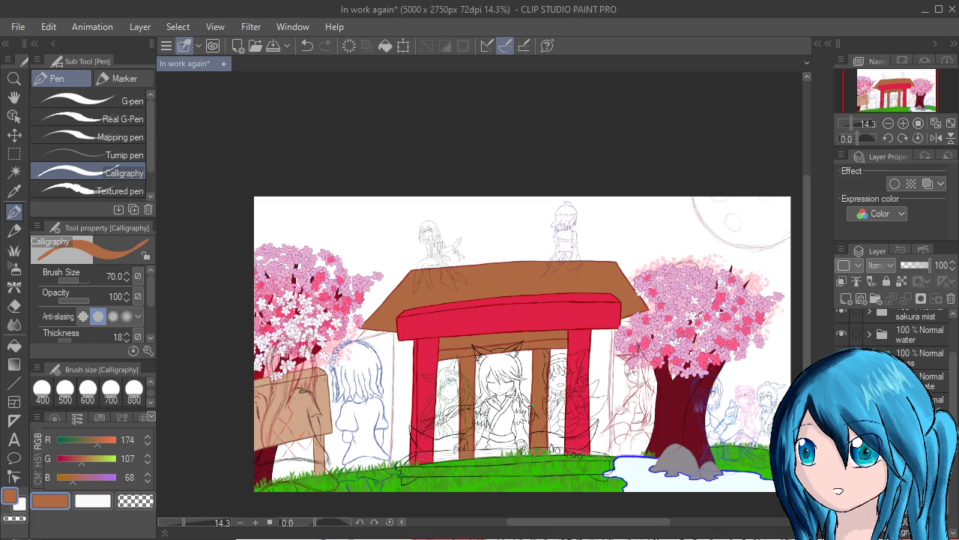
scroll(519, 399, "up", 2)
scroll(524, 397, "up", 6)
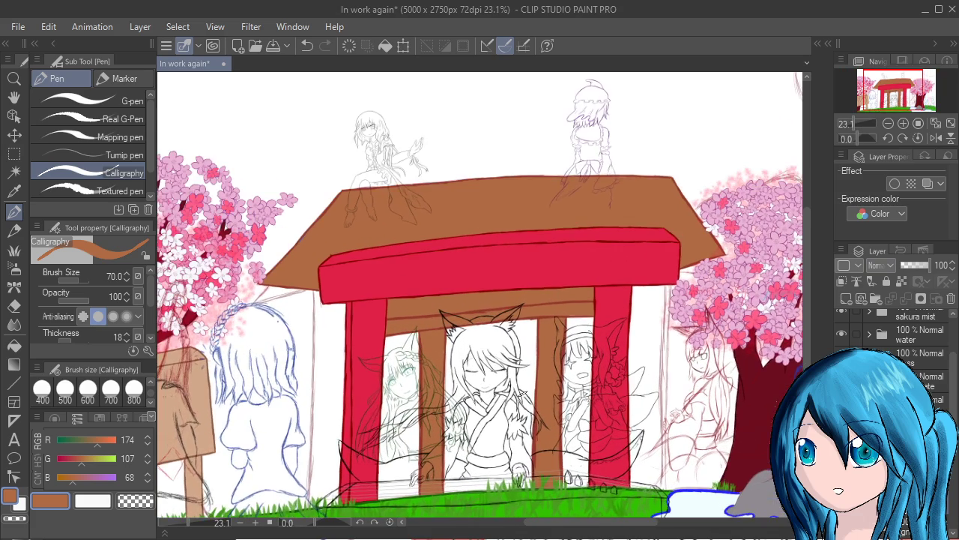
scroll(524, 397, "down", 8)
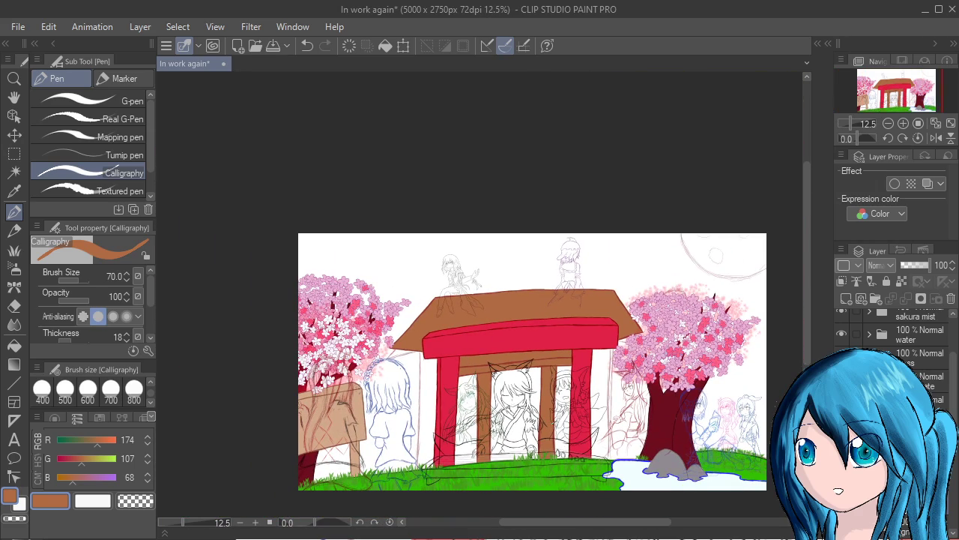
scroll(587, 440, "up", 1)
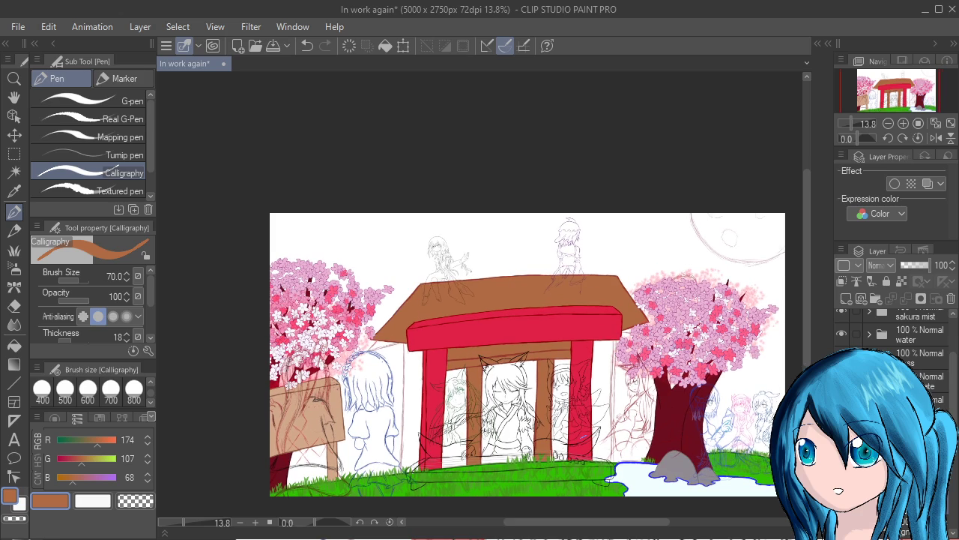
scroll(584, 437, "up", 2)
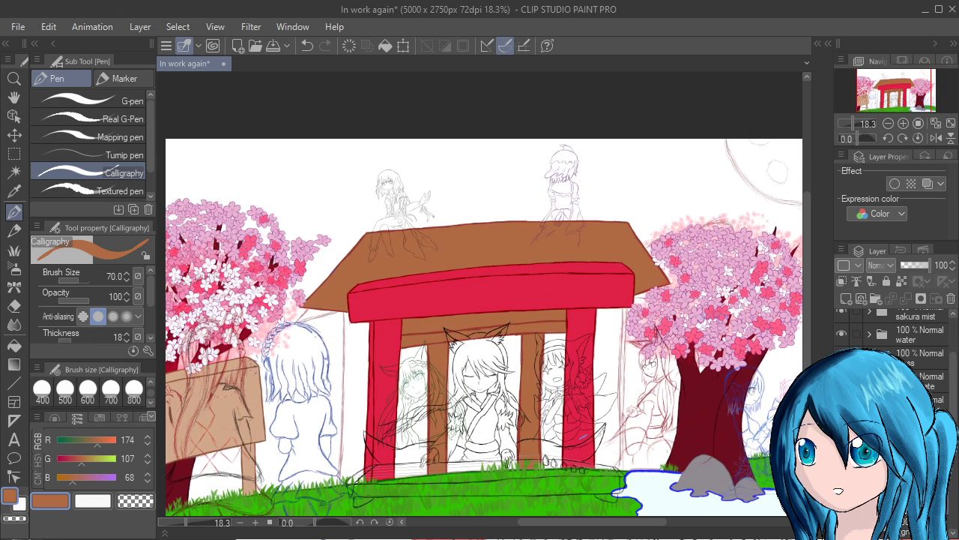
scroll(584, 437, "up", 3)
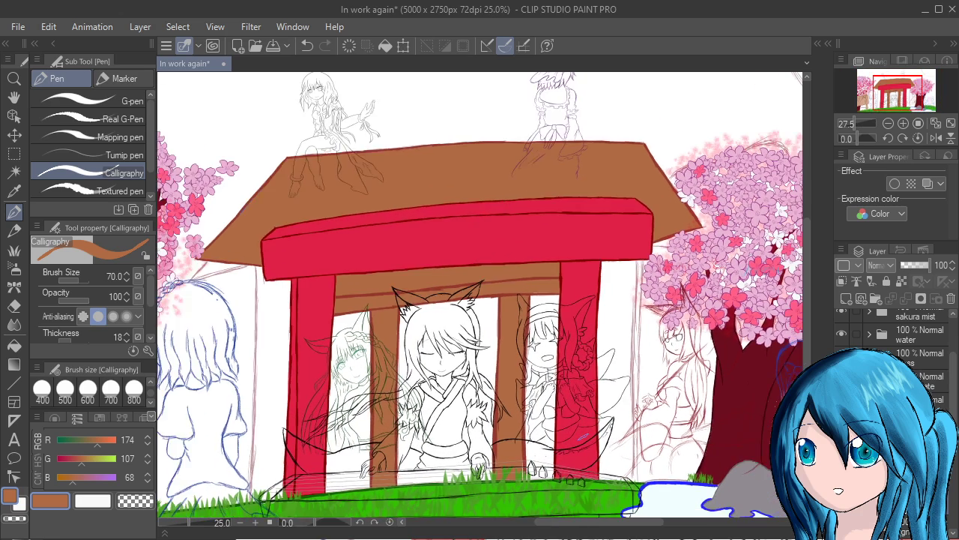
scroll(584, 437, "up", 1)
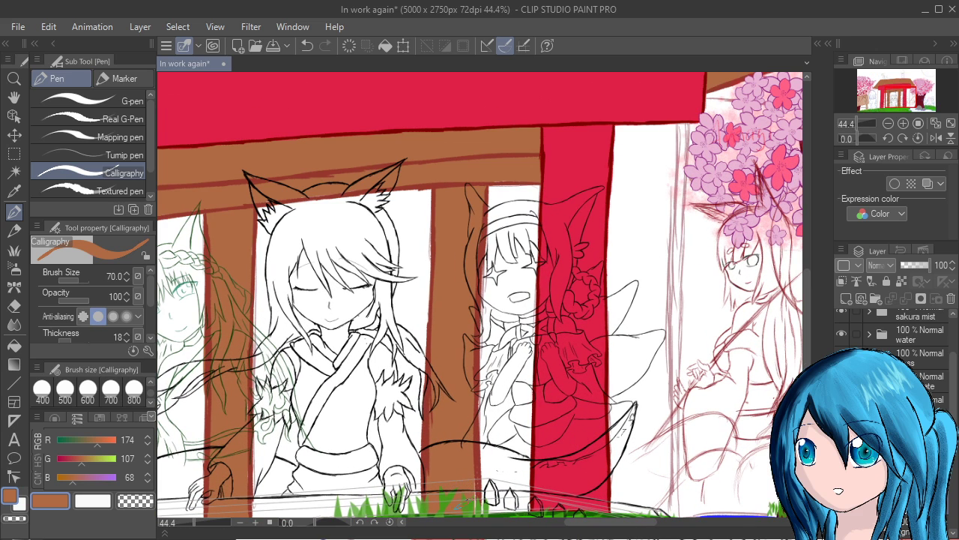
Touch up the orange-brown colour of the right wooden pillar near the grass
left_click_drag(476, 487, 475, 506)
scroll(468, 478, "up", 4)
scroll(473, 478, "down", 5)
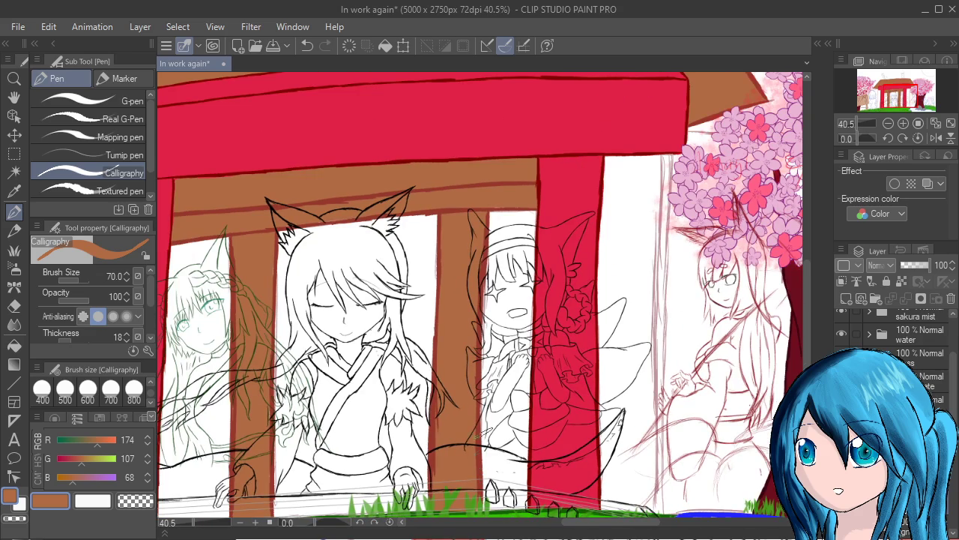
left_click_drag(487, 301, 540, 352)
scroll(628, 496, "down", 4)
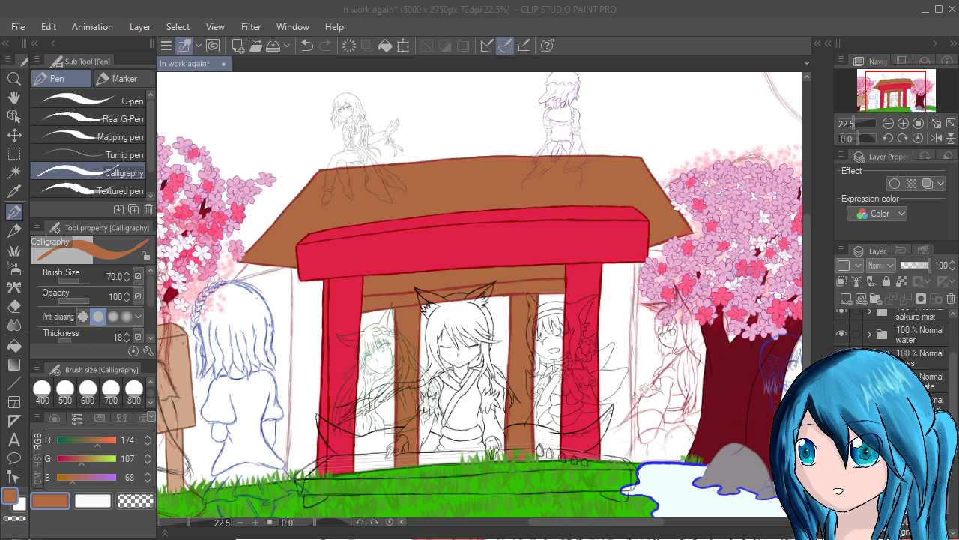
Mix a dark brown drawing colour of RGB 74, 55, 52
left_click(194, 65)
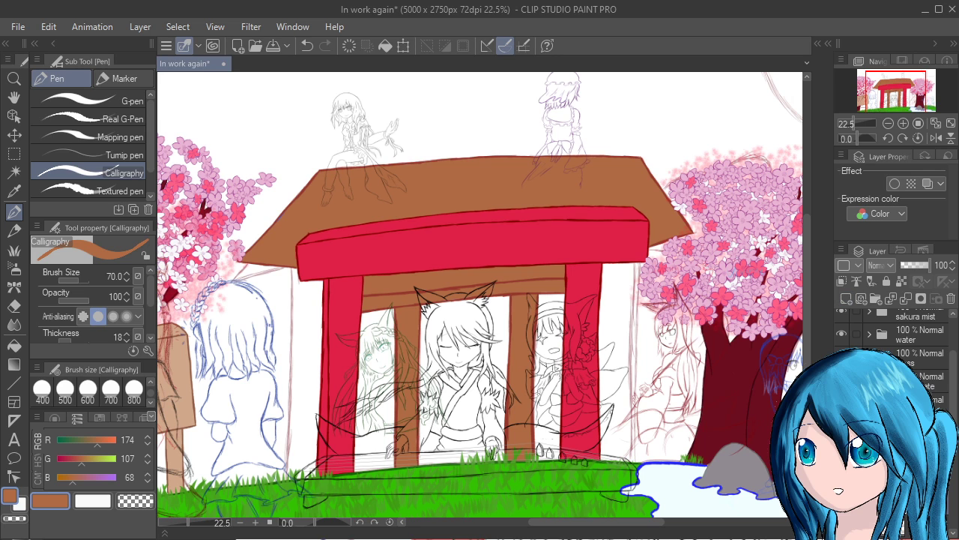
scroll(896, 348, "down", 1)
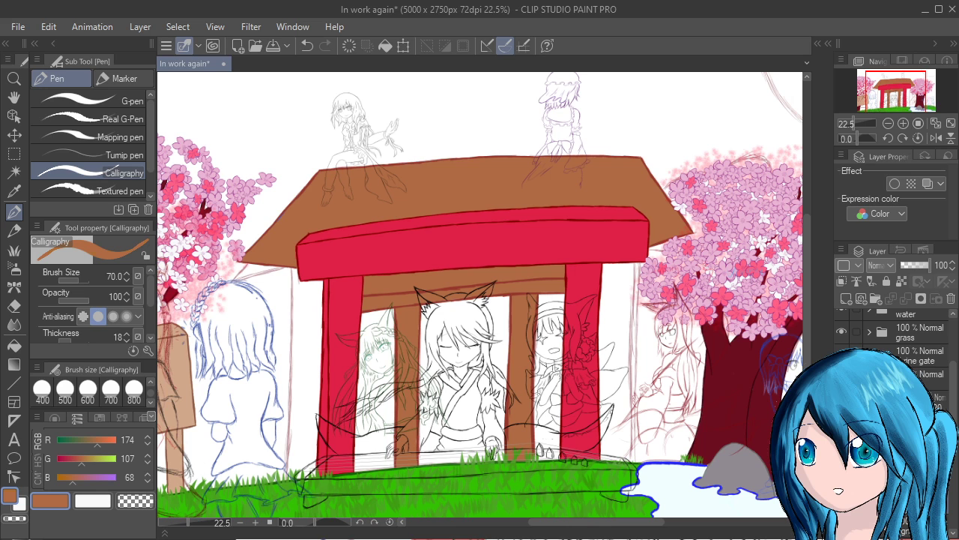
left_click_drag(73, 477, 30, 477)
left_click_drag(81, 459, 49, 458)
left_click_drag(98, 440, 50, 440)
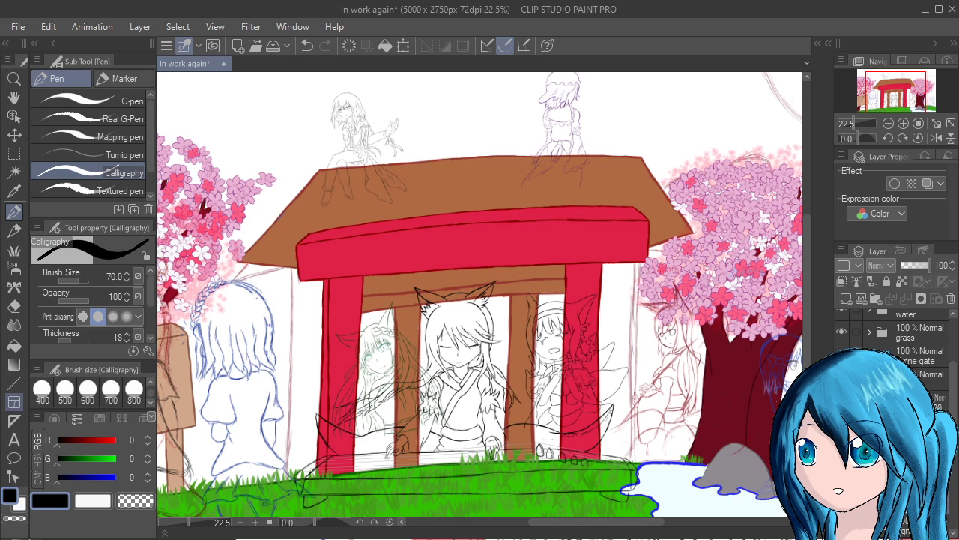
left_click(67, 440)
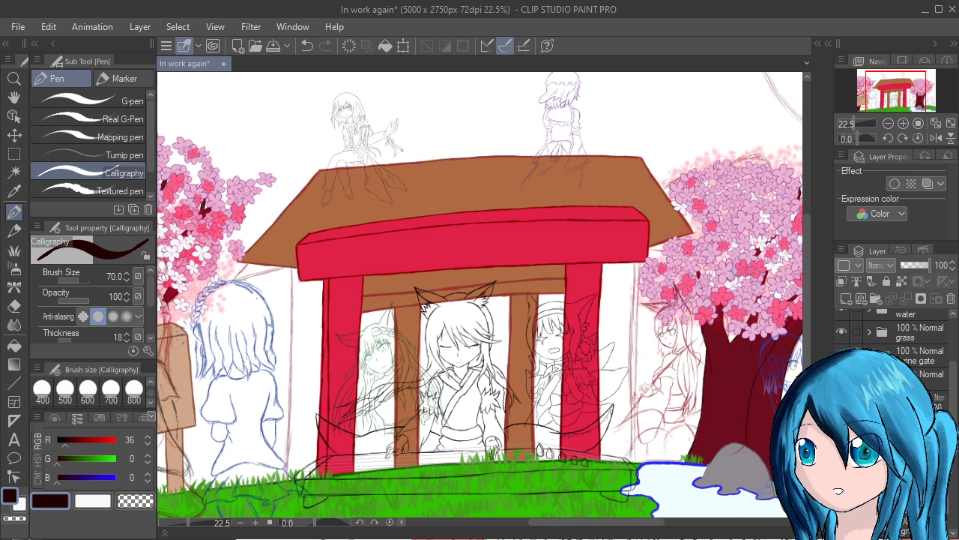
left_click(65, 459)
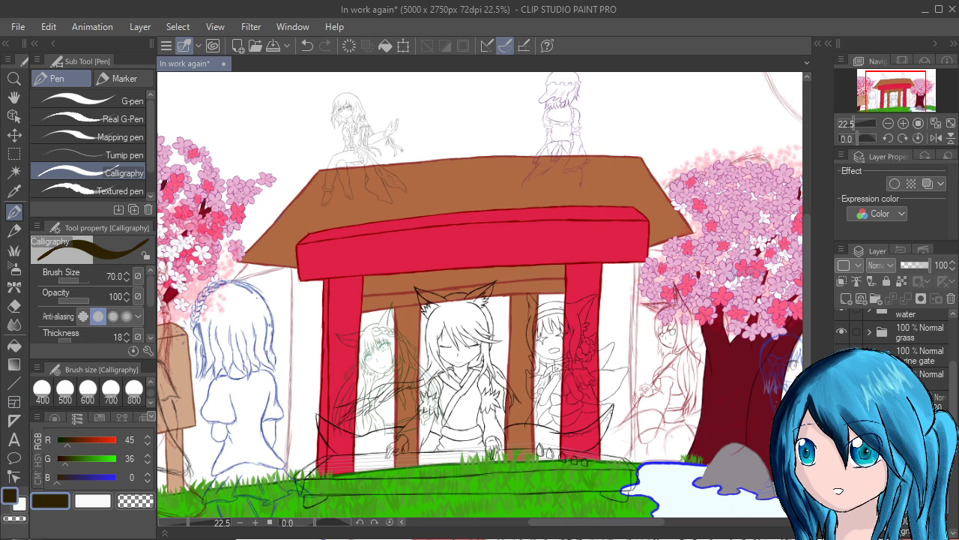
left_click(71, 478)
left_click(69, 459)
left_click(75, 440)
left_click(69, 478)
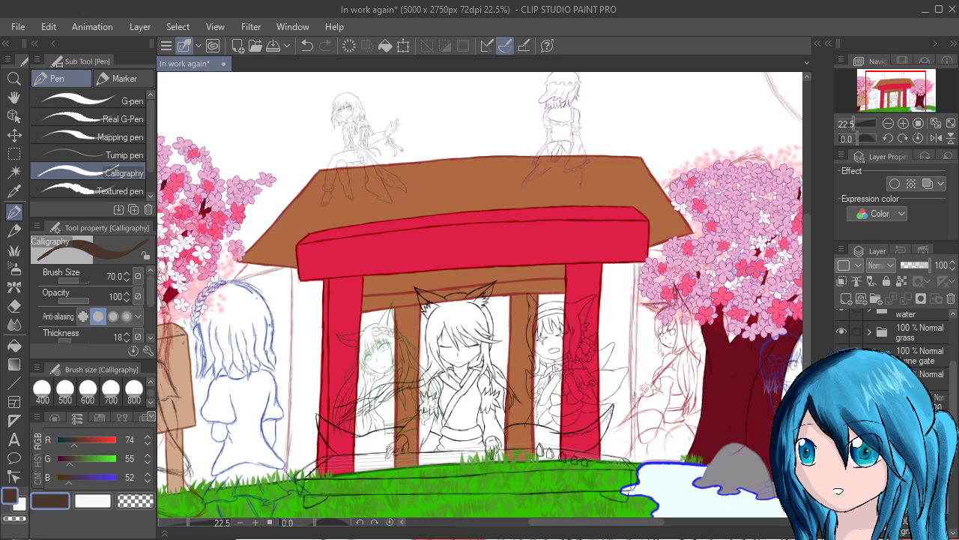
Paint the central doorway between the two wooden pillars dark brown, from the lower crossbar down to the grass
mouse_move(431, 315)
left_mouse_down()
mouse_move(421, 364)
mouse_move(432, 370)
left_mouse_up()
mouse_move(442, 300)
left_mouse_down()
mouse_move(436, 366)
mouse_move(446, 296)
mouse_move(448, 381)
mouse_move(464, 366)
mouse_move(467, 377)
left_mouse_up()
mouse_move(478, 299)
left_mouse_down()
mouse_move(485, 367)
mouse_move(497, 388)
left_mouse_up()
left_click_drag(509, 339, 494, 416)
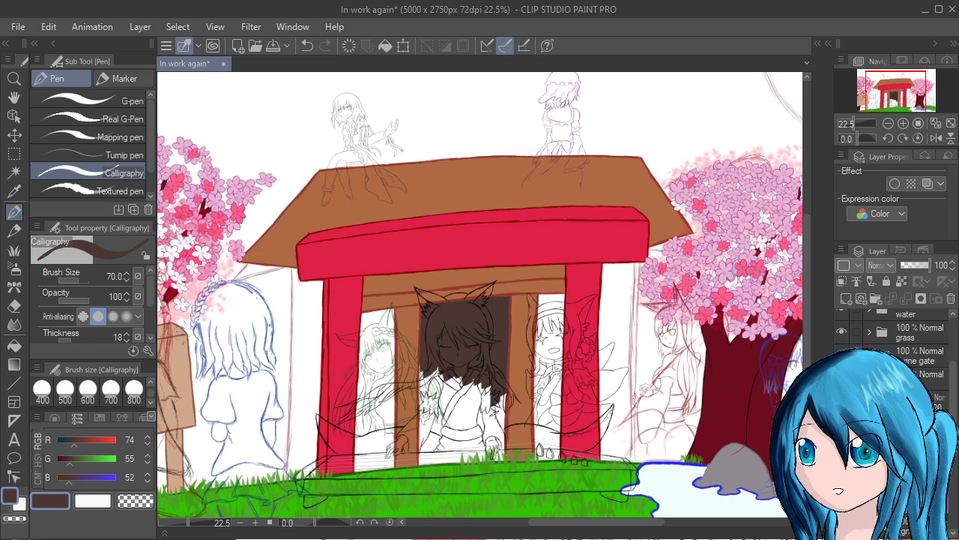
mouse_move(425, 364)
left_mouse_down()
mouse_move(422, 464)
mouse_move(426, 449)
mouse_move(432, 465)
left_mouse_up()
mouse_move(445, 371)
left_mouse_down()
mouse_move(440, 462)
mouse_move(450, 456)
left_mouse_up()
mouse_move(457, 378)
left_mouse_down()
mouse_move(450, 458)
mouse_move(461, 462)
left_mouse_up()
left_click_drag(474, 379, 475, 462)
left_click_drag(487, 387, 484, 458)
left_click_drag(497, 396, 496, 462)
left_click_drag(505, 413, 501, 462)
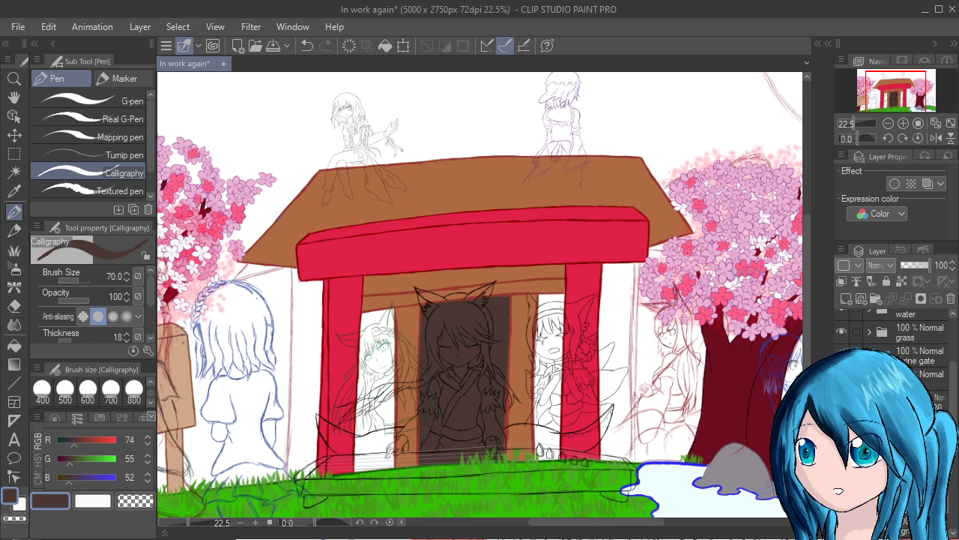
Set the colour to grey-brown RGB 136, 113, 107 and paint both wall panels between the wooden pillars and red posts
left_click_drag(74, 441, 88, 440)
mouse_move(70, 459)
left_mouse_down()
mouse_move(84, 460)
mouse_move(82, 478)
left_mouse_up()
mouse_move(372, 318)
left_mouse_down()
mouse_move(363, 370)
mouse_move(373, 375)
left_mouse_up()
left_click_drag(375, 330, 382, 315)
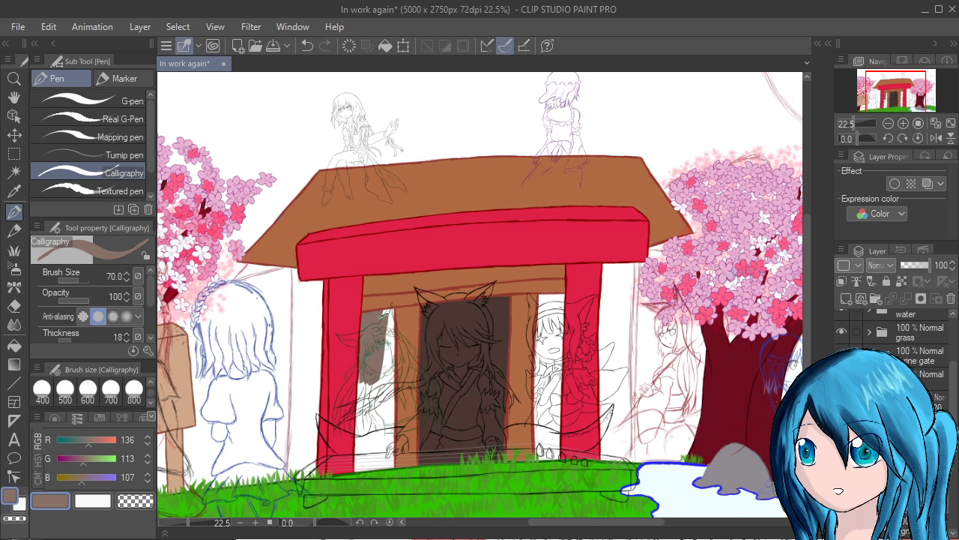
mouse_move(378, 375)
left_mouse_down()
mouse_move(391, 305)
mouse_move(390, 366)
mouse_move(392, 312)
mouse_move(376, 369)
mouse_move(369, 349)
mouse_move(358, 448)
mouse_move(351, 428)
mouse_move(366, 388)
mouse_move(361, 473)
left_mouse_up()
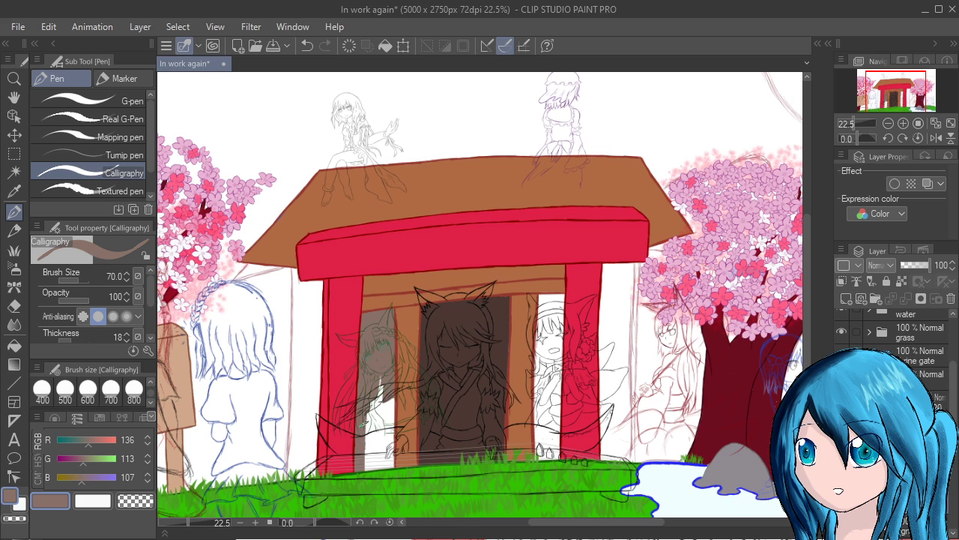
mouse_move(364, 422)
left_mouse_down()
mouse_move(379, 372)
mouse_move(372, 469)
mouse_move(392, 402)
mouse_move(379, 403)
mouse_move(392, 392)
mouse_move(391, 454)
left_mouse_up()
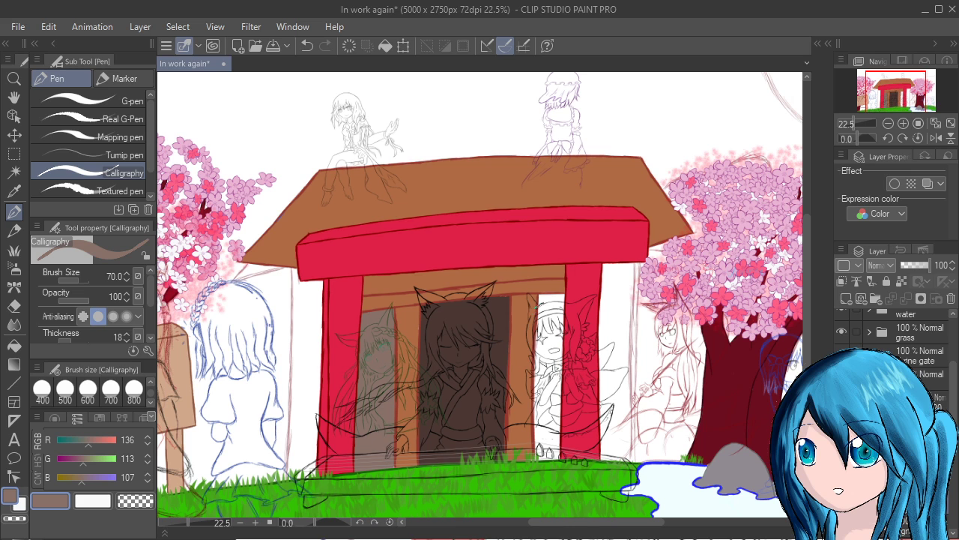
mouse_move(539, 297)
left_mouse_down()
mouse_move(538, 335)
mouse_move(556, 353)
mouse_move(558, 315)
mouse_move(538, 446)
mouse_move(544, 390)
mouse_move(551, 453)
mouse_move(558, 362)
mouse_move(557, 454)
left_mouse_up()
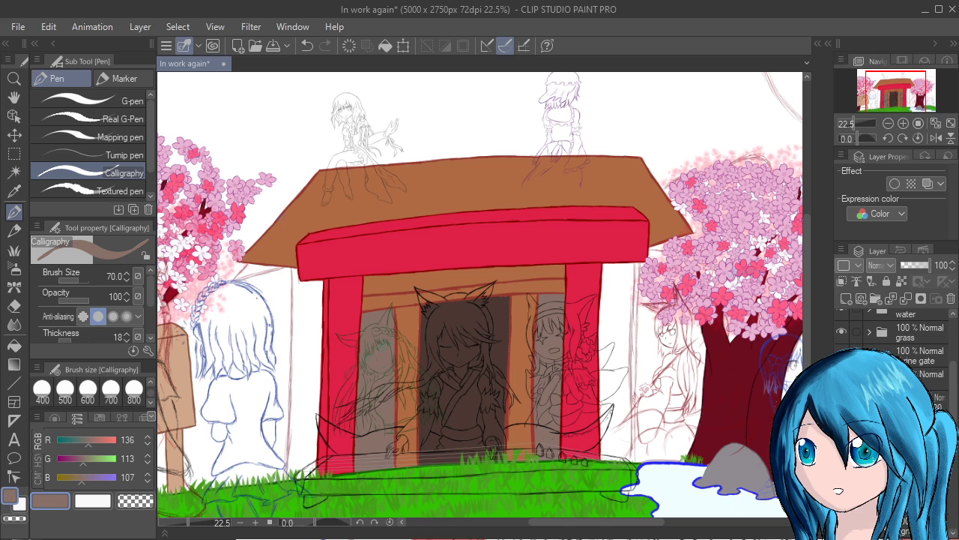
Sample the roof's orange-brown and try it on the side wall left of the left red post, below the roof
left_click(842, 401)
left_click(842, 401)
left_click(623, 186, "alt")
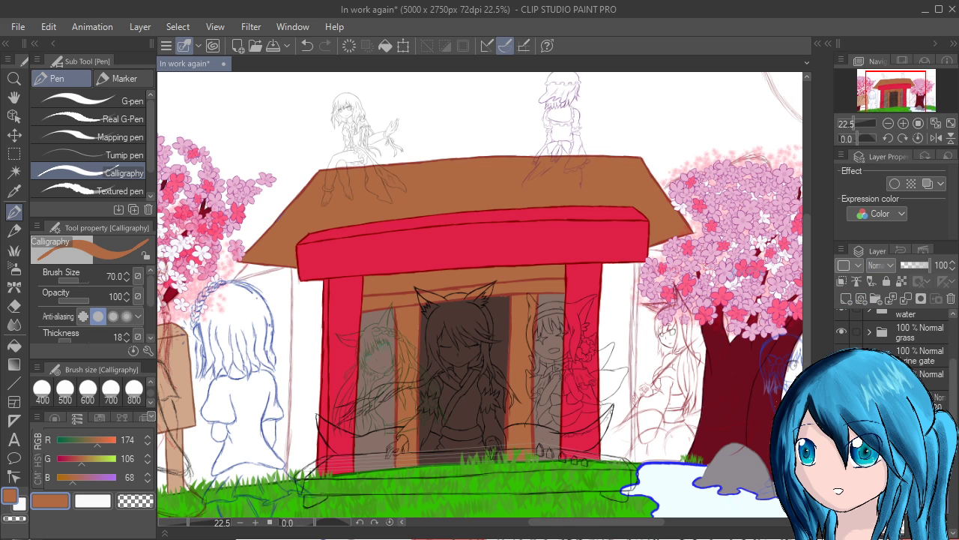
left_click(842, 401)
left_click(842, 402)
scroll(339, 368, "up", 3)
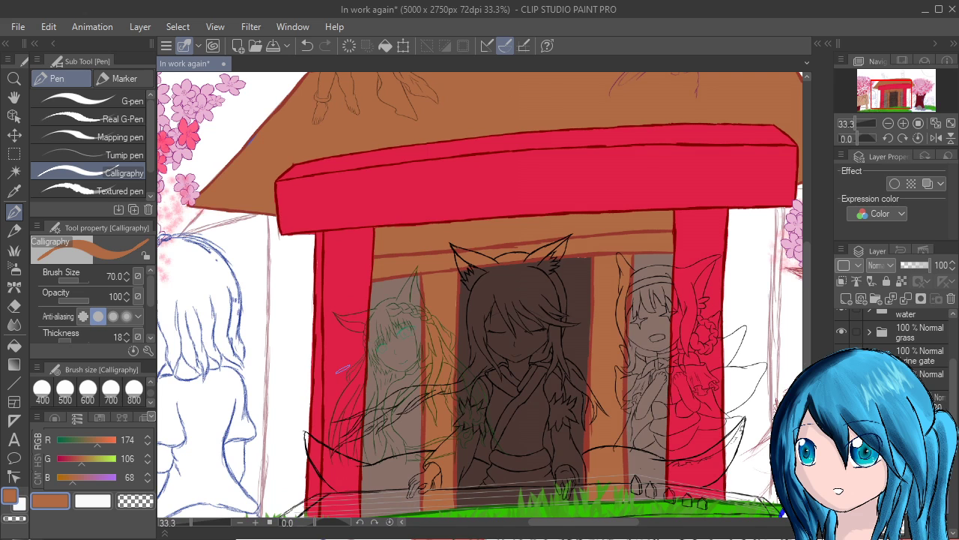
left_click_drag(275, 217, 273, 301)
left_click_drag(283, 234, 289, 320)
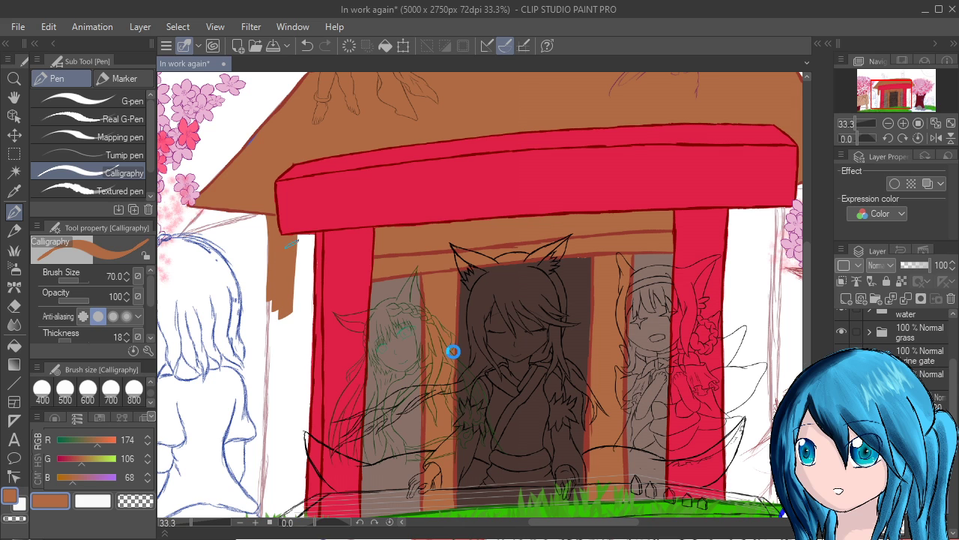
mouse_move(298, 234)
left_mouse_down()
mouse_move(296, 277)
mouse_move(312, 232)
mouse_move(300, 349)
left_mouse_up()
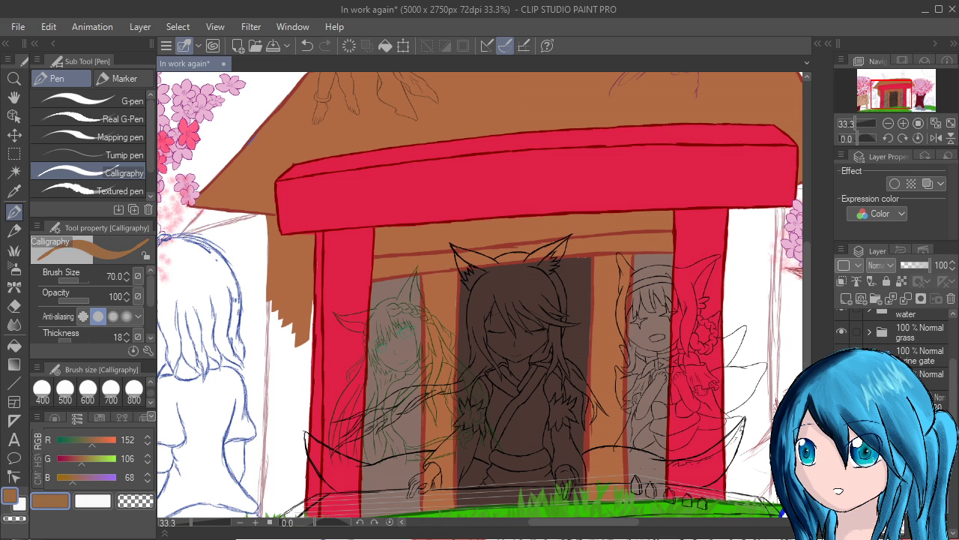
Set the colour to brown RGB 152, 87, 52 and repaint the side wall's upper part beside the left red post
left_click_drag(82, 459, 77, 459)
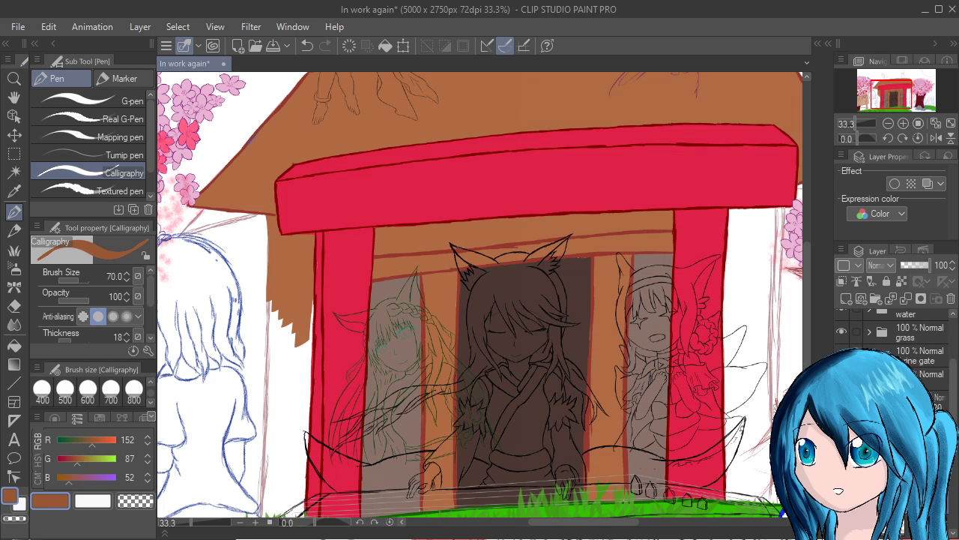
left_click_drag(280, 215, 276, 330)
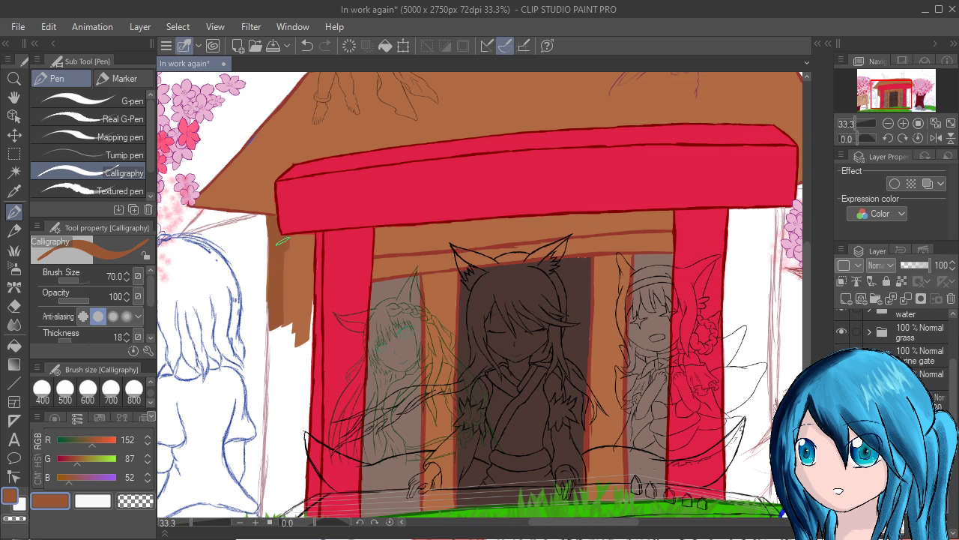
mouse_move(283, 238)
left_mouse_down()
mouse_move(284, 314)
mouse_move(305, 352)
left_mouse_up()
left_click_drag(308, 300, 306, 423)
left_click_drag(308, 321, 303, 449)
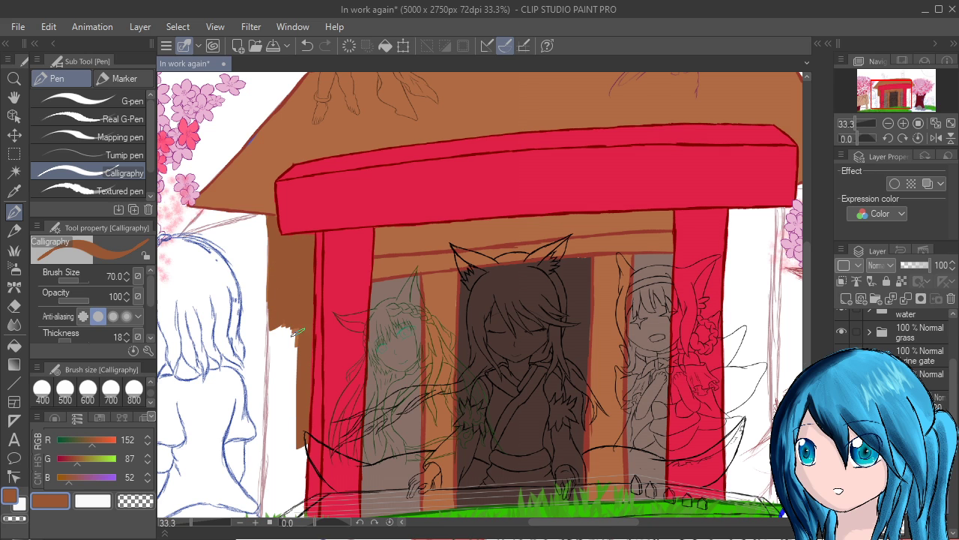
left_click_drag(297, 301, 293, 454)
mouse_move(285, 326)
left_mouse_down()
mouse_move(283, 453)
mouse_move(277, 426)
left_mouse_up()
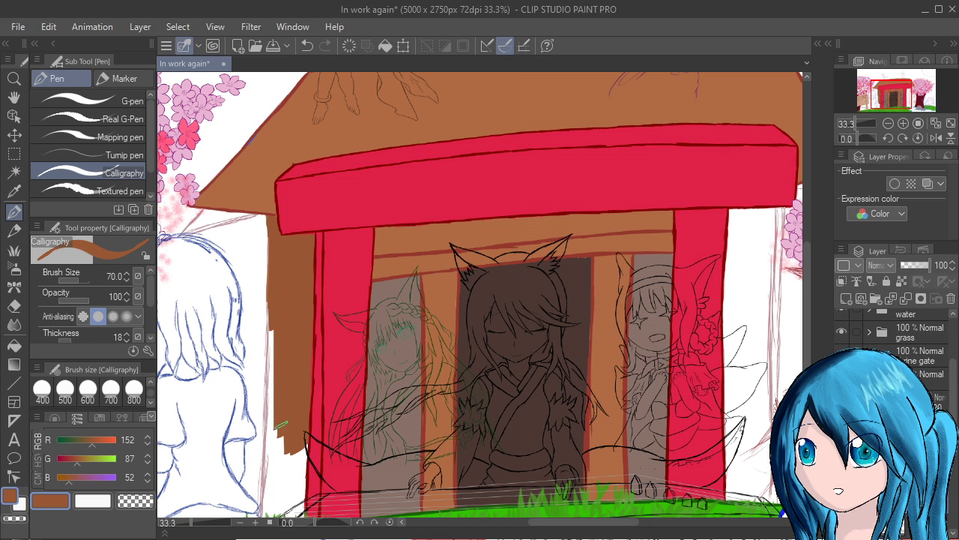
Extend the brown side wall beside the left red post down to the grass, filling it out to the sketch line
left_click_drag(278, 305, 271, 410)
left_click_drag(277, 324, 274, 415)
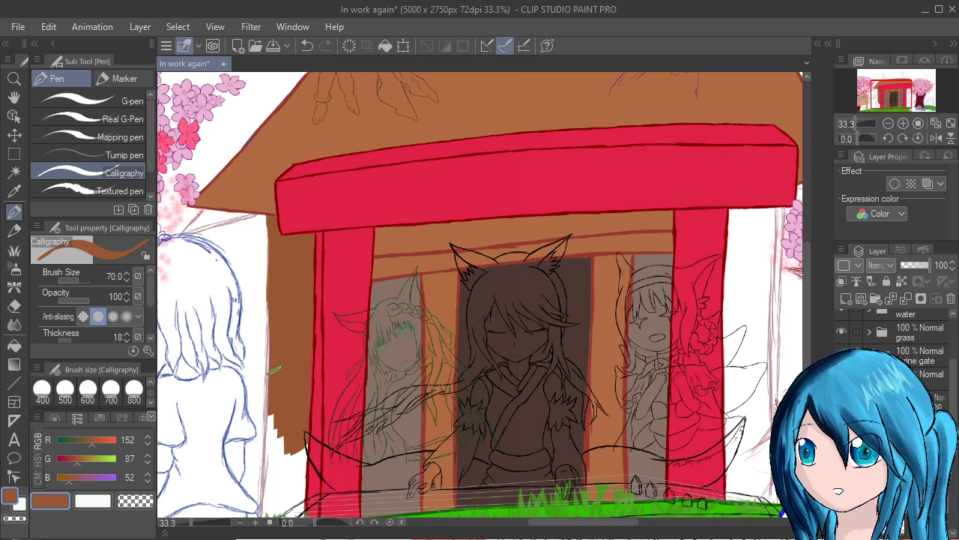
left_click_drag(279, 290, 275, 410)
left_click_drag(274, 364, 273, 411)
left_click_drag(277, 332, 274, 447)
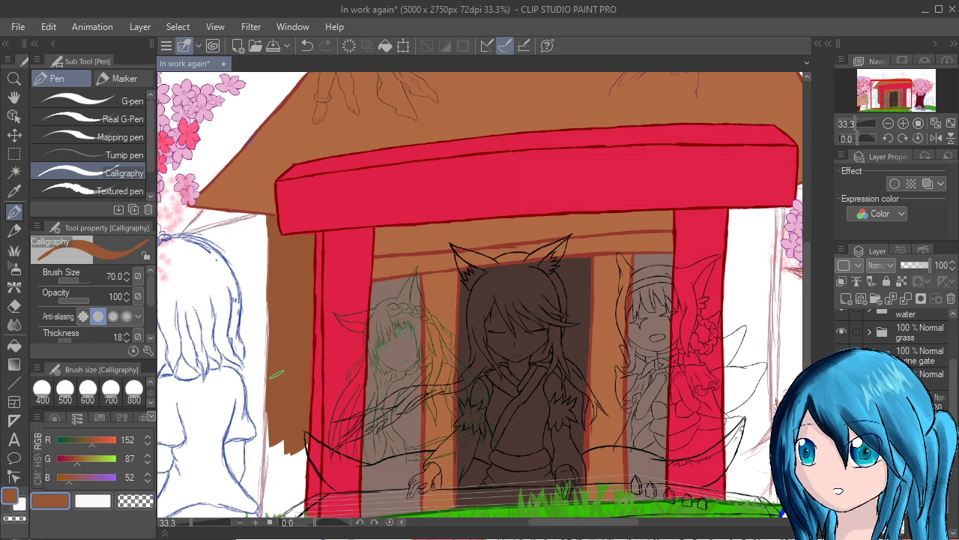
left_click_drag(278, 374, 271, 477)
mouse_move(279, 397)
left_mouse_down()
mouse_move(271, 499)
mouse_move(282, 512)
mouse_move(292, 495)
left_mouse_up()
scroll(315, 407, "down", 3)
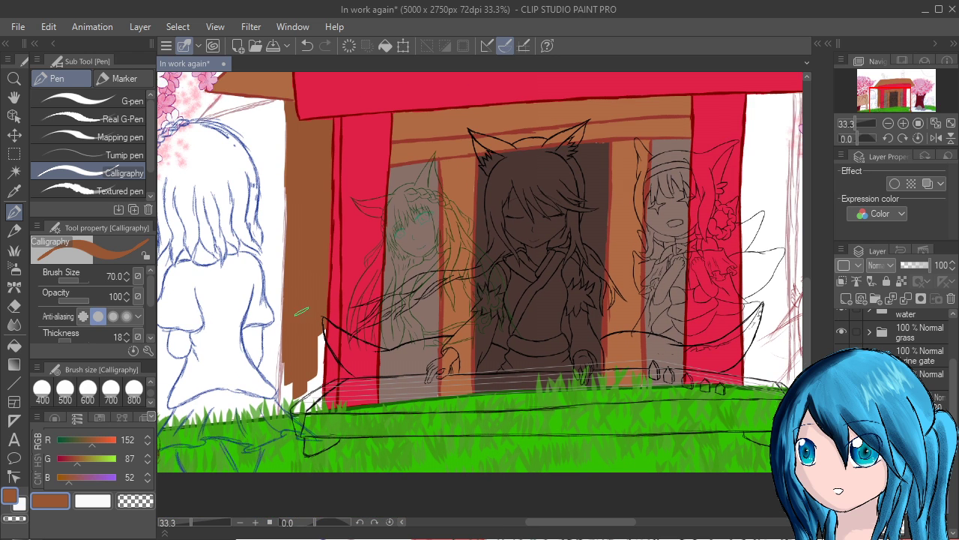
left_click_drag(290, 348, 283, 412)
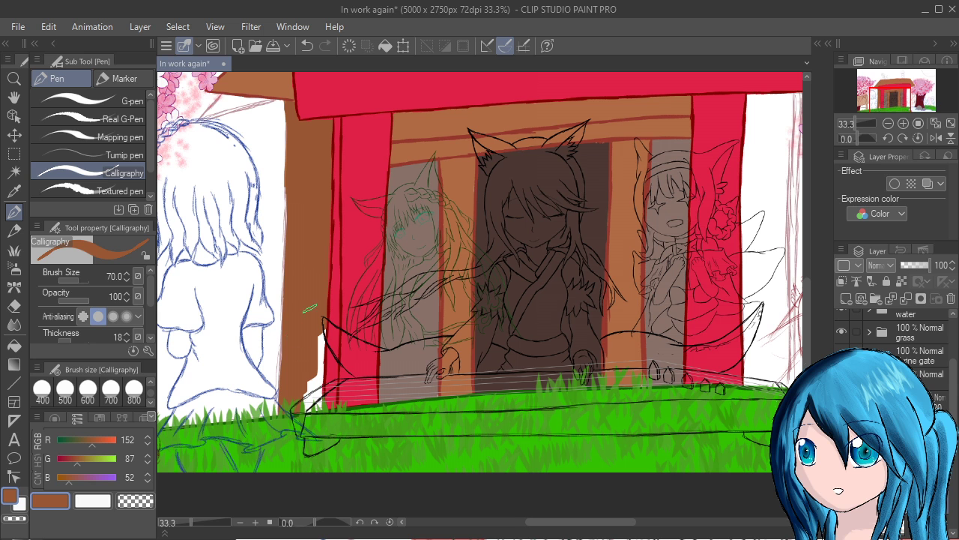
left_click_drag(310, 375, 309, 409)
left_click_drag(323, 328, 315, 411)
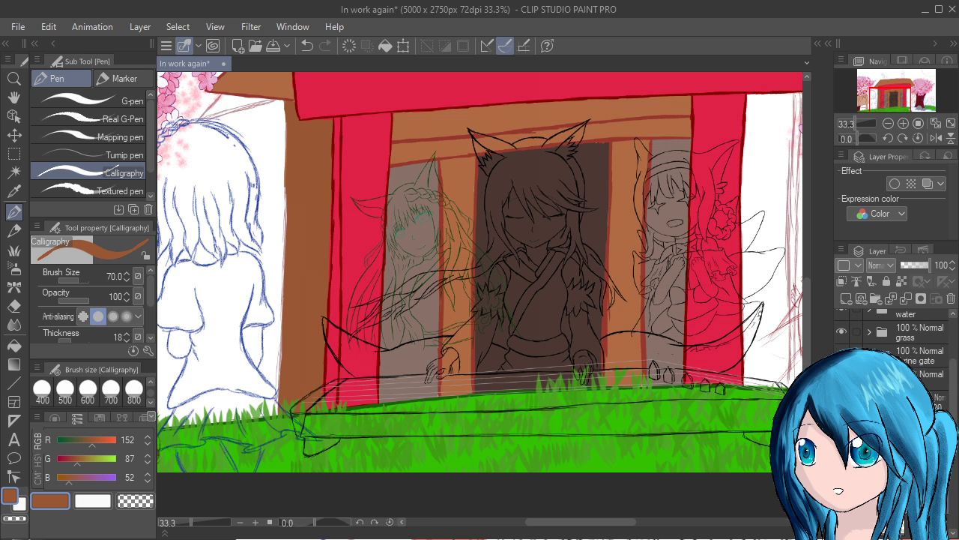
mouse_move(675, 365)
left_mouse_down()
mouse_move(641, 374)
mouse_move(270, 372)
left_mouse_up()
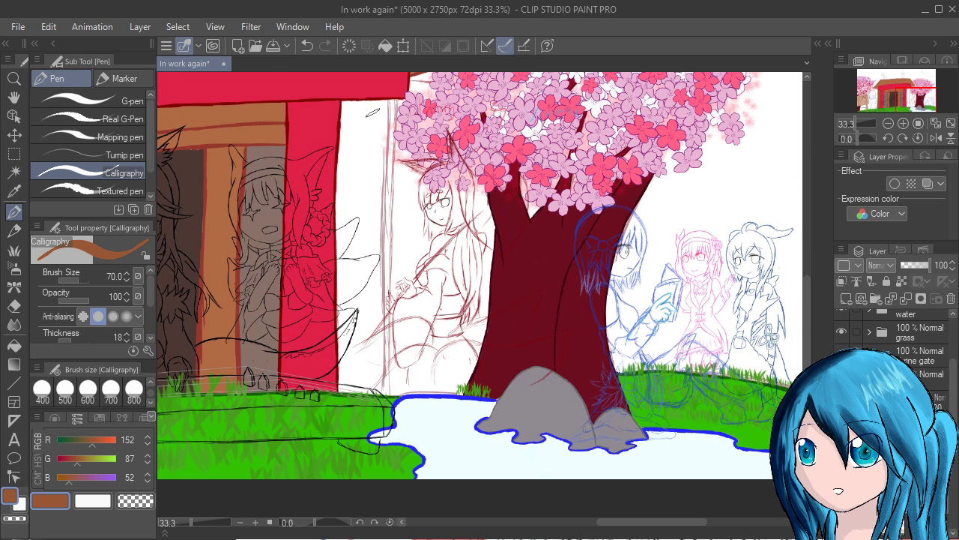
Paint the side wall beside the right red post brown, from below the gate's crossbeam down to the grass
left_click_drag(347, 96, 350, 196)
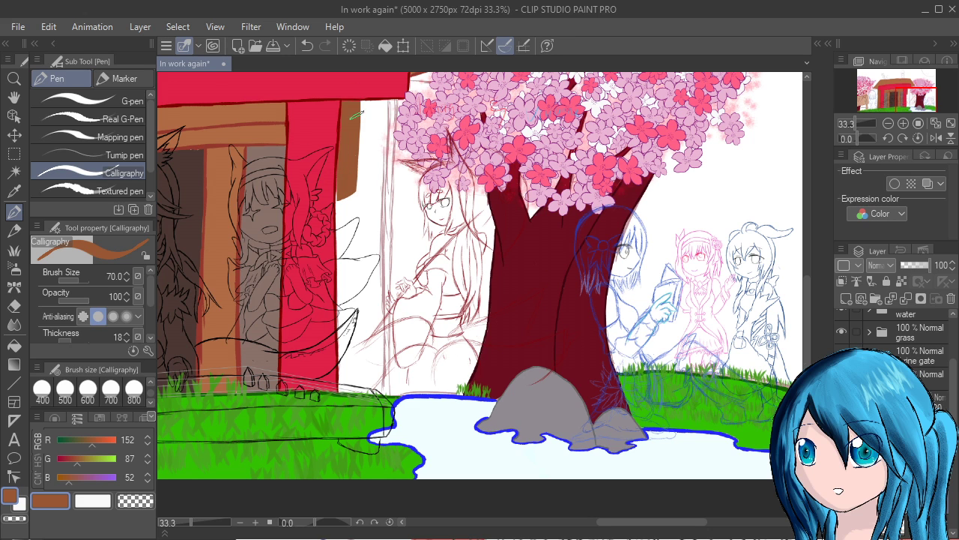
mouse_move(357, 111)
left_mouse_down()
mouse_move(351, 171)
mouse_move(359, 92)
mouse_move(358, 194)
mouse_move(368, 122)
mouse_move(371, 214)
left_mouse_up()
mouse_move(378, 100)
left_mouse_down()
mouse_move(375, 197)
mouse_move(385, 154)
left_mouse_up()
left_click_drag(387, 120, 376, 209)
mouse_move(355, 152)
left_mouse_down()
mouse_move(347, 217)
mouse_move(343, 165)
mouse_move(338, 326)
left_mouse_up()
left_click_drag(342, 173, 340, 351)
left_click_drag(356, 194, 349, 372)
left_click_drag(347, 238, 343, 389)
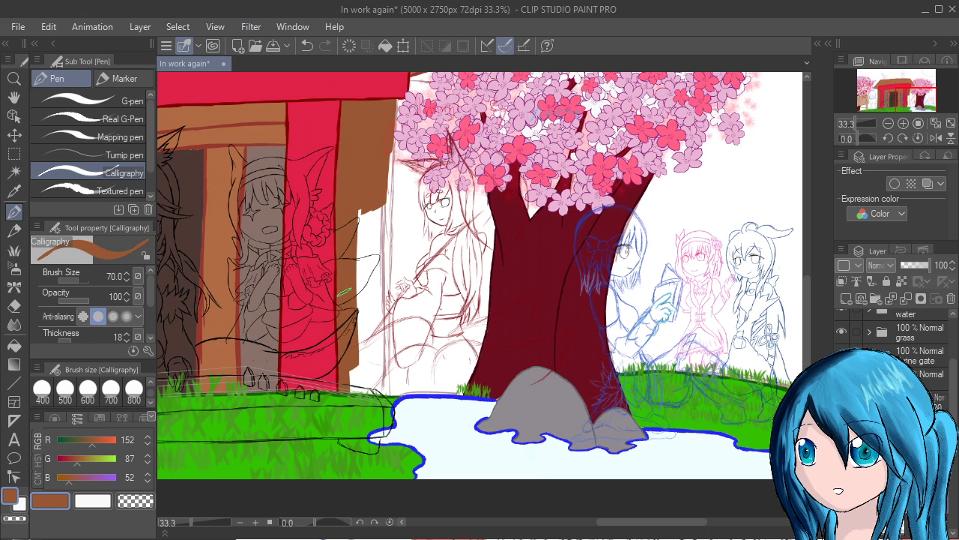
left_click_drag(363, 210, 358, 391)
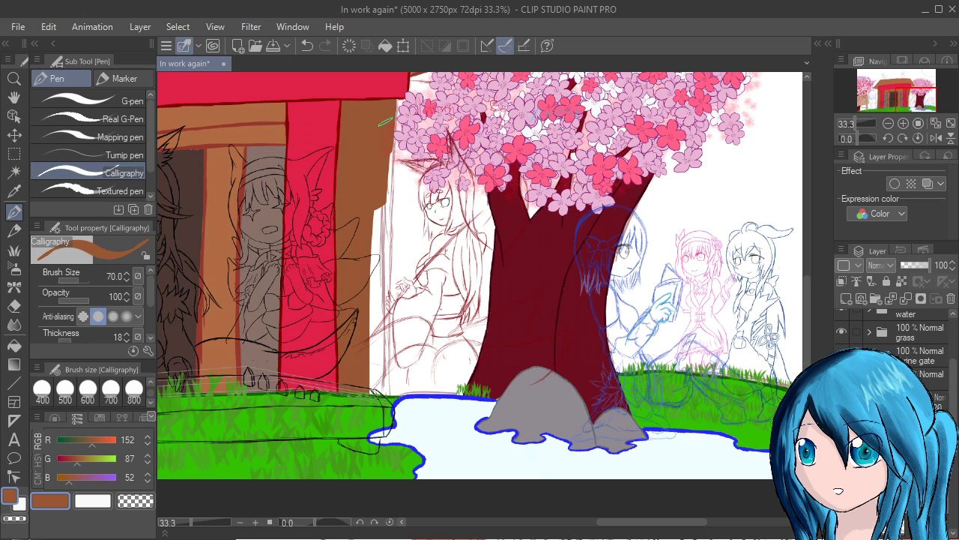
Widen the brown side wall beside the right red post, filling it out to the sketched outer edge
left_click_drag(386, 136, 375, 278)
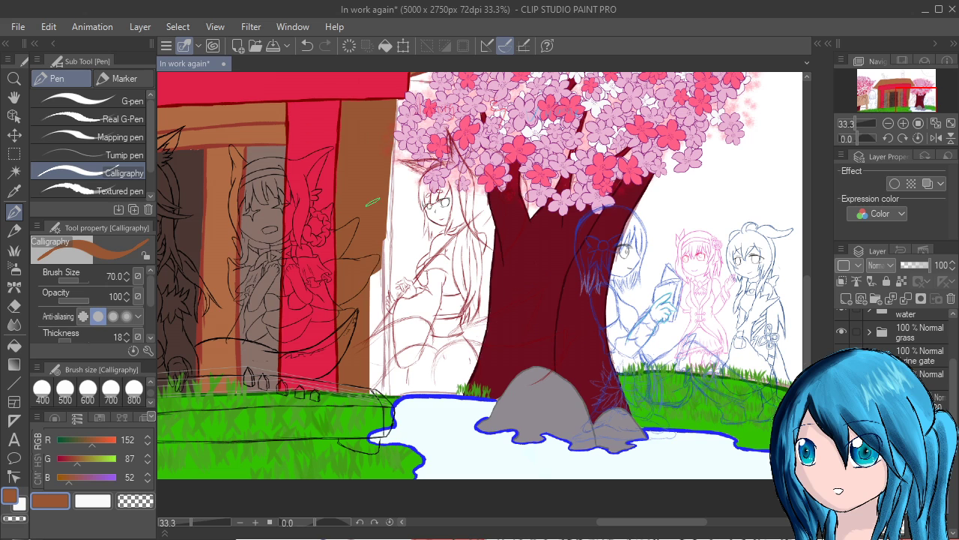
left_click_drag(373, 202, 374, 312)
left_click_drag(387, 139, 380, 253)
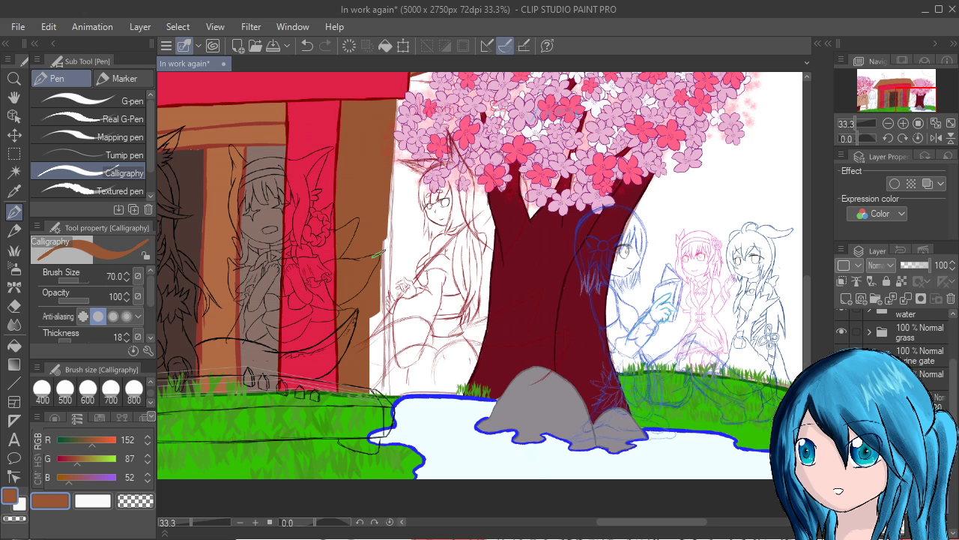
left_click_drag(387, 160, 382, 241)
left_click_drag(383, 207, 381, 292)
left_click_drag(379, 246, 376, 375)
left_click_drag(382, 288, 383, 336)
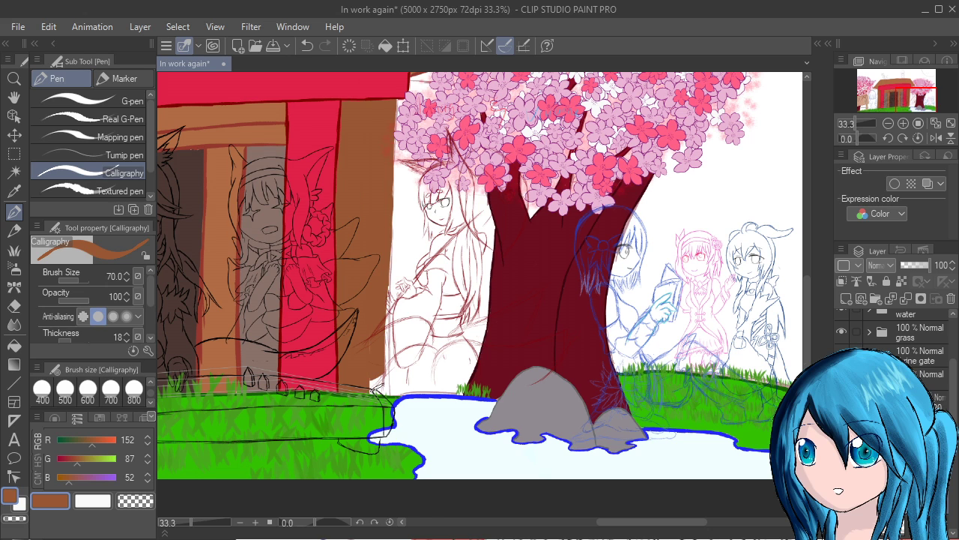
mouse_move(385, 296)
left_mouse_down()
mouse_move(386, 364)
mouse_move(375, 387)
left_mouse_up()
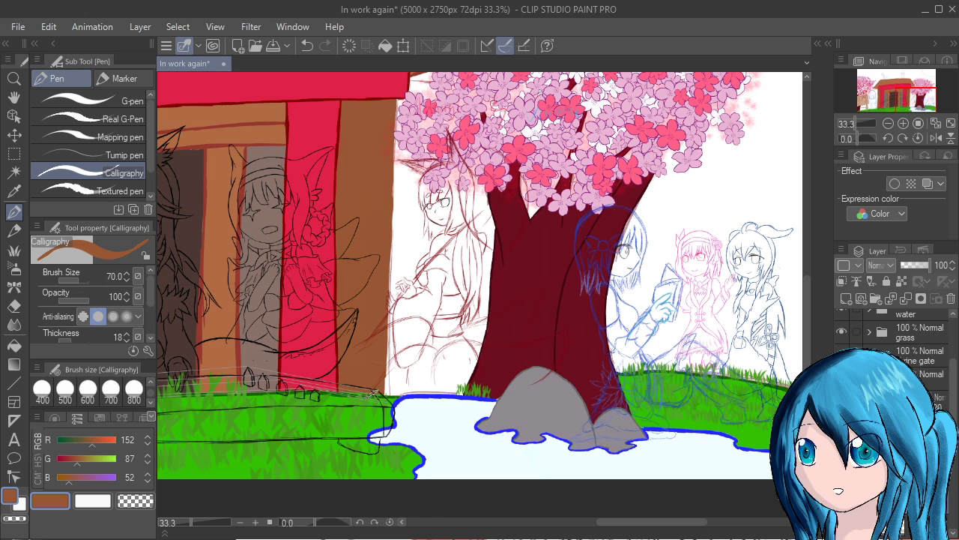
left_click_drag(375, 317, 381, 349)
Lower the side-wall colour layer's opacity to 59 and add a new vector layer
scroll(380, 143, "up", 2)
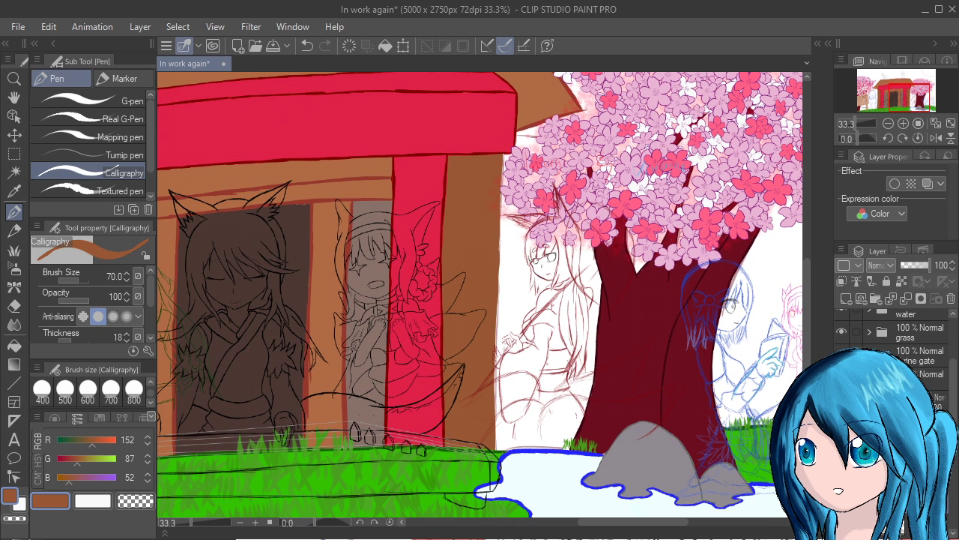
left_click_drag(929, 265, 910, 265)
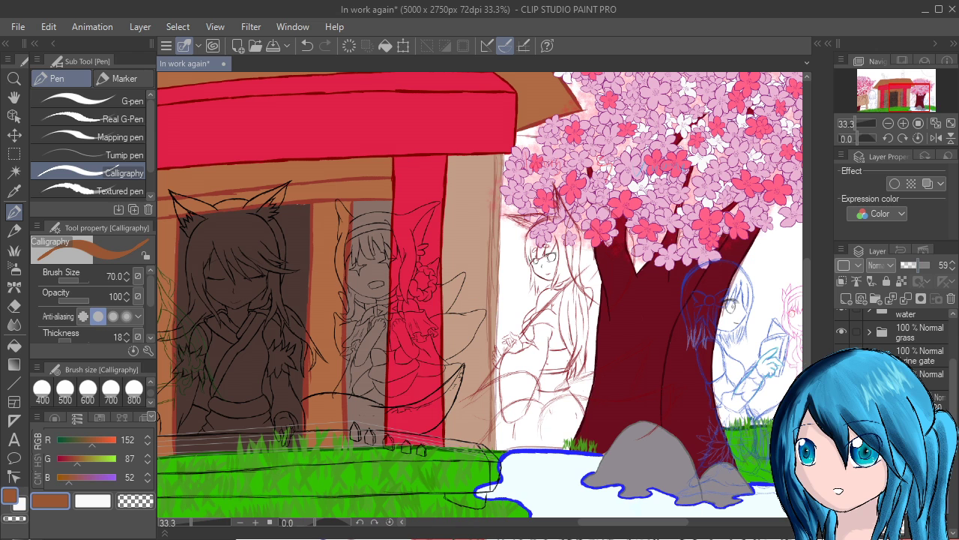
left_click(861, 298)
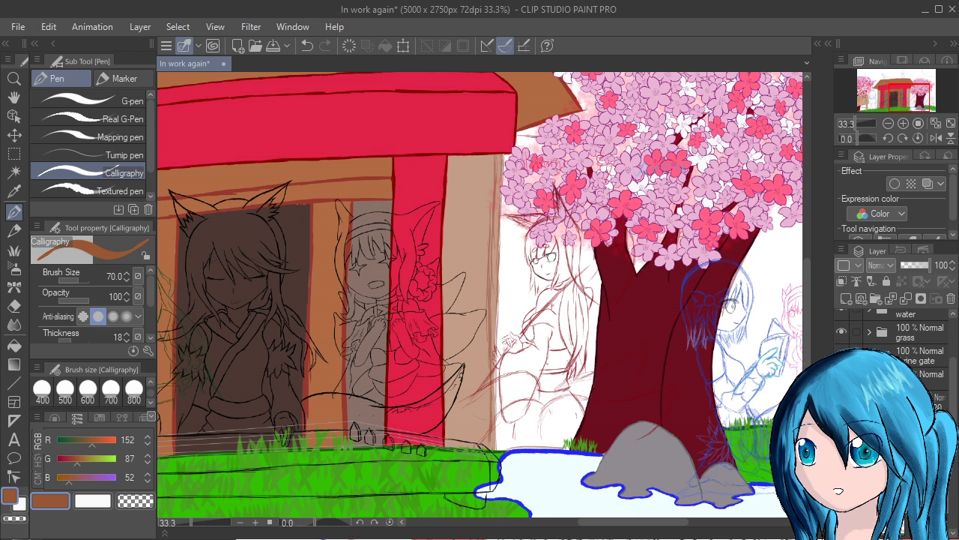
With the Real G-Pen in dark brown RGB 123, 65, 26, outline the left side wall's outer edge
left_click_drag(639, 171, 852, 196)
left_click_drag(365, 177, 413, 180)
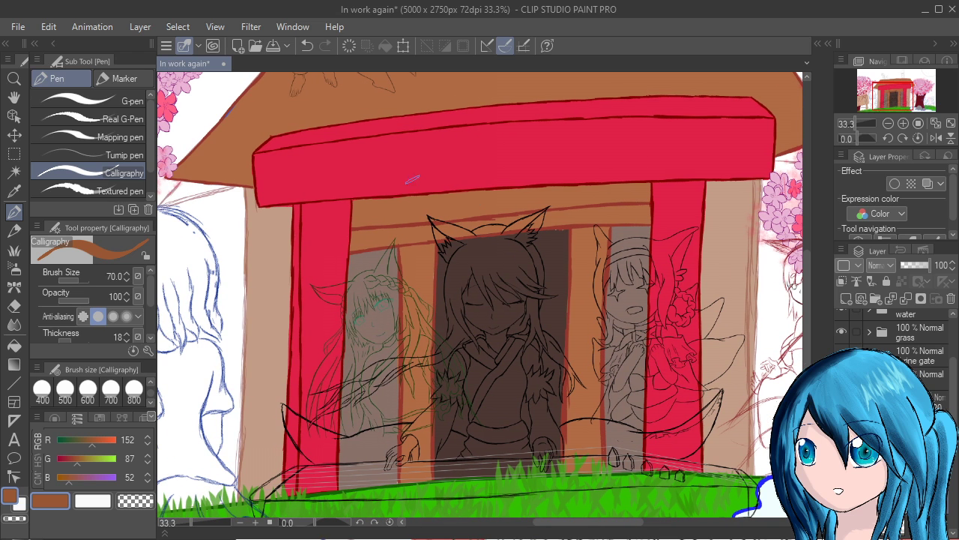
left_click(113, 118)
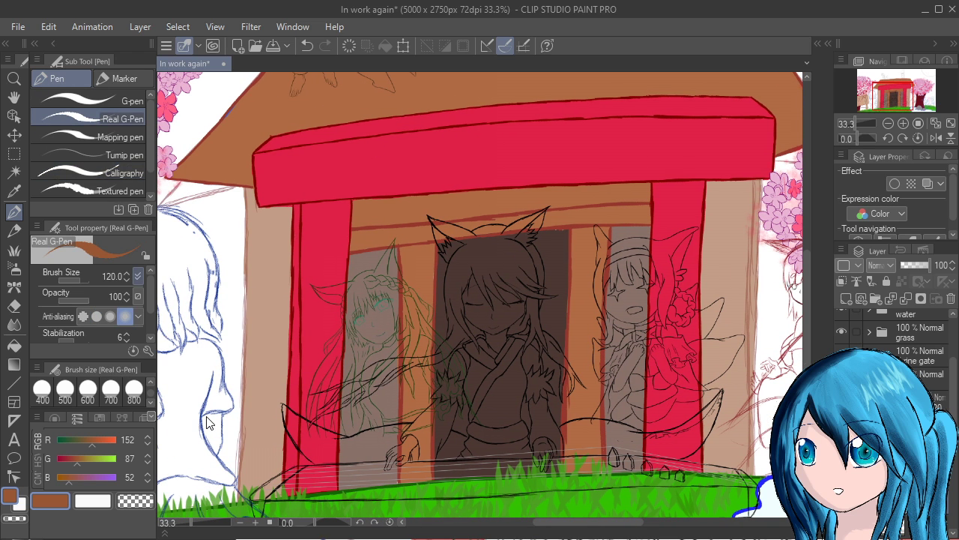
left_click_drag(92, 441, 72, 460)
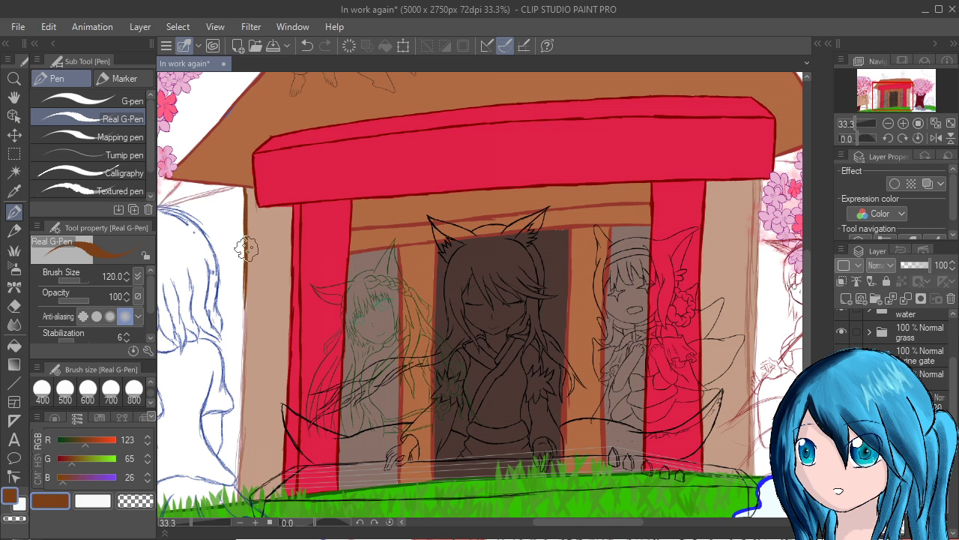
left_click_drag(246, 259, 243, 321)
left_click_drag(245, 274, 243, 376)
left_click_drag(369, 481, 374, 392)
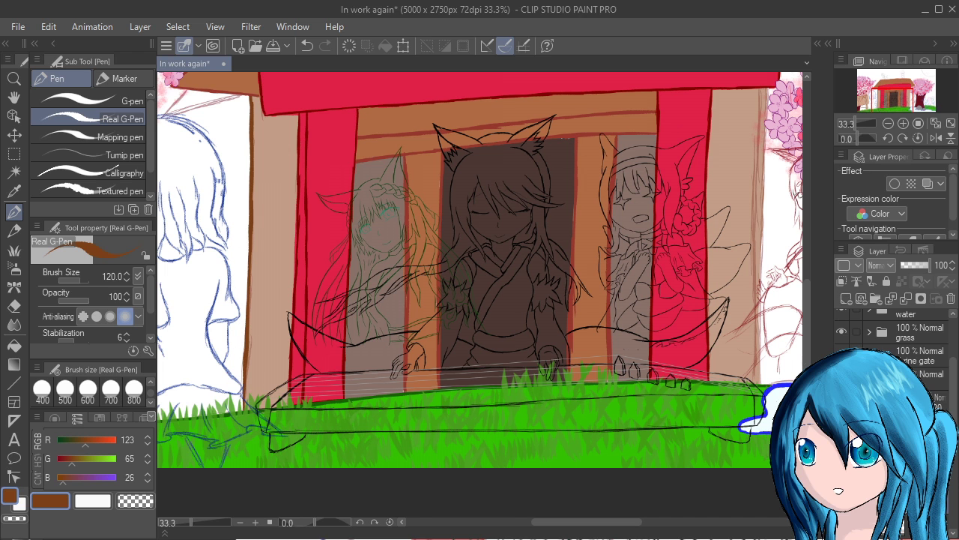
Outline the upper part of the right side wall's outer edge in the same dark brown
mouse_move(663, 364)
left_mouse_down()
mouse_move(478, 386)
mouse_move(329, 371)
left_mouse_up()
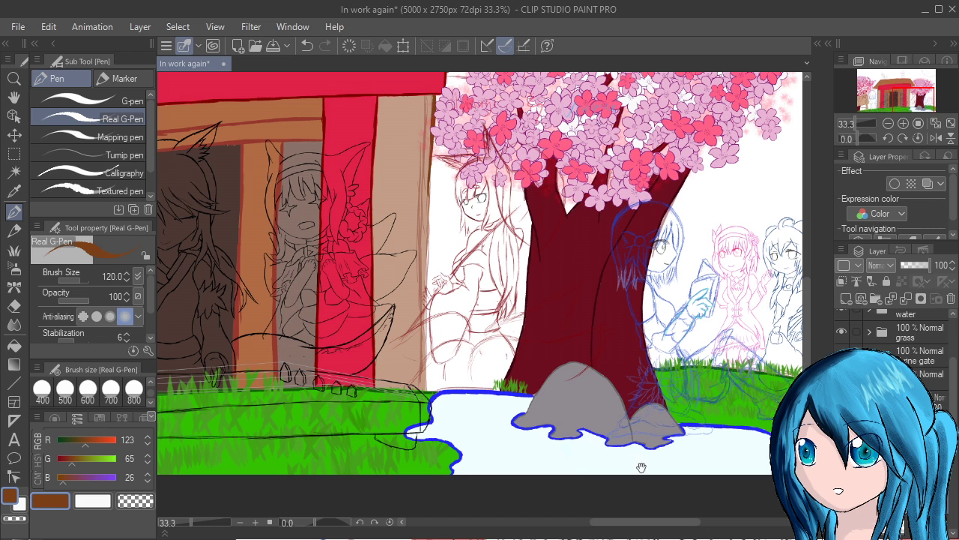
left_click_drag(641, 468, 578, 466)
scroll(352, 214, "up", 4)
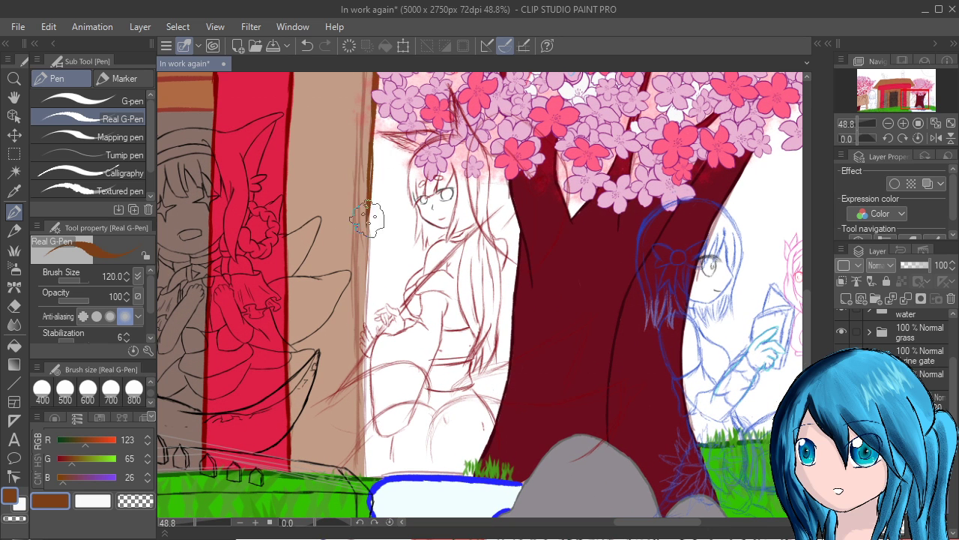
left_click_drag(374, 153, 367, 252)
left_click_drag(367, 218, 364, 375)
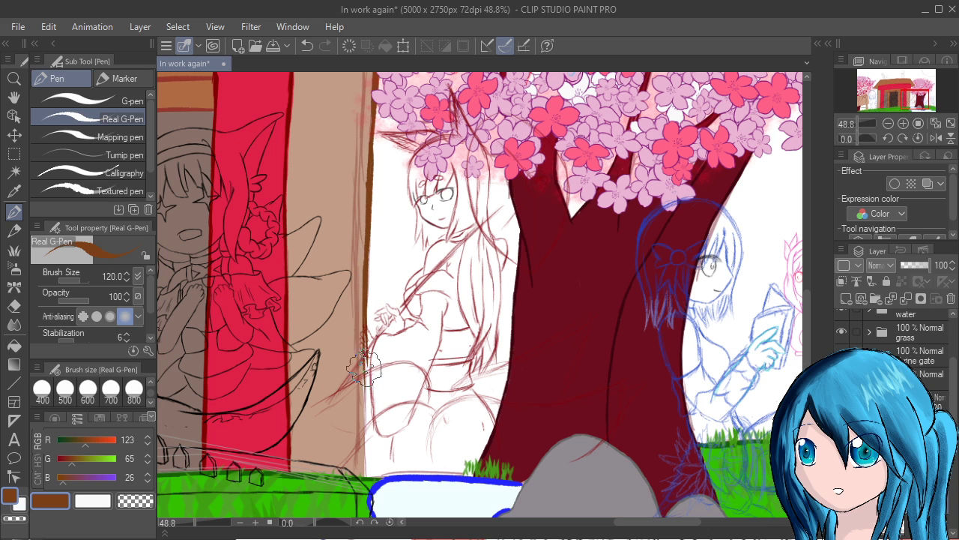
left_click_drag(365, 341, 367, 413)
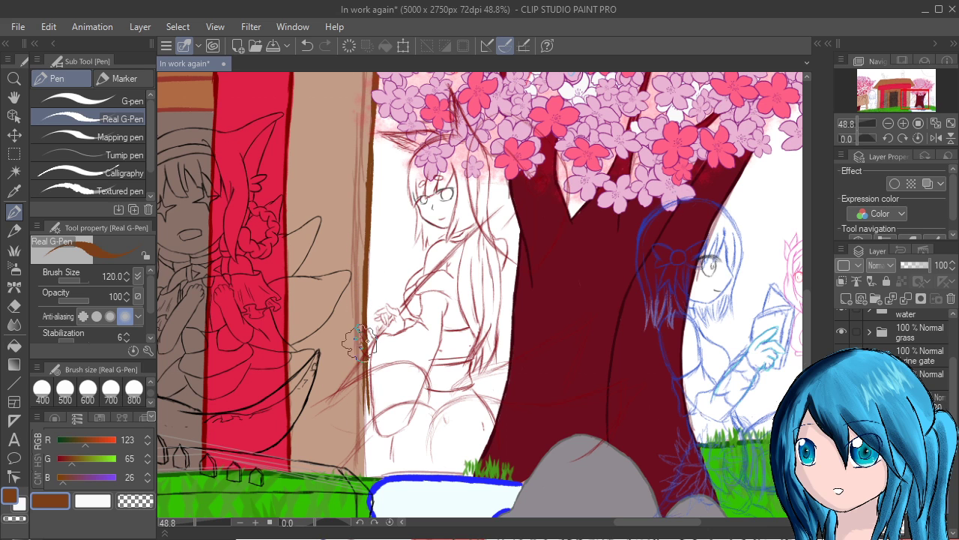
key("ctrl+z")
key("ctrl+z")
key("ctrl+z")
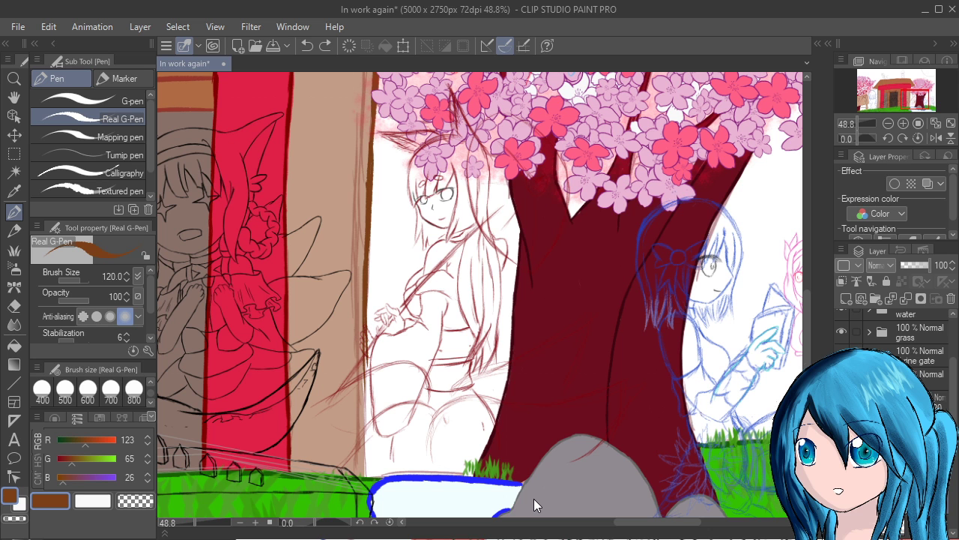
key("ctrl+z")
Continue the dark brown outline along the right side wall's outer edge down to the grass
scroll(417, 332, "up", 2)
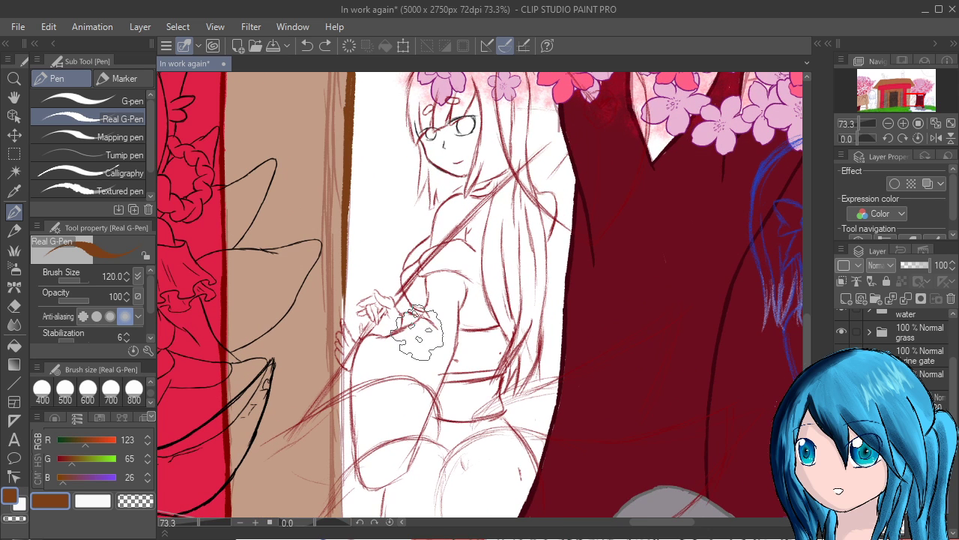
left_click_drag(576, 515, 581, 392)
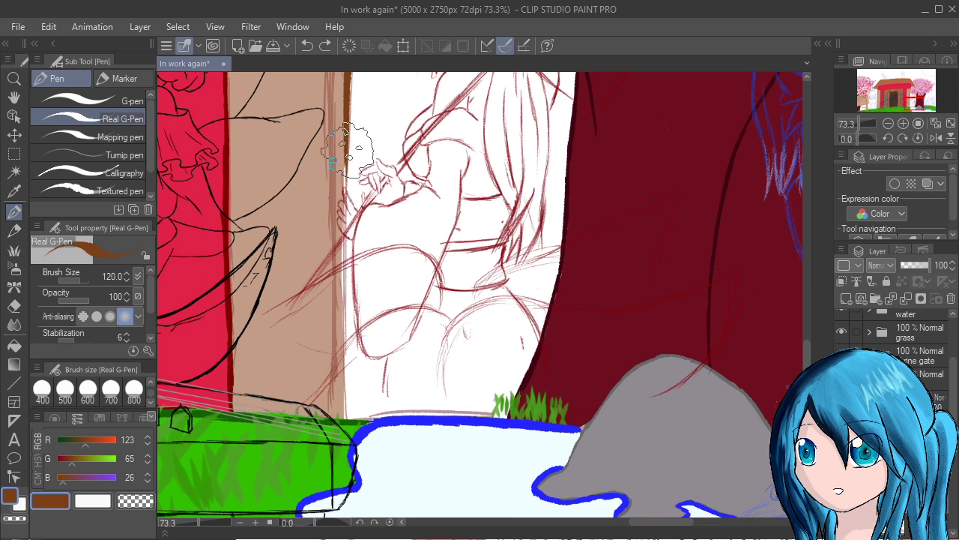
left_click_drag(347, 149, 342, 234)
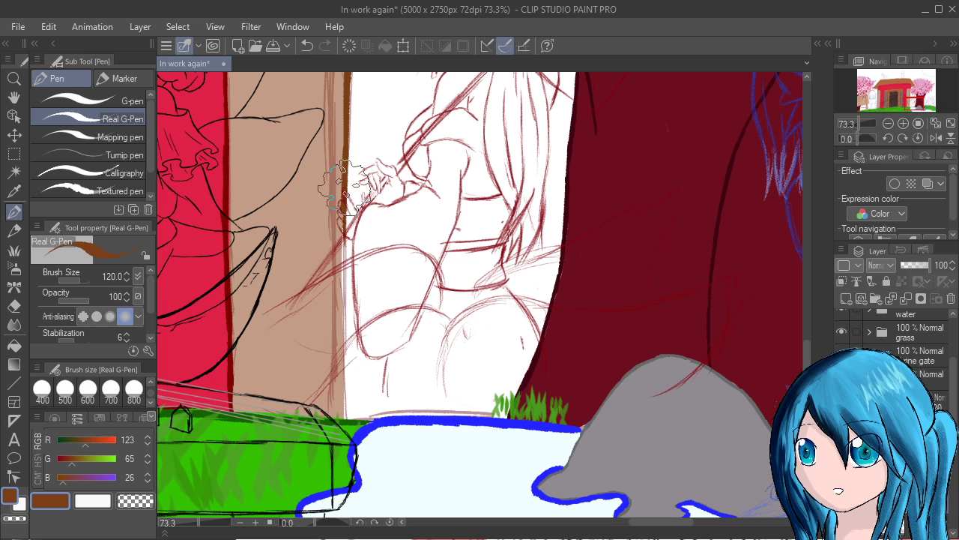
left_click_drag(346, 192, 345, 326)
left_click_drag(344, 218, 344, 392)
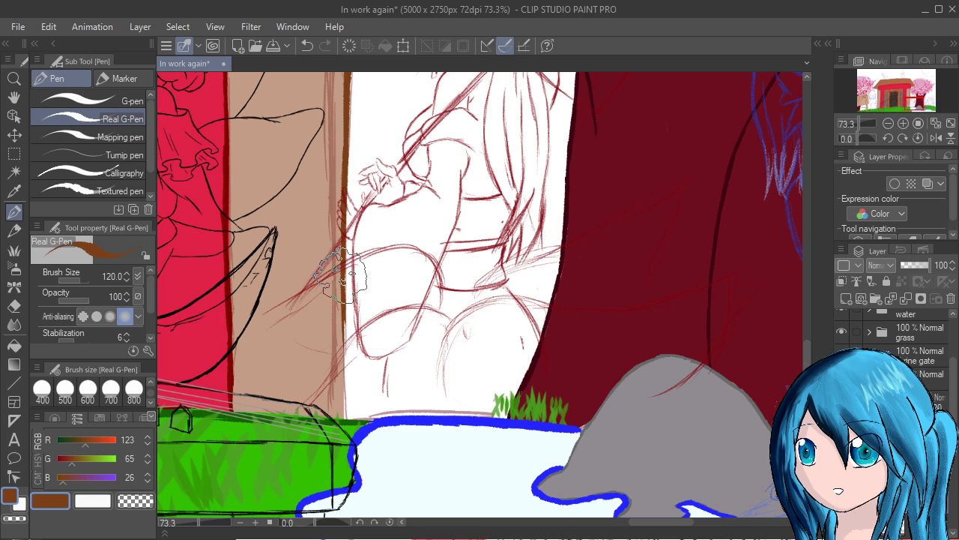
left_click_drag(342, 276, 343, 345)
left_click_drag(343, 294, 345, 390)
left_click_drag(345, 336, 344, 420)
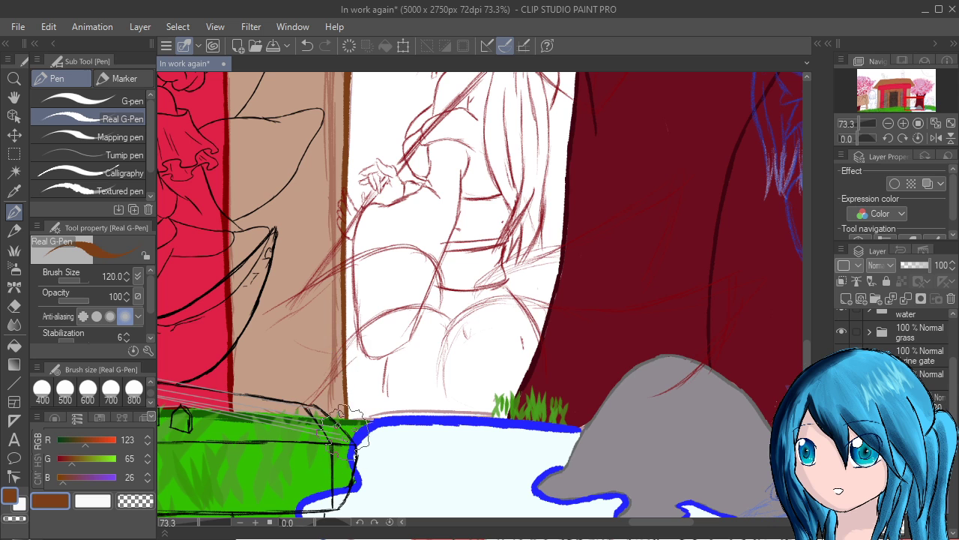
Draw a dark brown inner line along the upper half of the right side wall, parallel to its outer edge
left_click_drag(528, 206, 504, 538)
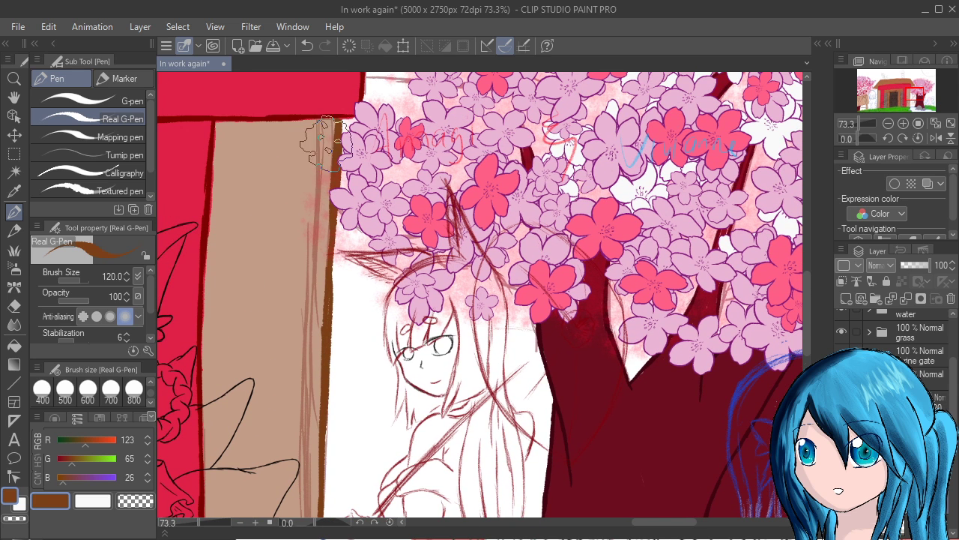
left_click_drag(322, 133, 322, 176)
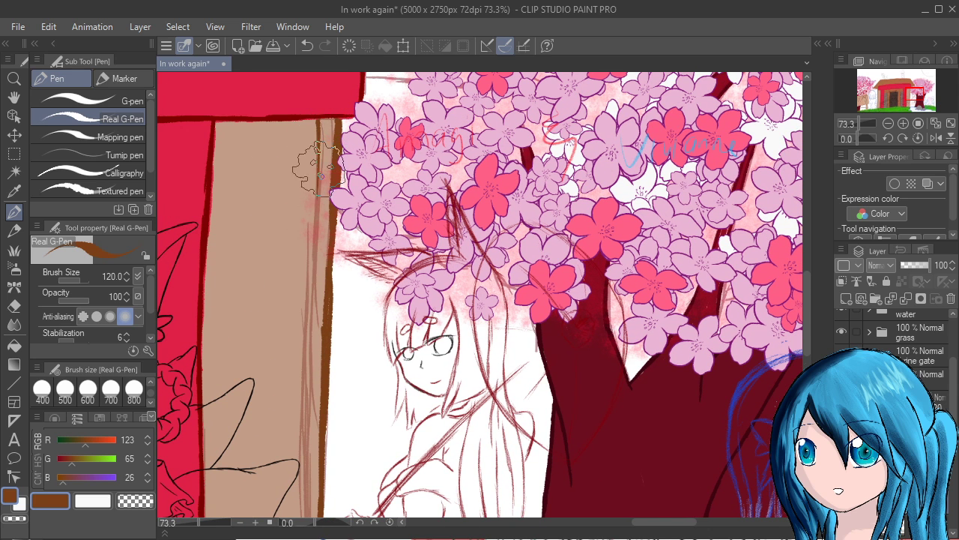
key("ctrl+z")
left_click_drag(318, 133, 310, 298)
key("ctrl+z")
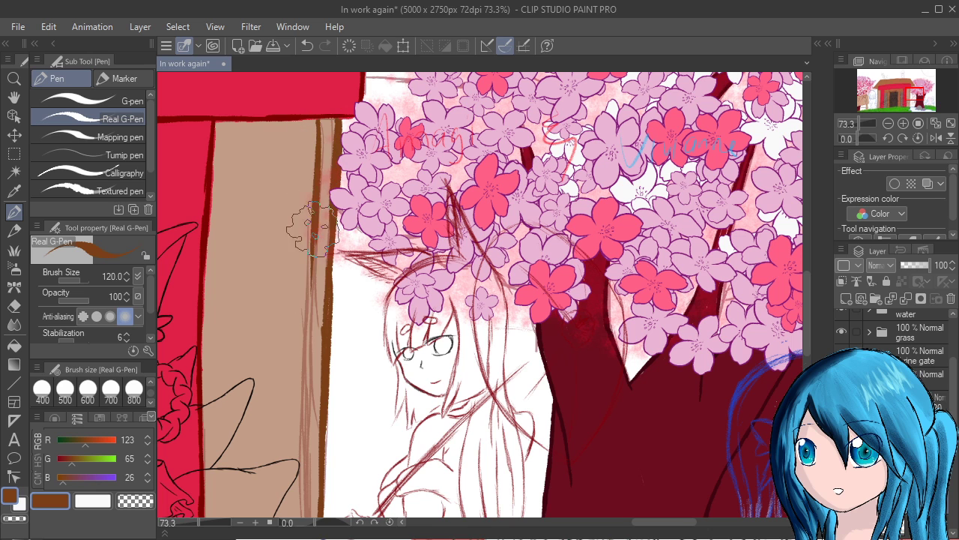
mouse_move(306, 225)
left_mouse_down()
mouse_move(306, 354)
mouse_move(328, 182)
left_mouse_up()
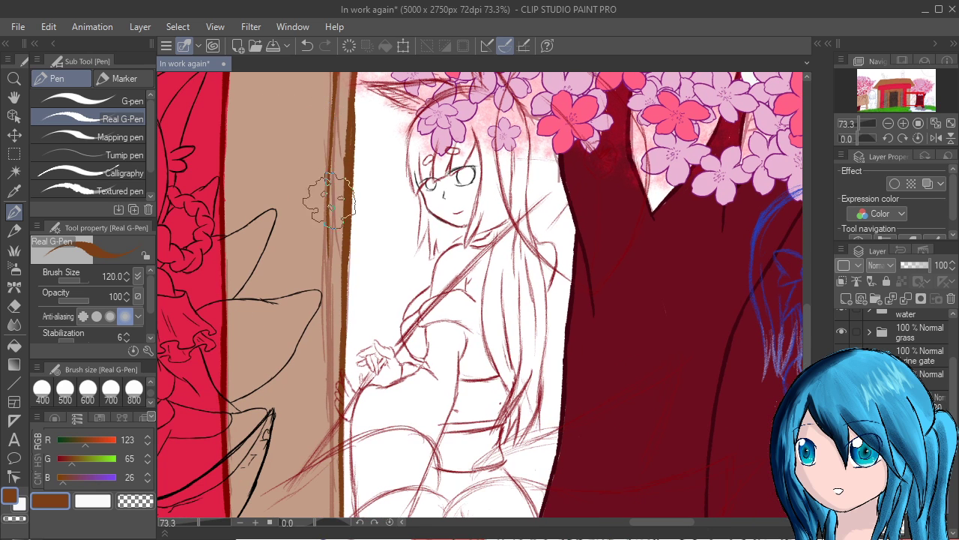
left_click_drag(332, 133, 324, 301)
left_click_drag(330, 143, 324, 318)
left_click_drag(325, 240, 322, 358)
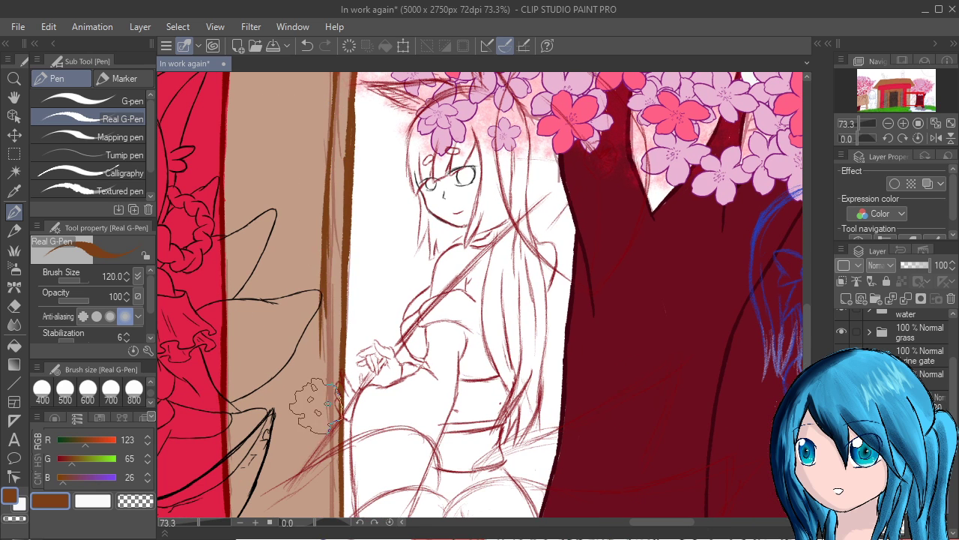
Extend the right side wall's dark brown inner line down to the grass
left_click_drag(335, 415, 339, 323)
left_click_drag(501, 495, 508, 448)
key("ctrl+z")
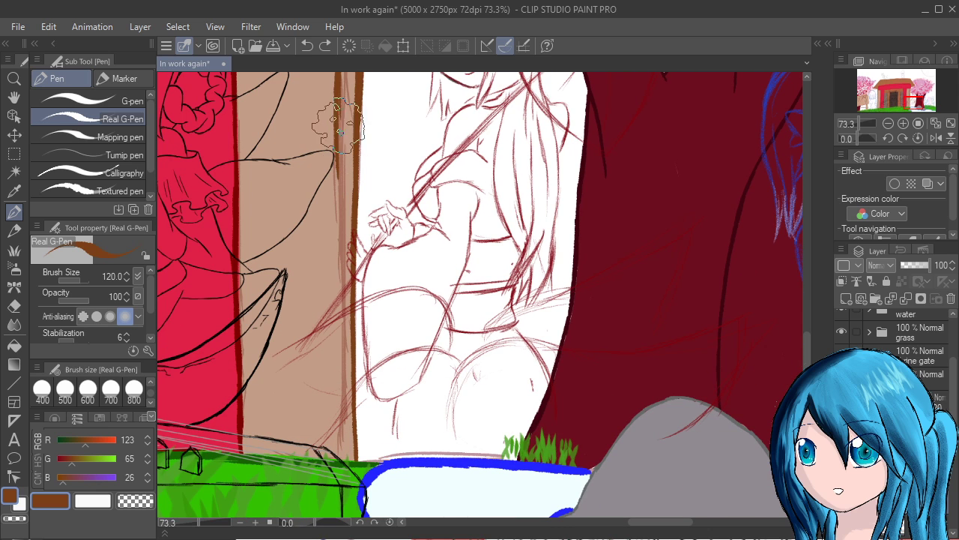
left_click_drag(337, 146, 328, 296)
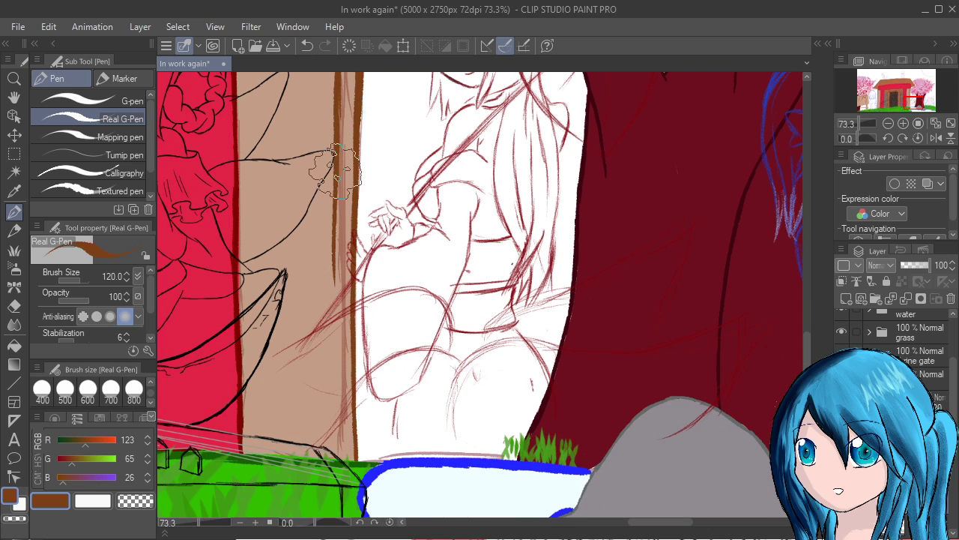
left_click_drag(517, 538, 517, 471)
left_click_drag(337, 145, 328, 307)
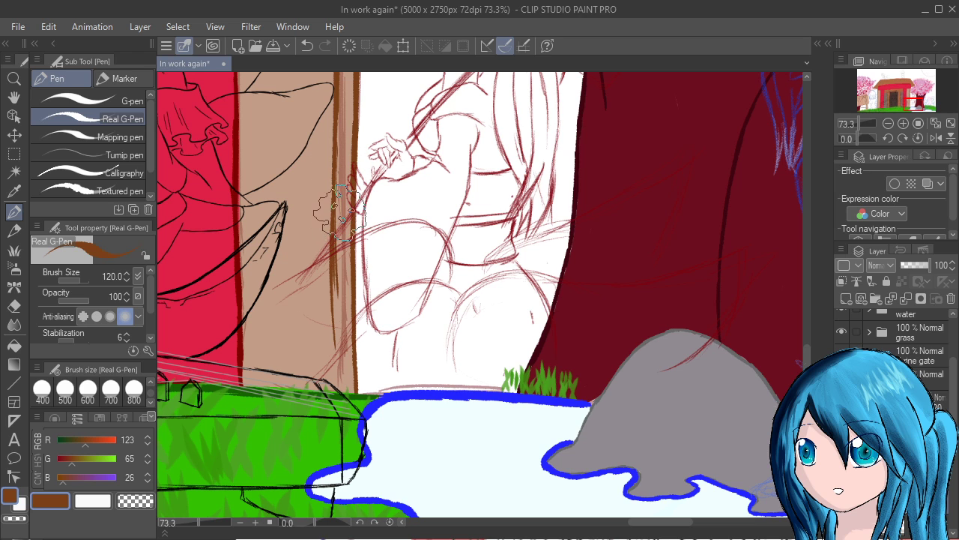
key("ctrl+z")
left_click_drag(335, 180, 334, 202)
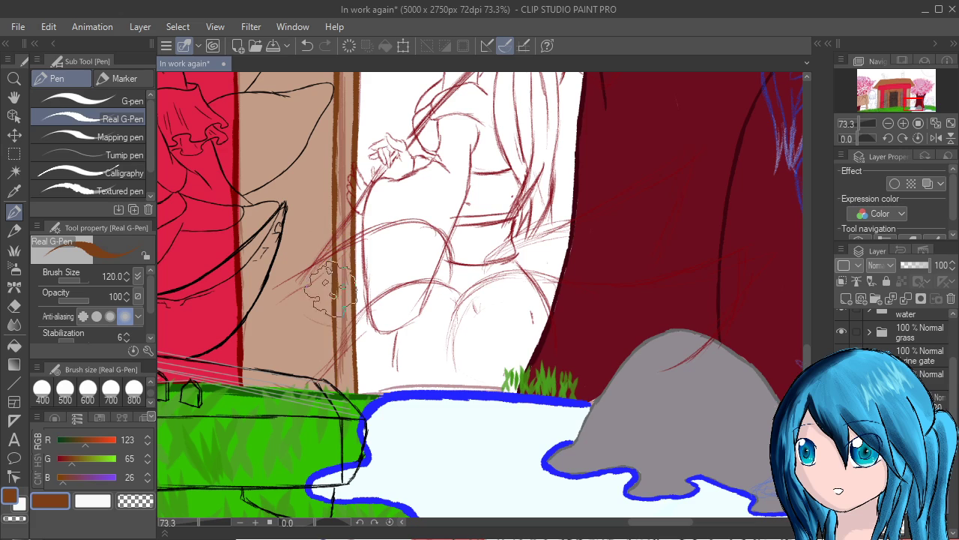
left_click_drag(330, 289, 334, 375)
scroll(332, 373, "down", 8)
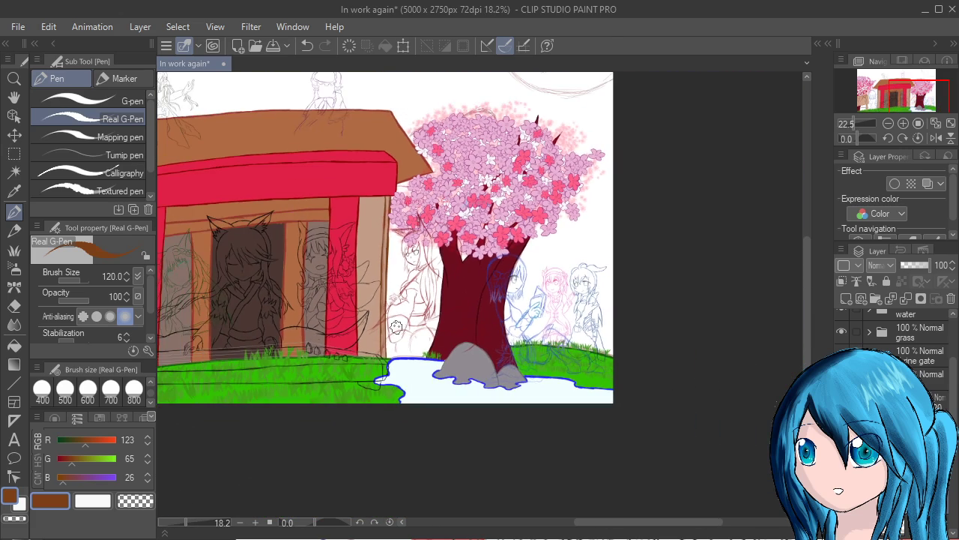
left_click_drag(515, 414, 705, 458)
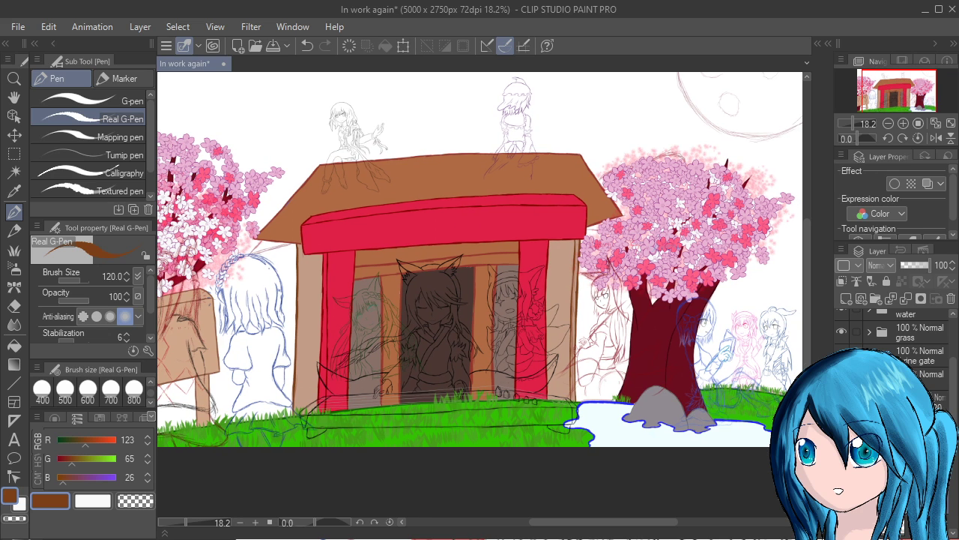
Set the side walls' fill layer to 100% opacity and add a new layer clipped to the layer below
left_click(916, 518)
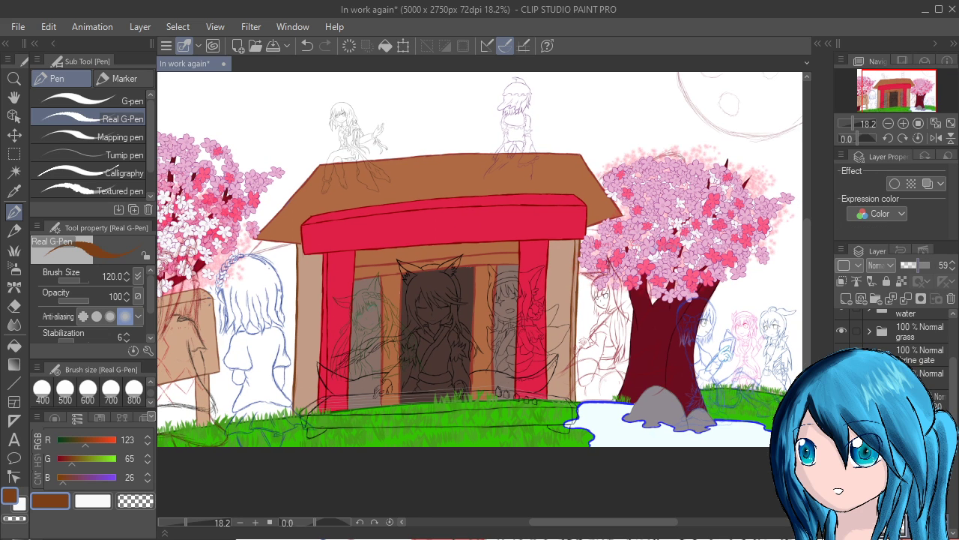
left_click_drag(919, 265, 931, 265)
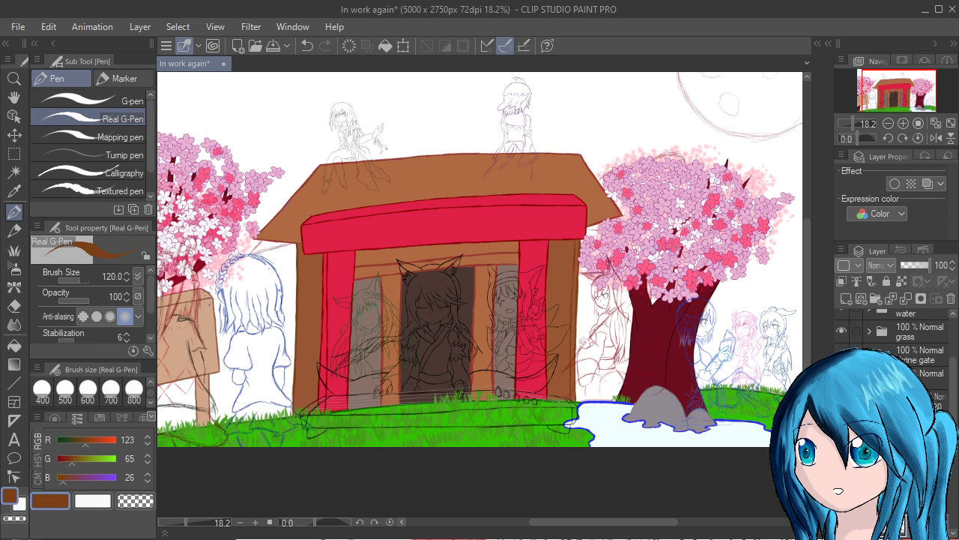
left_click(911, 402)
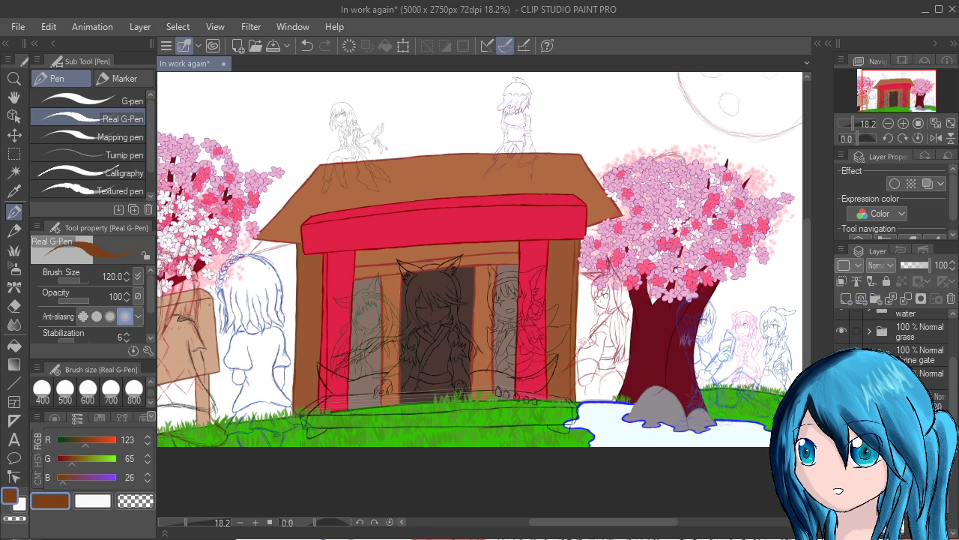
left_click(847, 298)
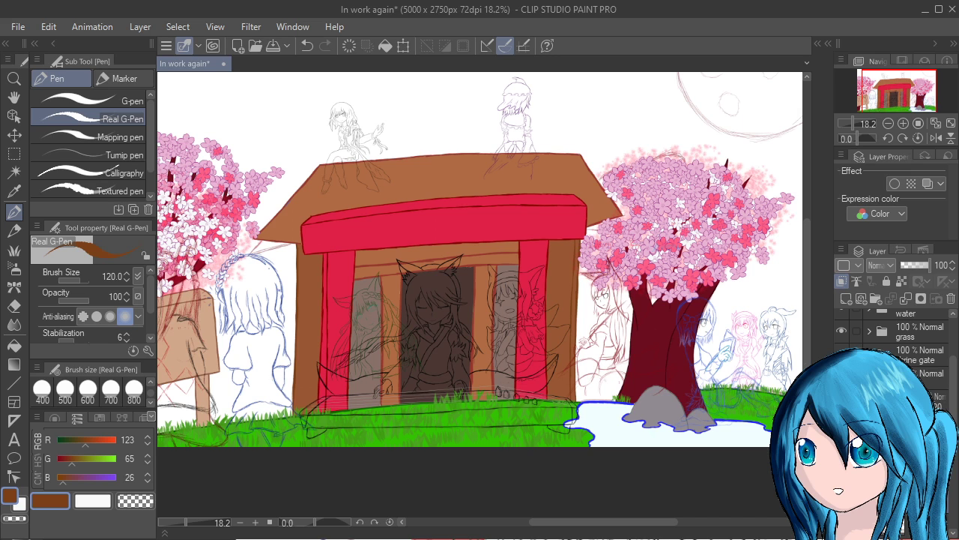
Paint dark brown (RGB 81, 36, 26) edge shading along both side walls with the Calligraphy pen at size 70
left_click(82, 440)
left_click(66, 459)
left_click_drag(82, 441, 76, 440)
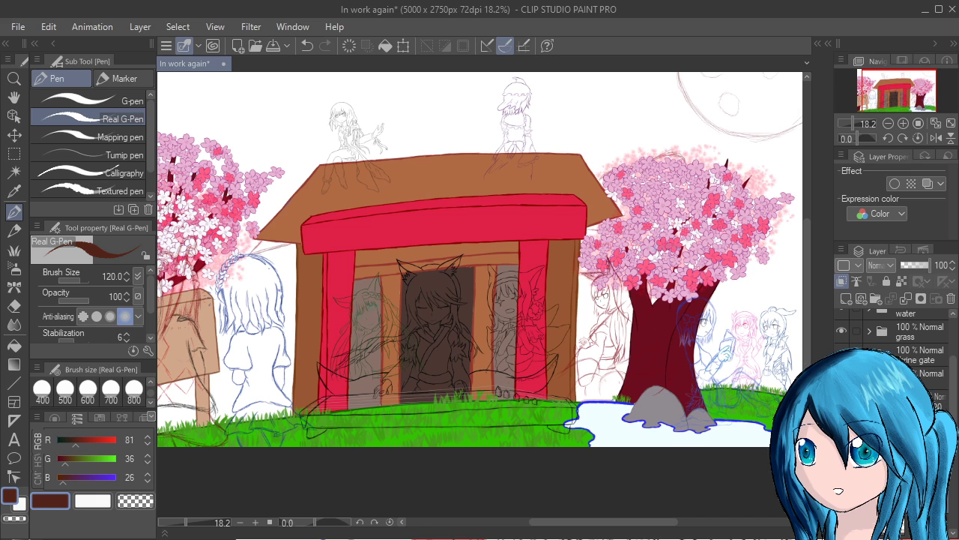
left_click(117, 136)
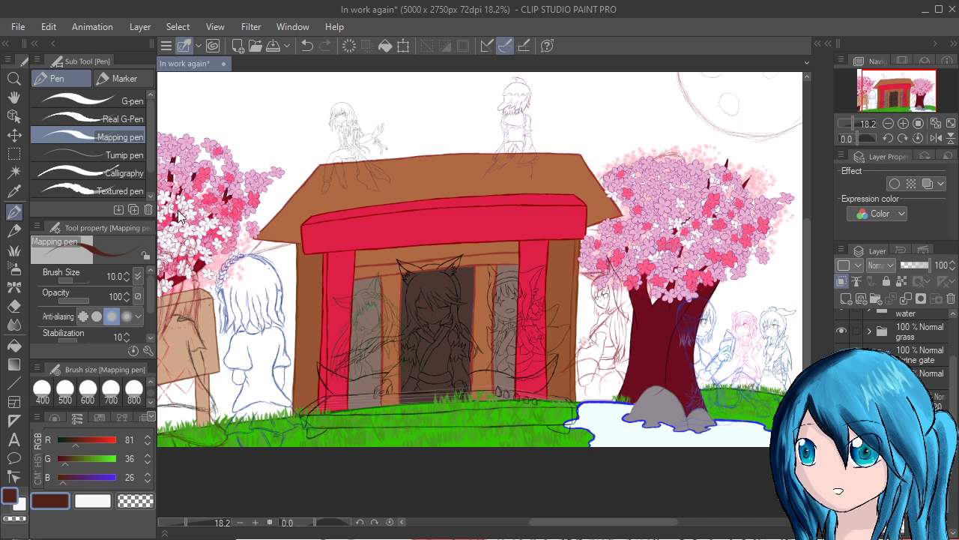
key("period")
key("period")
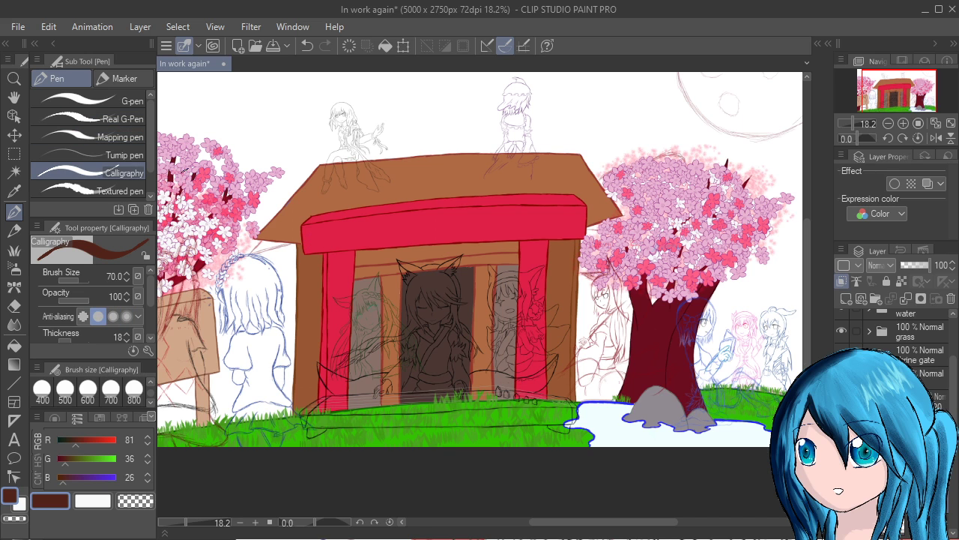
left_click_drag(296, 259, 293, 405)
left_click_drag(574, 284, 575, 339)
left_click_drag(580, 242, 573, 294)
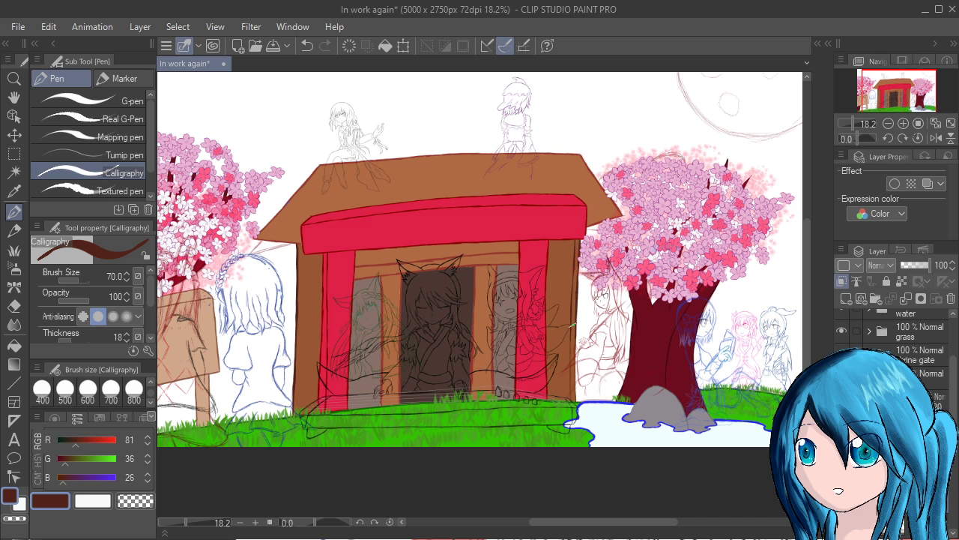
mouse_move(571, 342)
left_mouse_down()
mouse_move(570, 401)
mouse_move(574, 338)
left_mouse_up()
Select a lower layer and switch its visibility off and on to check its contents
left_click(907, 442)
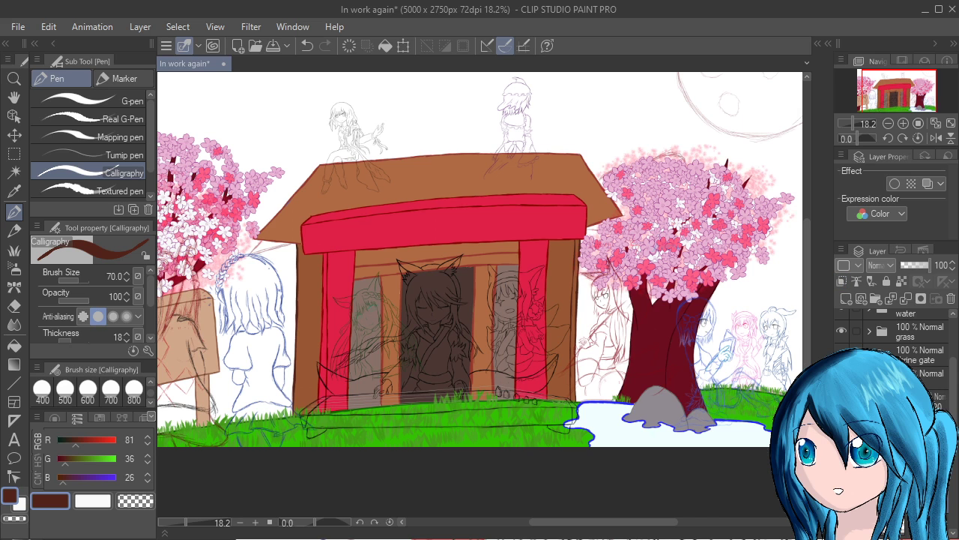
left_click(842, 442)
left_click(842, 442)
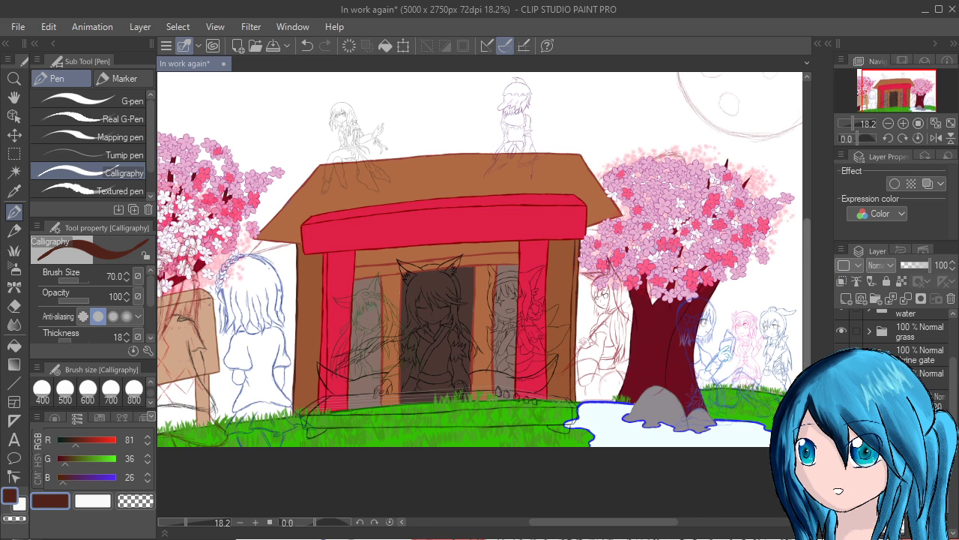
Hide the Characters folder so that only the scenery is displayed
scroll(724, 292, "down", 3)
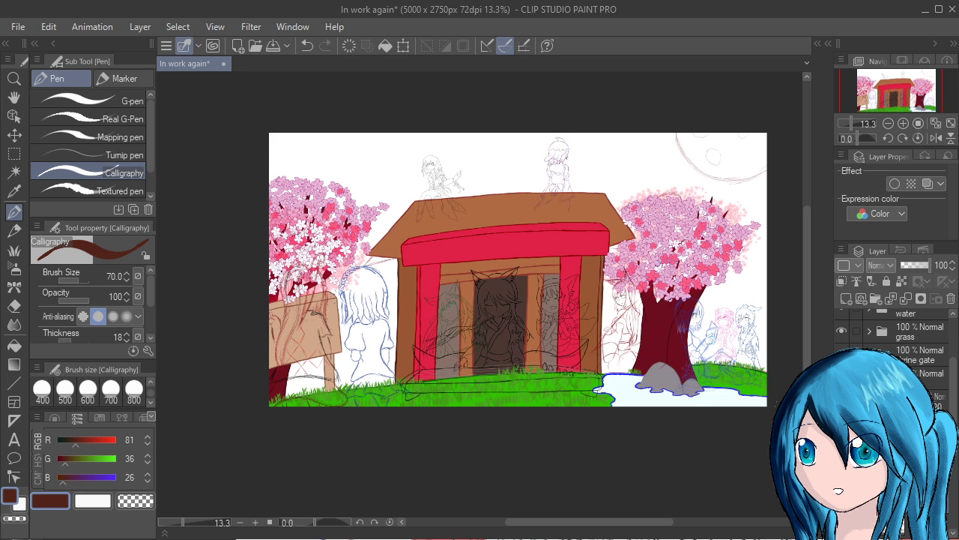
scroll(678, 304, "up", 2)
scroll(669, 414, "down", 2)
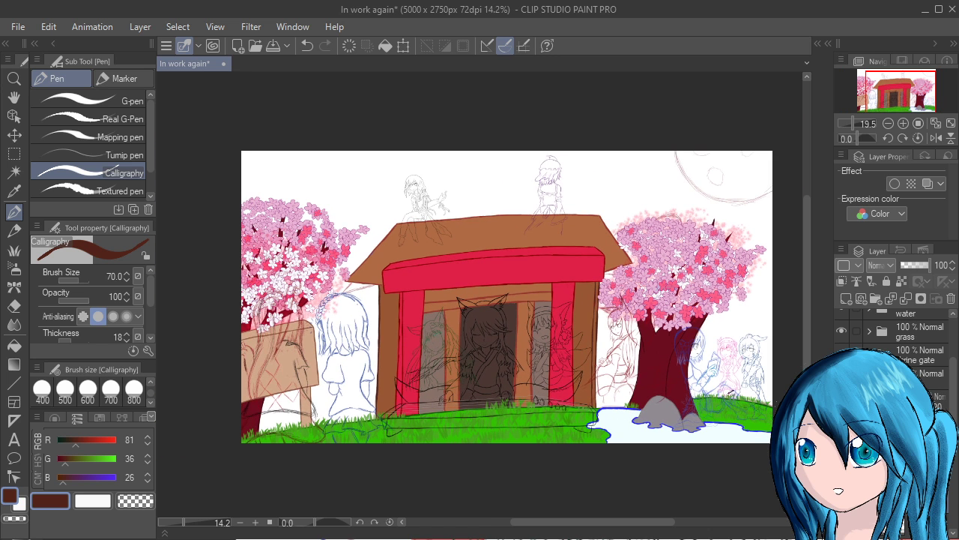
scroll(899, 338, "up", 2)
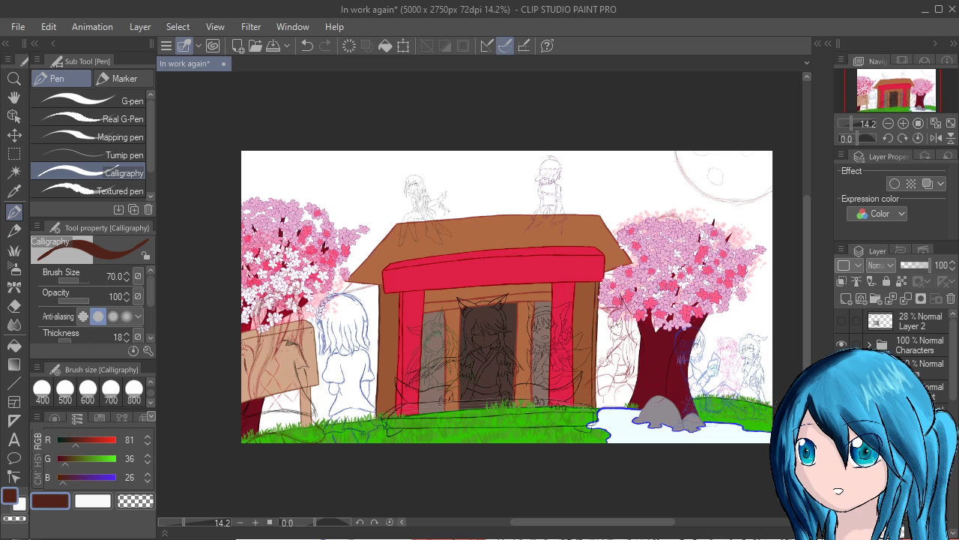
left_click(841, 344)
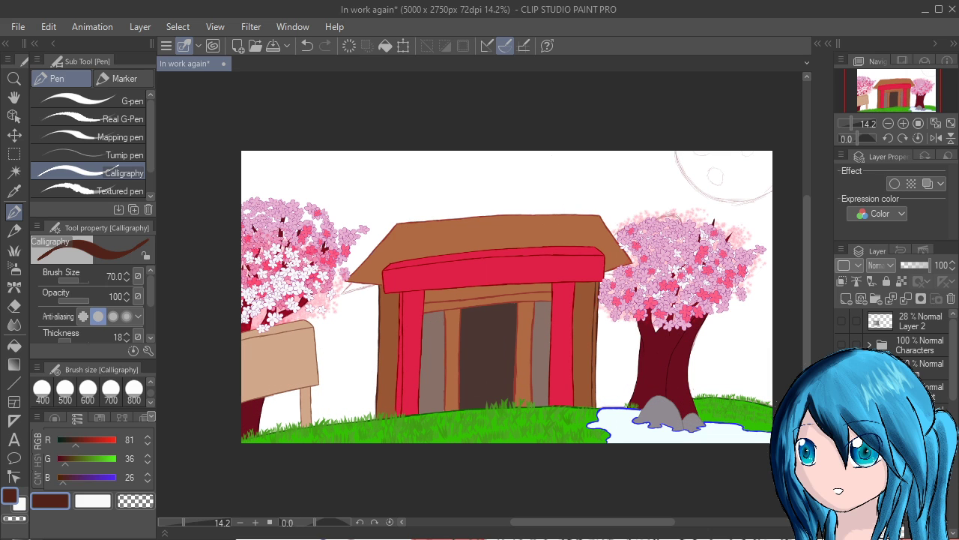
Paint blue (RGB 45, 65, 203) over most of the sky behind the scenery with the Calligraphy pen at size 2000
scroll(899, 337, "down", 3)
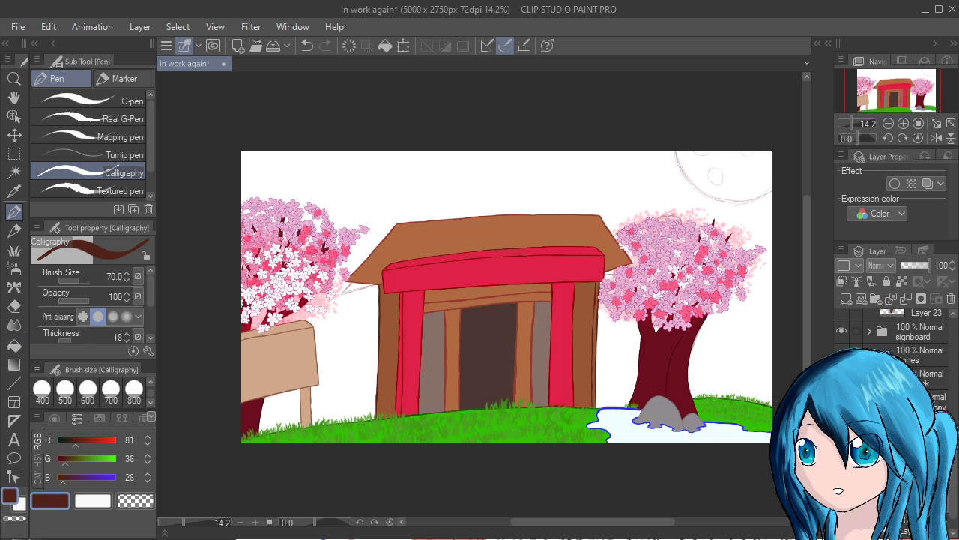
mouse_move(63, 479)
left_mouse_down()
mouse_move(104, 478)
mouse_move(72, 459)
left_mouse_up()
left_click(68, 440)
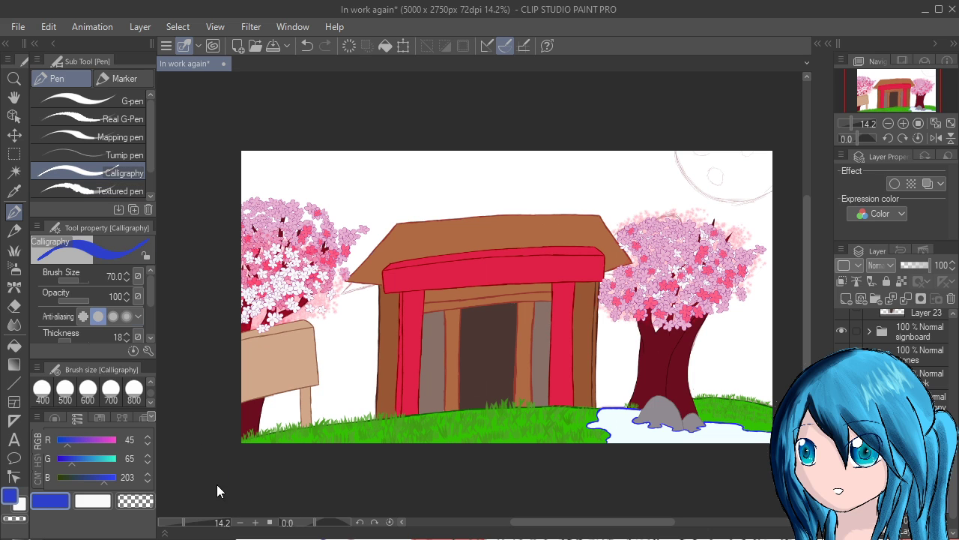
scroll(134, 389, "down", 1)
left_click(133, 388)
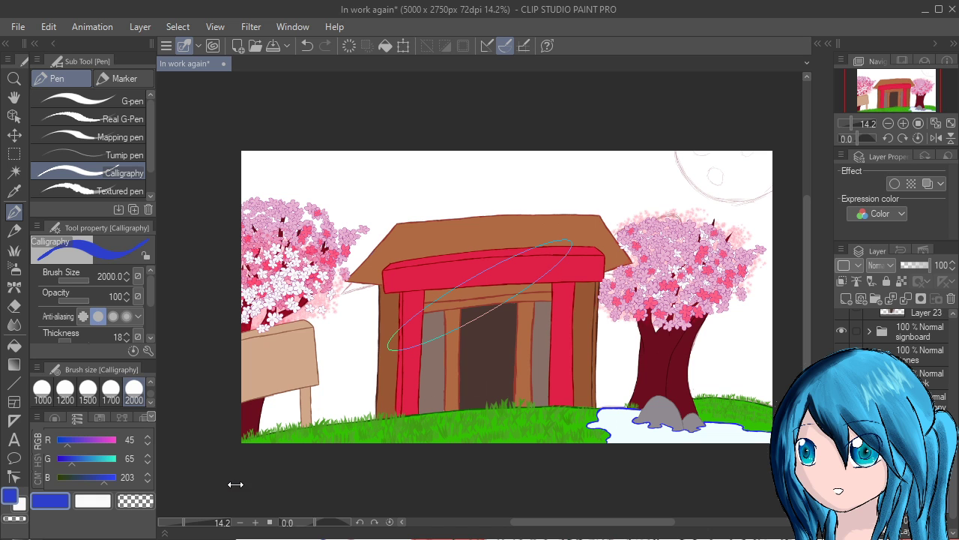
mouse_move(225, 165)
left_mouse_down()
mouse_move(255, 183)
mouse_move(315, 322)
left_mouse_up()
mouse_move(246, 283)
left_mouse_down()
mouse_move(332, 427)
mouse_move(245, 300)
mouse_move(377, 459)
mouse_move(276, 228)
mouse_move(333, 292)
mouse_move(369, 286)
mouse_move(345, 181)
mouse_move(499, 353)
mouse_move(398, 122)
mouse_move(582, 352)
mouse_move(506, 195)
mouse_move(605, 304)
left_mouse_up()
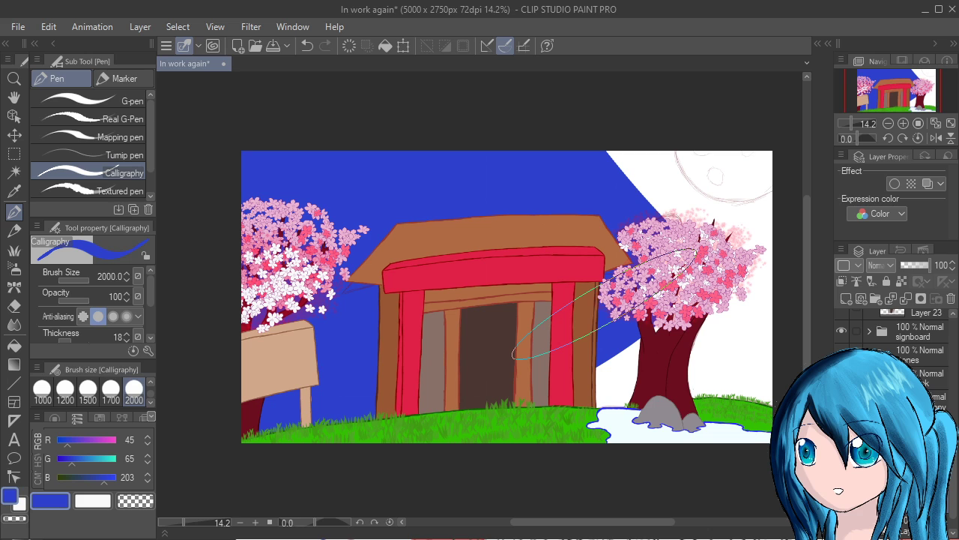
Toggle the moon sketch's visibility to check it, and cover the remaining white sky around the moon and right tree in the same blue
left_click(841, 495)
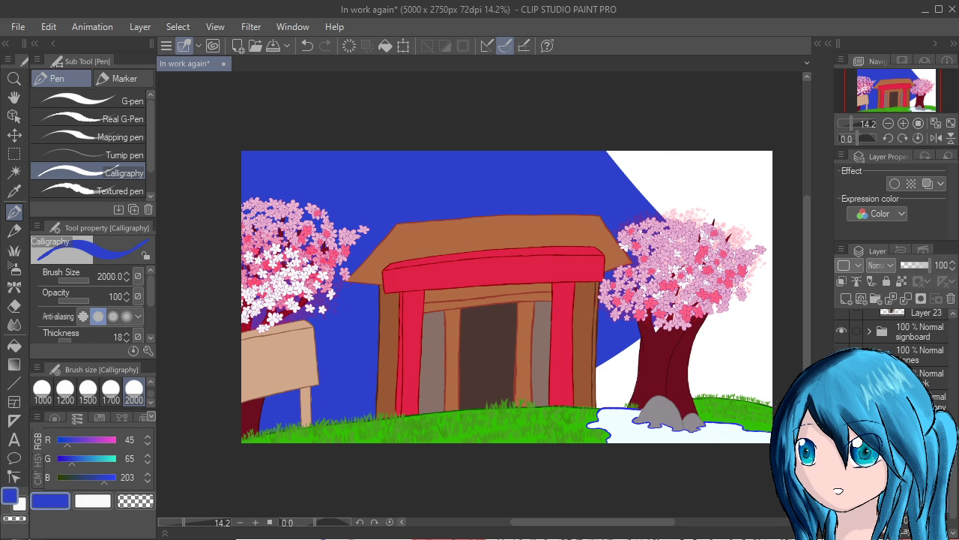
left_click(842, 495)
left_click(842, 495)
left_click(842, 494)
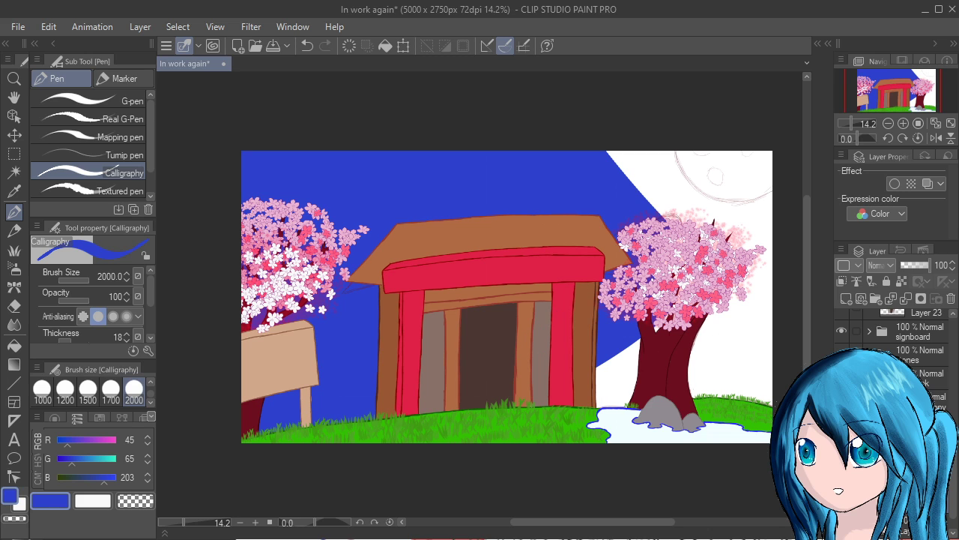
left_click(842, 495)
left_click(841, 495)
mouse_move(579, 149)
left_mouse_down()
mouse_move(676, 257)
mouse_move(629, 149)
mouse_move(794, 271)
mouse_move(676, 200)
left_mouse_up()
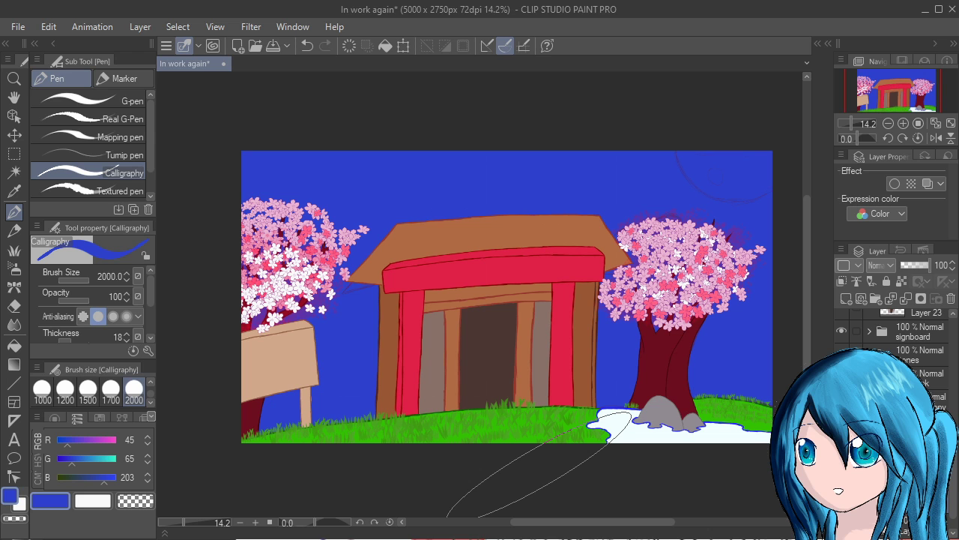
Try repainting the sky in a blue without red (RGB 0, 65, 203), and undo the stroke
left_click(62, 441)
left_click(57, 440)
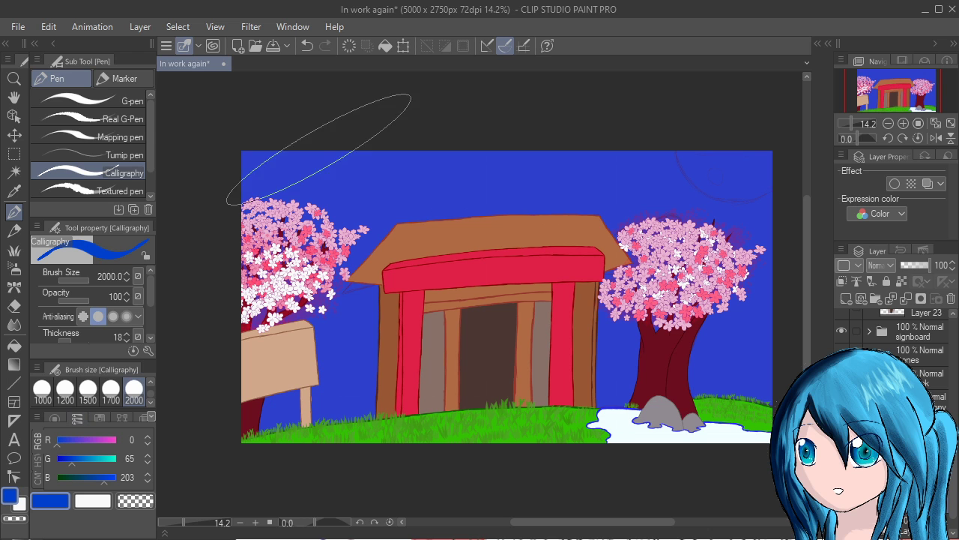
left_click_drag(406, 148, 418, 343)
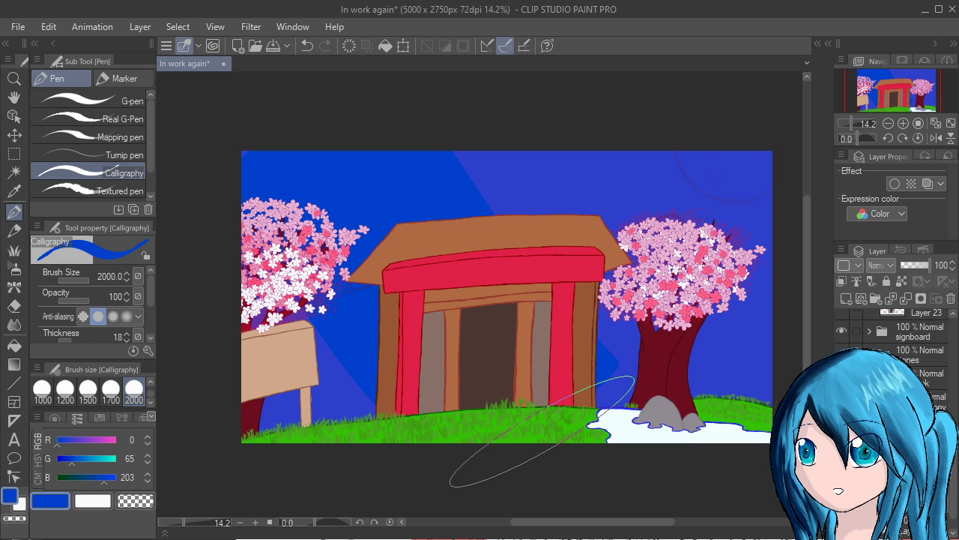
key("ctrl+z")
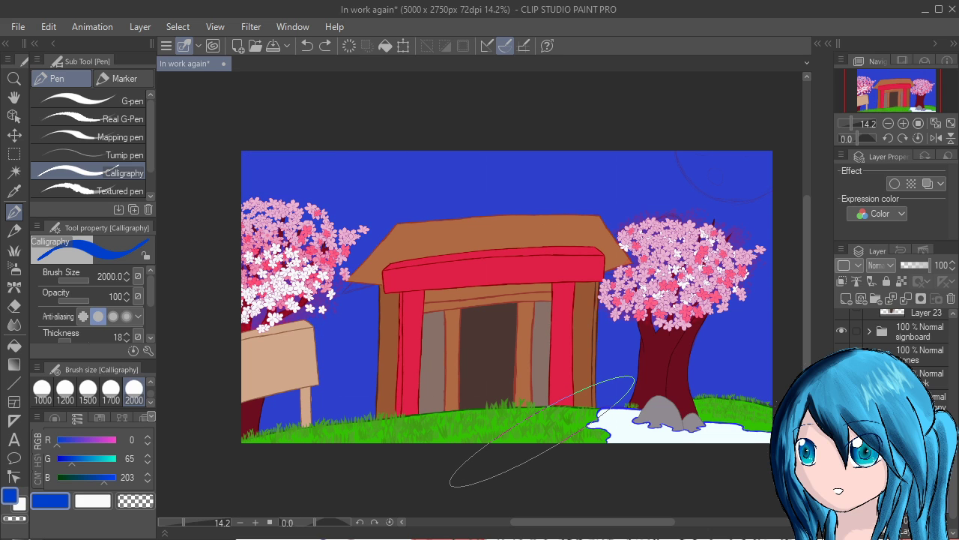
Try painting the sky in lighter blue (RGB 0, 107, 203) and again in RGB 0, 65, 203, undoing both strokes
left_click(81, 458)
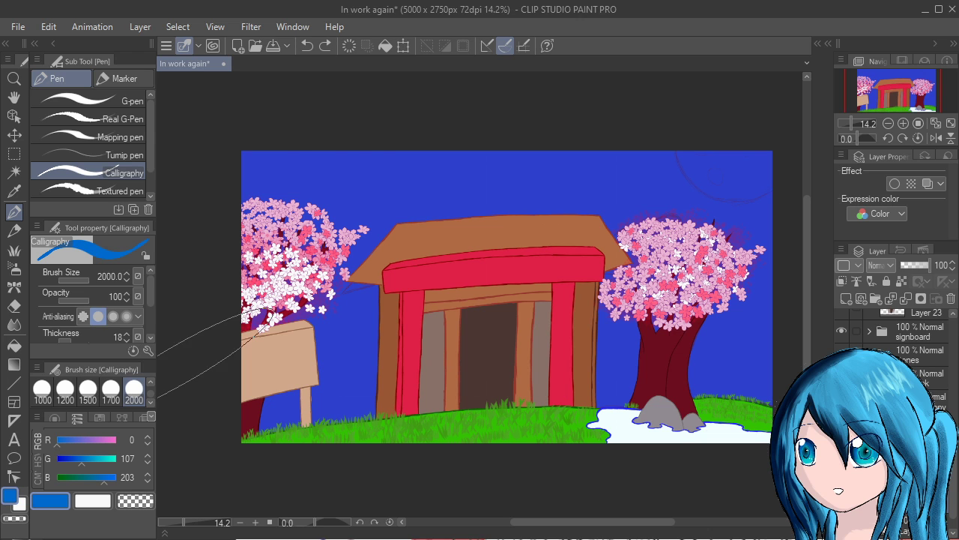
mouse_move(247, 300)
left_mouse_down()
mouse_move(337, 199)
mouse_move(457, 409)
left_mouse_up()
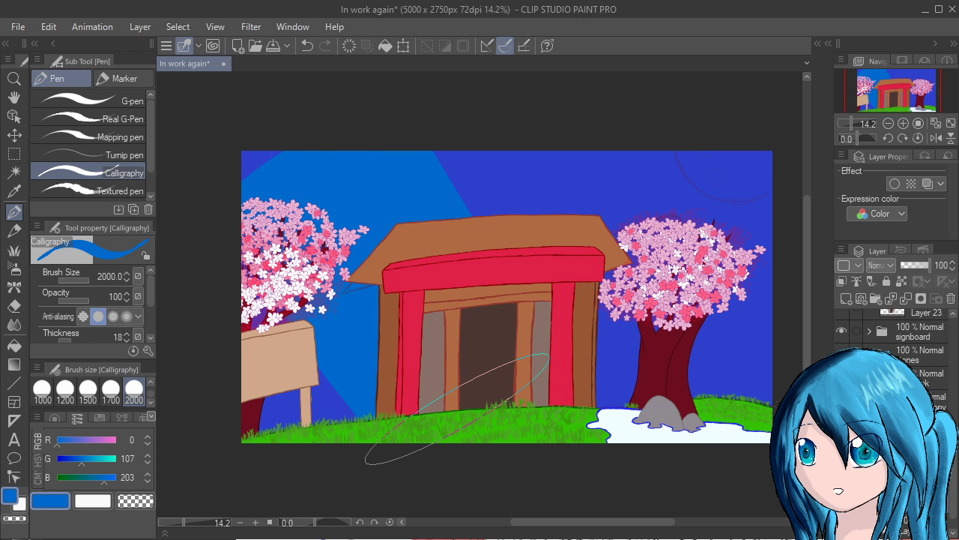
key("ctrl+z")
left_click(72, 458)
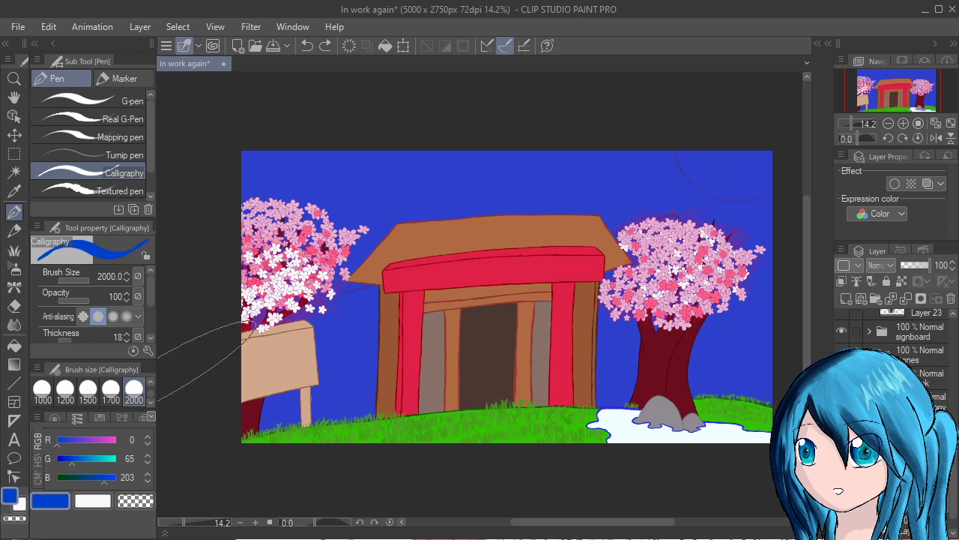
left_click_drag(225, 337, 369, 304)
key("ctrl+z")
Repaint the entire sky in a darker blue (RGB 0, 65, 171) behind the building and trees
left_click(97, 477)
left_click_drag(368, 161, 468, 409)
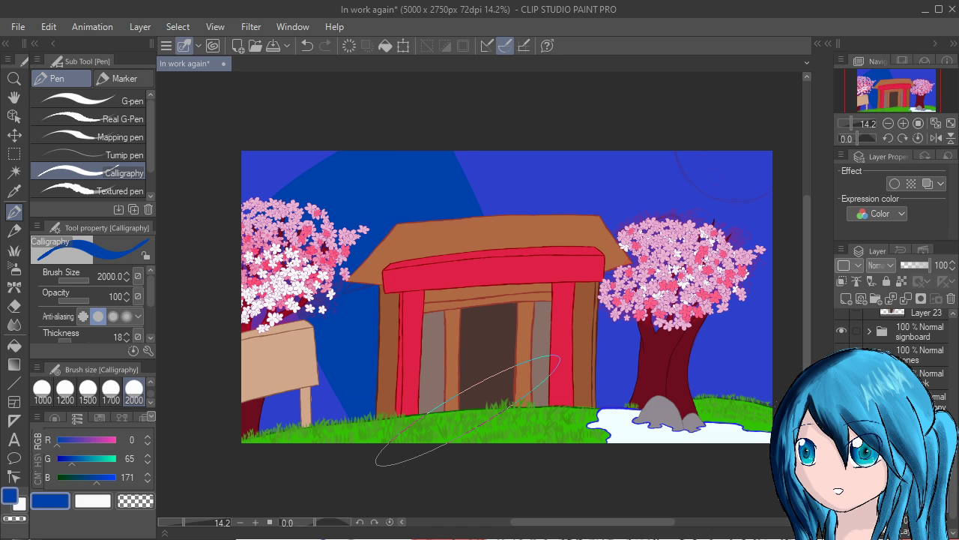
mouse_move(282, 357)
left_mouse_down()
mouse_move(302, 382)
mouse_move(249, 143)
mouse_move(419, 384)
mouse_move(332, 110)
mouse_move(558, 380)
mouse_move(471, 100)
mouse_move(709, 402)
mouse_move(628, 204)
mouse_move(673, 217)
mouse_move(780, 296)
mouse_move(772, 228)
mouse_move(596, 339)
left_mouse_up()
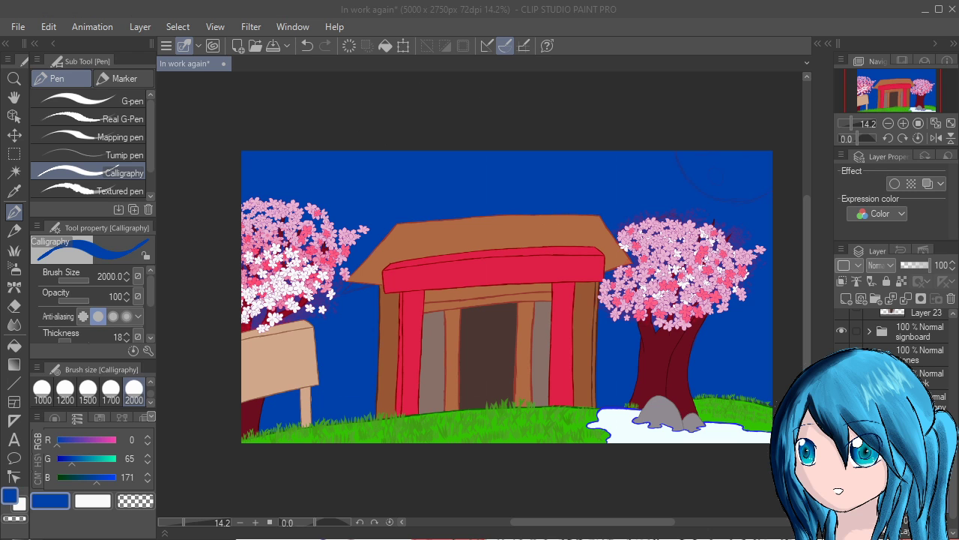
left_click(338, 401)
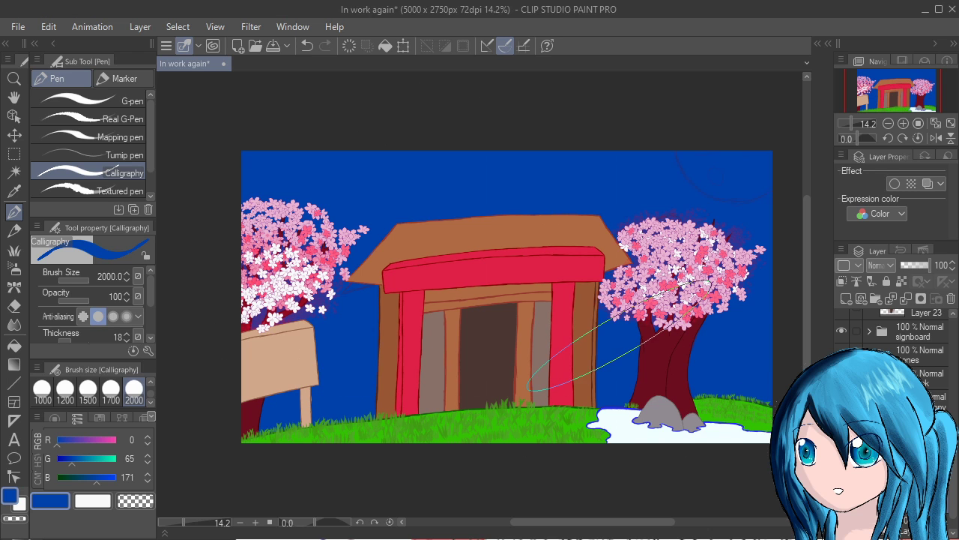
Examine the blue sky's edges along the building's side walls, the roof corner and the left tree's blossoms
scroll(581, 367, "up", 4)
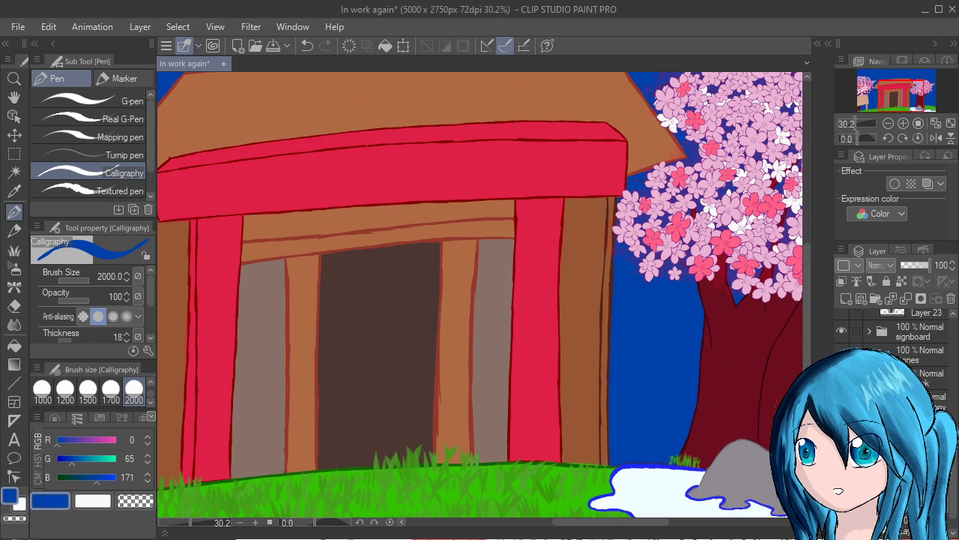
left_click_drag(533, 389, 668, 405)
scroll(529, 481, "up", 5)
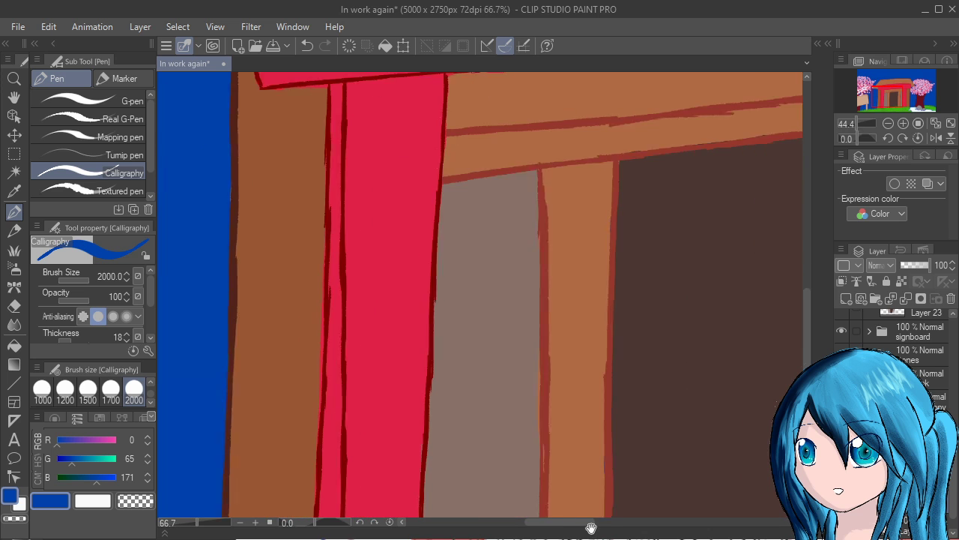
scroll(529, 481, "down", 3)
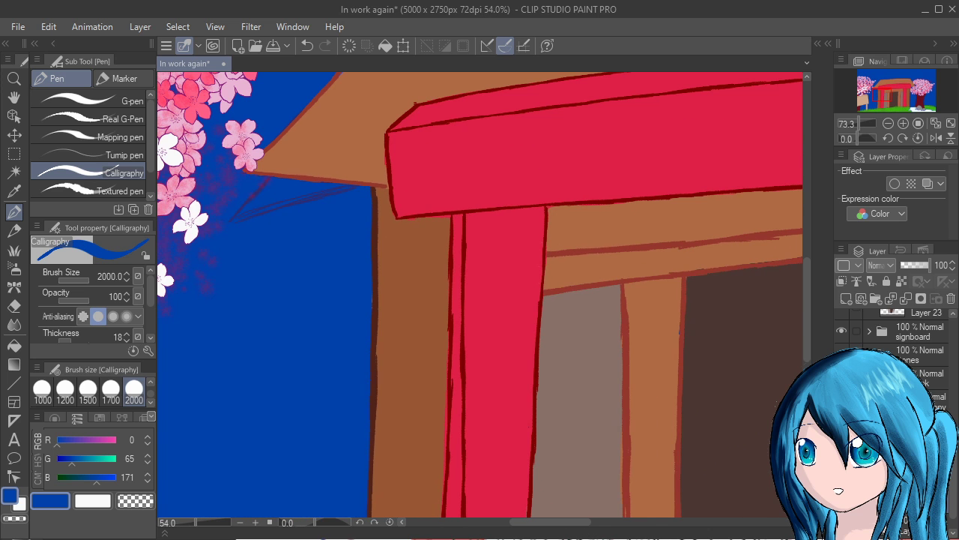
left_click_drag(448, 396, 610, 494)
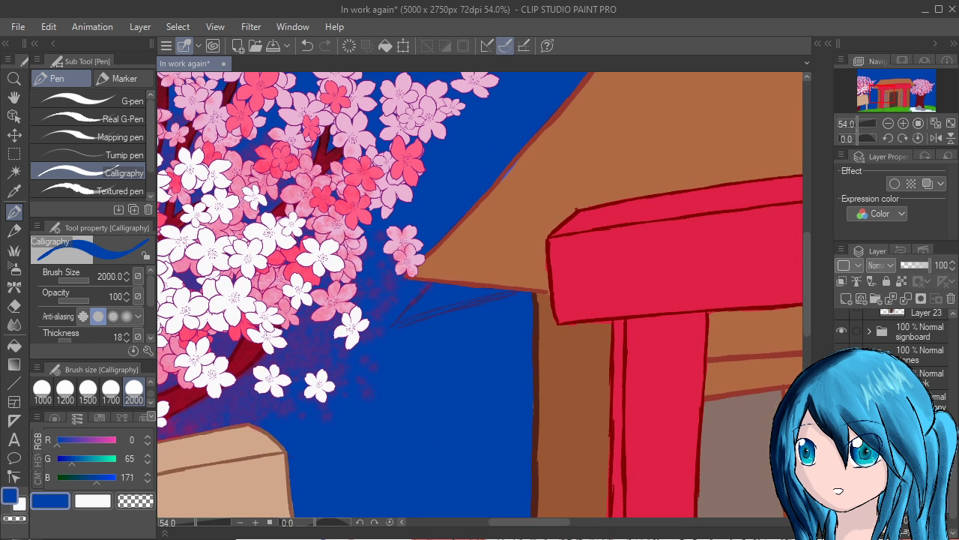
left_click_drag(570, 448, 567, 431)
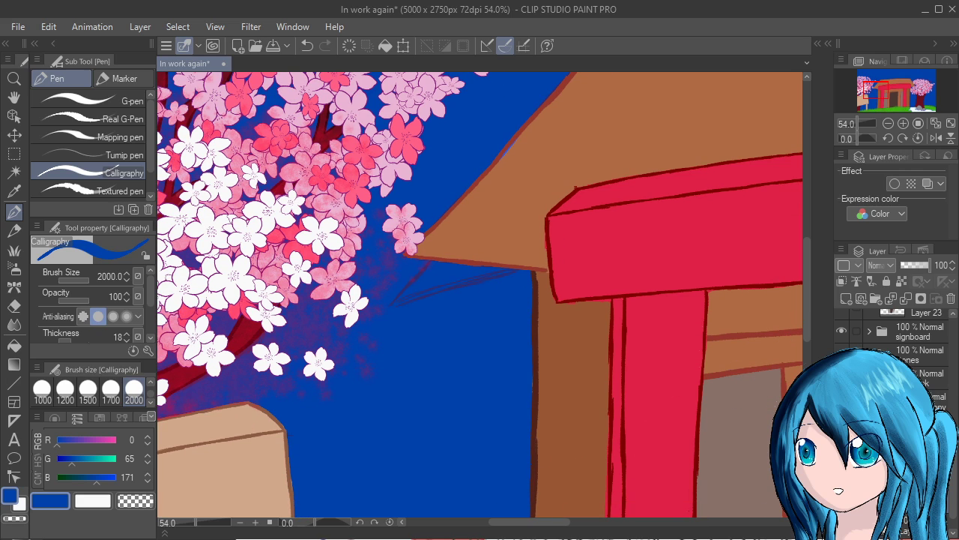
Save the scene with its repainted blue sky
scroll(547, 367, "down", 5)
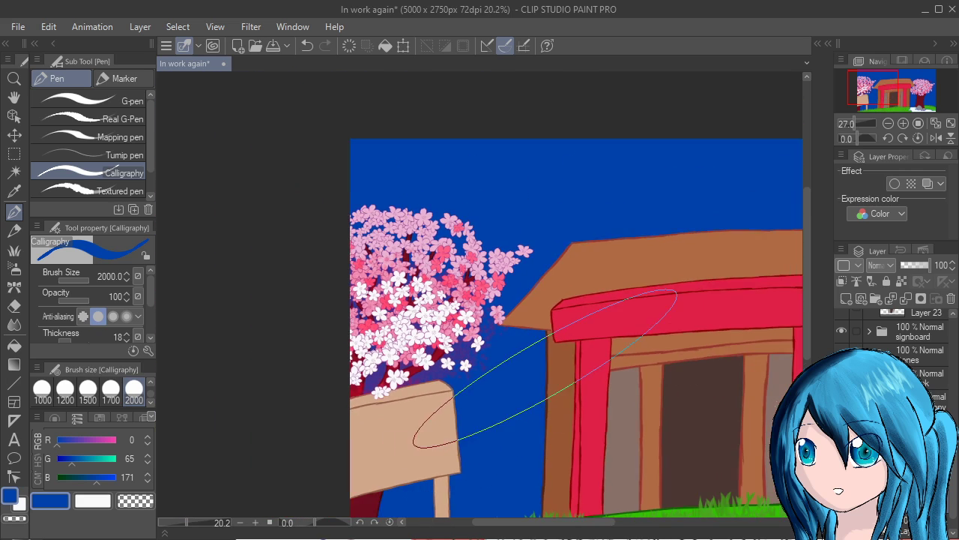
left_click_drag(610, 430, 403, 376)
scroll(405, 377, "up", 1)
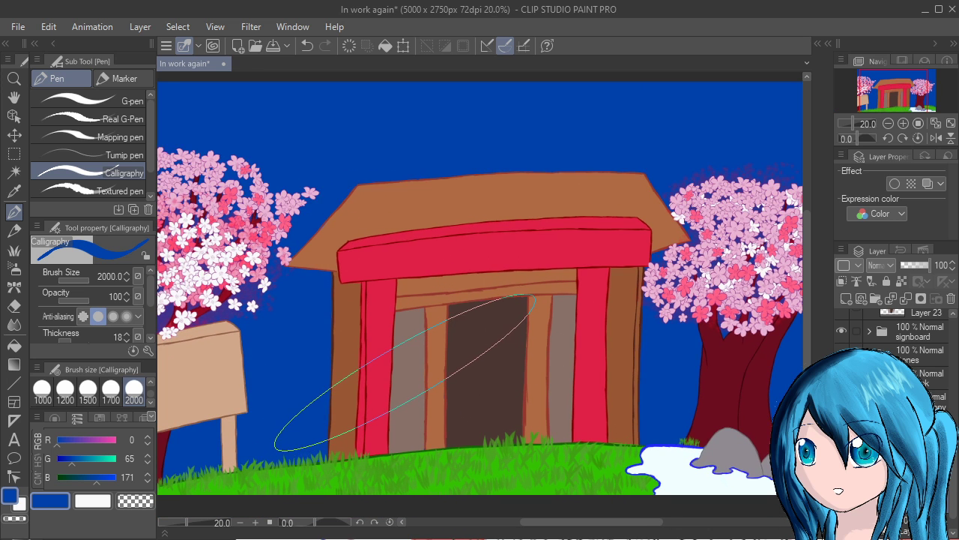
scroll(405, 373, "down", 1)
scroll(403, 371, "down", 1)
key("ctrl+s")
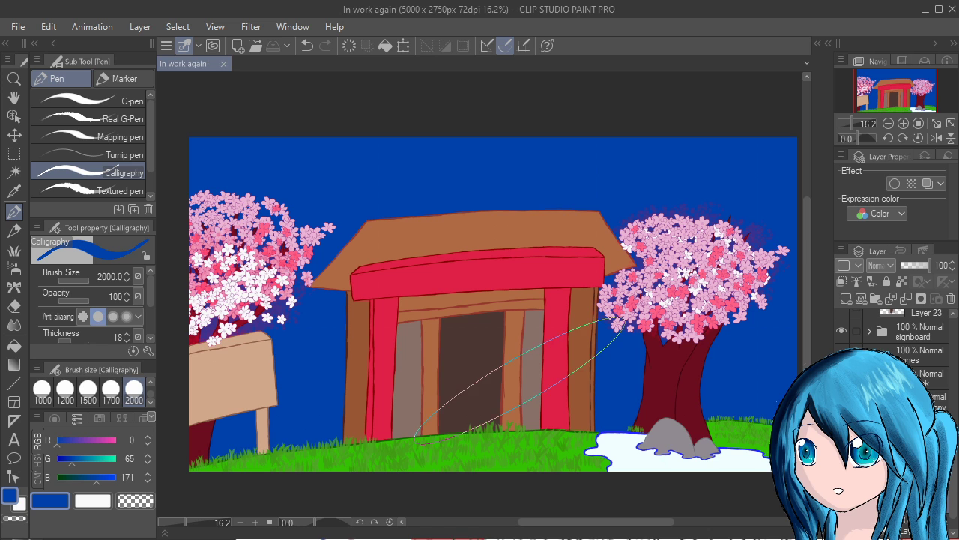
Show the Characters folder so the character sketches are displayed over the scene
scroll(529, 354, "up", 2)
scroll(529, 354, "down", 1)
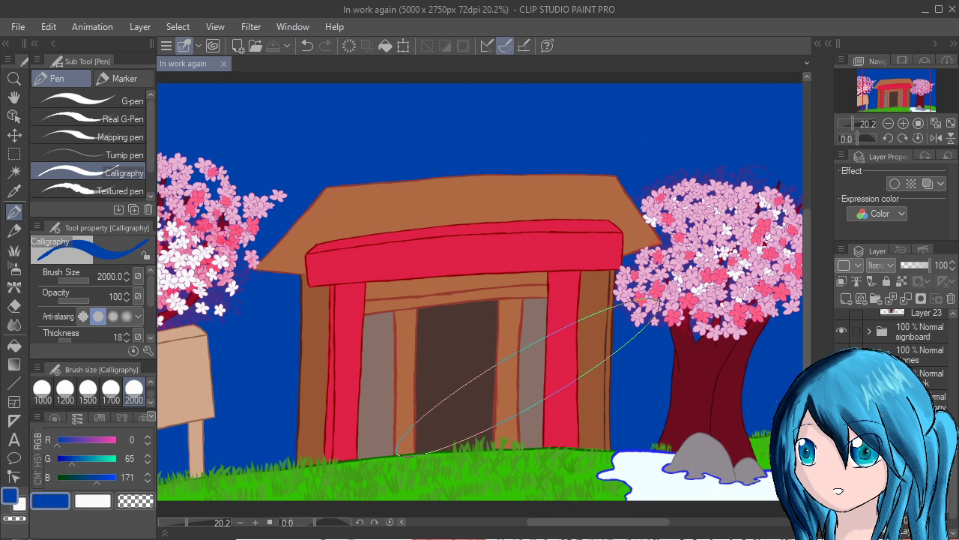
scroll(895, 375, "up", 6)
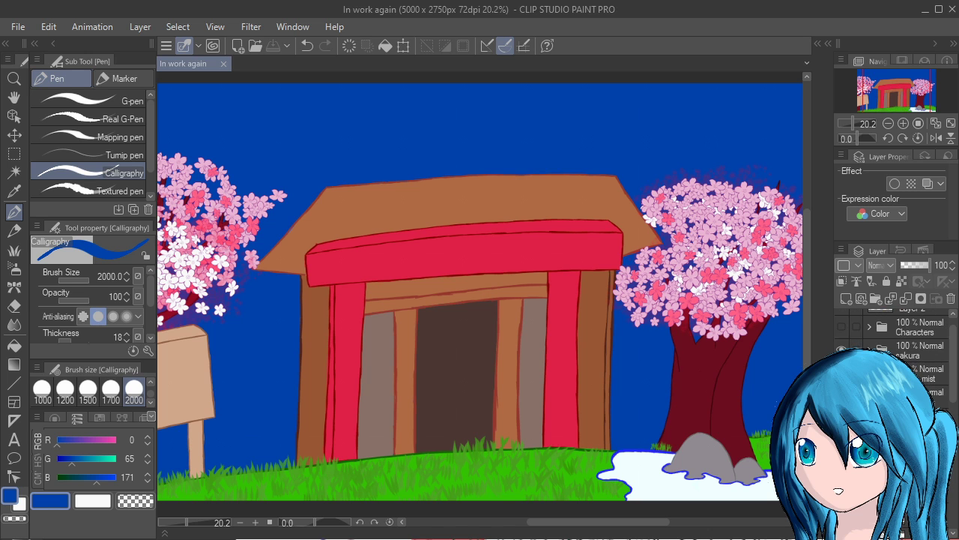
left_click(841, 344)
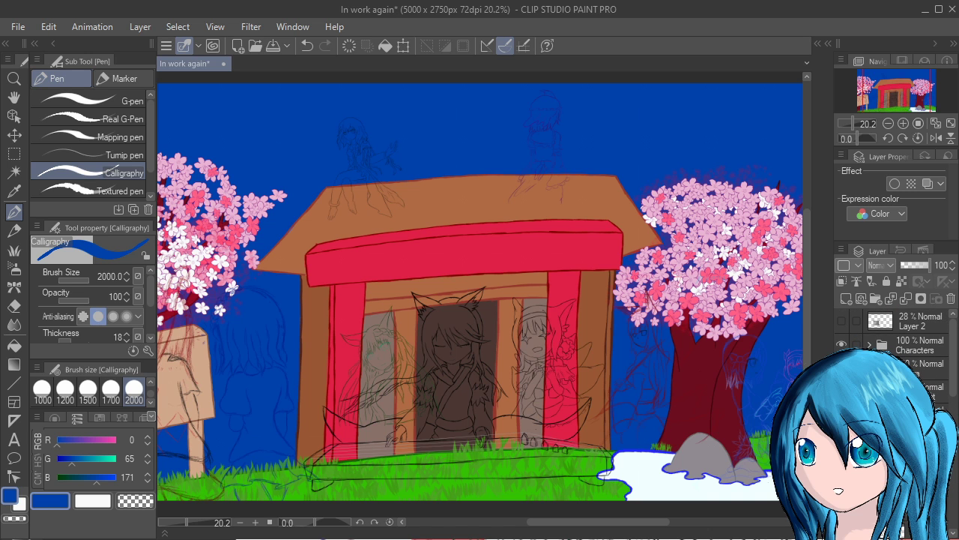
left_click(841, 344)
left_click(842, 344)
left_click(842, 344)
left_click(842, 344)
Hide the blue sky layer behind the character sketches and the scenery
left_click_drag(738, 439, 498, 412)
scroll(598, 432, "up", 2)
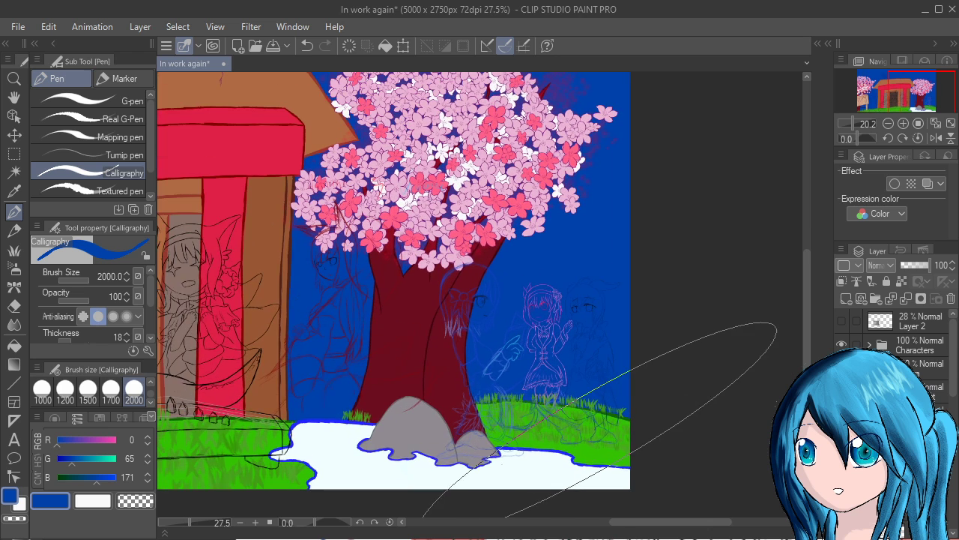
scroll(600, 419, "up", 1)
scroll(892, 345, "down", 3)
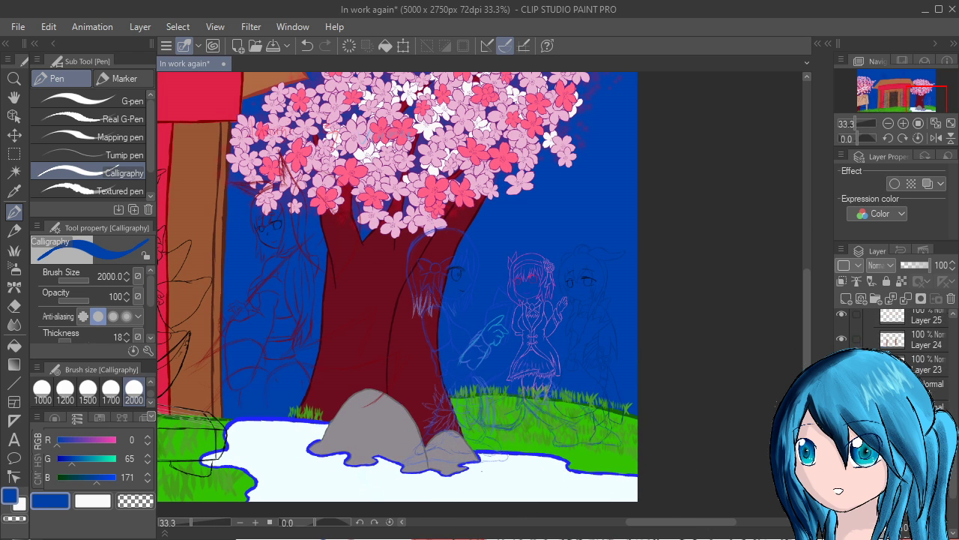
scroll(892, 345, "down", 3)
left_click(842, 492)
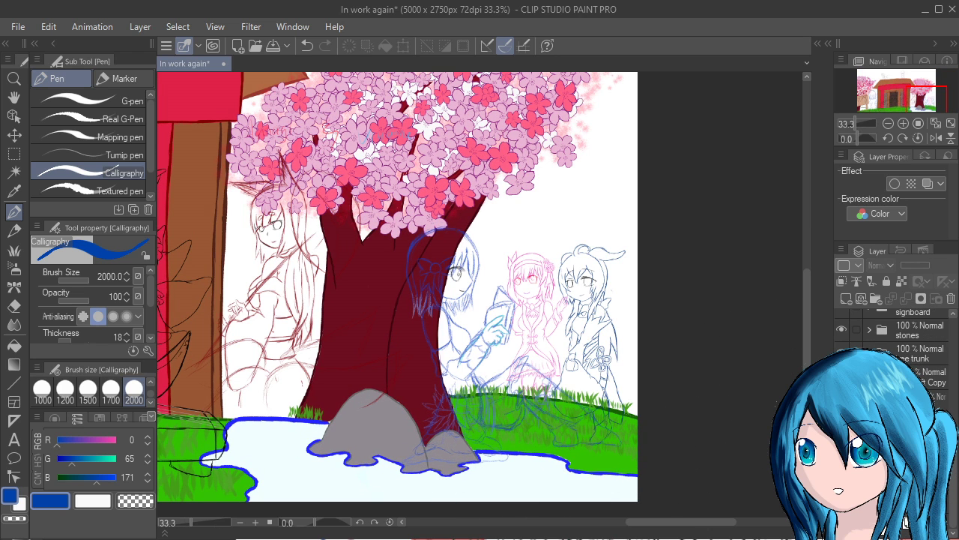
Review the character sketches around the shrine and save the drawing
left_click_drag(499, 443, 895, 539)
left_click_drag(687, 522, 845, 518)
scroll(892, 345, "up", 3)
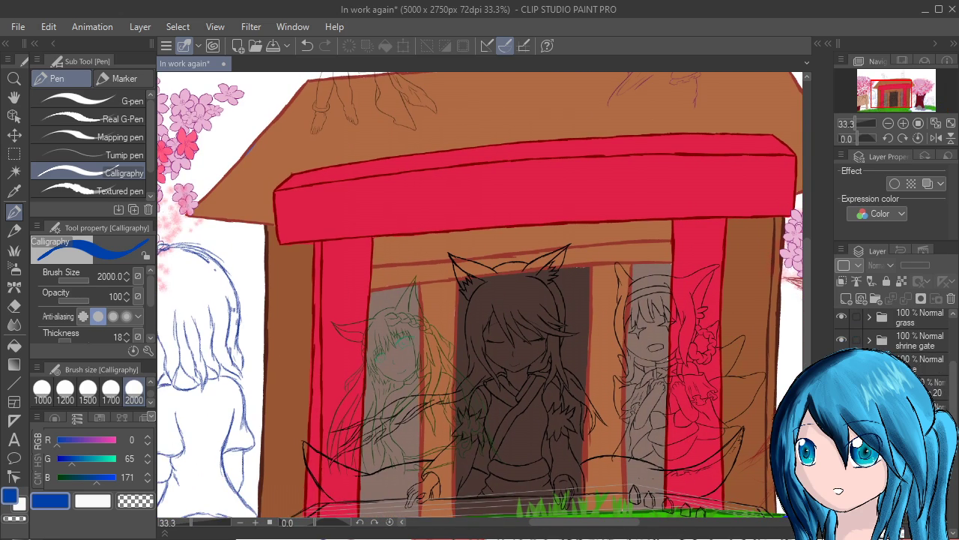
scroll(658, 113, "up", 1)
scroll(625, 303, "down", 2)
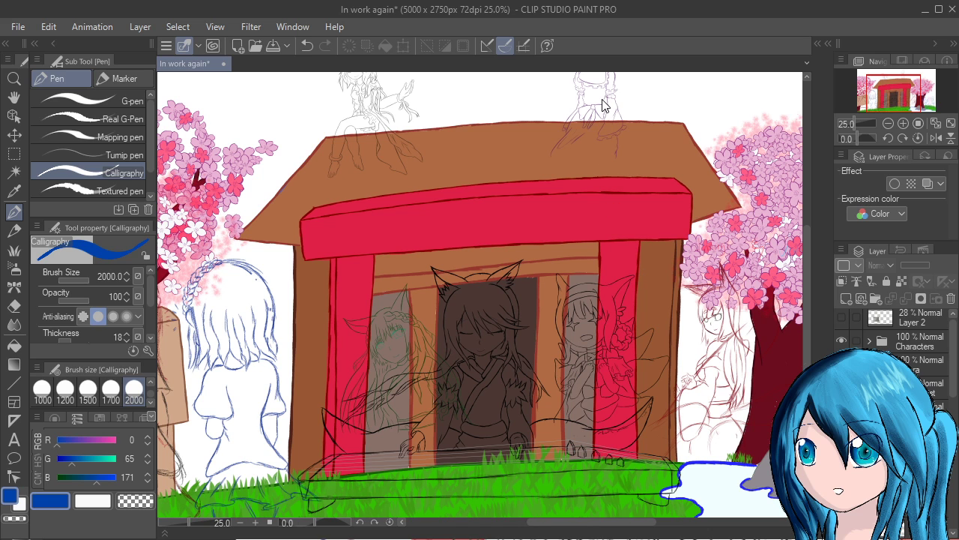
key("ctrl+s")
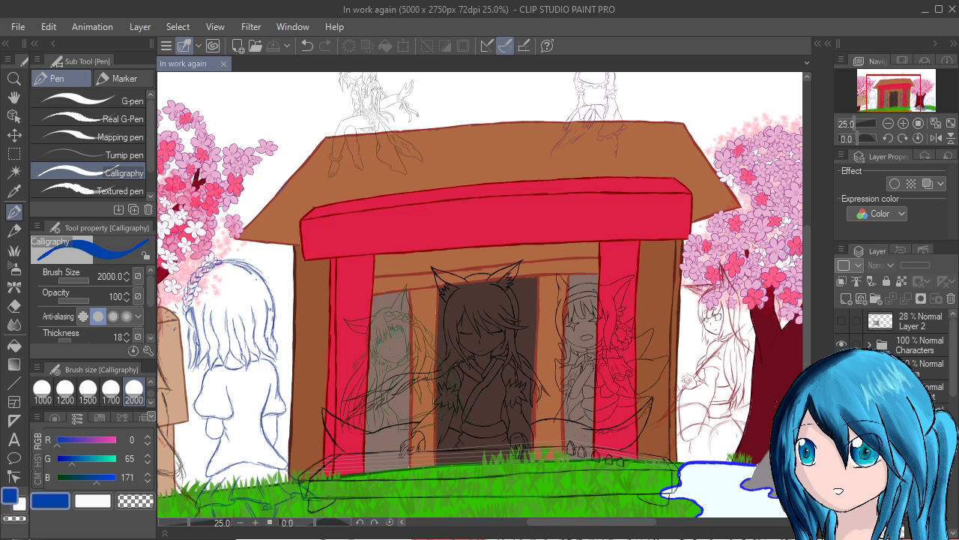
Open the T79 drawing of the fox-eared musician and select the layer beneath the character's line layer
left_click(915, 321)
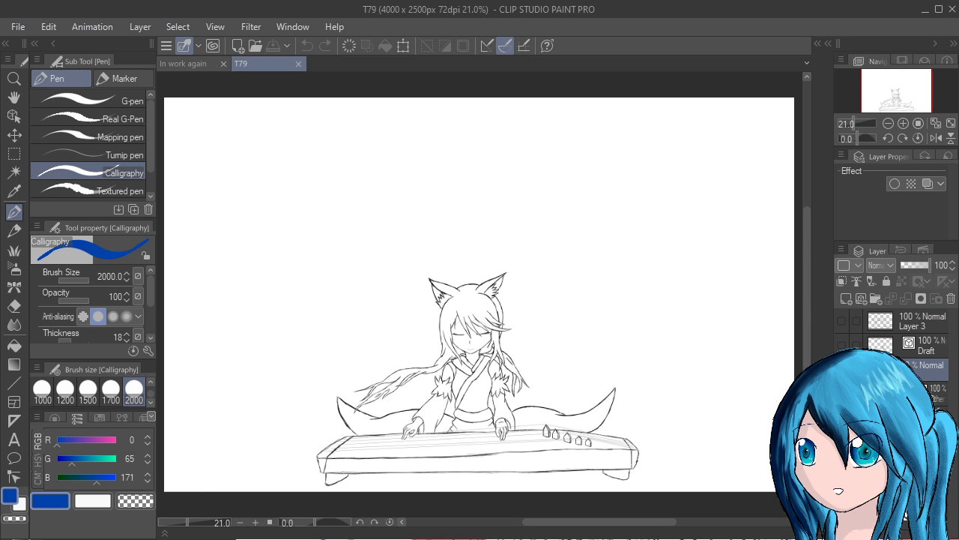
scroll(769, 401, "up", 2)
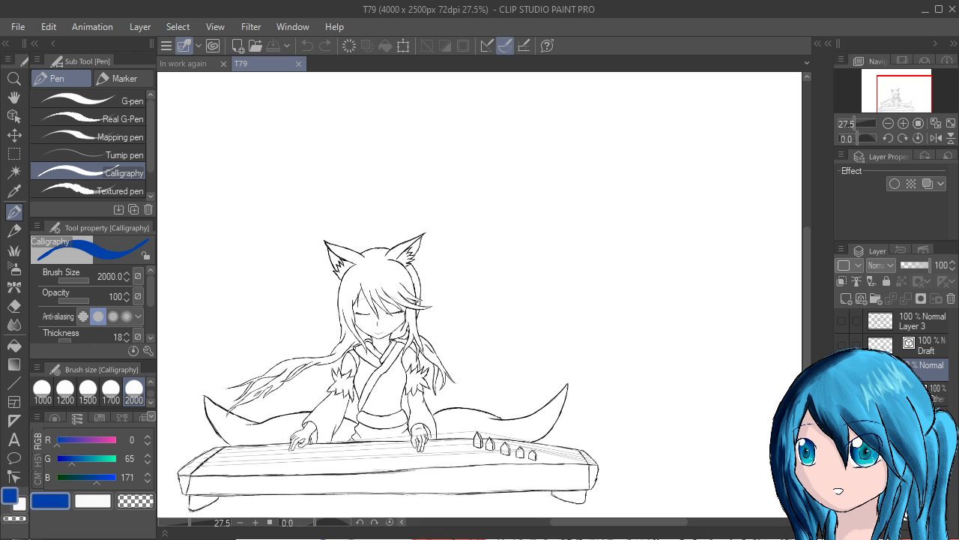
left_click(937, 393)
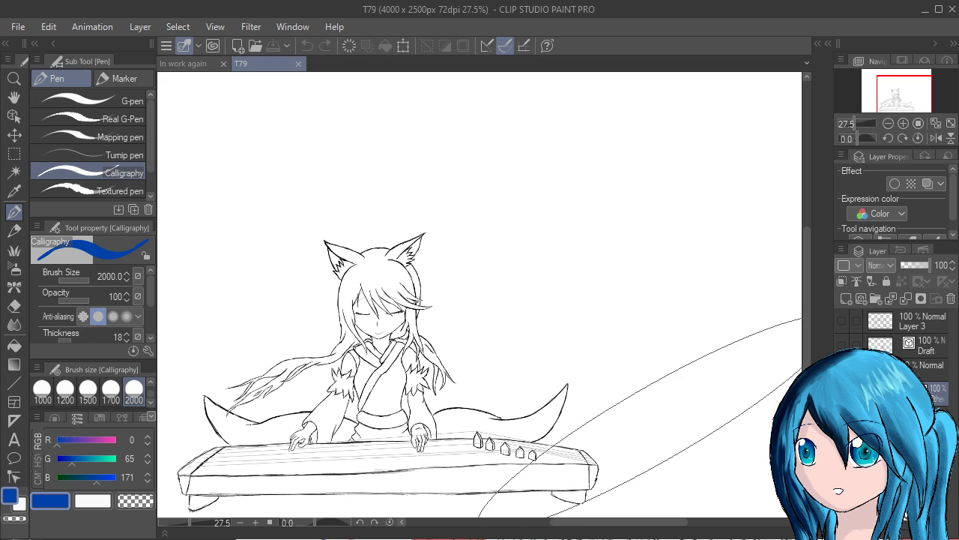
Sample a dark brown (RGB 74, 36, 29) from the In work again scene and return to the T79 drawing
key("ctrl+Tab")
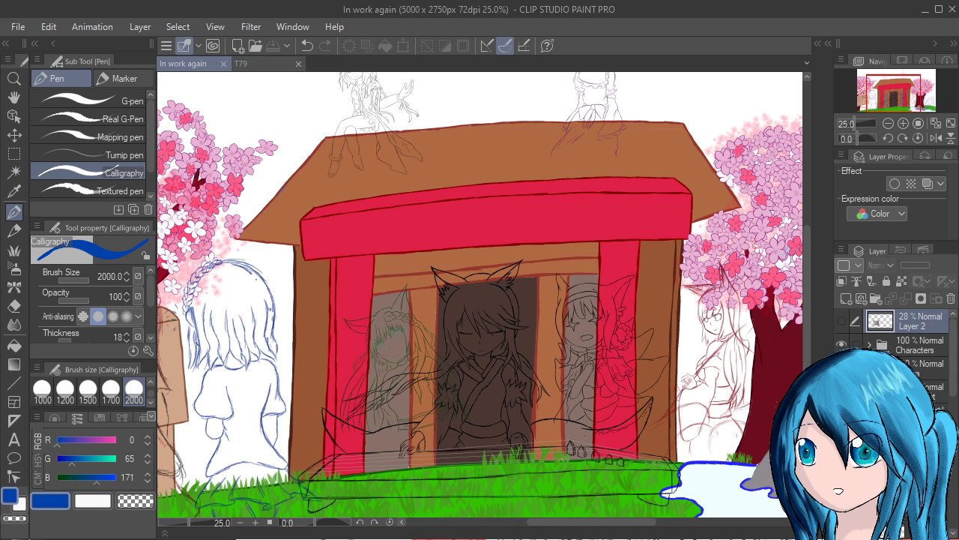
right_click(774, 337)
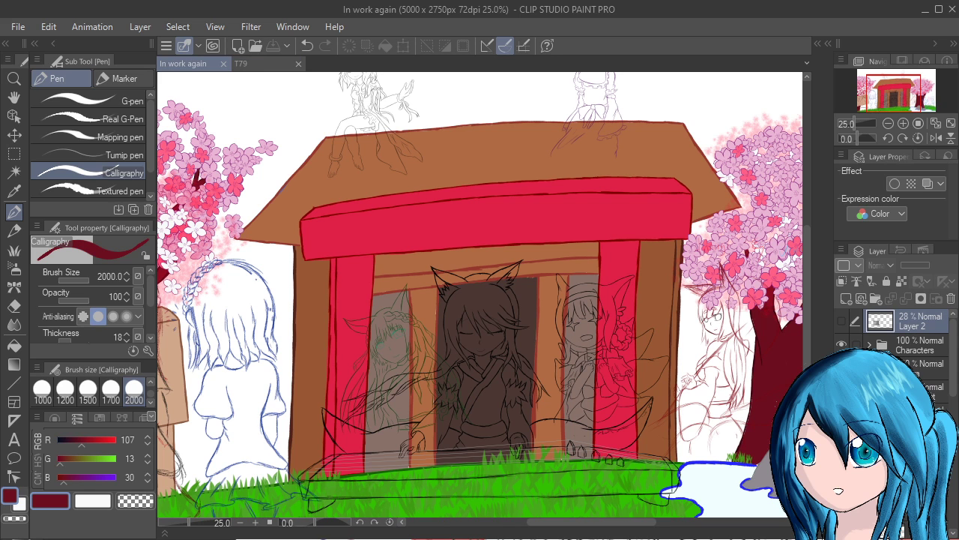
left_click(74, 441)
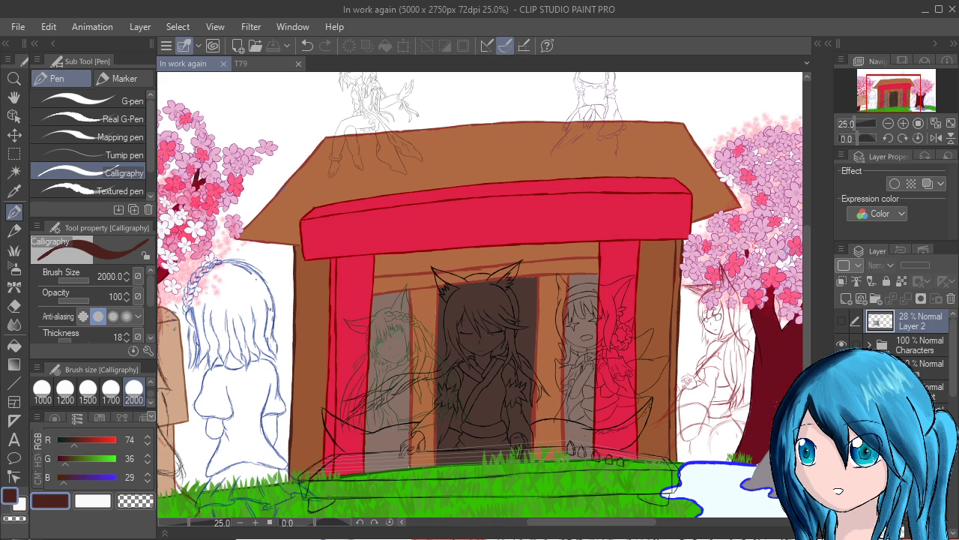
left_click(240, 63)
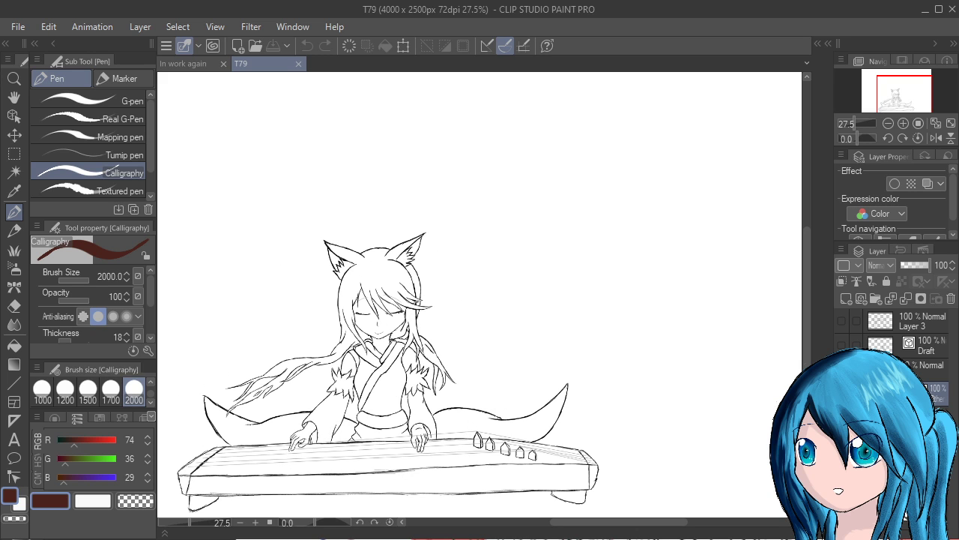
Set the Calligraphy brush size to 300 and try a dark brown stroke on the instrument's near end, undoing it
scroll(133, 390, "up", 1)
left_click(134, 389)
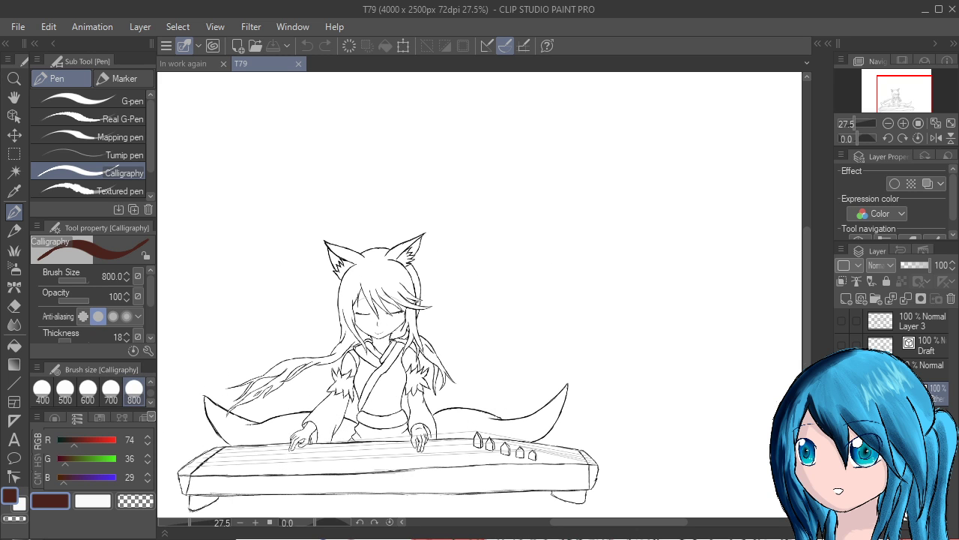
left_click(151, 382)
left_click(133, 389)
mouse_move(202, 474)
left_mouse_down()
mouse_move(245, 456)
mouse_move(229, 468)
left_mouse_up()
key("ctrl+z")
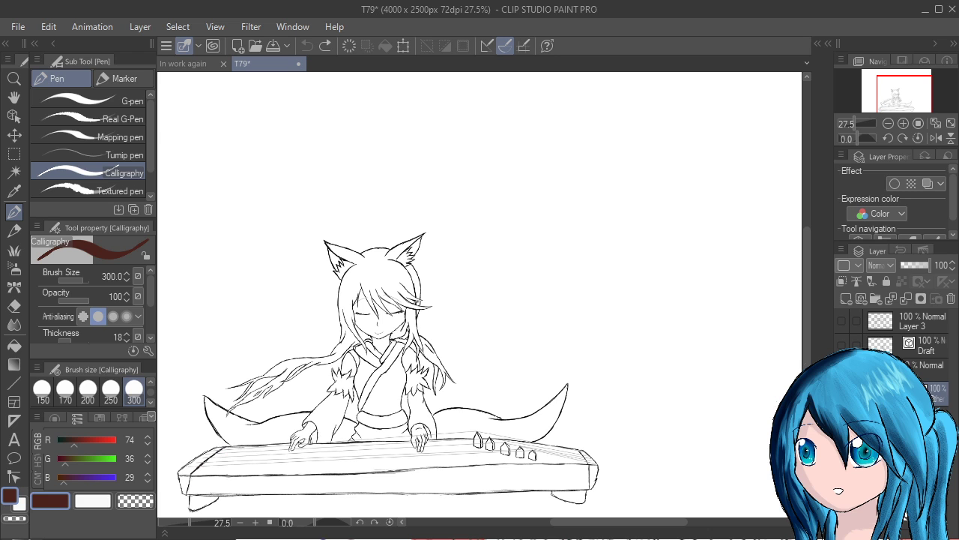
Add a raster layer below the line layer, create a layer folder, and move the line layer into it
left_click(846, 298)
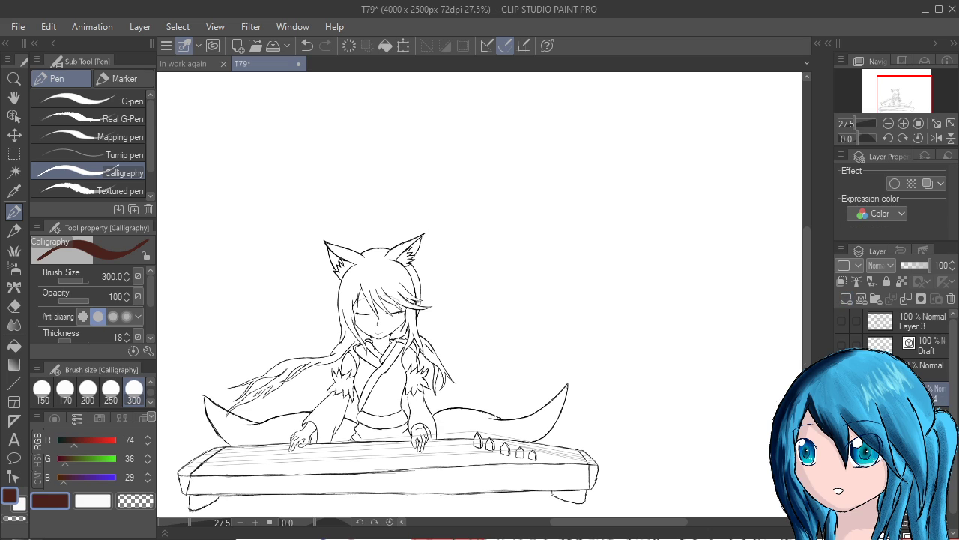
left_click_drag(933, 394, 933, 417)
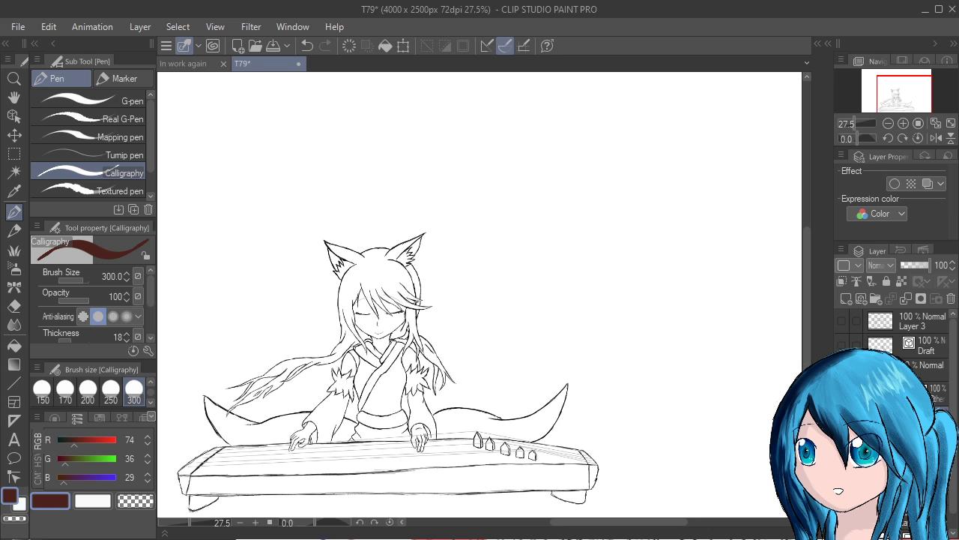
left_click(937, 393)
left_click(876, 298)
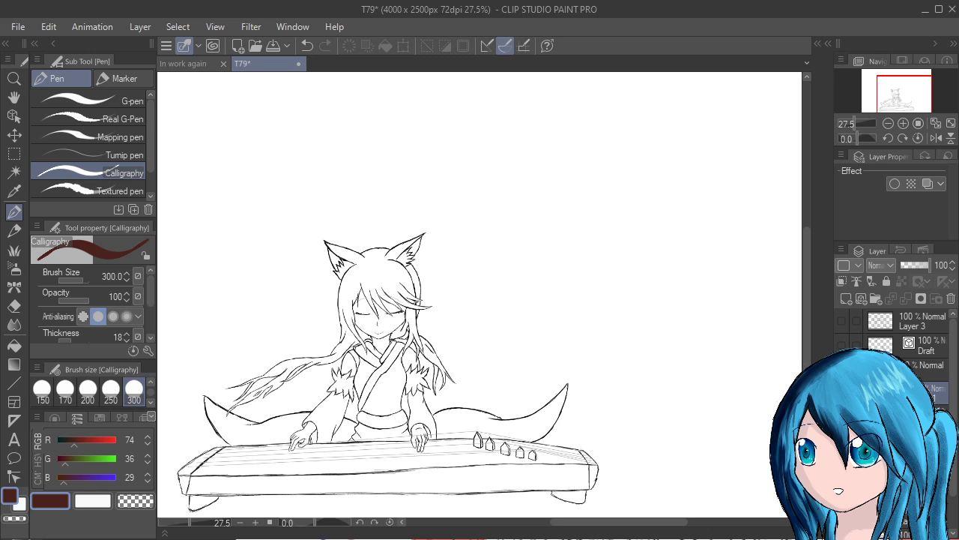
left_click_drag(937, 417, 937, 394)
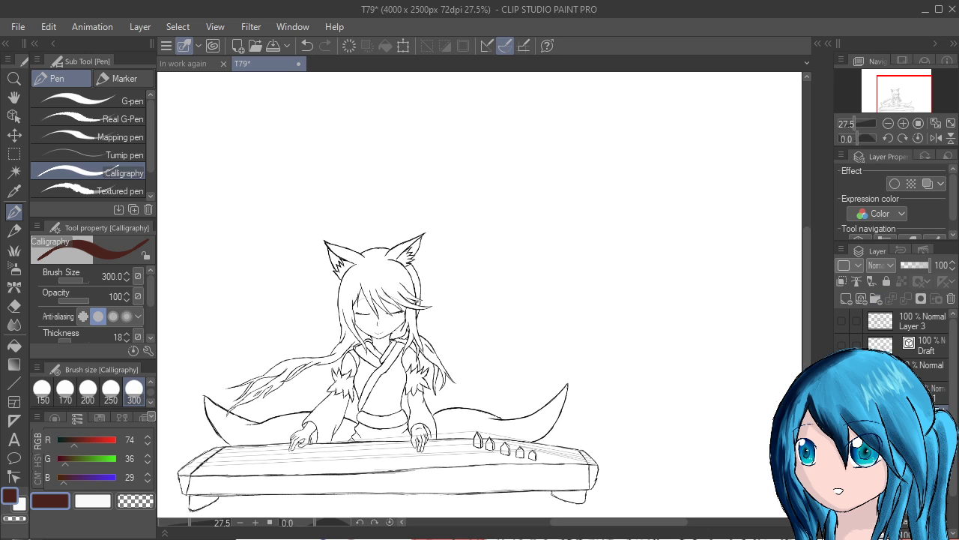
Toggle the visibility of the folder and its layers to examine which lines each one holds
left_click(937, 415)
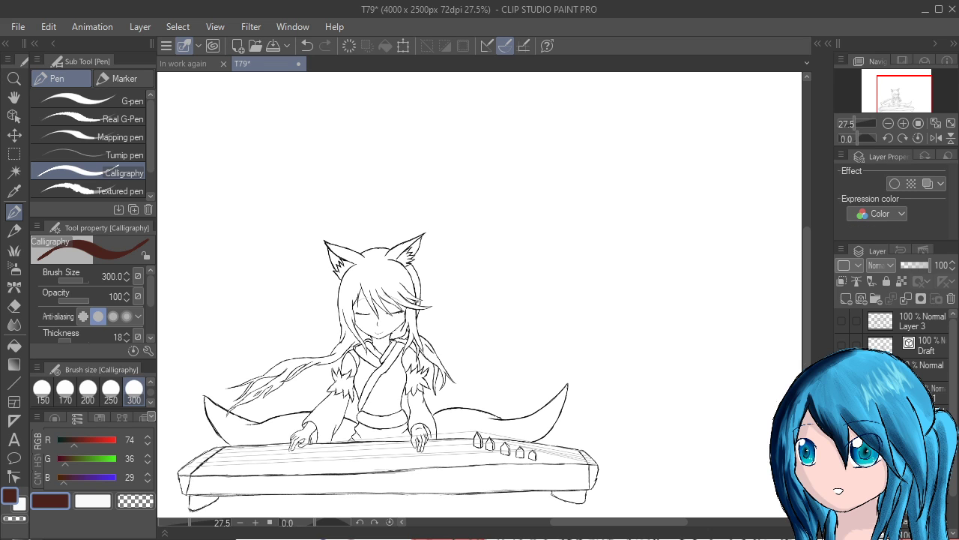
left_click(937, 393)
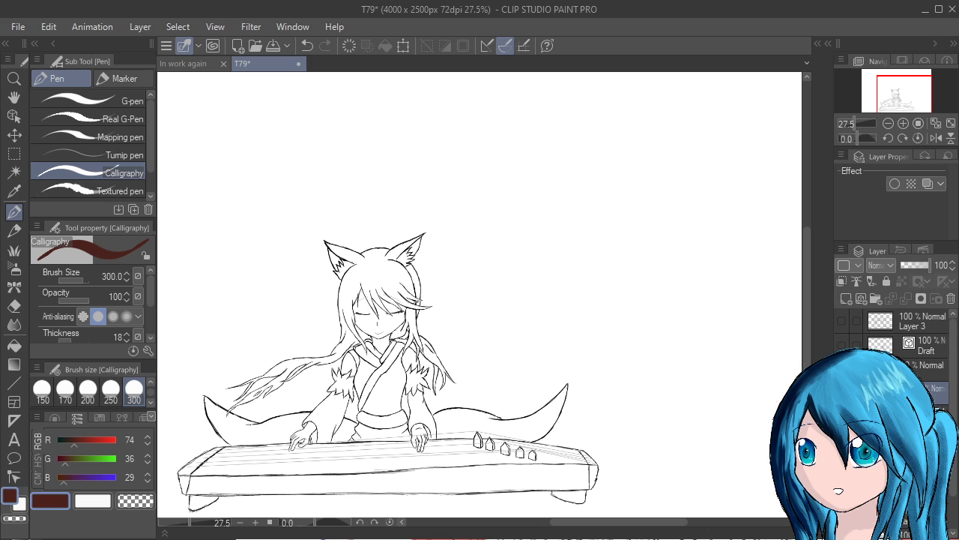
left_click(937, 410)
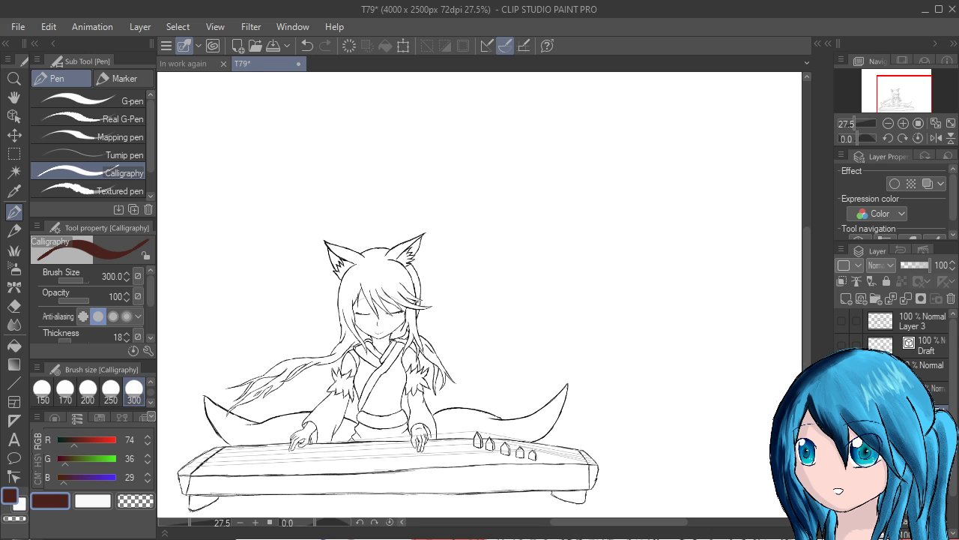
left_click(842, 410)
left_click(842, 410)
left_click(842, 435)
left_click(842, 435)
left_click(841, 435)
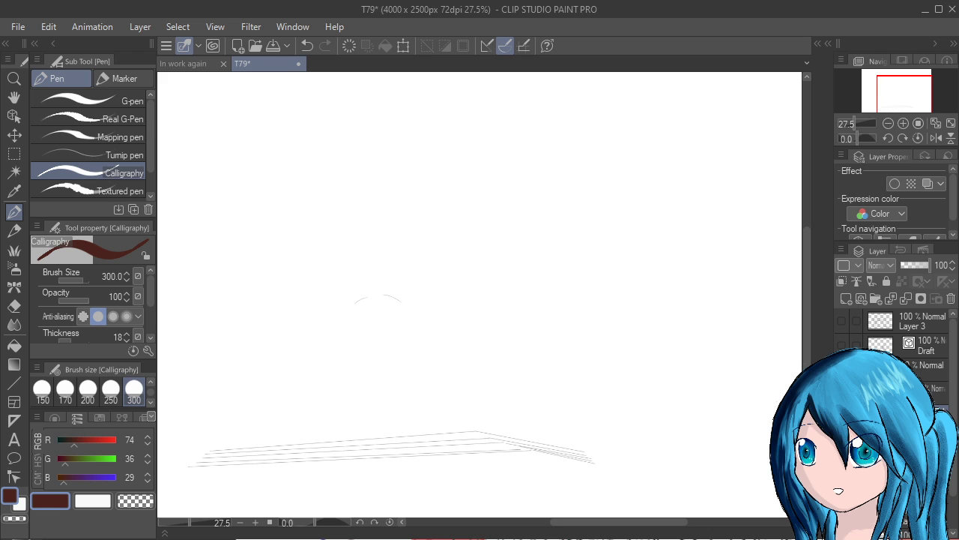
left_click(842, 435)
left_click(842, 434)
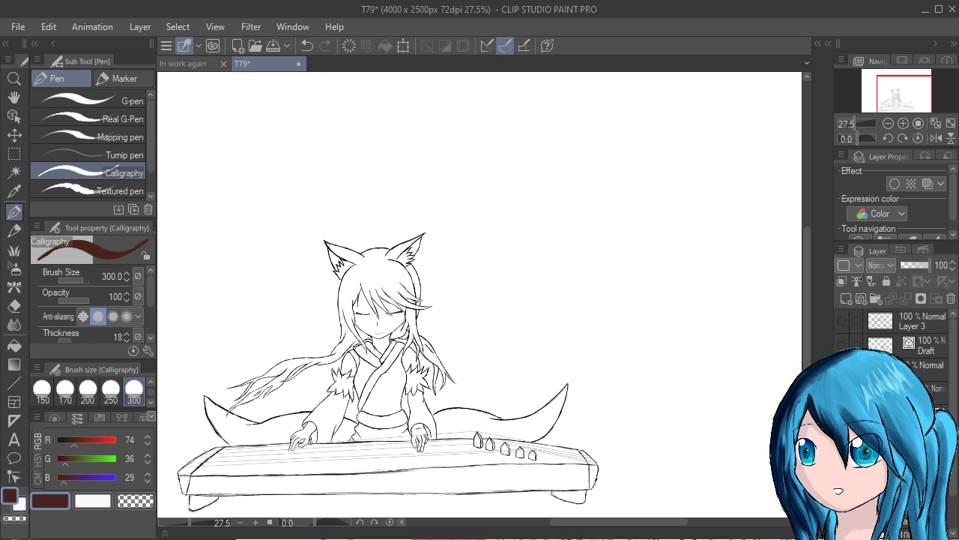
Select the raster layer beneath the line art for painting the instrument's colours
scroll(668, 436, "down", 1)
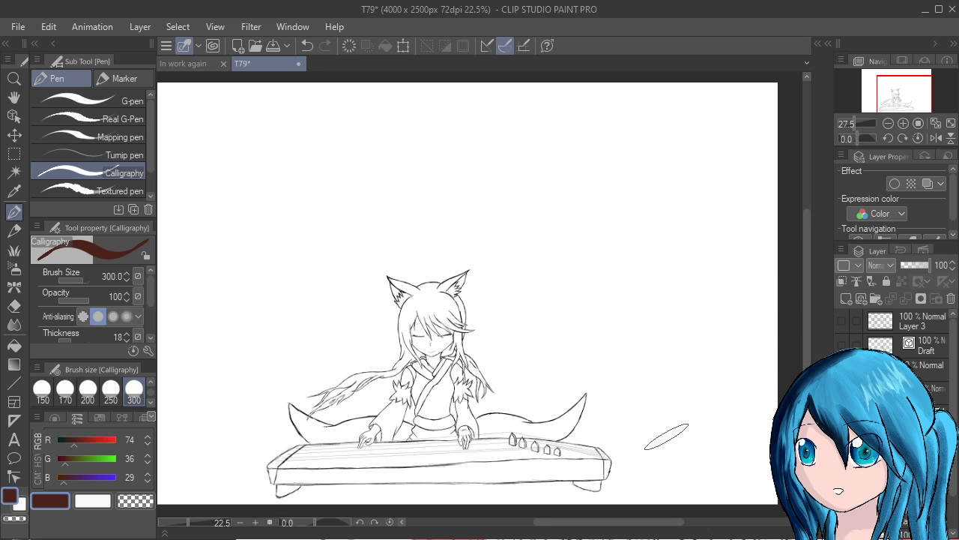
scroll(611, 427, "up", 2)
scroll(598, 420, "up", 1)
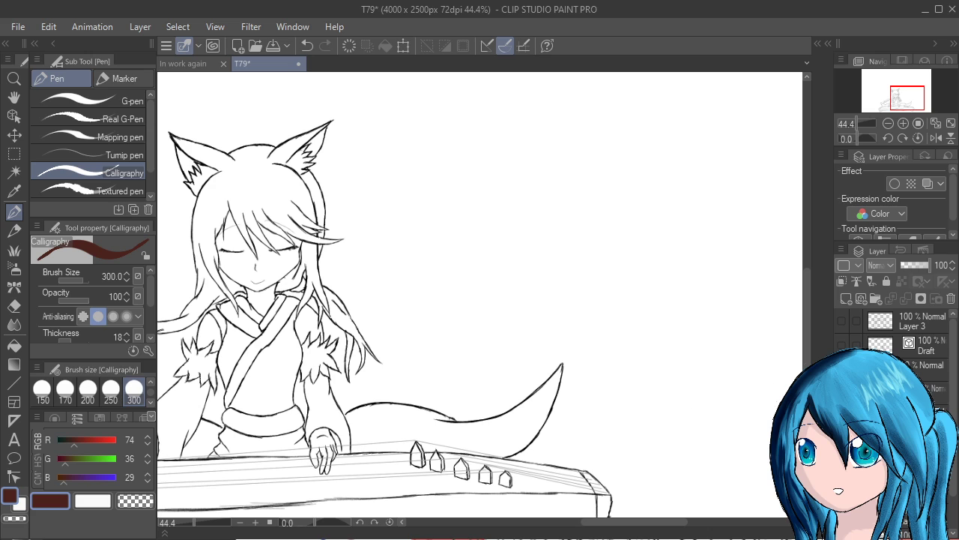
left_click(936, 391)
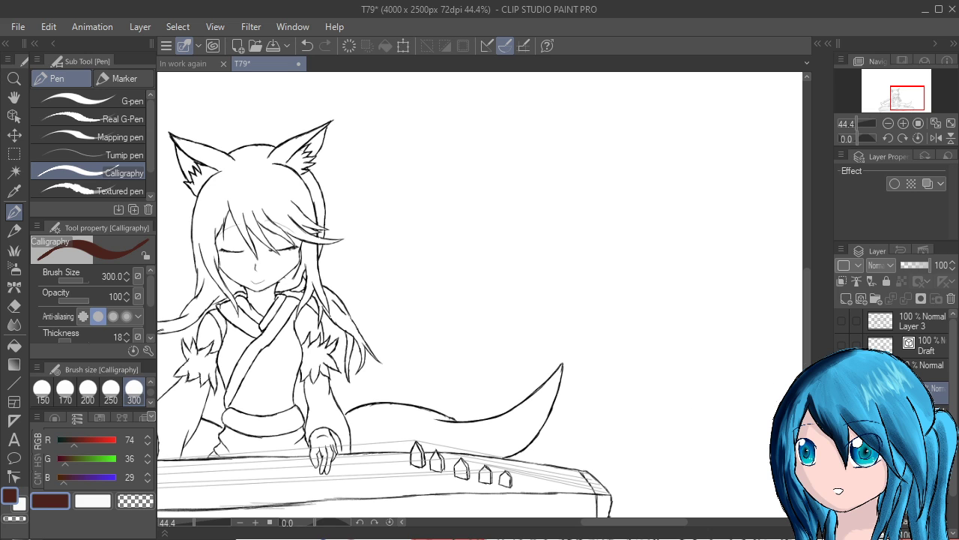
left_click(936, 438)
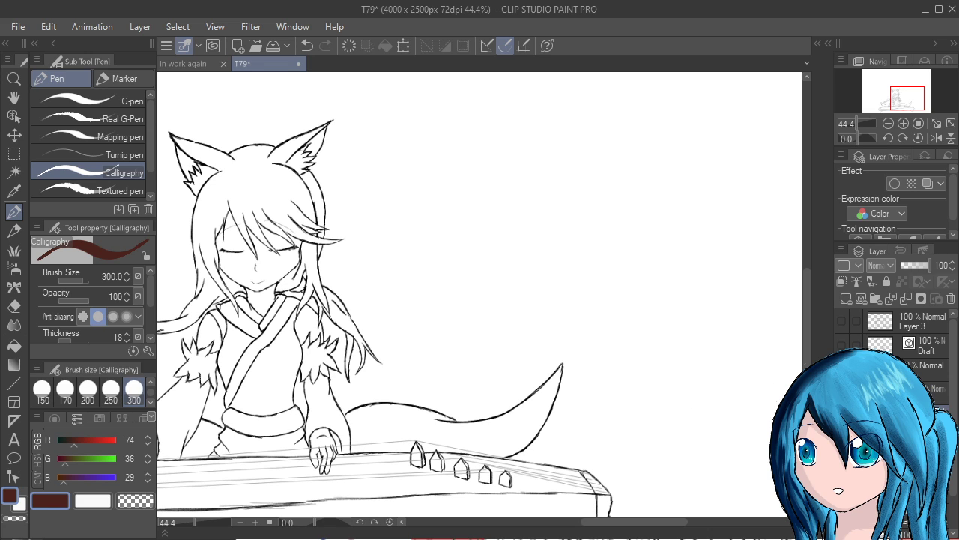
left_click(935, 461)
scroll(463, 380, "down", 2)
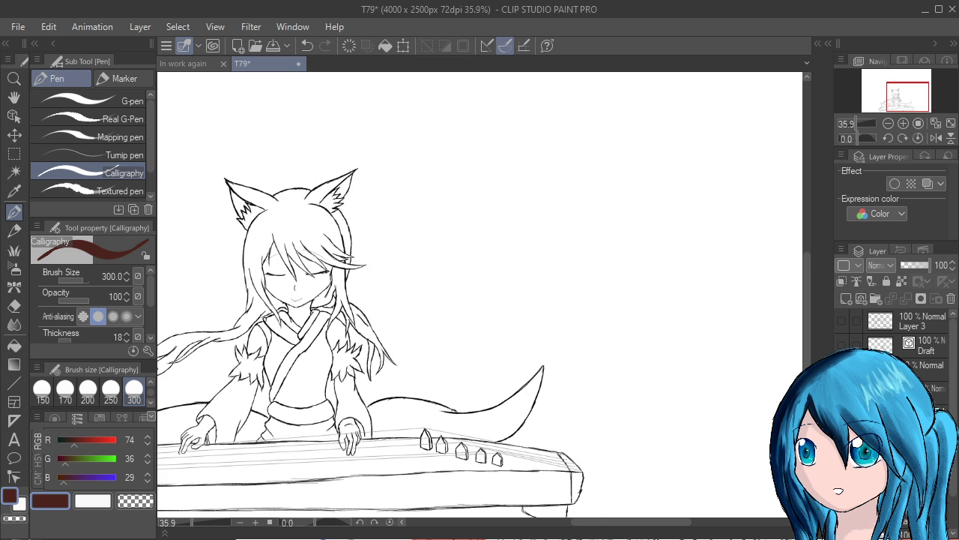
Switch to the Real G-Pen and set its brush size to 70 for colouring the instrument
left_click_drag(269, 396, 586, 340)
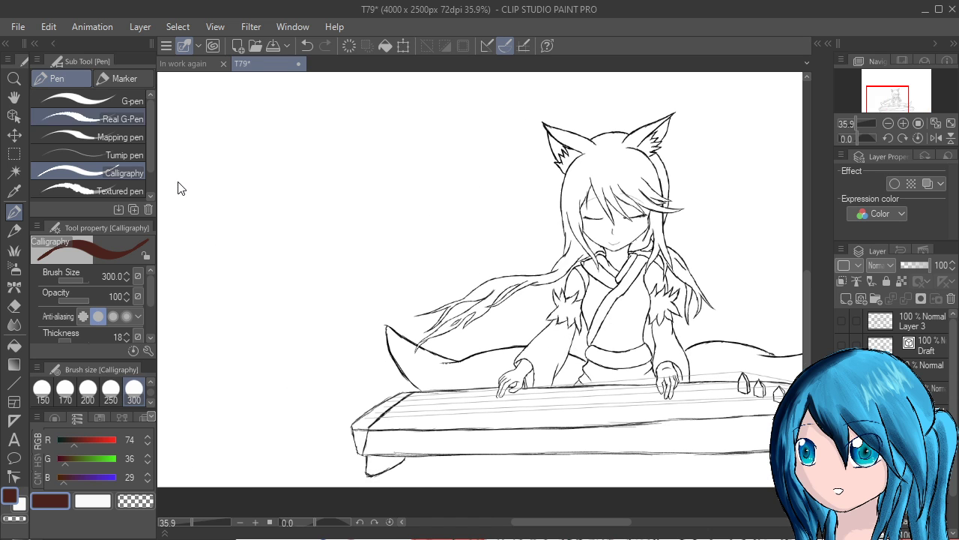
left_click(122, 100)
left_click(116, 118)
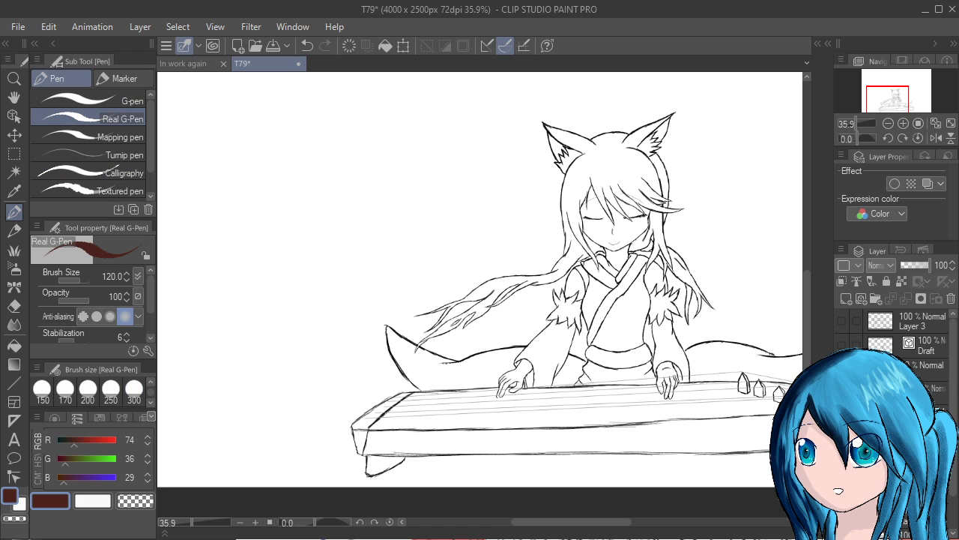
scroll(657, 431, "up", 1)
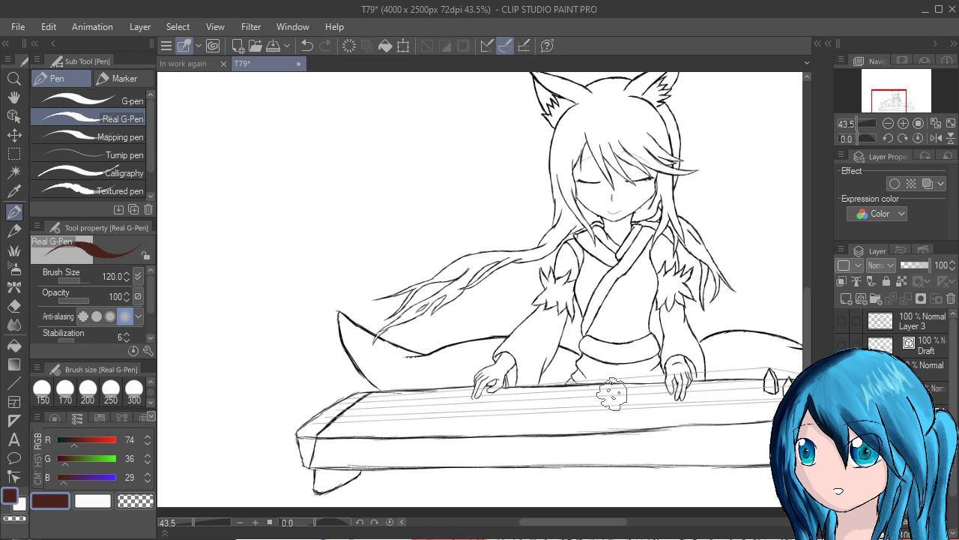
mouse_move(622, 417)
left_mouse_down()
mouse_move(562, 284)
mouse_move(374, 299)
left_mouse_up()
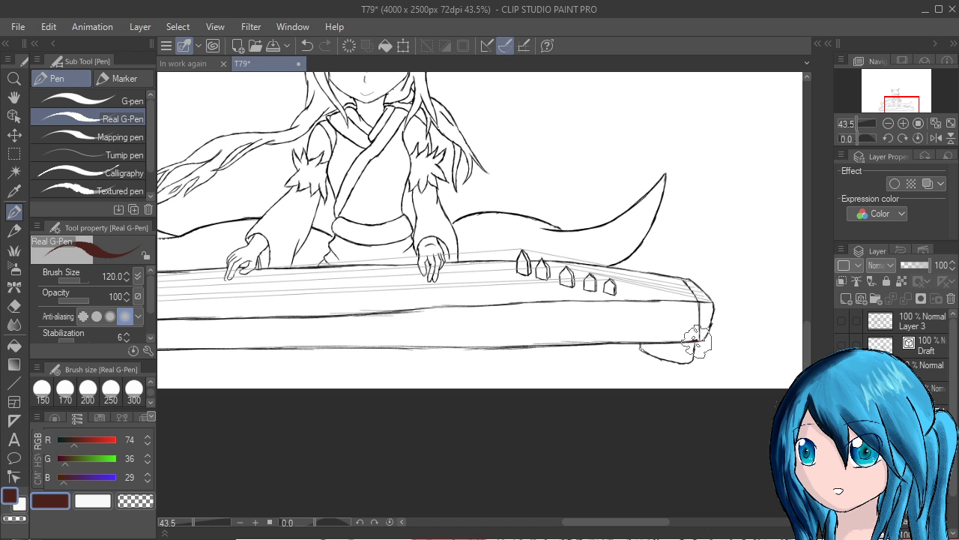
left_click_drag(698, 340, 653, 343)
scroll(669, 327, "up", 3)
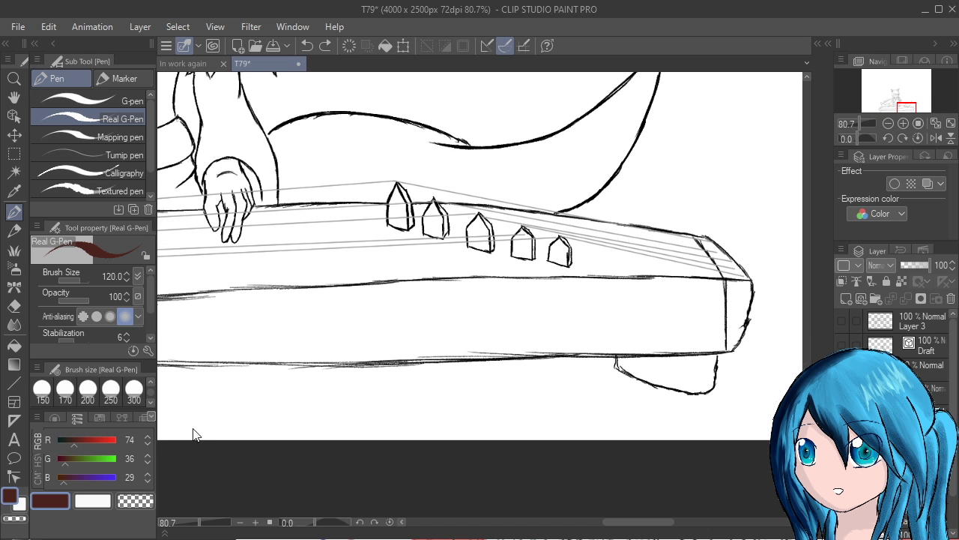
scroll(127, 389, "up", 1)
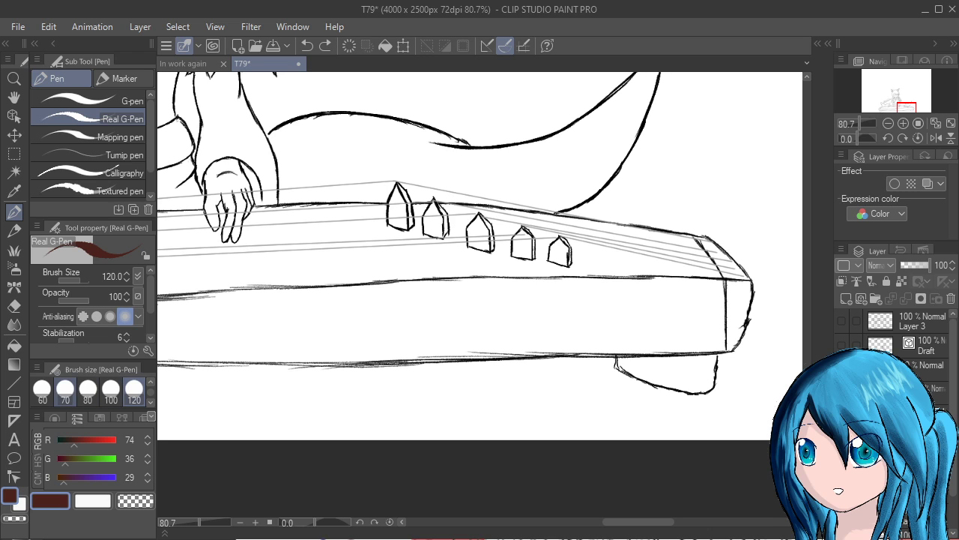
left_click(65, 389)
Trace the lower edge of the instrument's front face in dark brown, from the right foot toward the middle
mouse_move(727, 349)
left_mouse_down()
mouse_move(677, 352)
mouse_move(716, 351)
mouse_move(634, 353)
left_mouse_up()
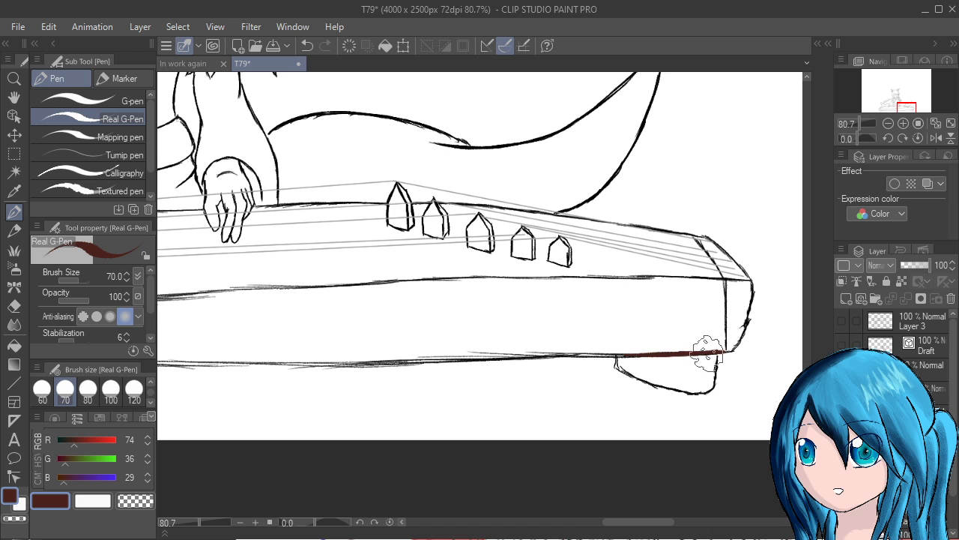
mouse_move(678, 348)
left_mouse_down()
mouse_move(634, 355)
mouse_move(719, 343)
left_mouse_up()
mouse_move(628, 356)
left_mouse_down()
mouse_move(608, 357)
mouse_move(664, 354)
mouse_move(520, 360)
mouse_move(627, 354)
left_mouse_up()
left_click_drag(443, 389, 581, 365)
mouse_move(691, 333)
left_mouse_down()
mouse_move(719, 333)
mouse_move(496, 339)
mouse_move(606, 335)
mouse_move(501, 339)
mouse_move(578, 332)
left_mouse_up()
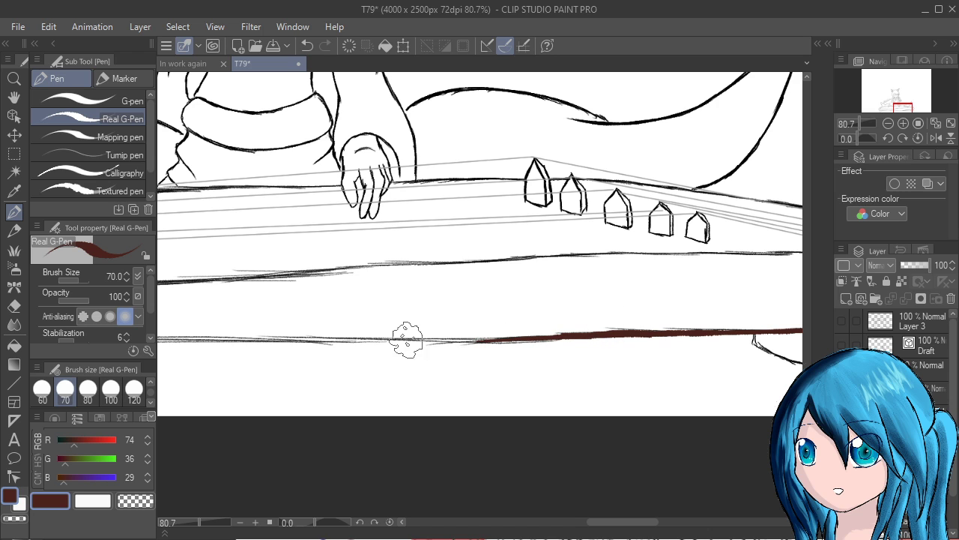
mouse_move(407, 336)
left_mouse_down()
mouse_move(509, 339)
mouse_move(480, 339)
left_mouse_up()
mouse_move(411, 353)
left_mouse_down()
mouse_move(506, 349)
mouse_move(487, 336)
mouse_move(415, 336)
mouse_move(464, 337)
mouse_move(443, 336)
left_mouse_up()
Undo an uneven stroke near the middle of the lower edge and extend the brown line farther left
left_click_drag(572, 515, 730, 536)
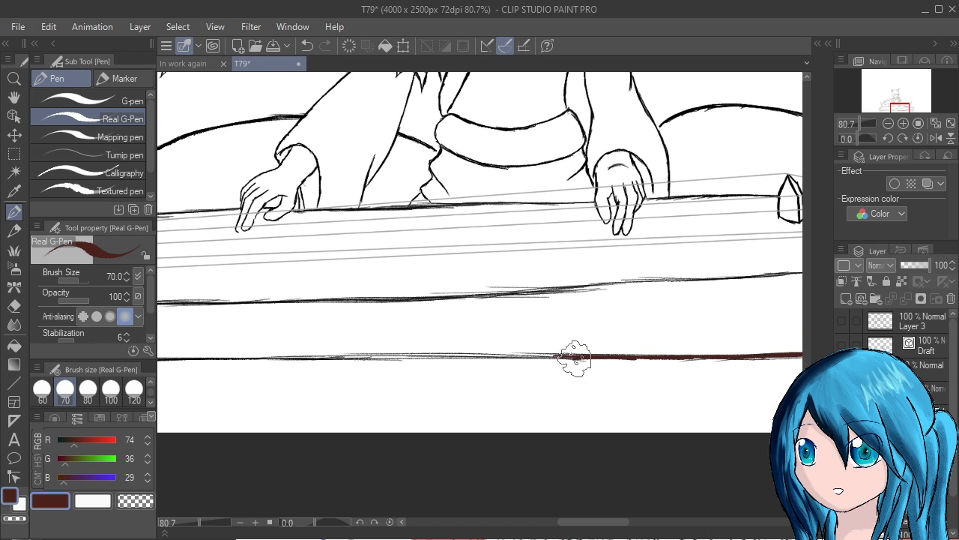
mouse_move(574, 359)
left_mouse_down()
mouse_move(602, 356)
mouse_move(535, 350)
mouse_move(561, 343)
mouse_move(572, 358)
mouse_move(475, 358)
mouse_move(580, 360)
left_mouse_up()
key("ctrl+z")
scroll(628, 365, "left", 2)
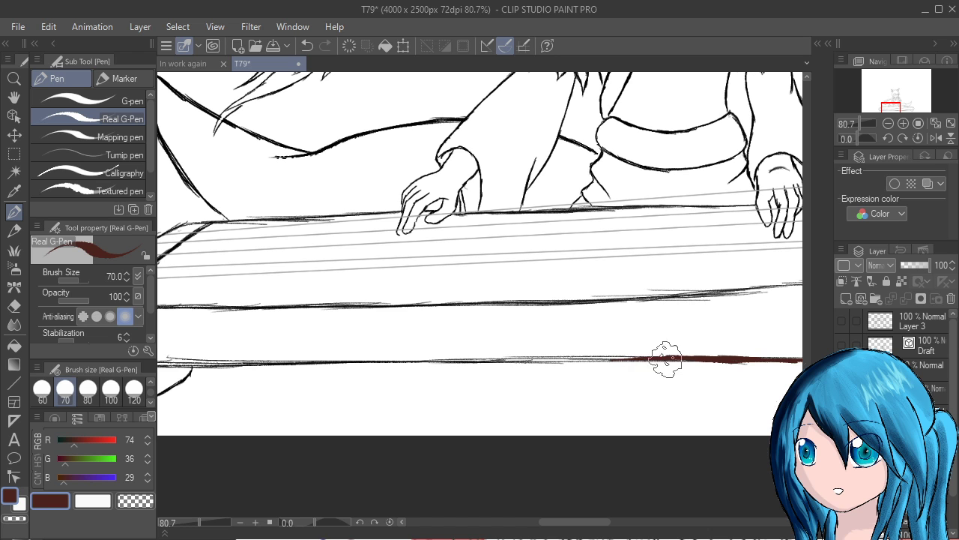
mouse_move(667, 358)
left_mouse_down()
mouse_move(537, 353)
mouse_move(563, 358)
mouse_move(415, 365)
left_mouse_up()
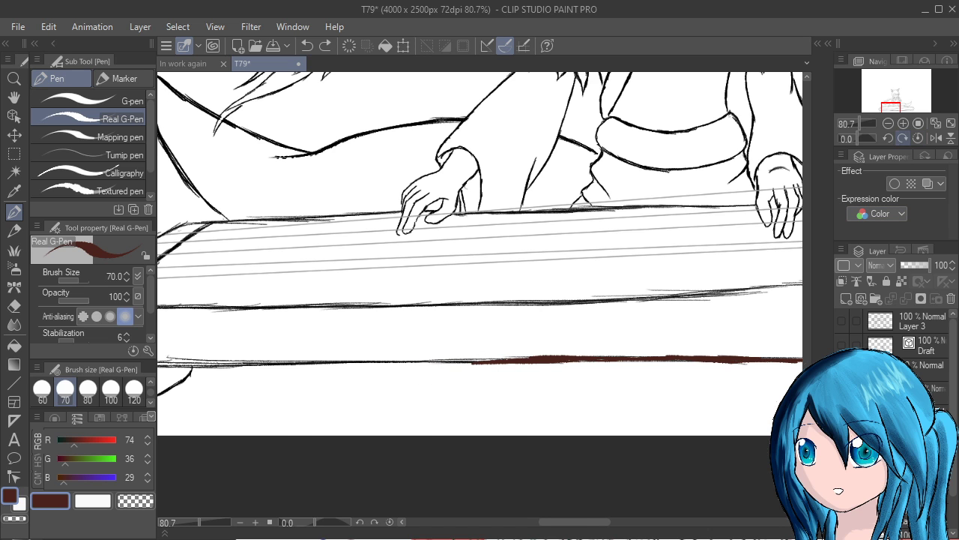
Continue the brown lower-edge line with overlapping strokes below the musician's plucking hand, heading for the left foot
left_click(903, 138)
left_click(889, 138)
left_click(888, 138)
left_click(888, 138)
left_click(888, 138)
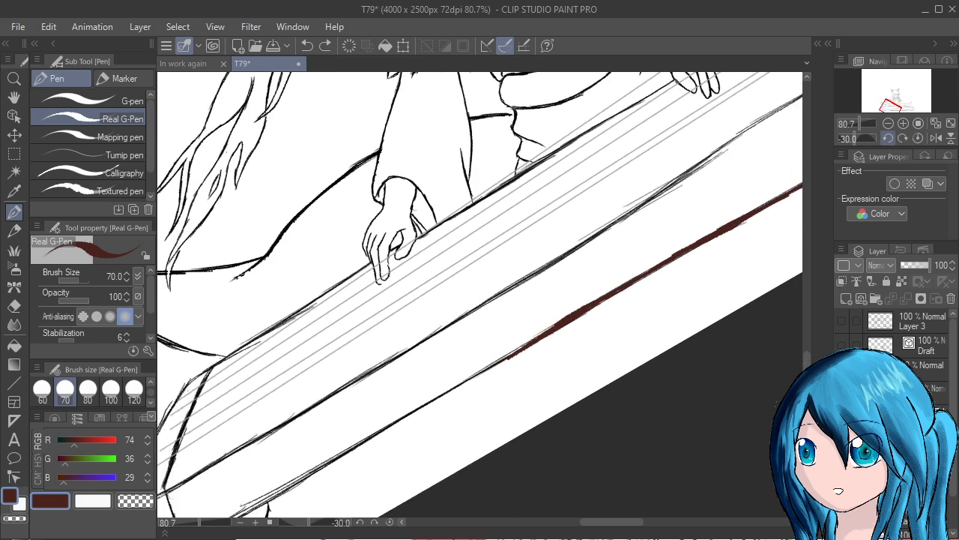
left_click(888, 138)
left_click(888, 137)
left_click(888, 138)
left_click(889, 138)
mouse_move(551, 341)
left_mouse_down()
mouse_move(527, 201)
mouse_move(509, 179)
left_mouse_up()
left_click_drag(523, 109, 503, 146)
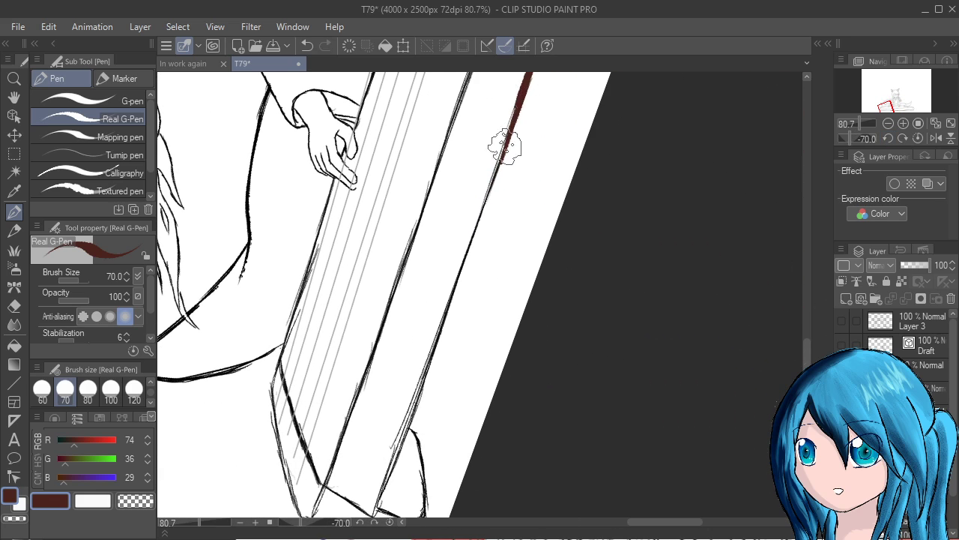
left_click_drag(520, 107, 476, 217)
left_click_drag(504, 152, 462, 262)
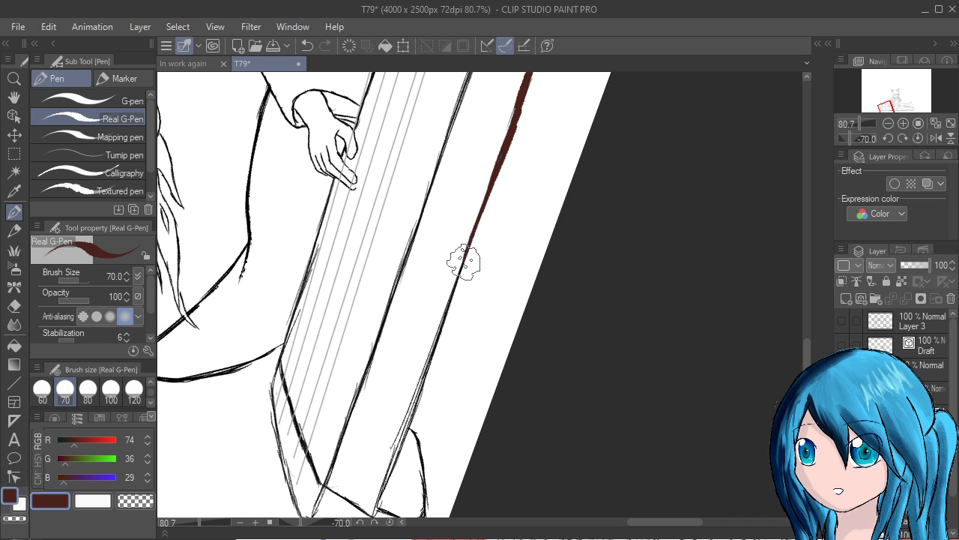
left_click_drag(498, 170, 456, 275)
Lower the line art's opacity to 36% and reselect the raster layer used for the brown colour
left_click_drag(680, 488, 718, 383)
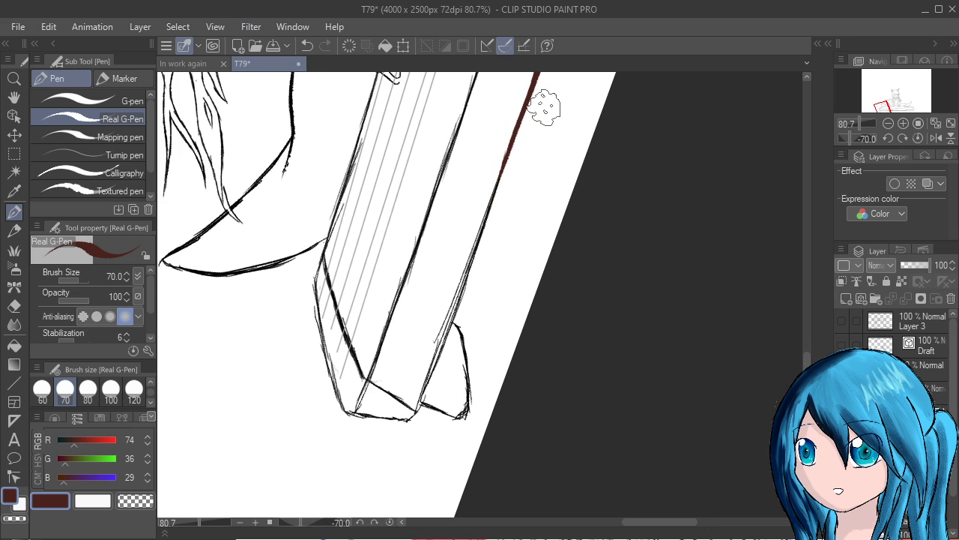
left_click(912, 488)
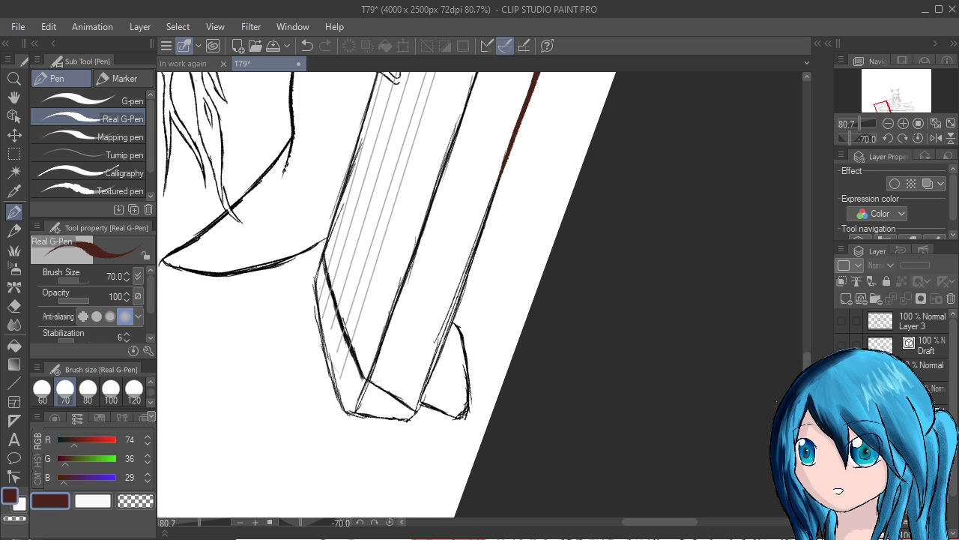
left_click(912, 480)
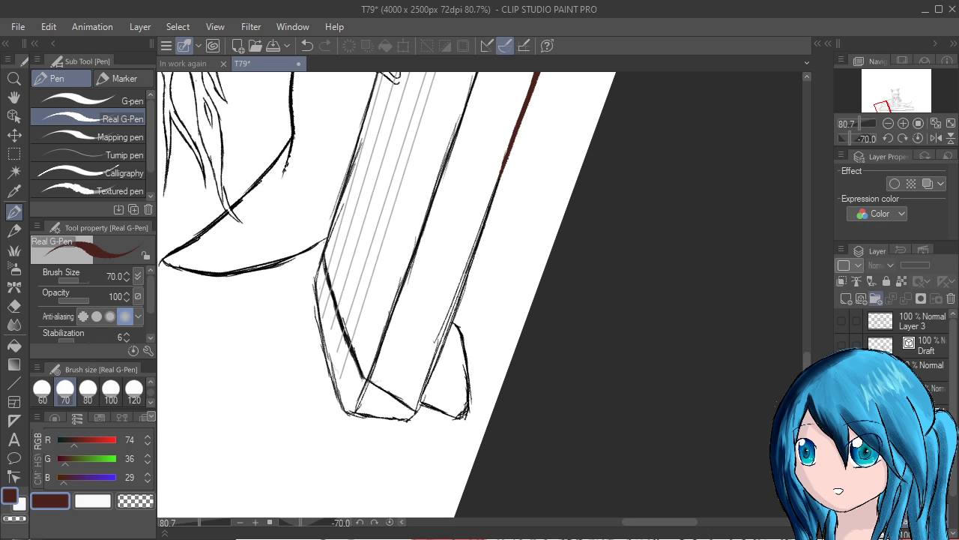
left_click(912, 480)
left_click(911, 480)
left_click_drag(924, 265, 914, 265)
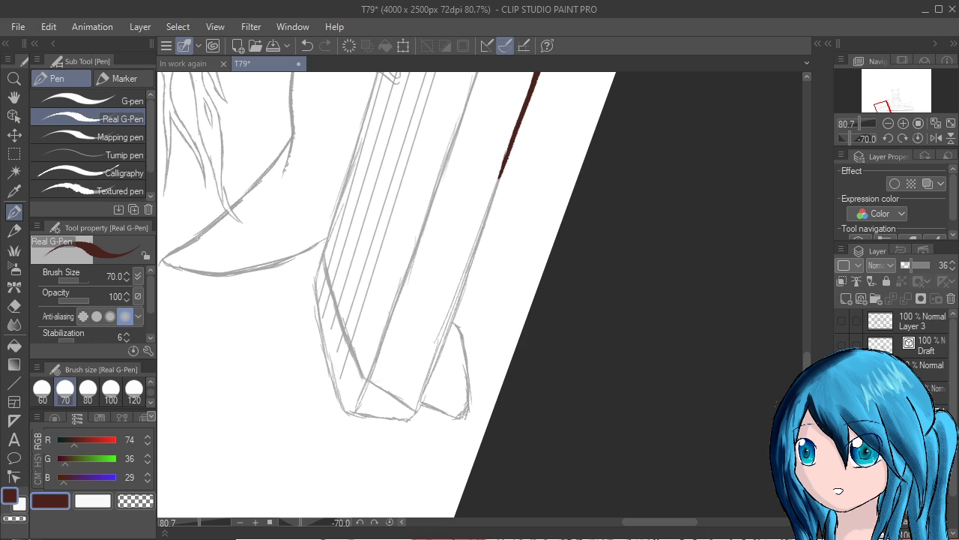
left_click(899, 434)
left_click(842, 435)
left_click(841, 435)
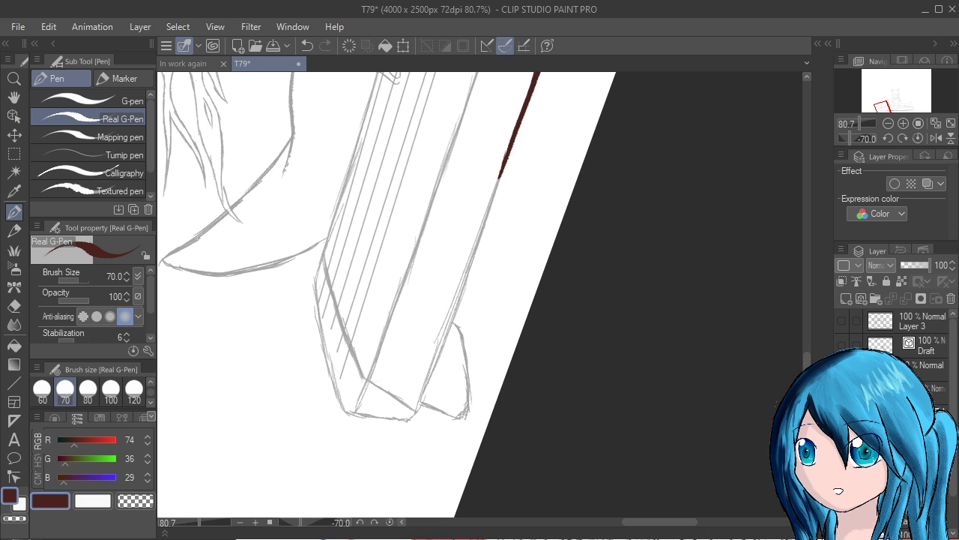
Undo the trial strokes at the brown line's loose end and extend the line farther toward the left foot
key("ctrl+z")
key("ctrl+y")
left_click_drag(510, 156, 494, 193)
key("ctrl+z")
key("ctrl+z")
left_click_drag(507, 154, 484, 232)
left_click_drag(507, 163, 477, 250)
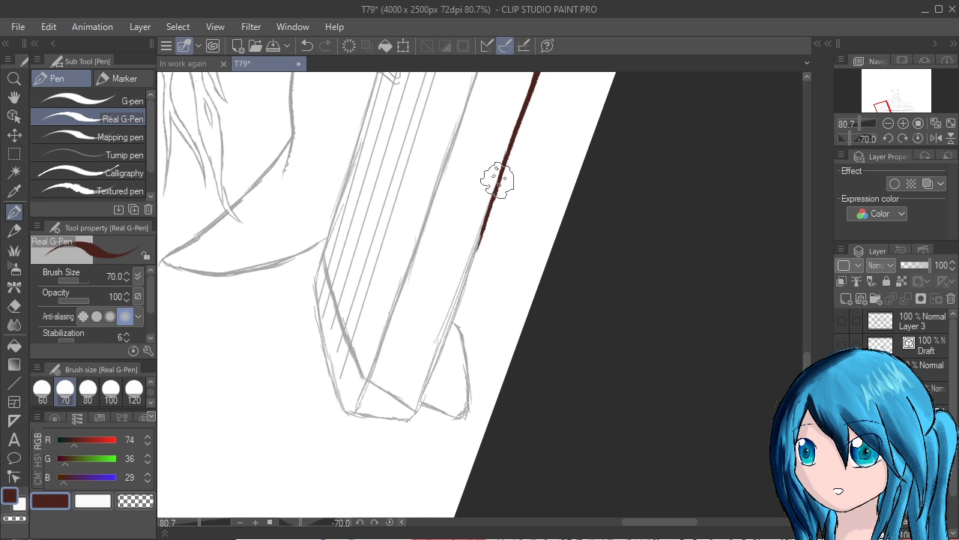
Undo the split stroke end and redraw the brown line as one clean edge up to the left foot
left_click_drag(497, 181, 460, 303)
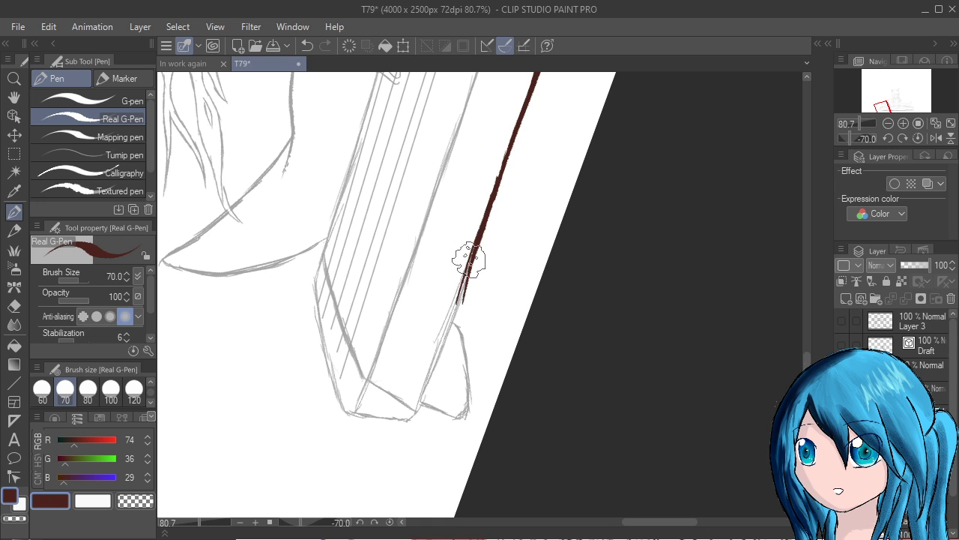
key("ctrl+z")
key("ctrl+z")
left_click_drag(495, 195, 459, 297)
left_click_drag(485, 218, 456, 299)
left_click_drag(478, 234, 450, 310)
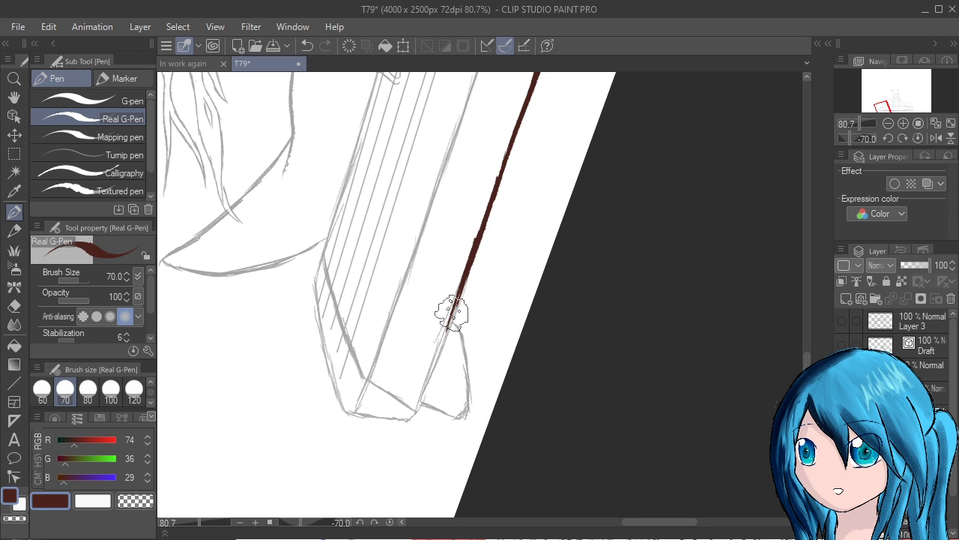
Carry the brown line along the top of the left foot to the front face's lower left corner
left_click_drag(464, 270, 439, 333)
left_click_drag(467, 273, 448, 324)
left_click_drag(457, 294, 442, 339)
left_click_drag(463, 275, 440, 347)
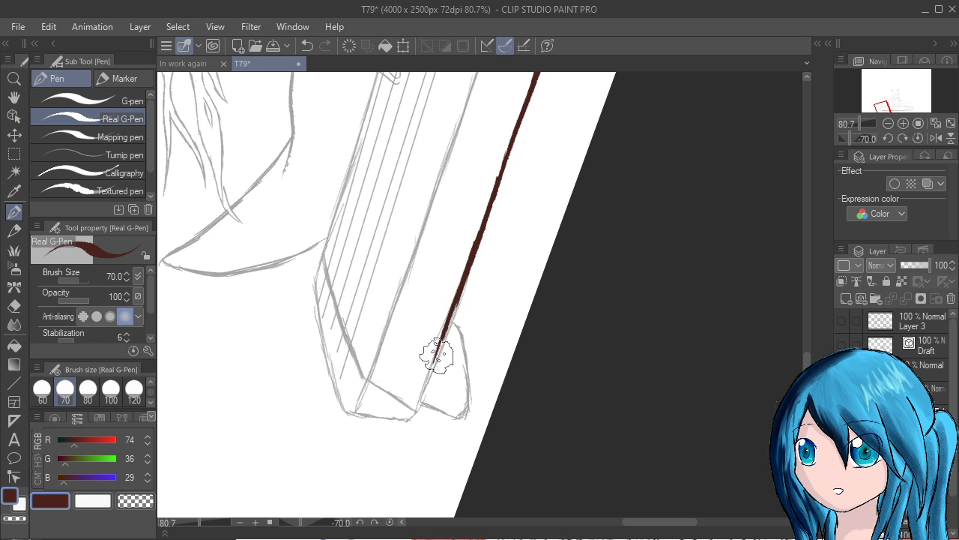
mouse_move(450, 310)
left_mouse_down()
mouse_move(425, 388)
mouse_move(454, 301)
mouse_move(428, 365)
left_mouse_up()
left_click_drag(444, 327, 424, 404)
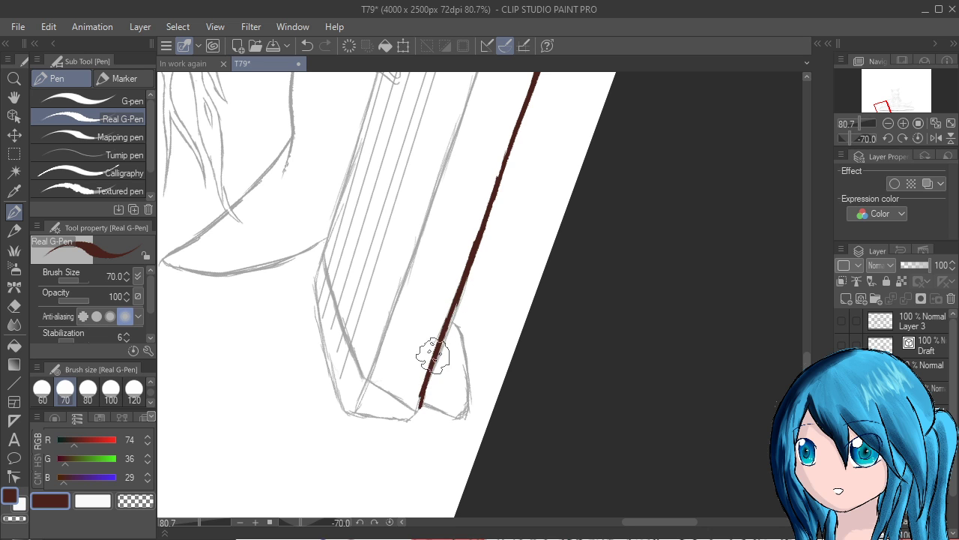
left_click_drag(435, 353, 418, 408)
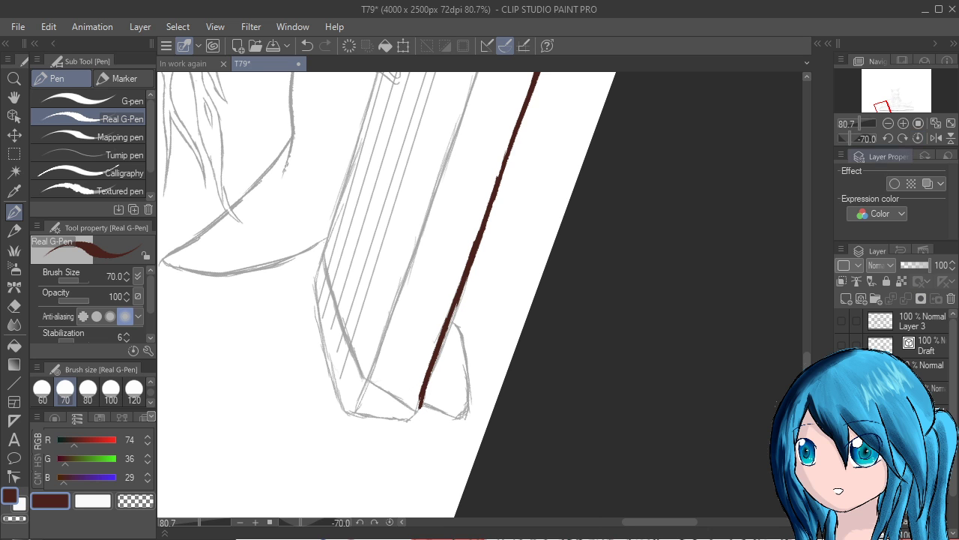
Thicken the thin middle section of the brown lower-edge line with overlapping strokes
left_click_drag(600, 105, 413, 369)
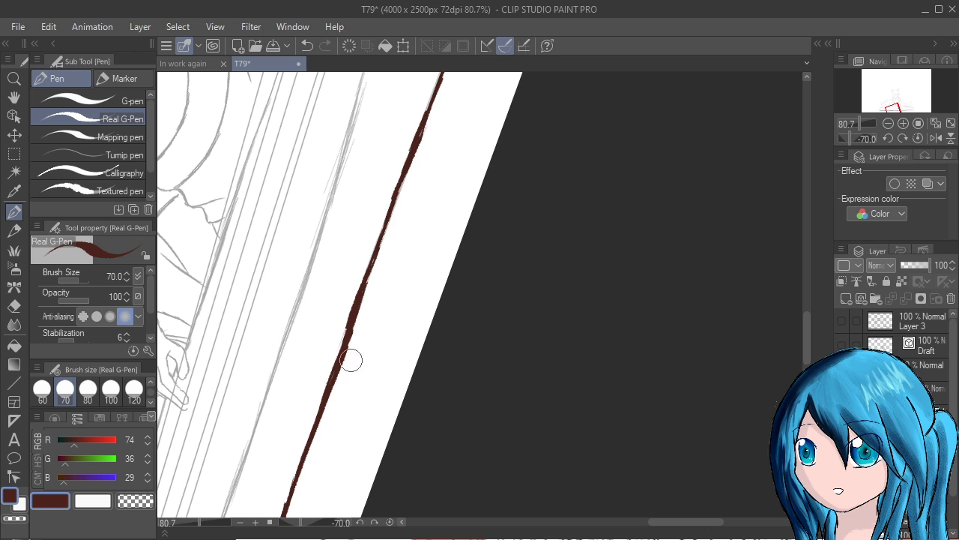
mouse_move(400, 158)
left_mouse_down()
mouse_move(407, 154)
mouse_move(407, 172)
mouse_move(375, 263)
left_mouse_up()
left_click_drag(387, 210, 360, 304)
Trace the short edge at the right end of the instrument's front face in dark brown
left_click_drag(518, 510, 614, 296)
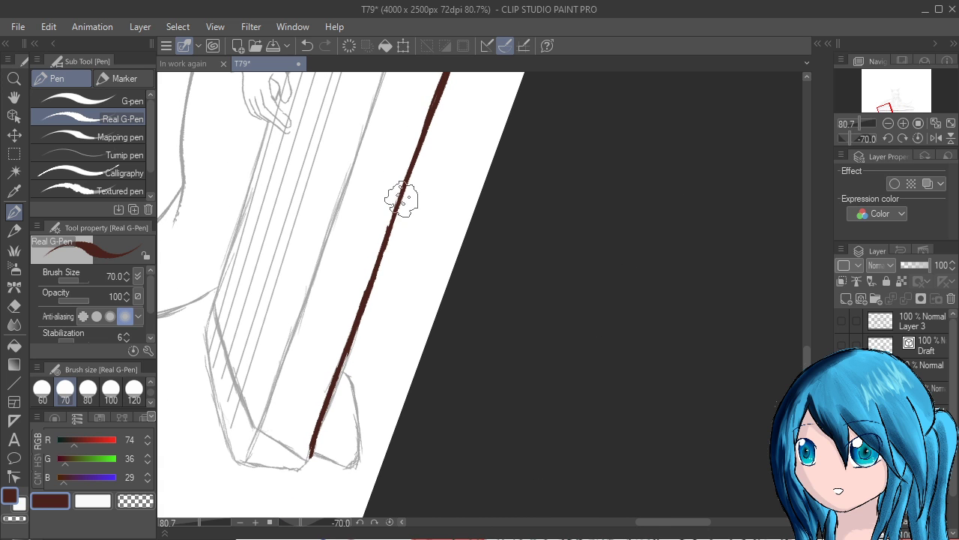
mouse_move(621, 236)
left_mouse_down()
mouse_move(629, 268)
mouse_move(608, 460)
mouse_move(572, 501)
mouse_move(592, 392)
mouse_move(625, 304)
mouse_move(609, 366)
left_mouse_up()
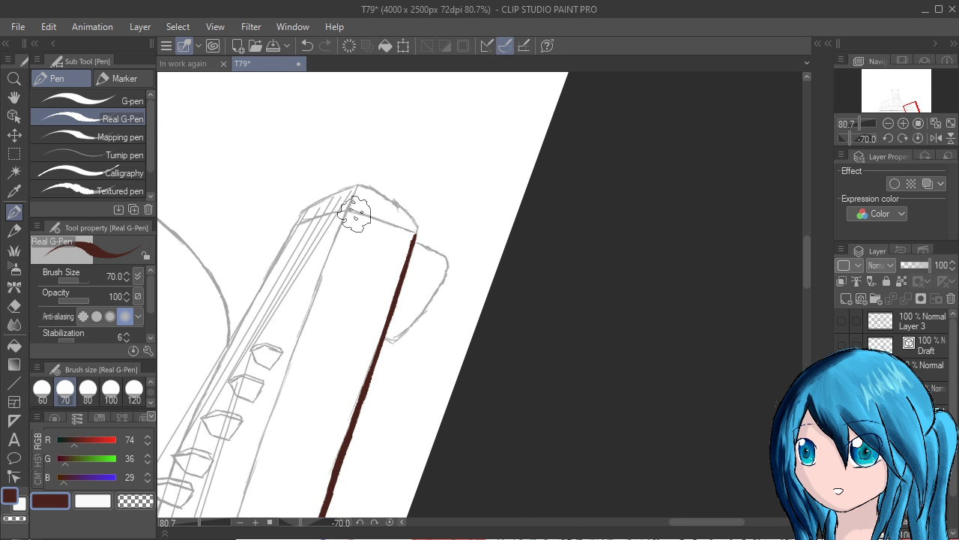
left_click_drag(350, 210, 418, 233)
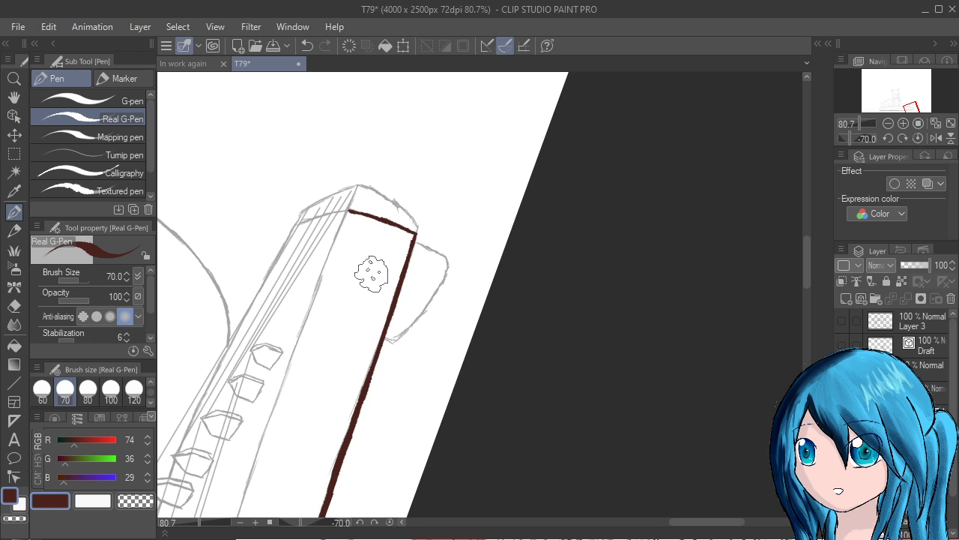
left_click_drag(523, 494, 570, 367)
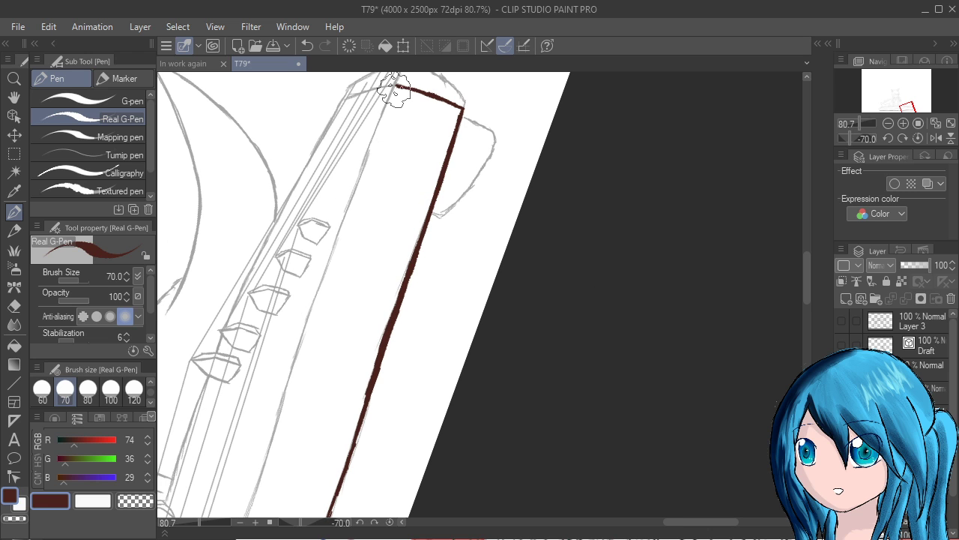
Begin the upper edge of the instrument's front face in dark brown from its right corner towards the pegs
left_click_drag(395, 88, 354, 194)
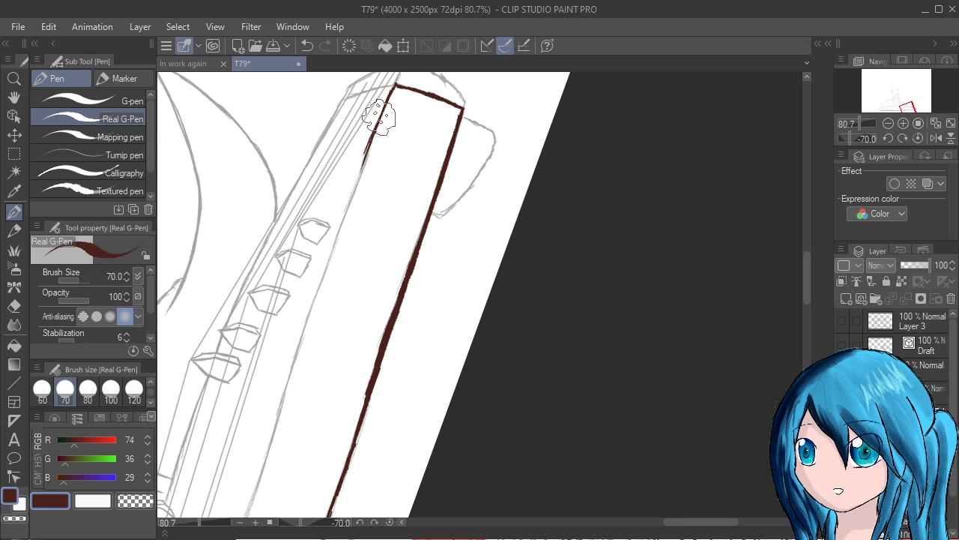
left_click_drag(383, 109, 356, 190)
left_click_drag(370, 127, 342, 233)
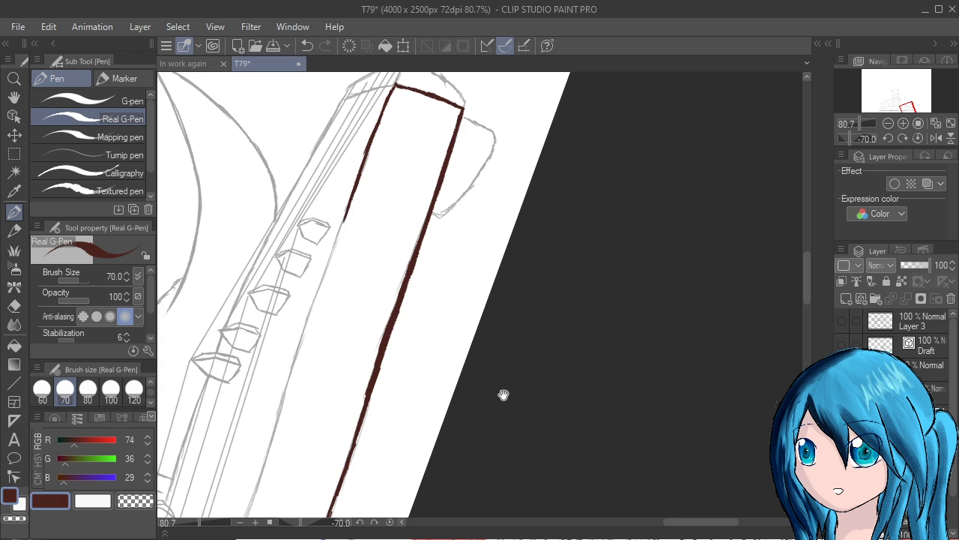
Undo the split stroke end on the front face's upper edge and redraw it cleanly below the first pegs
left_click_drag(504, 395, 539, 318)
left_click_drag(392, 109, 353, 206)
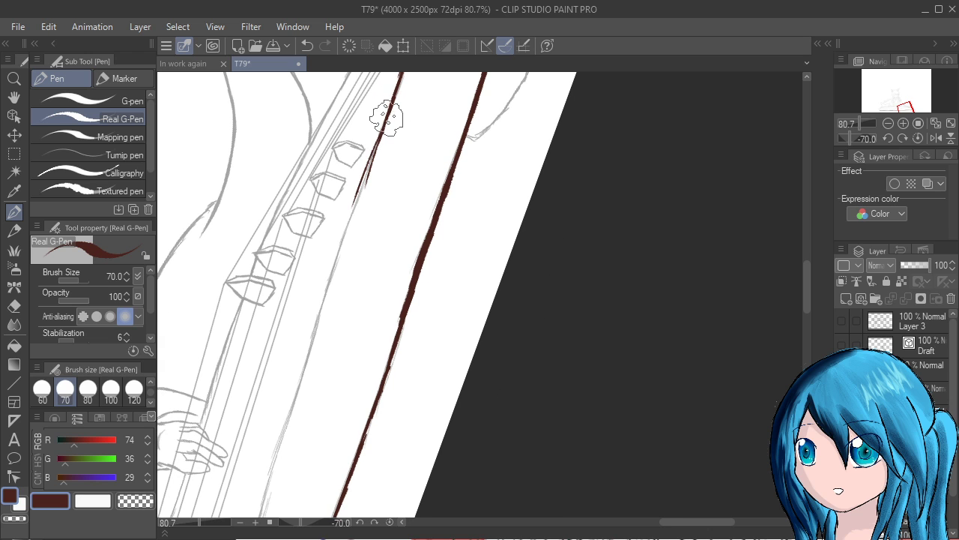
key("ctrl+z")
left_click_drag(384, 129, 358, 200)
left_click_drag(530, 366, 558, 306)
left_click_drag(587, 258, 536, 342)
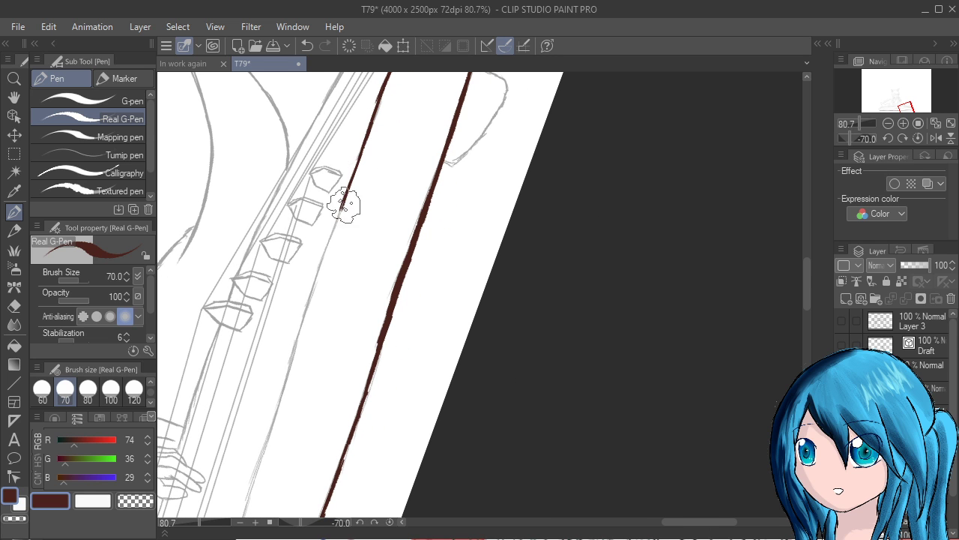
Extend the brown upper-edge line of the front face past the remaining pegs to below the musician's hand nearest them
left_click_drag(353, 179, 326, 248)
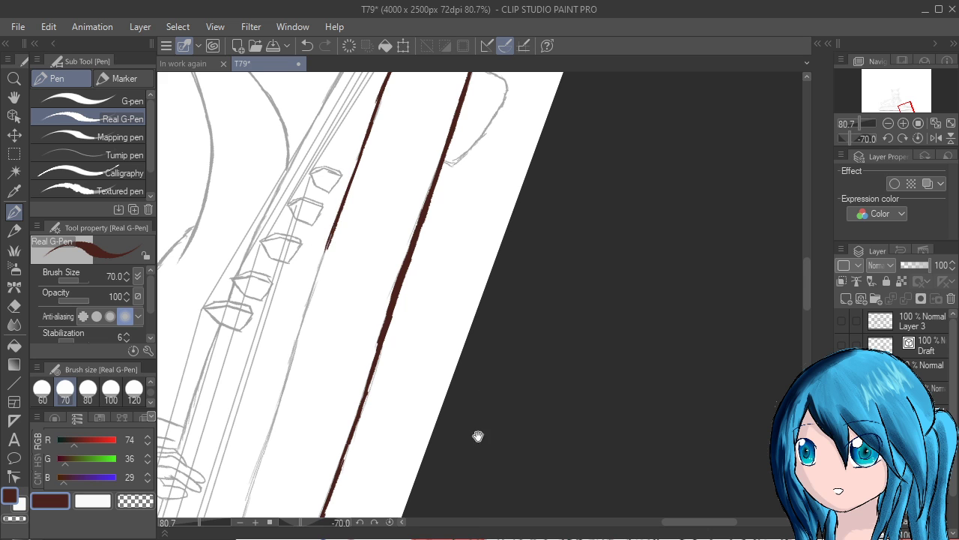
left_click_drag(478, 437, 501, 362)
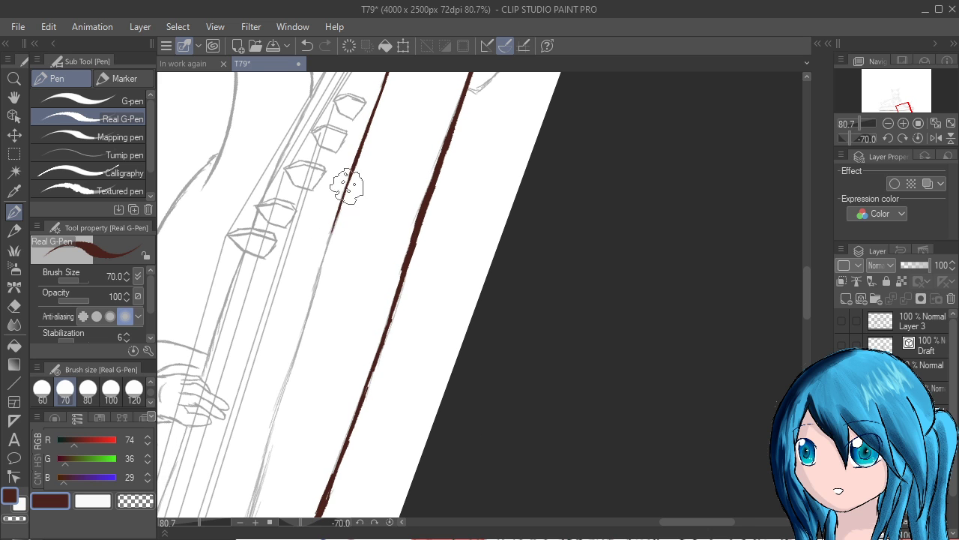
left_click_drag(346, 186, 328, 248)
left_click_drag(480, 445, 505, 362)
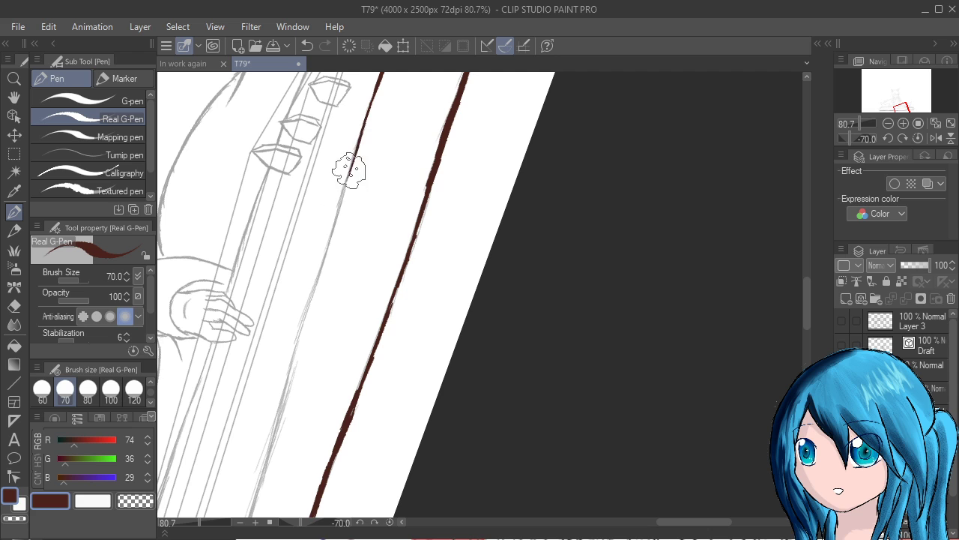
left_click_drag(357, 131, 330, 233)
left_click_drag(353, 155, 324, 258)
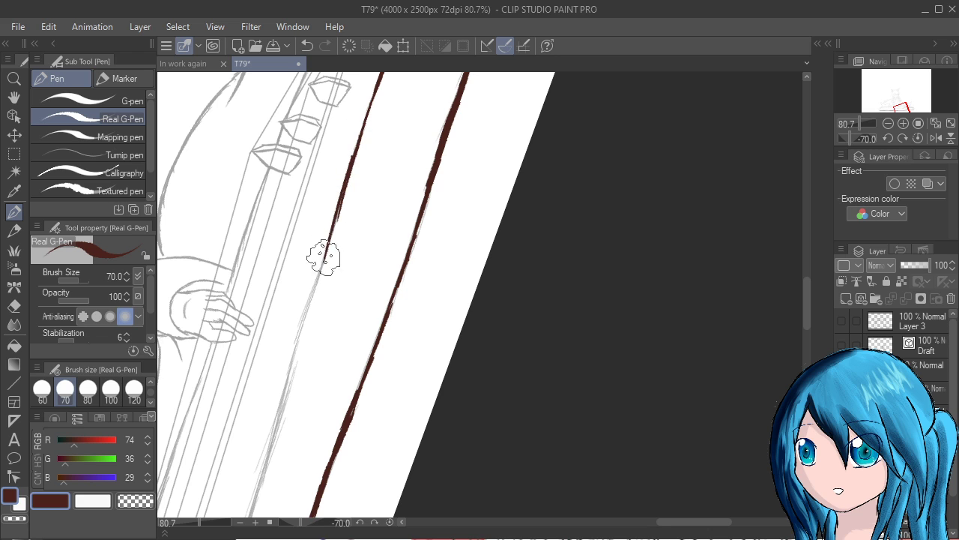
left_click_drag(332, 226, 323, 260)
left_click_drag(475, 434, 508, 332)
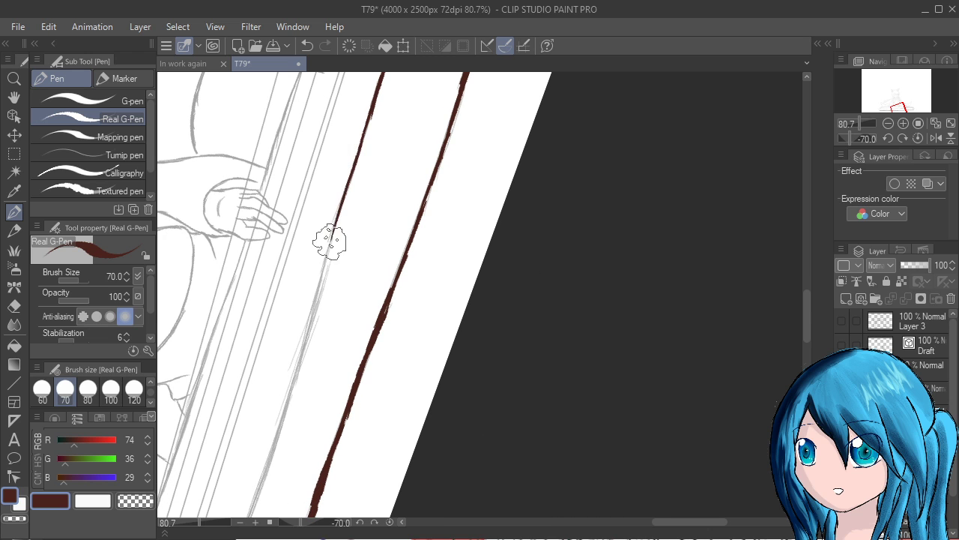
Continue the brown upper-edge line of the front face from the hand near the pegs to beyond the other hand
left_click_drag(329, 246, 352, 141)
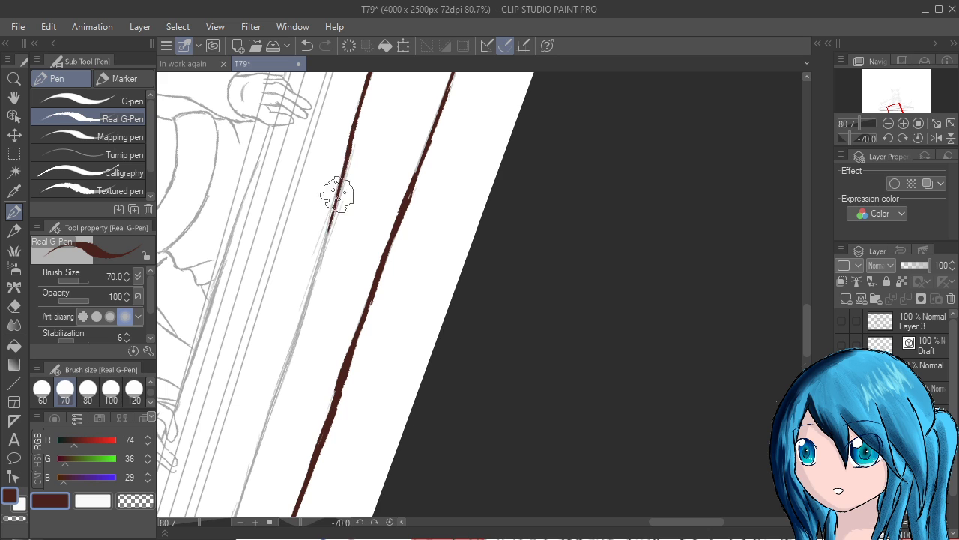
left_click_drag(480, 454, 508, 351)
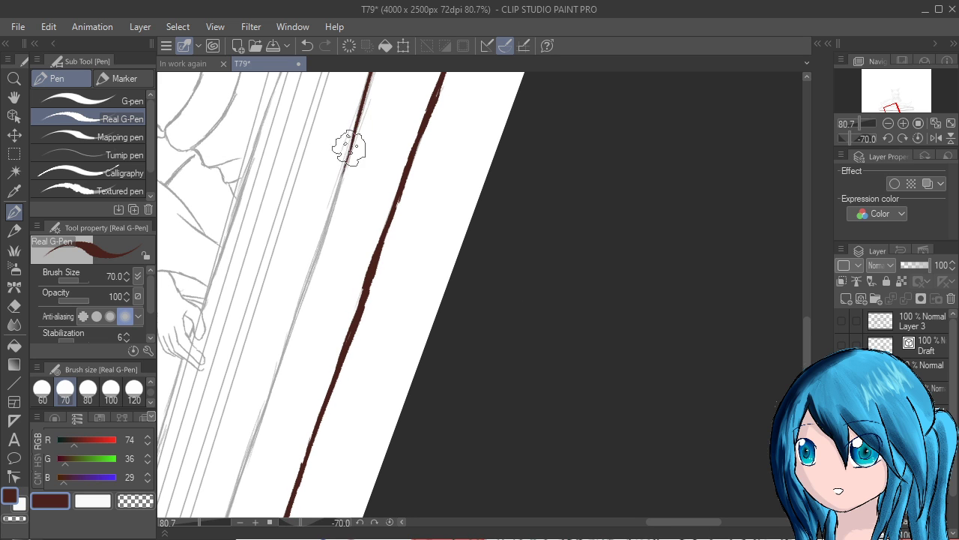
left_click_drag(480, 395, 500, 328)
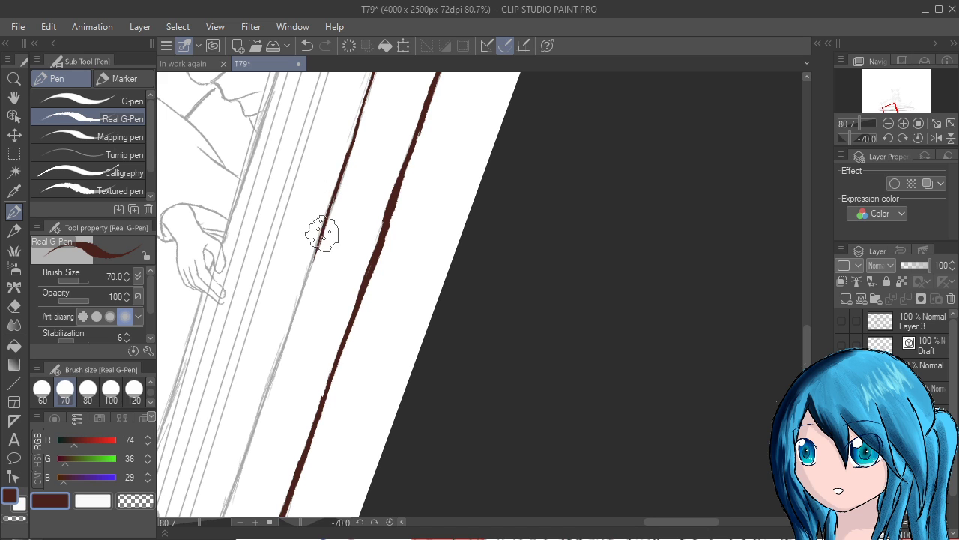
left_click_drag(454, 494, 505, 350)
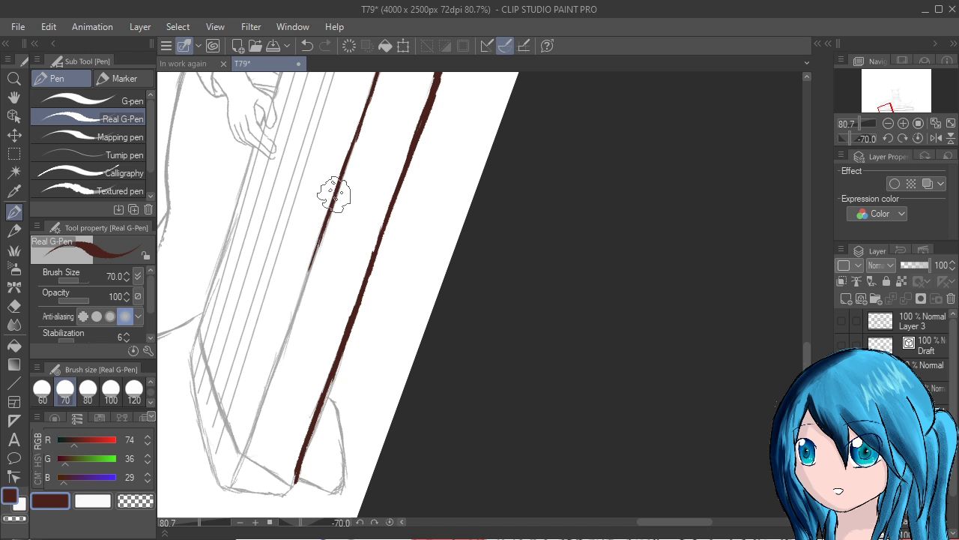
scroll(499, 374, "down", 2)
scroll(499, 375, "down", 2)
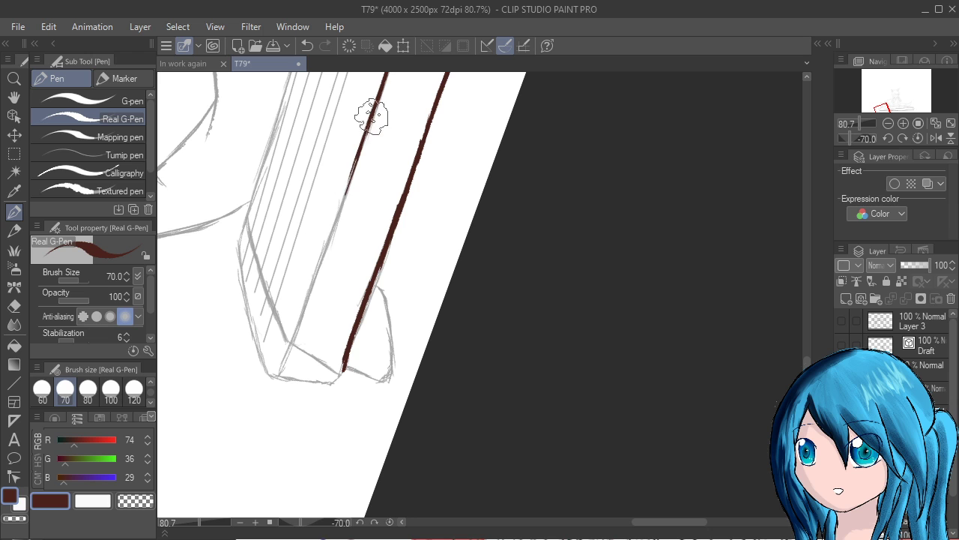
Finish the brown upper-edge line with overlapping strokes down to the front face's upper left corner
left_click_drag(360, 150, 334, 230)
left_click_drag(344, 185, 326, 244)
left_click_drag(338, 206, 319, 278)
mouse_move(335, 218)
left_mouse_down()
mouse_move(325, 252)
mouse_move(334, 212)
mouse_move(308, 298)
left_mouse_up()
left_click_drag(326, 240, 302, 312)
left_click_drag(322, 257, 297, 328)
left_click_drag(311, 285, 291, 339)
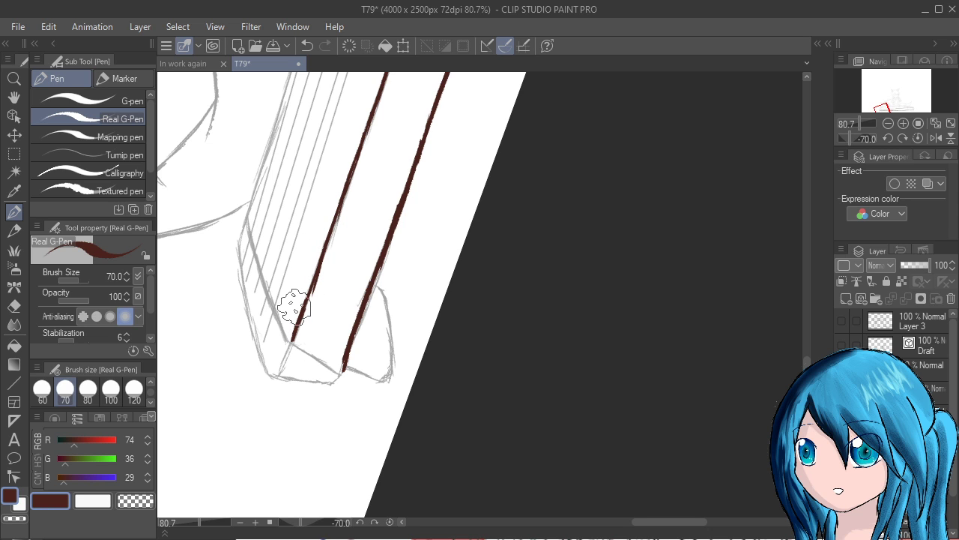
Close the left end of the instrument's front face with a short dark brown edge between its two corners
left_click_drag(552, 392, 532, 422)
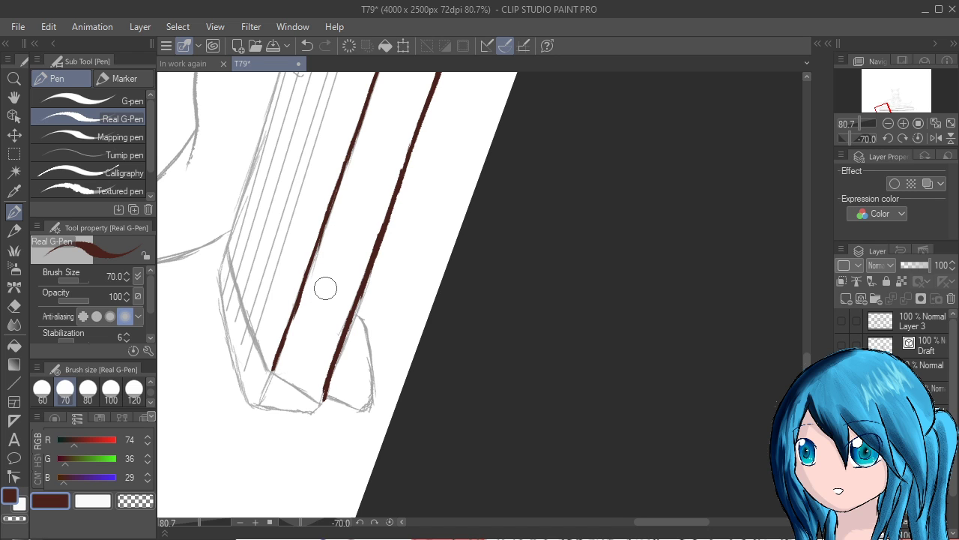
left_click(918, 138)
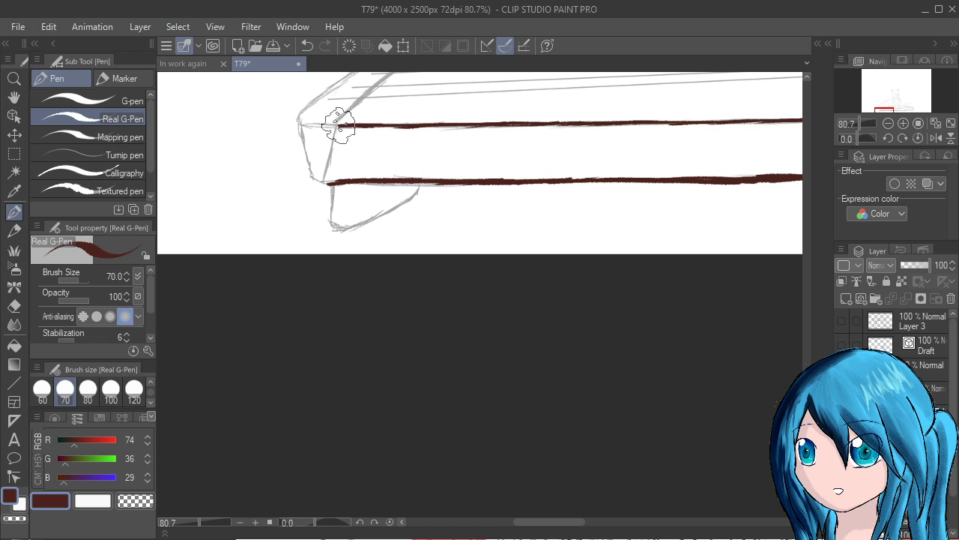
left_click_drag(338, 125, 332, 152)
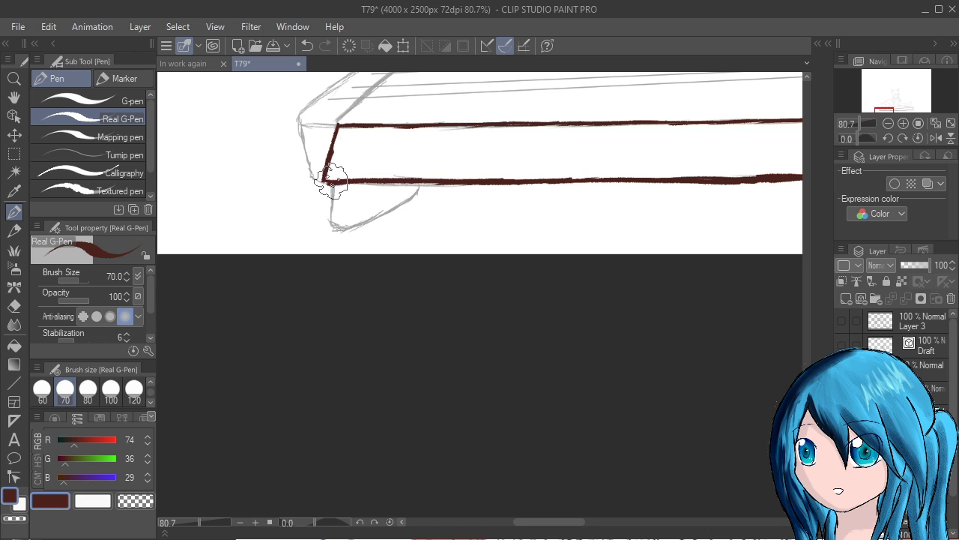
Trace the slanted left edge of the instrument's top surface in dark brown up to the back corner
mouse_move(777, 421)
left_mouse_down()
mouse_move(760, 426)
mouse_move(688, 534)
left_mouse_up()
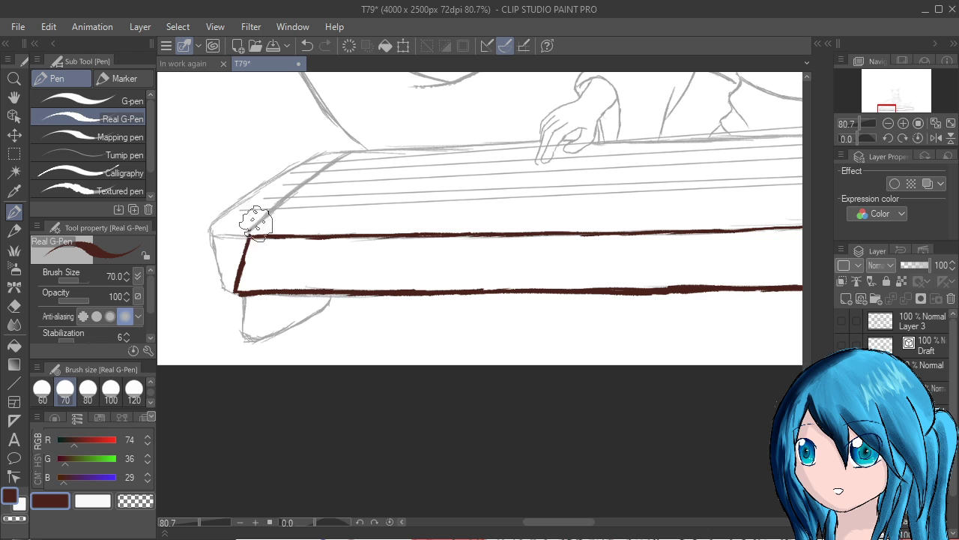
mouse_move(251, 234)
left_mouse_down()
mouse_move(255, 216)
mouse_move(339, 154)
left_mouse_up()
left_click_drag(303, 182, 338, 150)
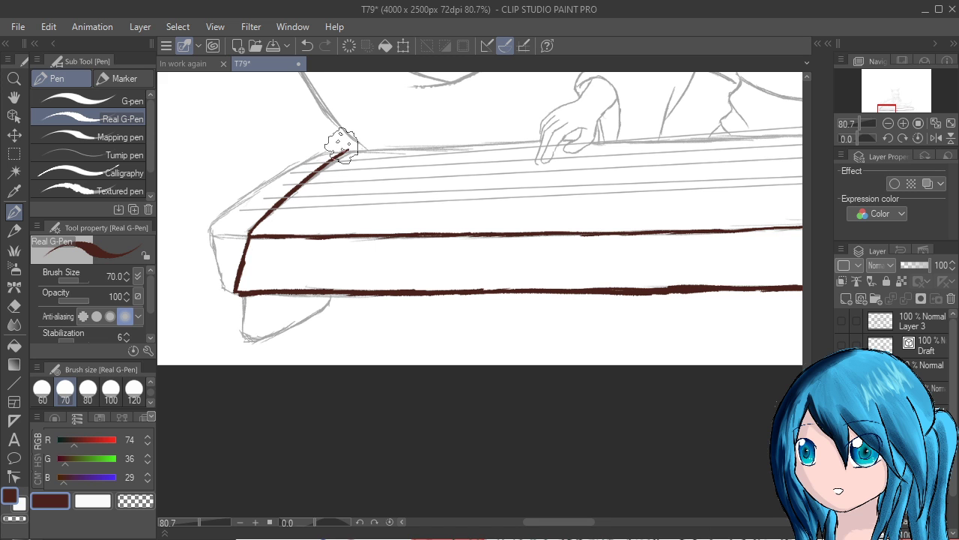
Trace the slanted right edge of the instrument's top surface in dark brown, from the back corner to the front face
left_click_drag(677, 287, 428, 401)
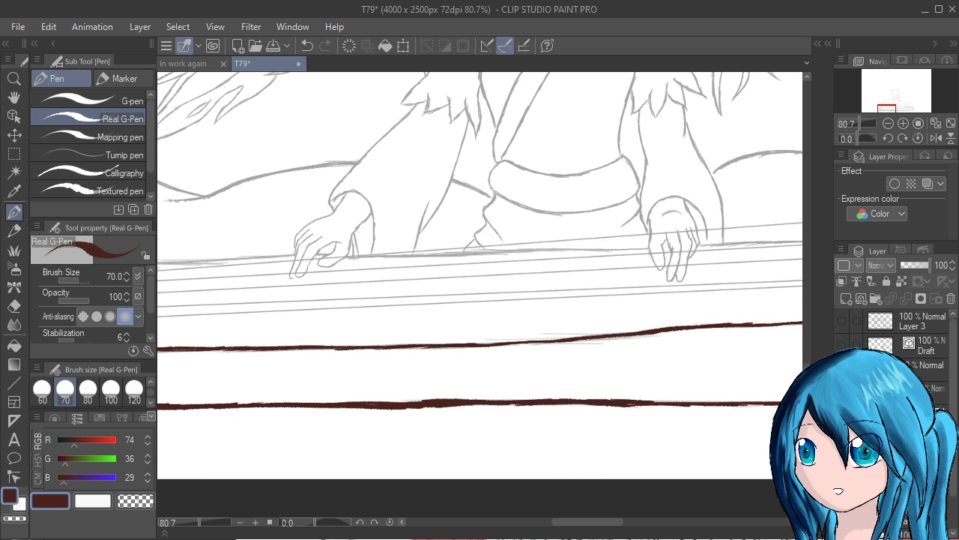
left_click_drag(600, 299, 413, 315)
left_click_drag(758, 371, 584, 363)
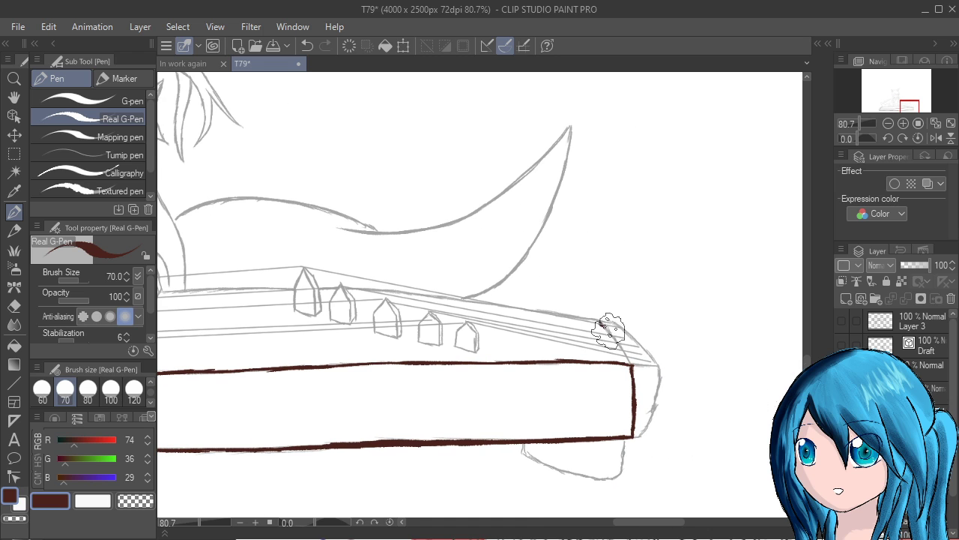
left_click_drag(601, 323, 629, 364)
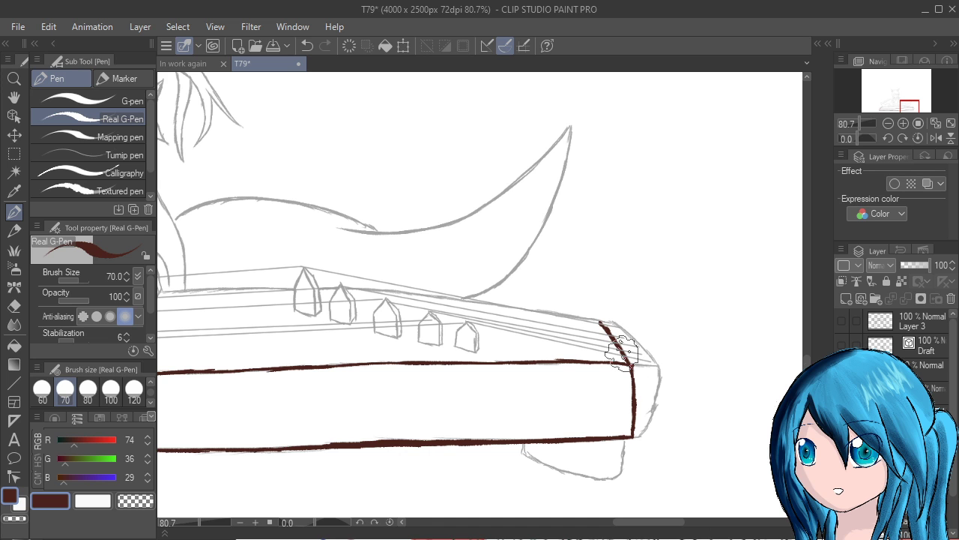
Begin the back edge of the instrument's top surface in dark brown from its right corner towards the tail
left_click(903, 138)
left_click(902, 138)
left_click(889, 138)
left_click(888, 138)
left_click(888, 138)
left_click(888, 138)
left_click(888, 138)
left_click(888, 138)
left_click(887, 138)
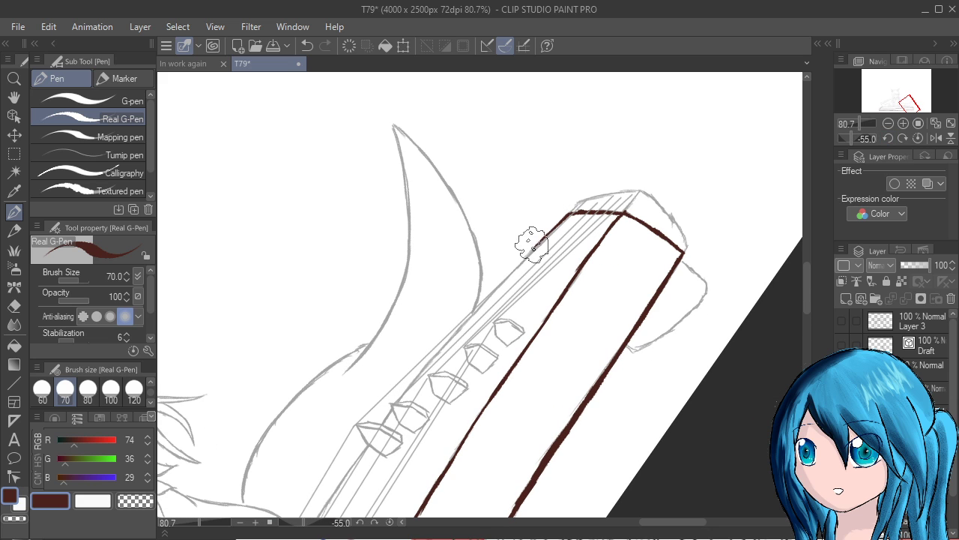
left_click_drag(565, 216, 499, 283)
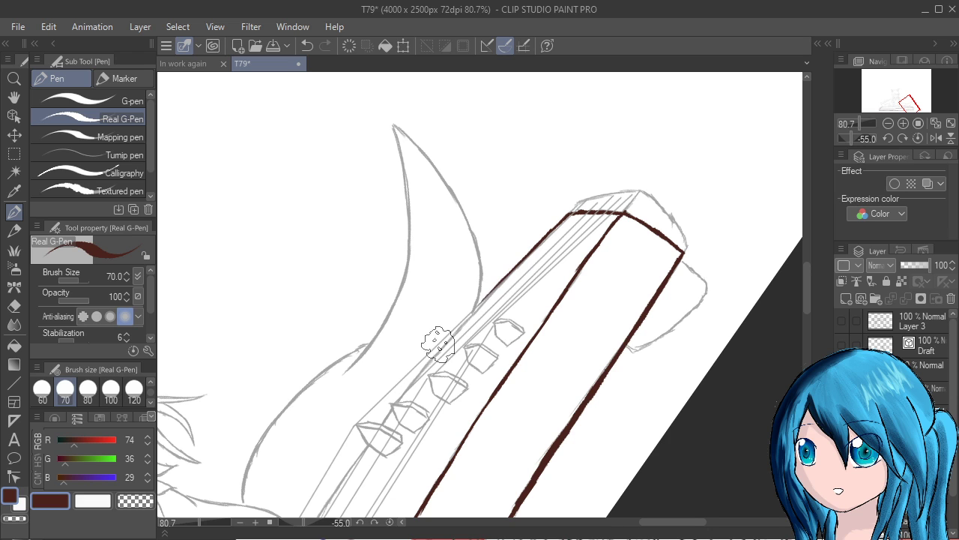
Undo the rough strokes on the back edge and redraw it past the tail as one long brown stroke behind the pegs
left_click_drag(510, 272, 474, 301)
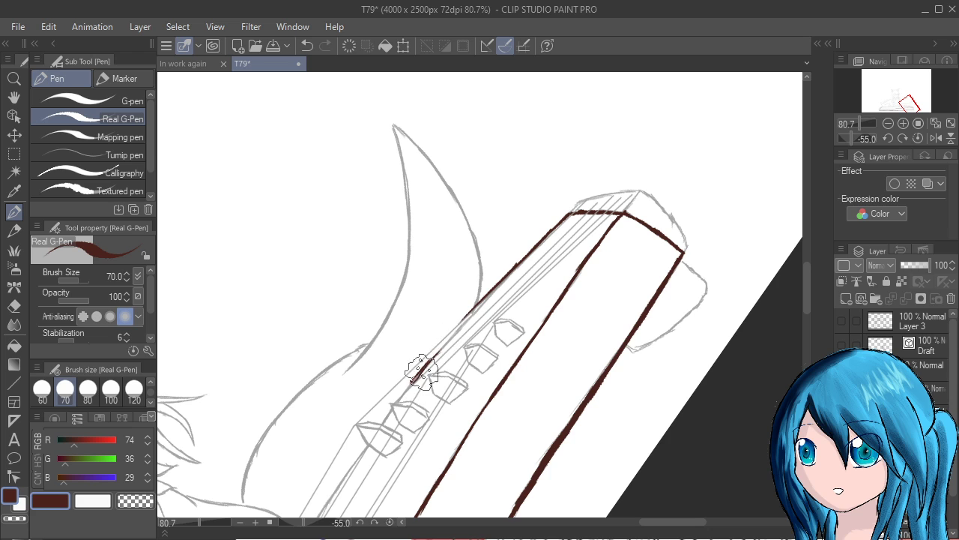
left_click_drag(411, 383, 469, 313)
key("ctrl+z")
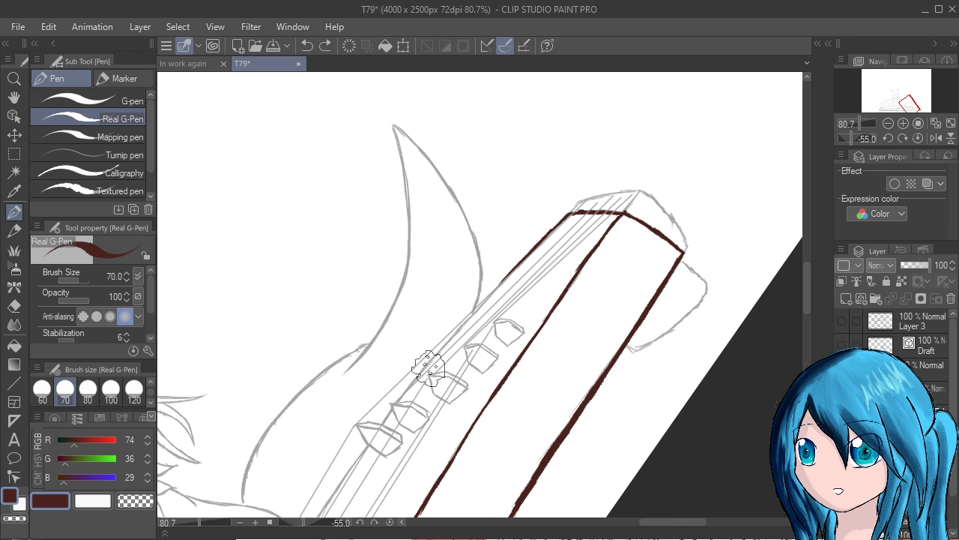
left_click_drag(410, 390, 408, 390)
mouse_move(409, 388)
left_mouse_down()
mouse_move(473, 324)
mouse_move(488, 285)
mouse_move(484, 298)
mouse_move(517, 266)
left_mouse_up()
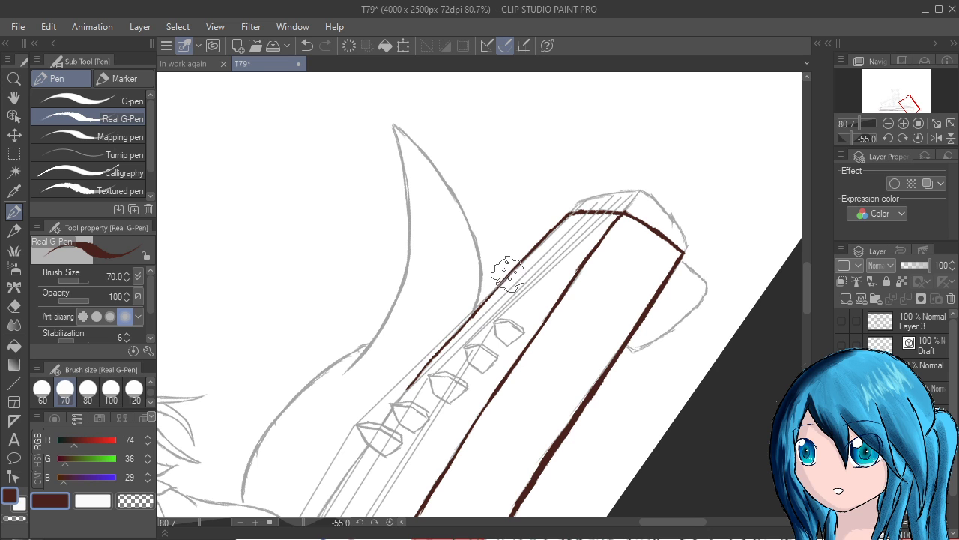
Carry the brown back-edge line through the last pegs and across the musician's nearest hand
mouse_move(615, 513)
left_mouse_down()
mouse_move(668, 492)
mouse_move(704, 444)
left_mouse_up()
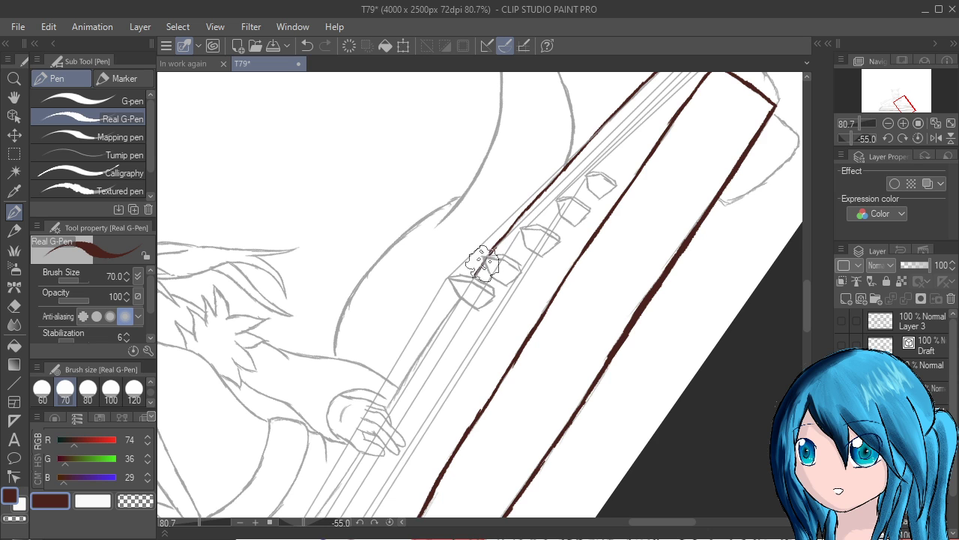
left_click_drag(493, 249, 457, 303)
left_click_drag(422, 345, 471, 279)
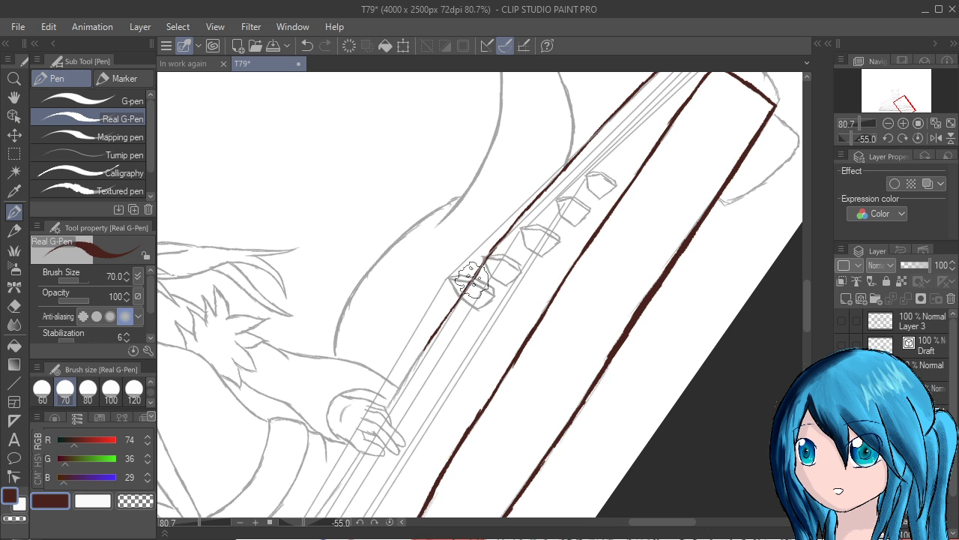
scroll(471, 279, "down", 5)
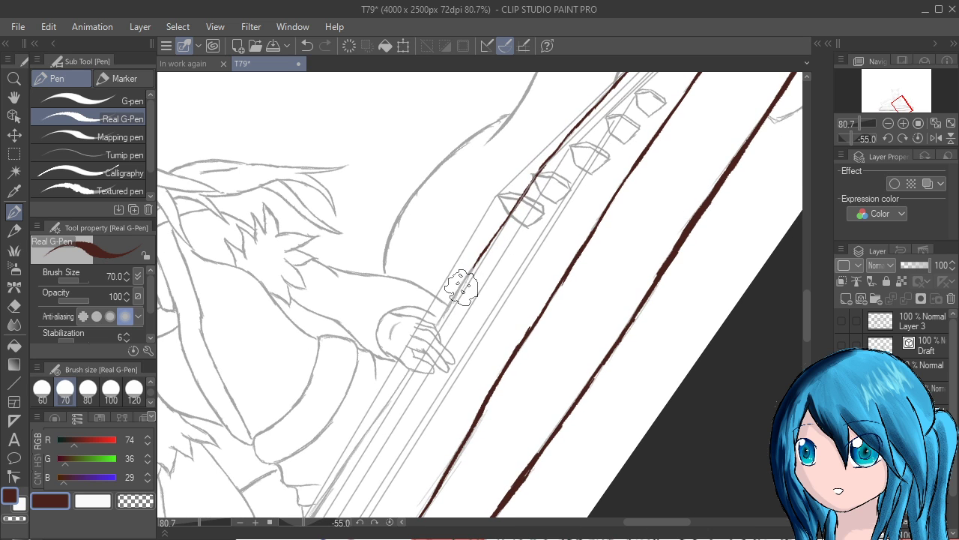
left_click_drag(438, 324, 464, 283)
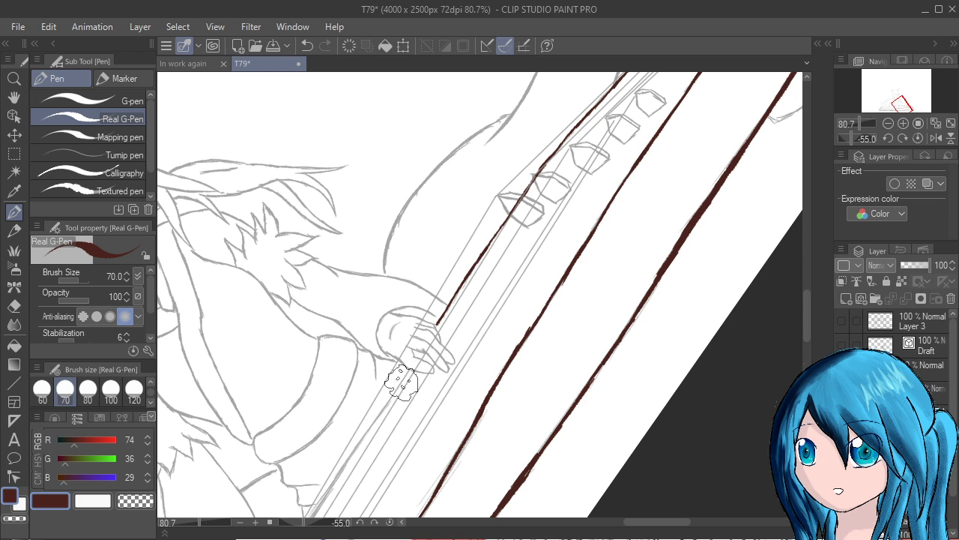
left_click_drag(403, 382, 435, 317)
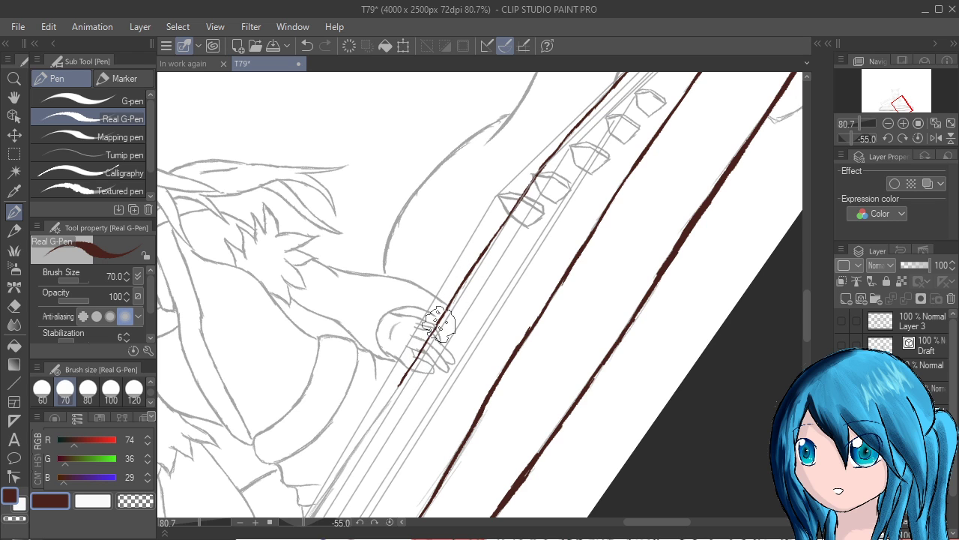
Extend the brown back-edge line from that hand past the musician's waist towards the other hand
left_click_drag(630, 514, 663, 471)
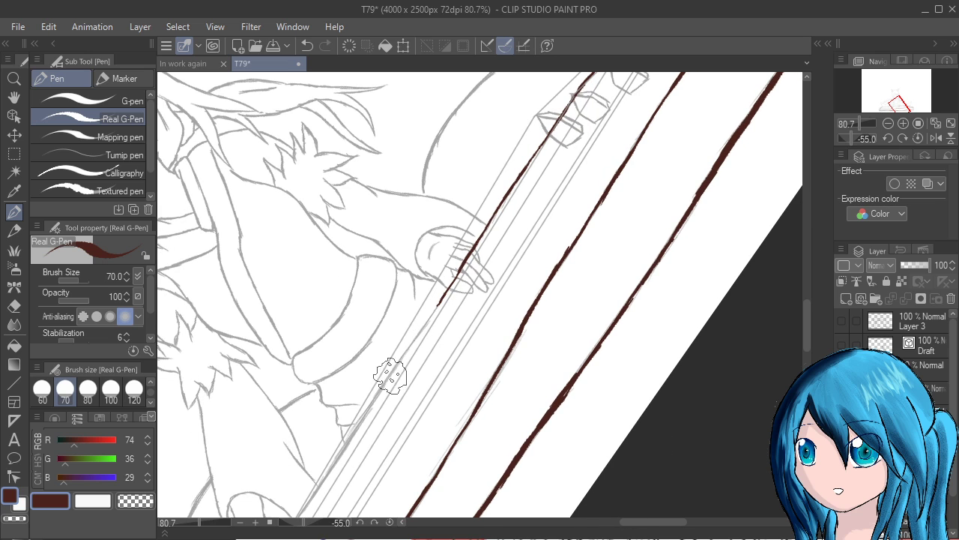
left_click_drag(410, 346, 444, 298)
left_click_drag(626, 515, 675, 465)
left_click_drag(400, 340, 453, 258)
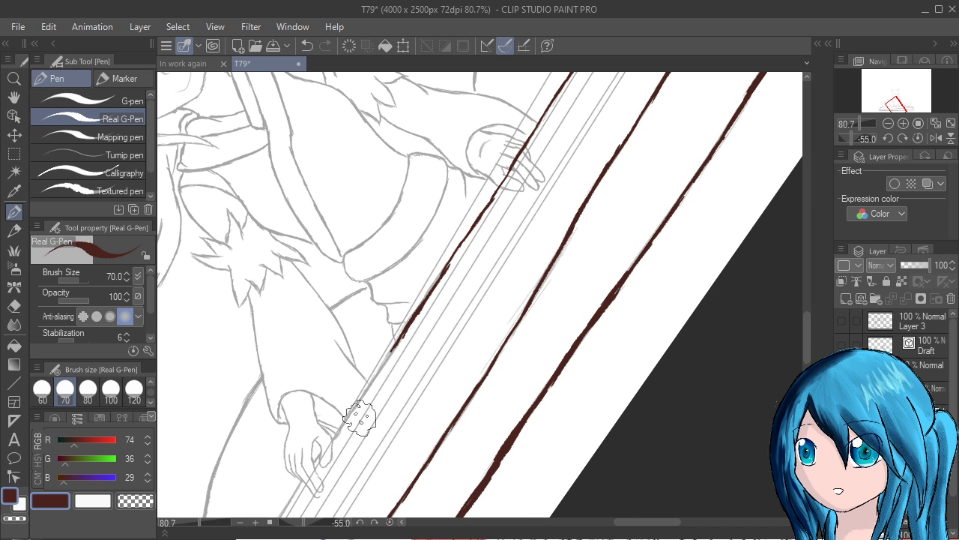
Extend the brown back-edge line down to the wrist of the musician's hand nearest the left end, thickening its thin and broken stretches
left_click_drag(348, 422, 392, 353)
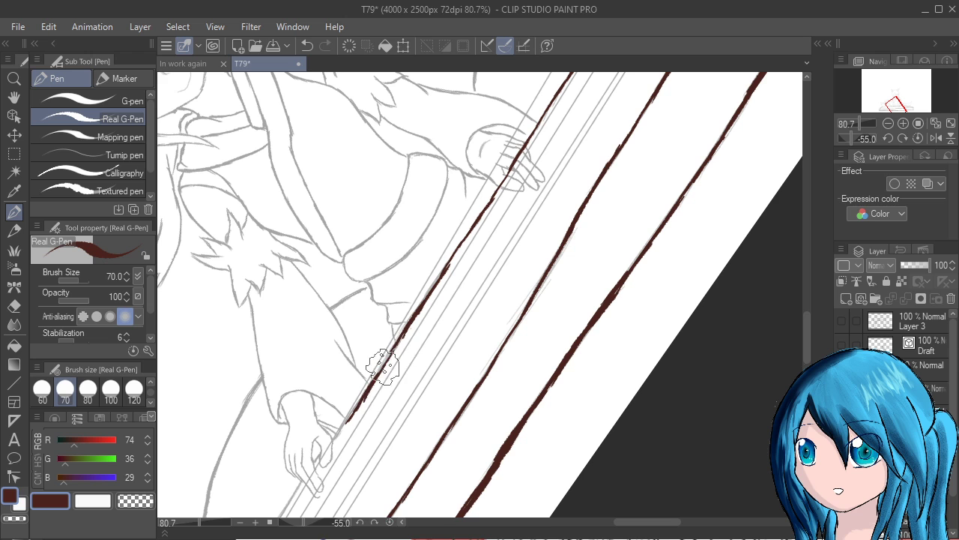
left_click_drag(367, 395, 401, 340)
left_click_drag(378, 371, 431, 272)
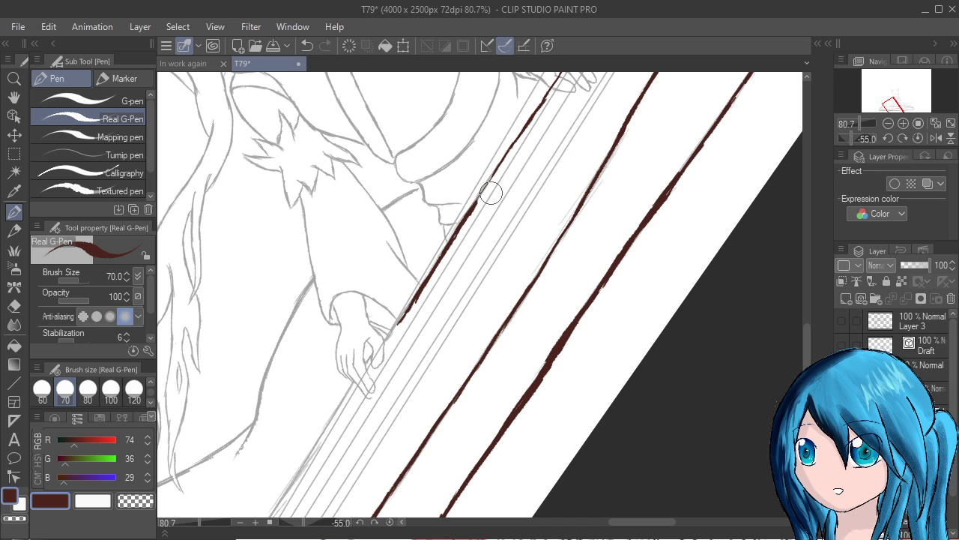
left_click_drag(476, 200, 492, 174)
left_click_drag(502, 162, 470, 211)
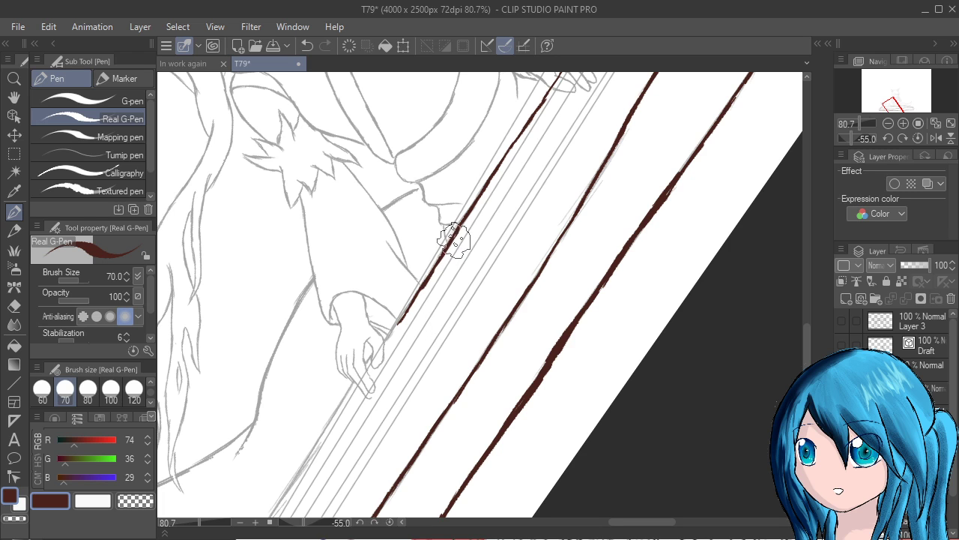
left_click_drag(463, 225, 415, 294)
left_click_drag(441, 258, 428, 267)
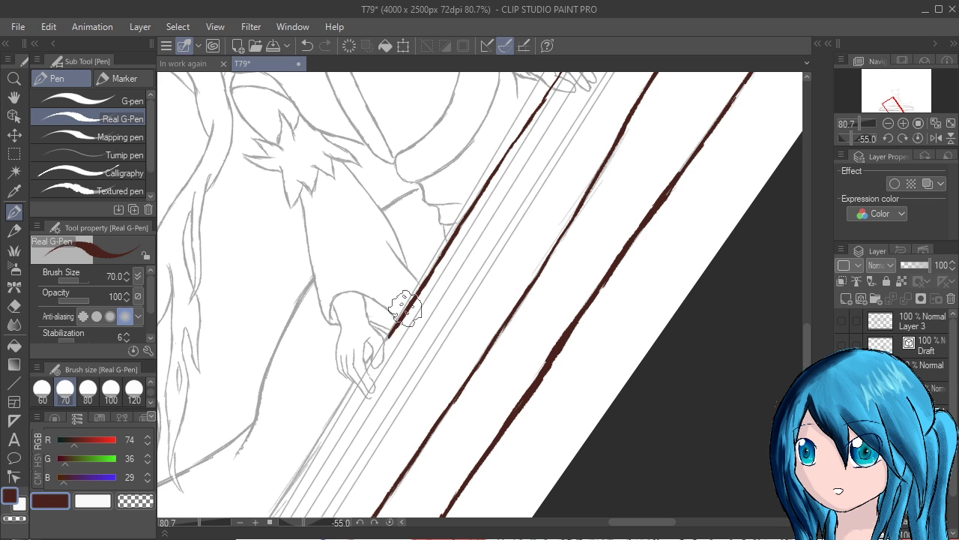
left_click_drag(386, 339, 440, 255)
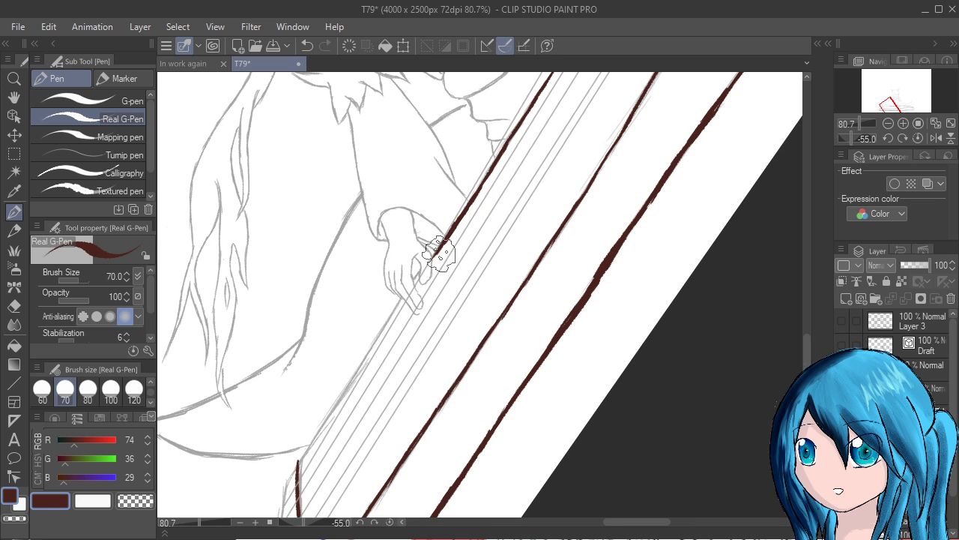
Carry the brown back-edge line across that hand's fingers and join it to the left corner of the instrument's top surface
left_click_drag(737, 292, 726, 336)
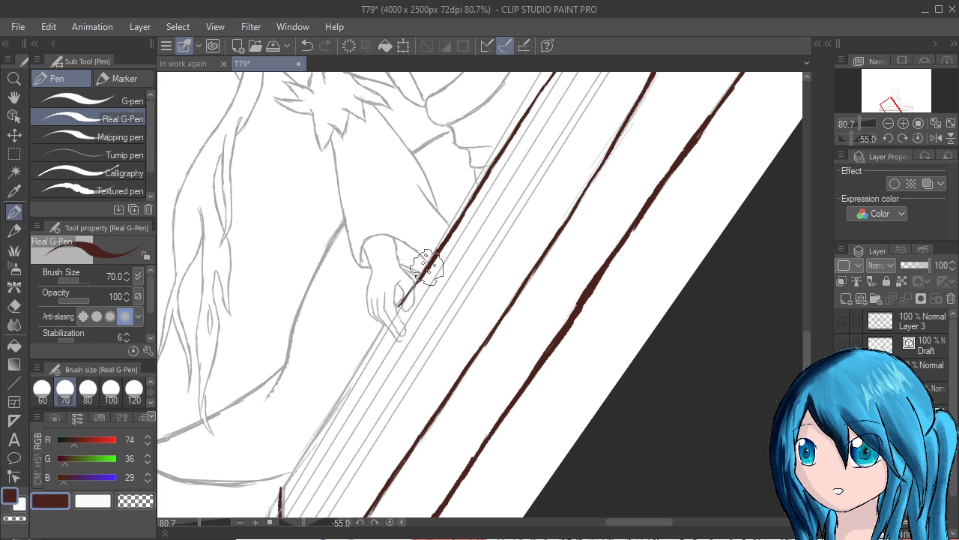
left_click_drag(407, 294, 373, 350)
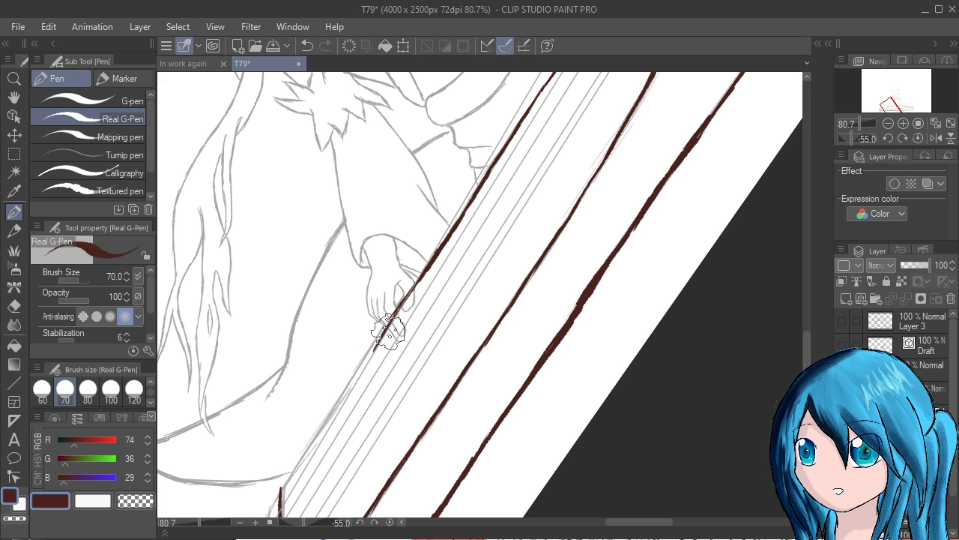
left_click_drag(559, 528, 596, 453)
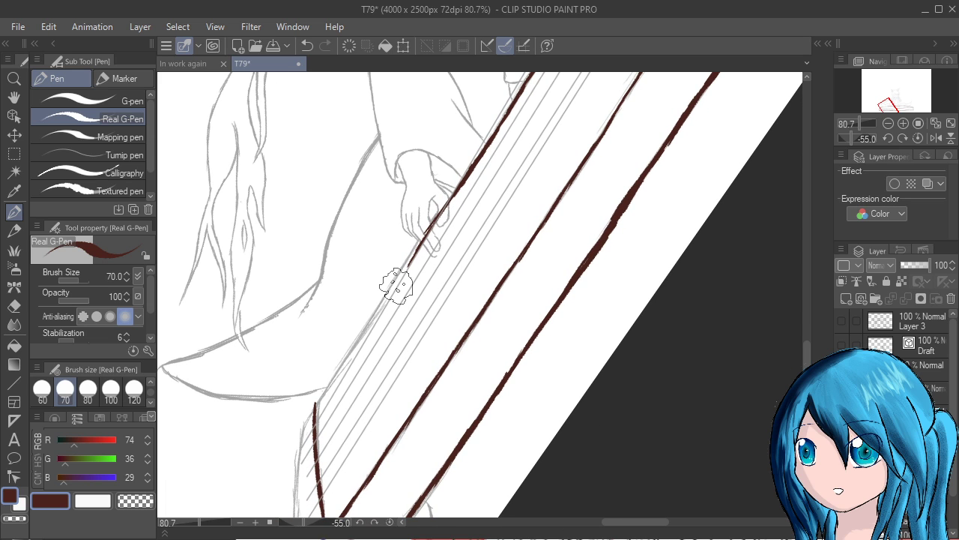
mouse_move(315, 405)
left_mouse_down()
mouse_move(335, 373)
mouse_move(316, 401)
mouse_move(394, 287)
left_mouse_up()
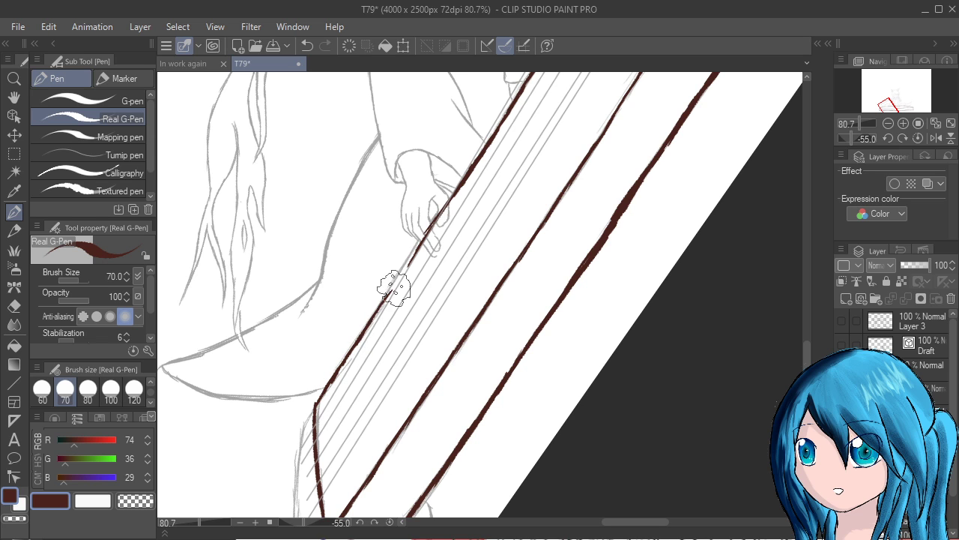
left_click_drag(365, 325, 407, 263)
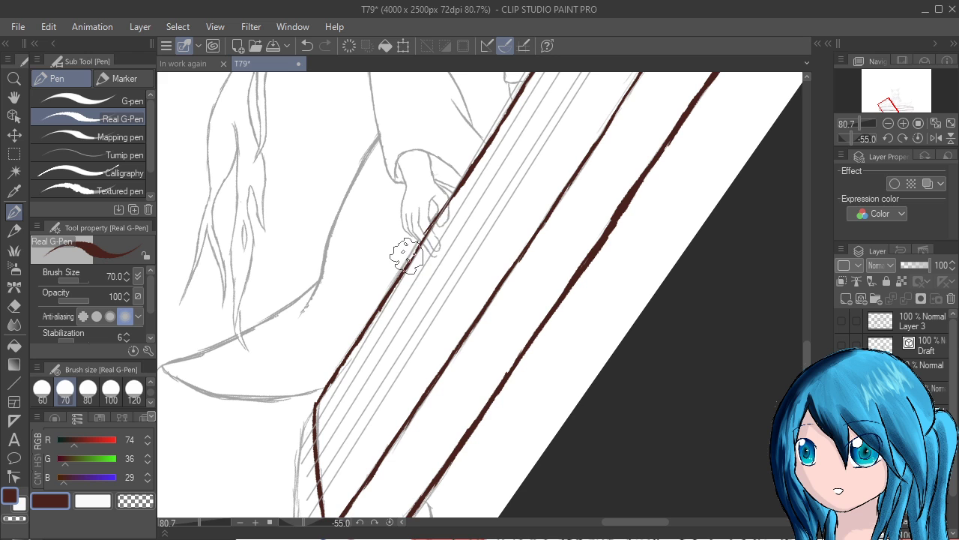
Switch the pen colour to dark grey, RGB 74, 71, 71, and outline the end cap at the instrument's right end
left_click(918, 138)
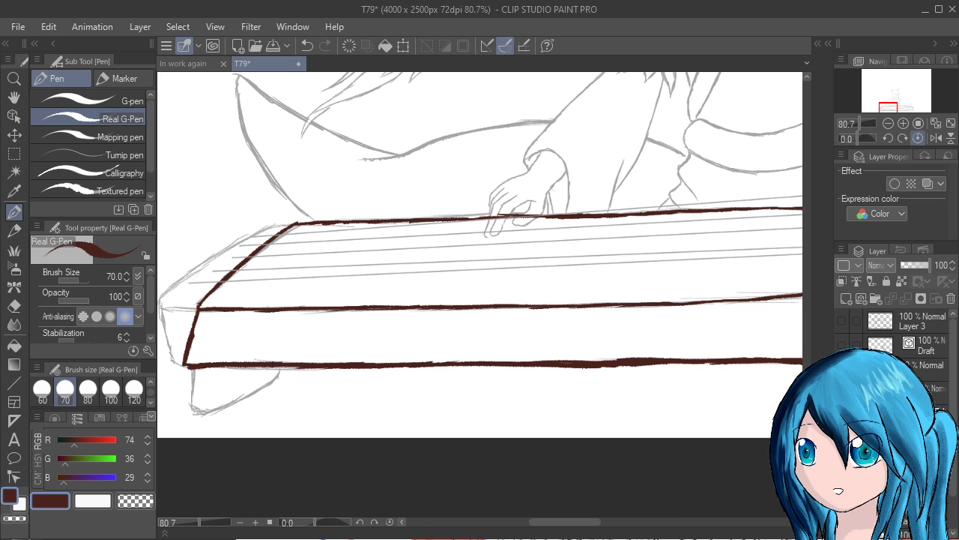
left_click_drag(460, 468, 416, 420)
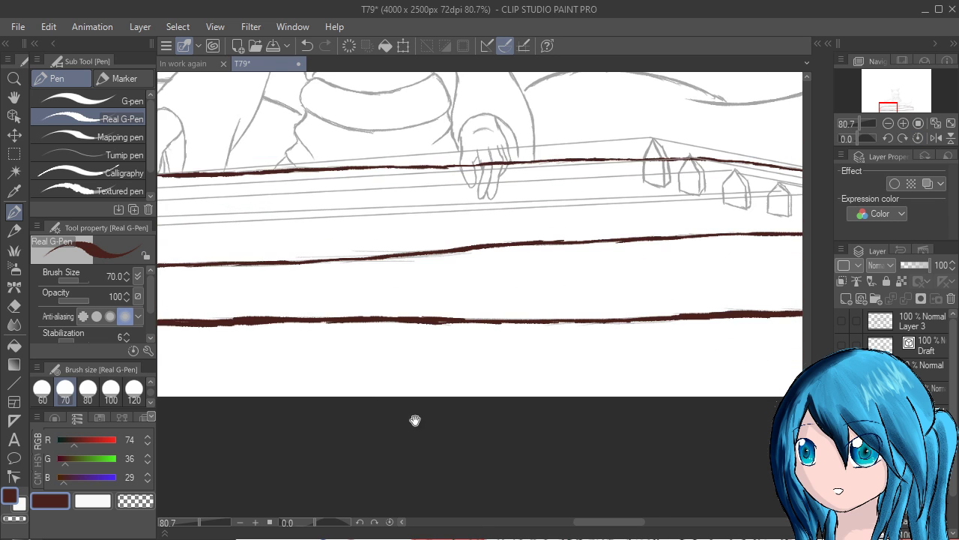
left_click_drag(630, 361, 522, 386)
left_click_drag(798, 334, 667, 337)
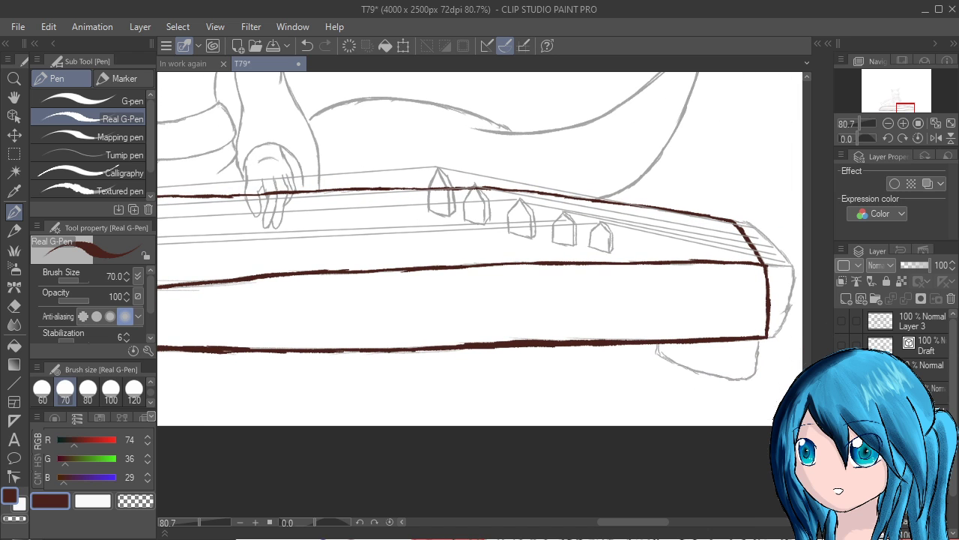
left_click_drag(65, 460, 74, 460)
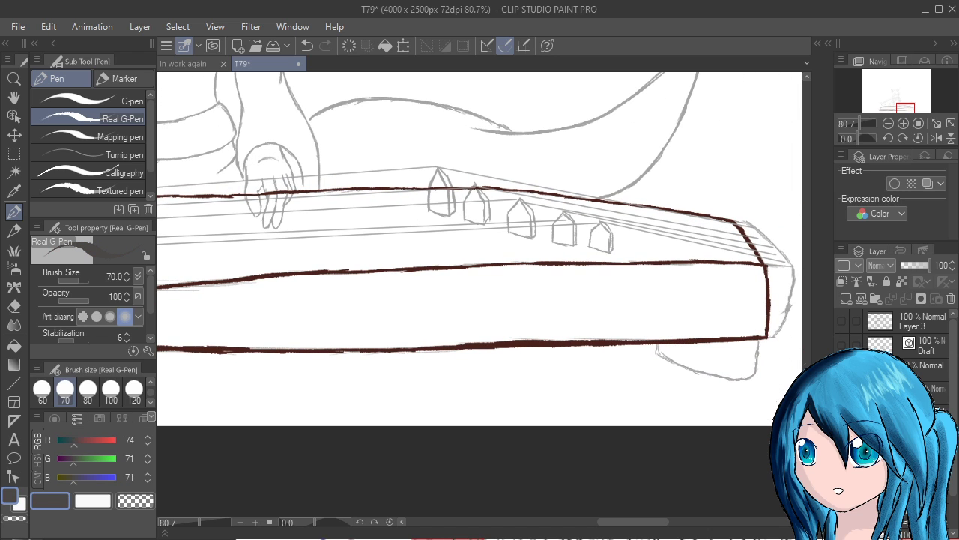
left_click_drag(782, 308, 582, 290)
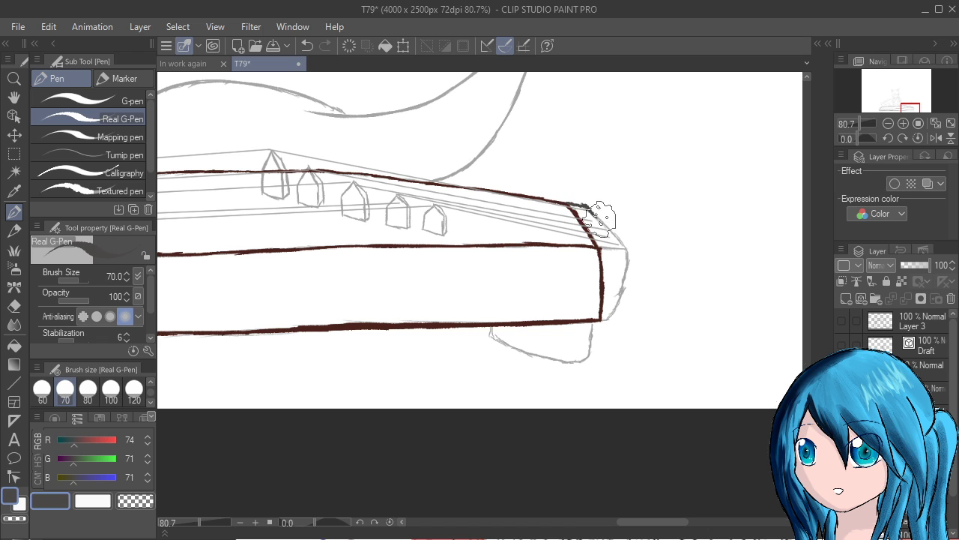
mouse_move(569, 203)
left_mouse_down()
mouse_move(620, 233)
mouse_move(601, 219)
mouse_move(622, 259)
mouse_move(627, 253)
mouse_move(604, 322)
left_mouse_up()
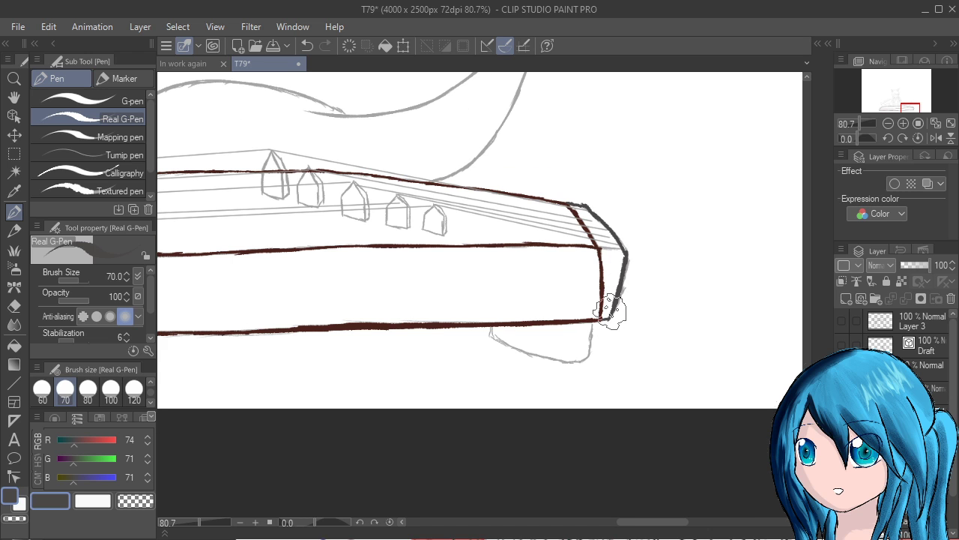
Outline the end cap at the instrument's left end in the same dark grey, including the short edge joining the brown front corner
scroll(611, 311, "up", 4)
scroll(610, 311, "down", 3)
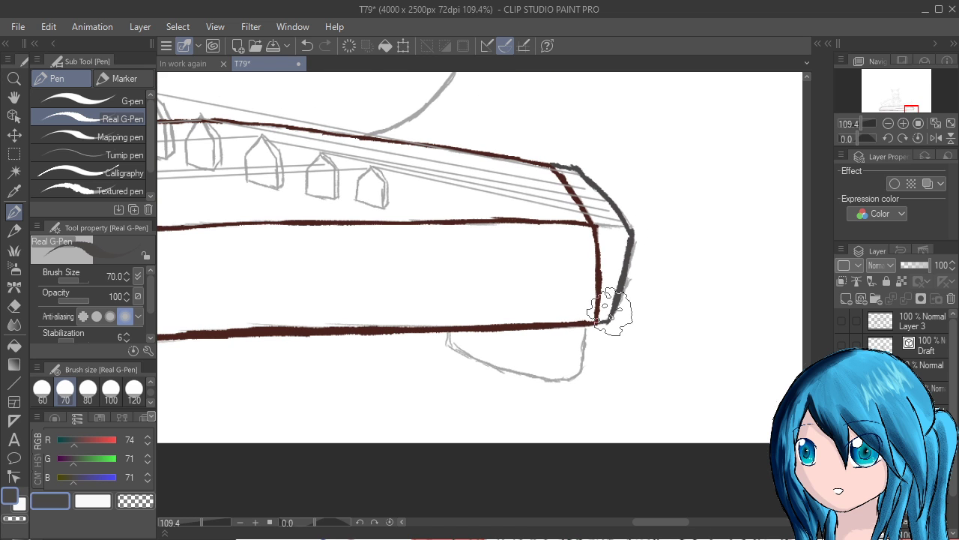
left_click_drag(364, 427, 602, 407)
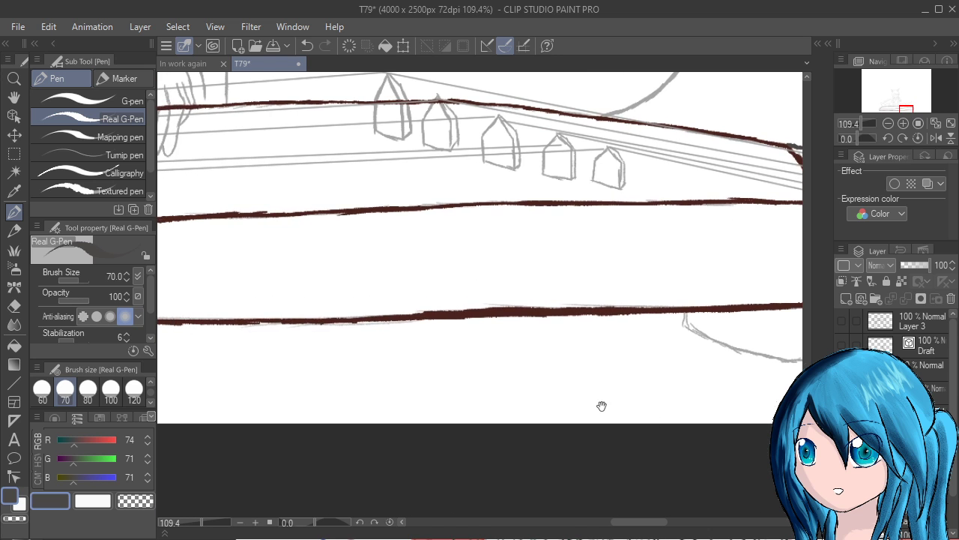
left_click_drag(409, 310, 507, 298)
left_click_drag(183, 289, 447, 328)
left_click_drag(165, 422, 669, 448)
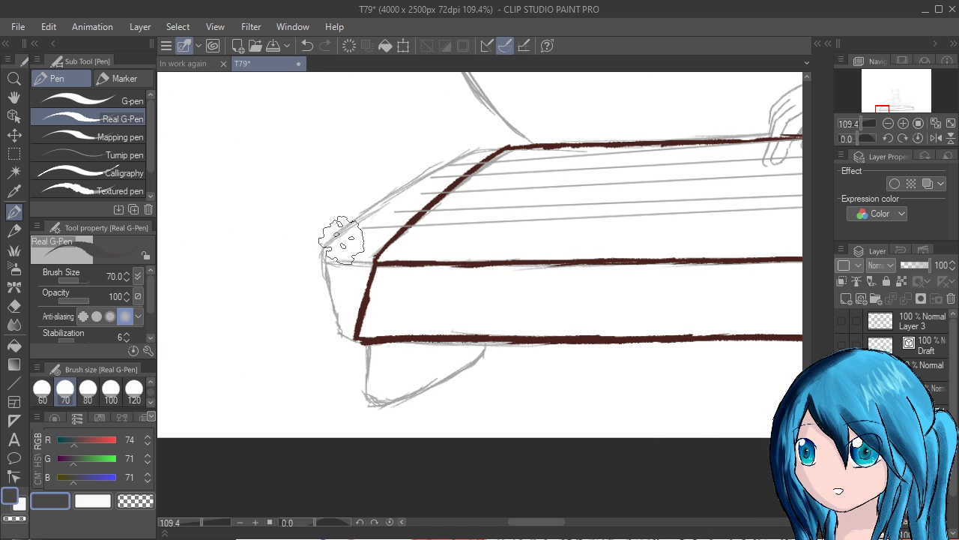
mouse_move(322, 255)
left_mouse_down()
mouse_move(393, 191)
mouse_move(380, 198)
mouse_move(459, 155)
left_mouse_up()
left_click_drag(416, 180, 500, 146)
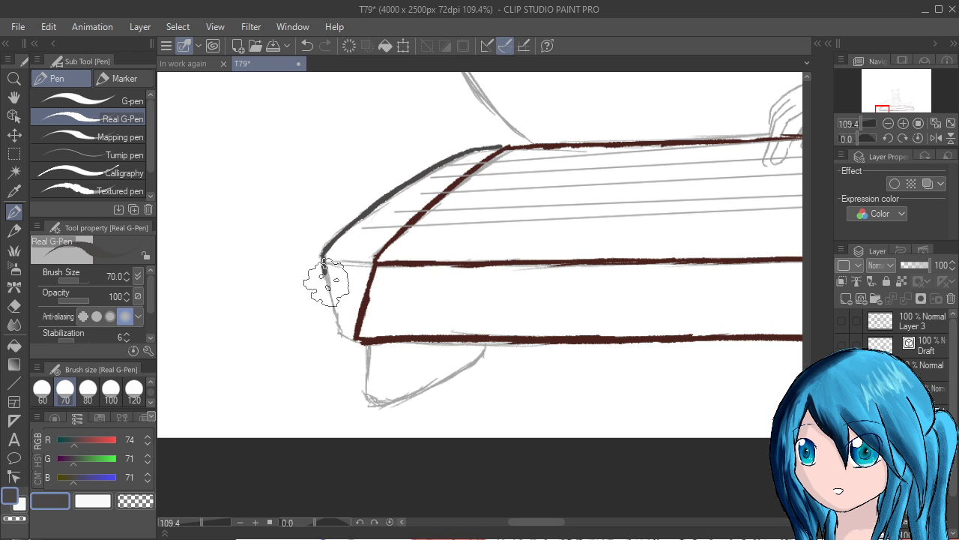
mouse_move(321, 256)
left_mouse_down()
mouse_move(338, 332)
mouse_move(354, 340)
left_mouse_up()
left_click_drag(337, 257, 372, 263)
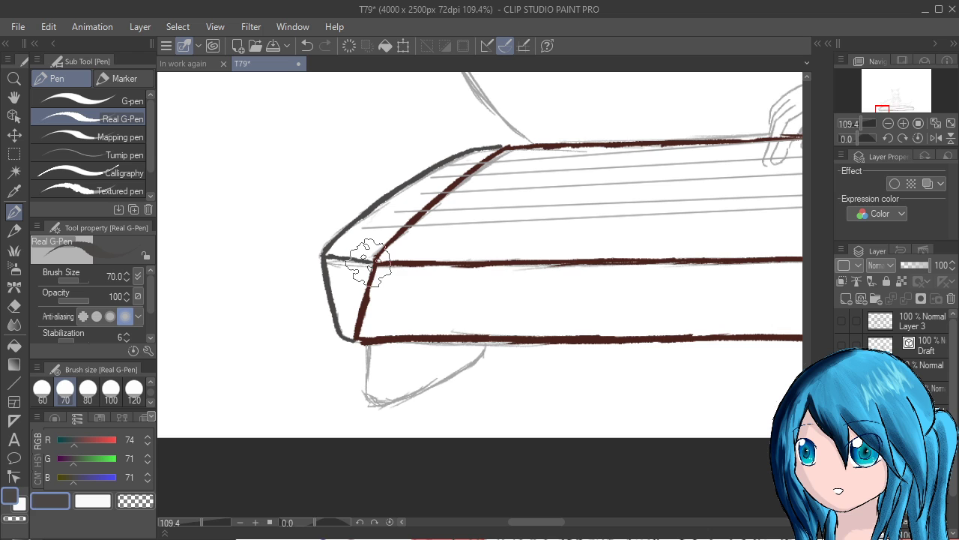
Pick up the dark brown from the instrument's outline and trace the curved foot under the left end
left_click(370, 262, "alt")
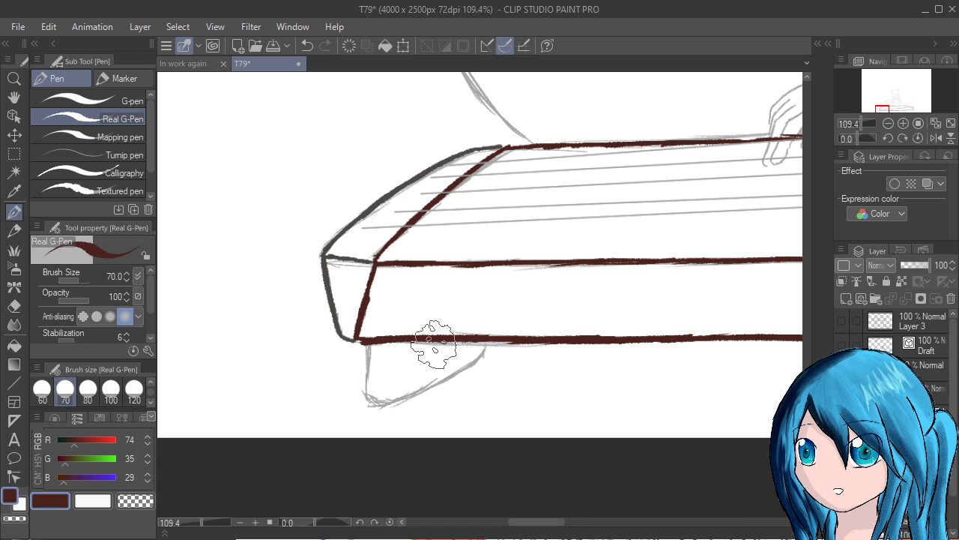
mouse_move(368, 342)
left_mouse_down()
mouse_move(371, 398)
mouse_move(392, 402)
mouse_move(381, 410)
mouse_move(375, 404)
mouse_move(422, 392)
mouse_move(411, 398)
mouse_move(484, 348)
left_mouse_up()
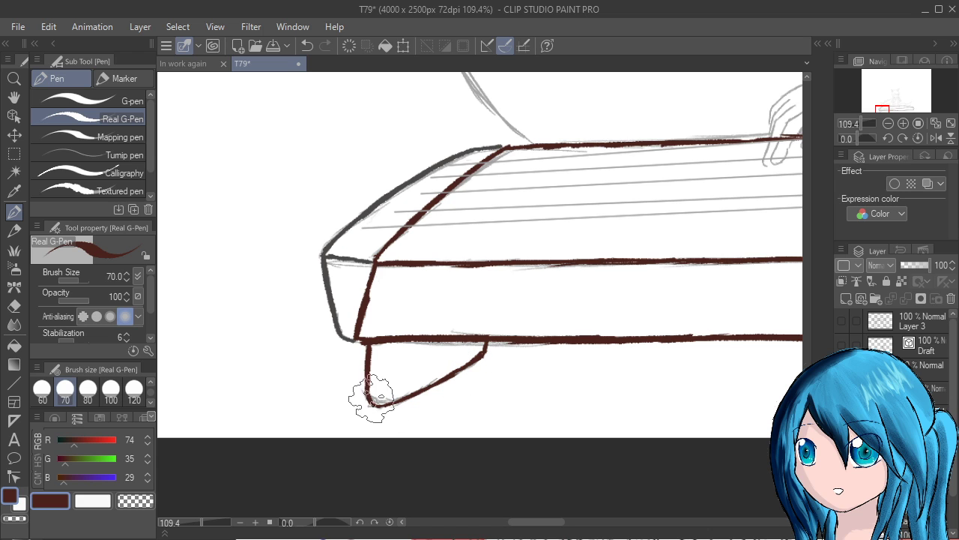
Retouch the brown front edge of the top surface below the musician's waist, undoing the rough stroke above it
mouse_move(675, 322)
left_mouse_down()
mouse_move(186, 283)
mouse_move(454, 357)
left_mouse_up()
mouse_move(672, 357)
left_mouse_down()
mouse_move(614, 357)
mouse_move(744, 367)
left_mouse_up()
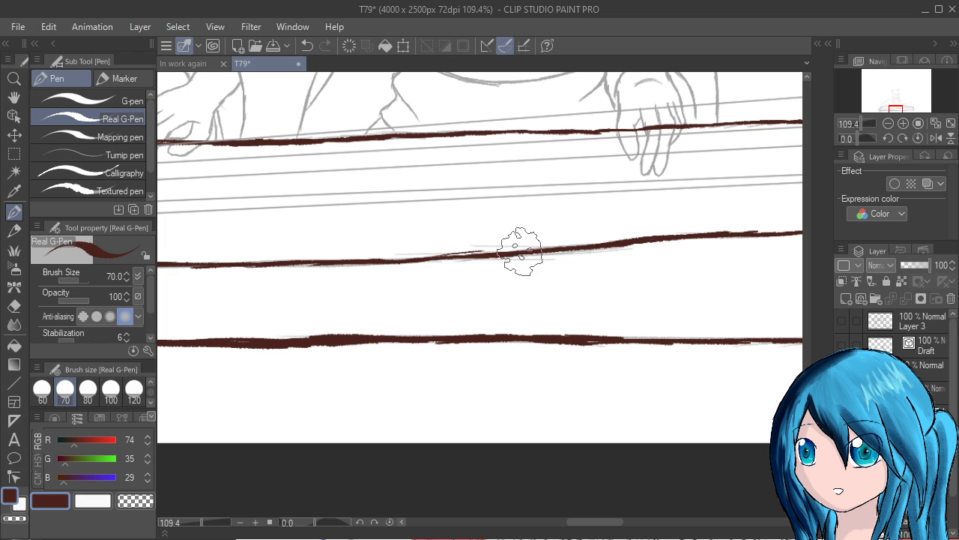
key("ctrl+z")
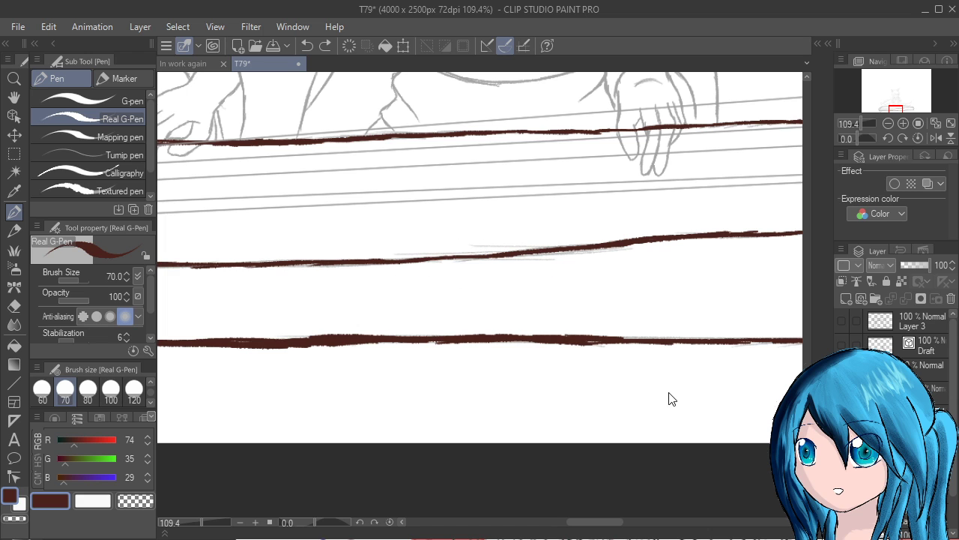
left_click_drag(447, 255, 469, 254)
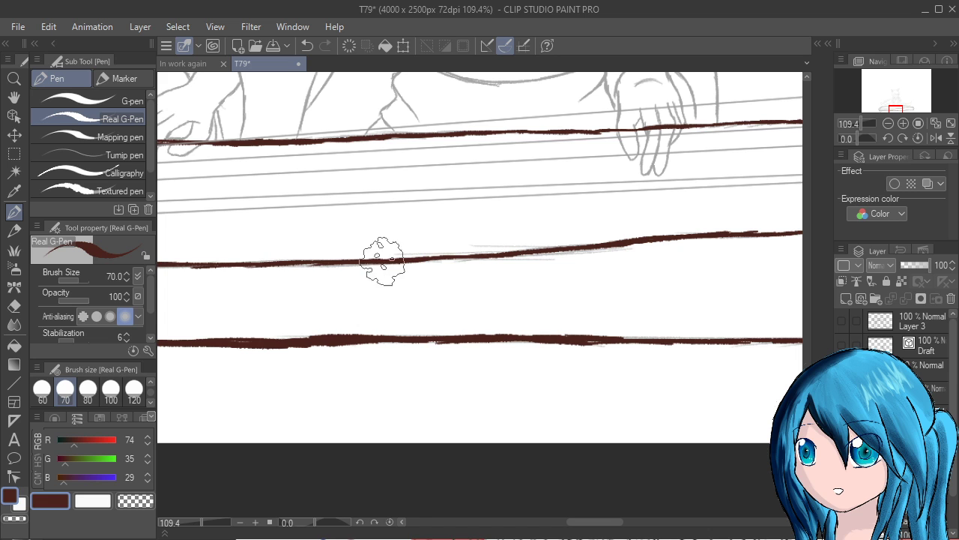
scroll(480, 255, "down", 1)
left_click_drag(796, 524, 667, 523)
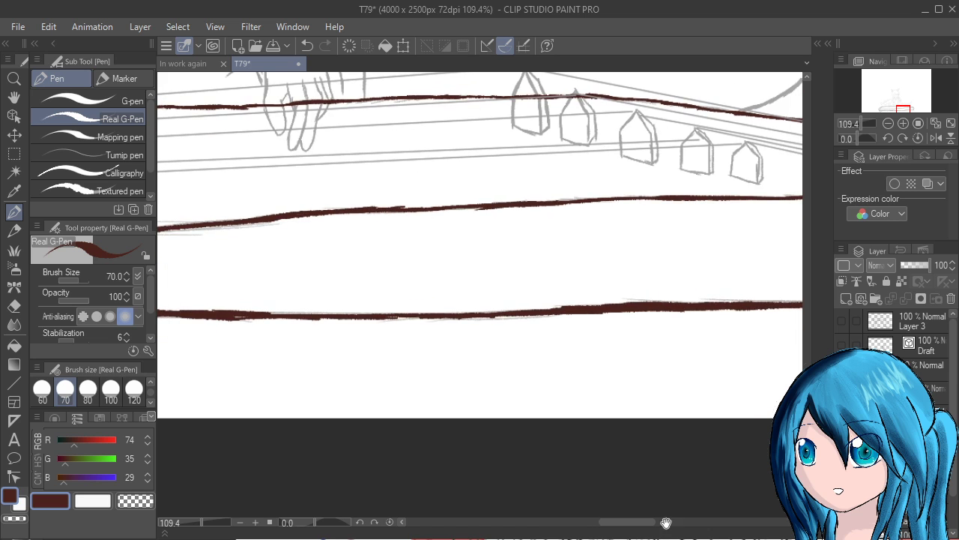
left_click_drag(532, 533, 779, 526)
left_click_drag(615, 526, 780, 520)
left_click_drag(624, 364, 730, 352)
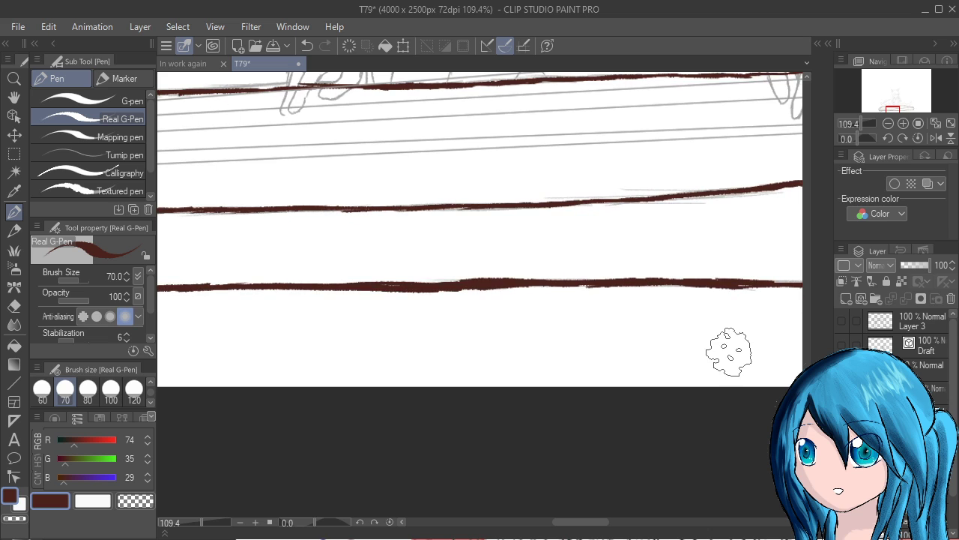
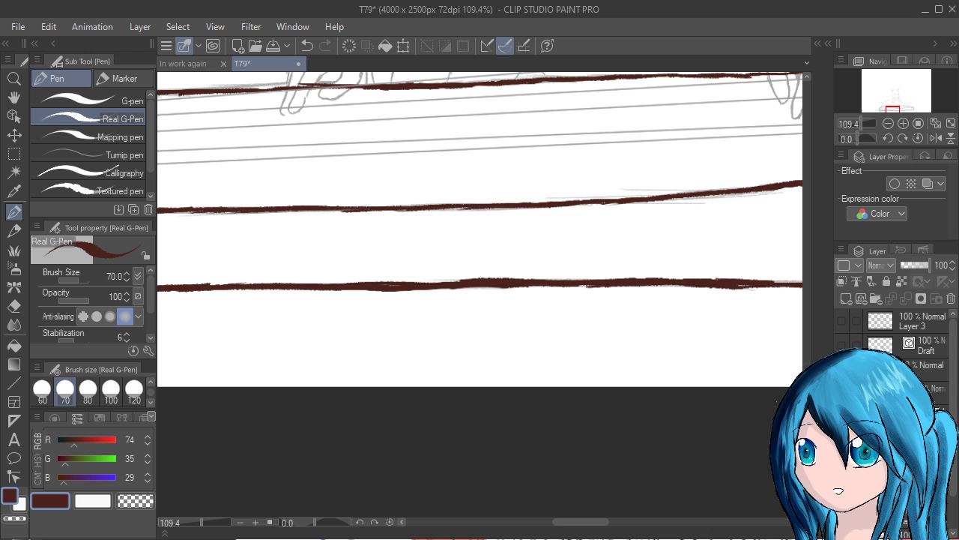
Reduce the pen size to 40 and trace the curved foot under the instrument's right end in dark brown, undoing the first thick stroke
mouse_move(720, 225)
left_mouse_down()
mouse_move(536, 223)
mouse_move(420, 202)
mouse_move(202, 226)
left_mouse_up()
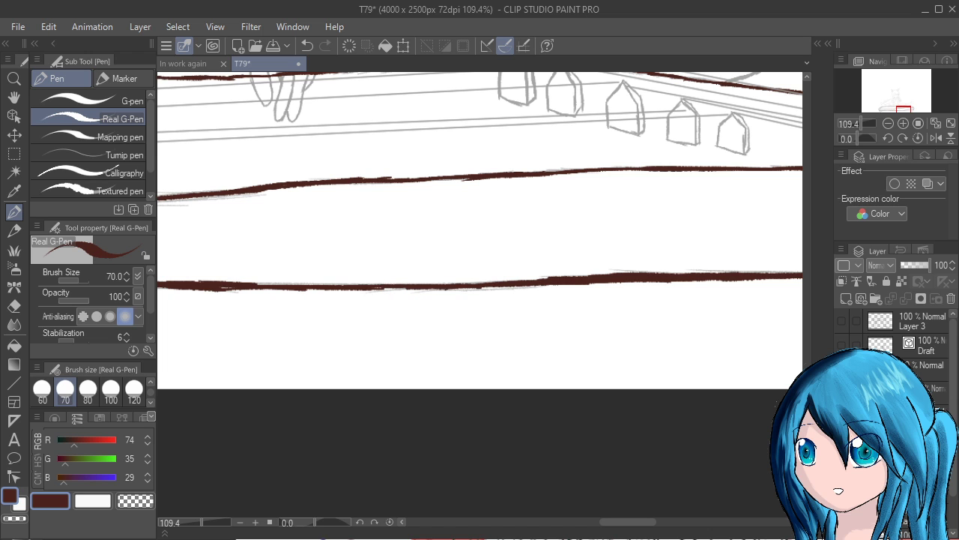
left_click_drag(557, 279, 250, 300)
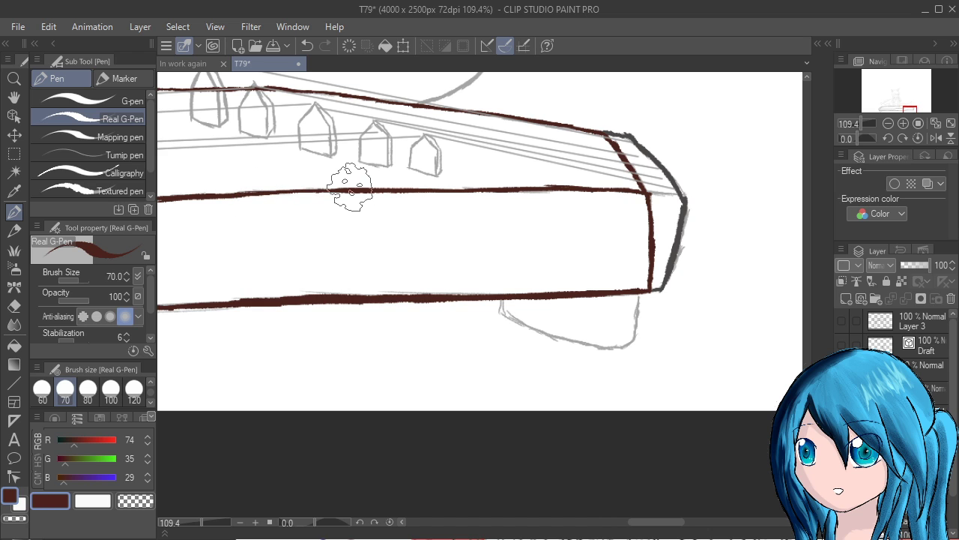
left_click_drag(506, 301, 506, 315)
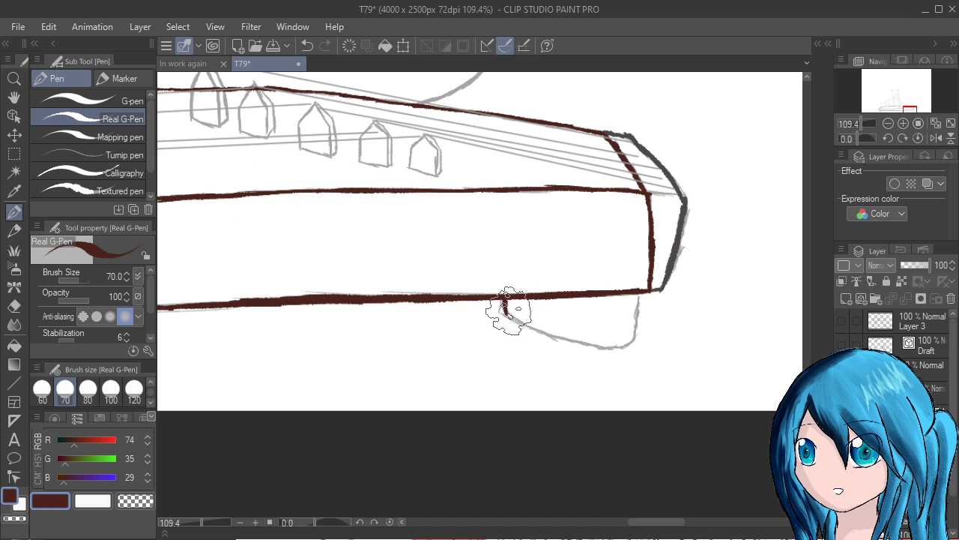
key("ctrl+z")
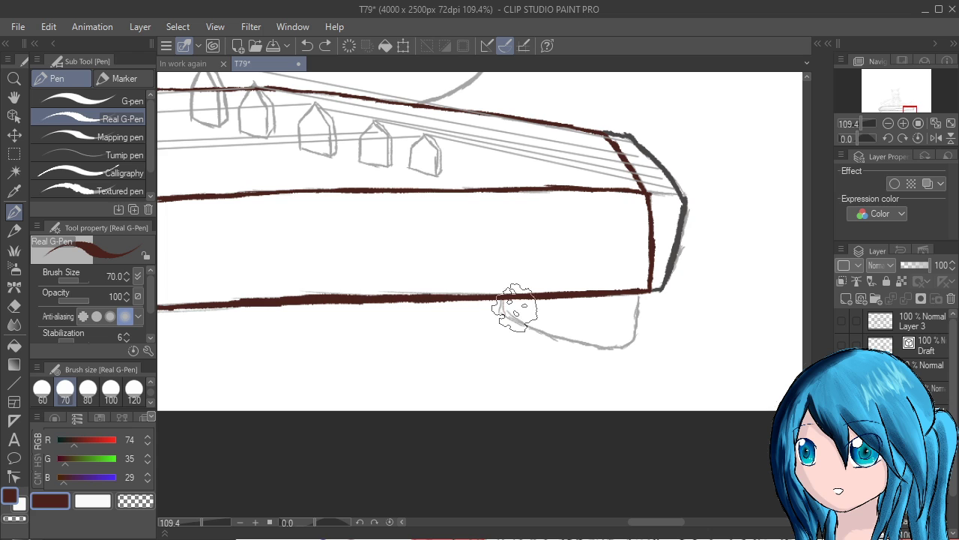
key("bracketleft")
key("bracketleft")
key("bracketleft")
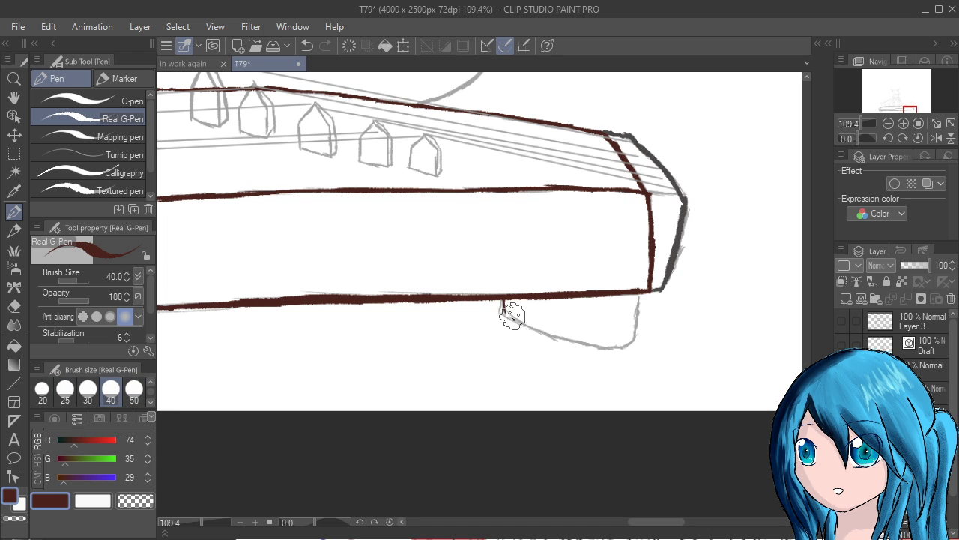
mouse_move(518, 317)
left_mouse_down()
mouse_move(579, 343)
mouse_move(563, 338)
left_mouse_up()
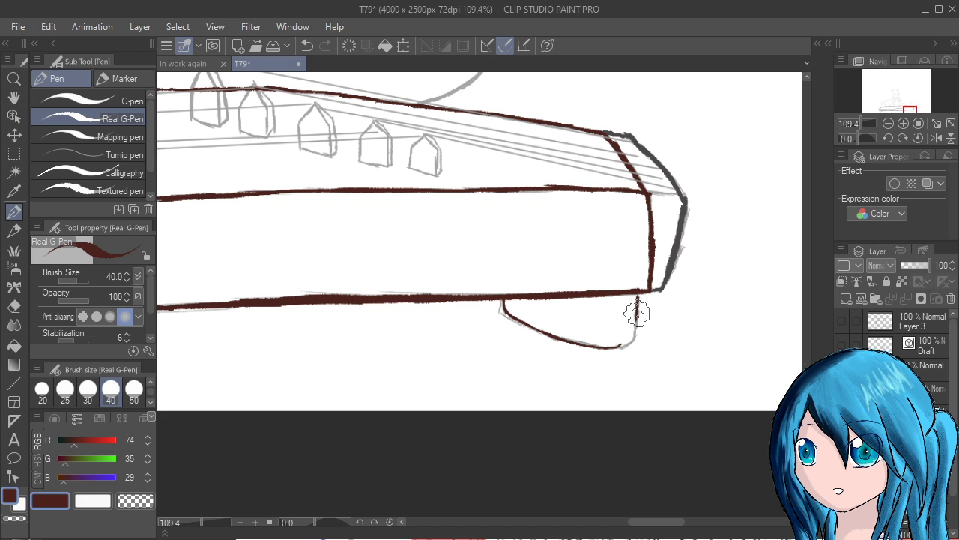
left_click_drag(637, 313, 631, 335)
left_click_drag(633, 343, 623, 348)
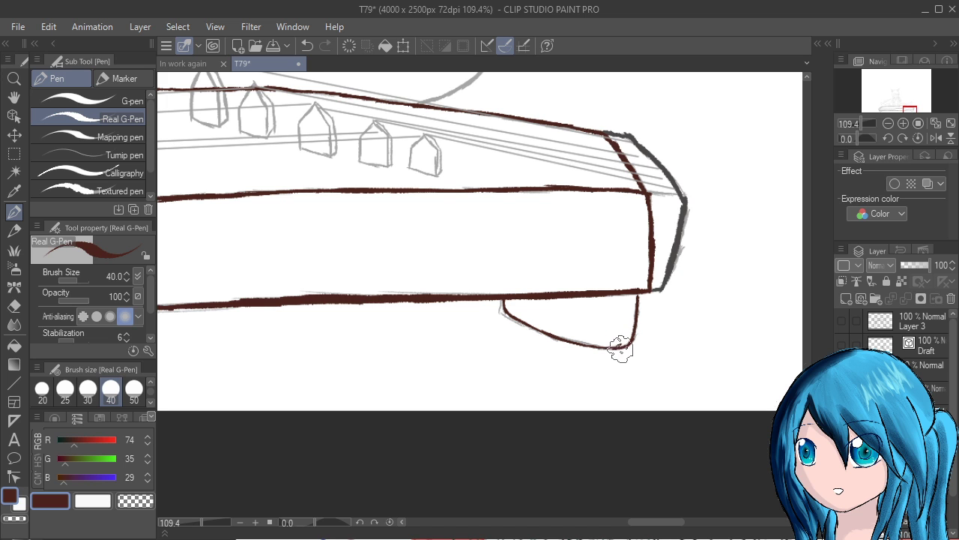
Toggle the visibility of the grey character and bridge line art to check which lines it holds
scroll(623, 326, "down", 5)
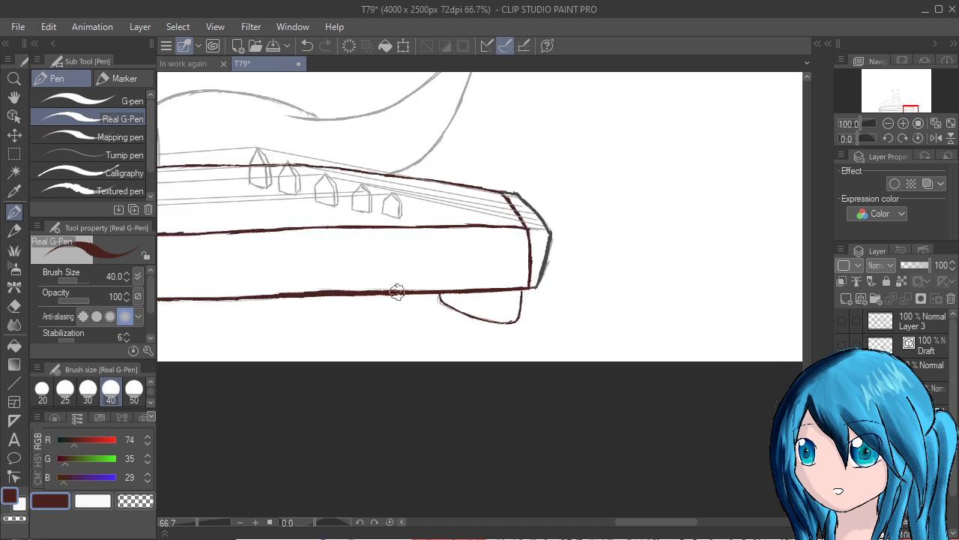
scroll(602, 383, "up", 5)
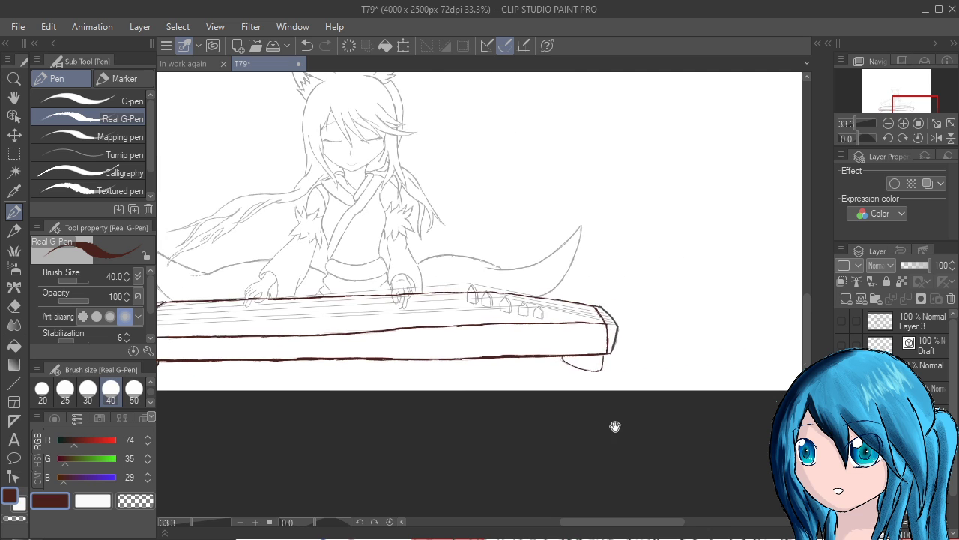
scroll(542, 285, "up", 3)
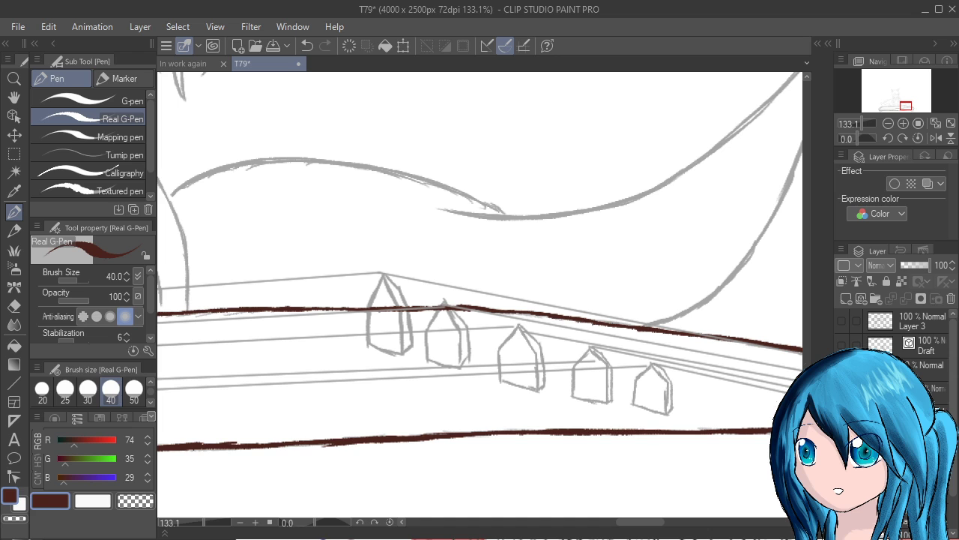
left_click(842, 437)
left_click(841, 437)
left_click(842, 437)
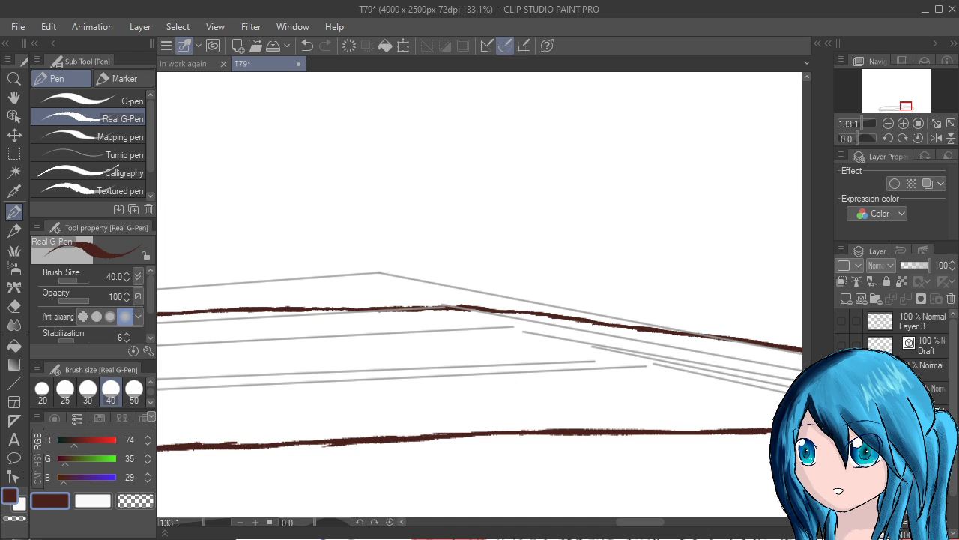
left_click(842, 437)
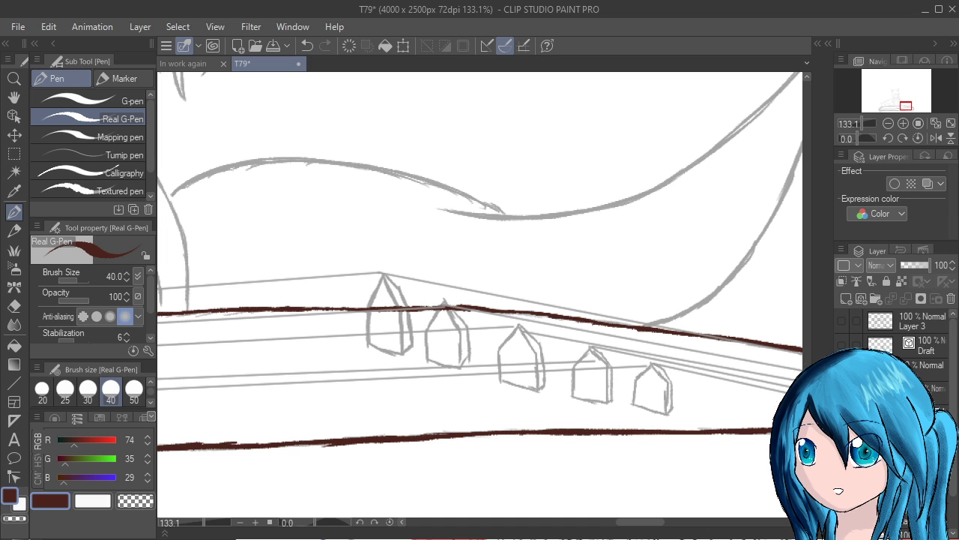
left_click(842, 437)
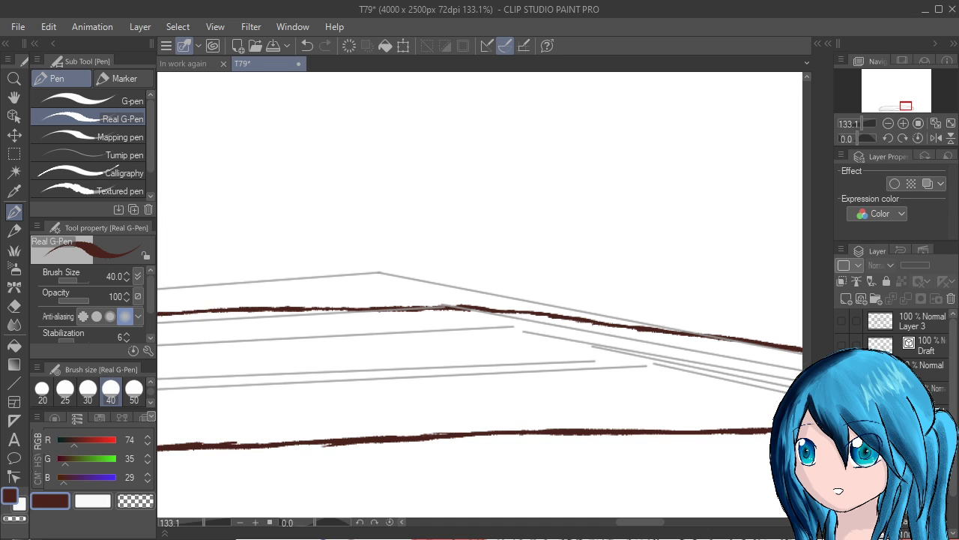
left_click(842, 437)
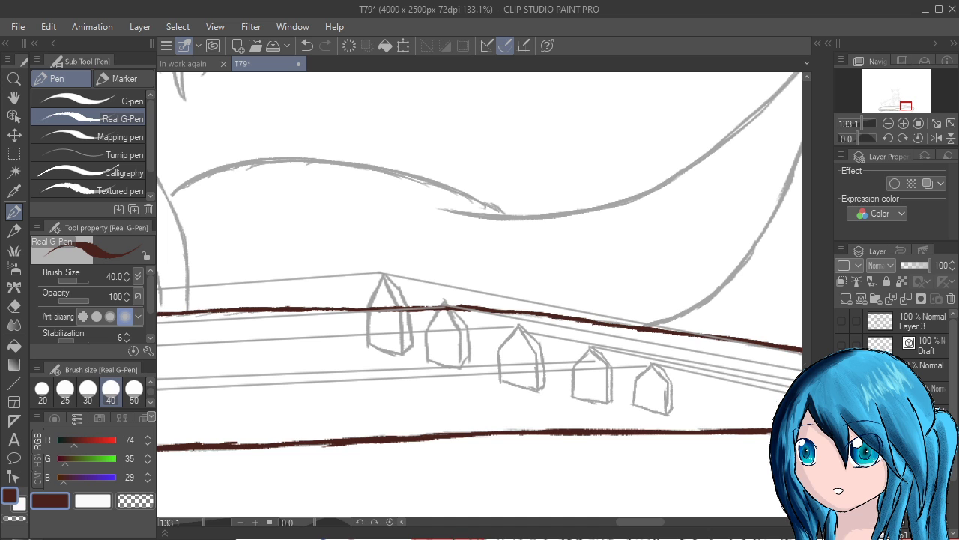
Reduce the pen size to 20 and trace the left edge of the leftmost string bridge, checking it with the string lines hidden and restored
scroll(531, 352, "up", 4)
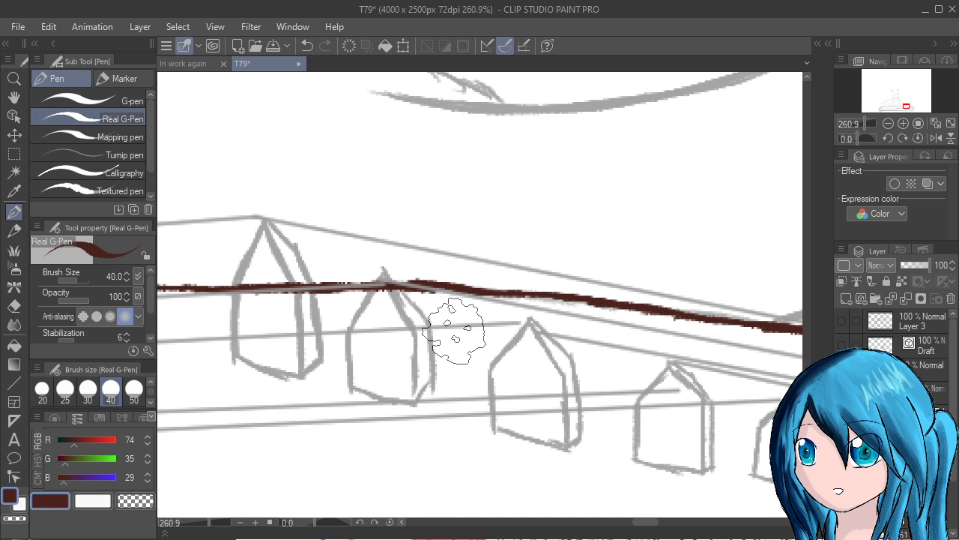
key("bracketleft")
key("bracketleft")
key("bracketleft")
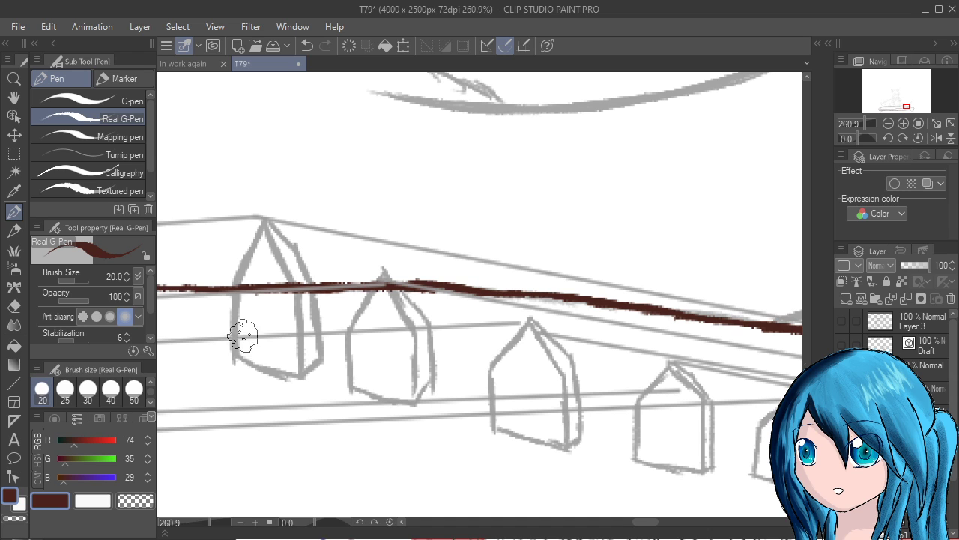
left_click_drag(236, 361, 235, 302)
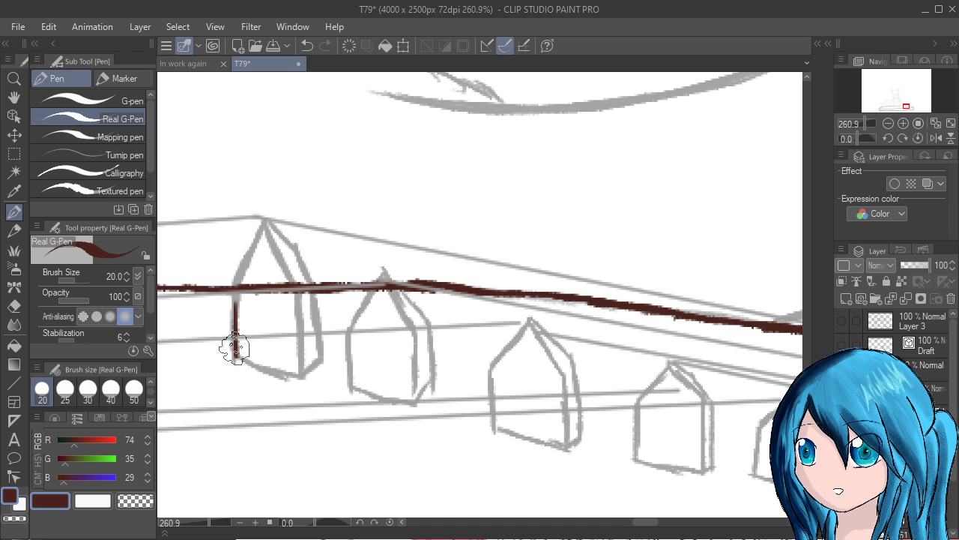
mouse_move(235, 347)
left_mouse_down()
mouse_move(241, 271)
mouse_move(236, 288)
mouse_move(255, 231)
left_mouse_up()
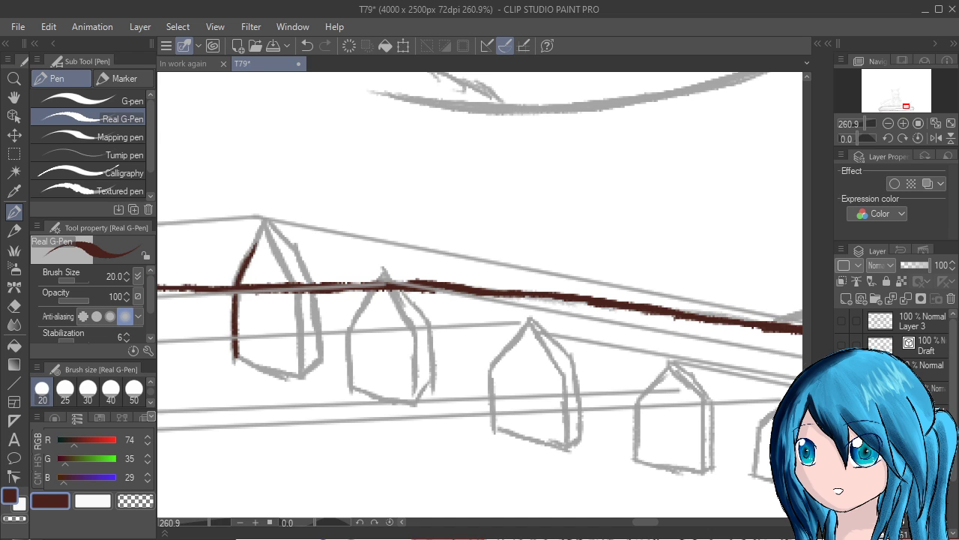
left_click(842, 395)
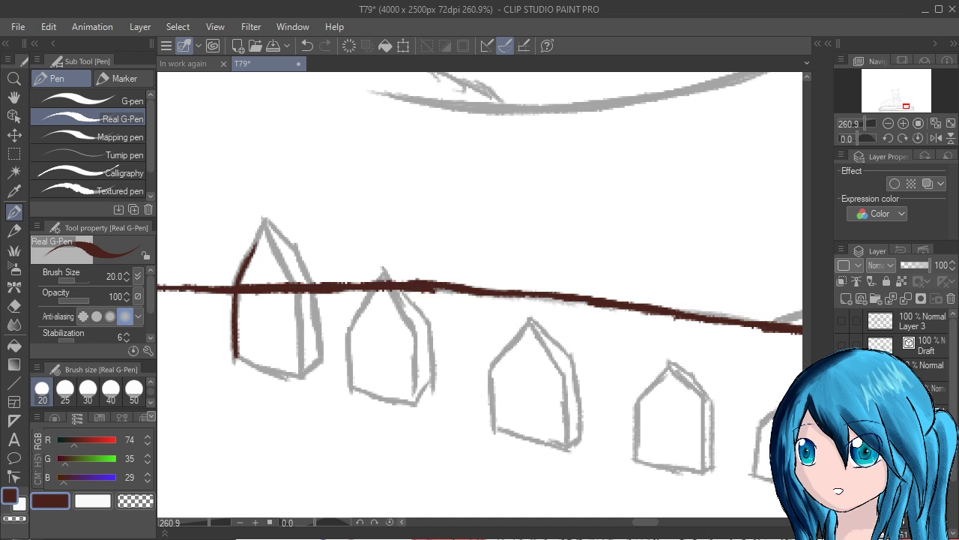
left_click(842, 394)
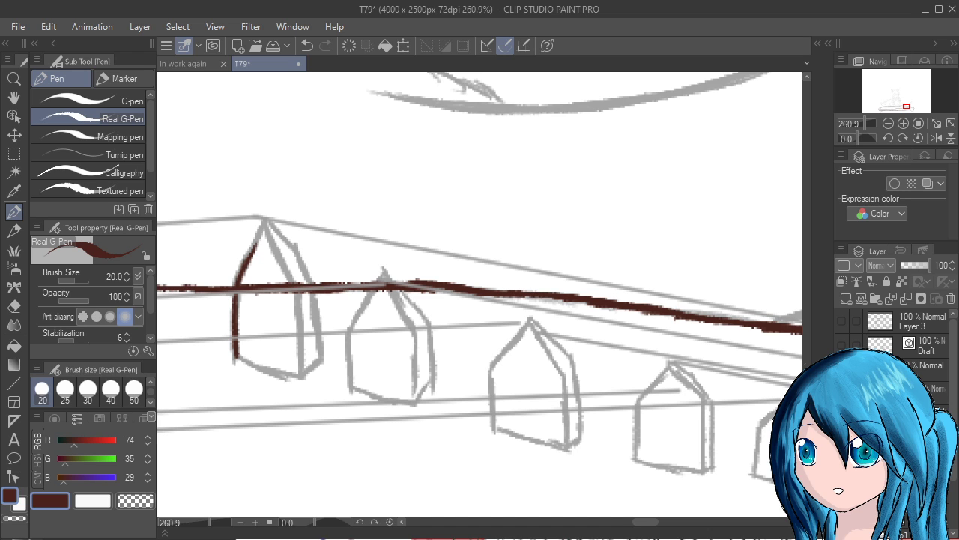
Trace the peak, right edge, base and side face of the leftmost string bridge in dark brown
mouse_move(249, 264)
left_mouse_down()
mouse_move(266, 222)
mouse_move(301, 300)
left_mouse_up()
key("ctrl+z")
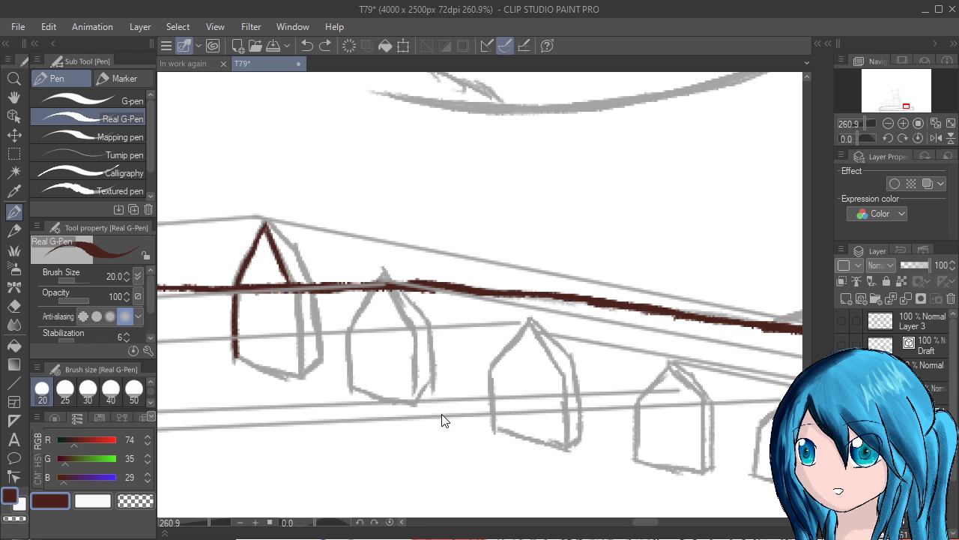
left_click_drag(296, 291, 299, 366)
left_click_drag(234, 357, 300, 377)
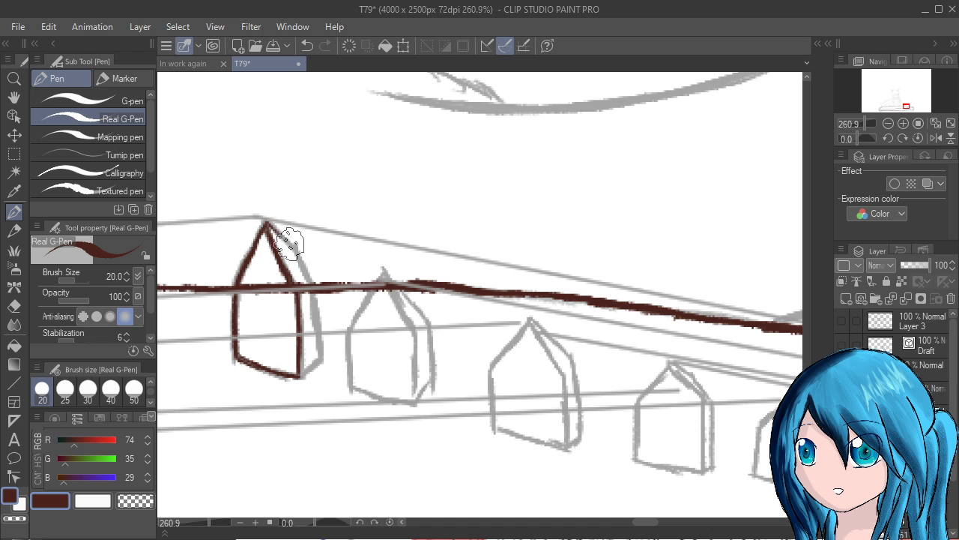
mouse_move(266, 224)
left_mouse_down()
mouse_move(308, 282)
mouse_move(318, 346)
left_mouse_up()
left_click_drag(314, 309, 319, 365)
Trace the second and third string bridges from the left in dark brown, including their narrow side faces
mouse_move(351, 390)
left_mouse_down()
mouse_move(370, 298)
mouse_move(358, 312)
mouse_move(394, 275)
mouse_move(405, 315)
left_mouse_up()
mouse_move(383, 279)
left_mouse_down()
mouse_move(417, 338)
mouse_move(408, 337)
mouse_move(411, 397)
left_mouse_up()
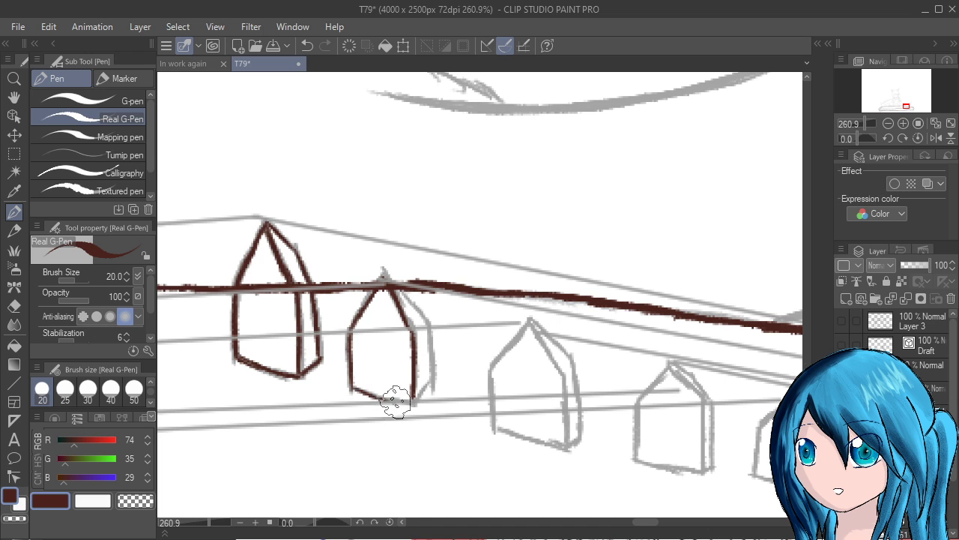
mouse_move(353, 388)
left_mouse_down()
mouse_move(406, 407)
mouse_move(374, 394)
mouse_move(414, 403)
left_mouse_up()
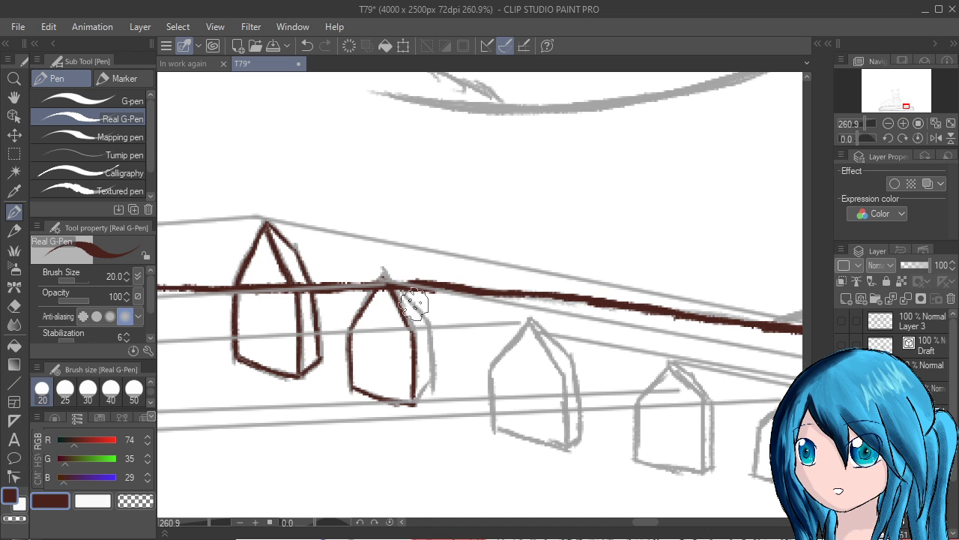
mouse_move(398, 284)
left_mouse_down()
mouse_move(431, 325)
mouse_move(424, 316)
mouse_move(416, 401)
left_mouse_up()
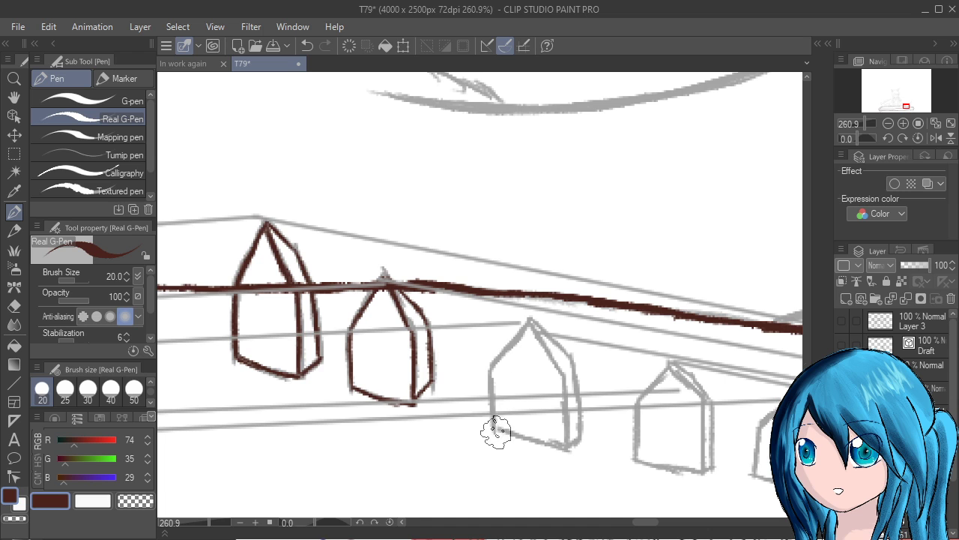
mouse_move(496, 431)
left_mouse_down()
mouse_move(491, 368)
mouse_move(506, 366)
mouse_move(494, 369)
mouse_move(531, 324)
mouse_move(571, 391)
mouse_move(559, 383)
mouse_move(567, 443)
left_mouse_up()
left_click_drag(495, 432, 569, 449)
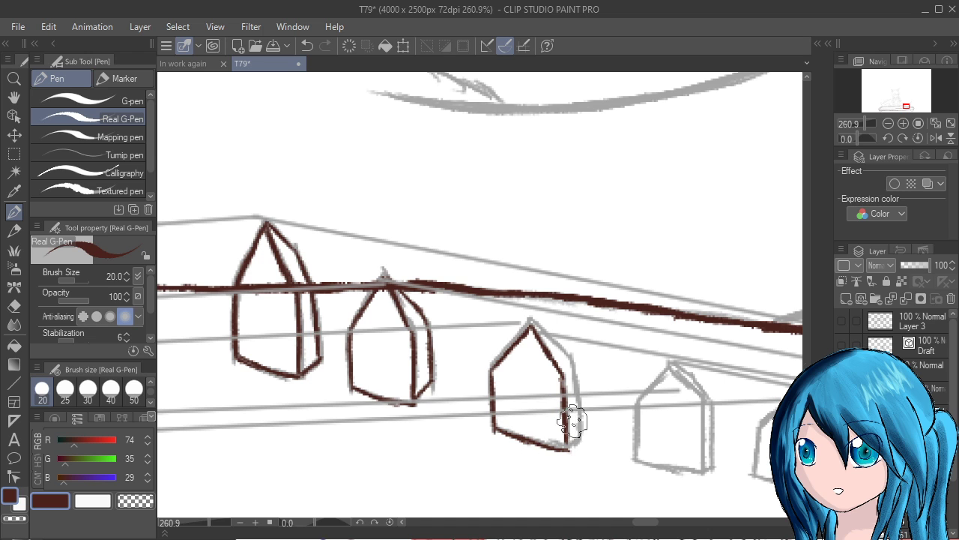
mouse_move(537, 328)
left_mouse_down()
mouse_move(578, 377)
mouse_move(573, 363)
mouse_move(578, 442)
left_mouse_up()
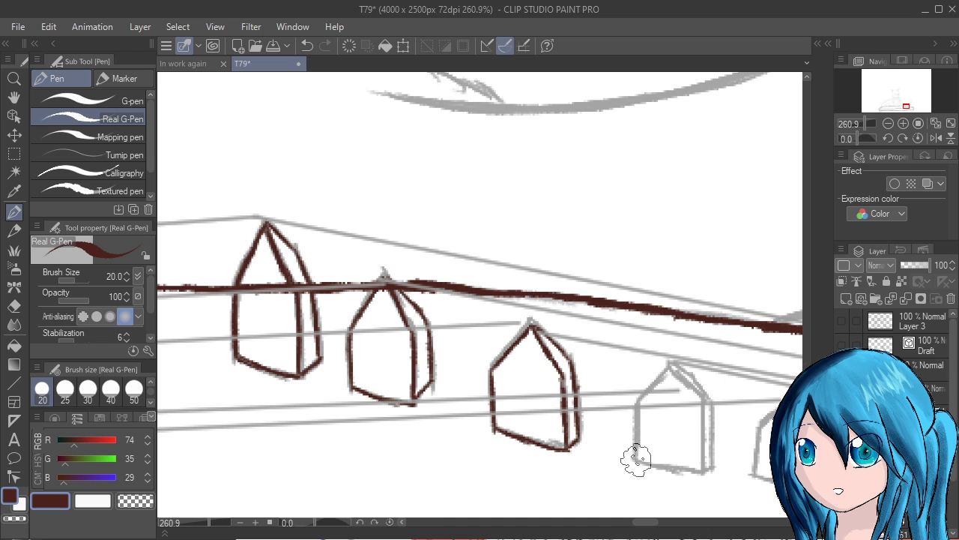
Trace the fourth and fifth string bridges in dark brown, including their narrow side faces
mouse_move(637, 456)
left_mouse_down()
mouse_move(635, 409)
mouse_move(672, 370)
left_mouse_up()
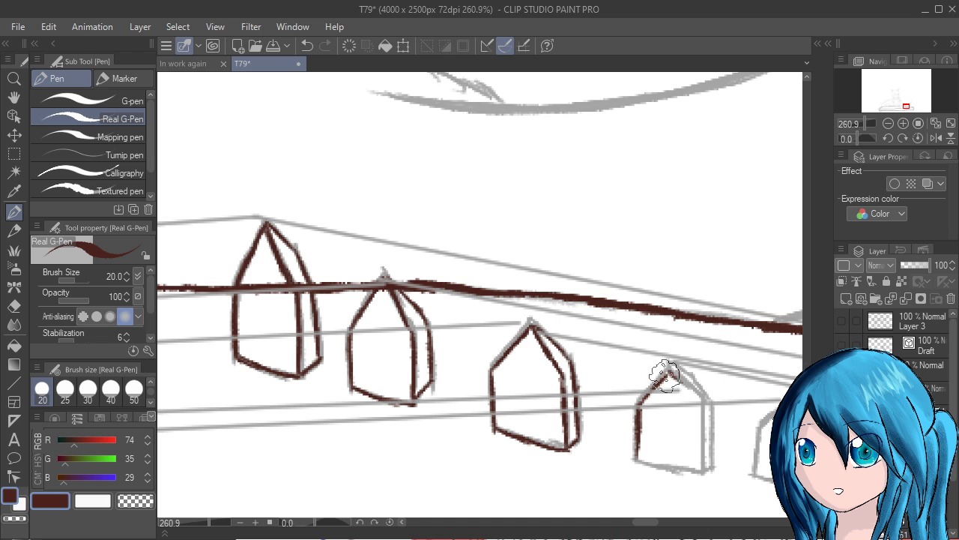
mouse_move(670, 367)
left_mouse_down()
mouse_move(714, 411)
mouse_move(700, 419)
mouse_move(703, 471)
left_mouse_up()
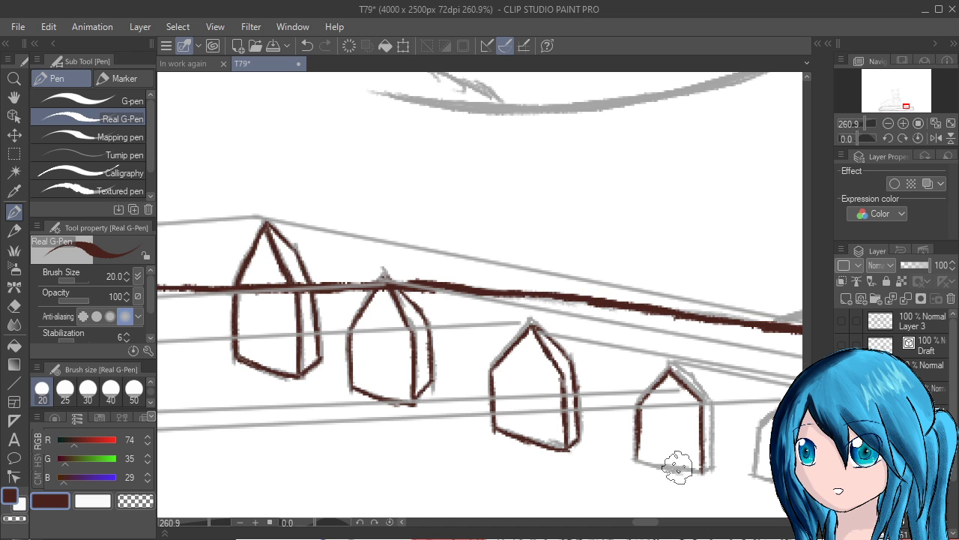
left_click_drag(639, 465, 703, 477)
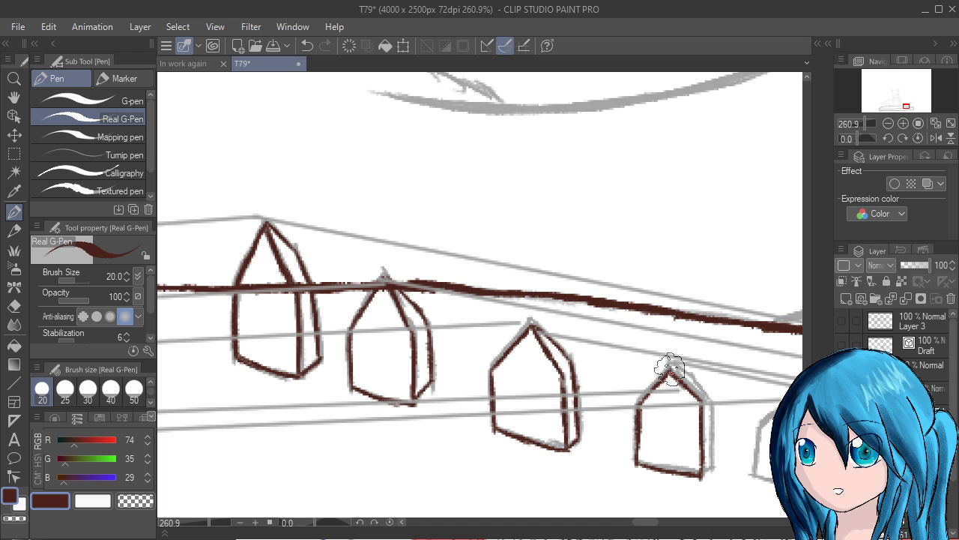
mouse_move(673, 367)
left_mouse_down()
mouse_move(703, 395)
mouse_move(697, 387)
mouse_move(718, 434)
mouse_move(714, 411)
mouse_move(710, 476)
mouse_move(455, 400)
left_mouse_up()
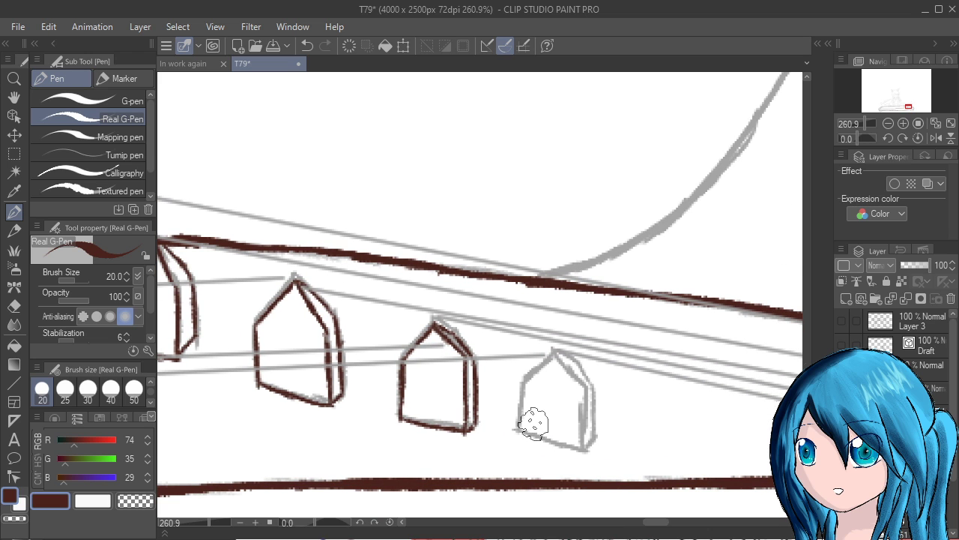
mouse_move(518, 432)
left_mouse_down()
mouse_move(537, 364)
mouse_move(530, 375)
mouse_move(564, 360)
mouse_move(550, 354)
mouse_move(583, 393)
mouse_move(584, 434)
left_mouse_up()
left_click_drag(522, 434, 583, 448)
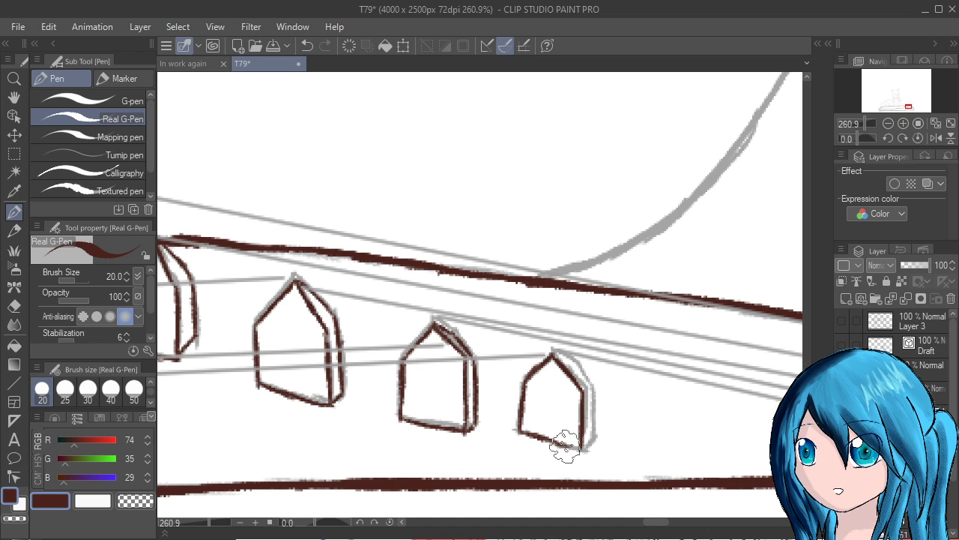
mouse_move(562, 362)
left_mouse_down()
mouse_move(589, 380)
mouse_move(589, 450)
left_mouse_up()
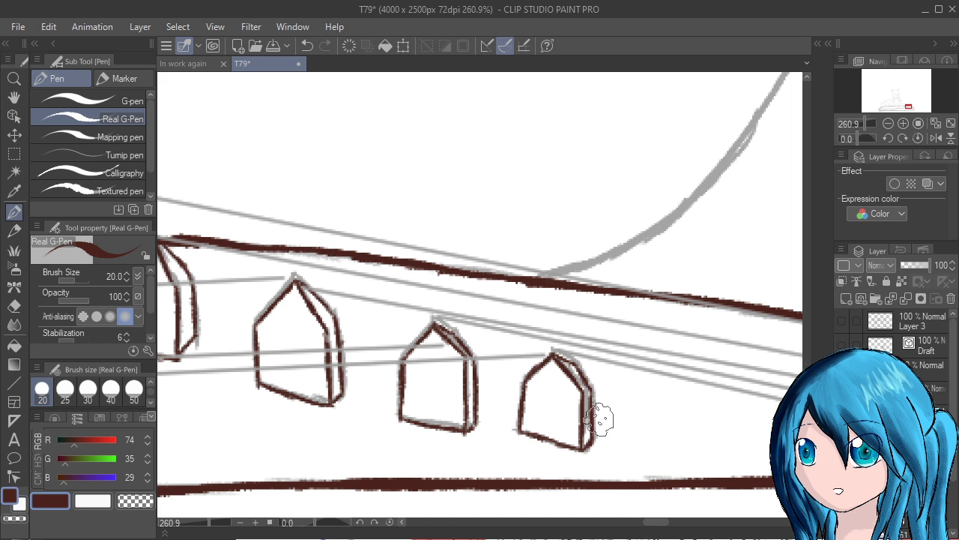
Erase the part of the instrument's brown back edge that crosses the leftmost string bridge
scroll(612, 411, "down", 5)
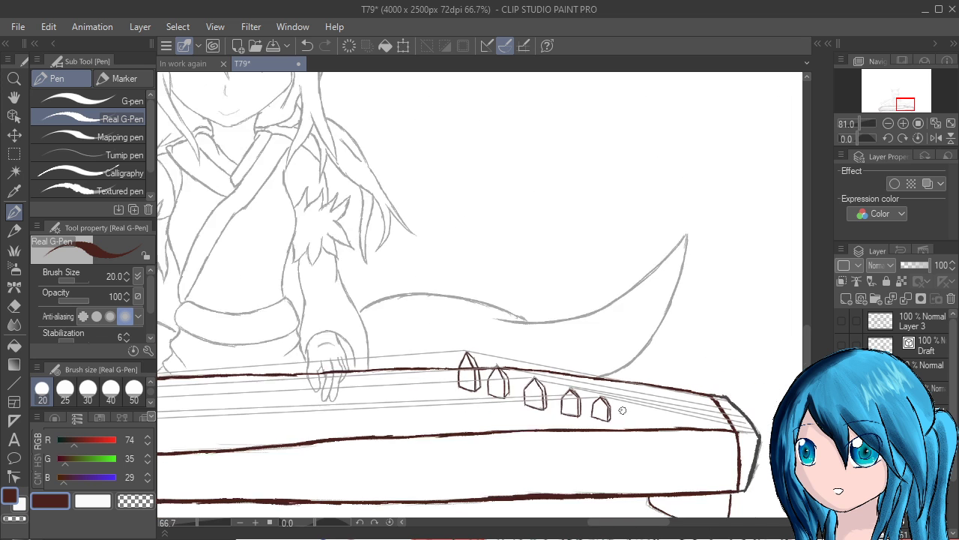
scroll(623, 411, "up", 3)
scroll(600, 372, "up", 2)
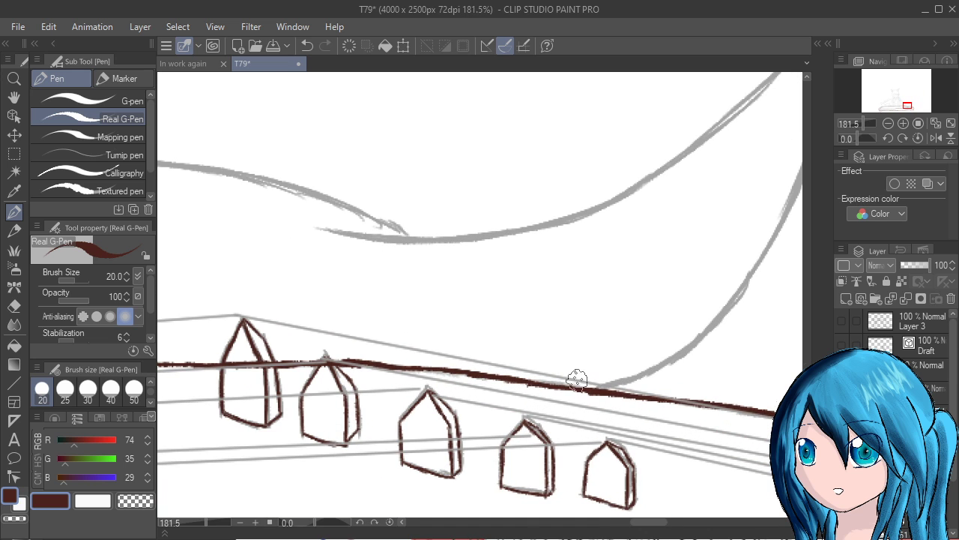
left_click_drag(614, 496, 785, 539)
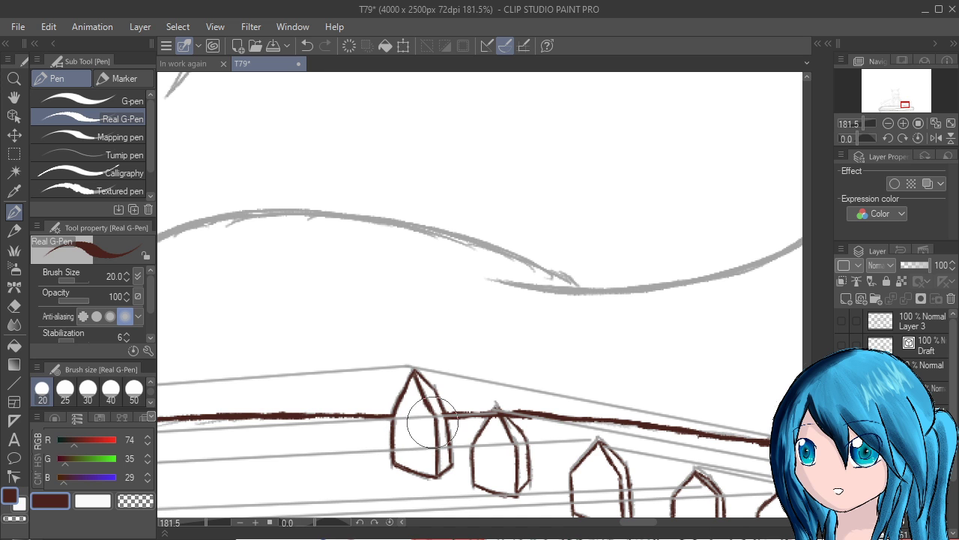
Save the T79 drawing
scroll(410, 402, "down", 1)
scroll(410, 402, "down", 20)
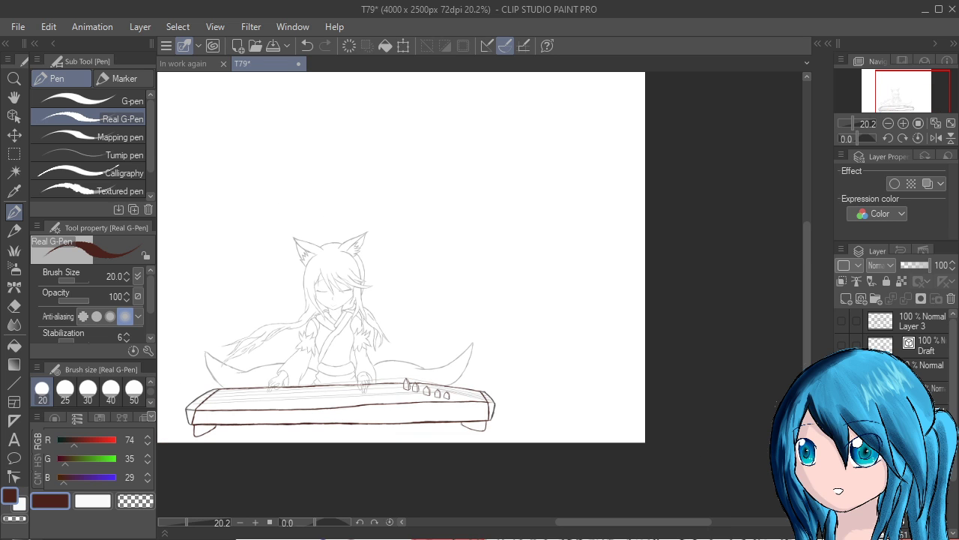
key("ctrl+s")
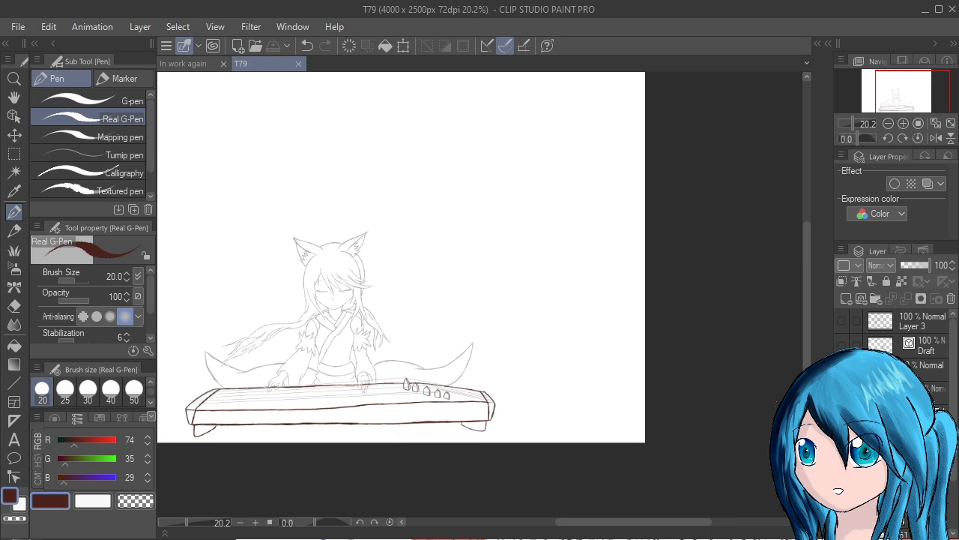